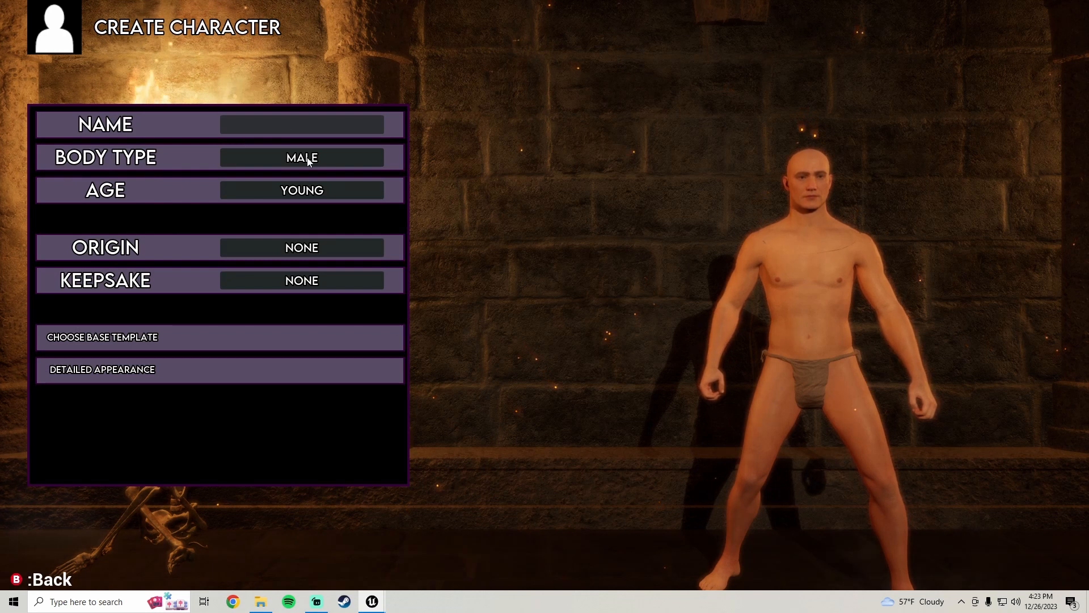
- Enter DFGHDG as the character's name on the Create Character screen
click(329, 128)
text(DFGHDG)
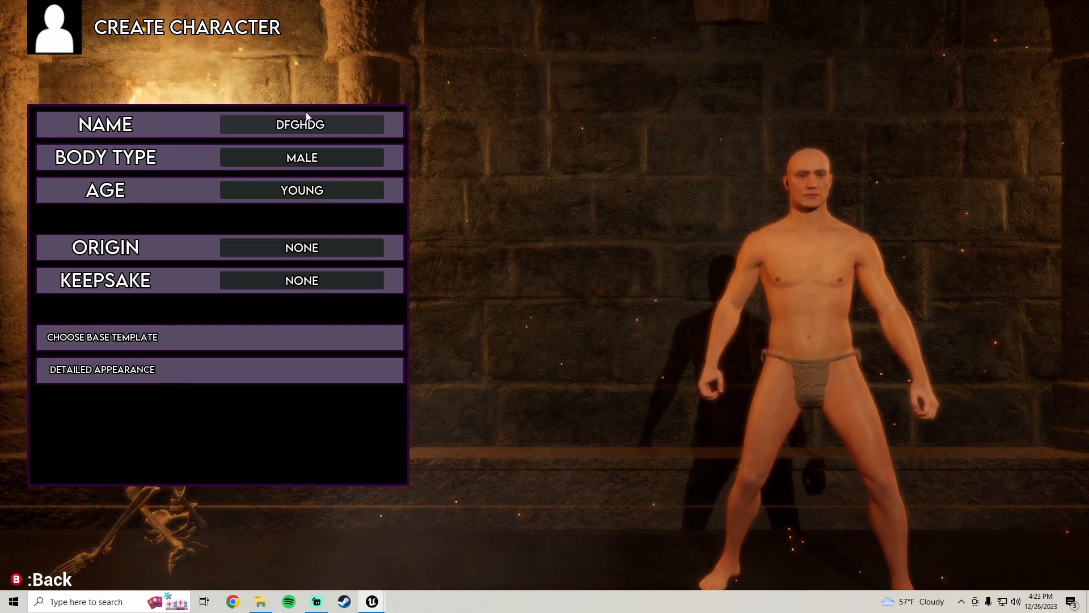
click(313, 124)
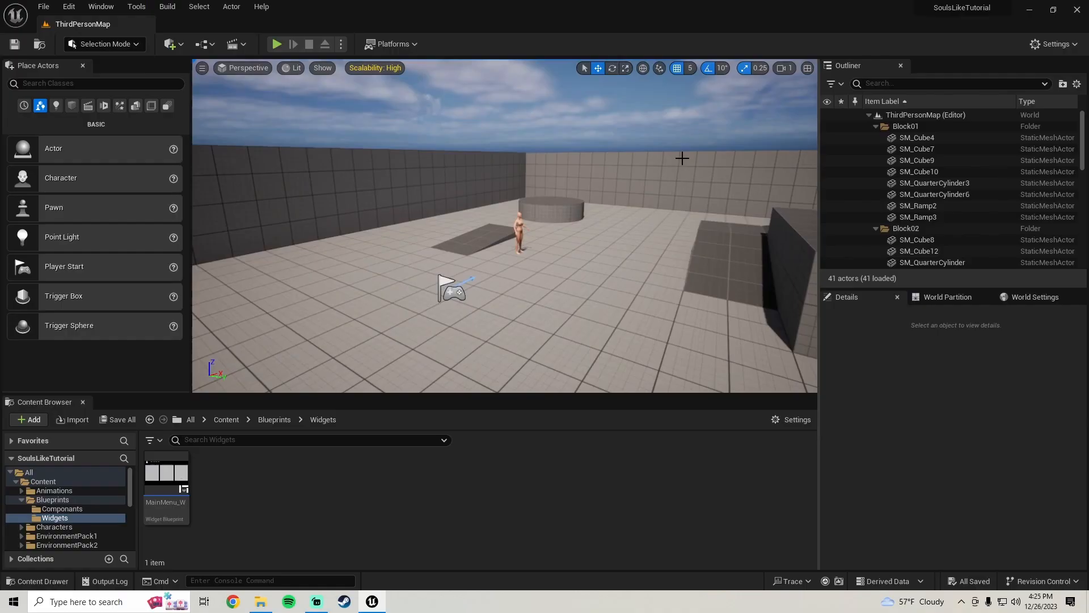
- Open the MainMenu level from the project's Content folder
scroll(389, 474, down, 2)
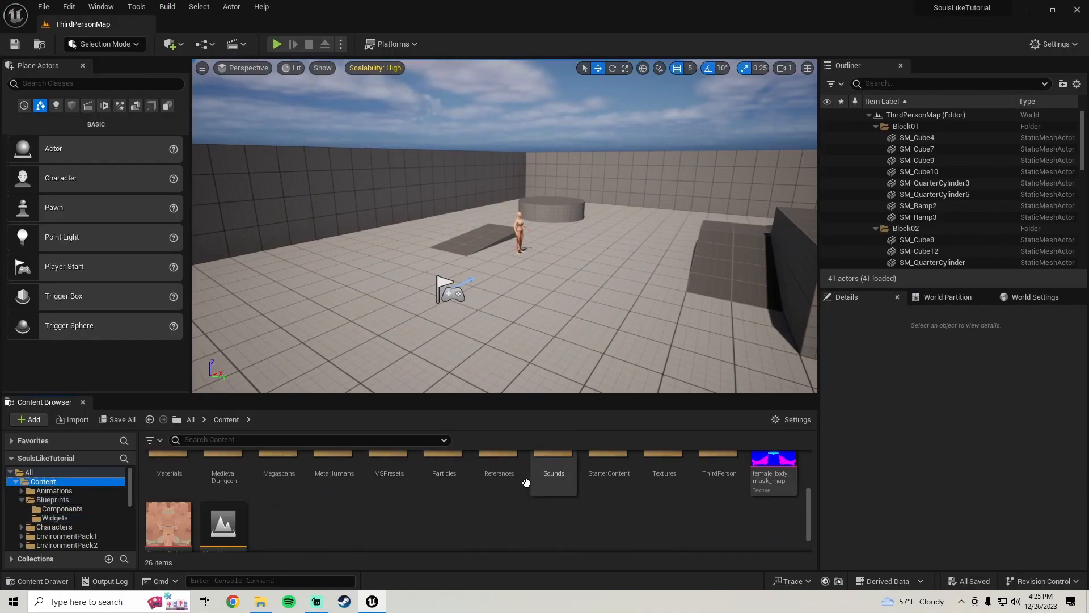
scroll(513, 477, down, 1)
click(233, 527)
double_click(233, 527)
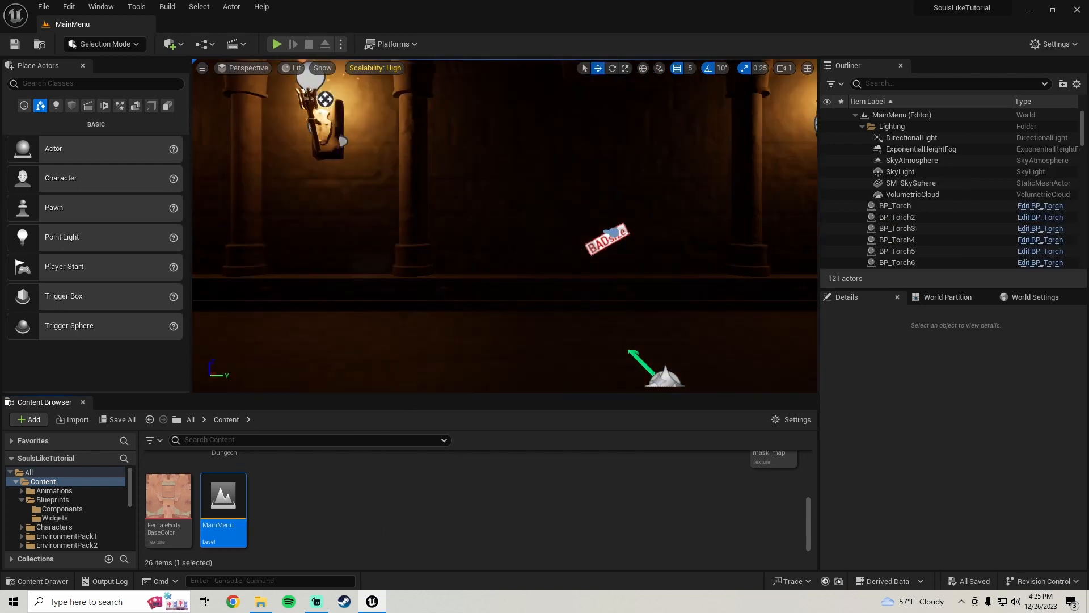
key(s)
right_drag(505, 227, 471, 272)
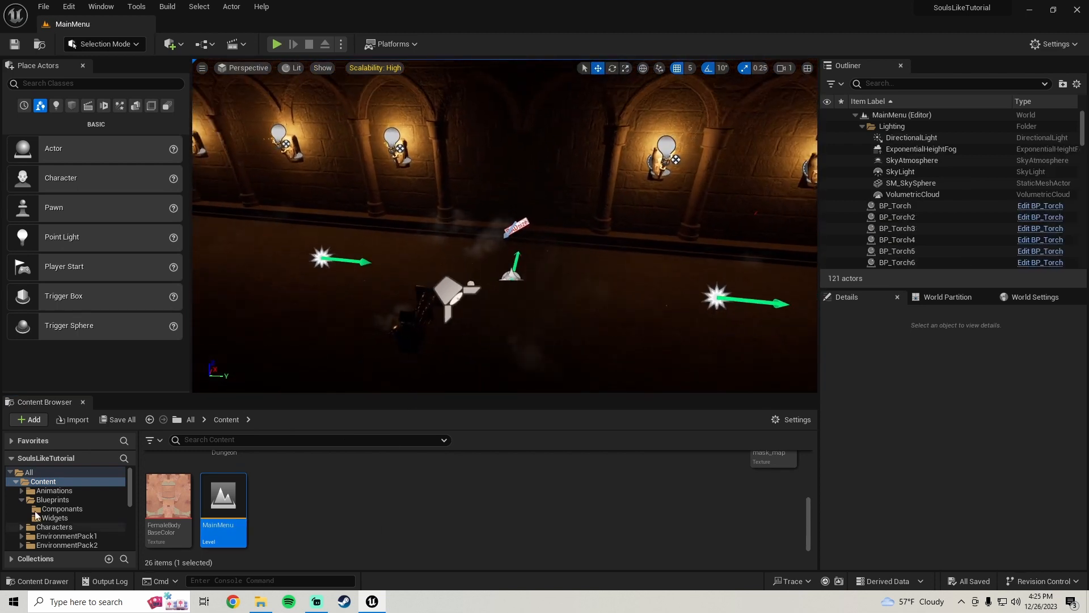
- Open the MainMenu_W widget blueprint from the Widgets folder under Blueprints
click(52, 499)
double_click(235, 475)
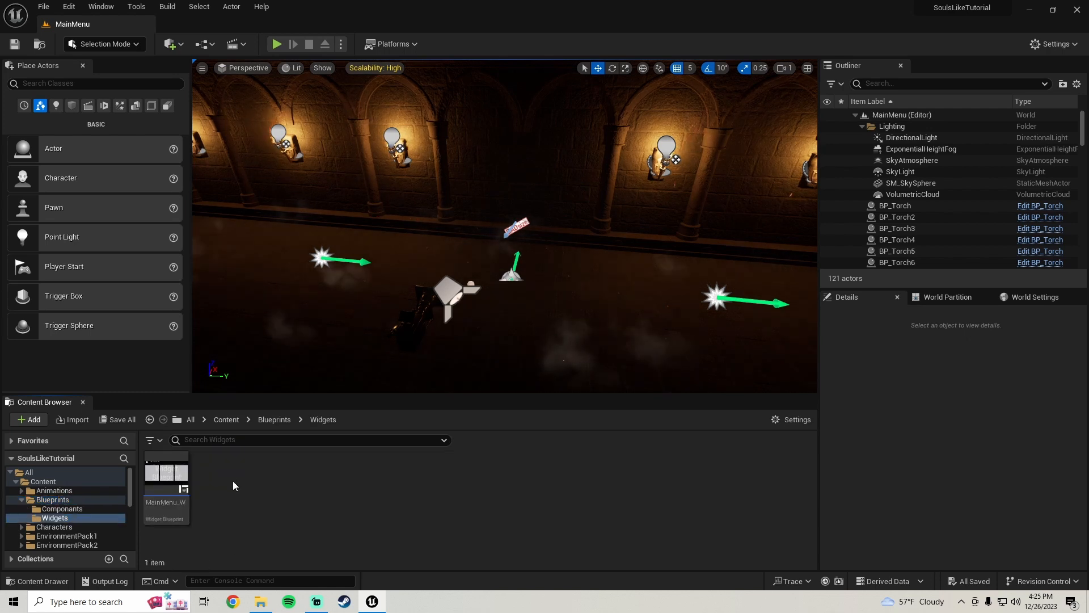
double_click(180, 512)
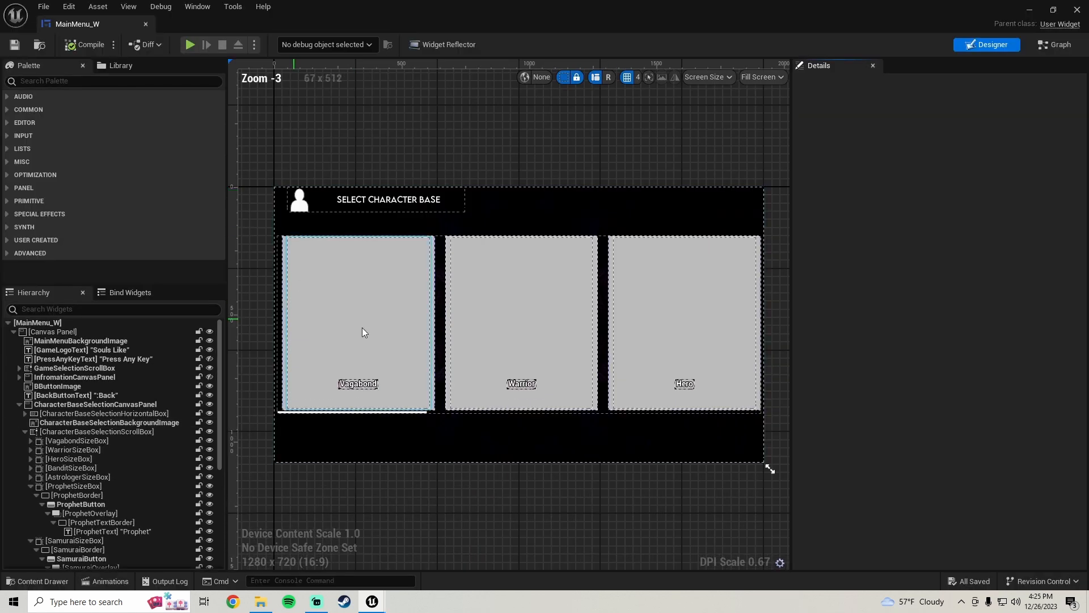
- Examine the widget's layout and the Event Graph chains that set visibility, play a sound and assign player stats for each base character
scroll(471, 335, down, 4)
scroll(462, 325, up, 4)
scroll(479, 283, down, 1)
right_drag(478, 280, 487, 290)
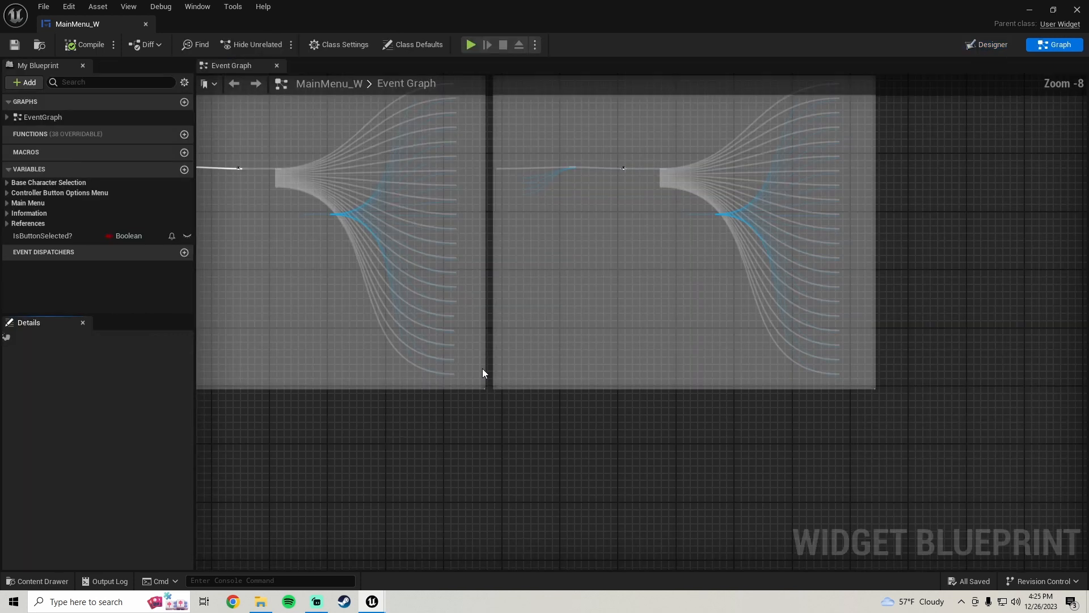
right_drag(365, 255, 569, 372)
scroll(569, 373, down, 4)
right_drag(464, 316, 887, 350)
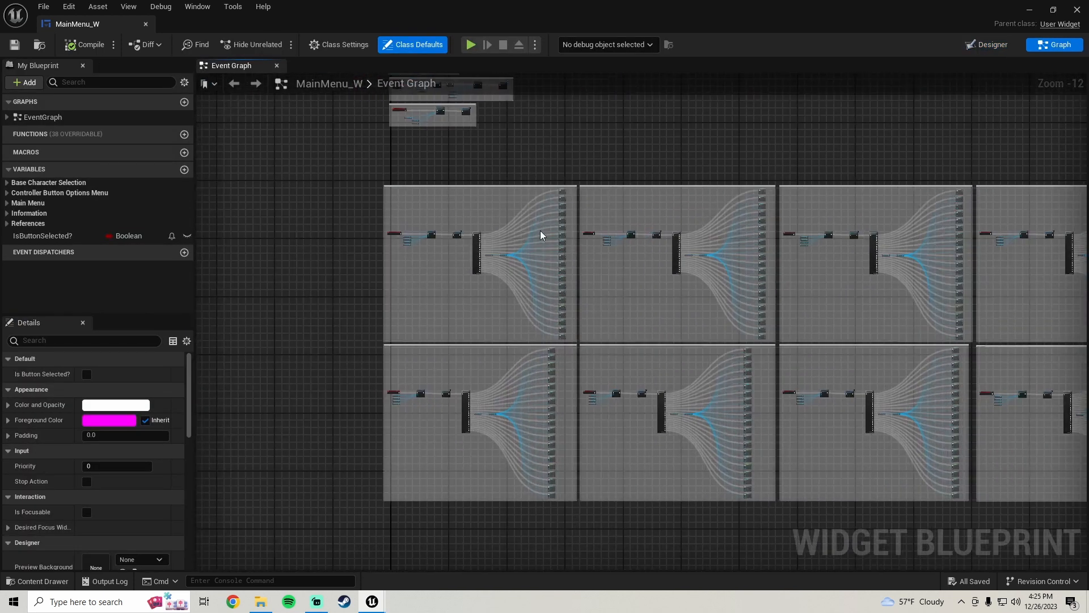
scroll(510, 239, up, 9)
scroll(449, 288, down, 3)
right_drag(445, 289, 698, 308)
scroll(583, 288, up, 4)
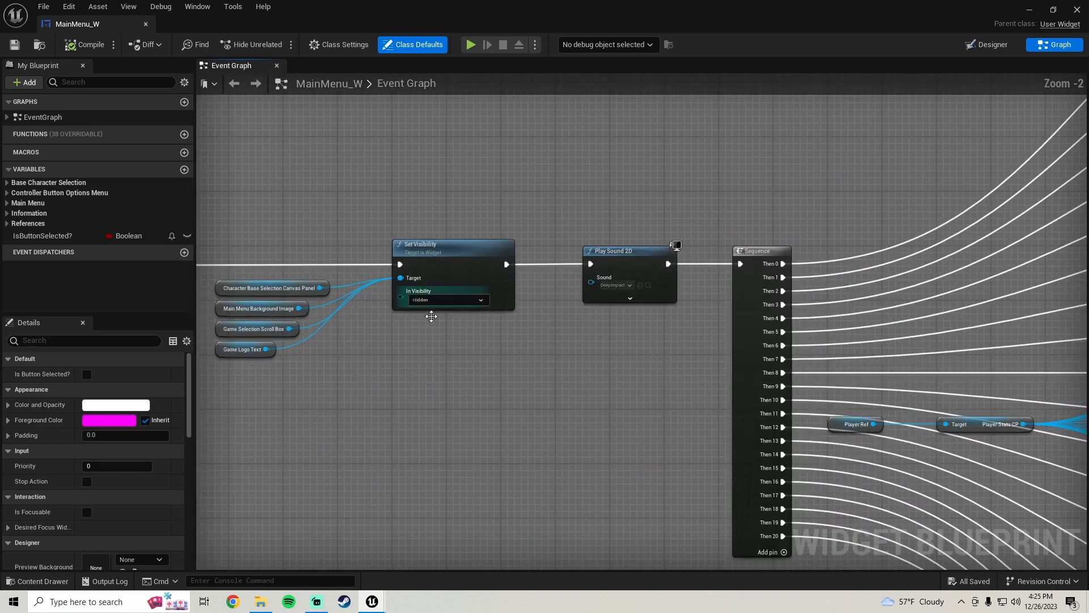
right_drag(360, 348, 448, 348)
scroll(533, 350, down, 3)
right_drag(561, 352, 310, 280)
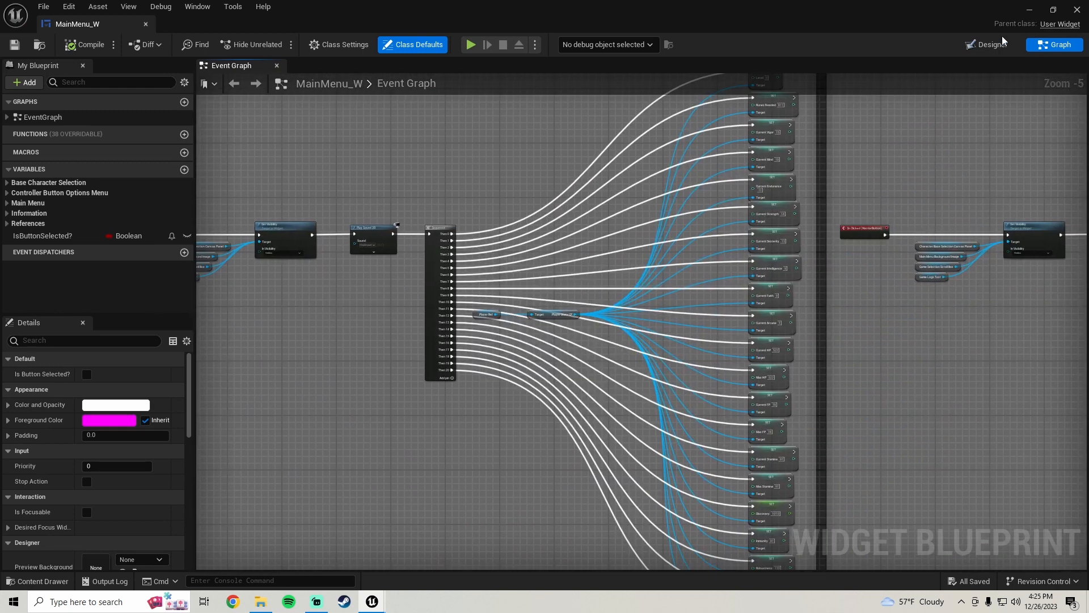
- Add a Canvas Panel to the root canvas in the Designer and name it CharacterDetailesCanvasPanel
click(987, 44)
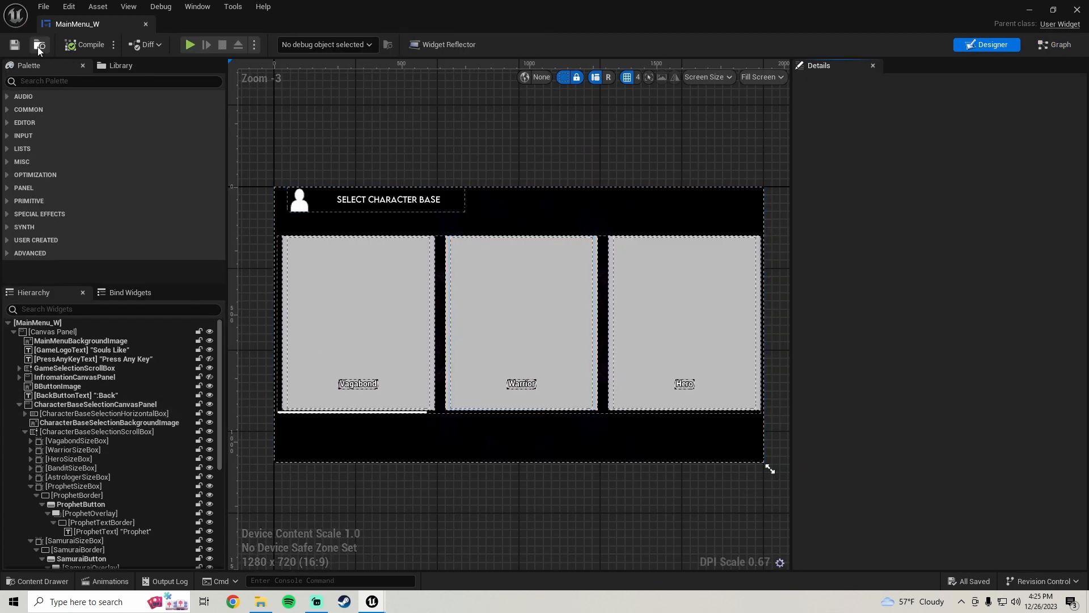
click(64, 81)
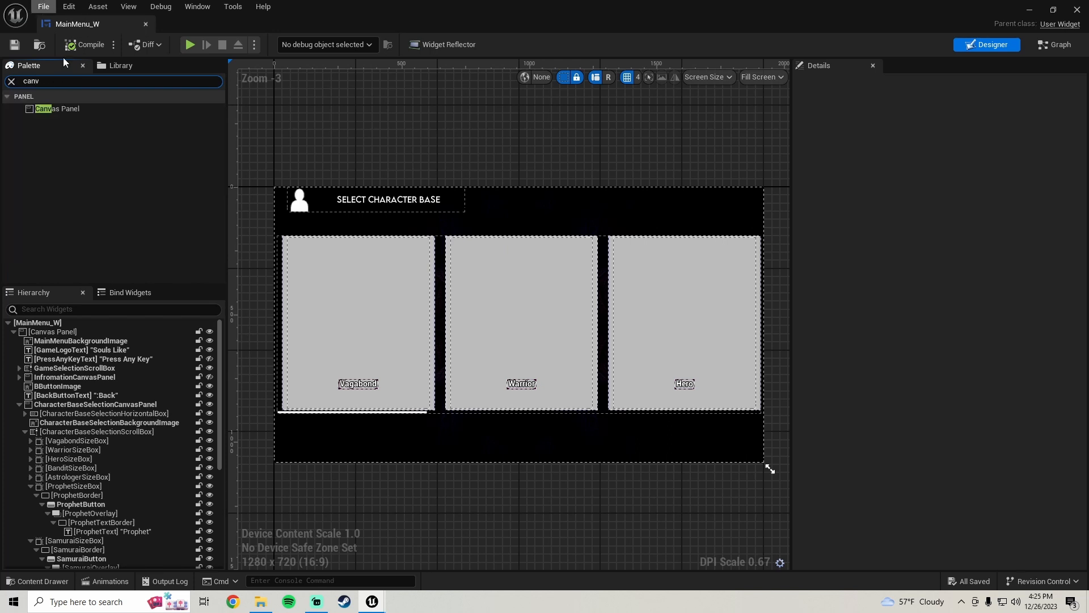
drag(72, 114, 57, 337)
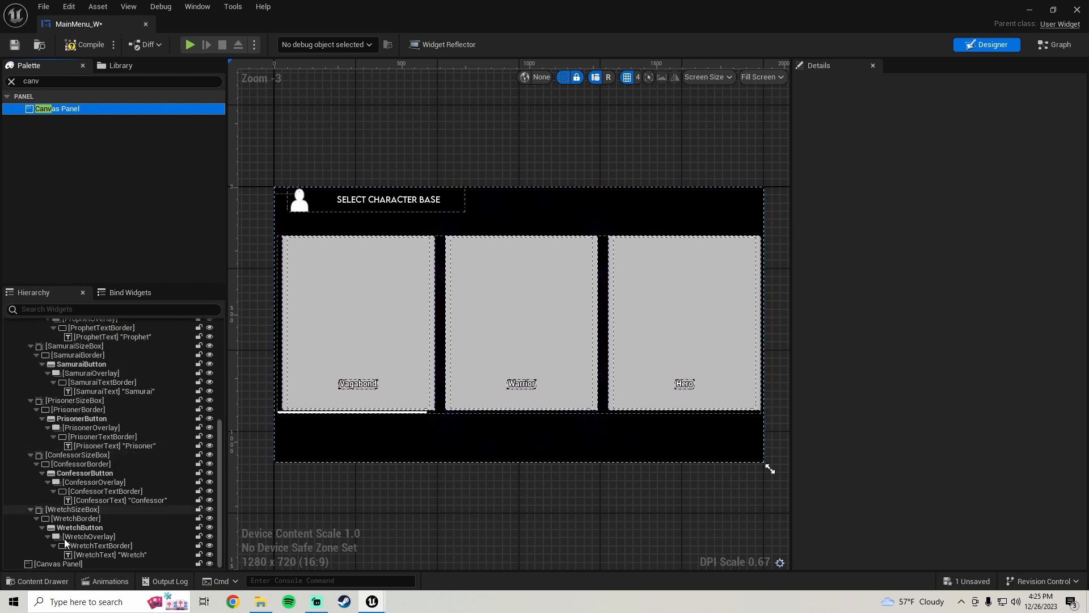
click(56, 564)
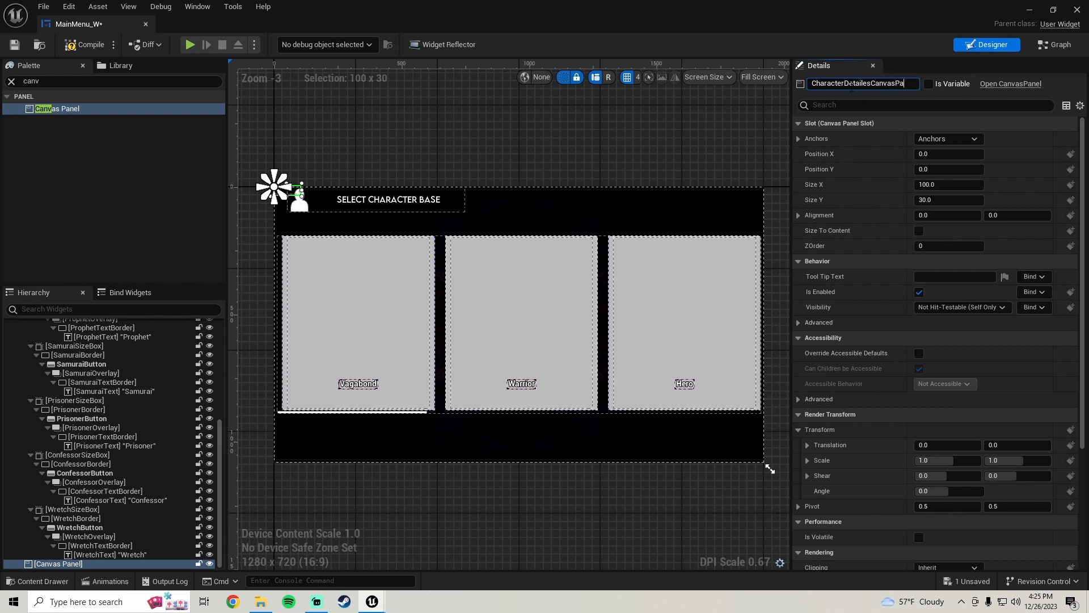
key(Return)
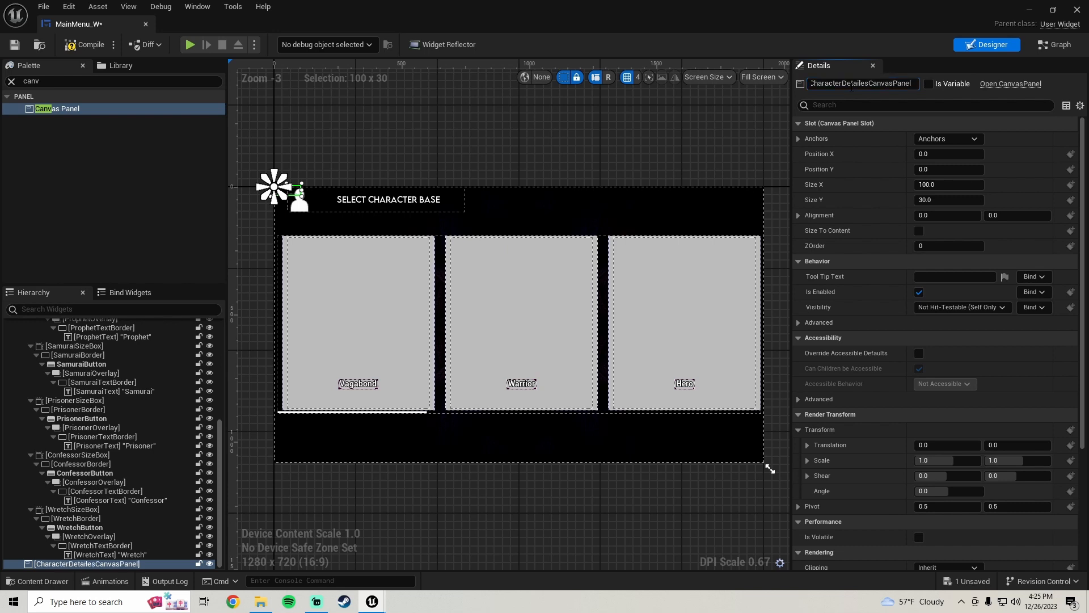
- Make CharacterDetailesCanvasPanel a variable, and compile and save the widget
click(928, 84)
click(85, 45)
click(13, 48)
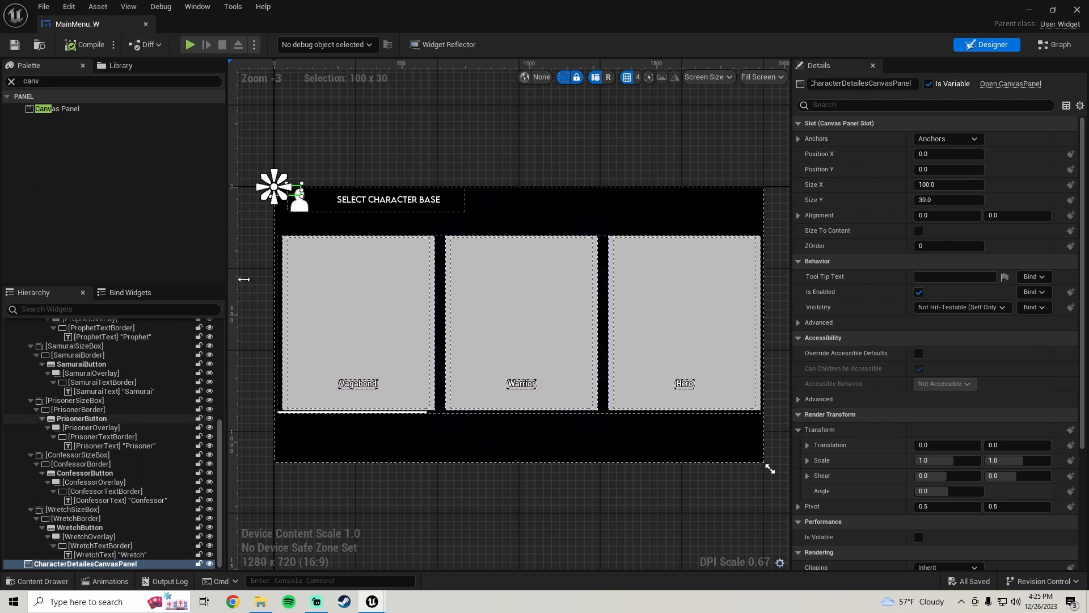
- Duplicate CharacterBaseSelectionHorizontalBox and move the copy into CharacterDetailesCanvasPanel
click(330, 203)
click(319, 215)
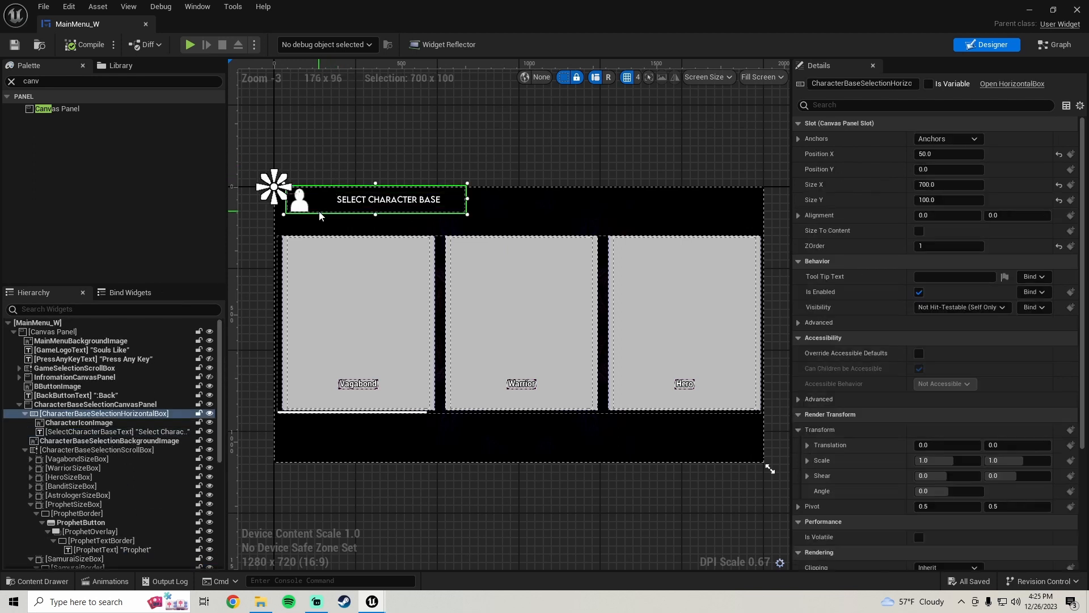
scroll(306, 210, up, 5)
right_drag(306, 210, 500, 236)
scroll(475, 236, down, 1)
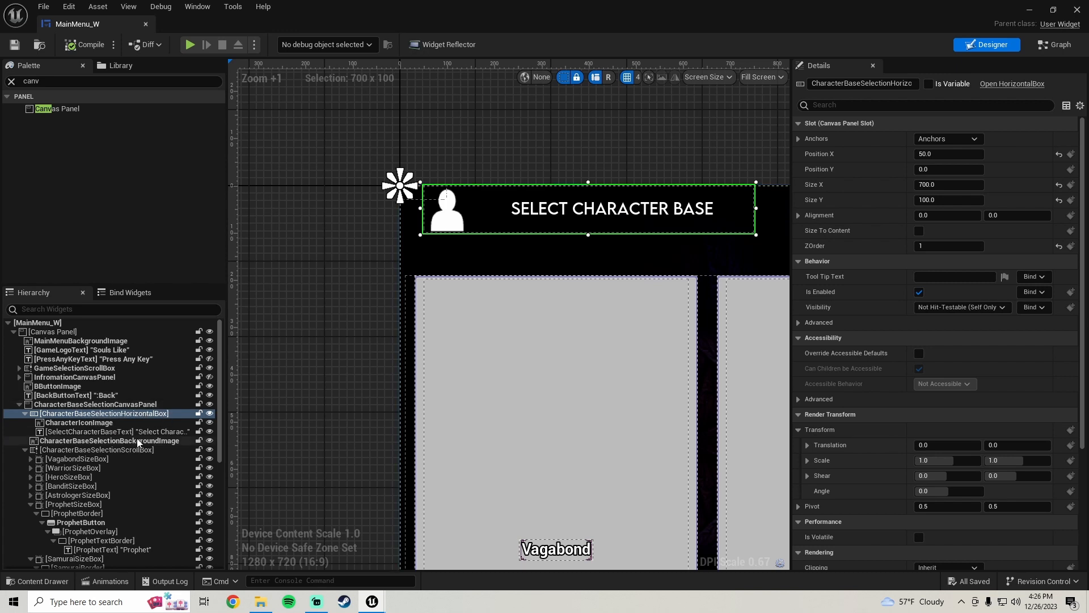
right_click(93, 417)
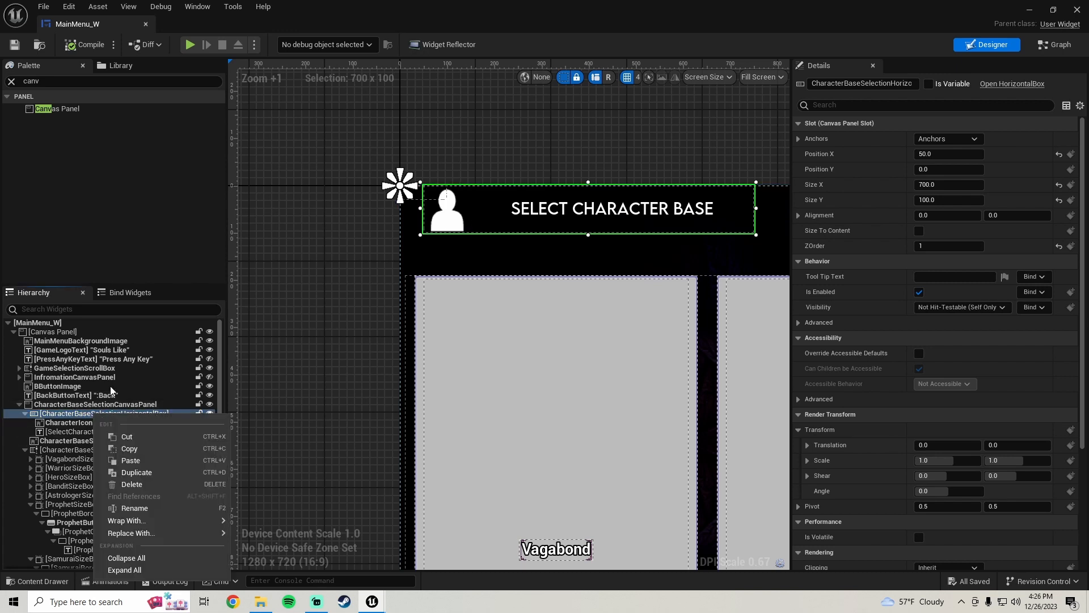
click(149, 471)
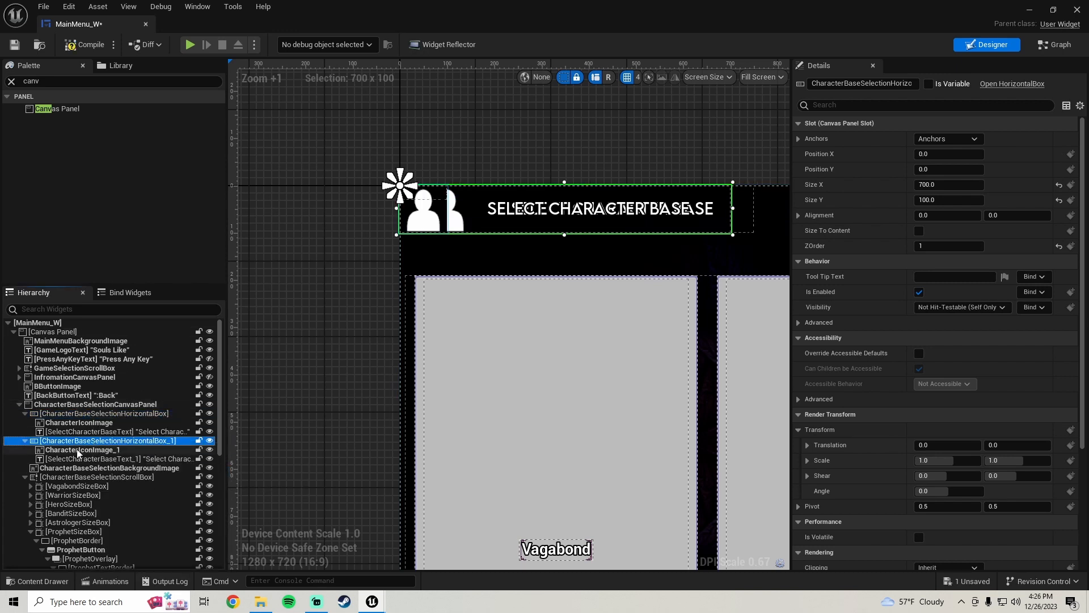
drag(82, 442, 87, 565)
scroll(138, 457, down, 5)
scroll(140, 458, down, 5)
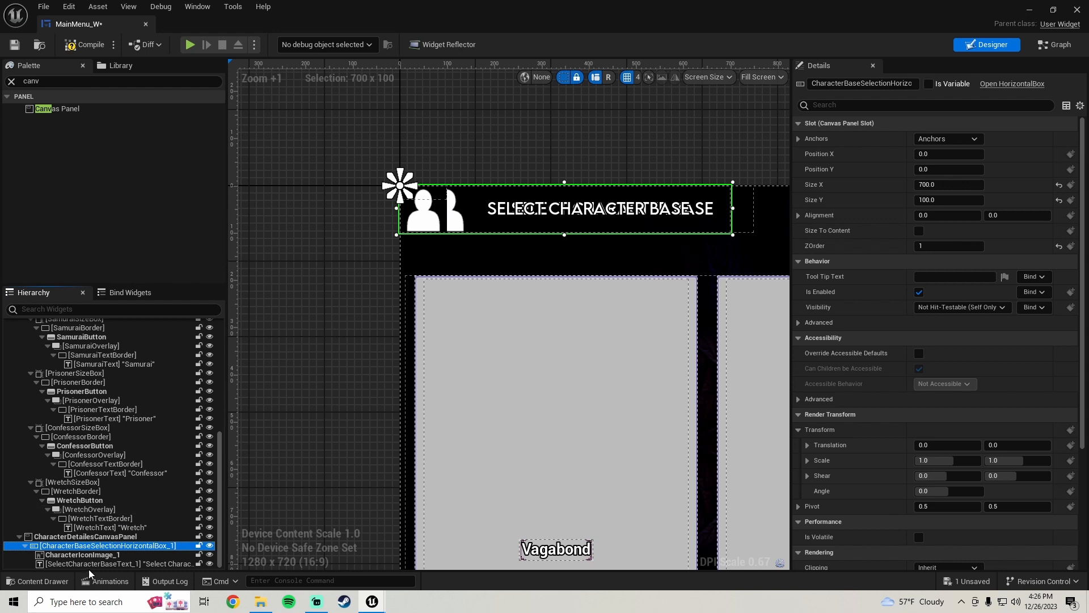
- Rename the icon image in the duplicated horizontal box to CharacterDetailsIconImage
click(90, 554)
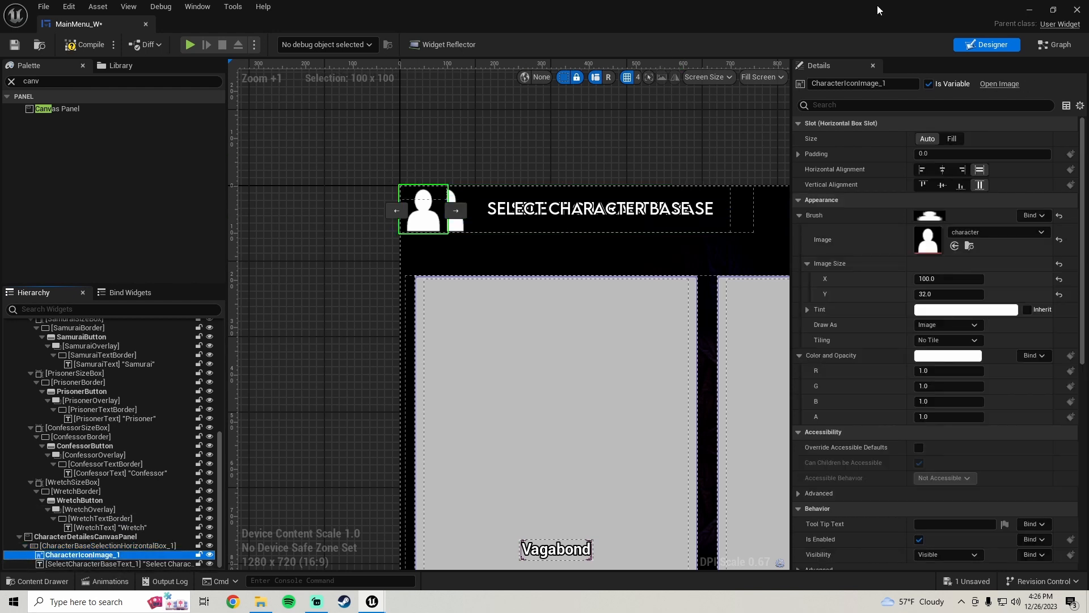
click(864, 84)
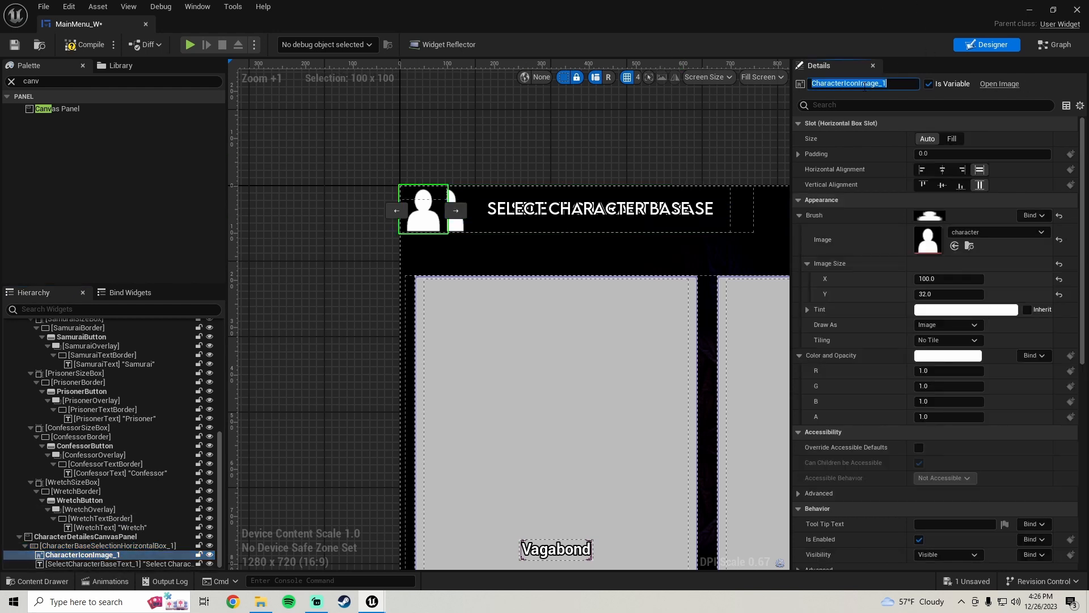
text(Ch)
key(Return)
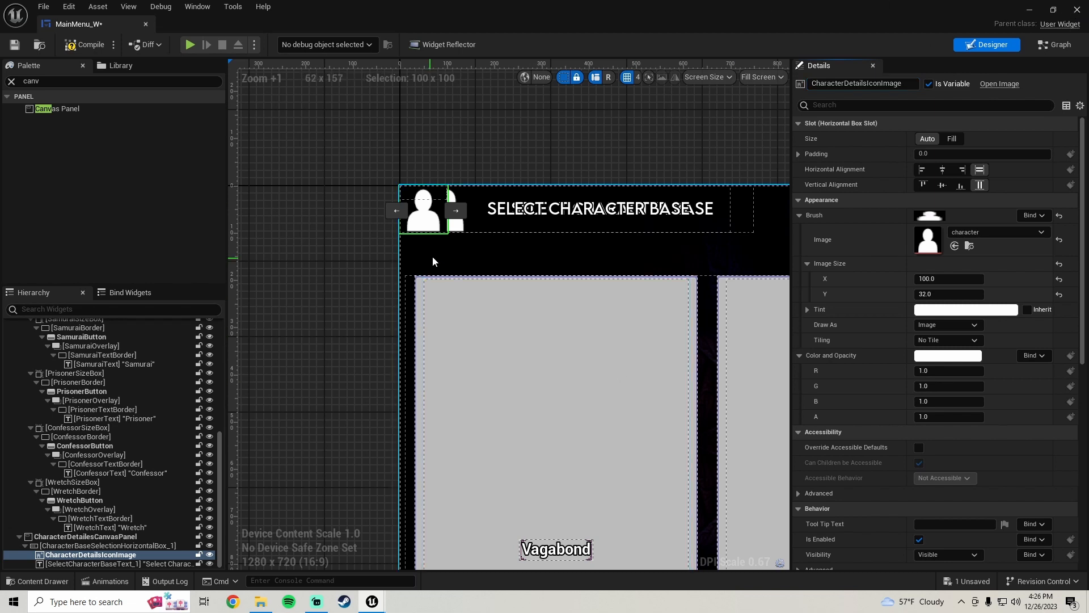
- Rename the duplicated horizontal box to CharacterDetailsInfoHorizontalBox
click(114, 546)
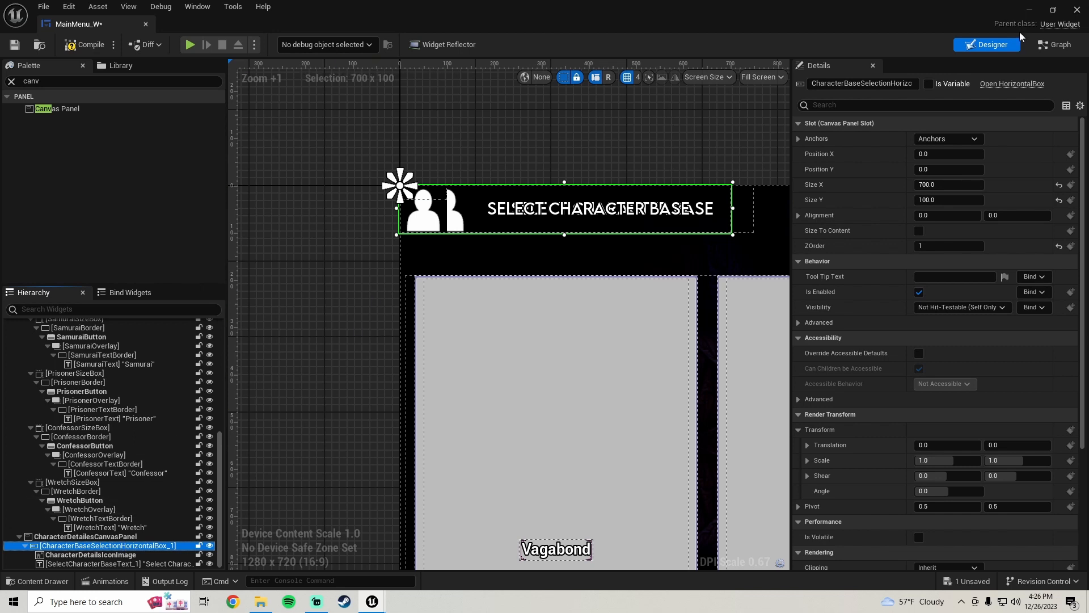
click(883, 83)
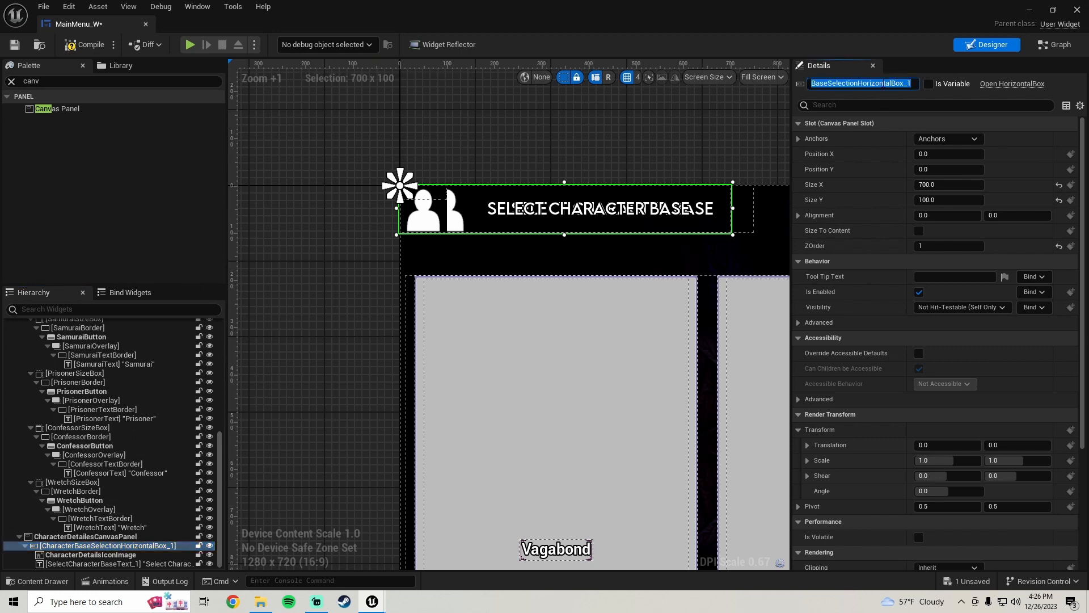
text(C)
key(Return)
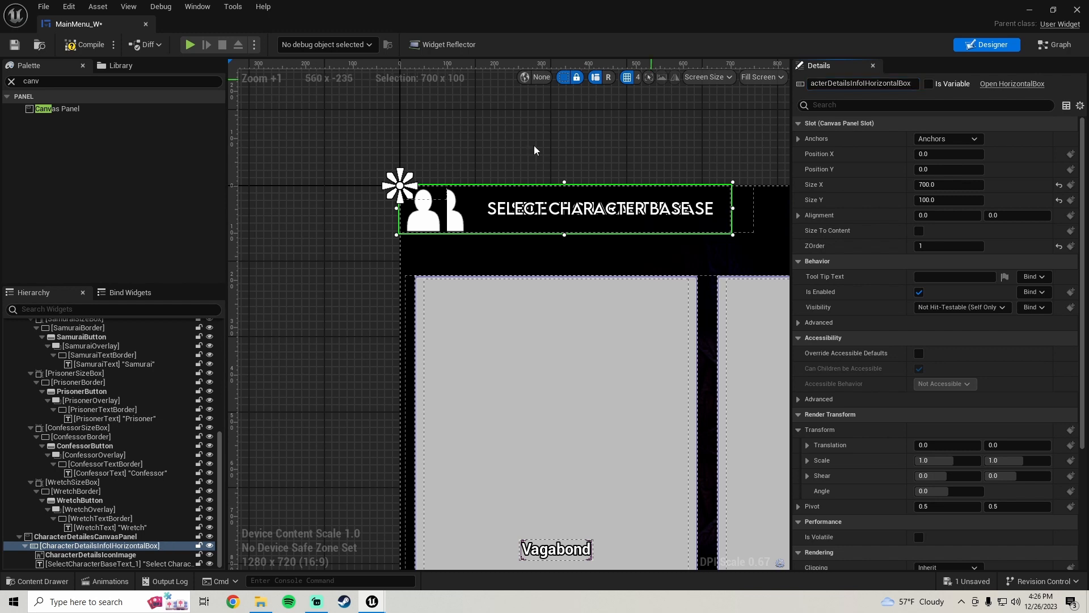
- Rename the text block in the duplicated horizontal box to CharacterDetailsText
click(111, 562)
click(857, 83)
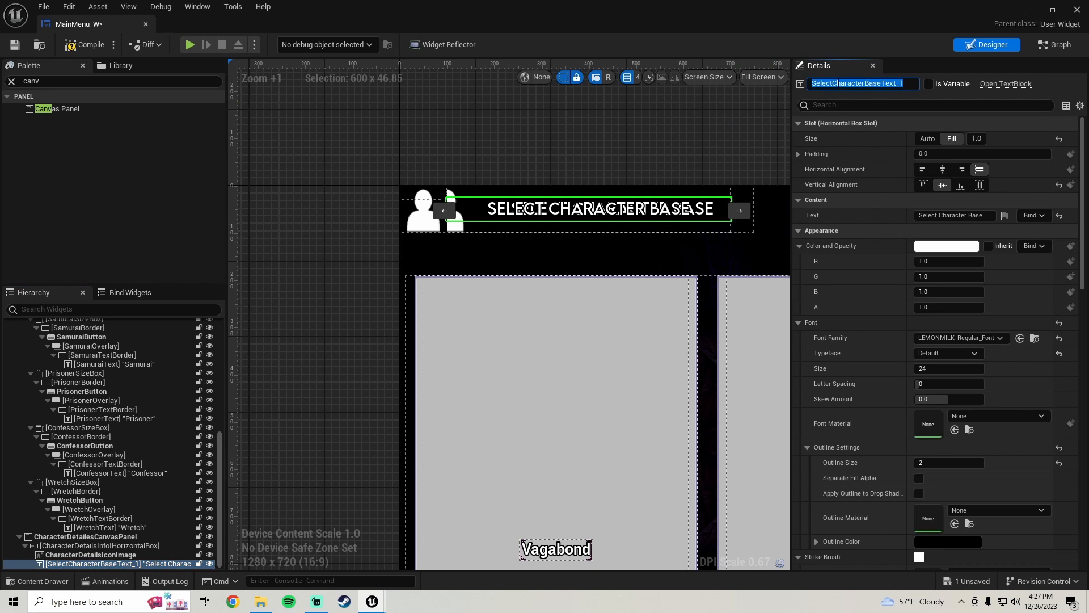
text(Char)
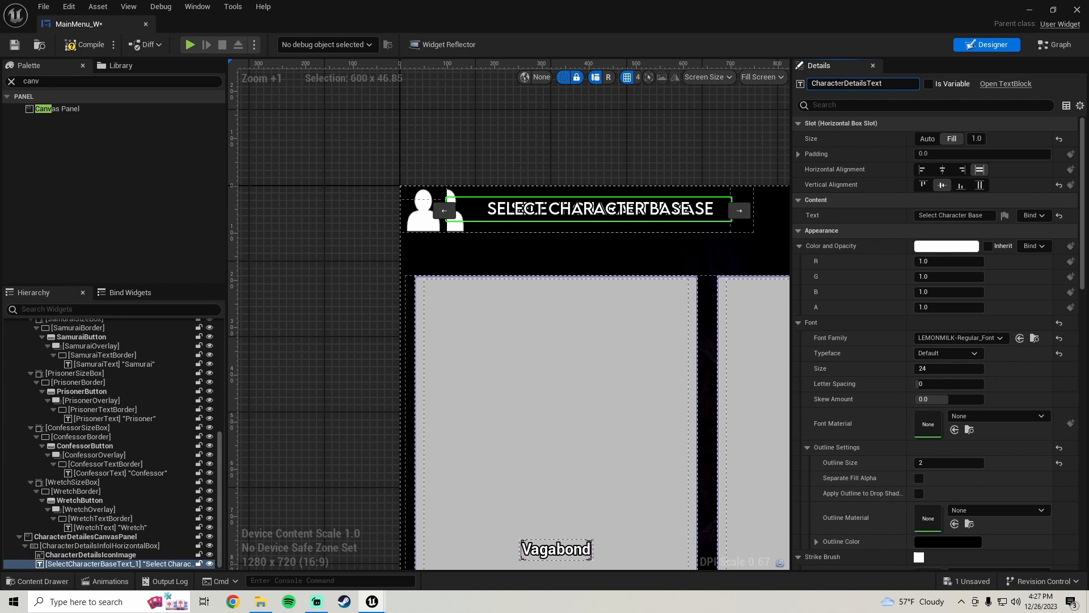
key(Return)
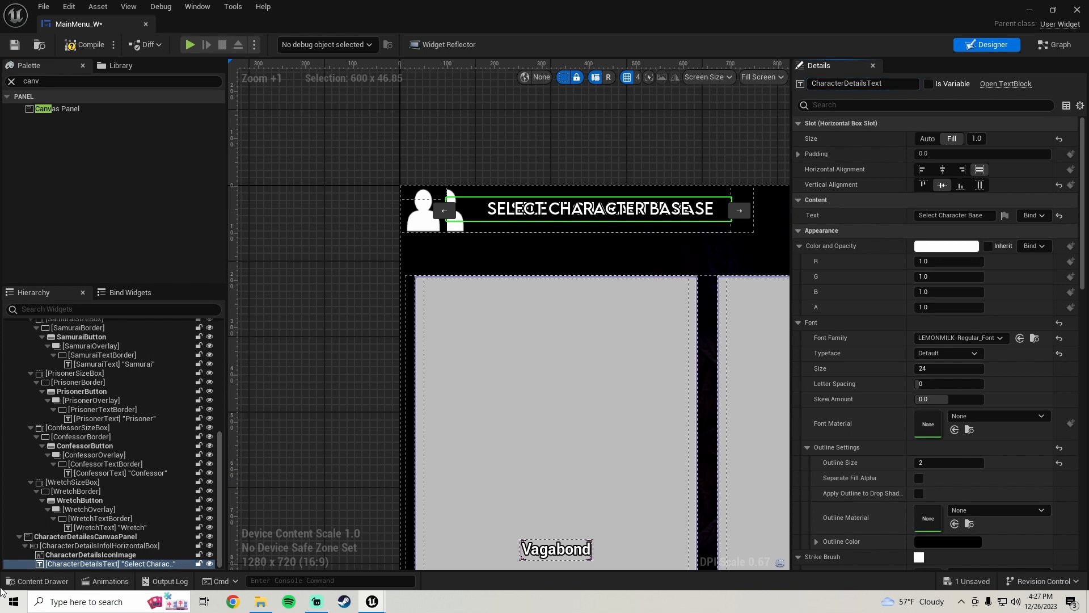
click(145, 564)
click(965, 215)
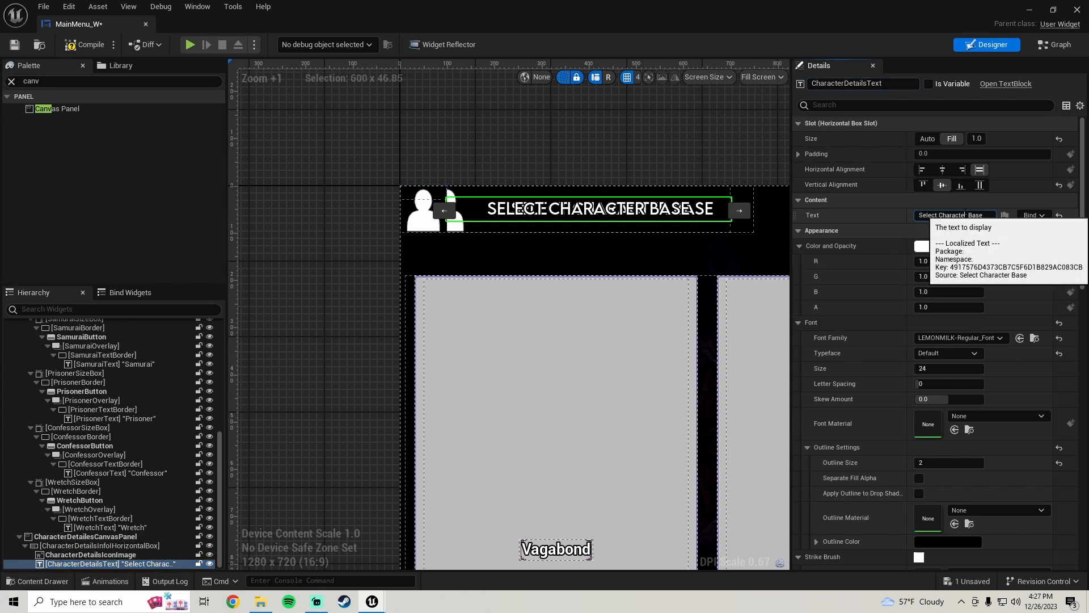
click(260, 602)
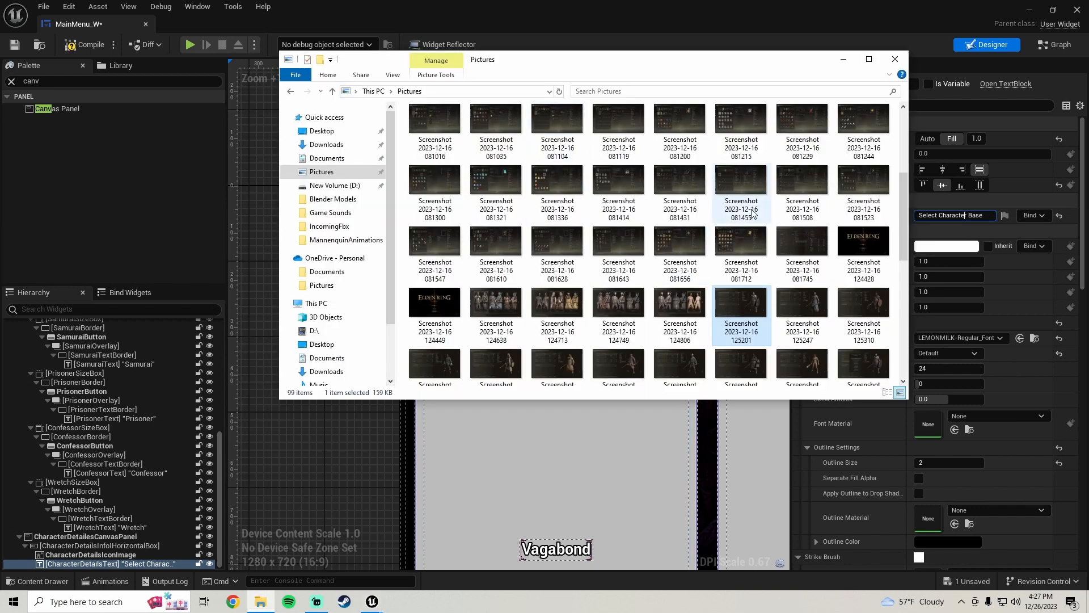
scroll(581, 278, down, 3)
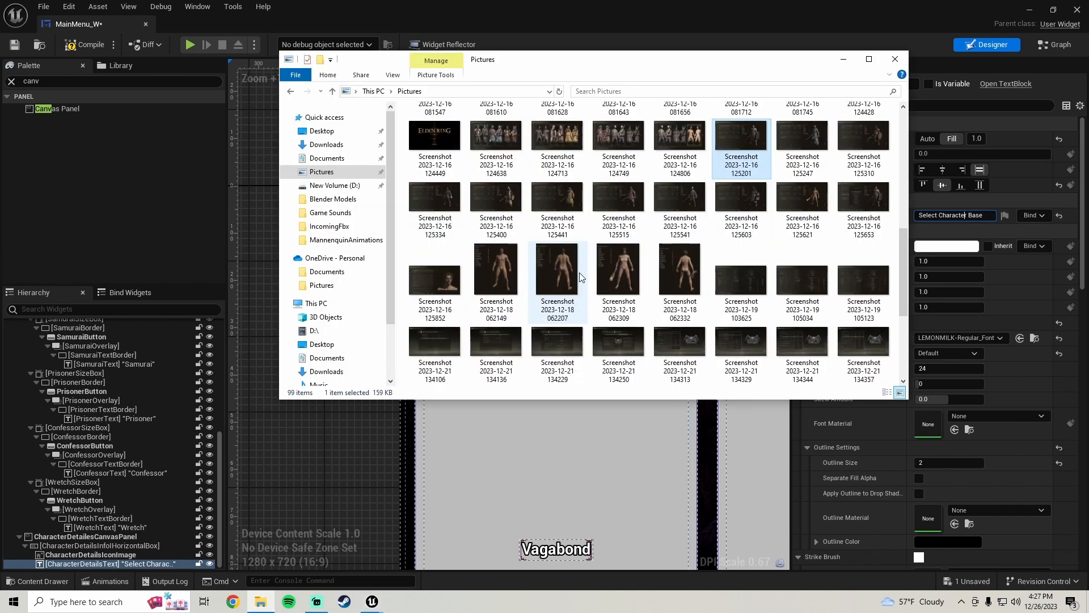
scroll(747, 187, up, 3)
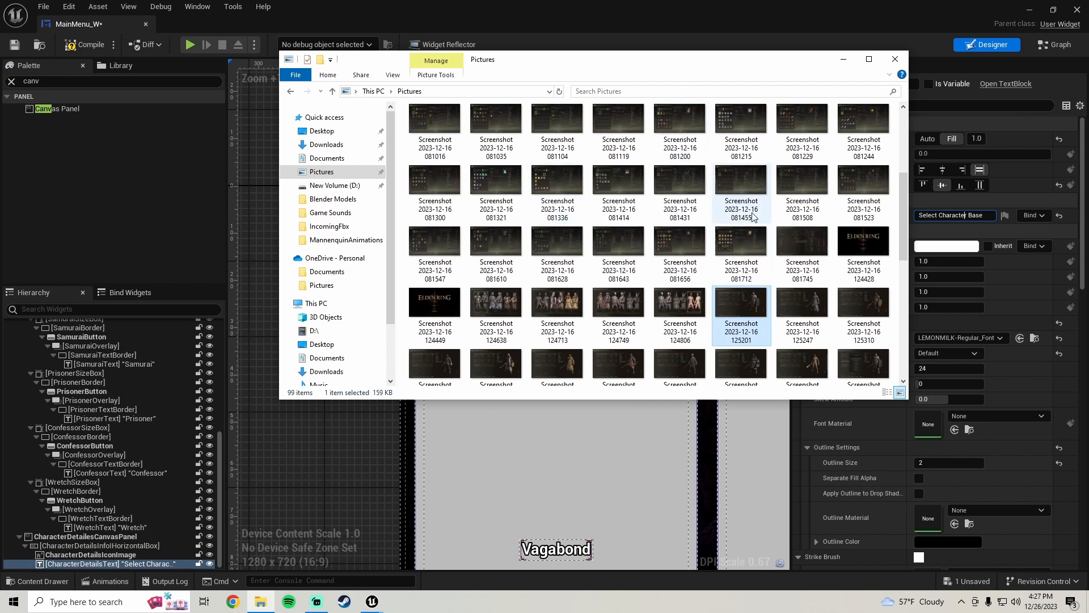
double_click(740, 295)
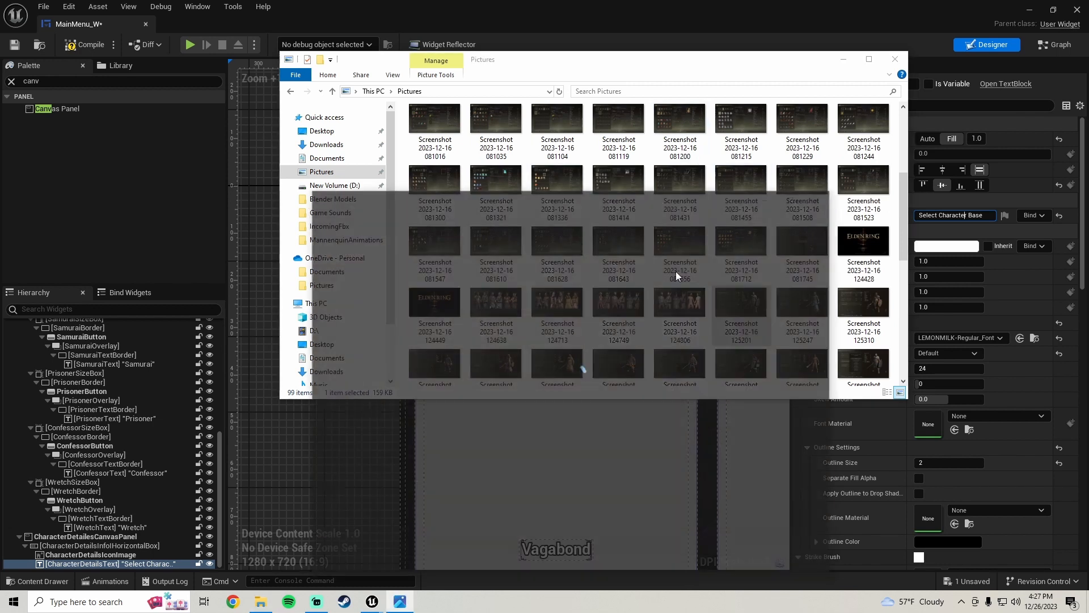
click(847, 64)
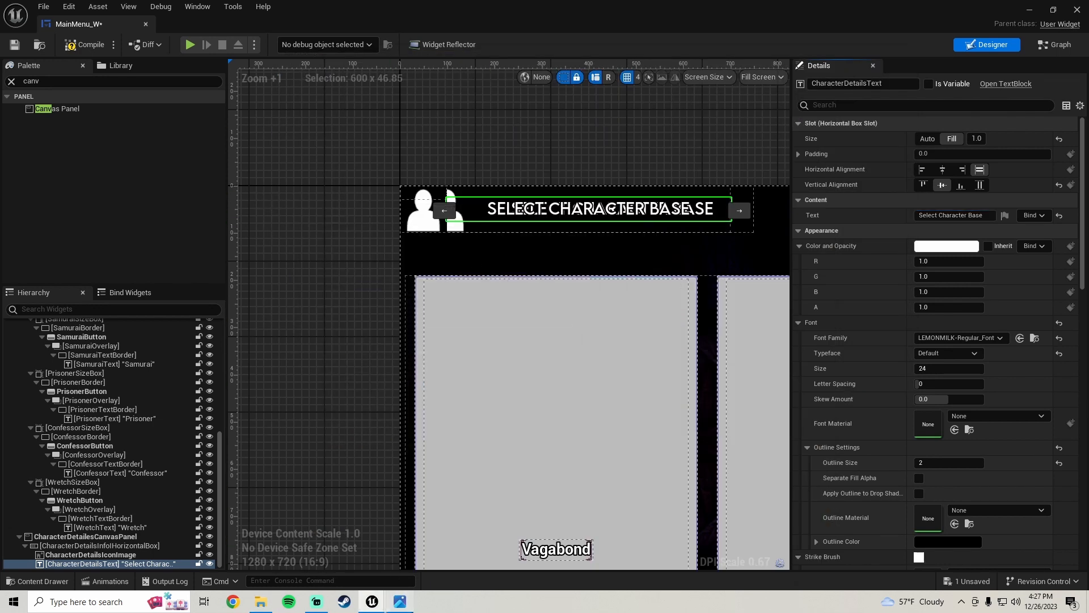
- Change the displayed text of CharacterDetailsText to "Create Character"
click(272, 403)
scroll(125, 483, down, 9)
scroll(120, 523, down, 3)
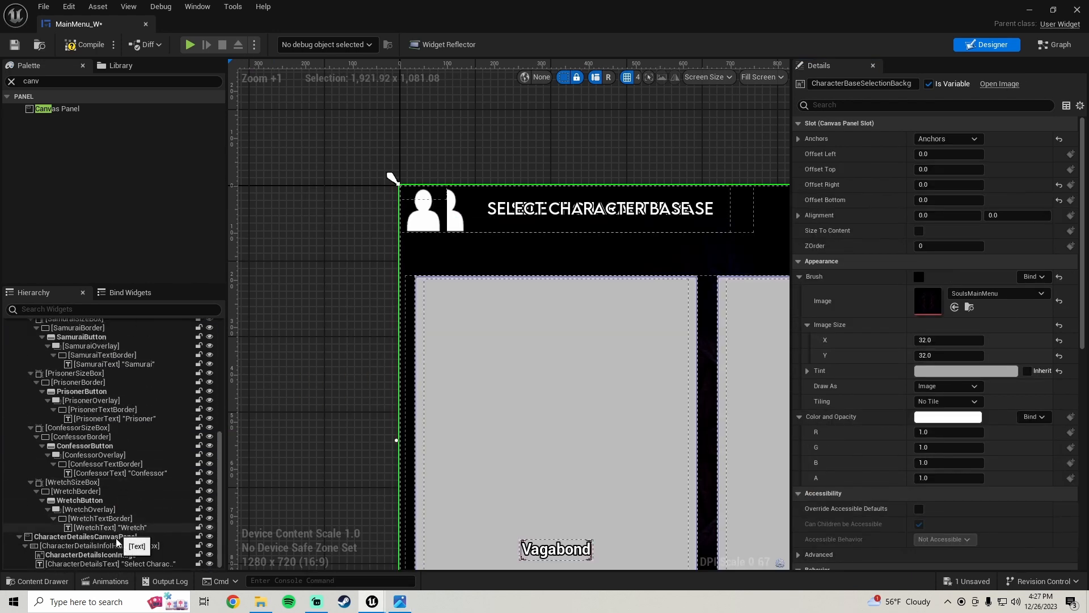
click(113, 564)
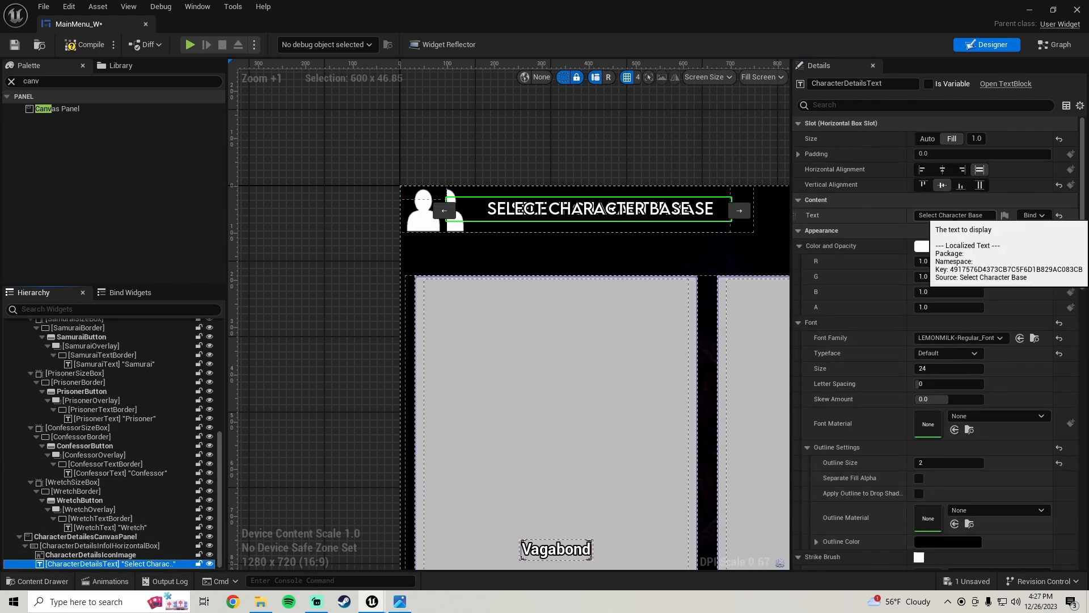
double_click(954, 215)
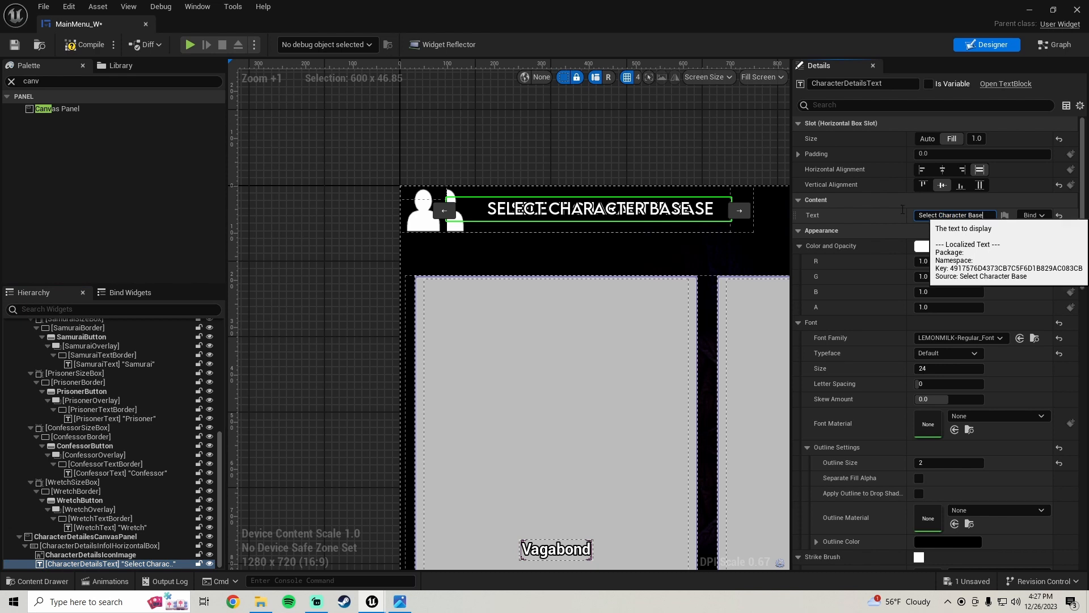
key(ctrl+a)
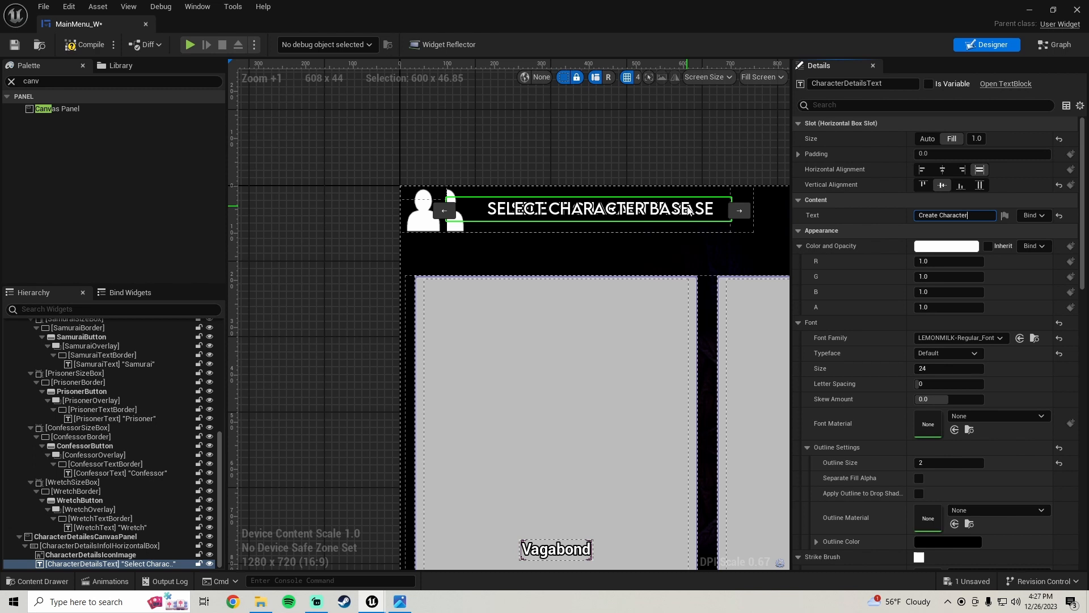
key(Return)
- Set Position X of CharacterDetailsInfoHorizontalBox to 50 and save the widget
click(108, 546)
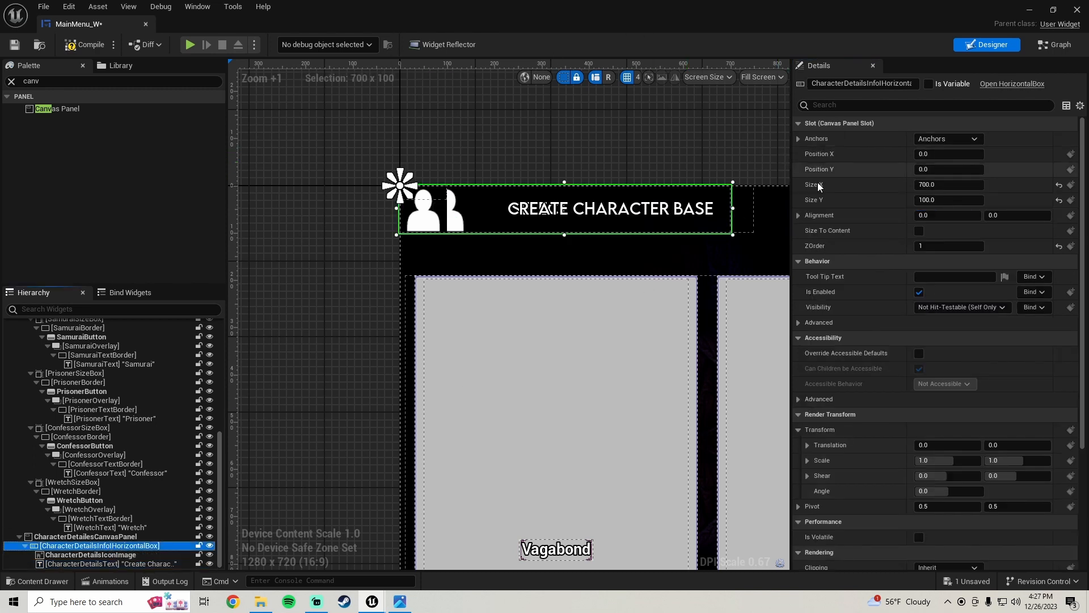
click(938, 154)
text(50)
key(Return)
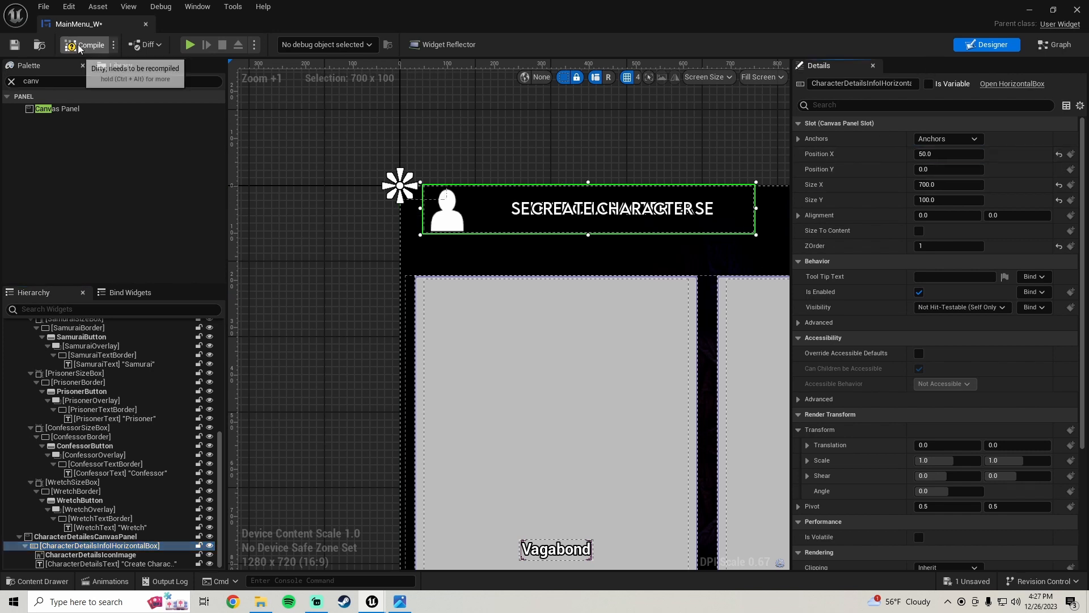
click(16, 47)
- Open the widget's event graph at the Vagabond button's clicked event
scroll(370, 336, down, 3)
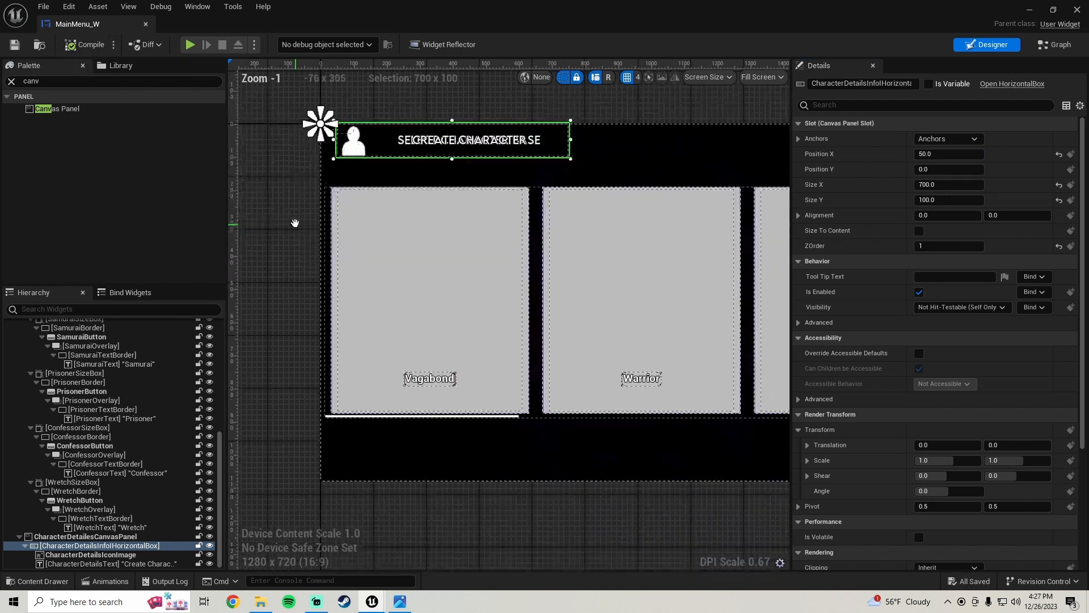
right_drag(296, 282, 296, 366)
click(91, 536)
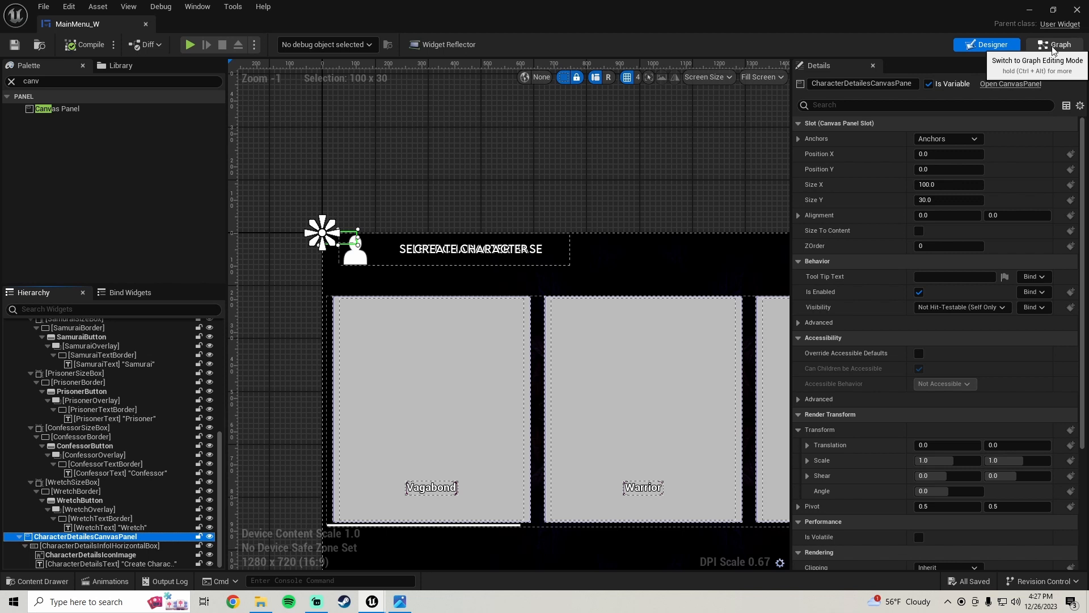
scroll(384, 297, down, 4)
scroll(460, 287, up, 3)
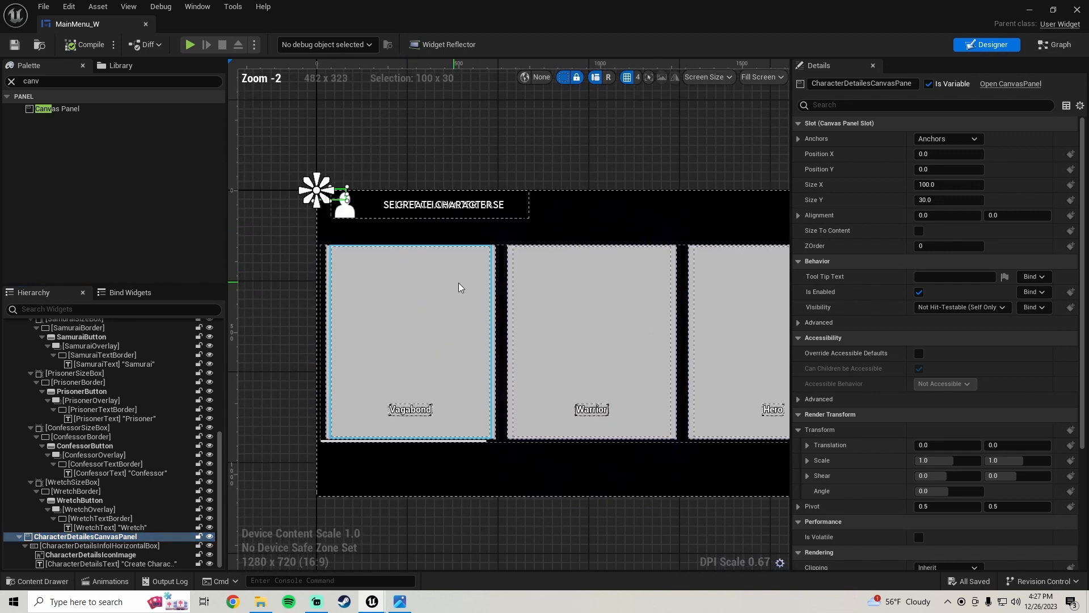
click(1059, 48)
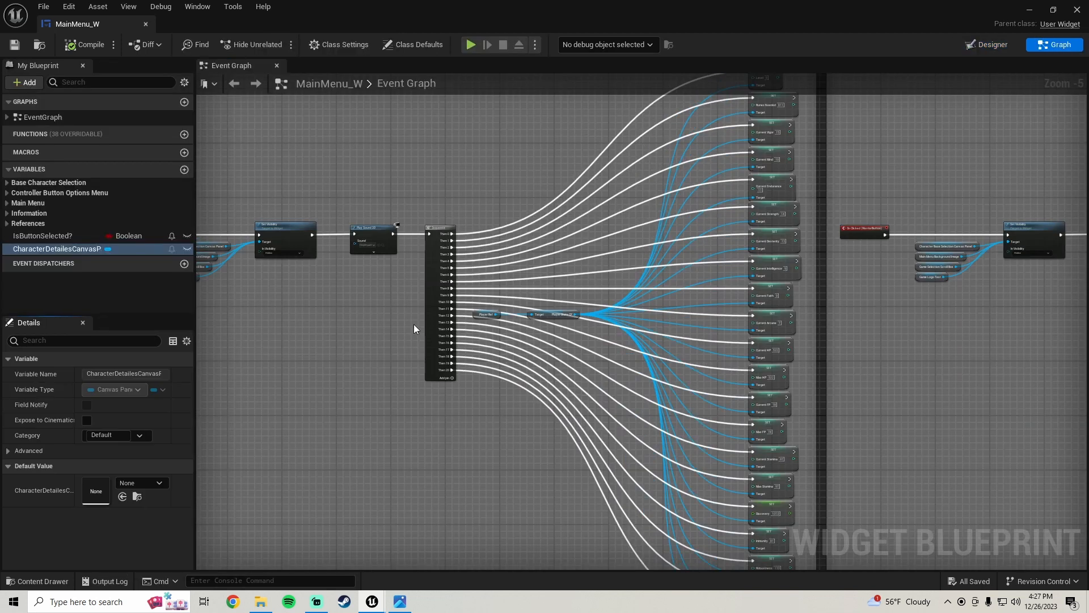
scroll(414, 324, down, 7)
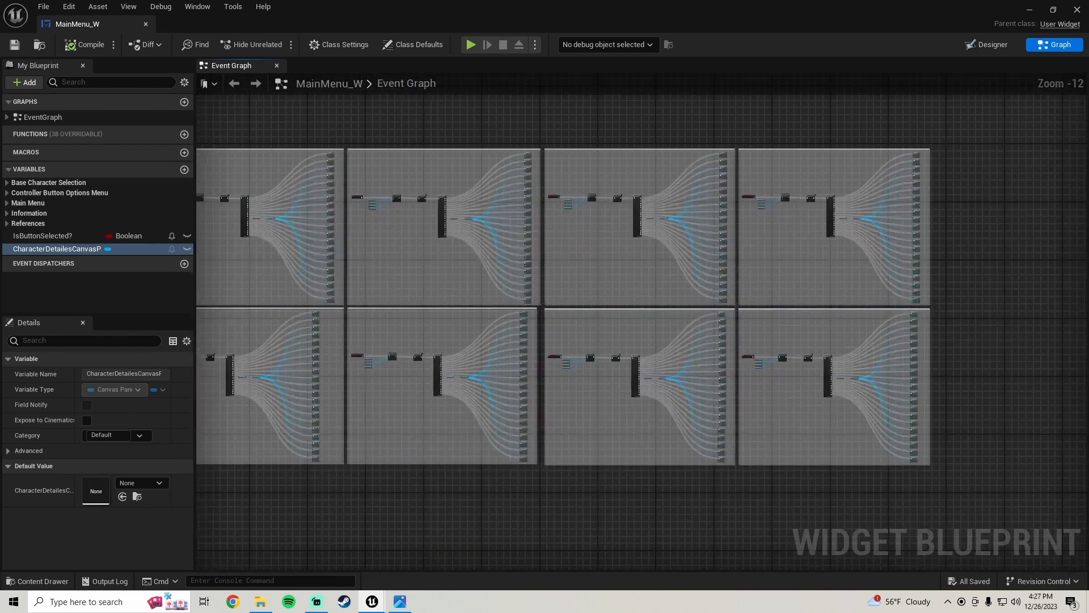
scroll(404, 243, up, 6)
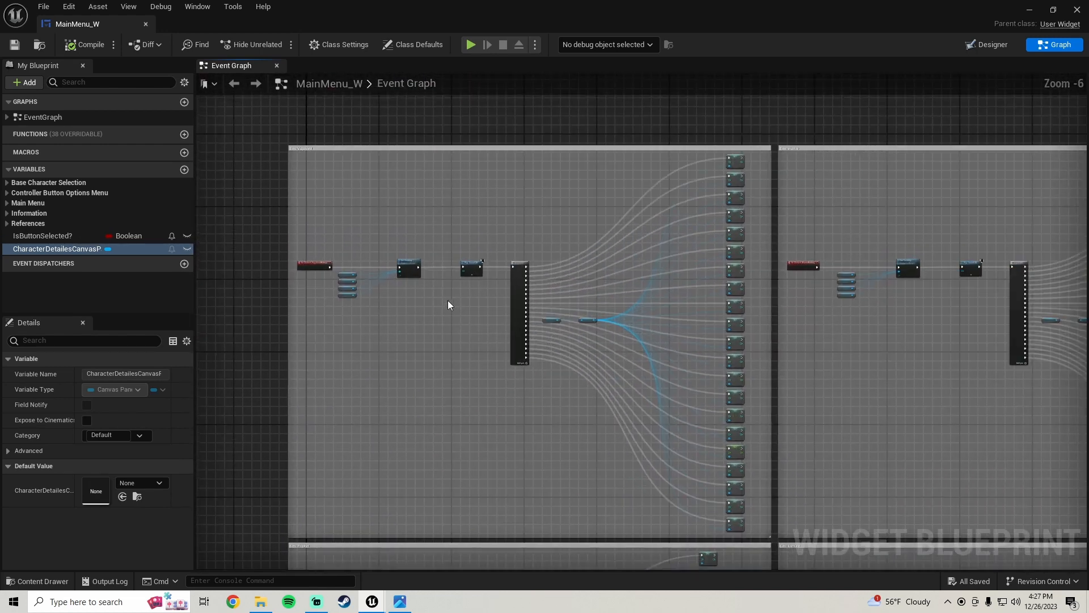
scroll(448, 301, up, 2)
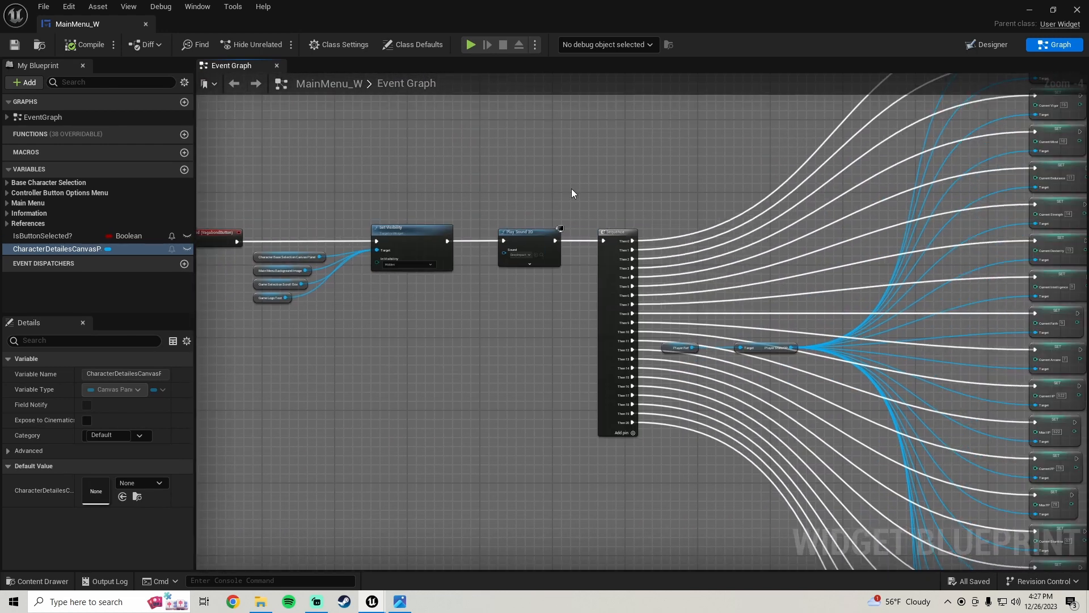
- Shift the Vagabond event's Set Visibility, Play Sound 2D and four target variable nodes slightly left
drag(570, 188, 307, 327)
key(Left)
key(Left)
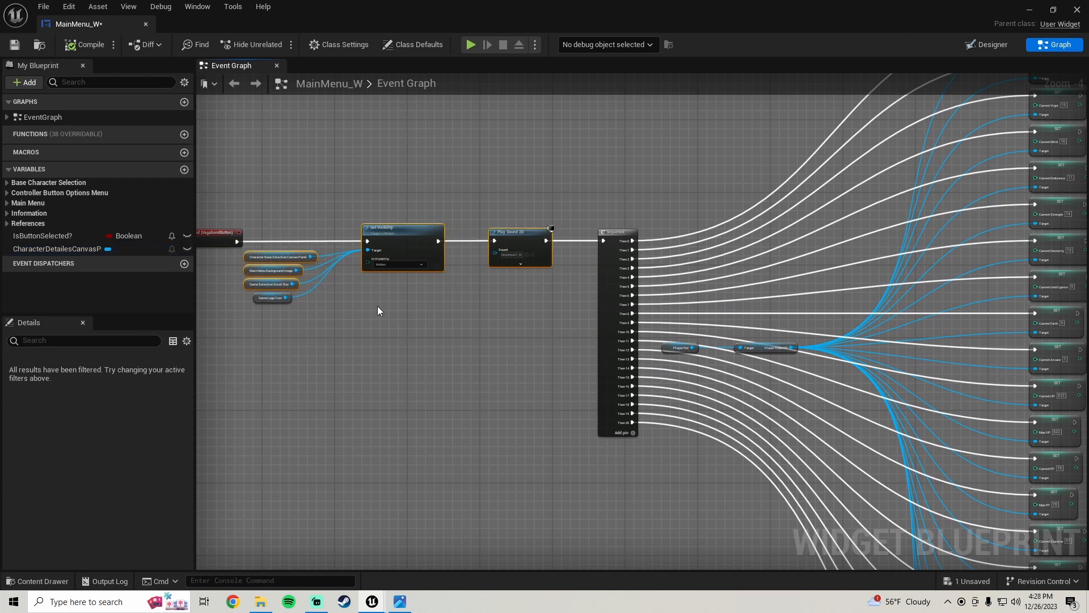
key(Right)
key(Right)
drag(537, 185, 261, 358)
key(Left)
key(Left)
- Move the Vagabond event's Sequence, Player Ref and Player Stats nodes right to make room after Play Sound 2D
right_drag(352, 315, 273, 338)
right_drag(456, 318, 404, 290)
drag(441, 186, 694, 444)
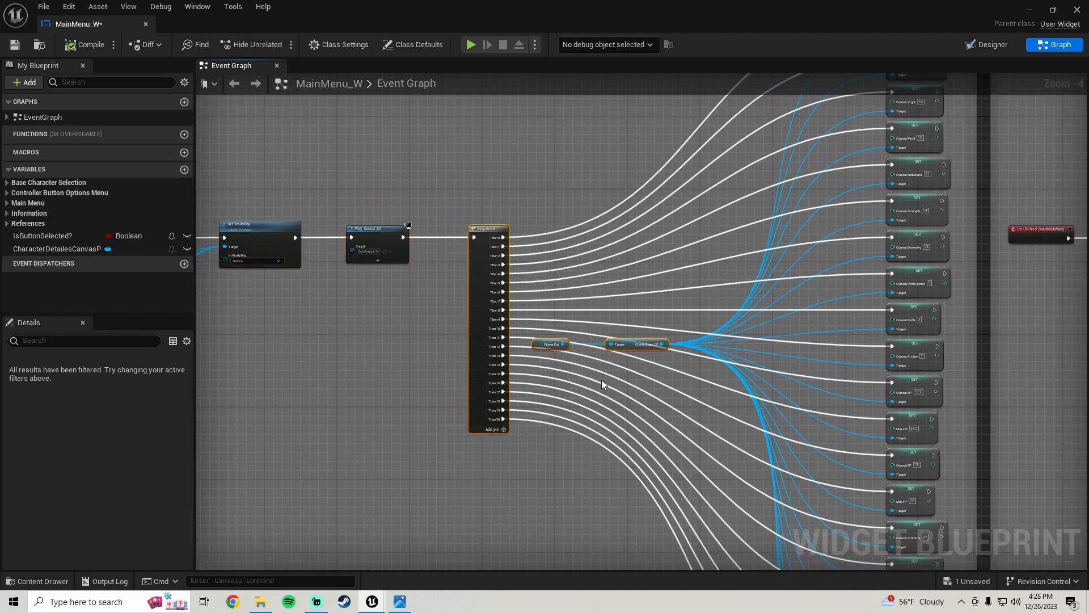
key(Right)
key(Right)
key(Right)
key(Right)
key(Right)
key(Right)
key(Right)
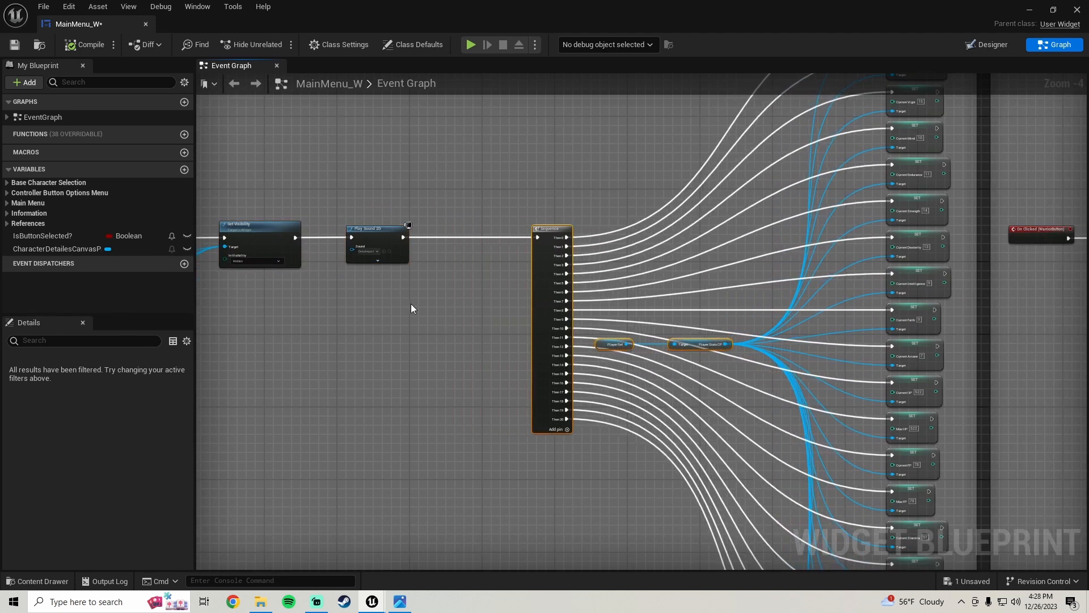
- Insert a copy of the Set Visibility node between Play Sound 2D and Sequence, and set its visibility to Visible
right_drag(411, 304, 532, 324)
scroll(525, 357, up, 1)
drag(515, 368, 430, 183)
right_drag(445, 363, 270, 315)
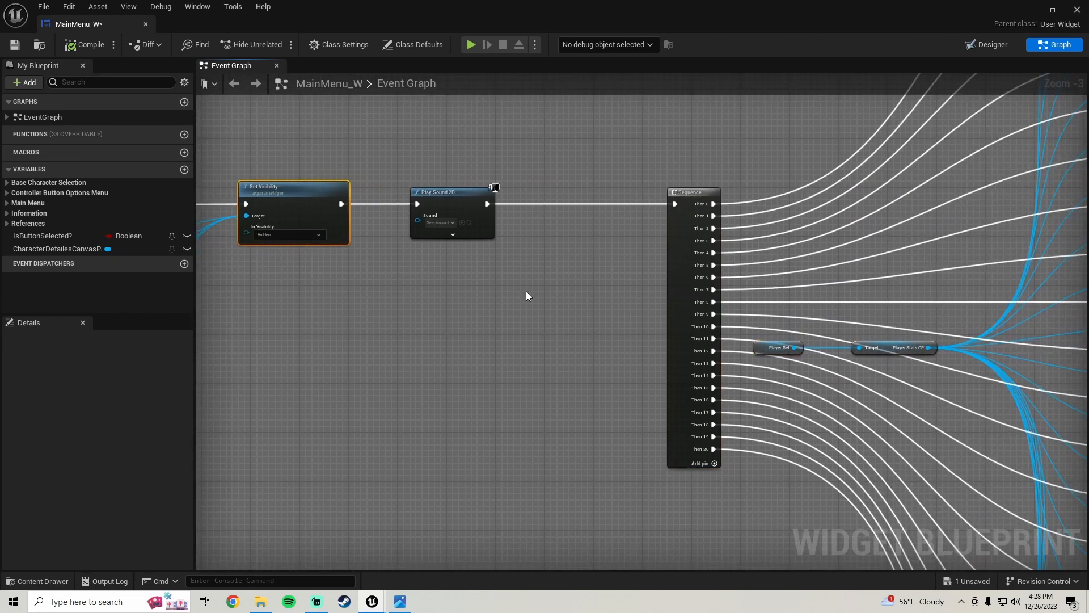
key(ctrl+v)
drag(558, 281, 488, 204)
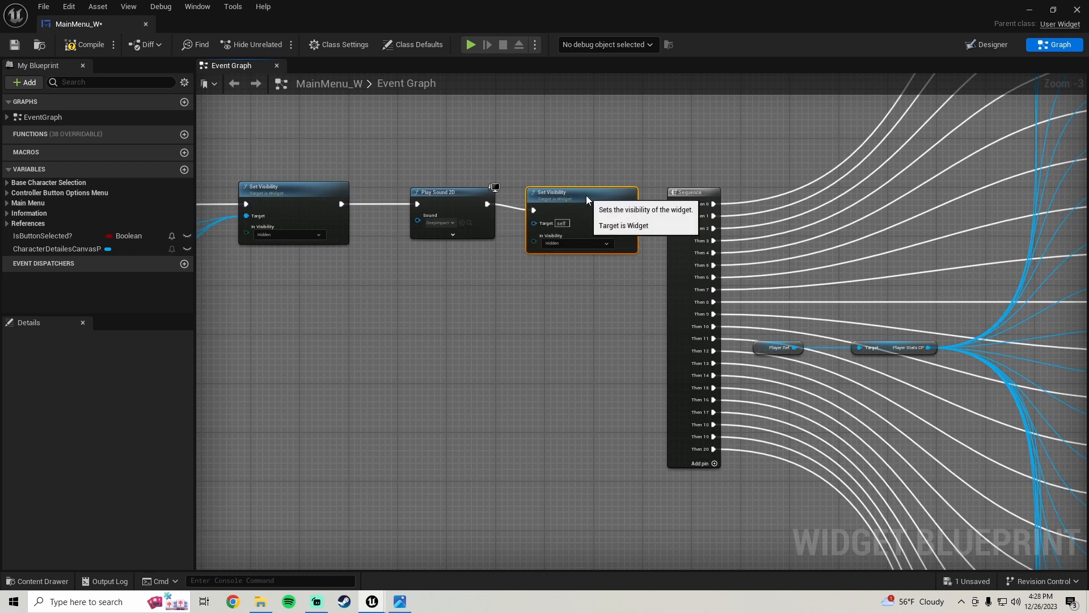
drag(590, 201, 674, 204)
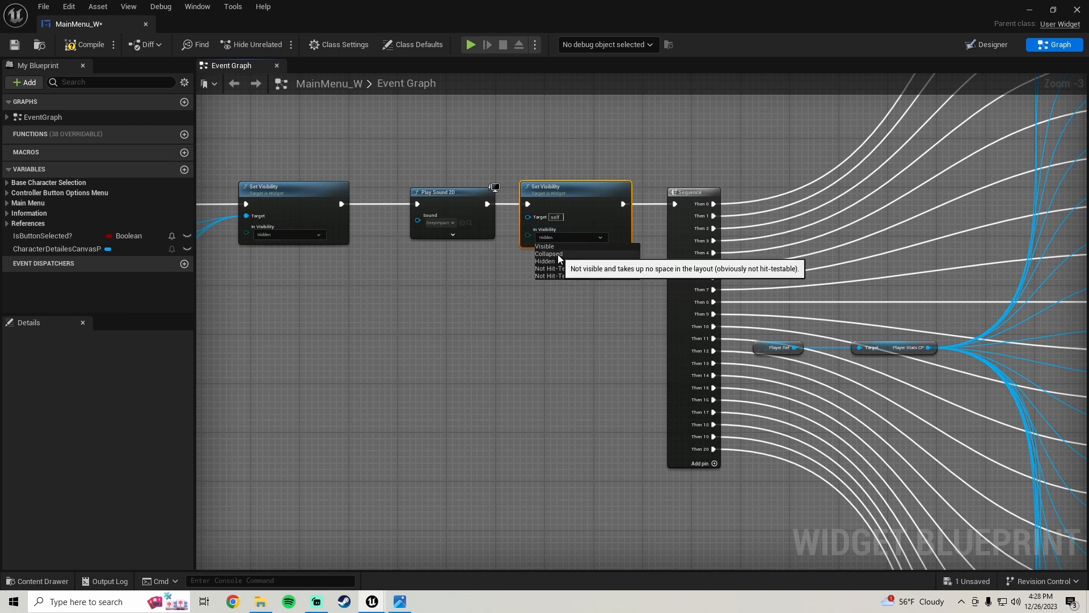
click(547, 247)
- Add a getter for the CharacterDetailesCanvasPanel variable and connect it to the new Set Visibility node's Target
right_drag(474, 313, 505, 299)
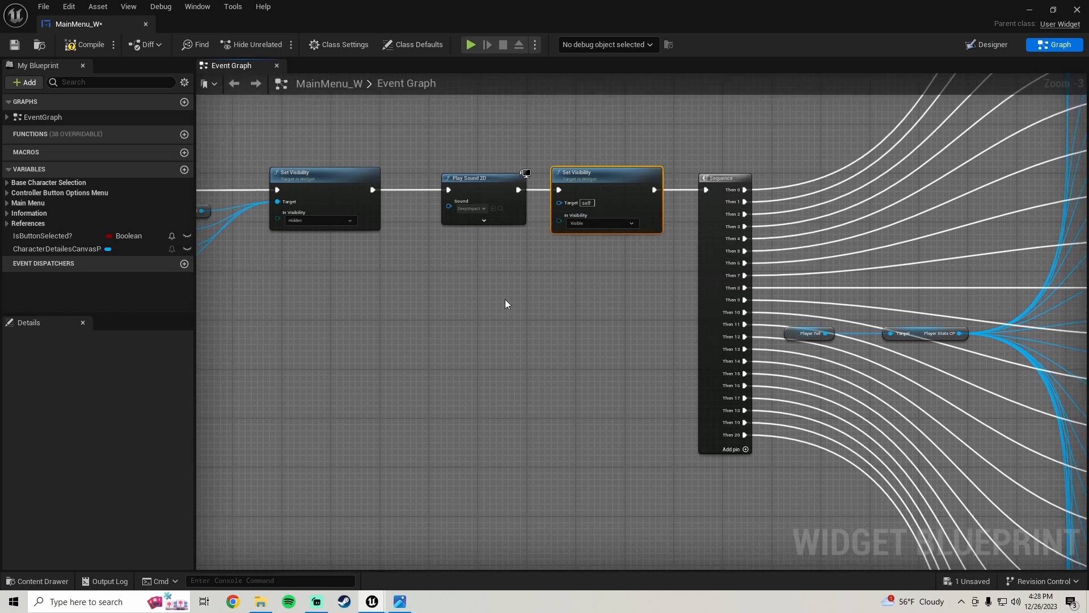
click(39, 248)
drag(50, 248, 454, 287)
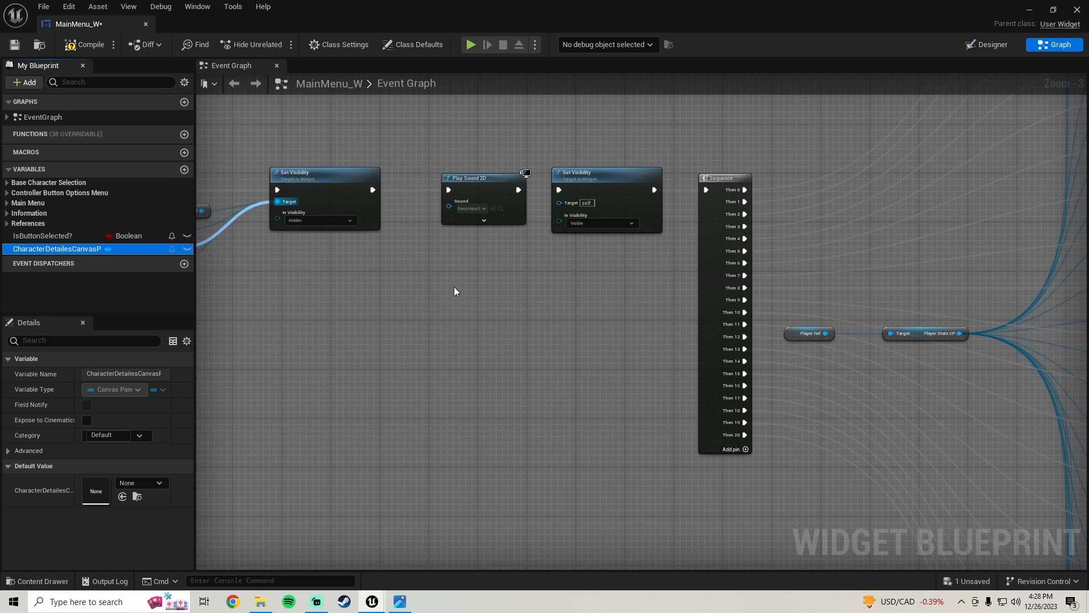
click(494, 304)
drag(531, 291, 567, 208)
drag(499, 290, 487, 242)
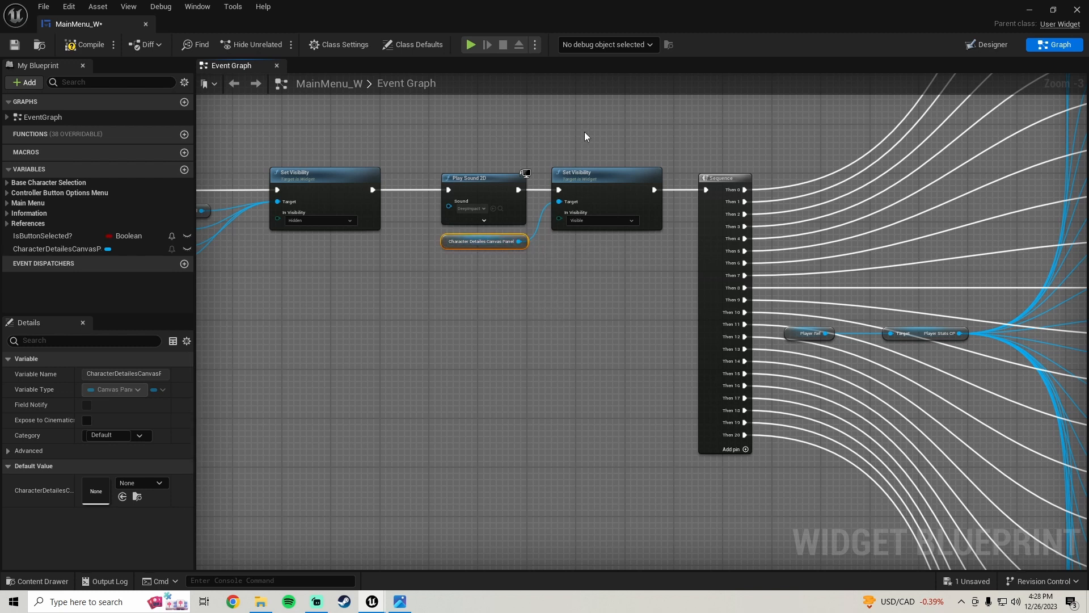
- Copy the new Set Visibility and canvas panel nodes, and move the next button event's Sequence and player nodes right
shift+drag(584, 132, 601, 243)
scroll(600, 243, down, 2)
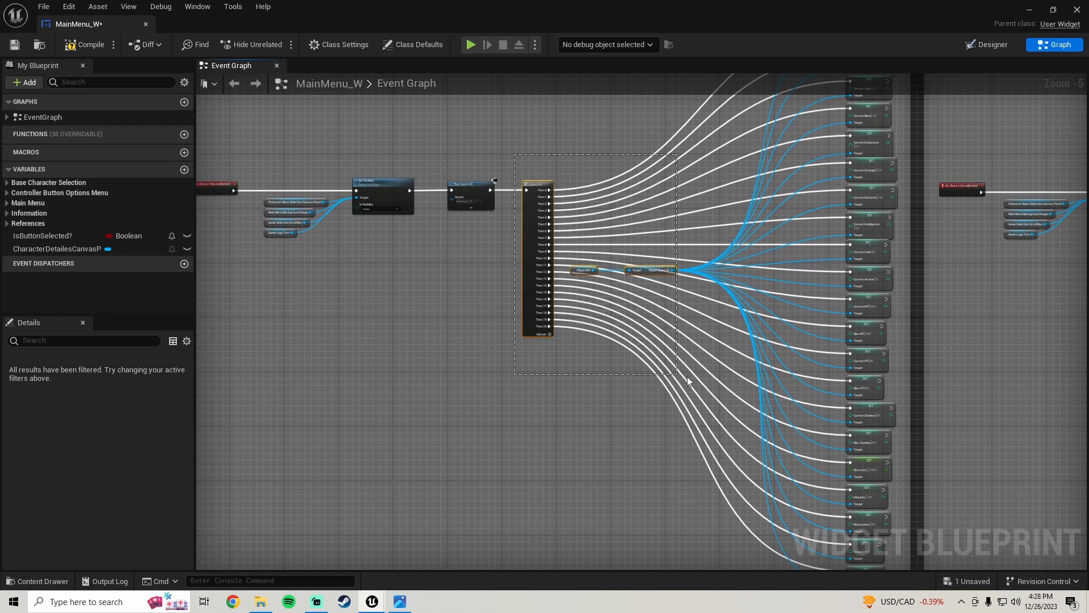
drag(686, 377, 666, 353)
drag(543, 314, 605, 314)
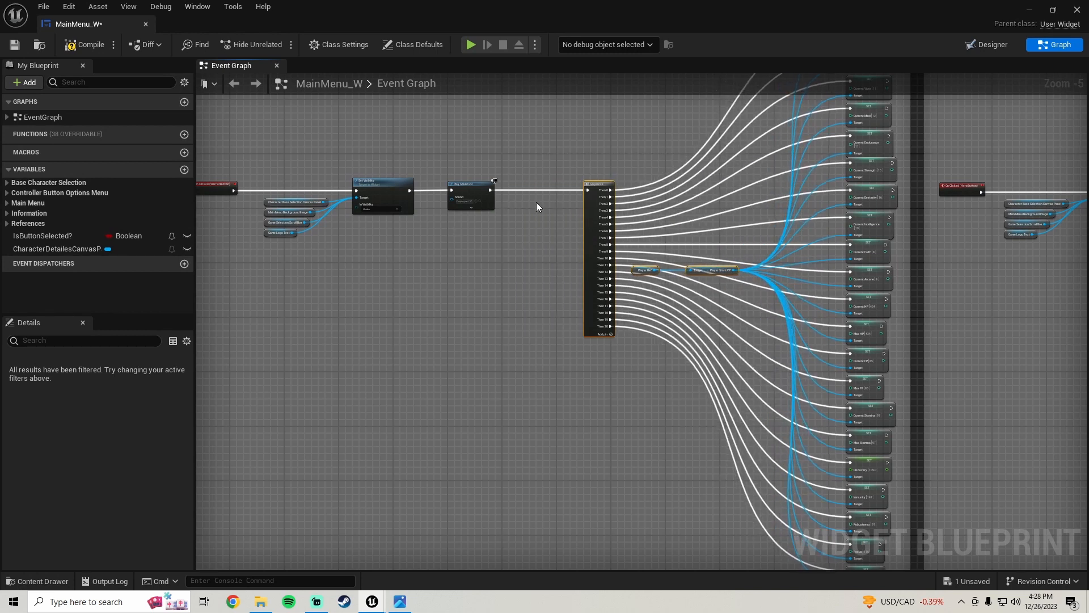
- Paste the Set Visibility and canvas panel nodes into this second event, connected between Play Sound 2D and Sequence
scroll(531, 205, up, 3)
click(506, 219)
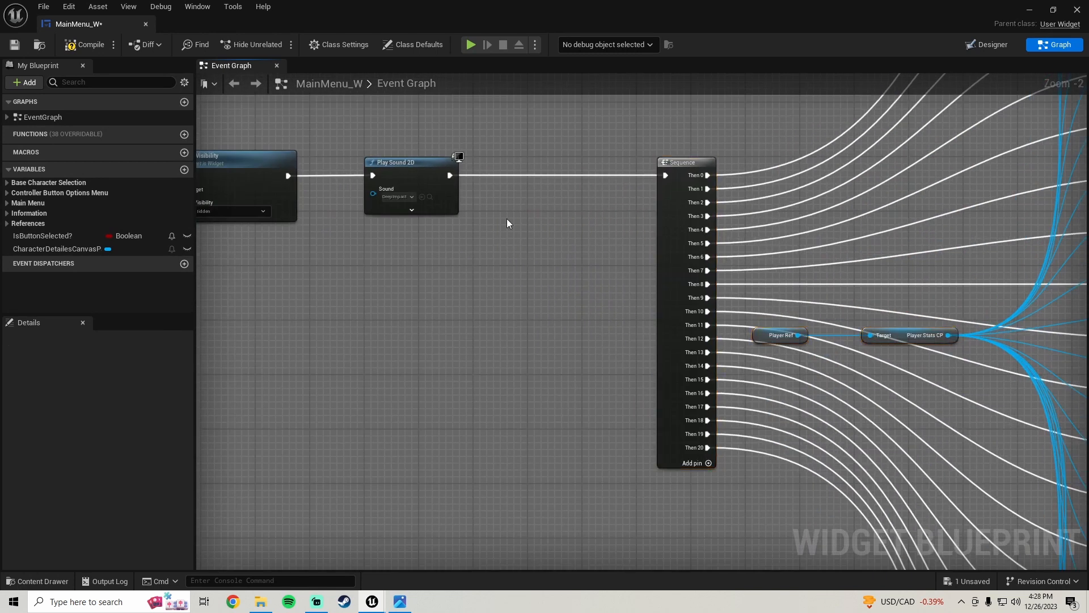
key(ctrl+v)
drag(570, 196, 451, 175)
drag(607, 186, 568, 166)
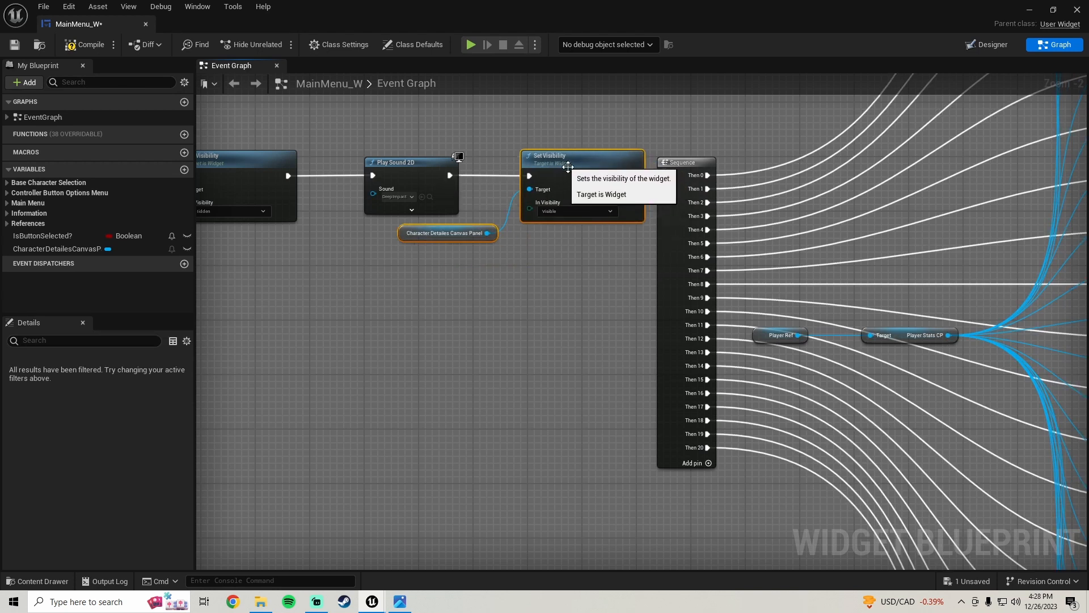
- Move the third button event's Sequence, Player Ref and Player Stats nodes right to make room after Play Sound 2D
scroll(694, 195, down, 4)
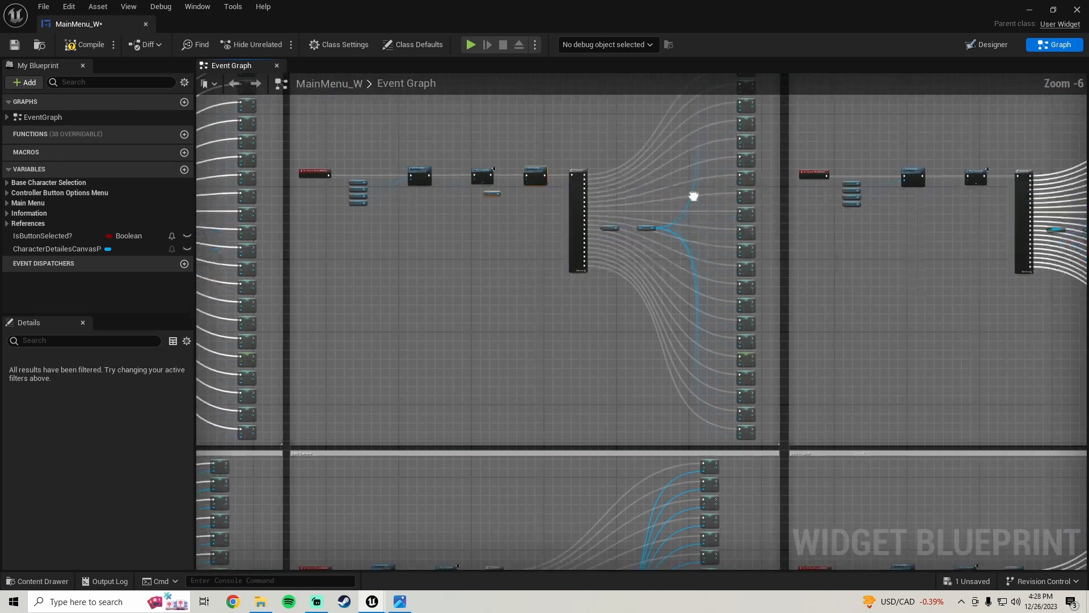
right_drag(693, 196, 248, 246)
scroll(437, 248, up, 2)
right_drag(641, 179, 469, 178)
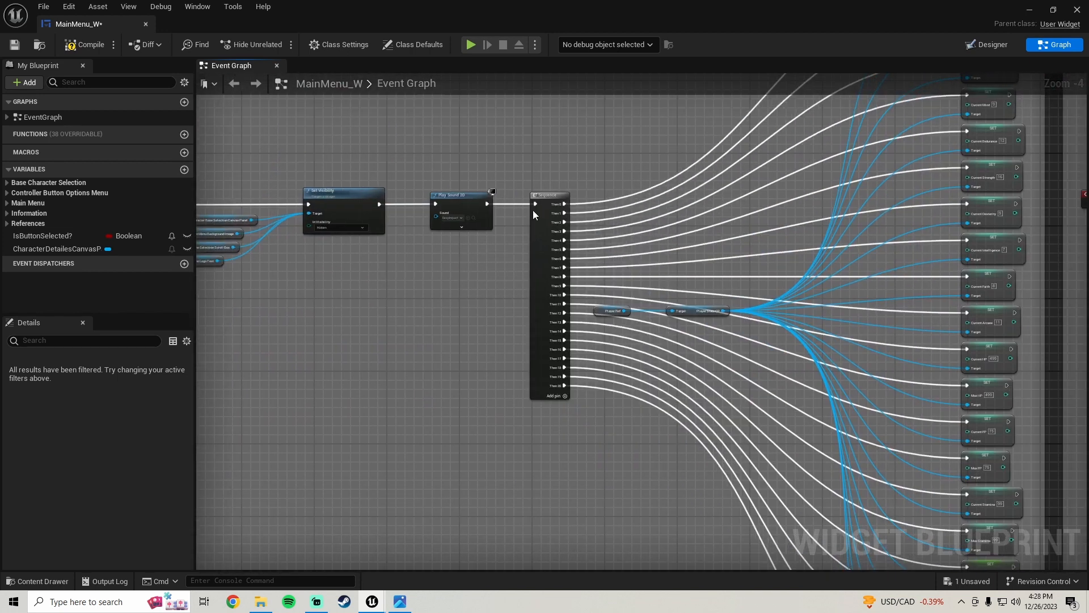
drag(754, 456, 755, 456)
key(Right)
key(Right)
key(Right)
key(Right)
key(Right)
key(Right)
key(Right)
key(Right)
key(Right)
key(Right)
key(Right)
key(Right)
key(Right)
key(Right)
key(Right)
key(Right)
key(Right)
key(Right)
key(Right)
key(Right)
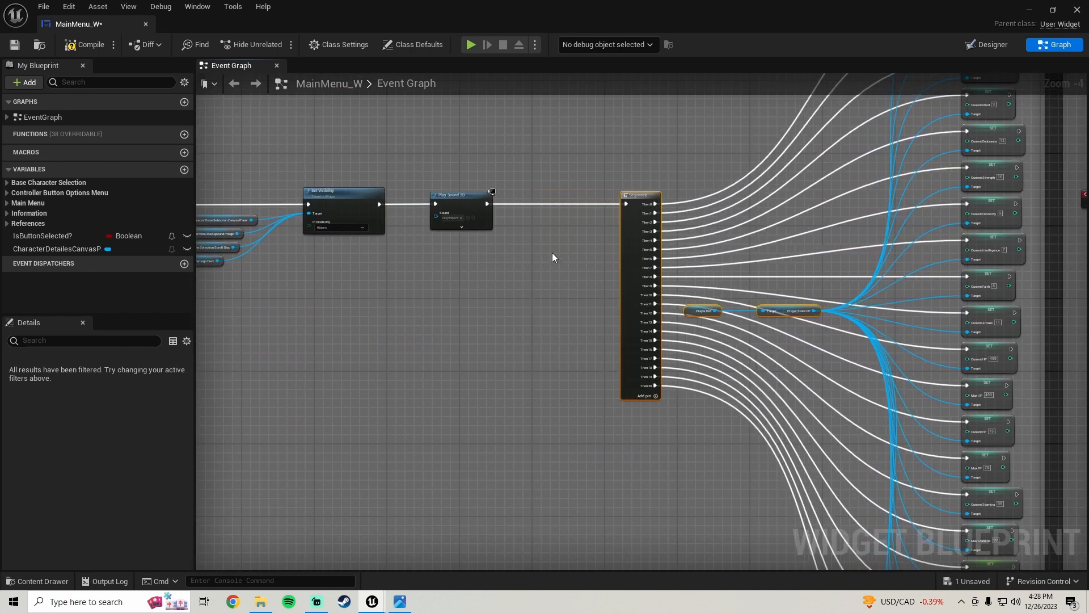
- Paste the Set Visibility and canvas panel nodes into the third button event, connected between Play Sound 2D and Sequence
click(537, 233)
key(ctrl+v)
scroll(545, 222, up, 1)
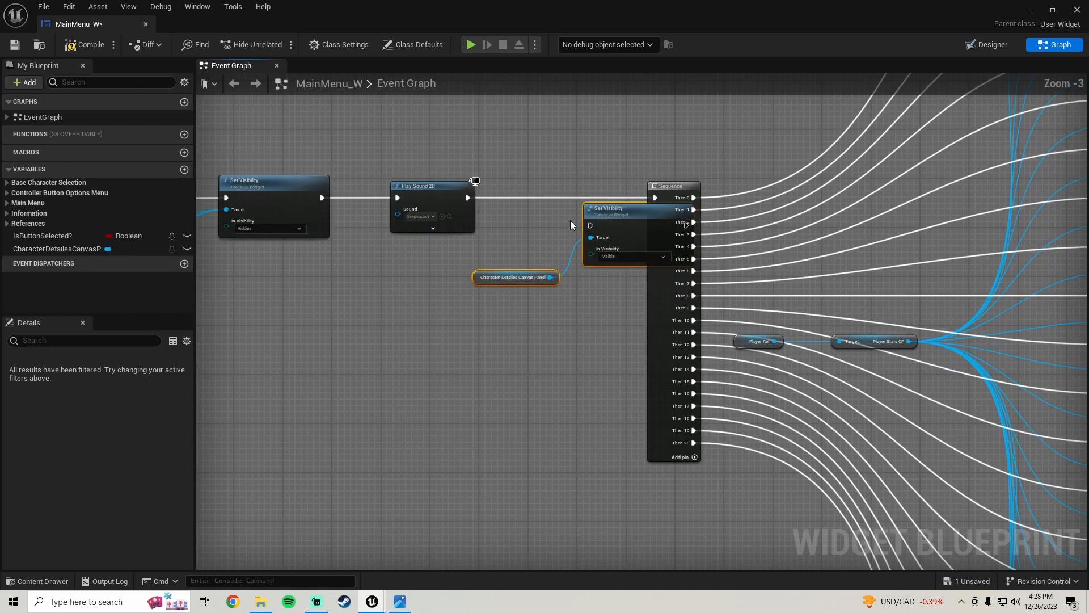
drag(468, 198, 656, 198)
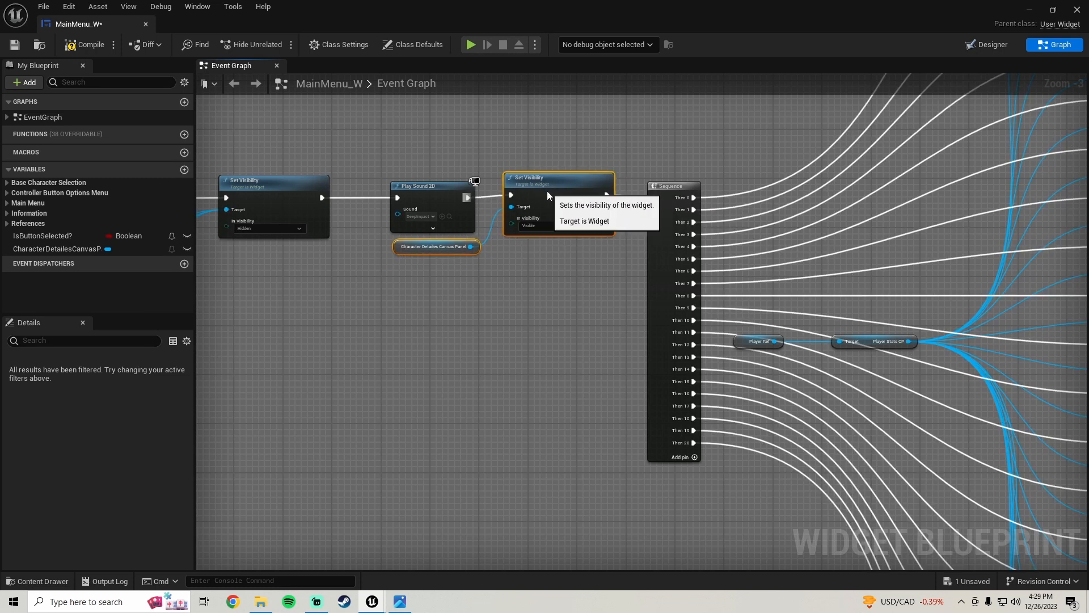
drag(547, 191, 541, 184)
- Straighten the execution connections along the third event's row, from the On Clicked node to Sequence
scroll(485, 203, down, 1)
right_drag(485, 204, 654, 205)
drag(800, 160, 261, 219)
key(q)
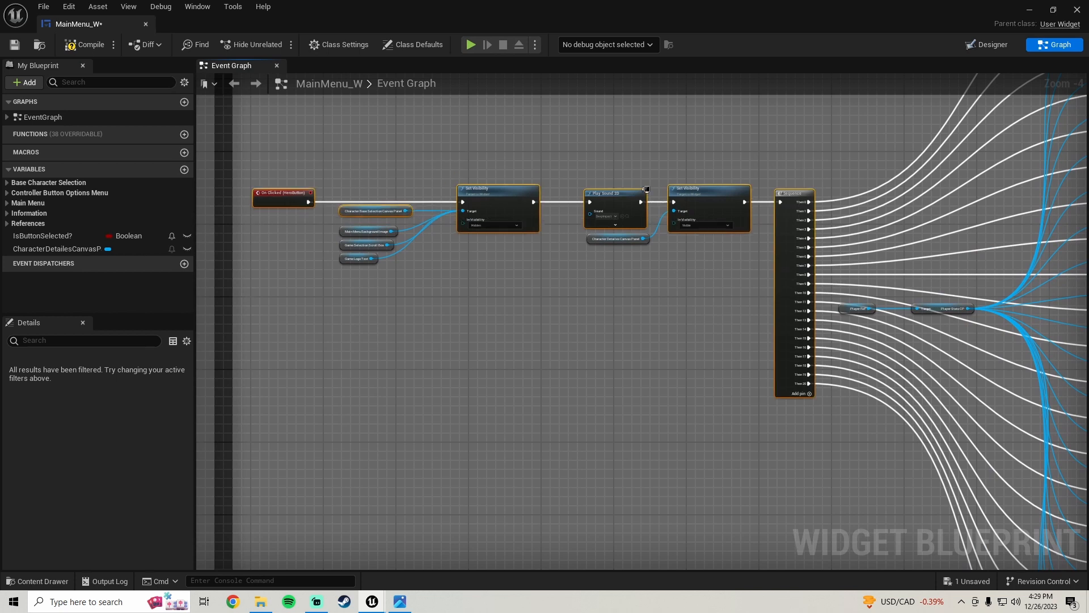
- Move the fourth button event's Sequence, Player Ref and Player Stats CP nodes right to make room after Play Sound 2D
right_drag(735, 264, 196, 270)
right_drag(769, 277, 197, 249)
scroll(446, 247, down, 1)
right_drag(446, 248, 490, 251)
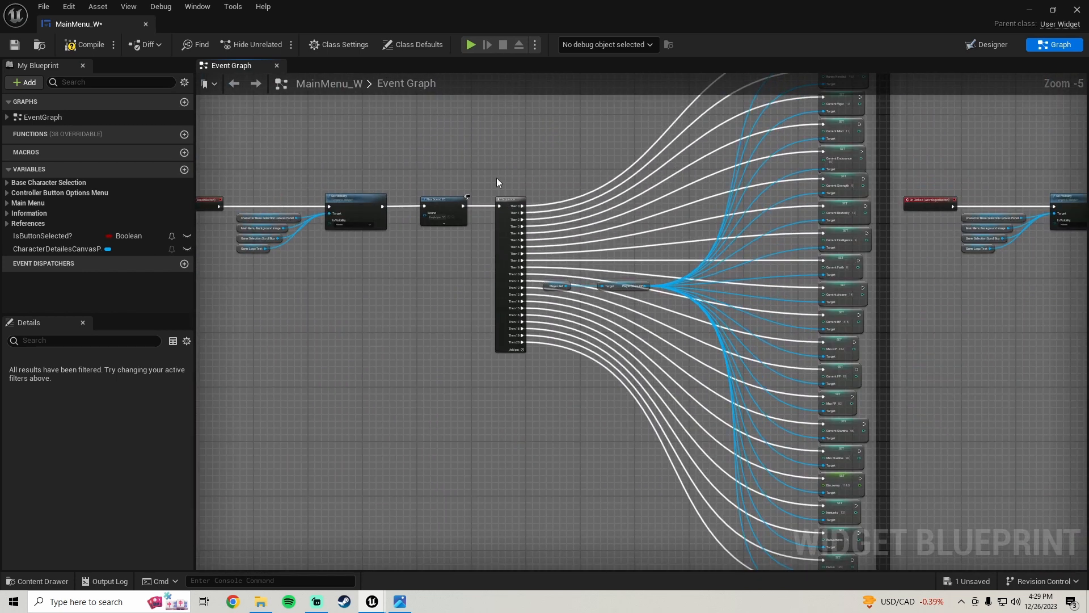
drag(551, 386, 724, 404)
key(Right)
key(Right)
key(Right)
key(Right)
key(Right)
key(Right)
key(Right)
key(Right)
key(Right)
key(Right)
key(Right)
key(Right)
key(Right)
key(Right)
key(Right)
key(Right)
key(Right)
key(Right)
key(Right)
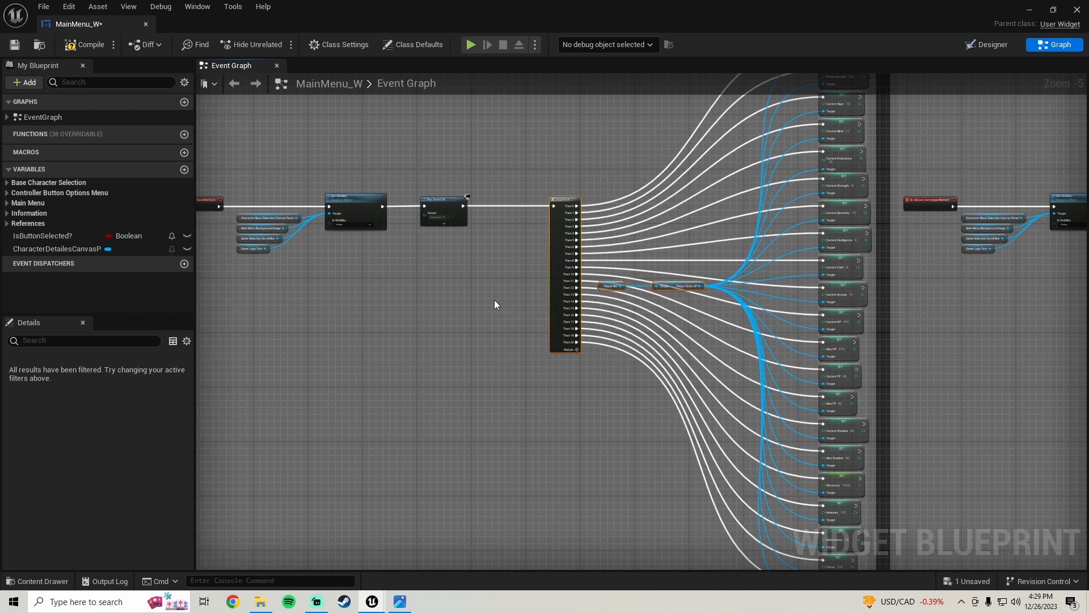
key(Right)
key(Right)
key(Right)
- Paste the Set Visibility and canvas panel nodes into the fourth event and wire them between Play Sound 2D and Sequence
click(482, 237)
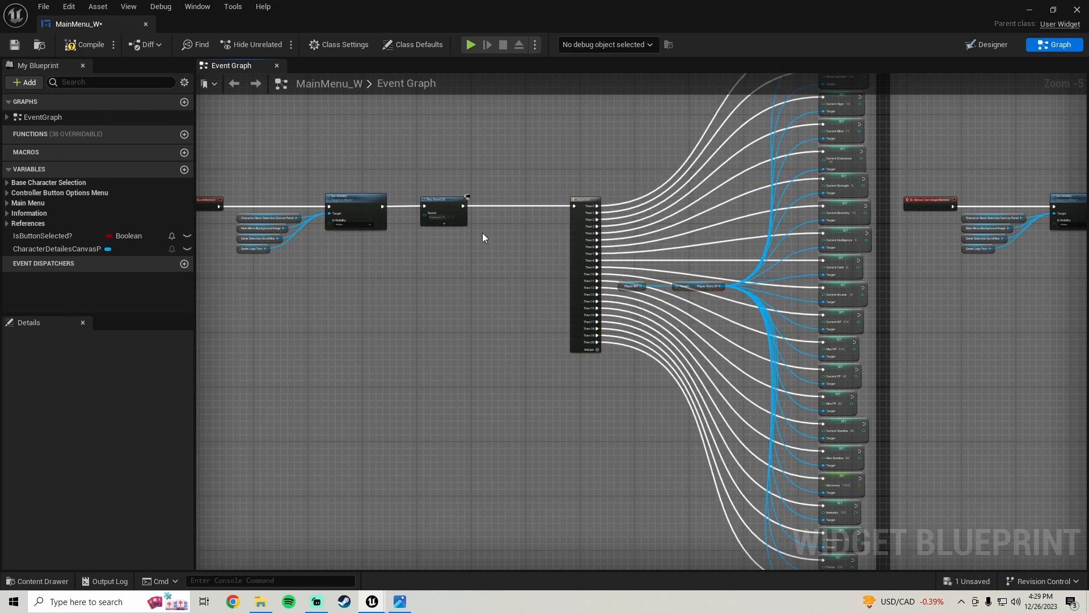
key(ctrl+v)
scroll(482, 231, up, 2)
drag(578, 213, 446, 186)
drag(610, 187, 647, 187)
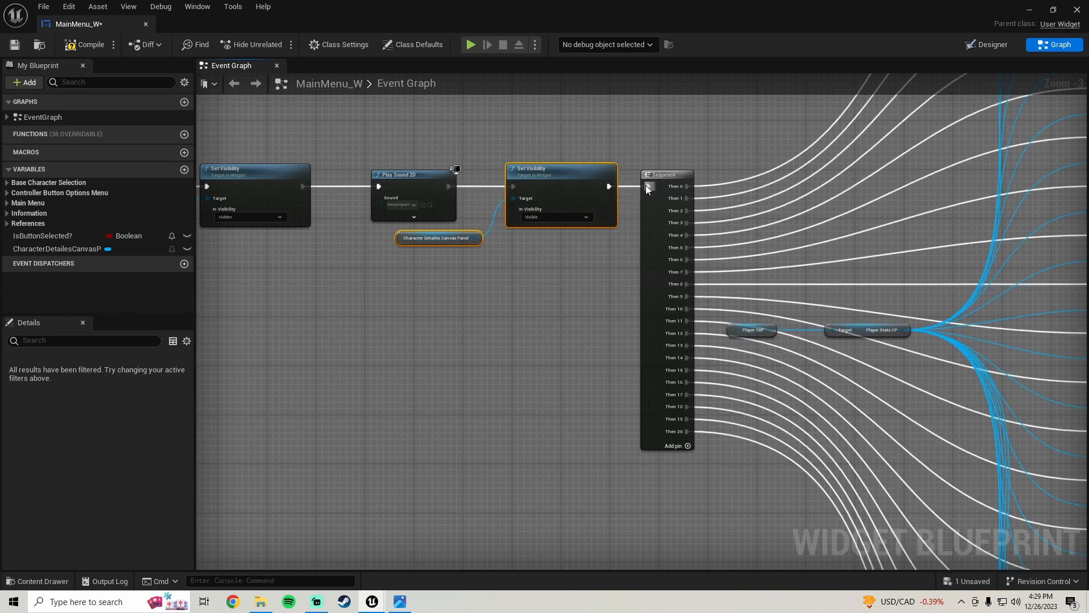
- Shift the fifth button event's Sequence, Player Ref and Player Stats CP nodes right, opening a gap after Play Sound 2D
scroll(646, 185, down, 4)
right_drag(724, 217, 237, 247)
scroll(515, 257, up, 2)
drag(557, 147, 662, 359)
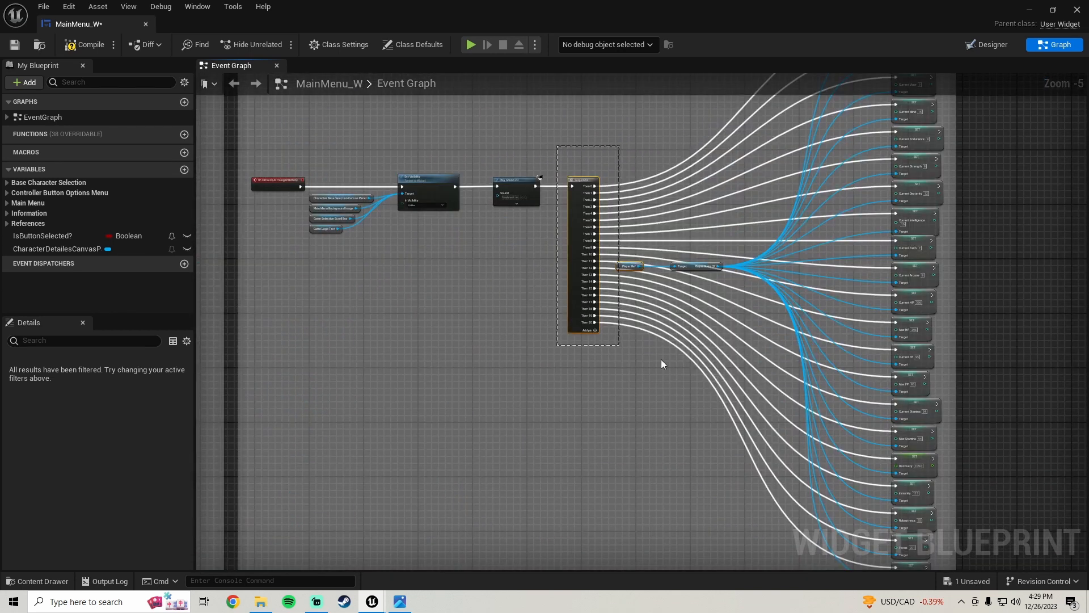
drag(763, 385, 763, 385)
key(Right)
key(Right)
key(Right)
key(Right)
key(Right)
key(Right)
key(Right)
key(Right)
key(Right)
key(Right)
key(Right)
key(Right)
key(Right)
key(Right)
key(Right)
key(Right)
key(Right)
key(Right)
key(Right)
key(Right)
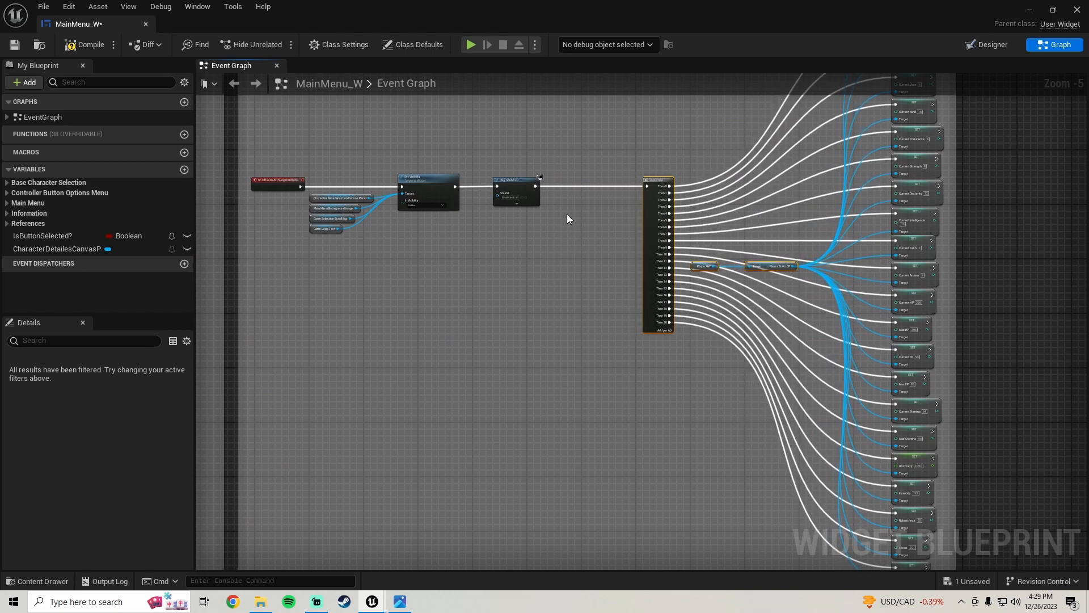
- Paste the Set Visibility and canvas panel nodes into the fifth event, connected from Play Sound 2D to Sequence
key(ctrl+v)
scroll(567, 214, up, 2)
drag(625, 202, 513, 164)
drag(649, 189, 593, 153)
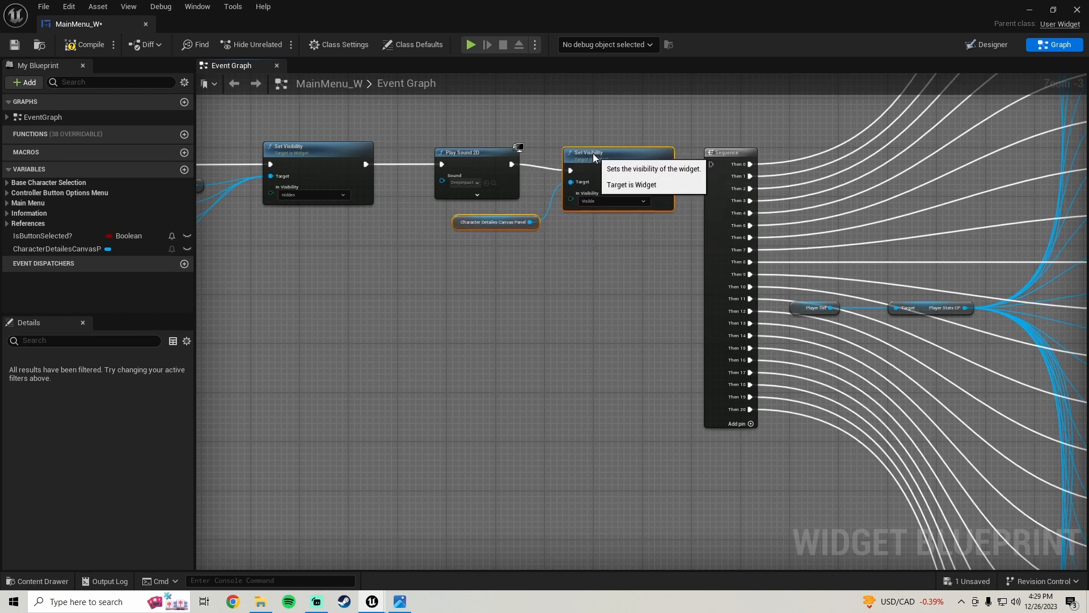
drag(666, 164, 711, 164)
- In the first event of the next row, move the Sequence, Player Ref and Player Stats CP nodes right of Play Sound 2D
scroll(681, 187, down, 9)
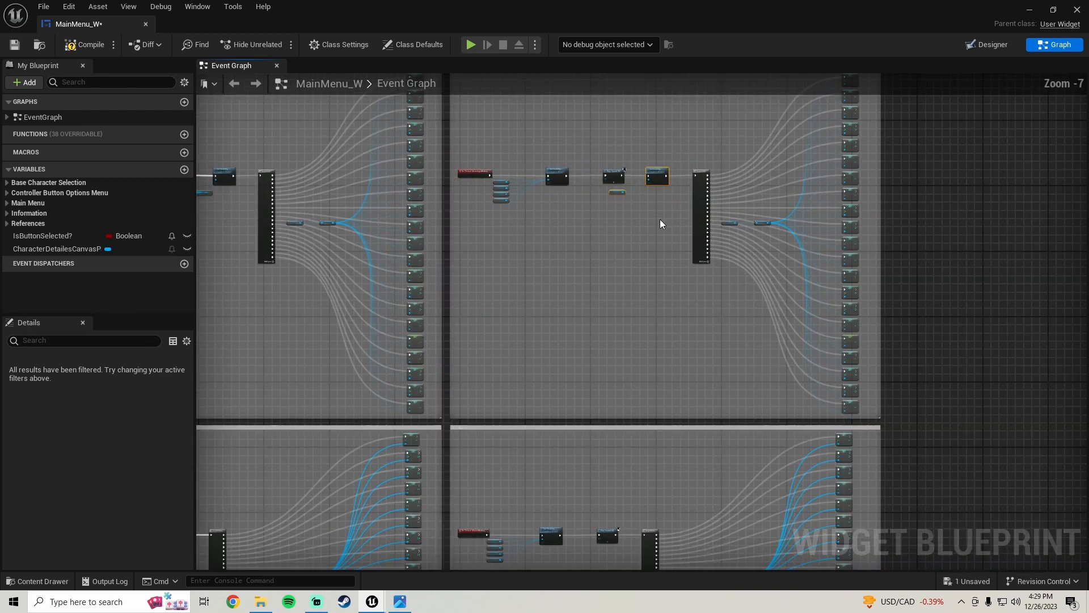
scroll(546, 279, up, 8)
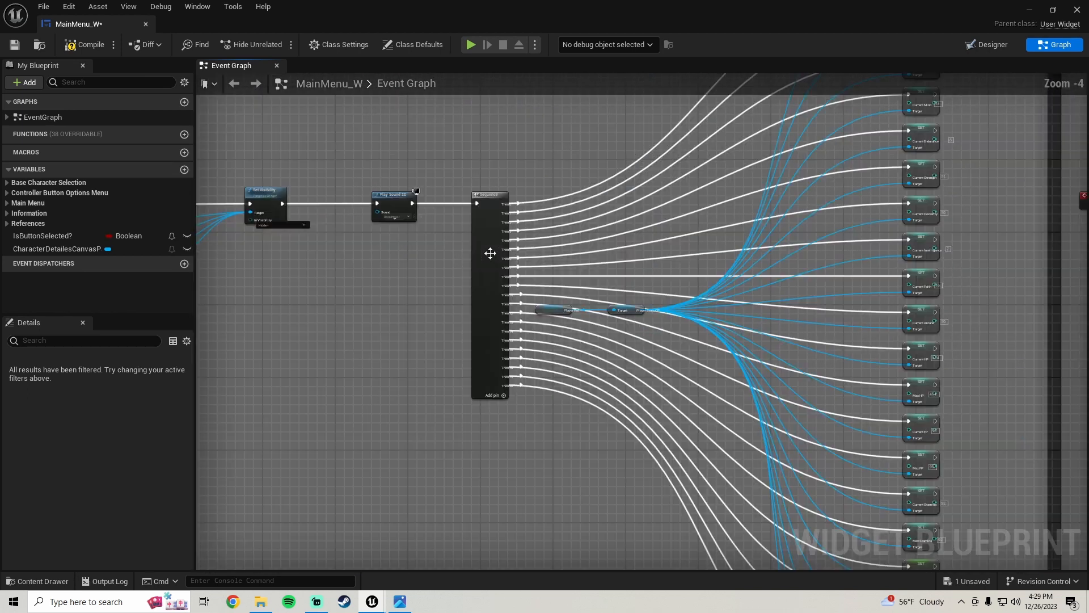
drag(455, 314, 833, 451)
key(Right)
key(Right)
key(Right)
key(Right)
key(Right)
key(Right)
key(Right)
key(Right)
key(Right)
key(Right)
key(Right)
key(Right)
key(Right)
key(Right)
key(Right)
key(Right)
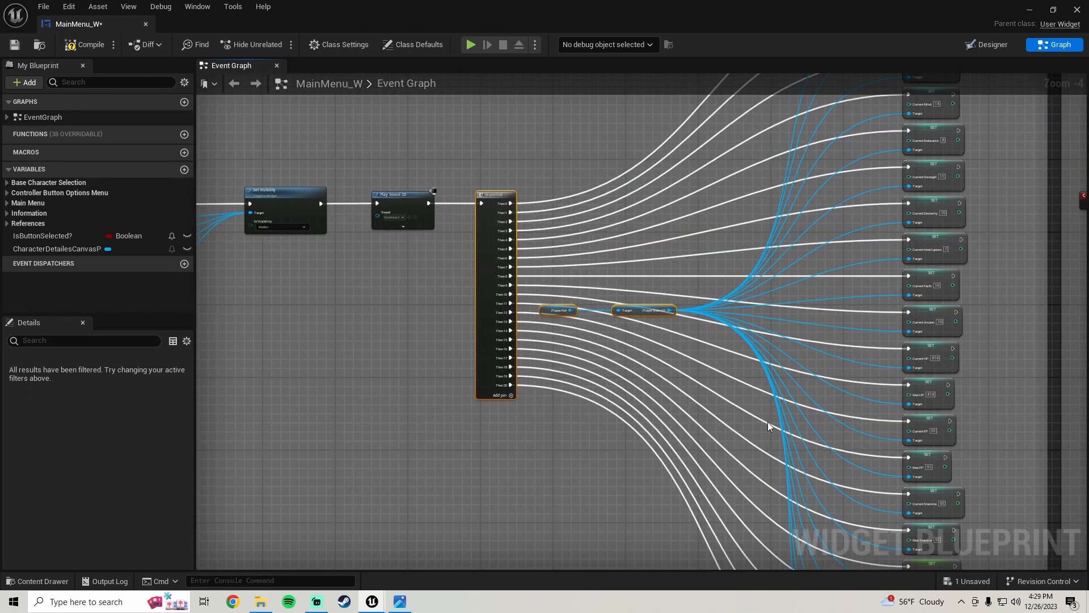
key(Right)
key(Right)
key(Right)
key(Right)
key(Right)
key(Right)
key(Right)
key(Right)
key(Right)
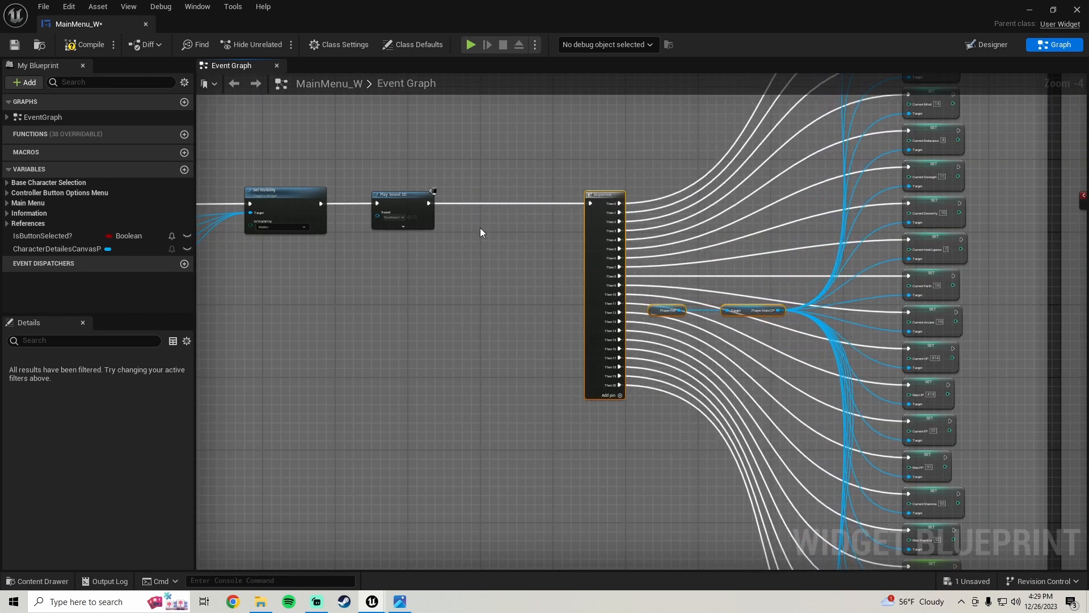
- Paste the Set Visibility and canvas panel nodes into this row's first event, linked between Play Sound 2D and Sequence
click(480, 228)
key(ctrl+v)
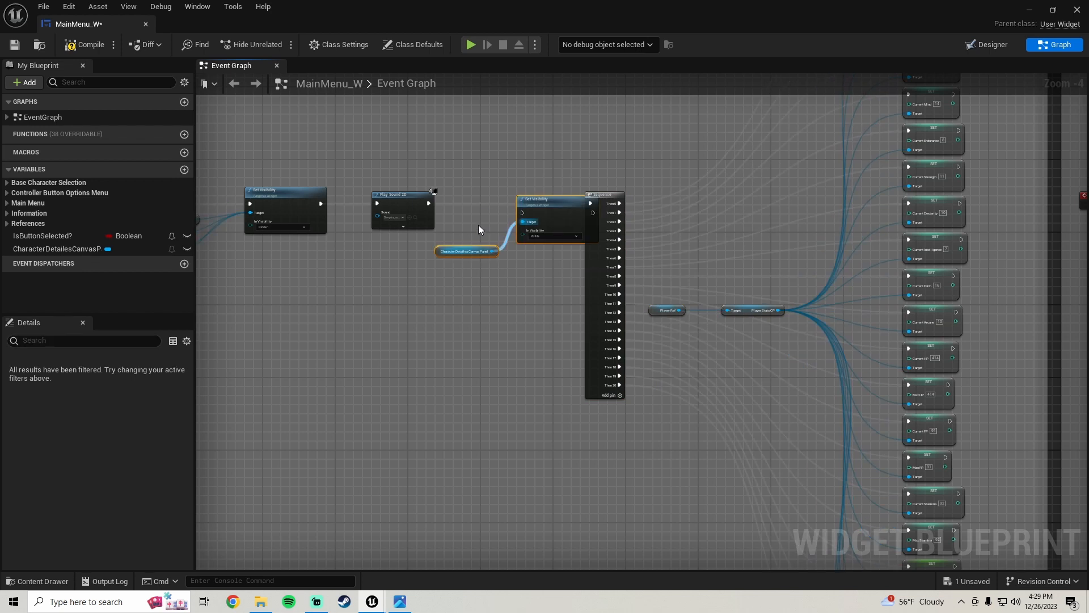
scroll(478, 225, up, 1)
drag(538, 208, 506, 186)
drag(586, 196, 630, 196)
- Move the Sequence, Player Ref and Player Stats CP nodes right in the lower row's second button event to make room
scroll(464, 245, down, 4)
scroll(464, 248, up, 2)
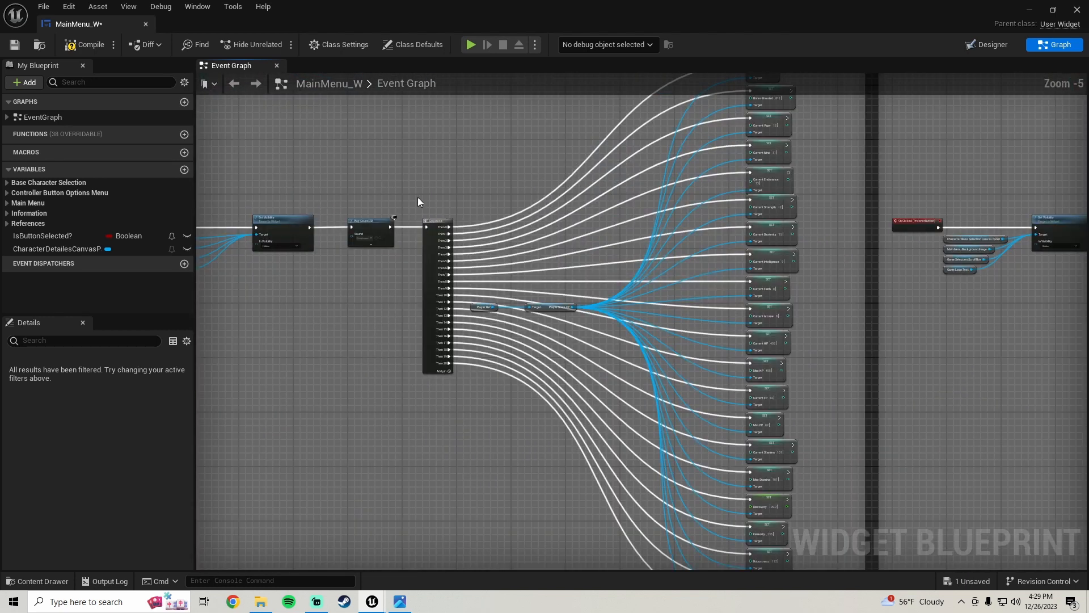
drag(509, 376, 604, 395)
key(Right)
key(Right)
key(Right)
key(Right)
key(Right)
key(Right)
key(Right)
key(Right)
key(Right)
key(Right)
key(Right)
key(Right)
key(Right)
key(Right)
key(Right)
key(Right)
key(Right)
key(Right)
key(Right)
key(Right)
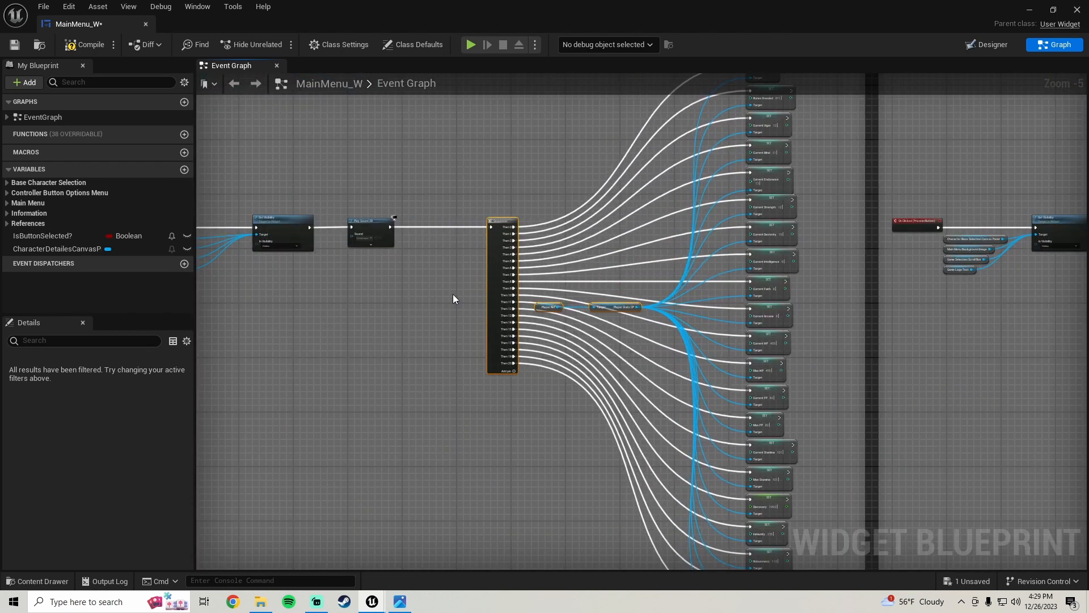
- Paste the Set Visibility and canvas panel nodes into the lower row's second event and connect them between Play Sound 2D and Sequence
scroll(420, 237, up, 1)
scroll(420, 236, up, 2)
click(421, 237)
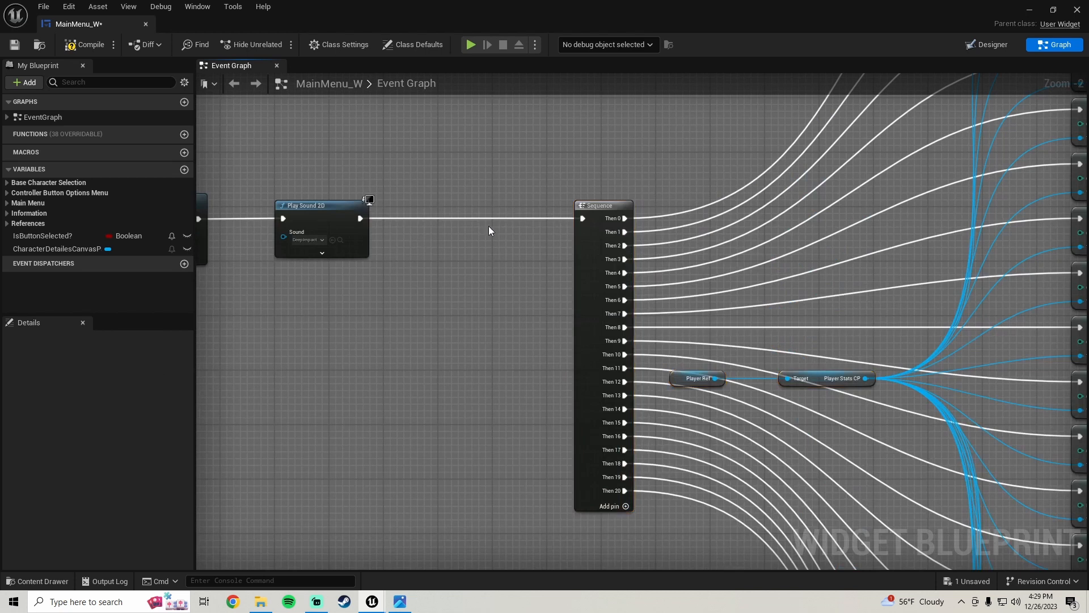
key(ctrl+v)
drag(487, 219, 461, 205)
drag(541, 219, 583, 218)
- Shift the lower row's third event's Sequence, Player Ref and Player Stats CP nodes right, away from Play Sound 2D
scroll(583, 218, down, 4)
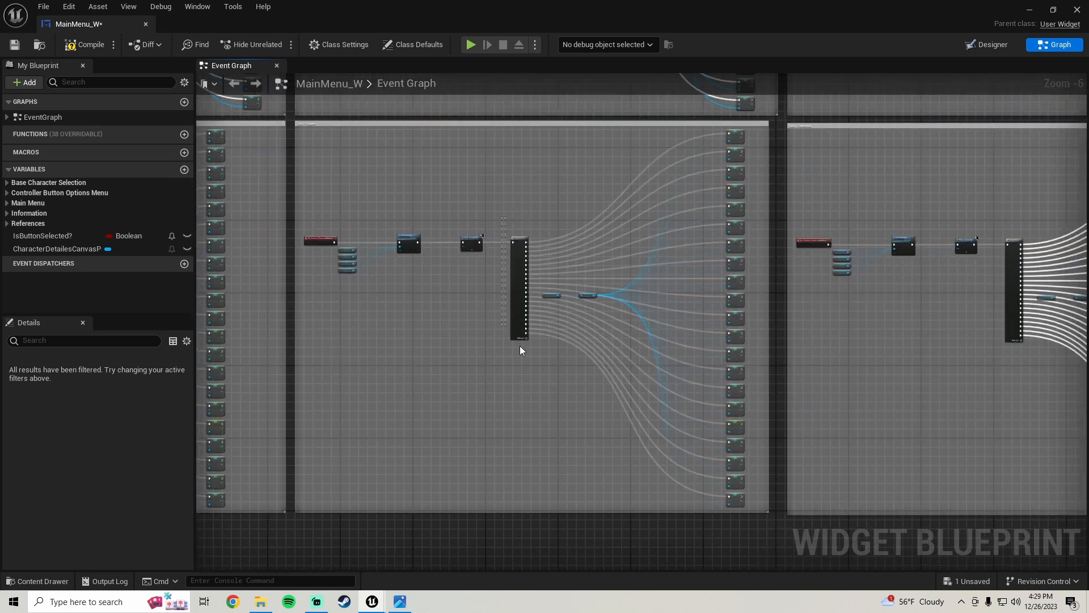
scroll(486, 264, up, 3)
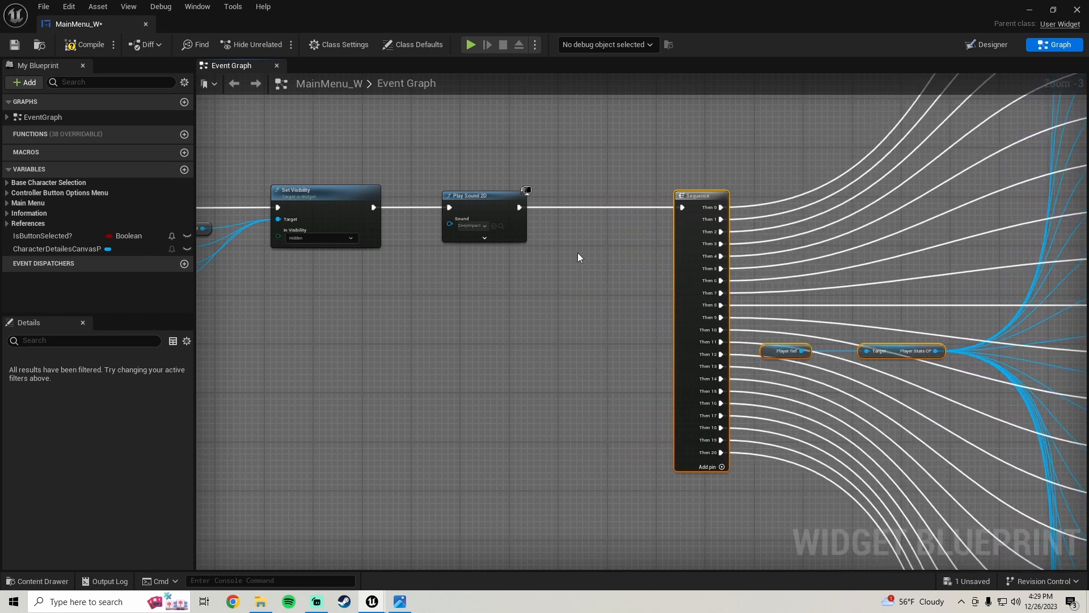
key(Right)
key(Right)
key(Right)
key(Right)
key(Right)
key(Right)
key(Right)
key(Right)
key(Right)
key(Right)
key(Right)
key(Right)
key(Right)
key(Right)
key(Right)
key(Right)
key(Right)
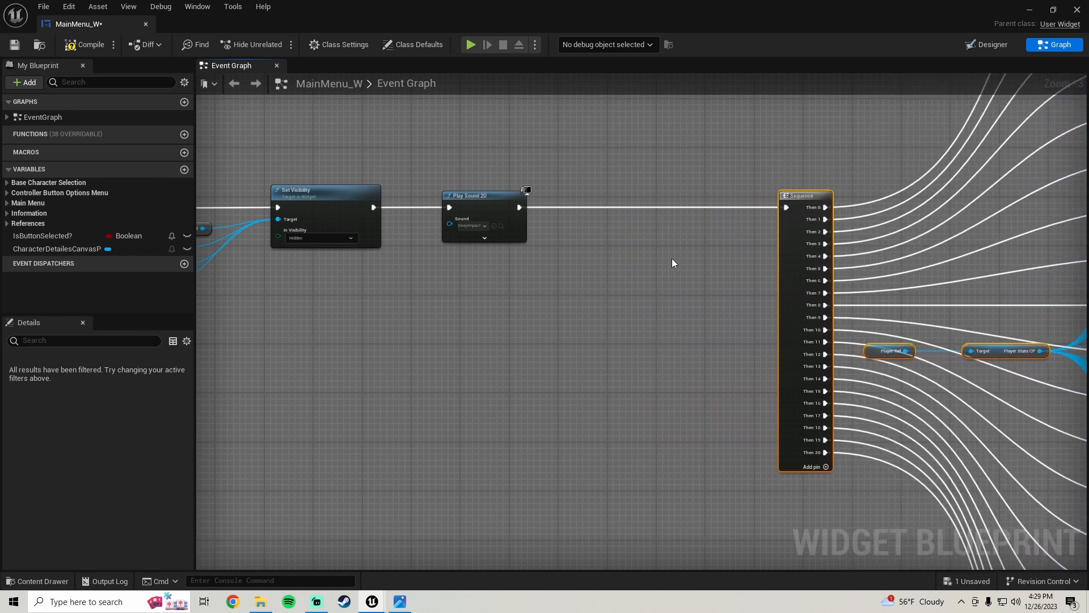
- Paste the Set Visibility and canvas panel nodes into the lower row's third event, wired between Play Sound 2D and Sequence
key(ctrl+v)
drag(636, 234, 528, 210)
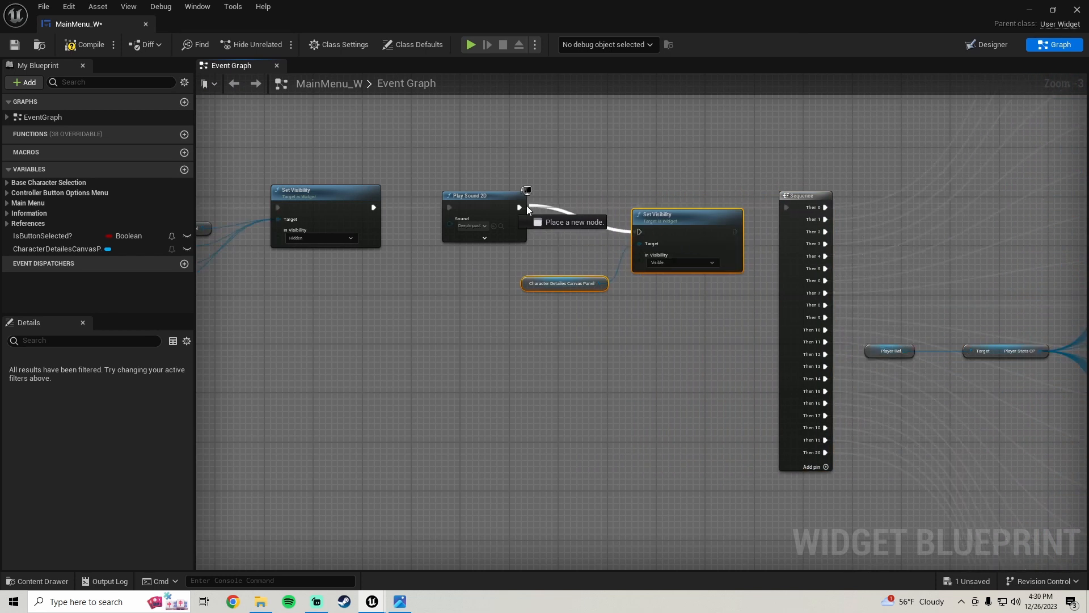
drag(680, 224, 787, 208)
- Shift the lower row's fourth event's Sequence, Player Ref and Player Stats CP nodes right to open space after Play Sound 2D
scroll(788, 208, down, 4)
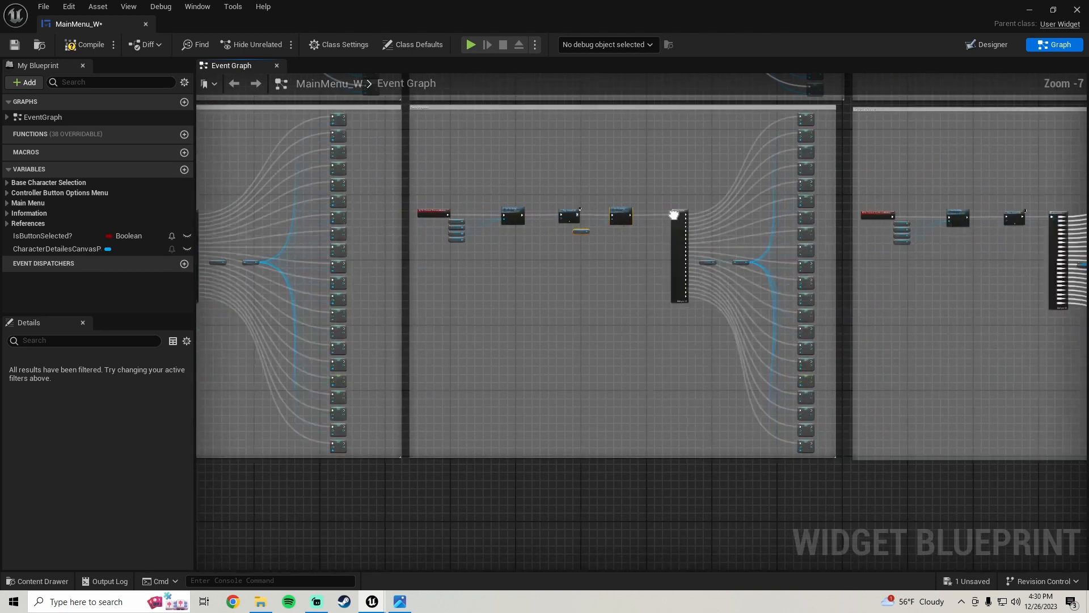
right_drag(482, 250, 479, 251)
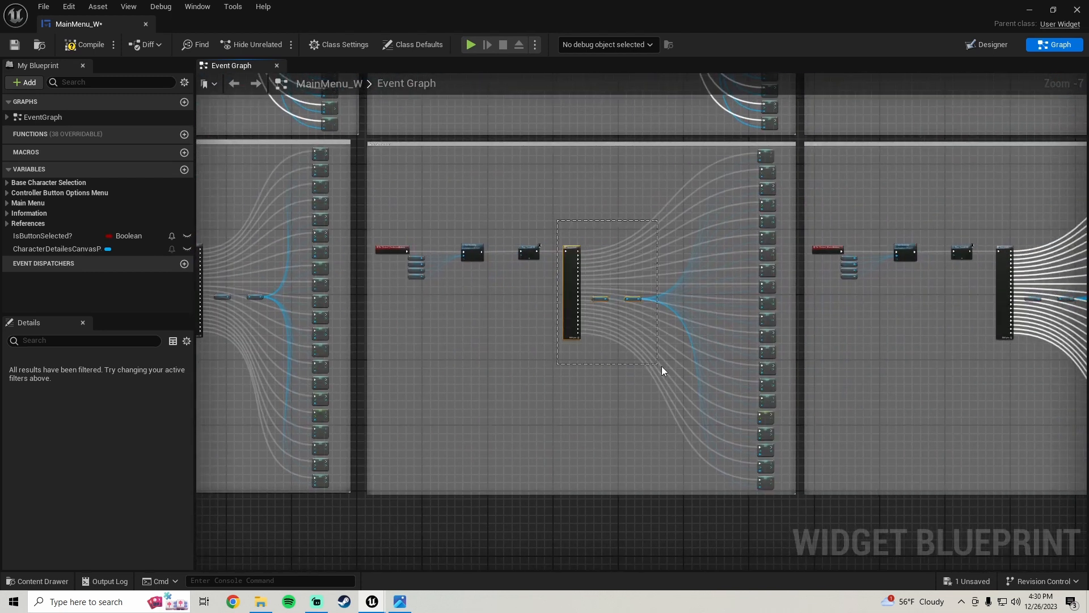
drag(661, 366, 661, 366)
key(Right)
key(Right)
key(Right)
key(Right)
key(Right)
key(Right)
key(Right)
key(Right)
key(Right)
key(Right)
key(Right)
key(Right)
key(Right)
key(Right)
key(Right)
key(Right)
key(Right)
key(Right)
key(Right)
key(Right)
- Paste the Set Visibility and canvas panel nodes into the lower row's fourth event and connect them between Play Sound 2D and Sequence
scroll(559, 269, up, 3)
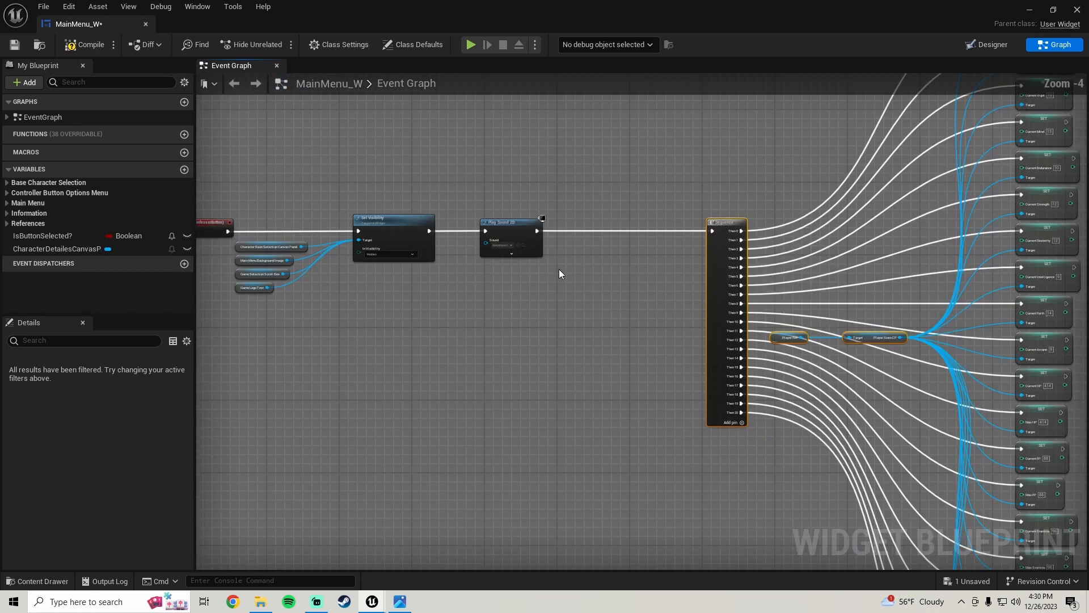
scroll(560, 269, up, 1)
click(576, 260)
key(ctrl+v)
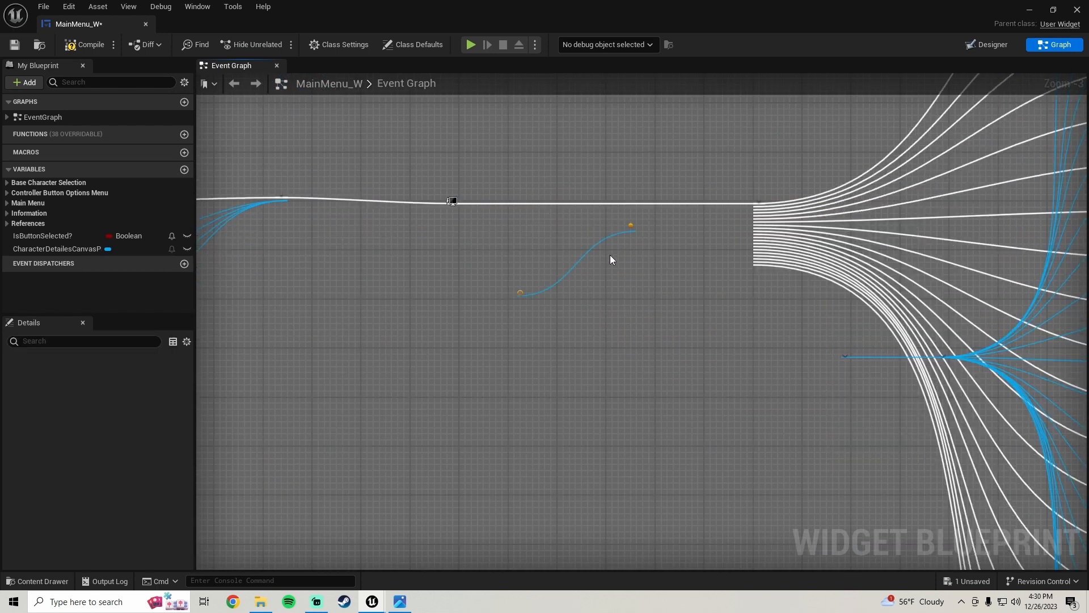
drag(638, 247, 529, 220)
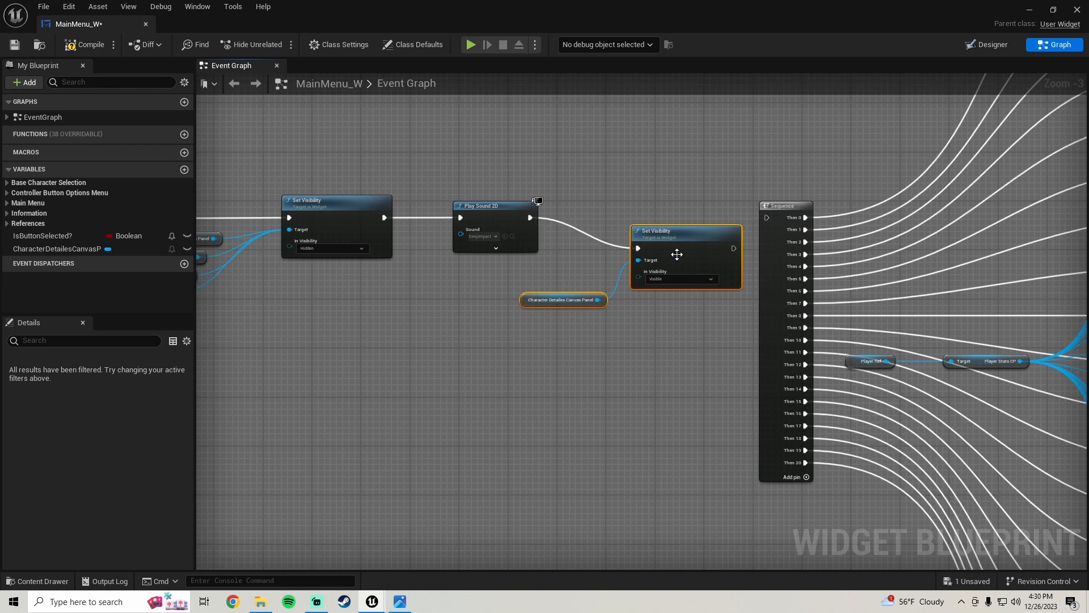
drag(675, 253, 767, 219)
- Move the Sequence, Player Ref and Player Stats CP nodes right in the lower row's last button event
scroll(788, 230, down, 4)
right_drag(789, 230, 247, 254)
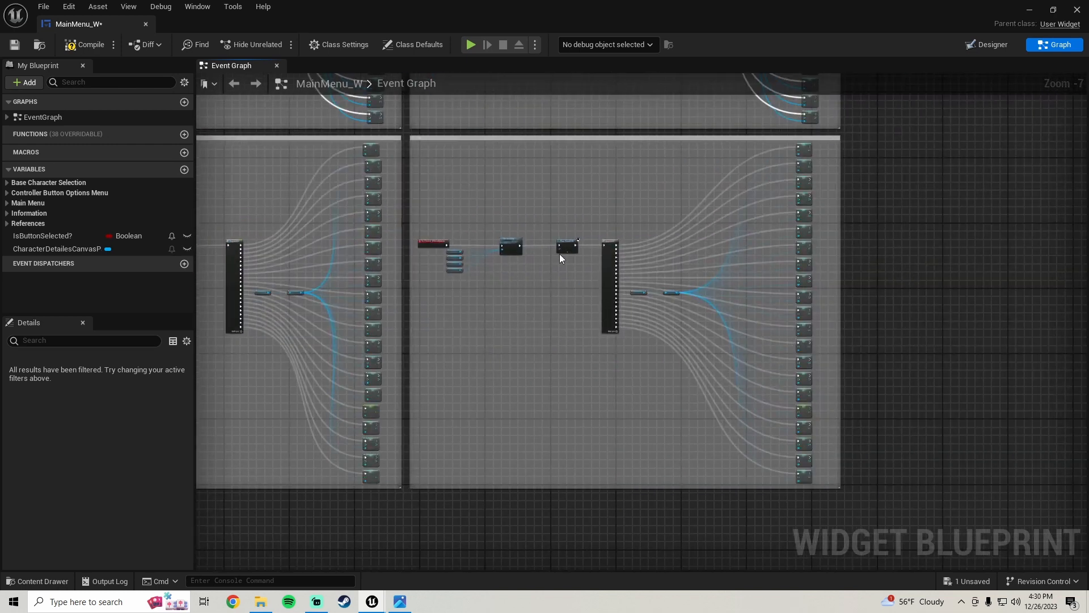
scroll(590, 250, up, 3)
right_drag(611, 218, 519, 203)
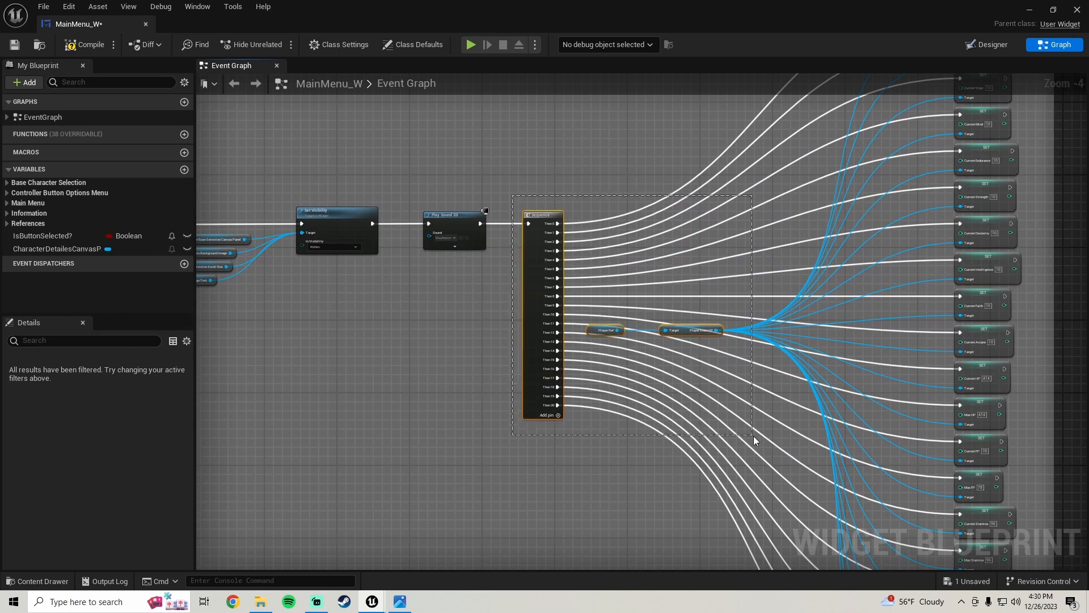
drag(753, 436, 752, 435)
key(Right)
key(Right)
key(Right)
key(Right)
key(Right)
key(Right)
key(Right)
key(Right)
key(Right)
key(Right)
key(Right)
key(Right)
key(Right)
key(Right)
key(Right)
key(Right)
key(Right)
key(Right)
key(Right)
key(Right)
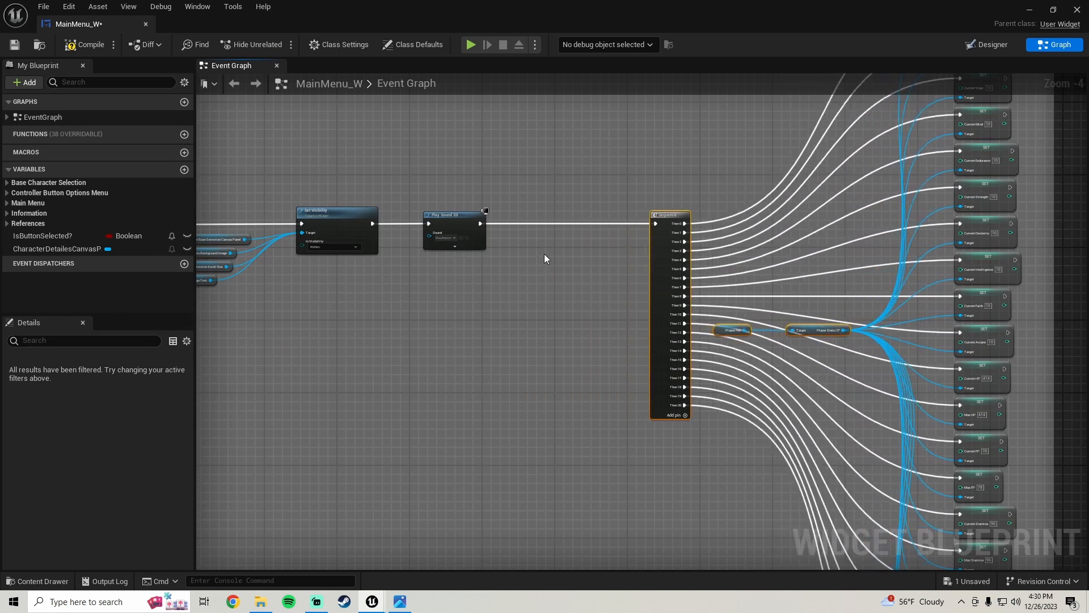
- Paste the Set Visibility and canvas panel nodes into the lower row's last event, wire them between Play Sound 2D and Sequence, and save
click(537, 258)
key(ctrl+v)
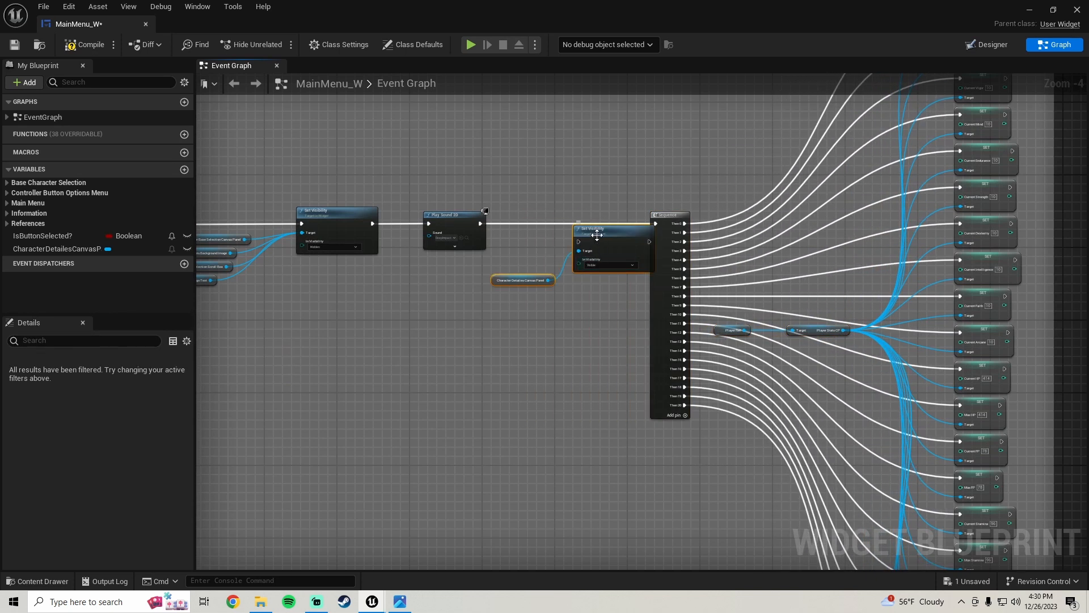
drag(647, 221, 480, 224)
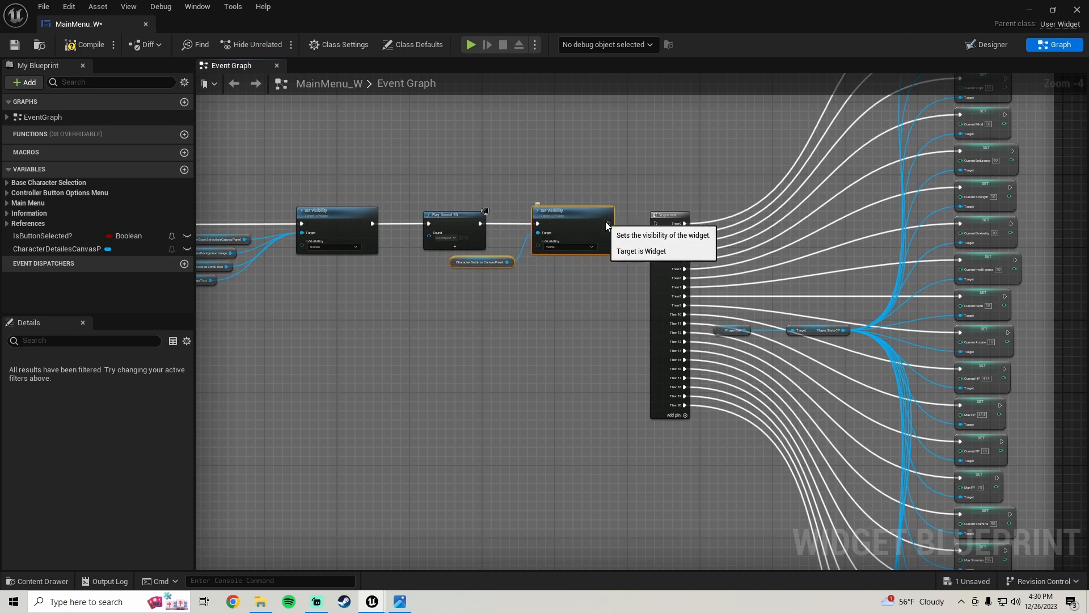
drag(609, 223, 658, 222)
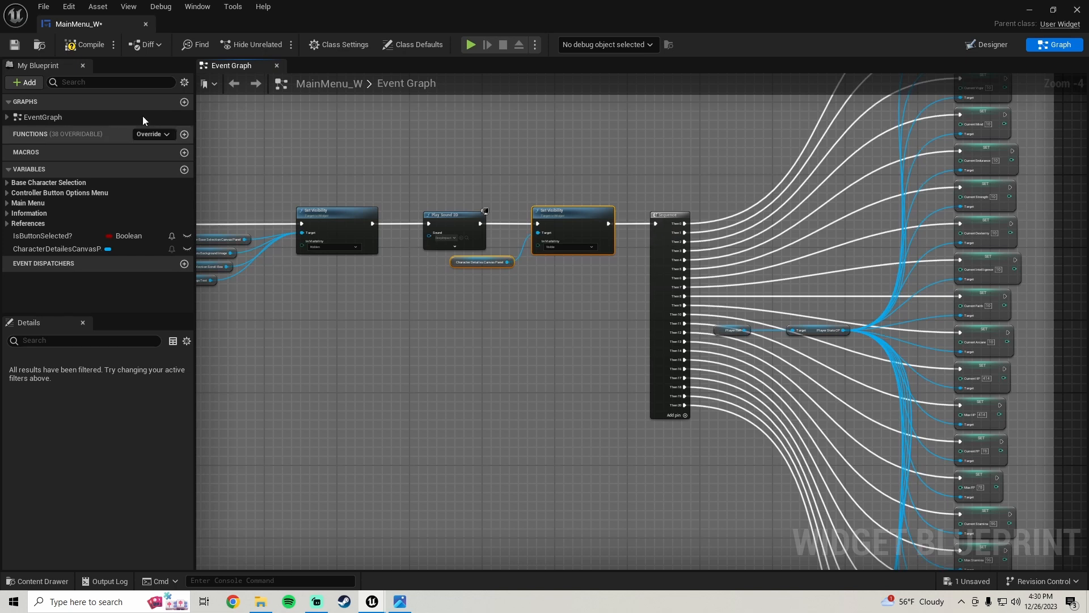
click(14, 48)
- Set the default visibility of CharacterDetailesCanvasPanel to Hidden in the widget designer, and compile and save the widget
click(987, 50)
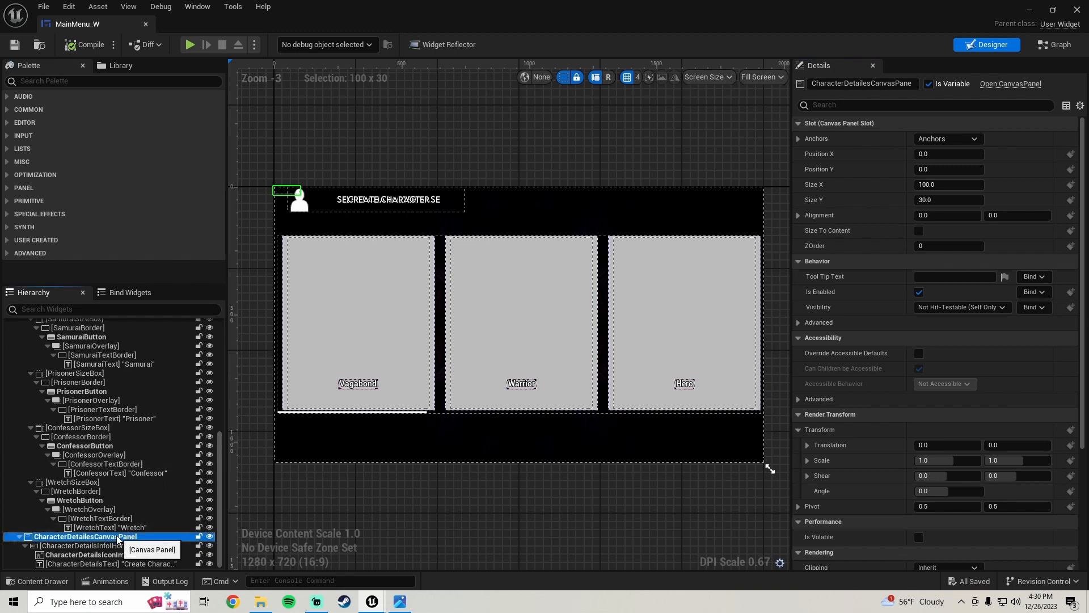
click(944, 311)
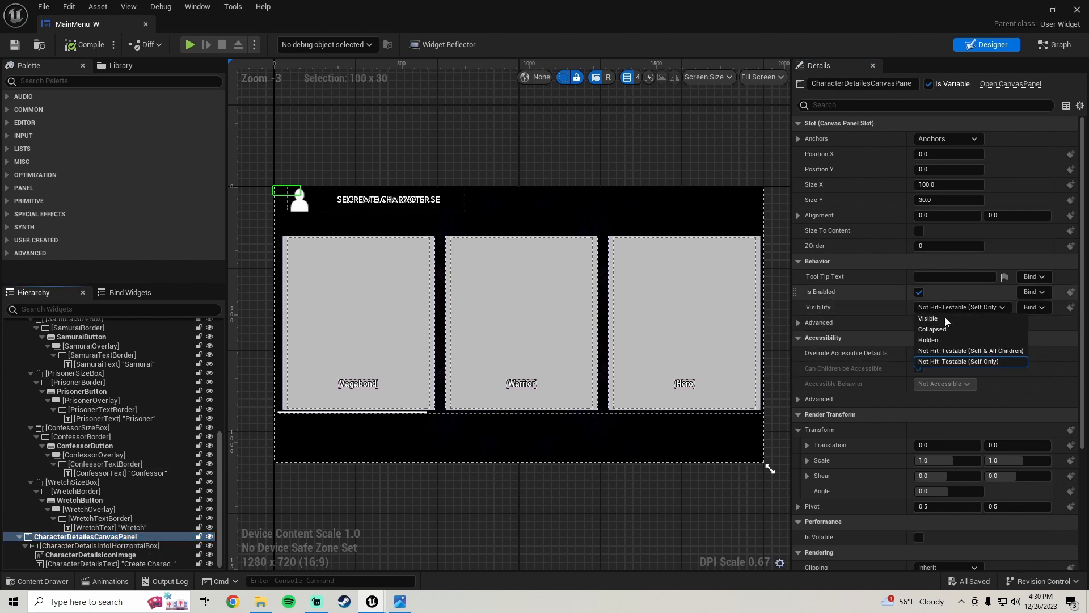
click(953, 335)
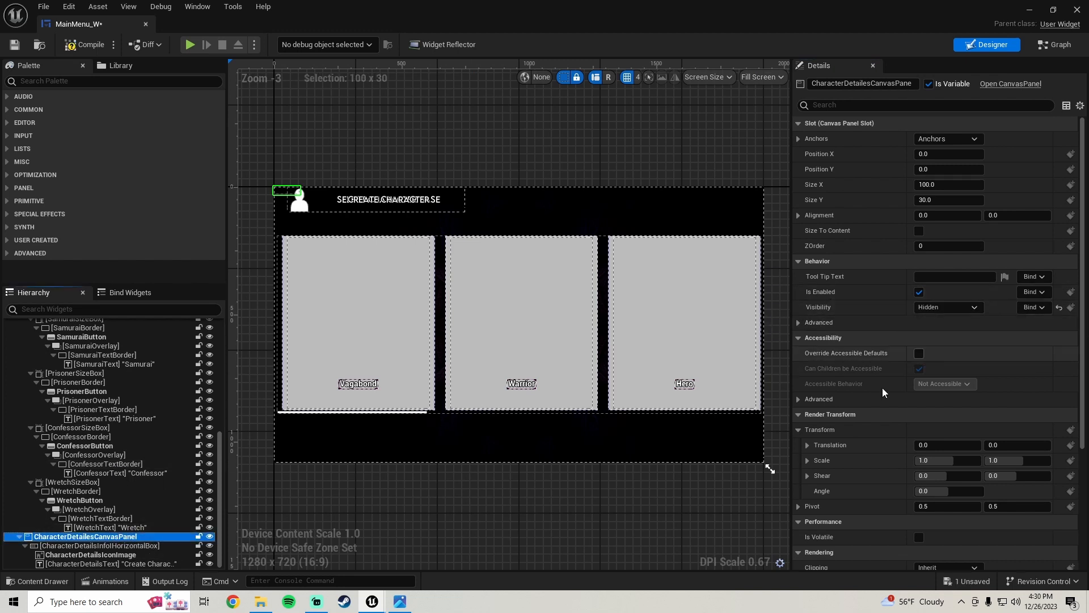
click(85, 44)
click(14, 46)
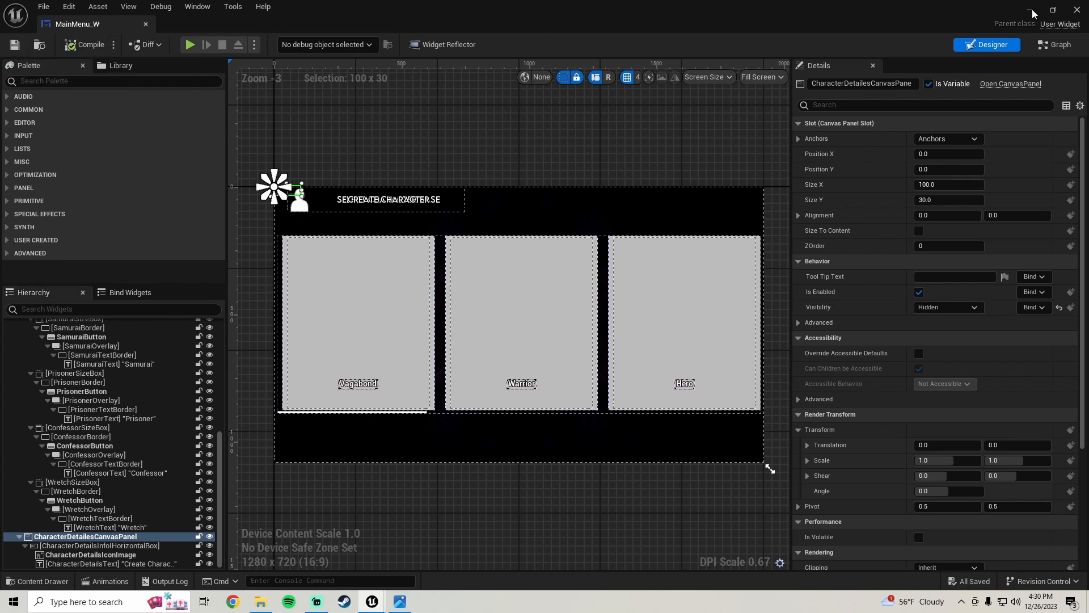
- Play-test the MainMenu level by choosing the Vagabond base to check the Create Character screen, and stop the session
click(1027, 10)
click(277, 46)
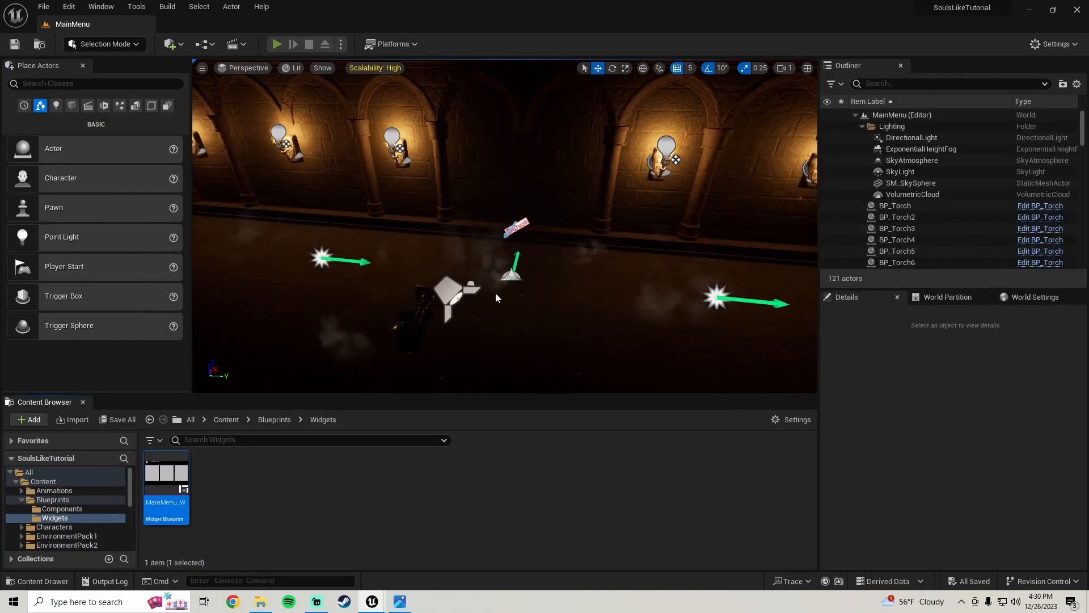
click(492, 329)
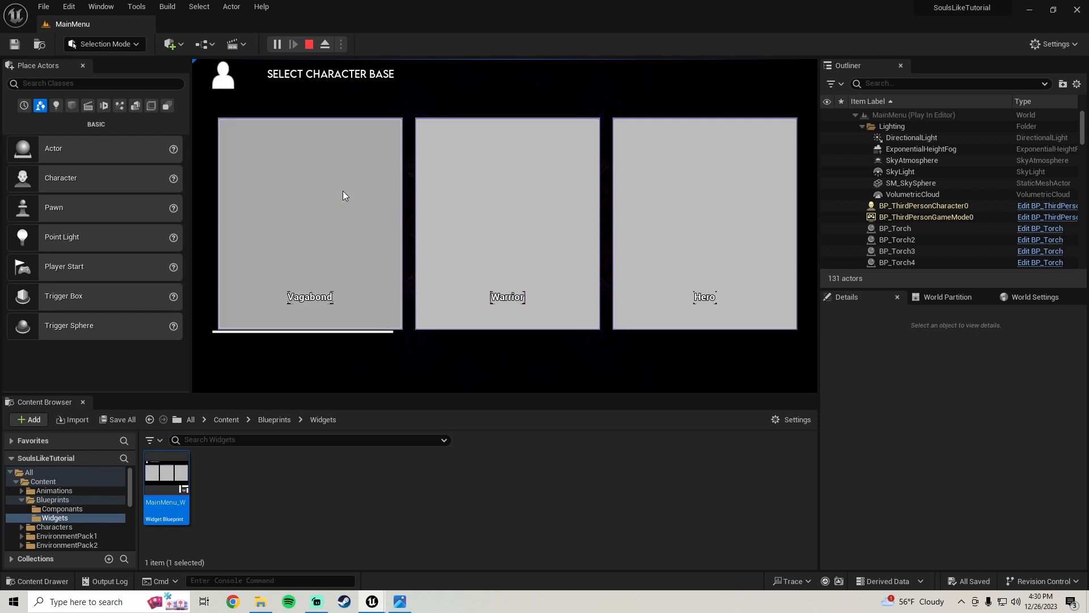
click(344, 193)
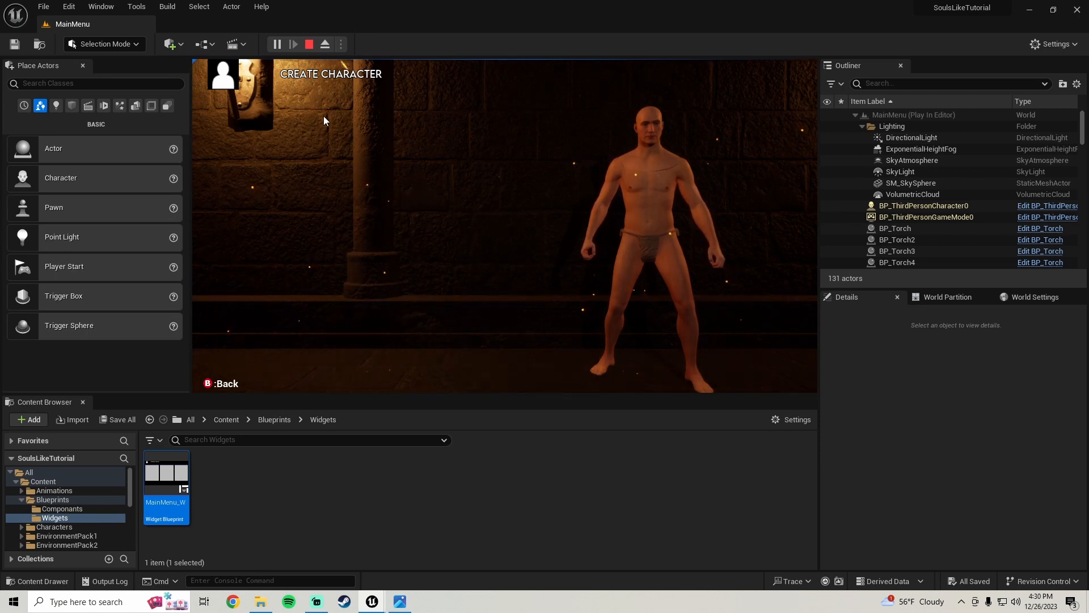
key(Escape)
- Back in the MainMenu_W designer, try a right padding of 50 and of 100 on the CharacterDetailsText heading
mouse_move(376, 605)
click(430, 551)
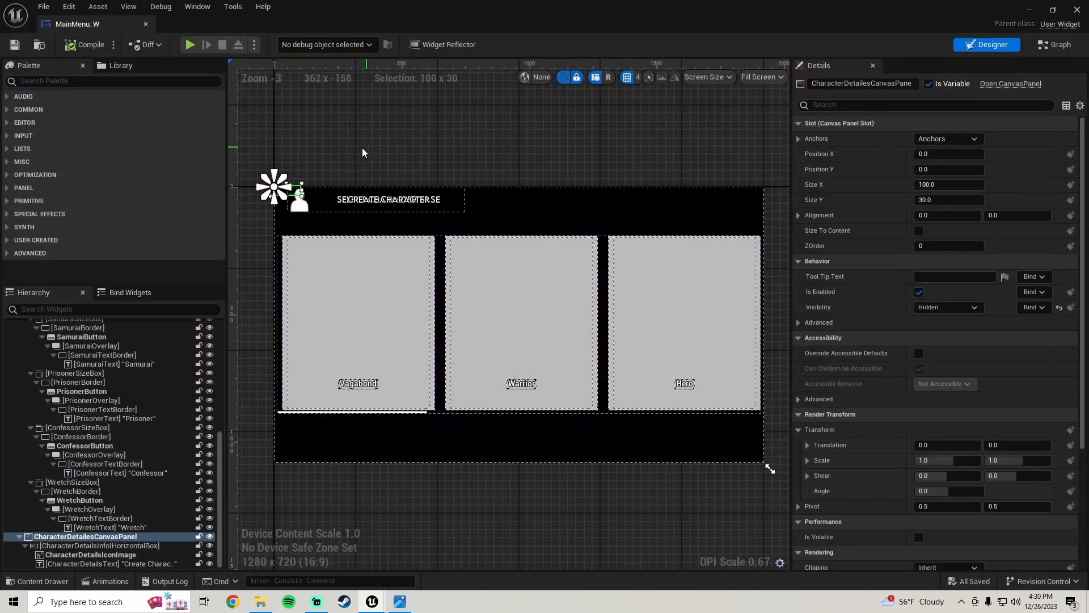
scroll(362, 218, up, 3)
scroll(363, 223, down, 2)
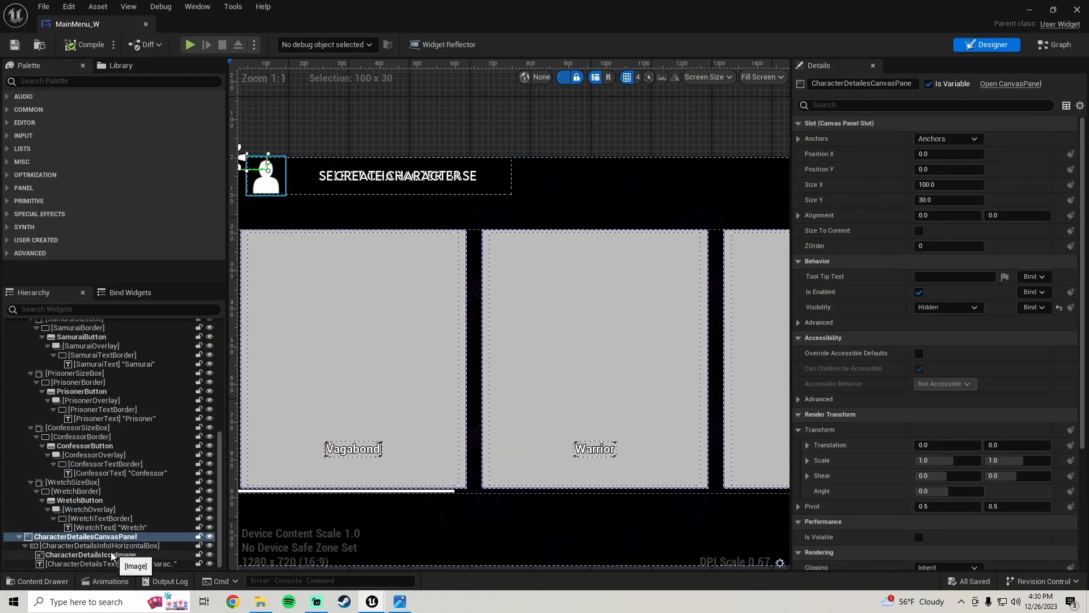
key(Down)
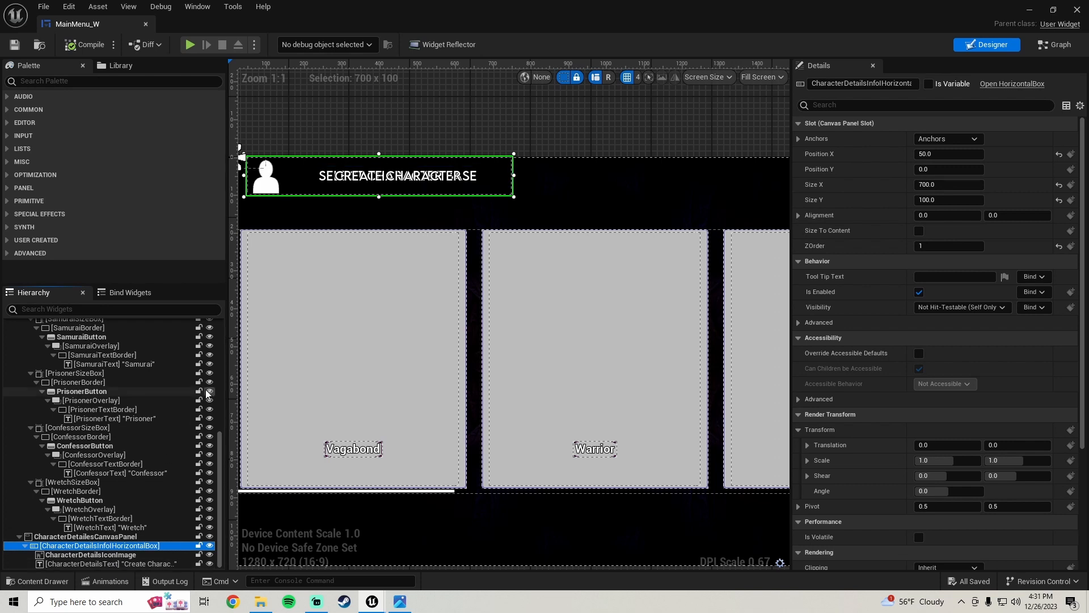
click(85, 564)
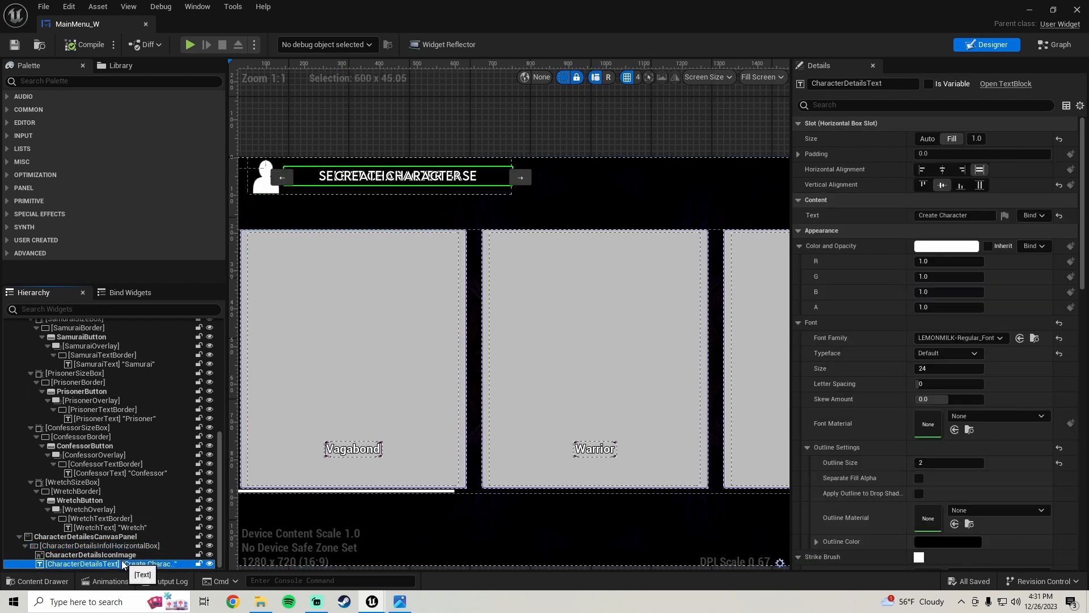
click(799, 154)
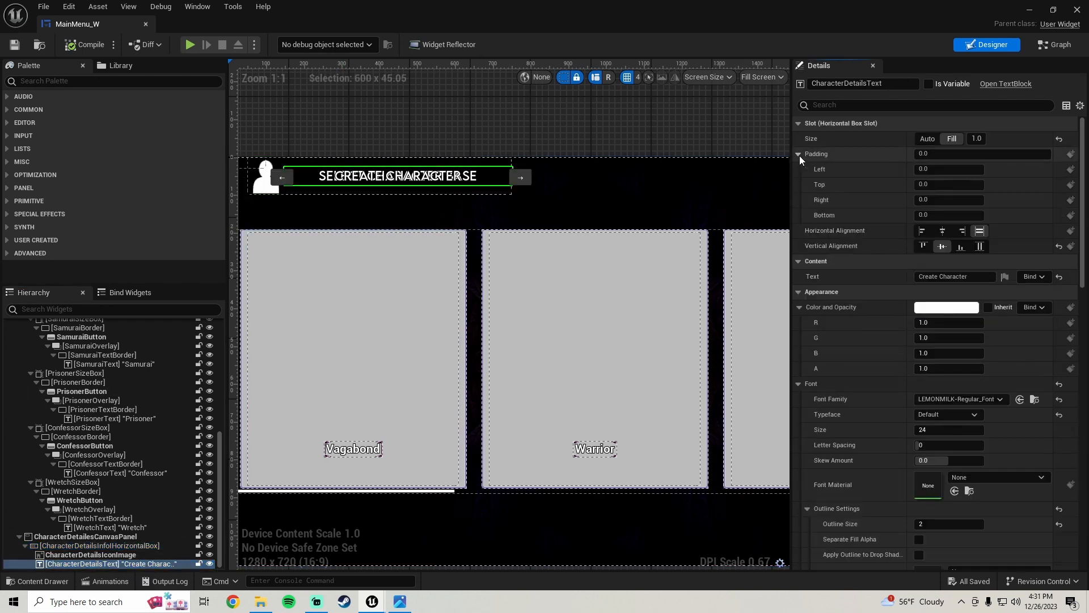
click(946, 199)
text(50)
key(Return)
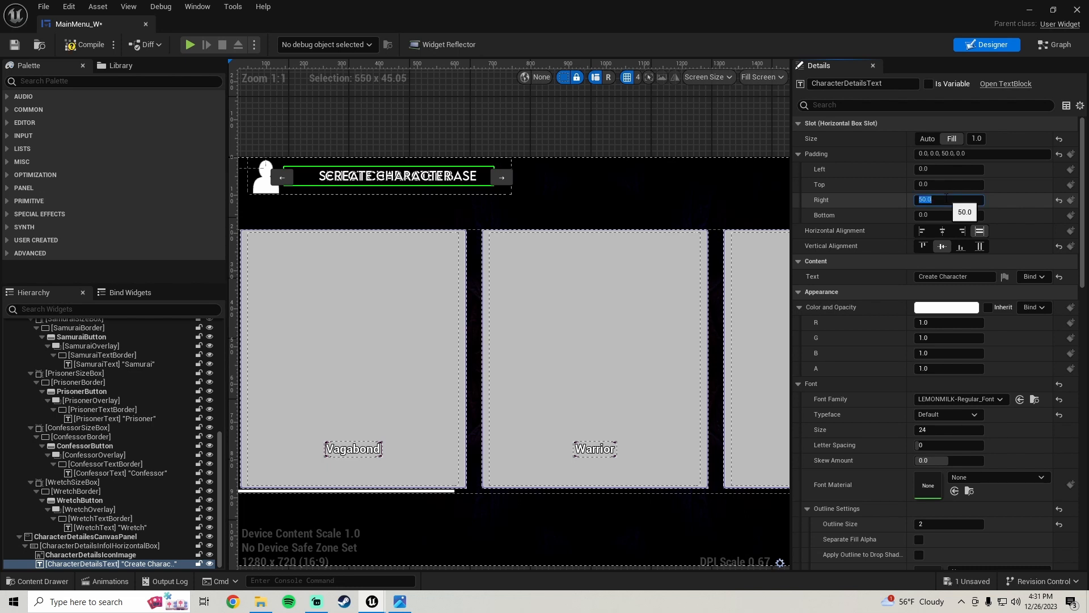
text(100)
key(Return)
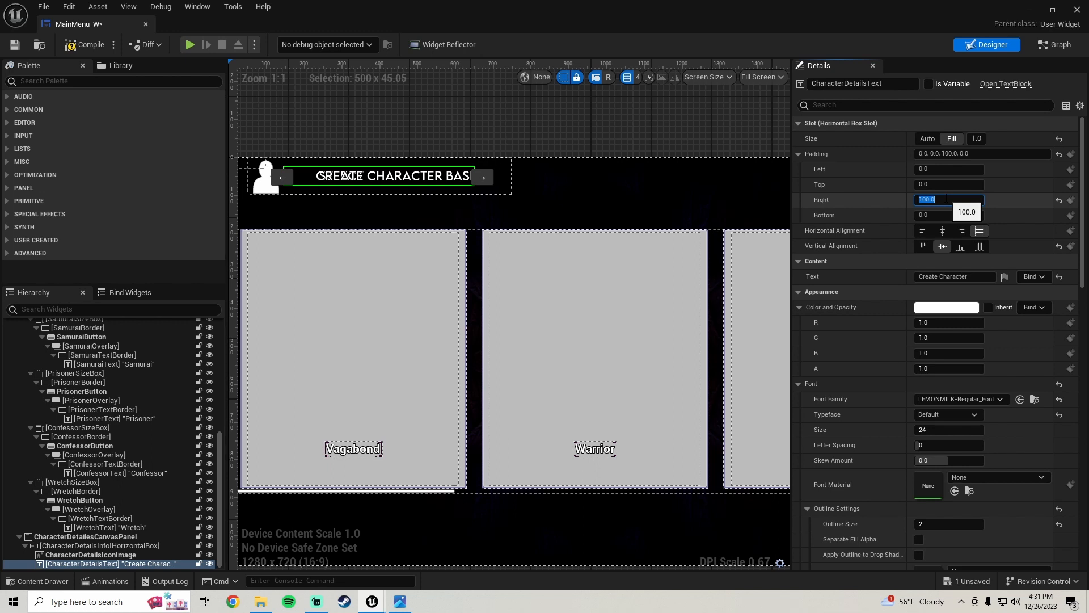
- Hide CharacterBaseSelectionCanvasPanel in the designer preview so it does not overlap the Create Character heading
scroll(94, 465, up, 5)
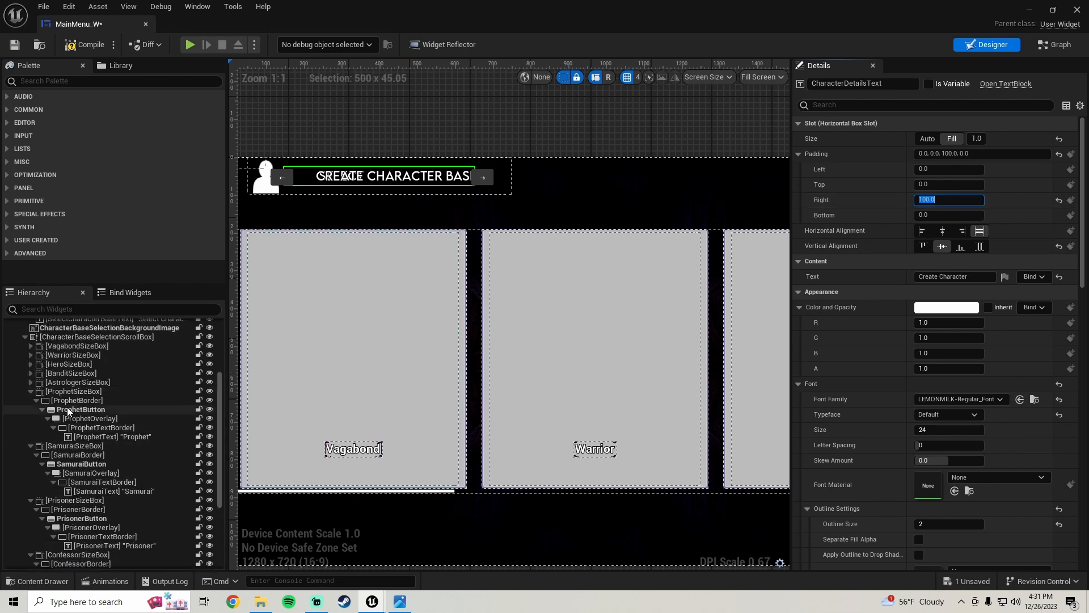
scroll(84, 411, up, 2)
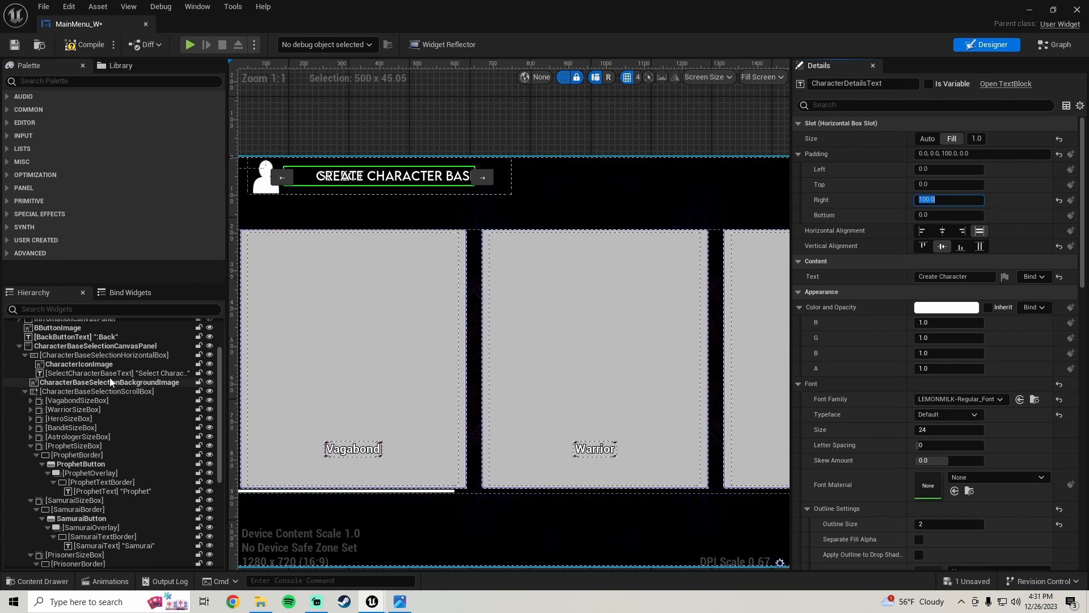
click(107, 383)
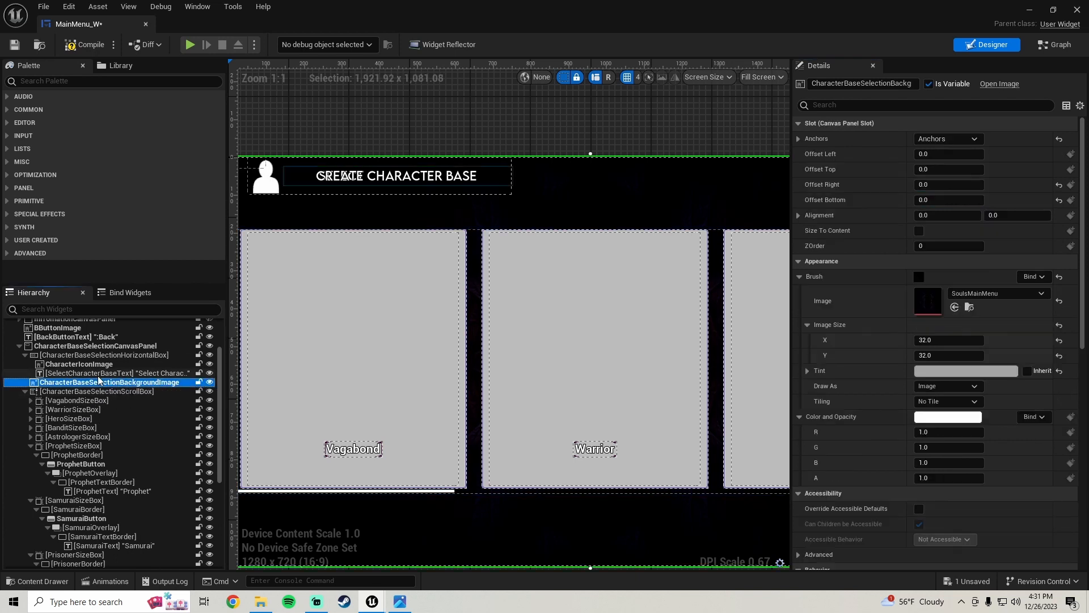
click(117, 346)
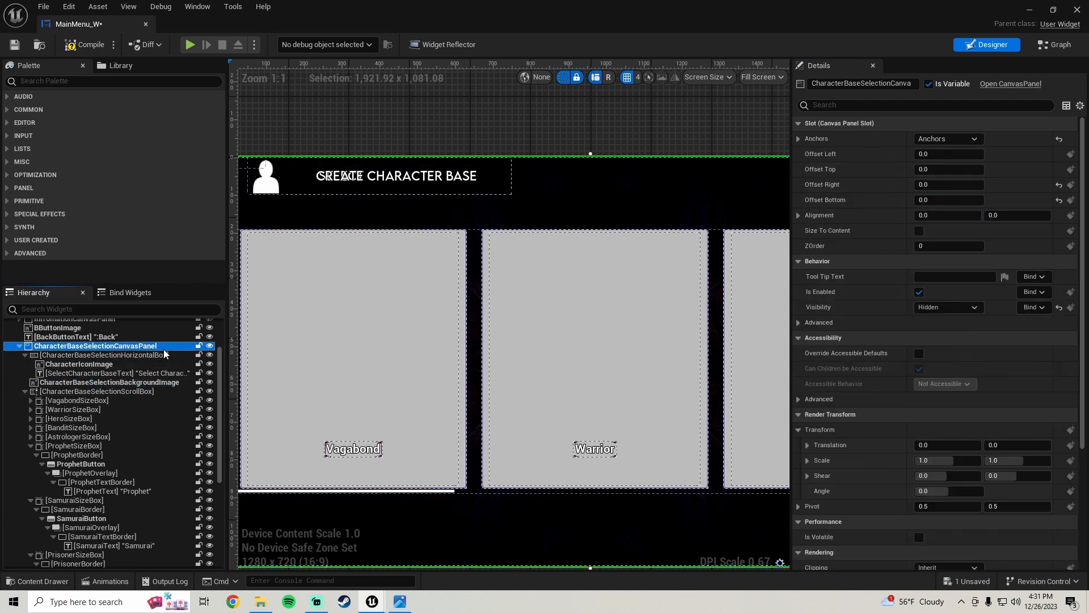
click(210, 343)
scroll(404, 334, down, 2)
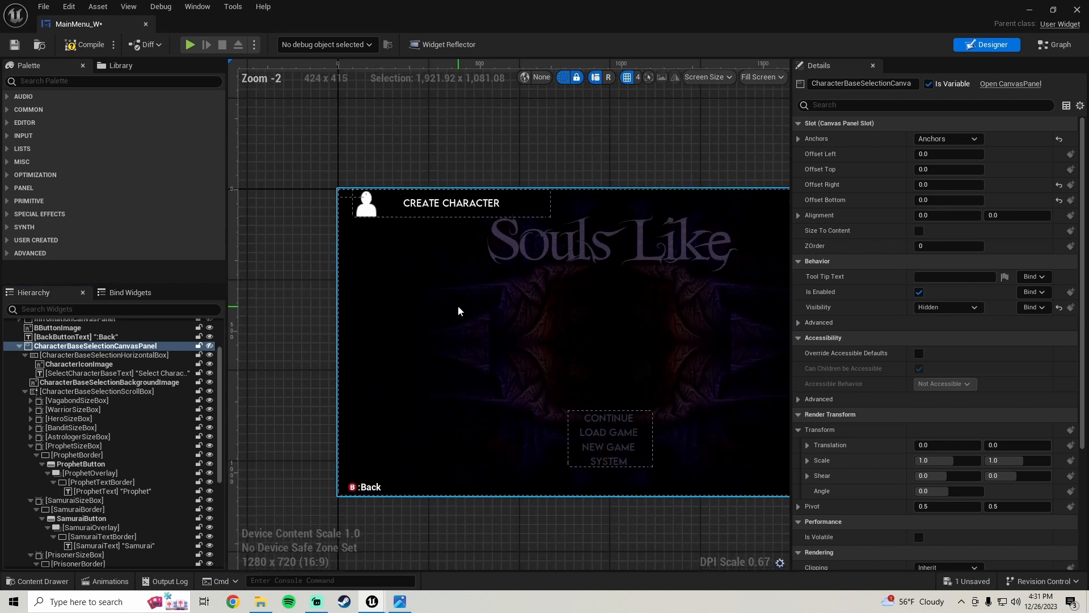
- Try a right padding of 120 and of 200 on the CharacterDetailsText heading, and settle on 150
scroll(115, 513, down, 6)
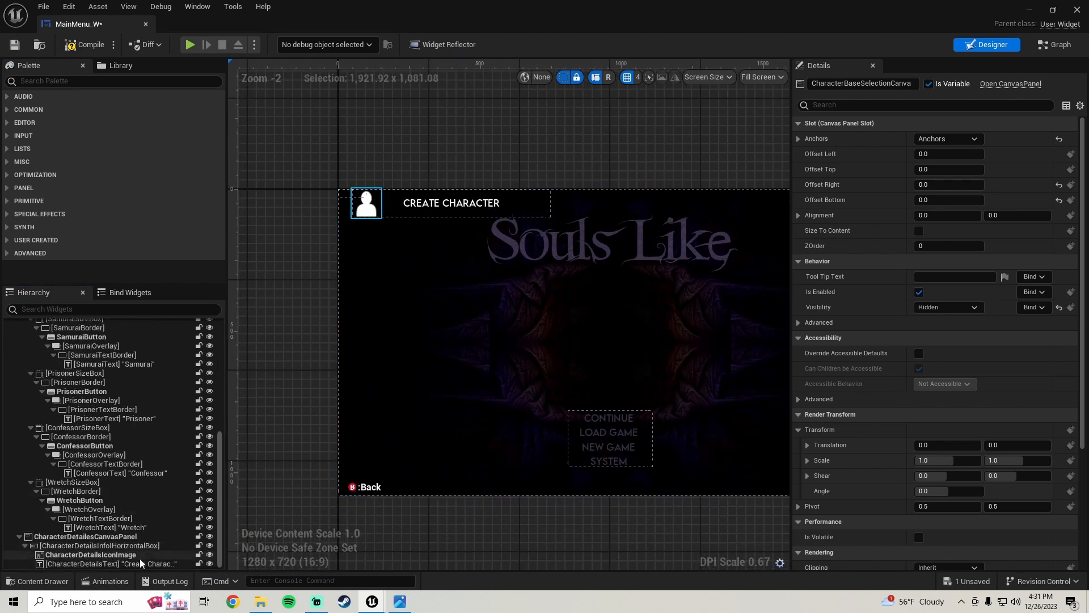
click(128, 563)
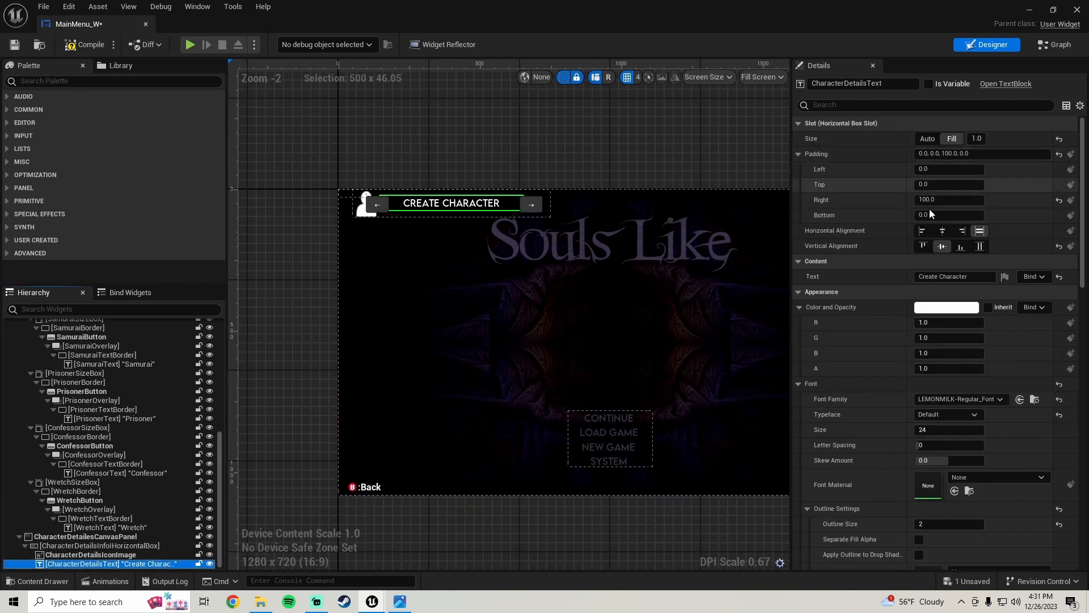
click(947, 199)
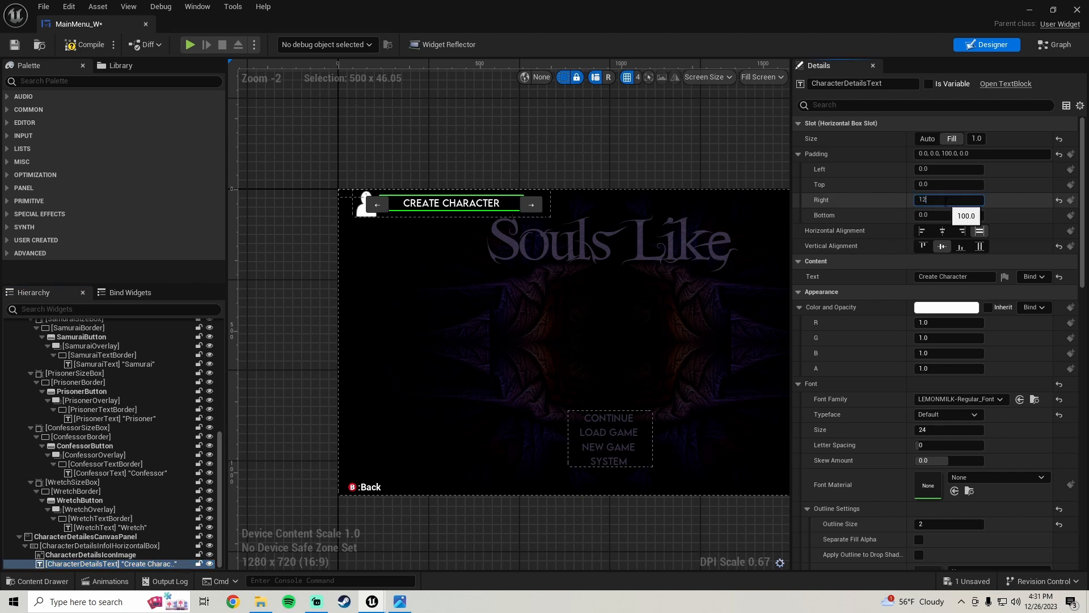
scroll(452, 216, up, 3)
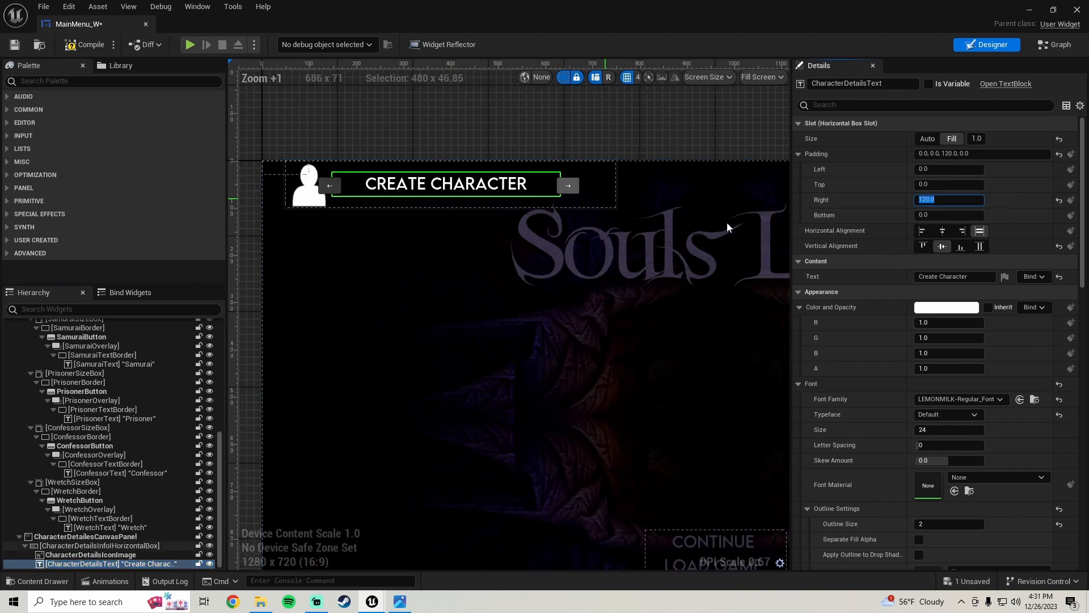
key(Return)
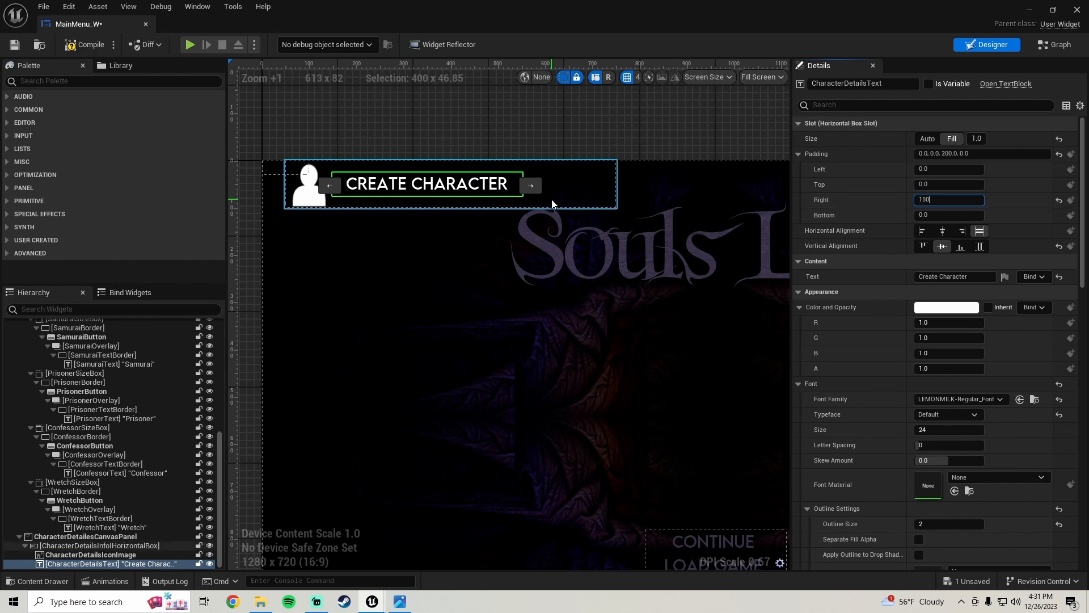
key(Return)
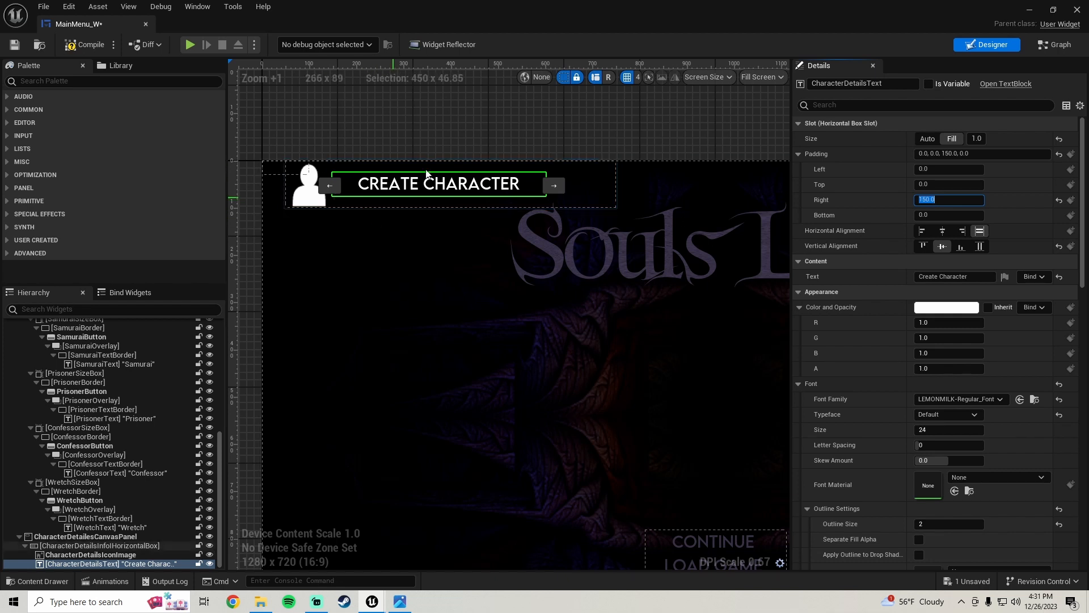
- Deselect the heading, and compile and save the MainMenu_W widget
click(433, 150)
scroll(456, 321, down, 3)
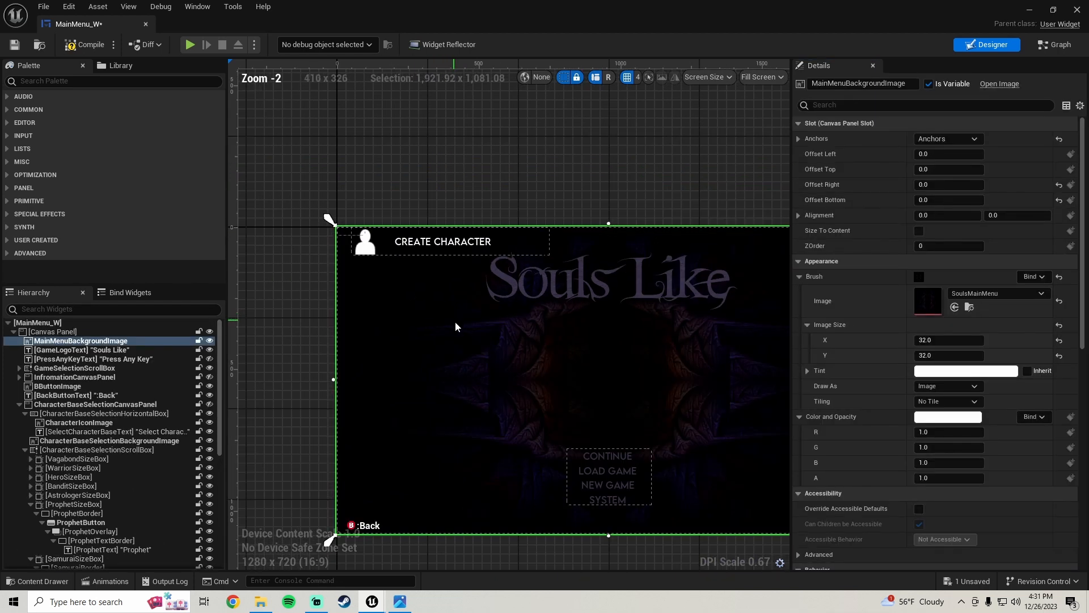
click(85, 44)
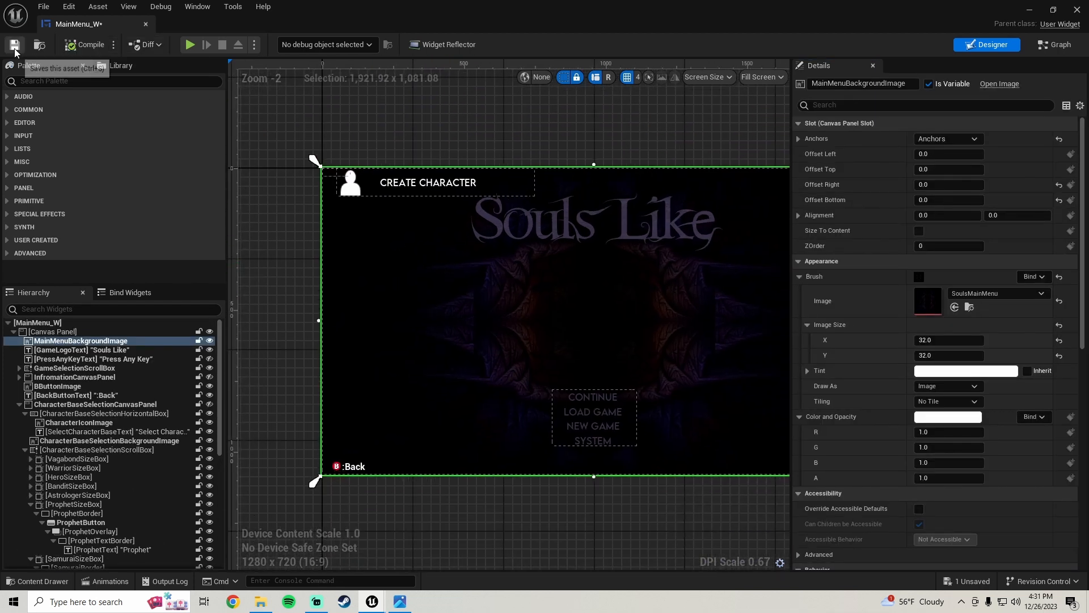
click(15, 44)
- Hide MainMenuBackgroundImage, GameLogoText and GameSelectionScrollBox in the designer preview, and save the widget
right_drag(522, 340, 433, 225)
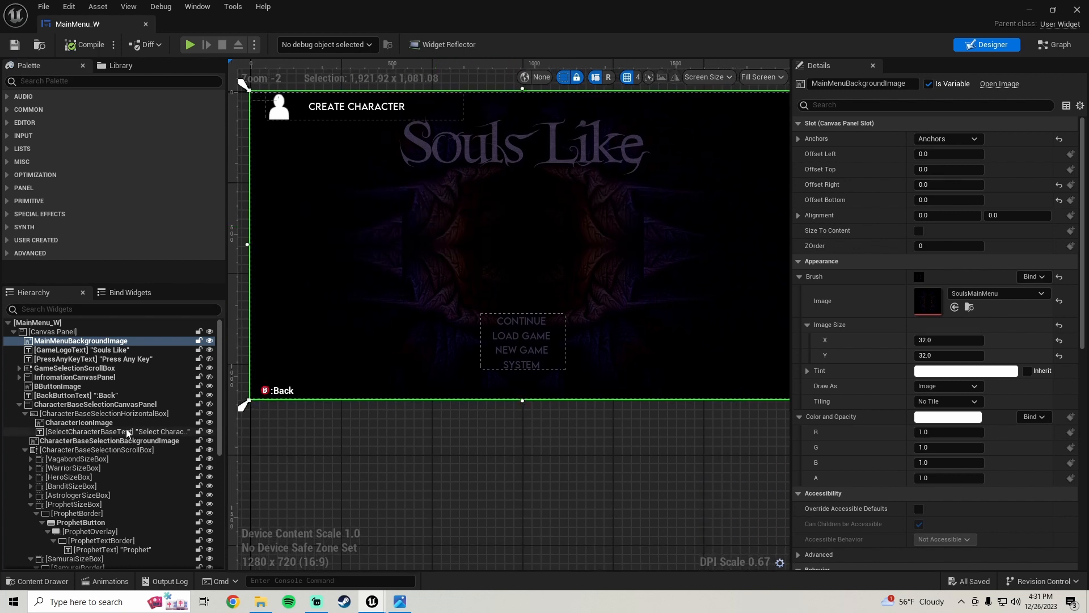
click(209, 340)
click(210, 350)
click(209, 368)
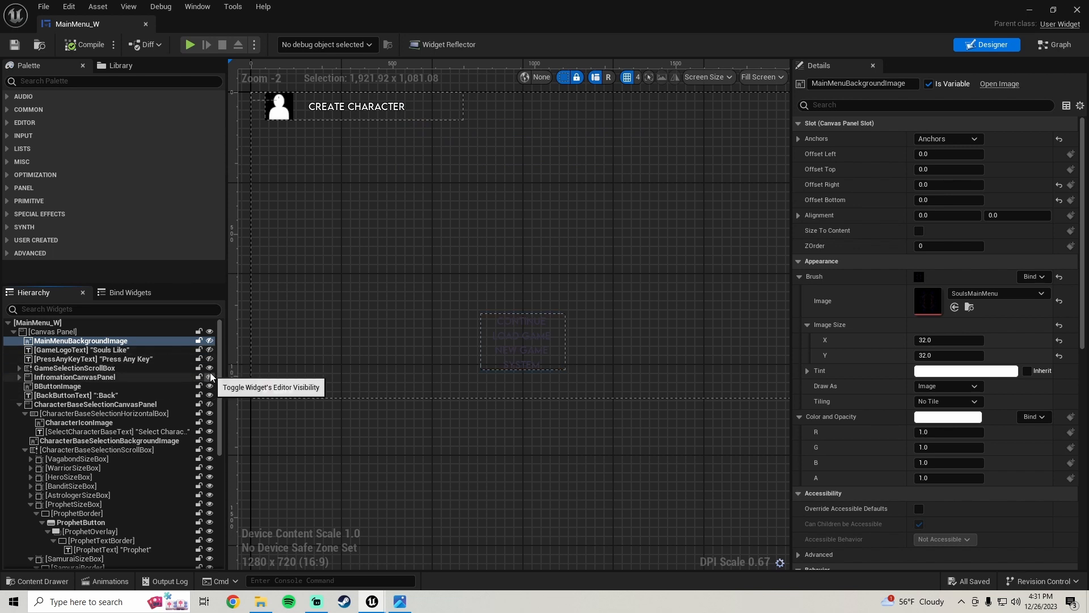
scroll(457, 320, down, 2)
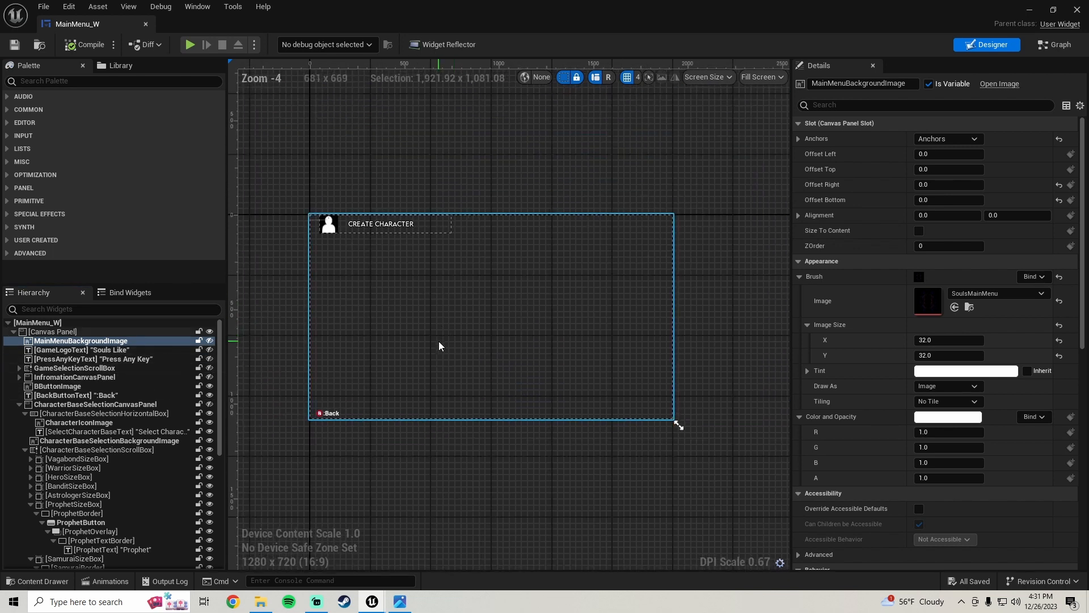
scroll(442, 346, up, 2)
scroll(589, 184, down, 1)
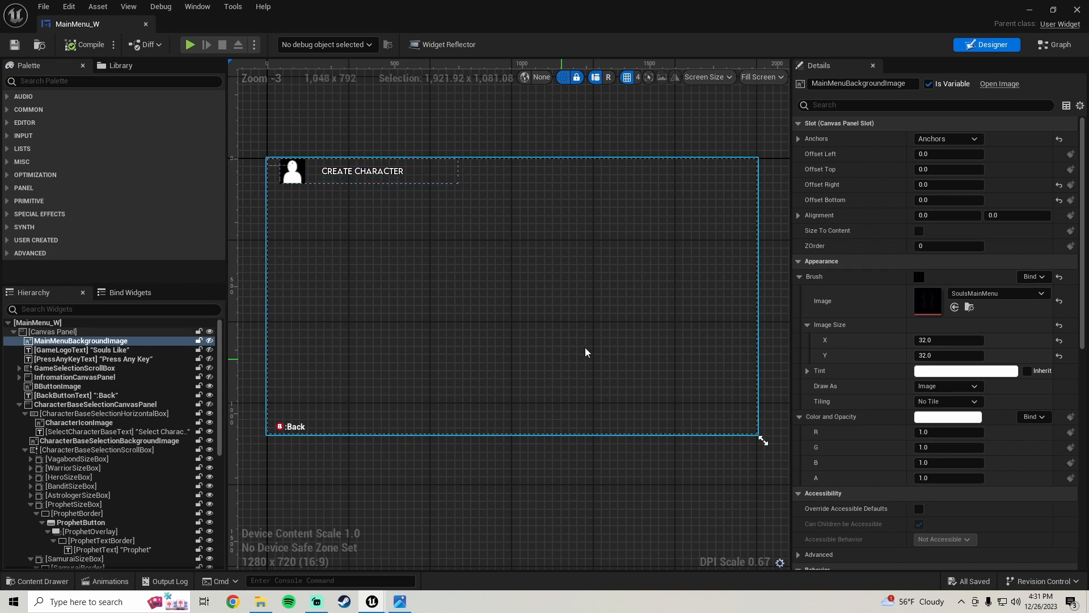
click(15, 44)
scroll(134, 486, down, 9)
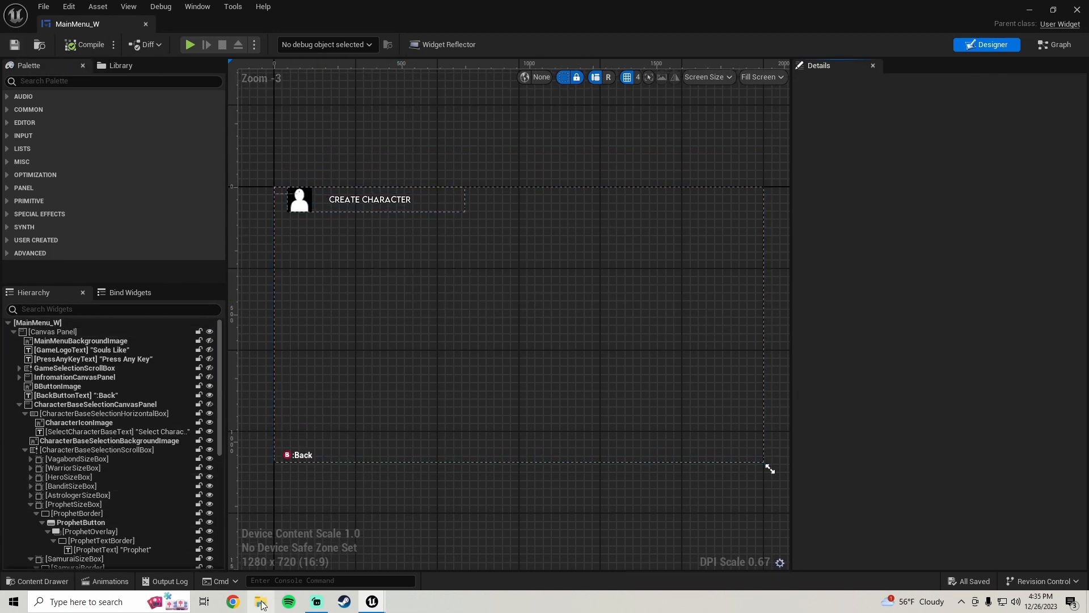
click(261, 602)
click(322, 172)
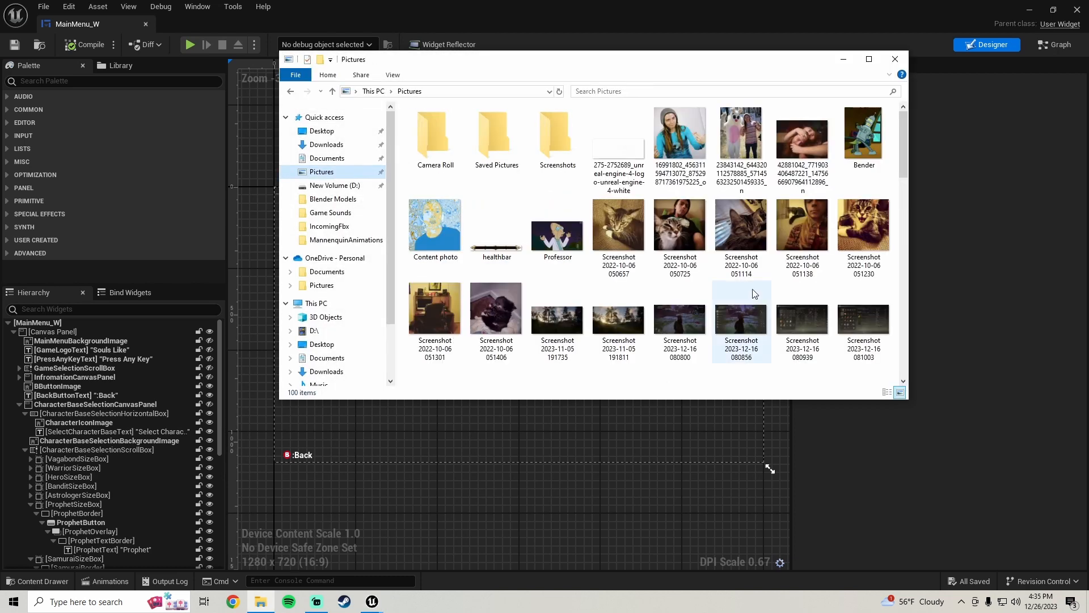
scroll(754, 293, down, 10)
click(794, 261)
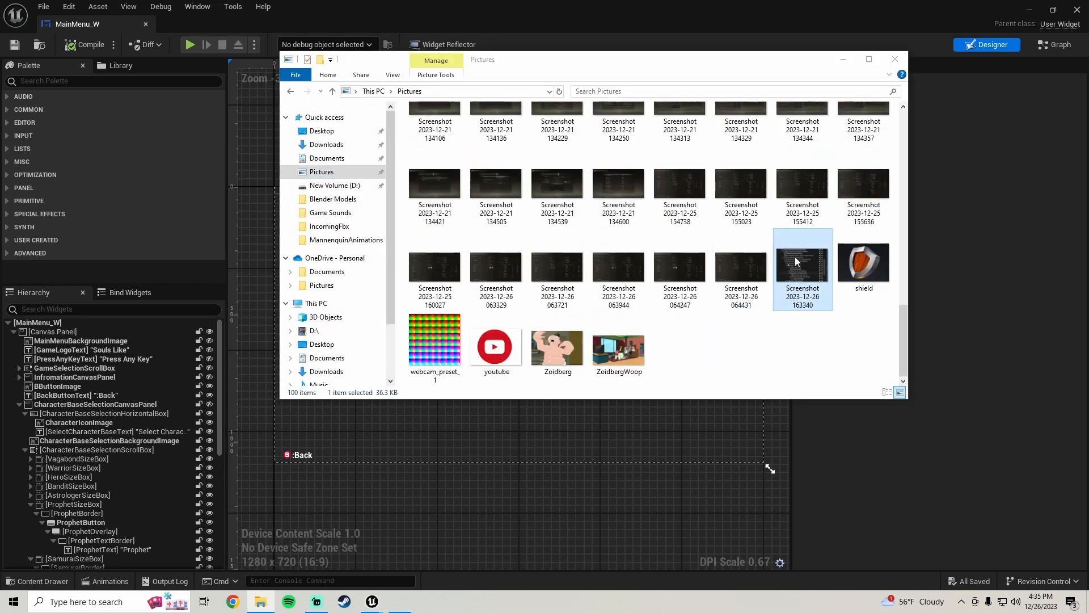
double_click(795, 257)
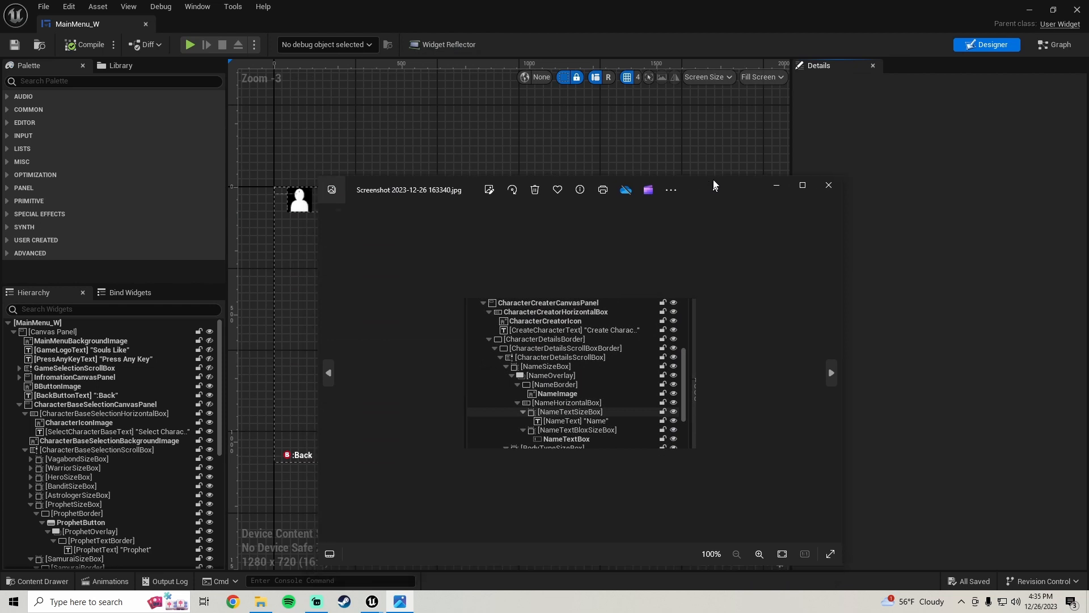
drag(714, 185, 724, 91)
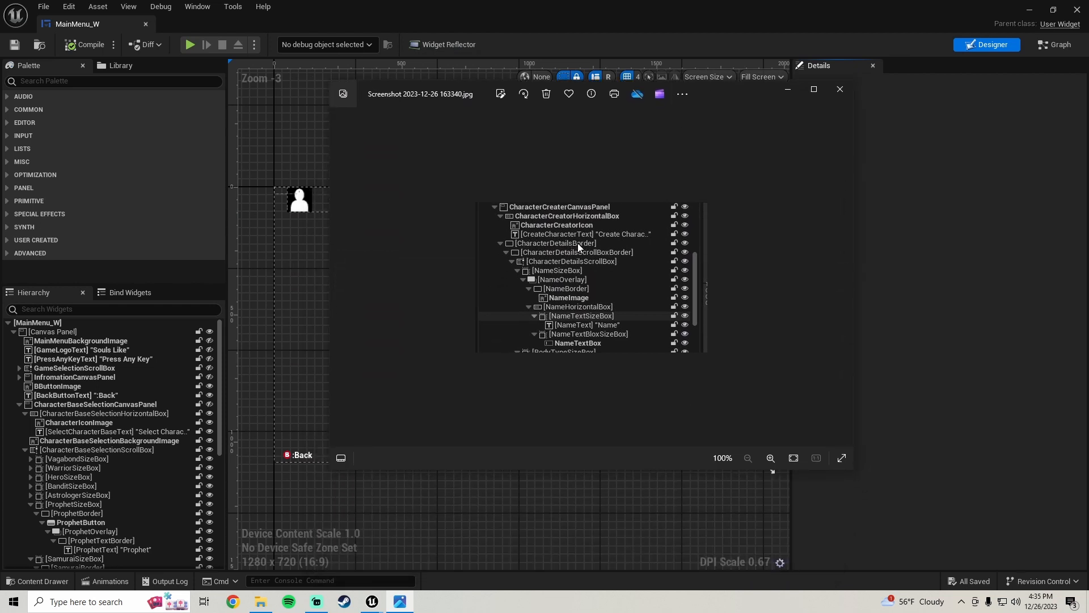
click(73, 81)
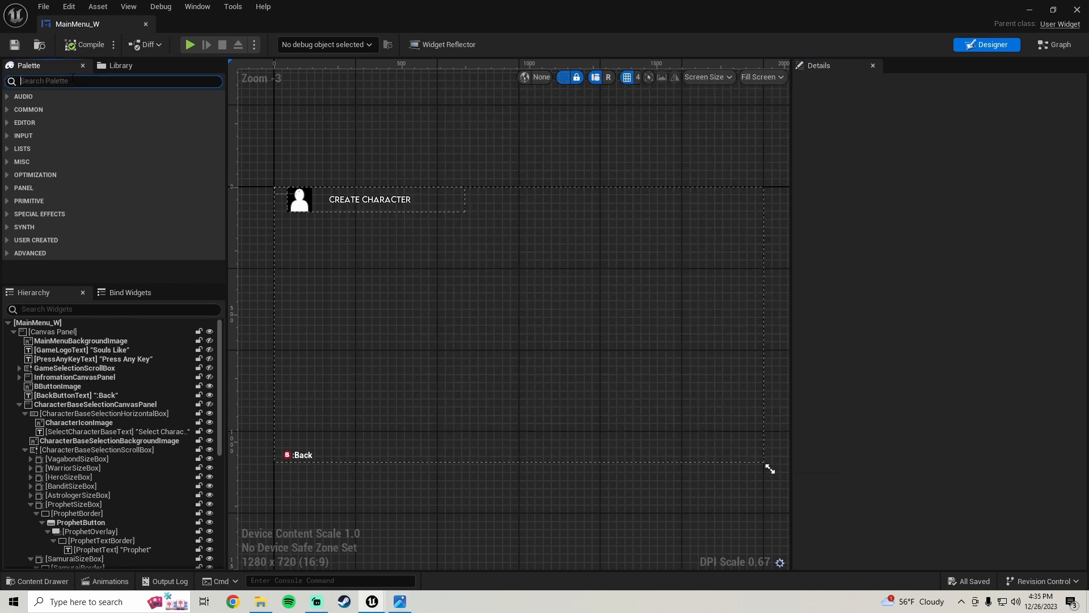
click(400, 602)
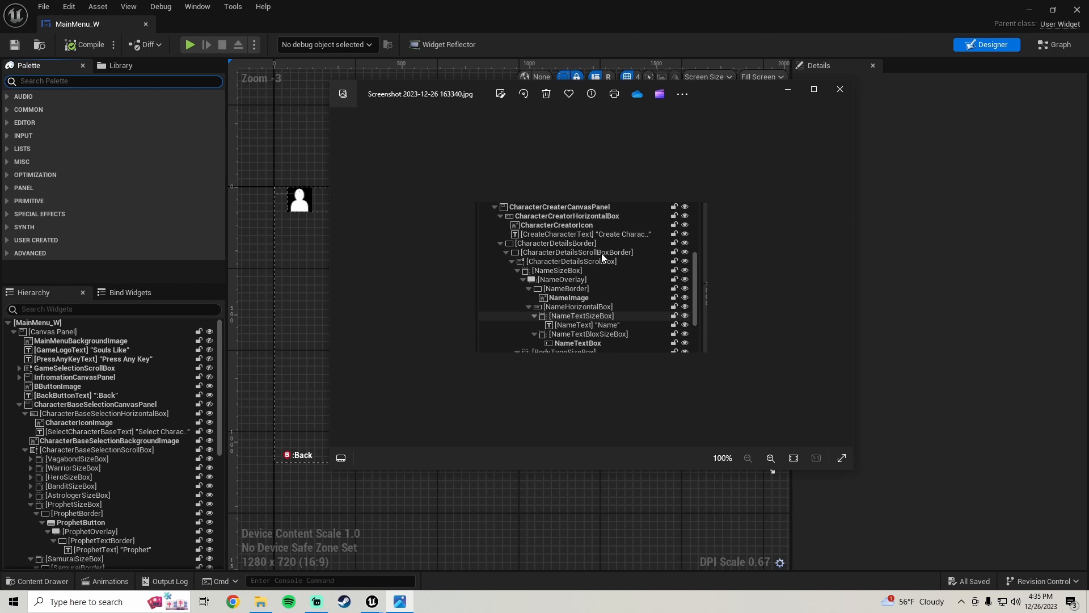
- Find the Border widget and add one as a child of CharacterDetailesCanvasPanel, below the heading's horizontal box
click(74, 78)
text(bo)
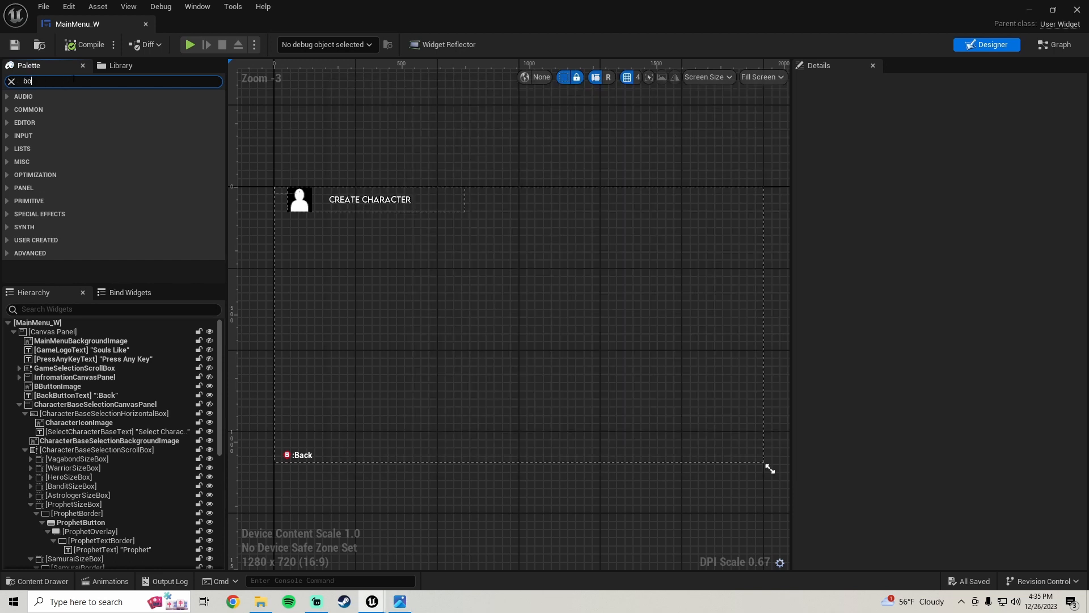
text(rder)
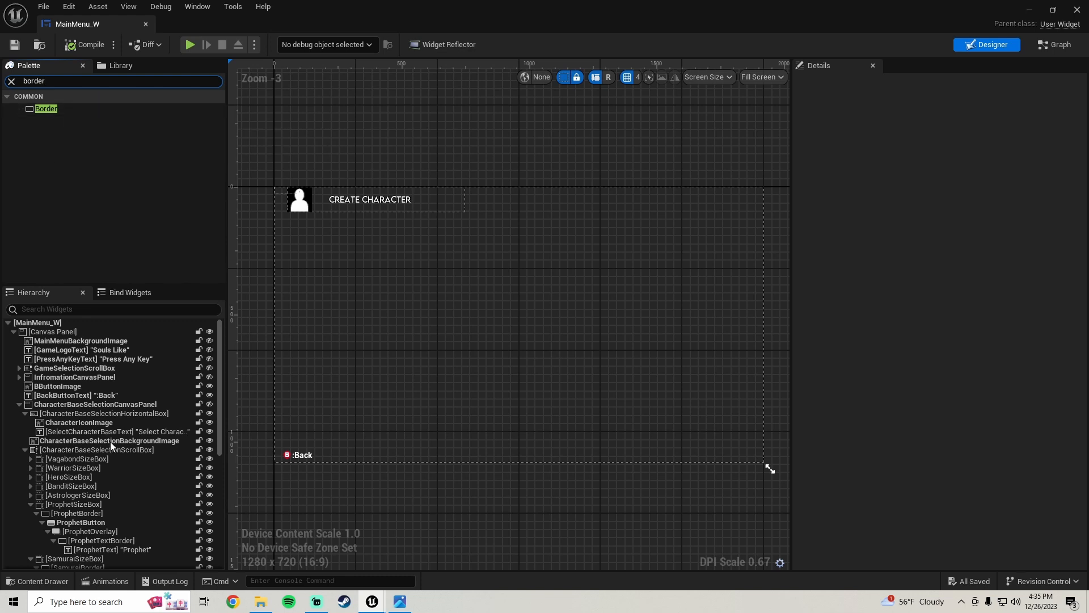
scroll(107, 443, down, 8)
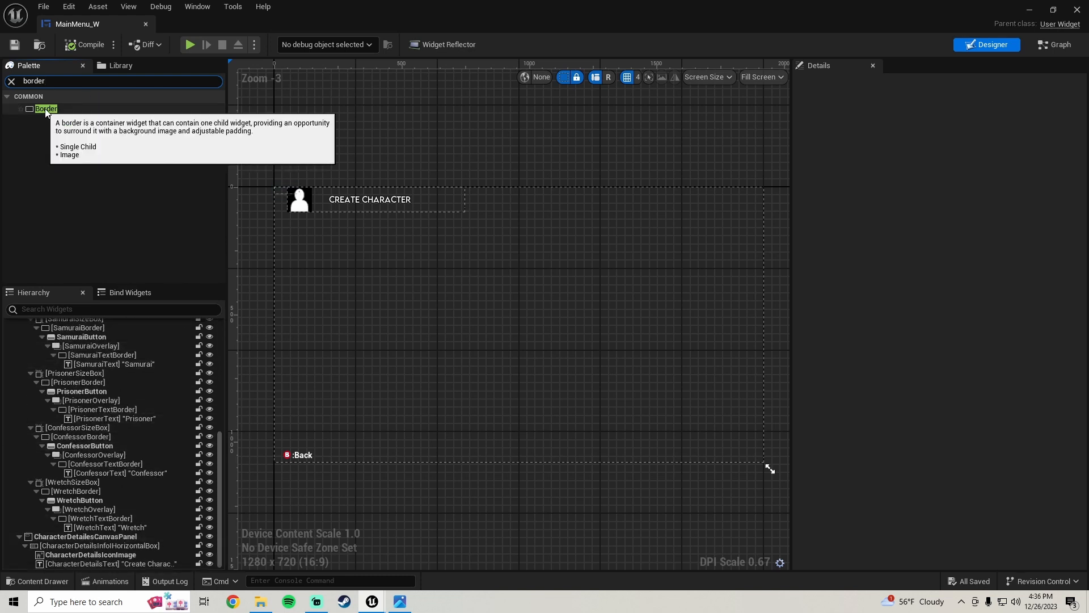
drag(35, 112, 95, 535)
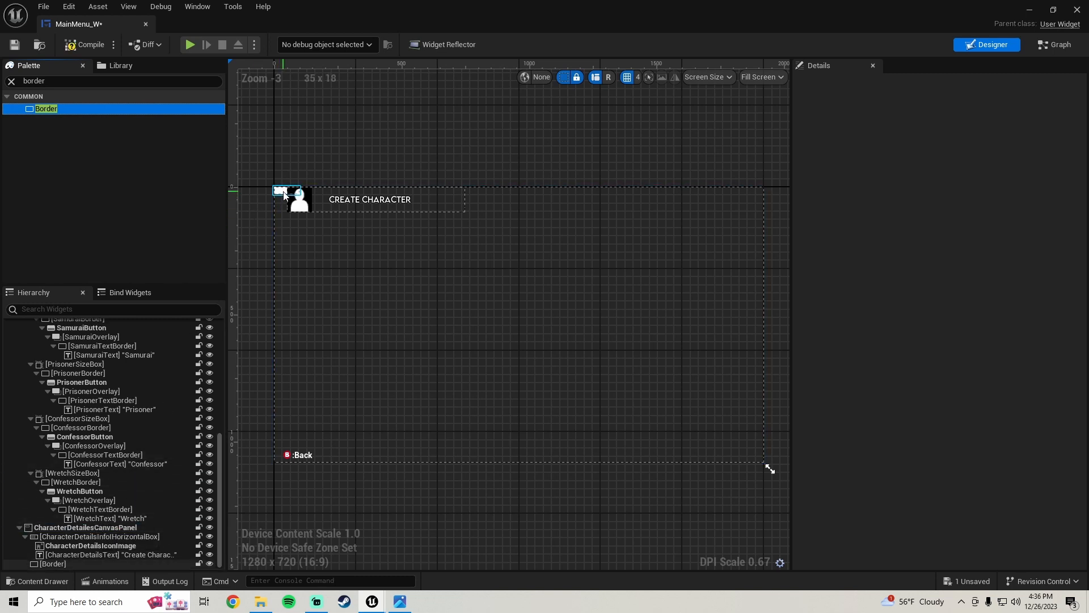
- Anchor the new border to the centre-left of its parent canvas panel
click(948, 139)
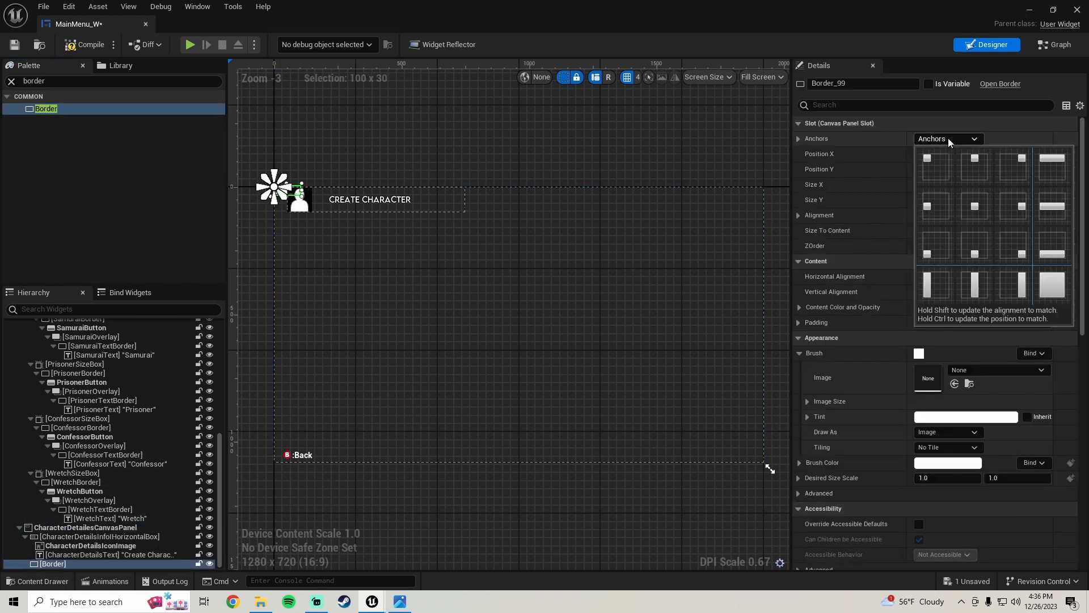
click(935, 204)
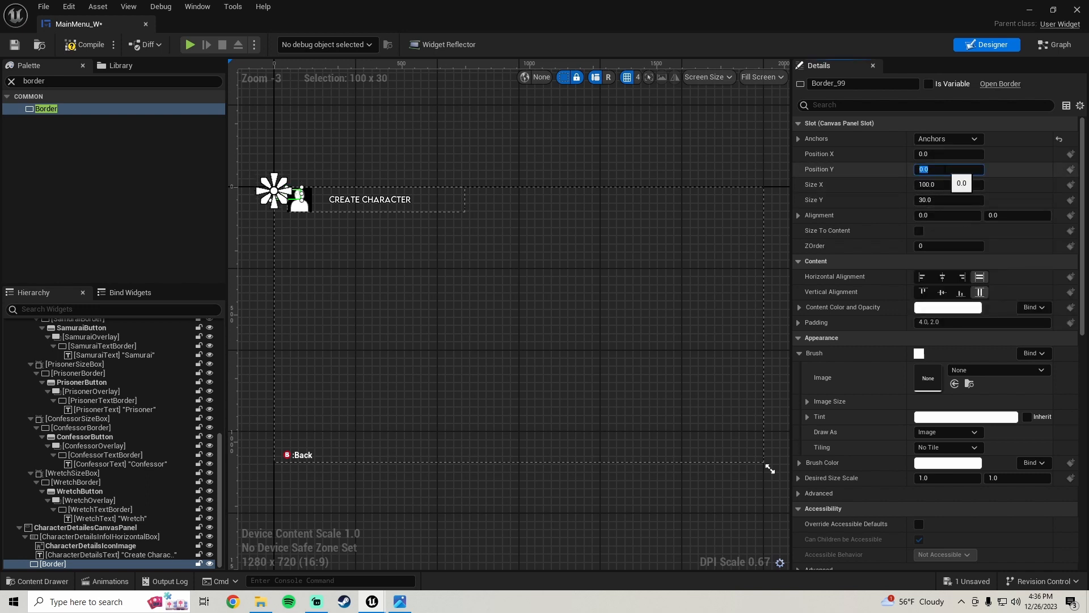
click(940, 143)
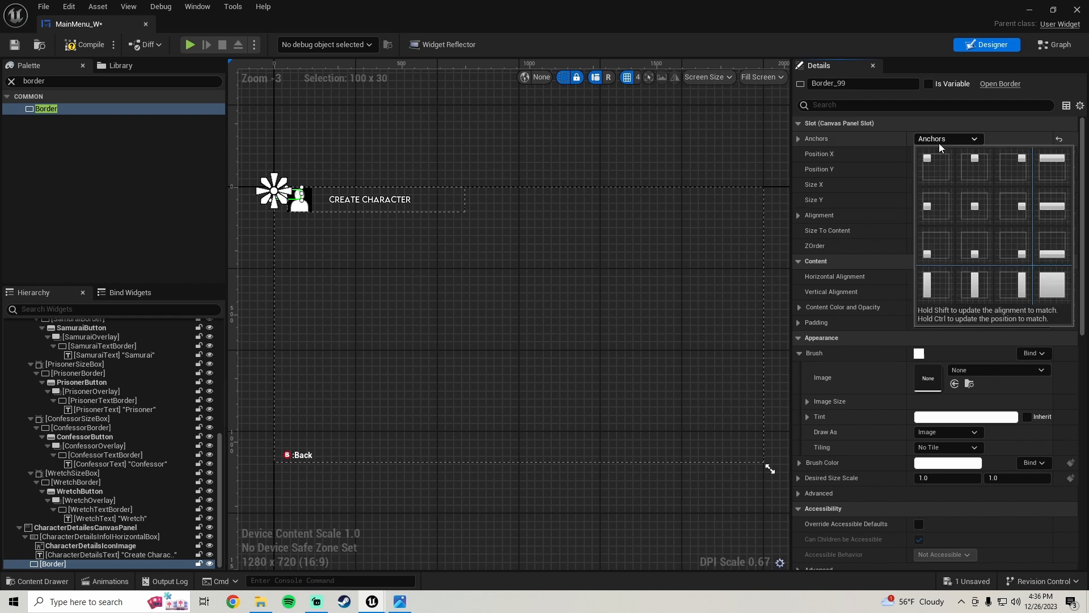
click(939, 139)
scroll(418, 219, up, 4)
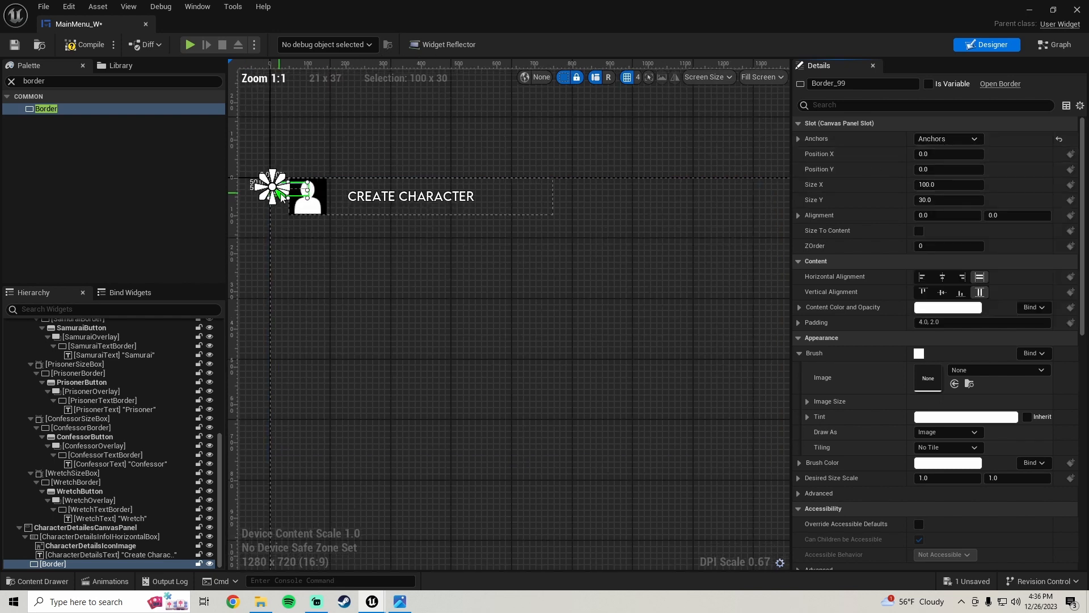
click(942, 140)
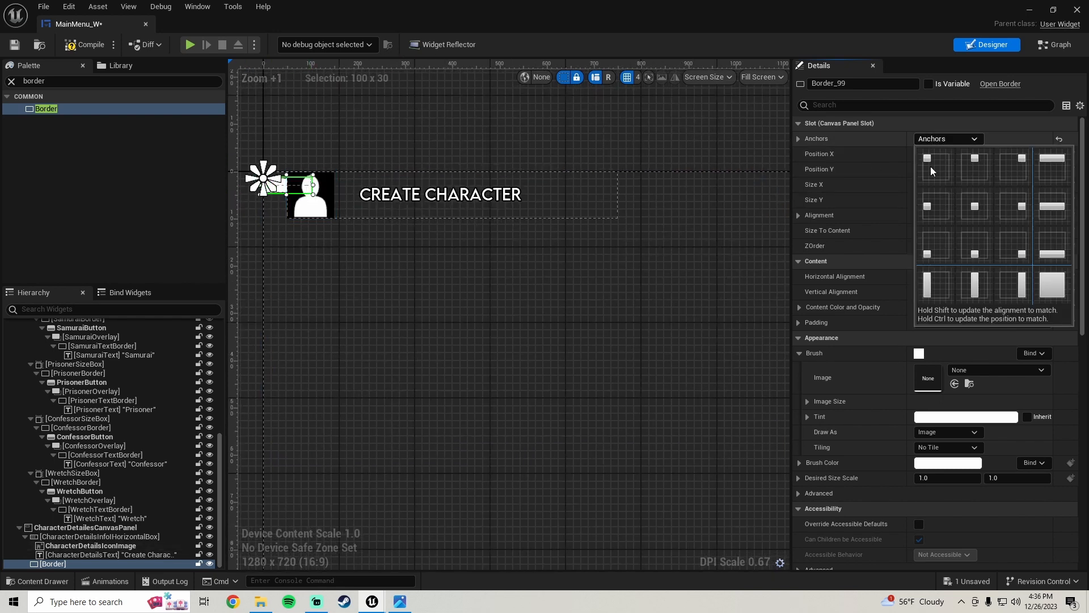
click(941, 205)
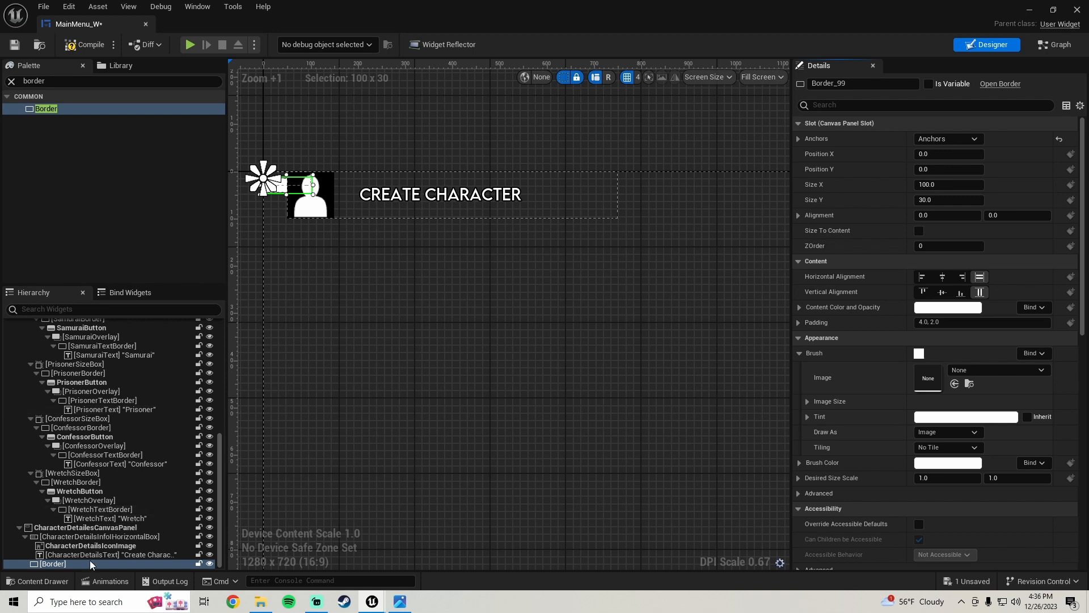
- Set the anchors of CharacterDetailesCanvasPanel to stretch across its whole parent in both directions
scroll(306, 357, down, 2)
right_drag(305, 356, 346, 302)
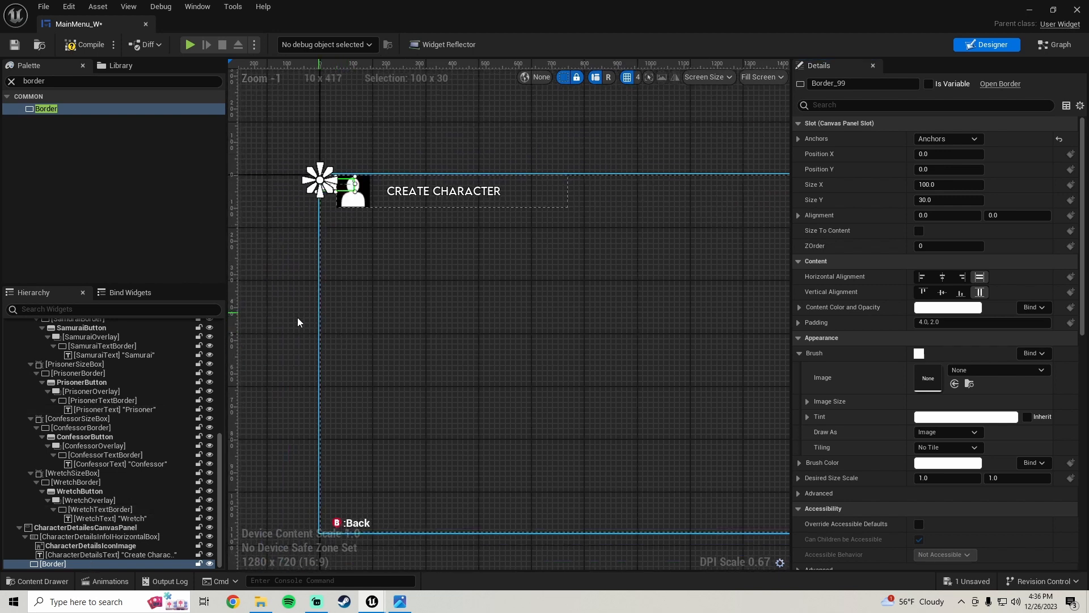
click(86, 529)
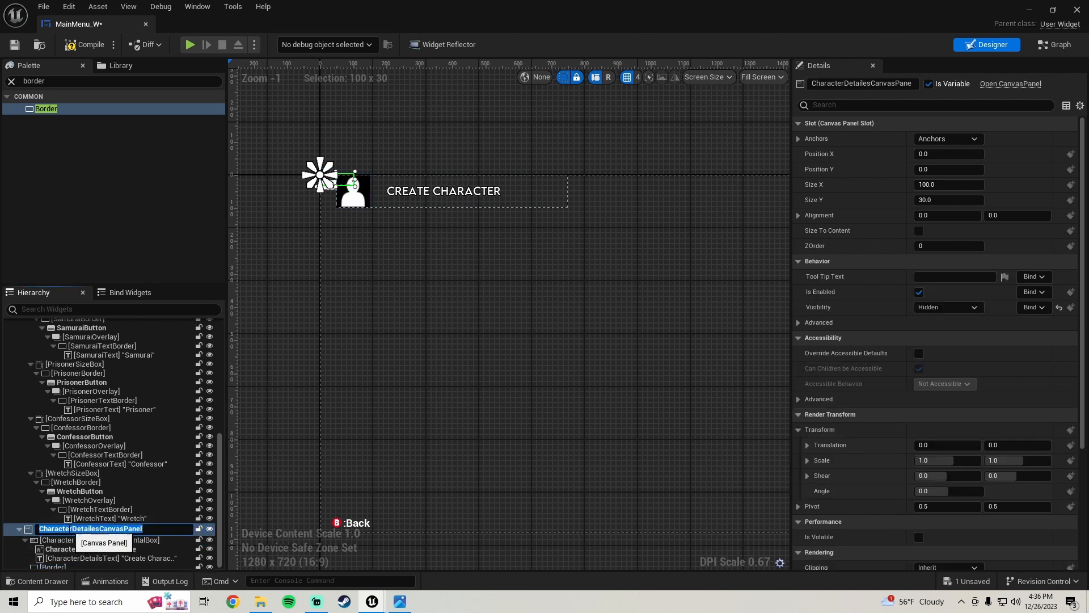
click(151, 519)
click(149, 528)
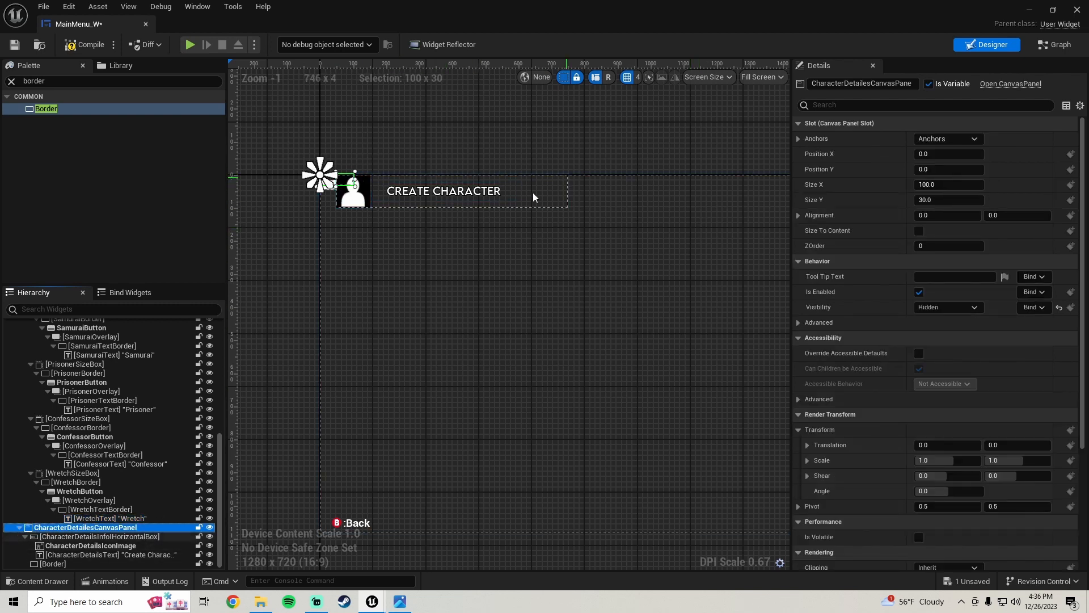
click(950, 138)
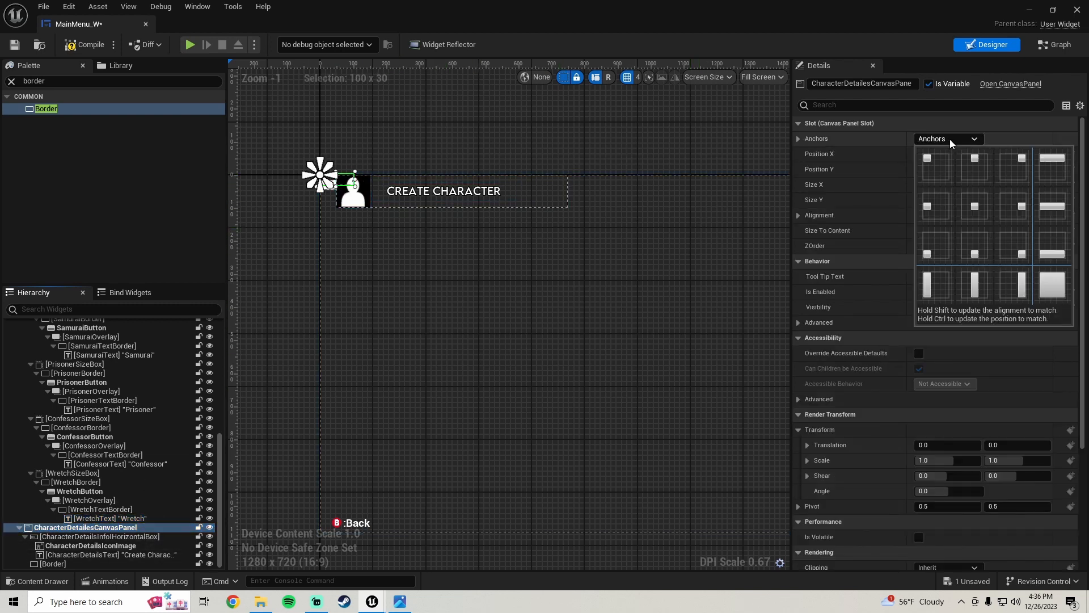
click(1050, 278)
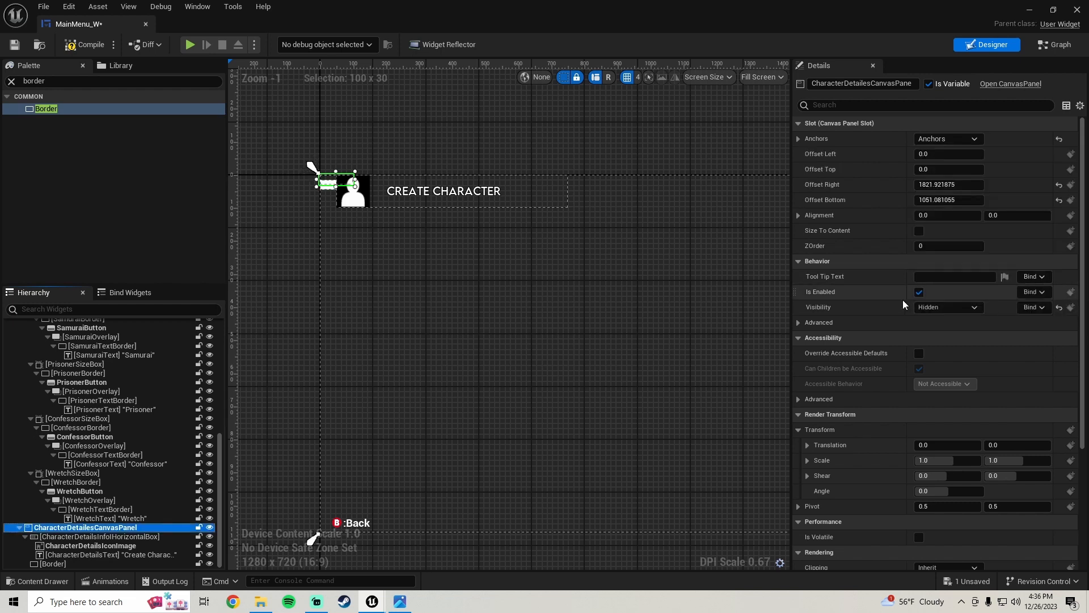
- Set the right and bottom offsets of CharacterDetailesCanvasPanel to 0 so it fills the screen
click(937, 184)
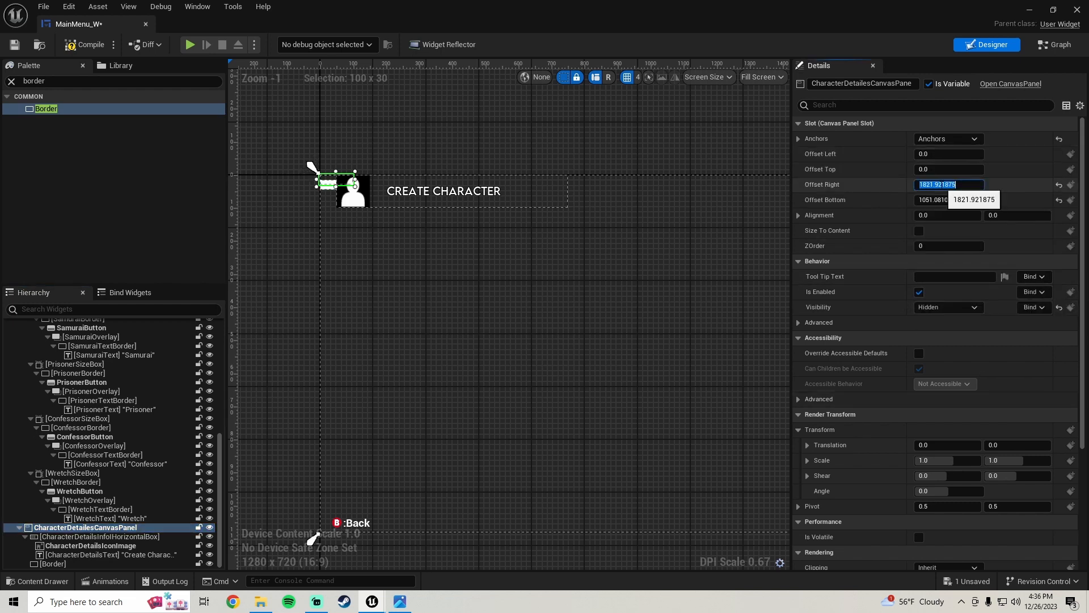
text(0)
key(Return)
click(934, 199)
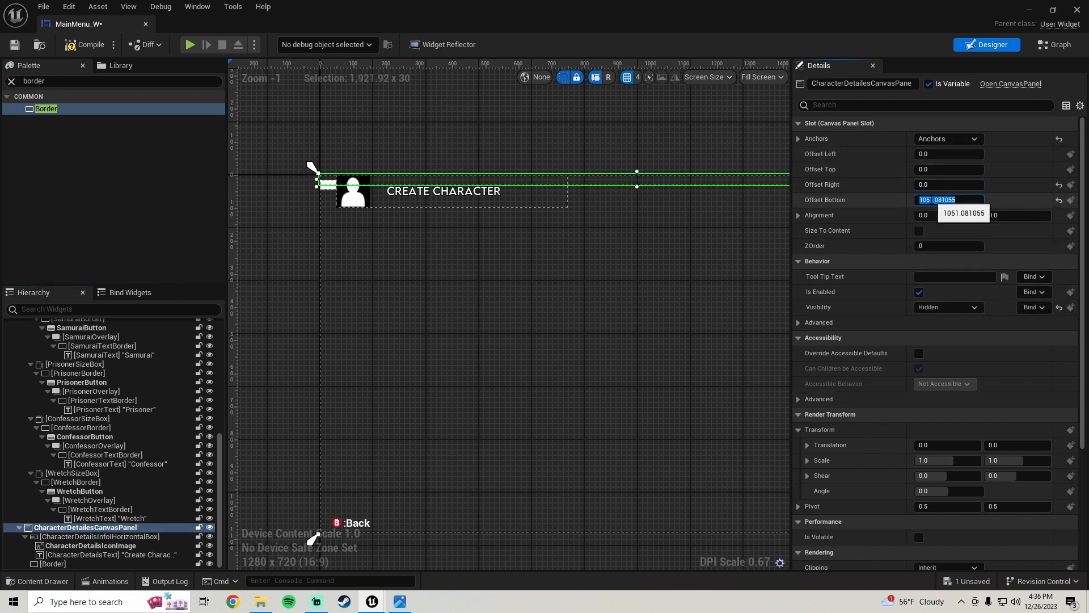
text(0)
key(Return)
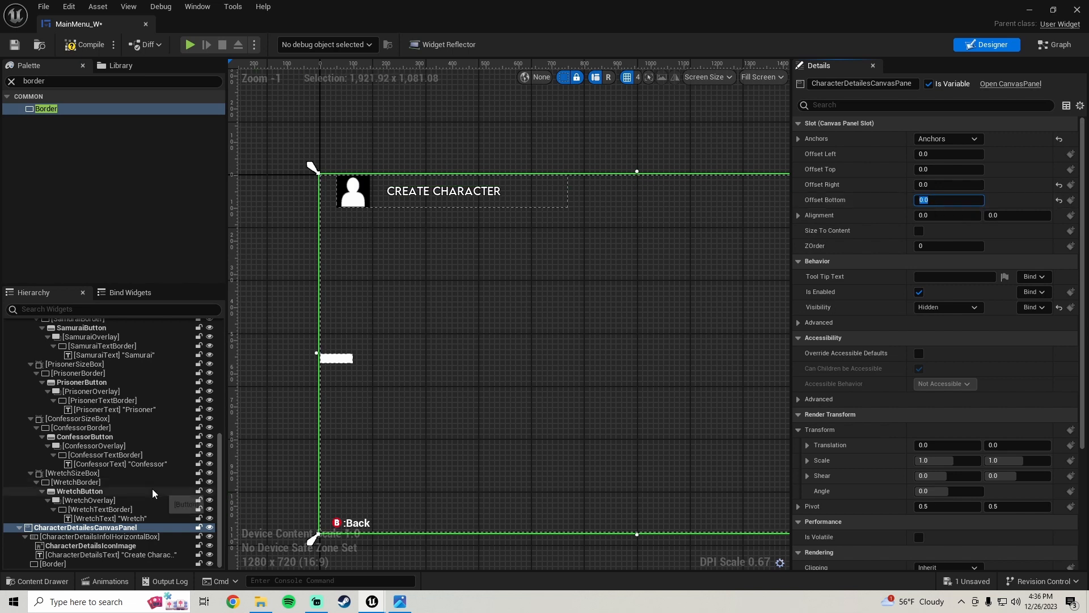
- Set the alignment of the new border below the heading's horizontal box to 0.5 on both axes
click(101, 537)
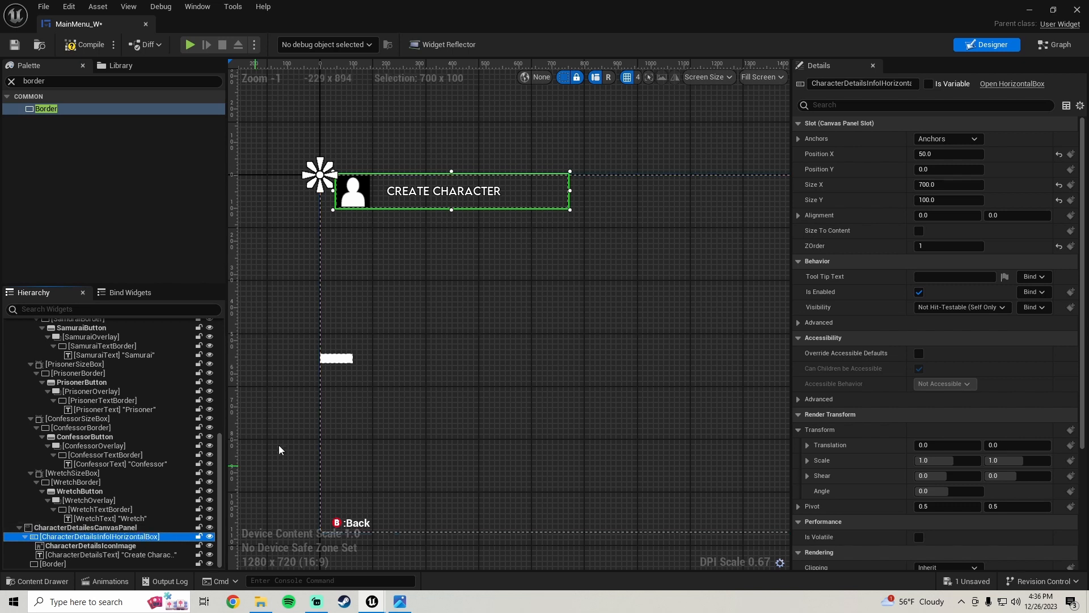
scroll(367, 316, down, 1)
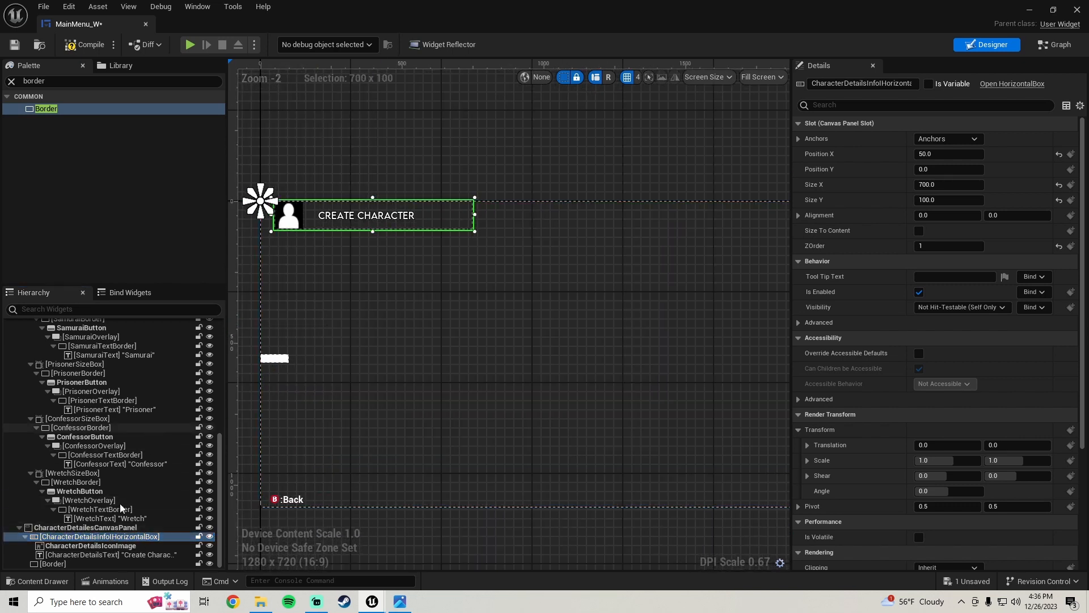
click(63, 563)
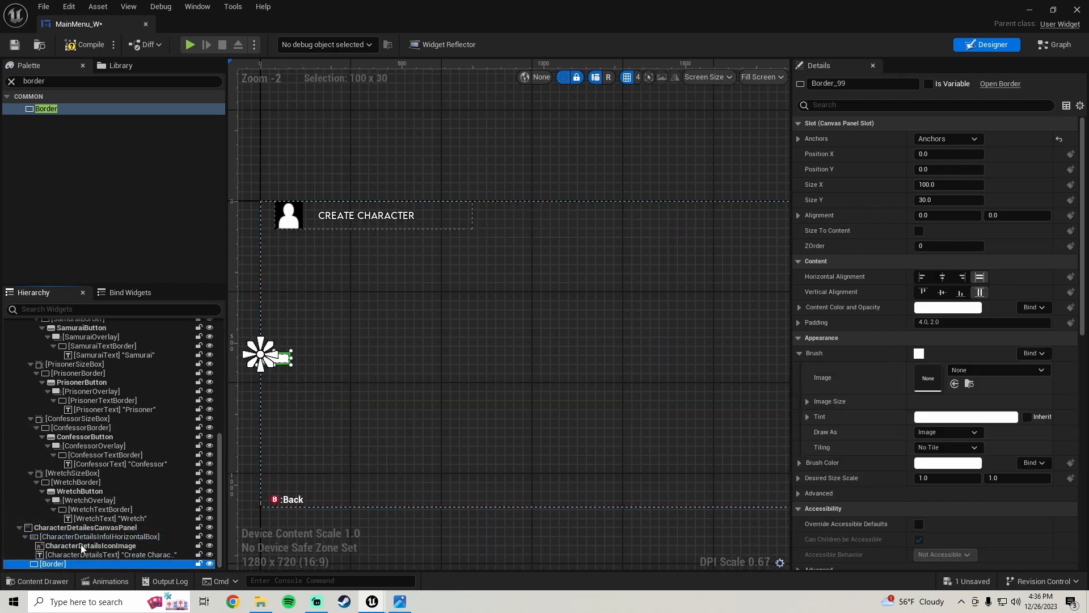
click(958, 215)
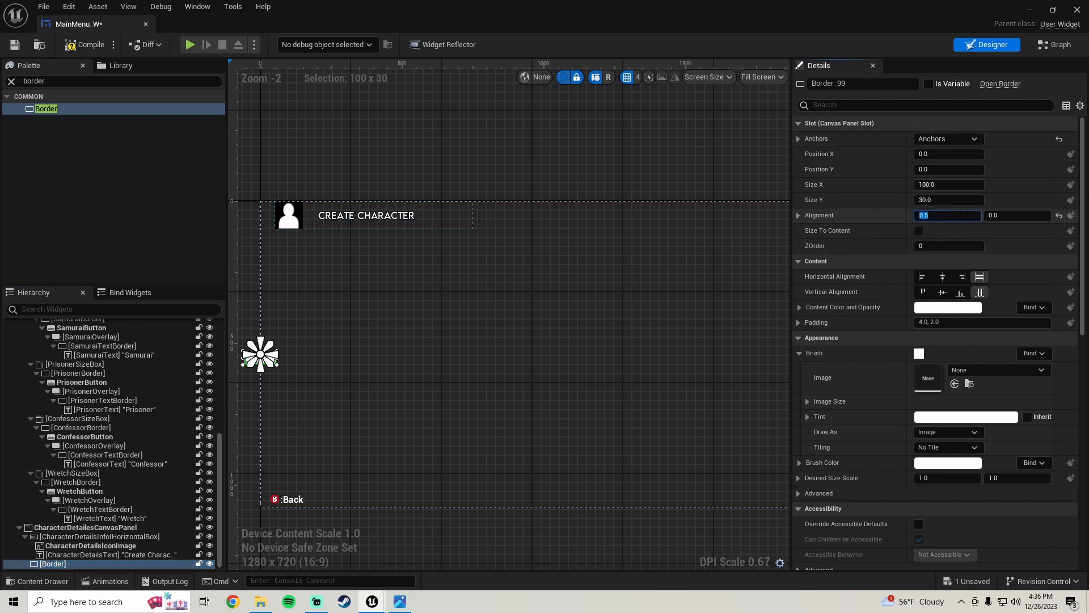
click(1002, 216)
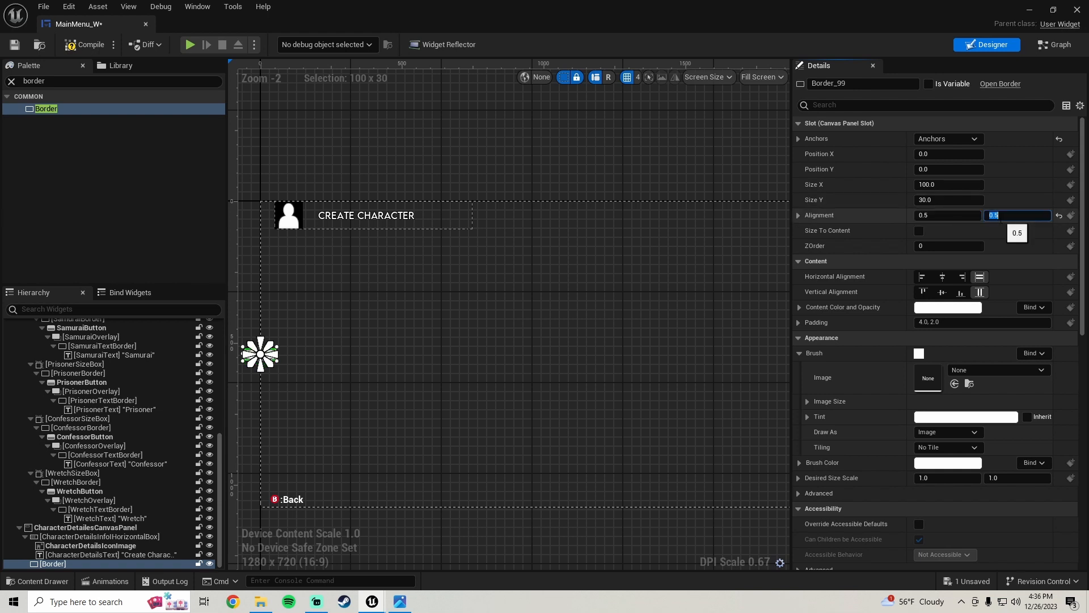
- Try the border at a horizontal position of 300 and at 200
scroll(335, 315, up, 3)
right_drag(334, 316, 538, 281)
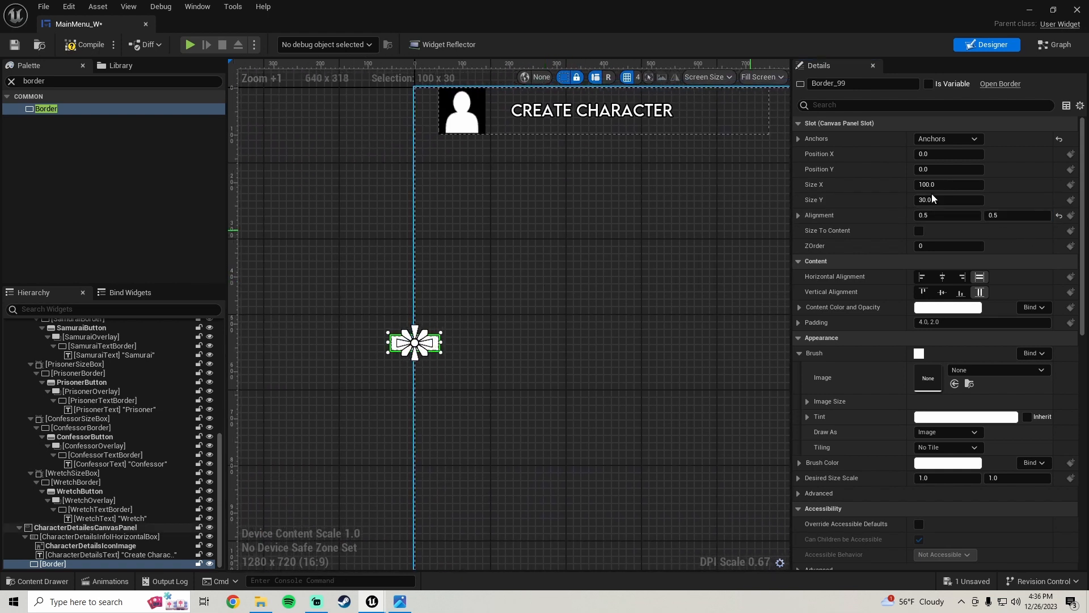
click(935, 154)
text(300)
key(Return)
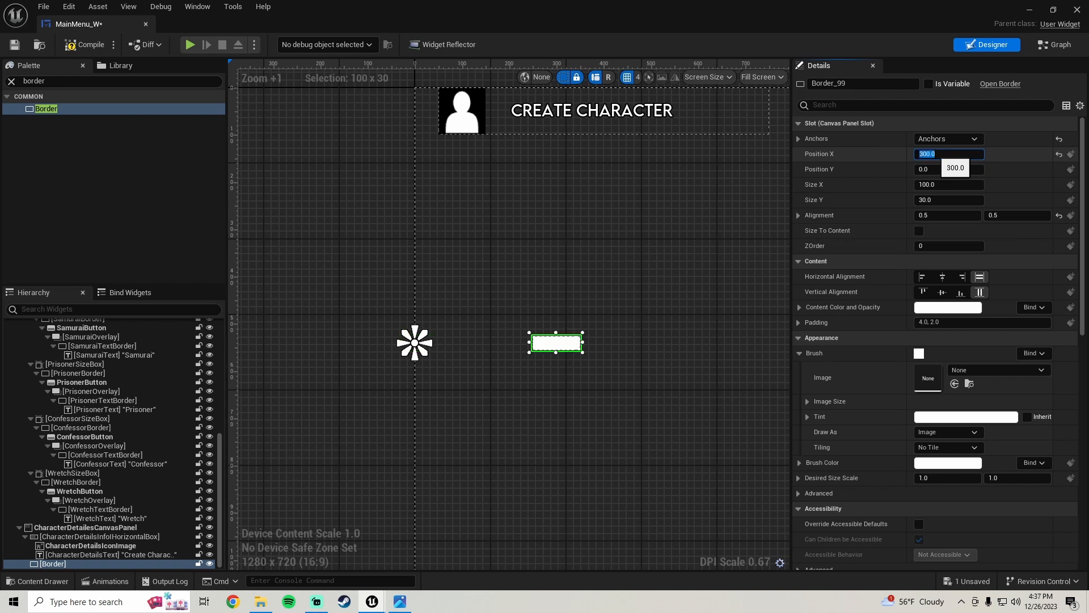
key(Return)
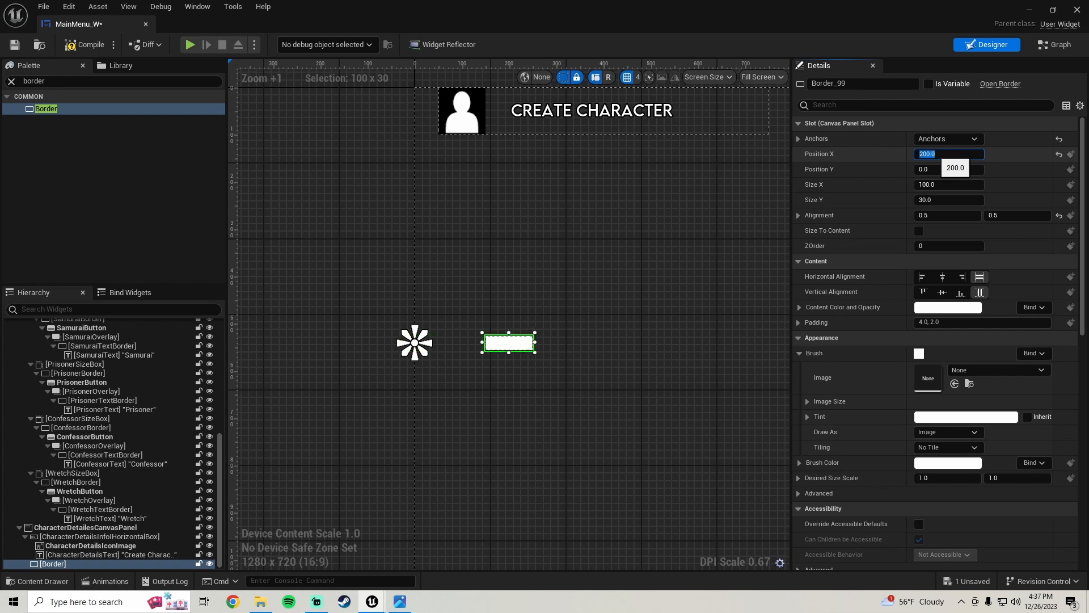
- Try a border width of 500 with its horizontal position shifted to about 339
scroll(591, 295, down, 1)
right_drag(591, 295, 469, 294)
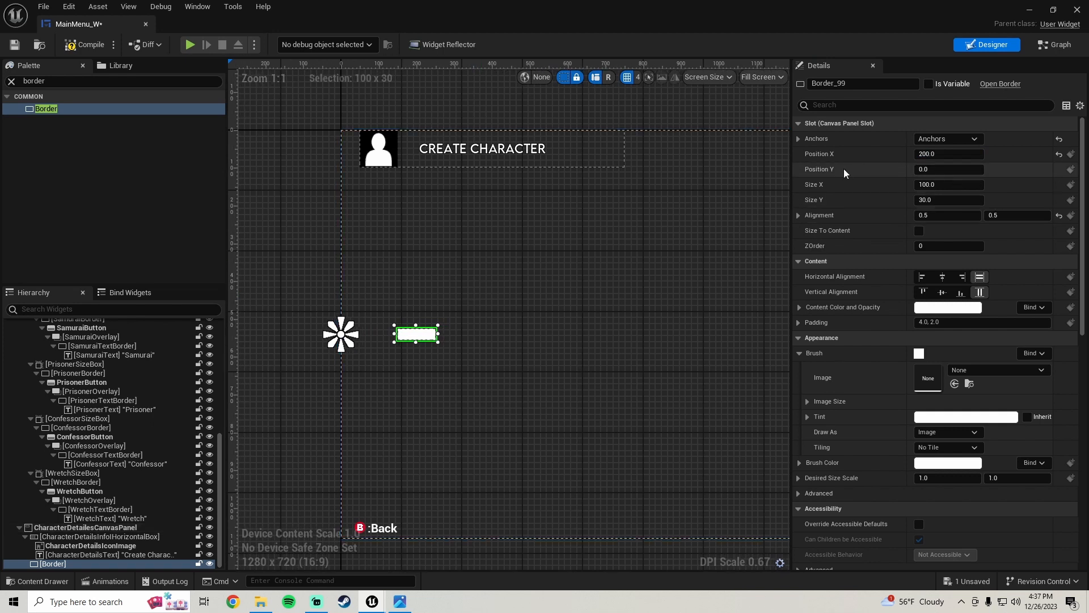
click(938, 183)
text(500)
key(Return)
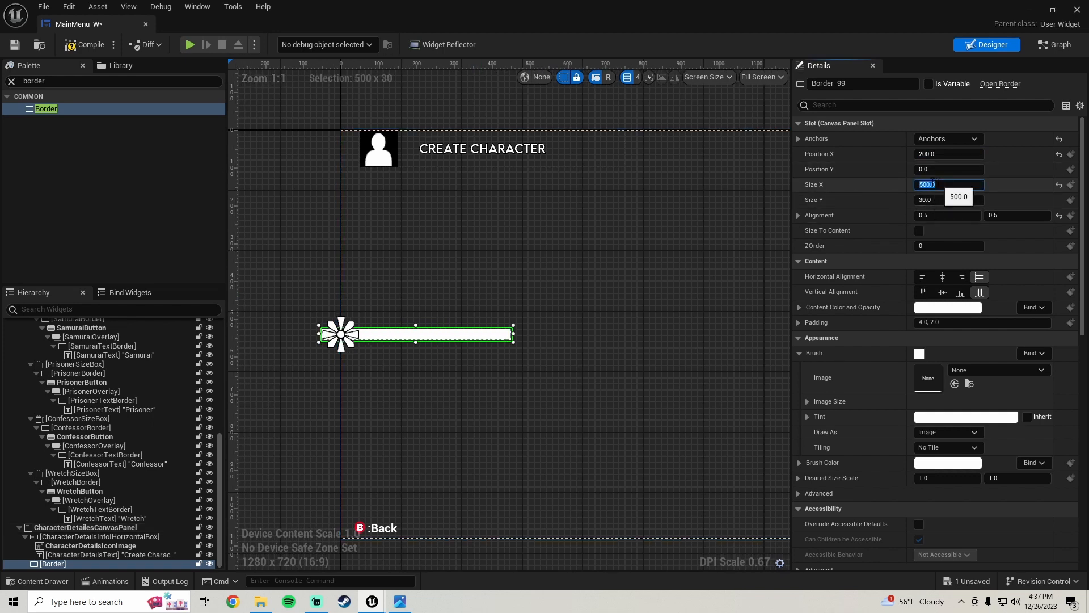
drag(930, 153, 999, 154)
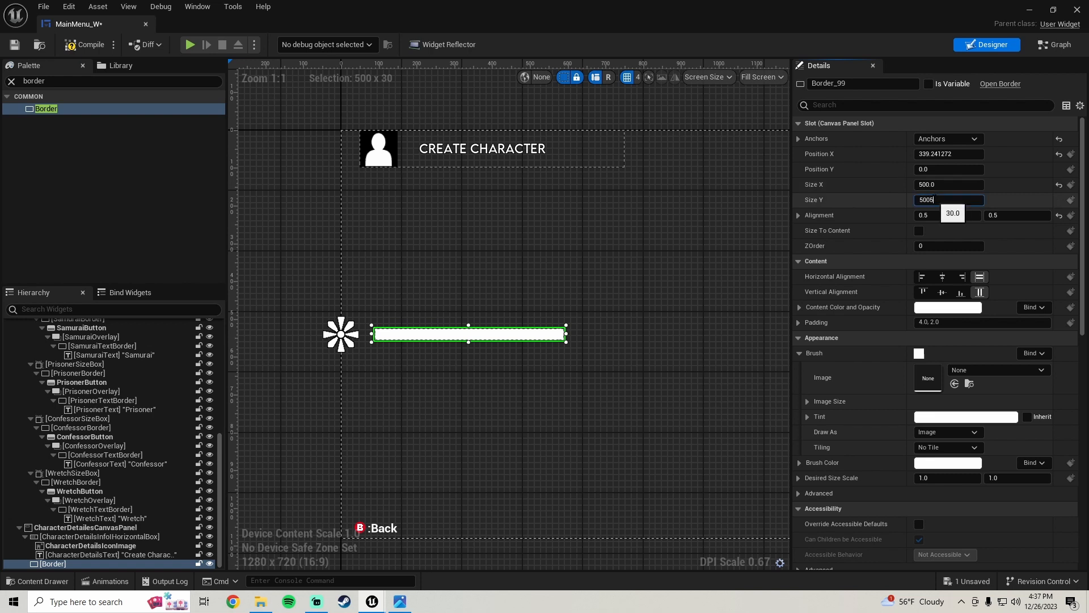
- Try a border height of 5005, corrected to 500
click(934, 200)
text(5005)
key(Return)
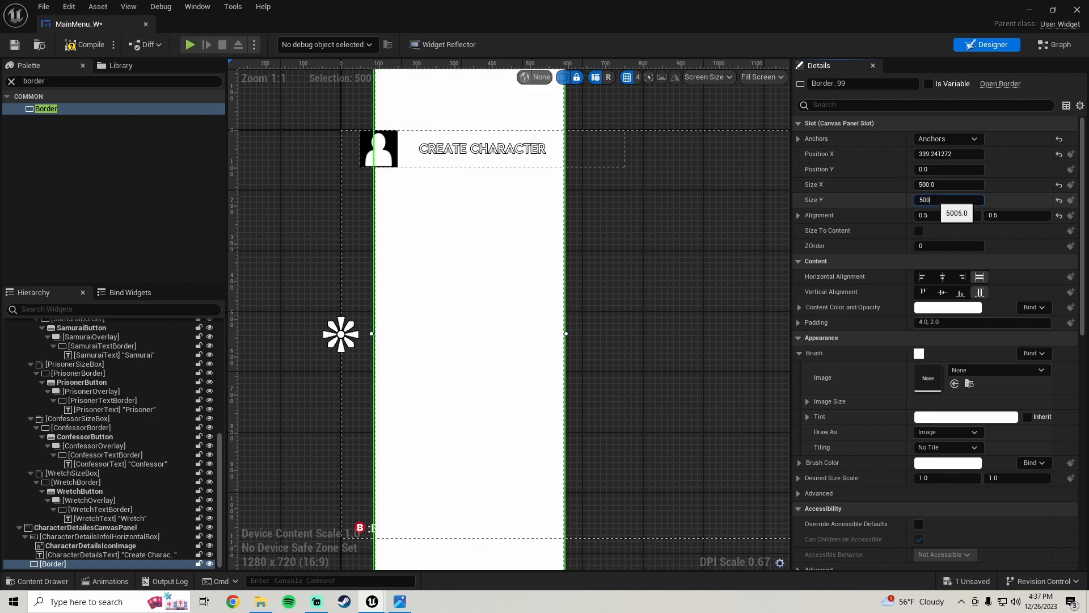
key(Return)
- Resize the border to 600 wide and 600 high
scroll(612, 273, up, 1)
scroll(550, 329, down, 1)
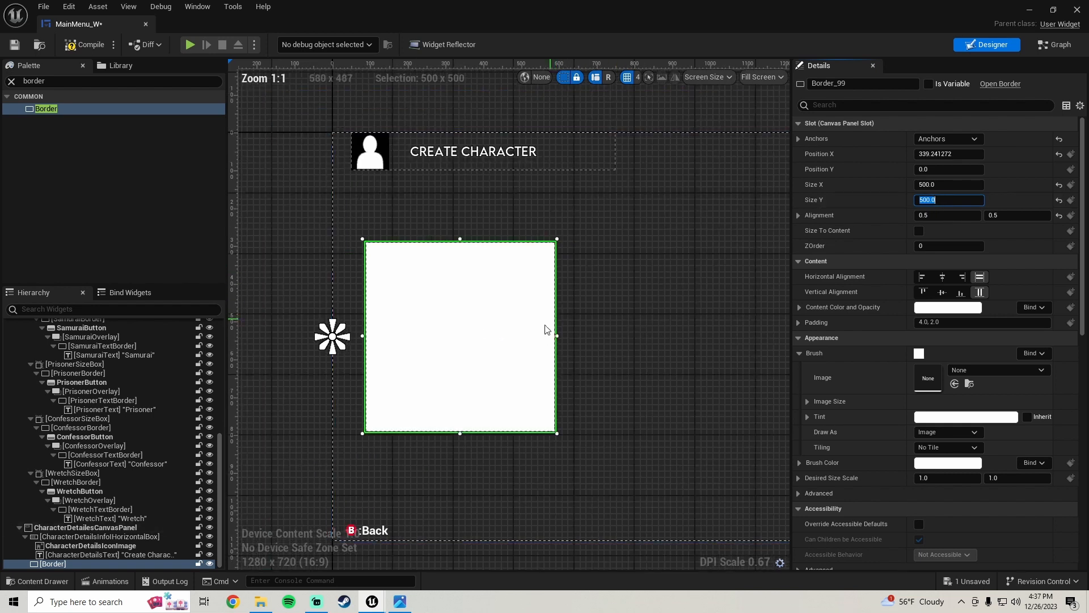
scroll(533, 340, down, 2)
scroll(533, 342, up, 1)
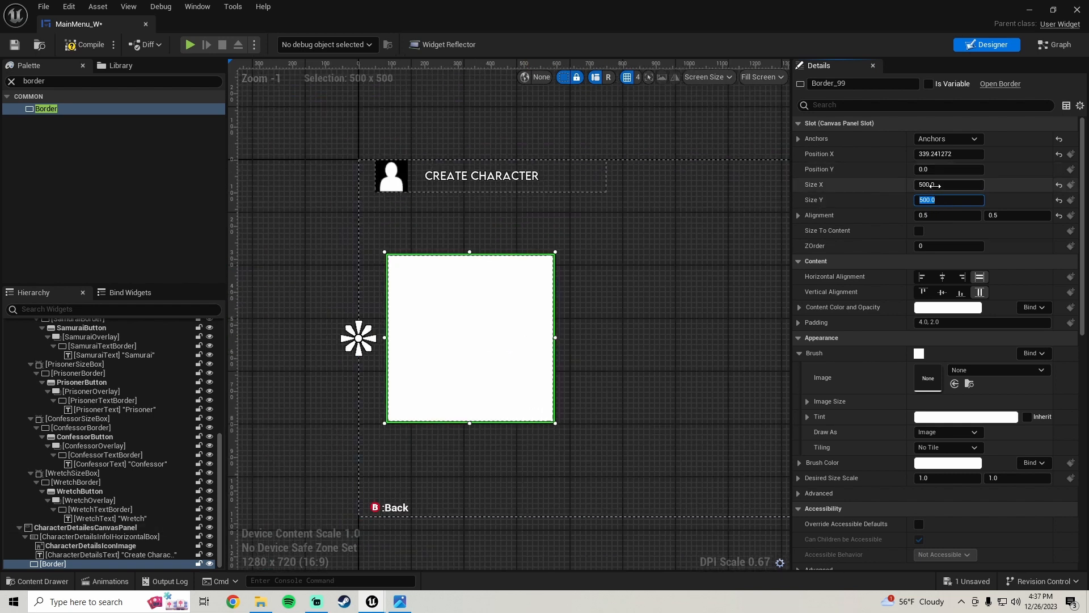
text(600)
key(Return)
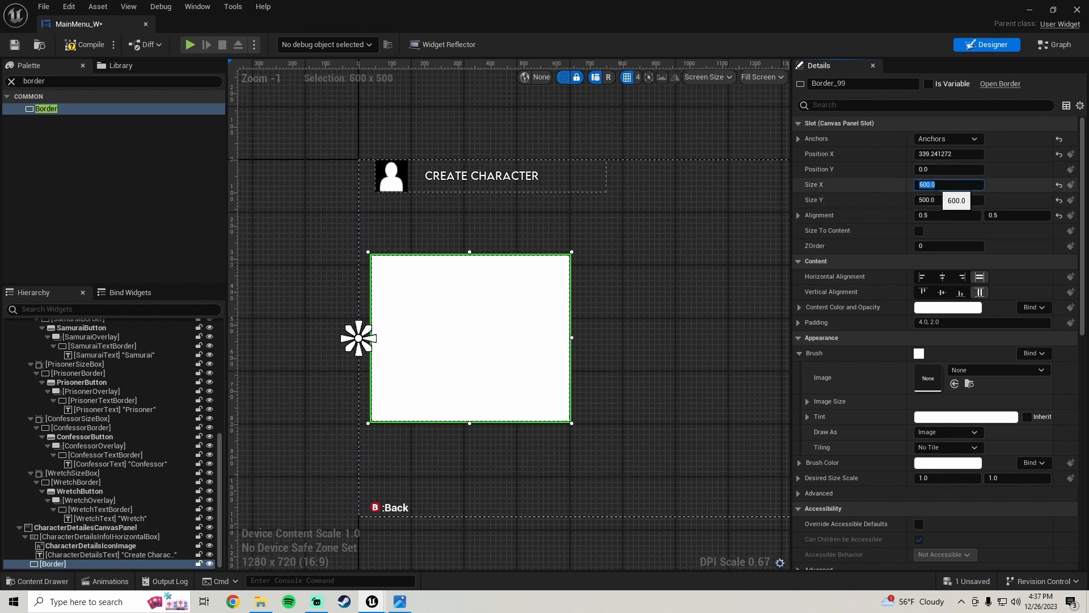
click(937, 199)
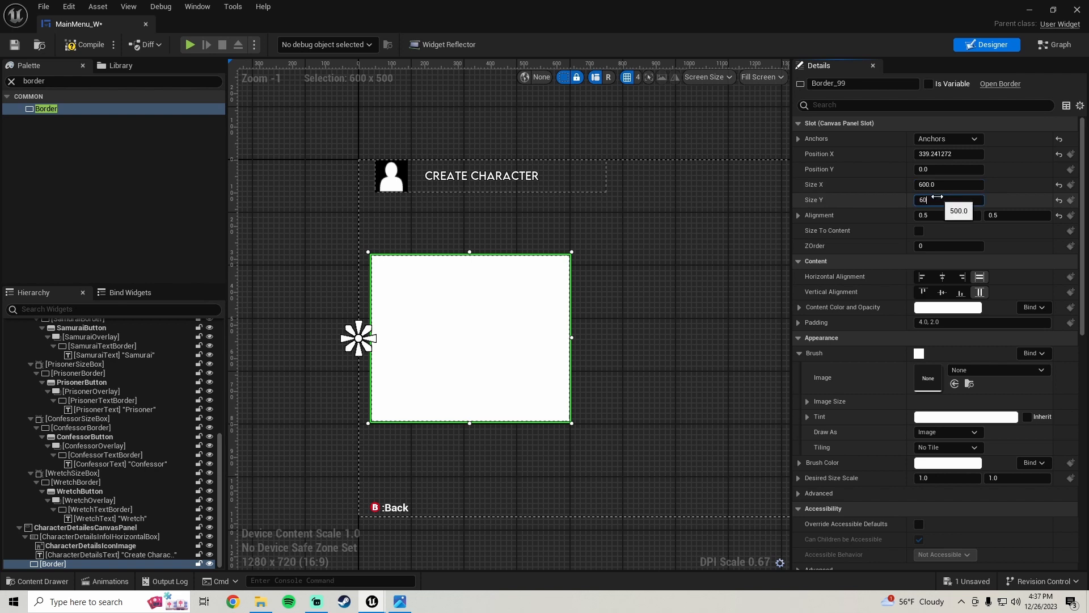
key(Return)
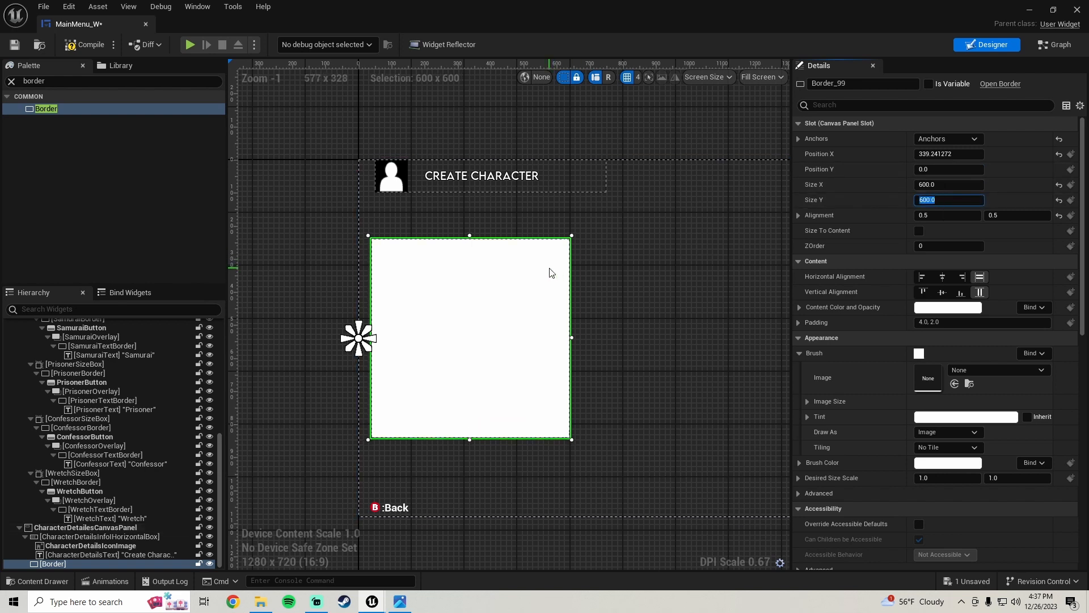
- Set the border's horizontal position to 400 and save the widget
click(947, 153)
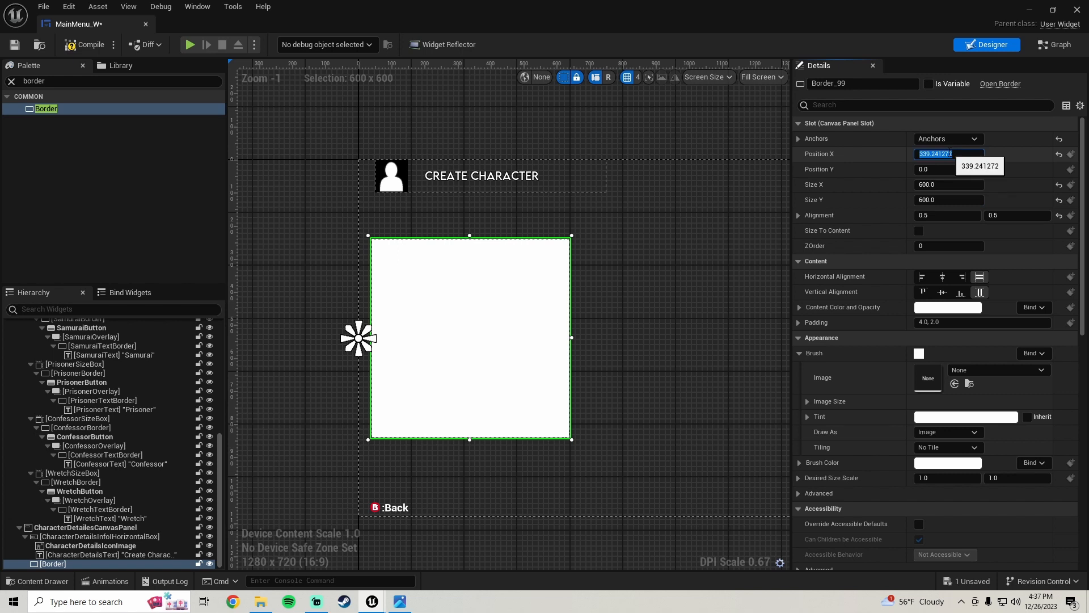
text(400)
key(Return)
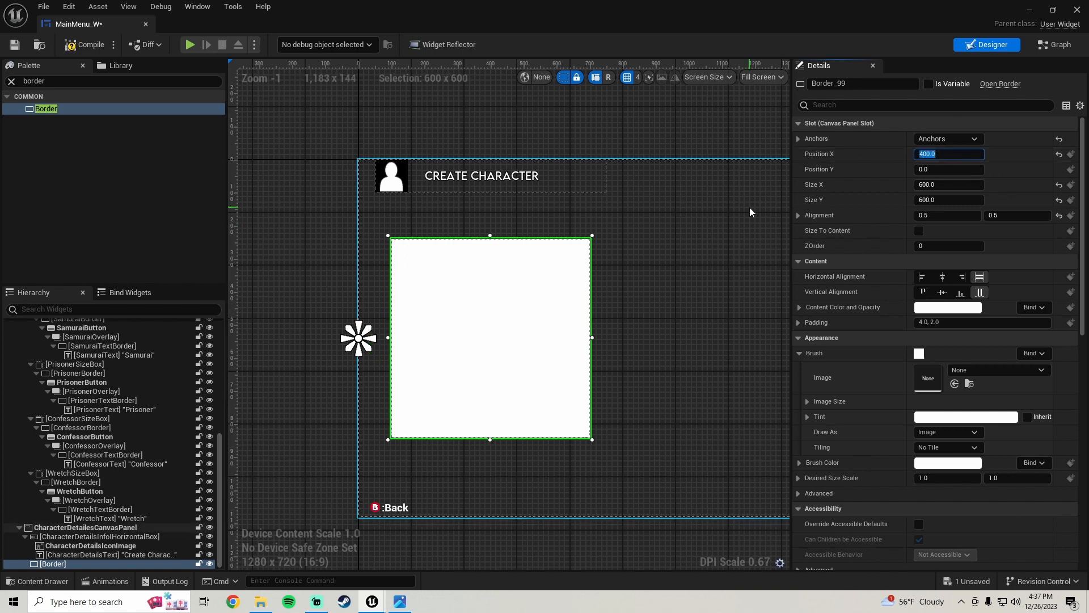
right_drag(687, 246, 687, 196)
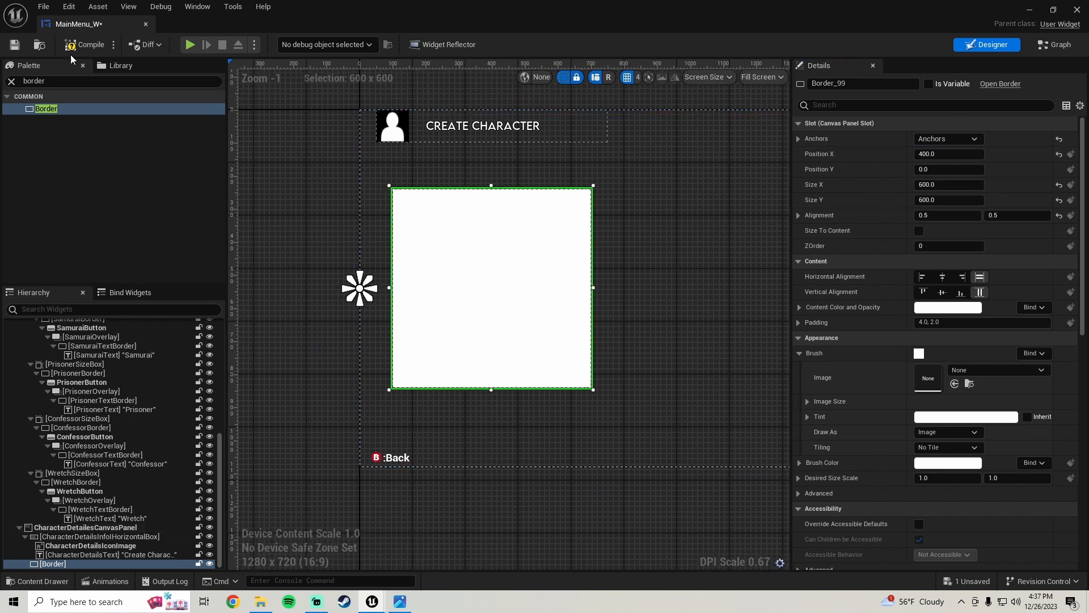
click(16, 45)
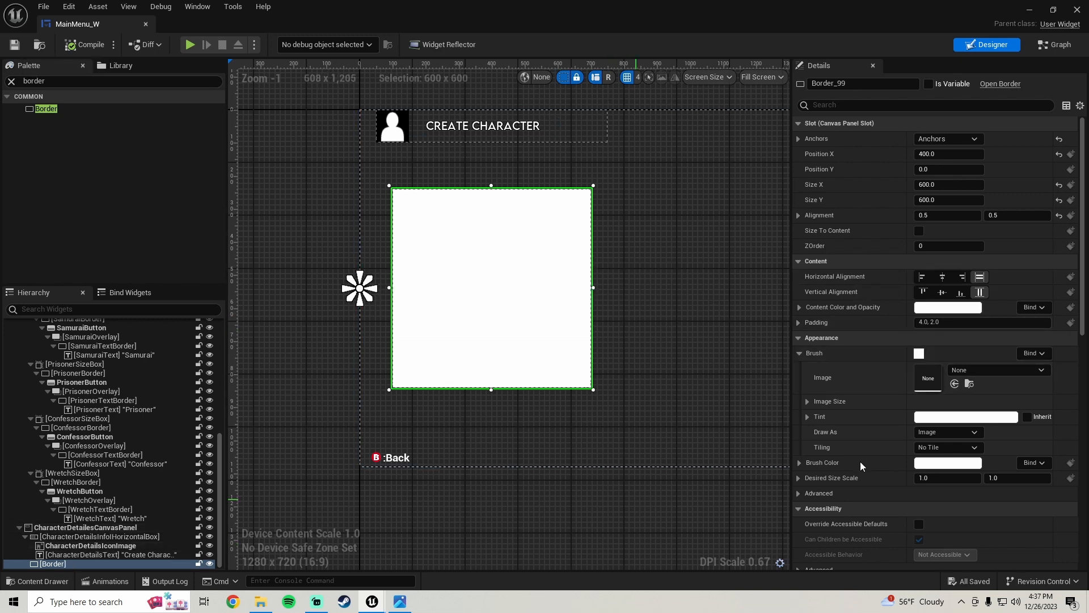
- Change the border's brush tint to black, and compile and save the widget
click(959, 417)
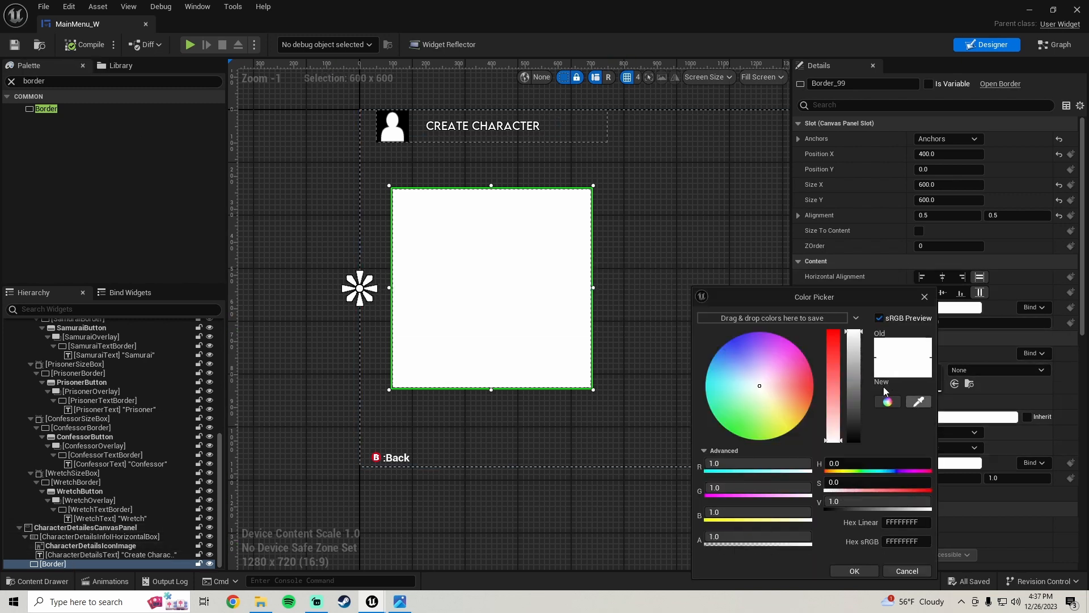
drag(856, 372, 861, 515)
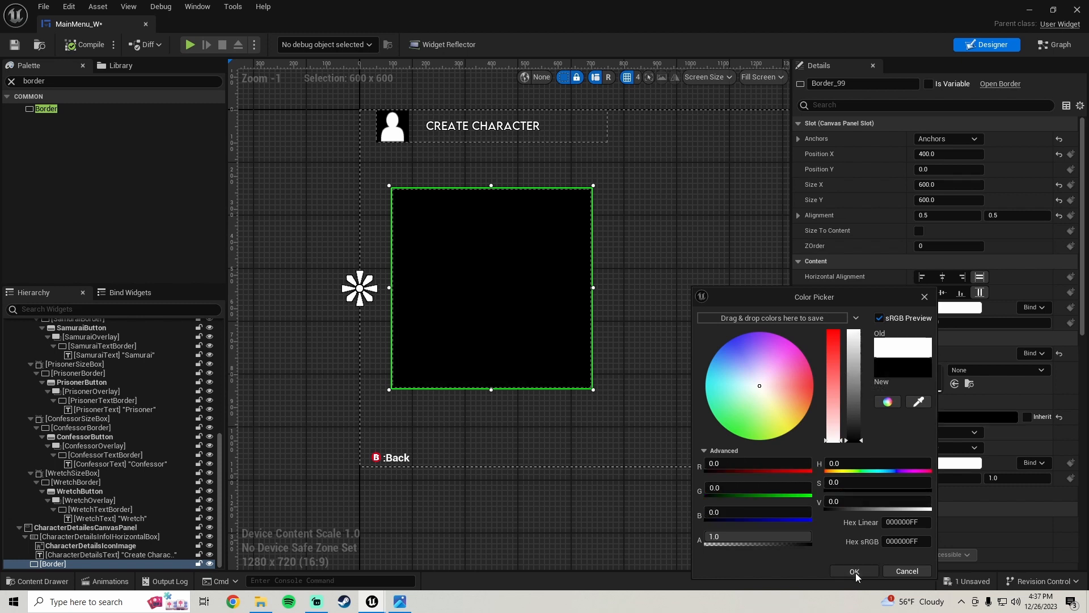
click(856, 572)
click(75, 45)
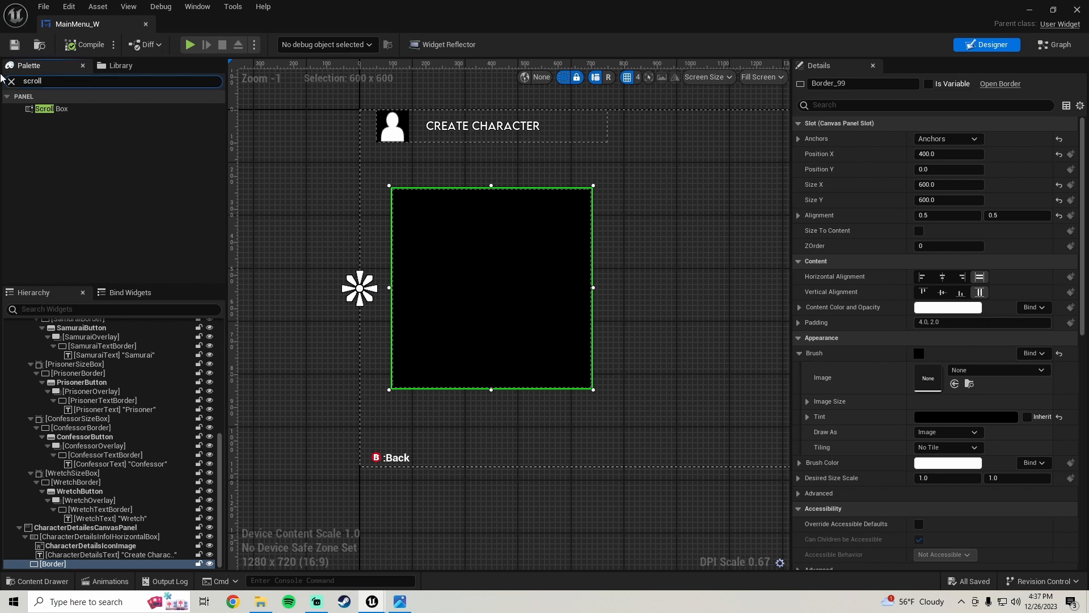
- Find the Scroll Box widget, add one as a child of the black border, and select it for editing
drag(51, 109, 55, 564)
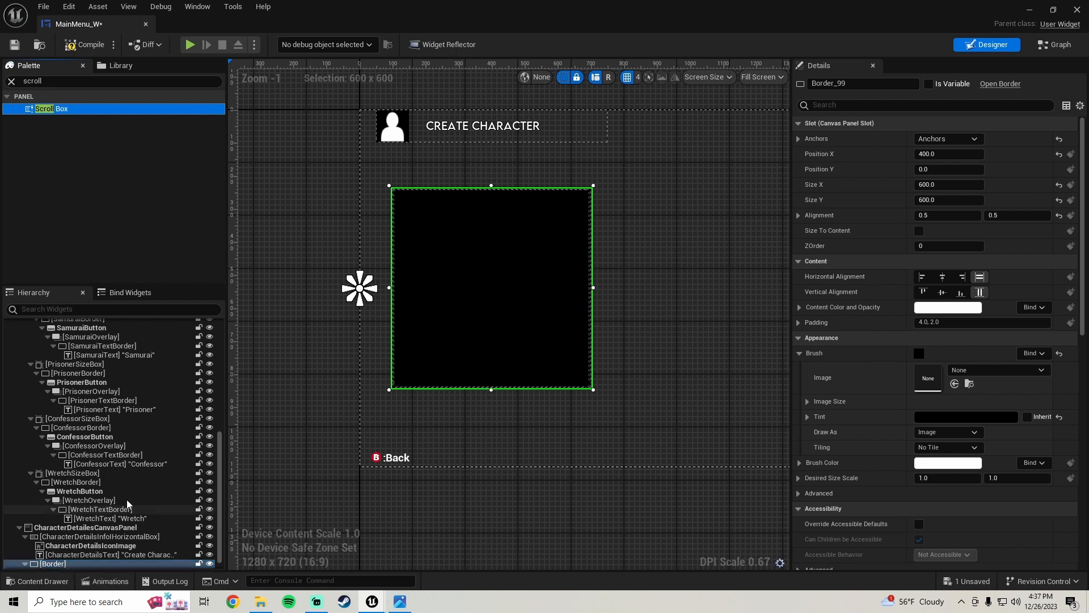
click(64, 564)
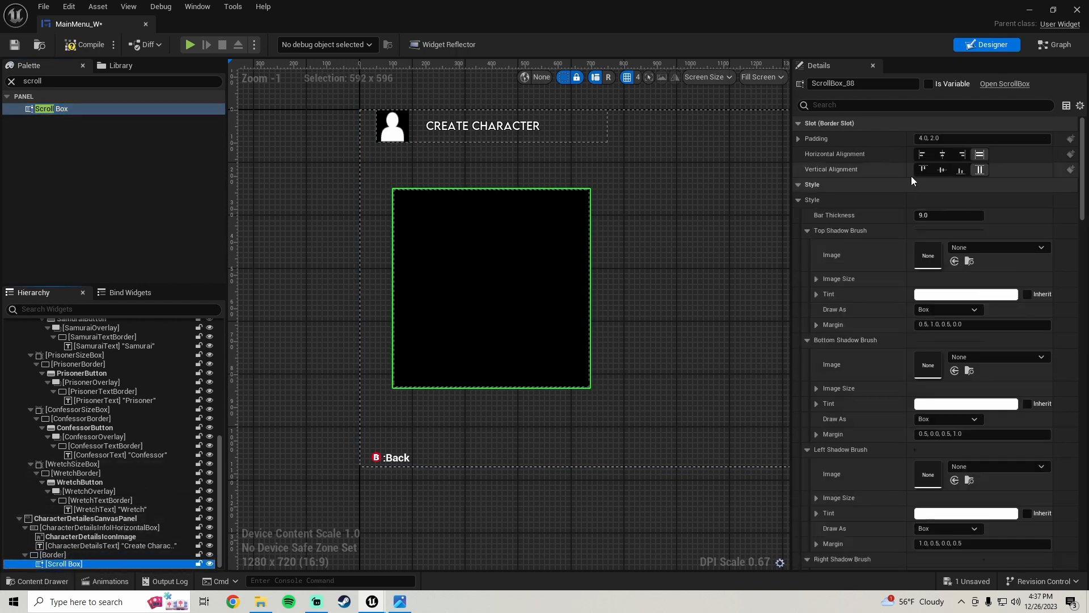
scroll(450, 247, up, 3)
scroll(451, 247, down, 2)
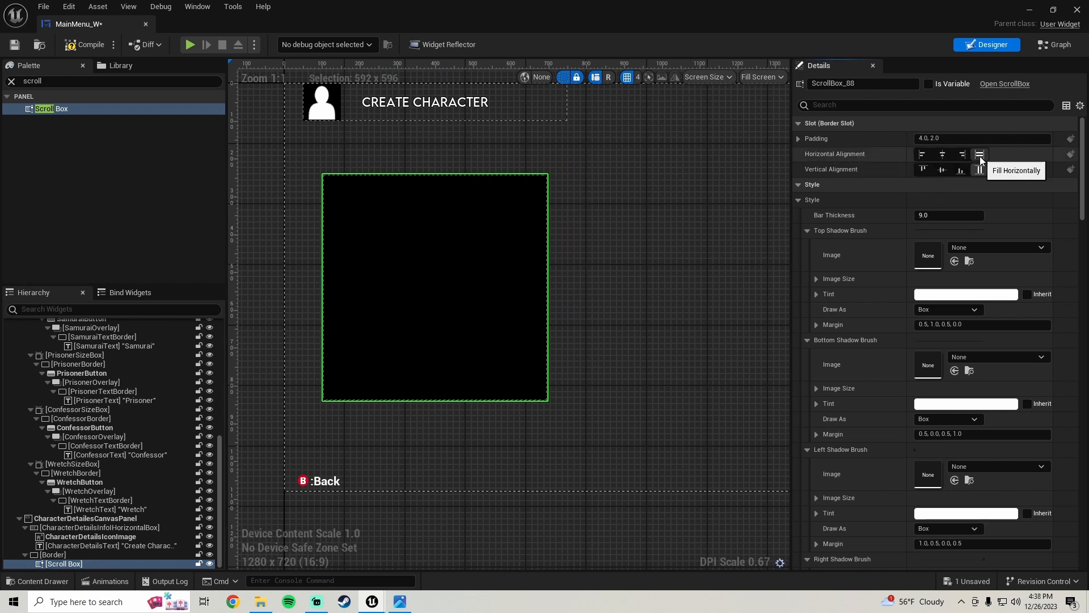
- Save the widget and wrap the details area's scroll box in a new Border
click(15, 44)
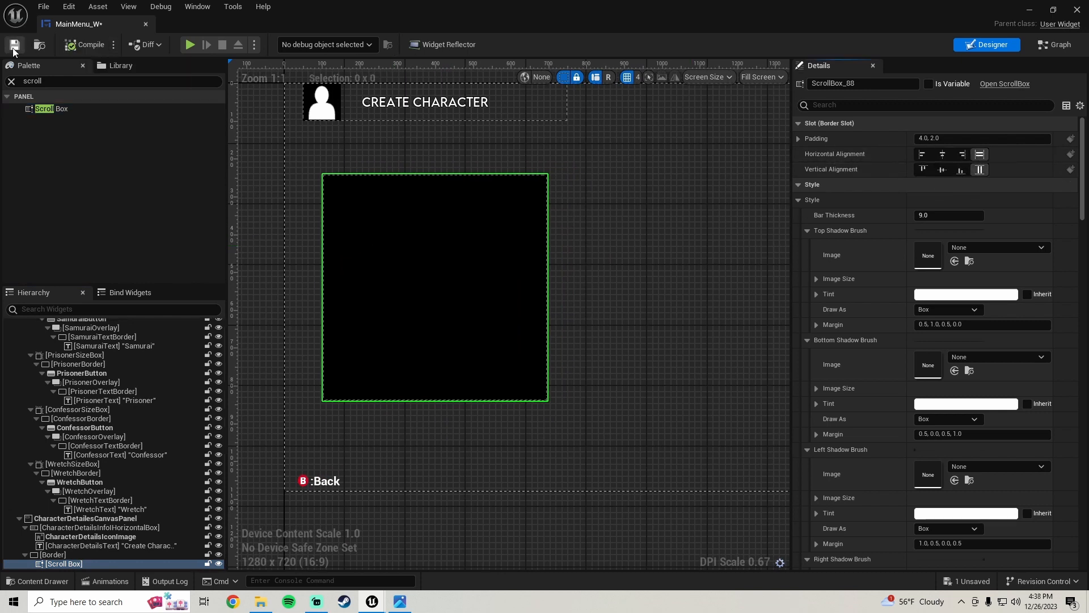
right_drag(410, 325, 420, 273)
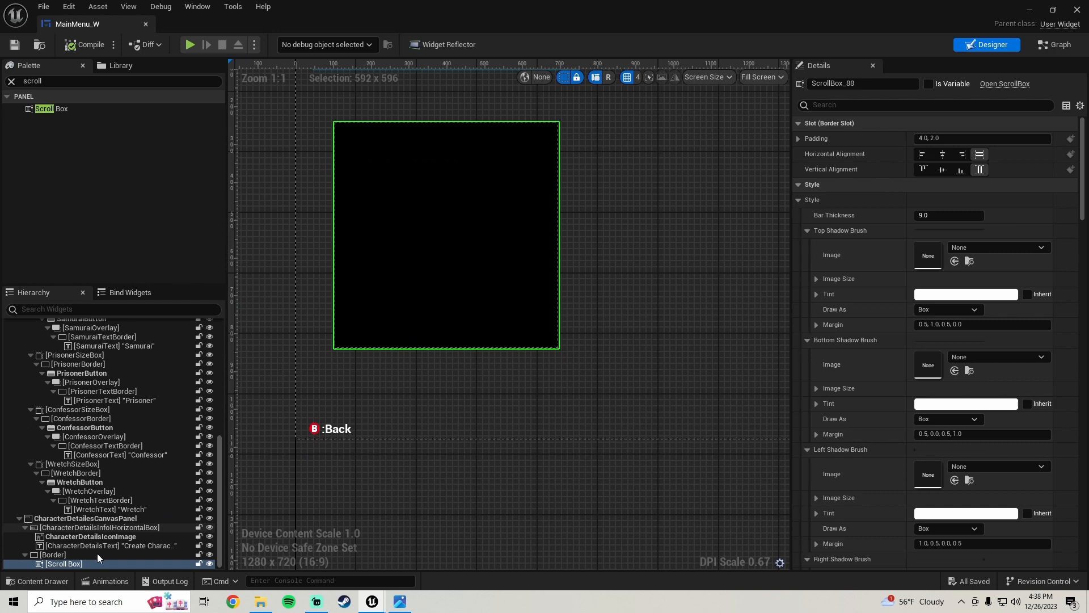
click(60, 565)
right_click(59, 564)
mouse_move(142, 504)
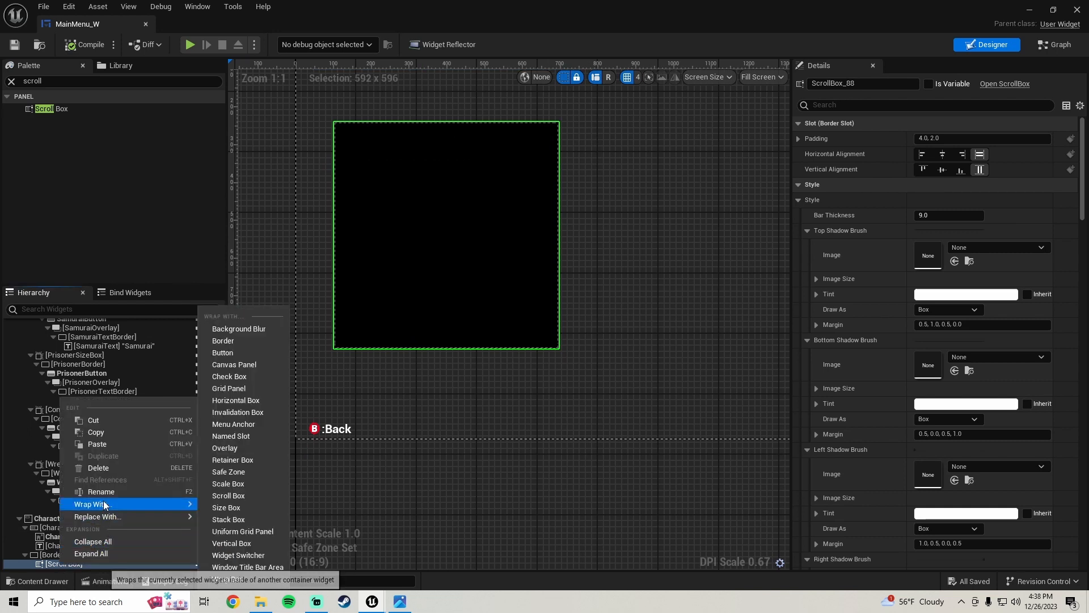
click(237, 342)
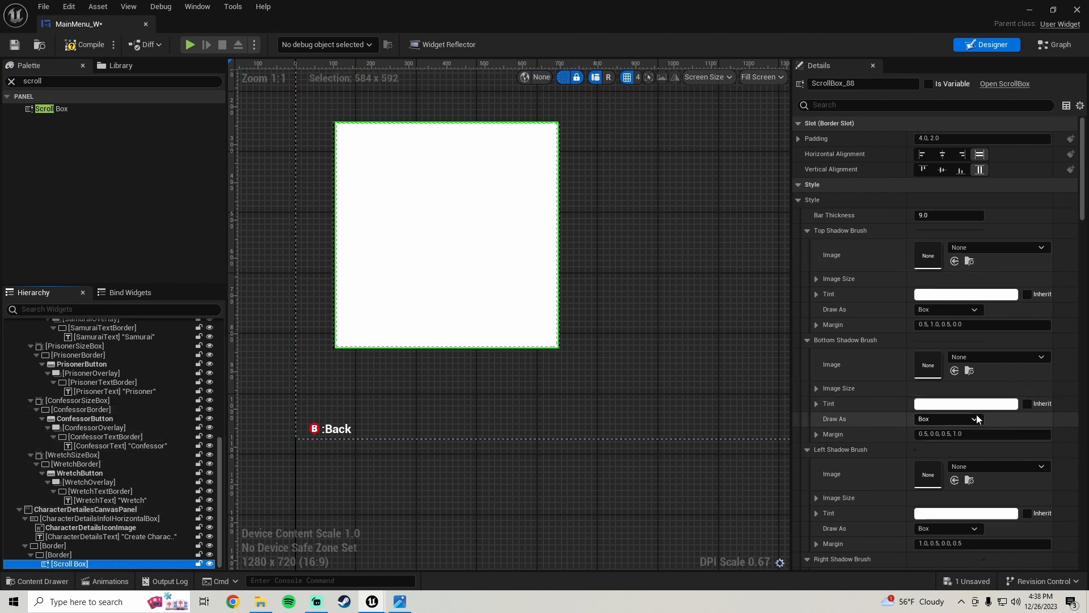
- Copy the Color and Opacity value of the GameLogoText widget
scroll(101, 402, up, 10)
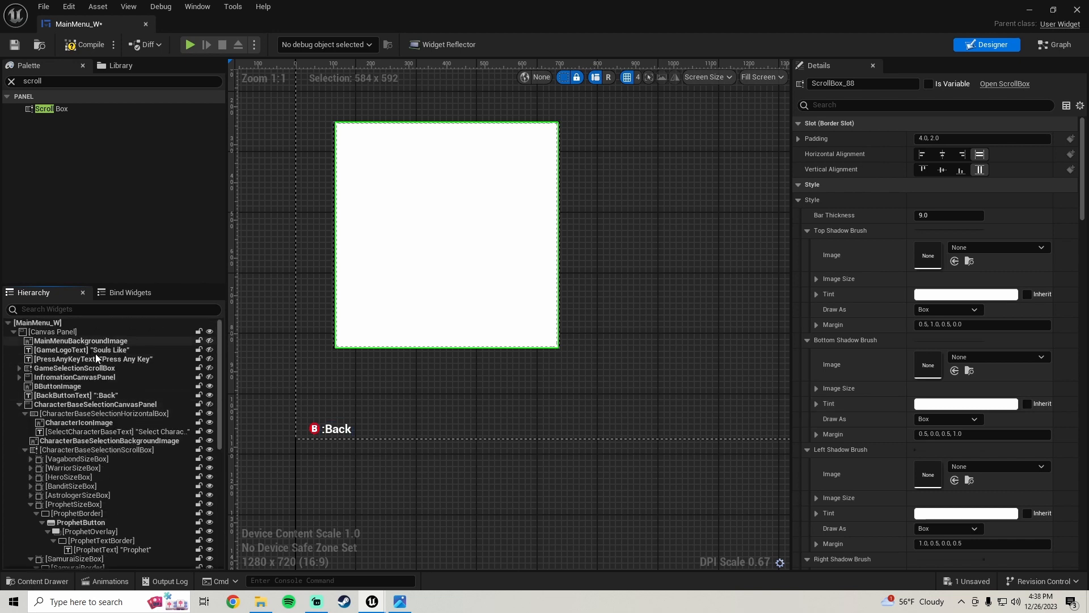
click(97, 351)
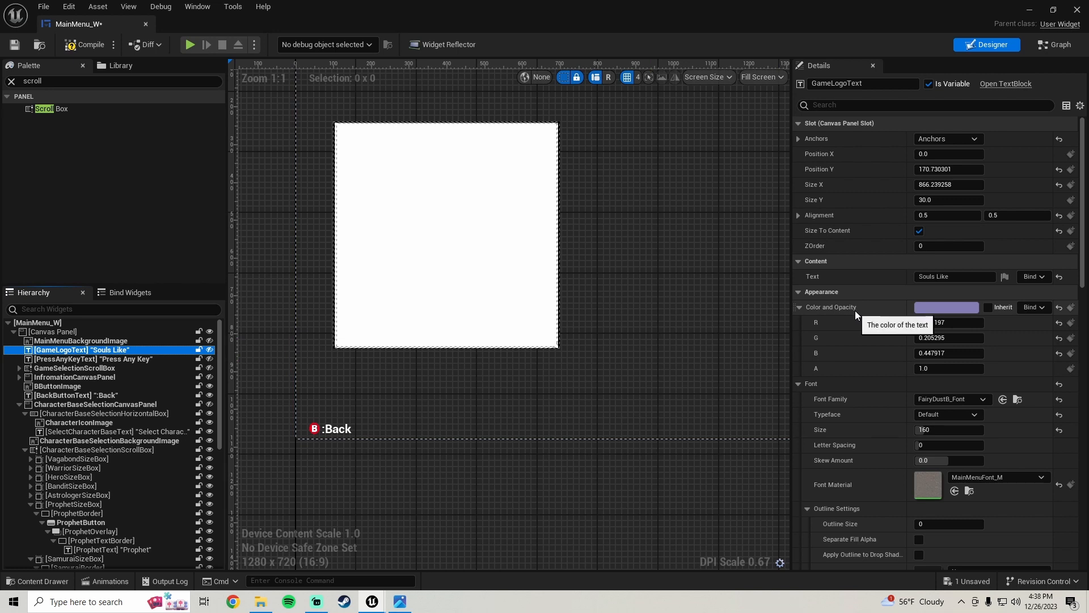
right_click(863, 310)
click(894, 370)
scroll(110, 448, down, 10)
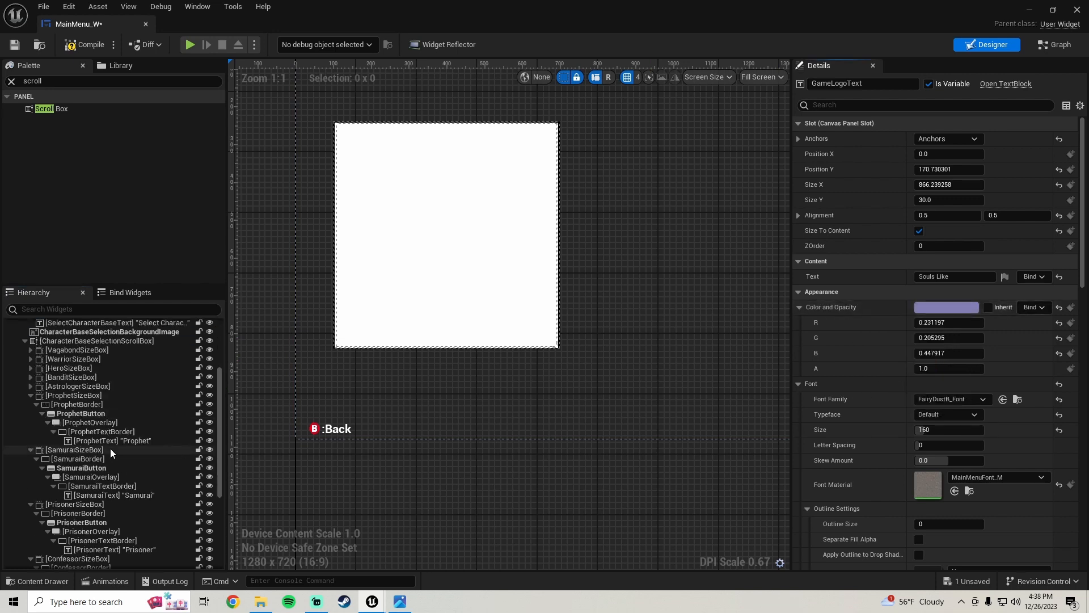
- Paste the copied purple colour into the inner border's brush tint
click(66, 555)
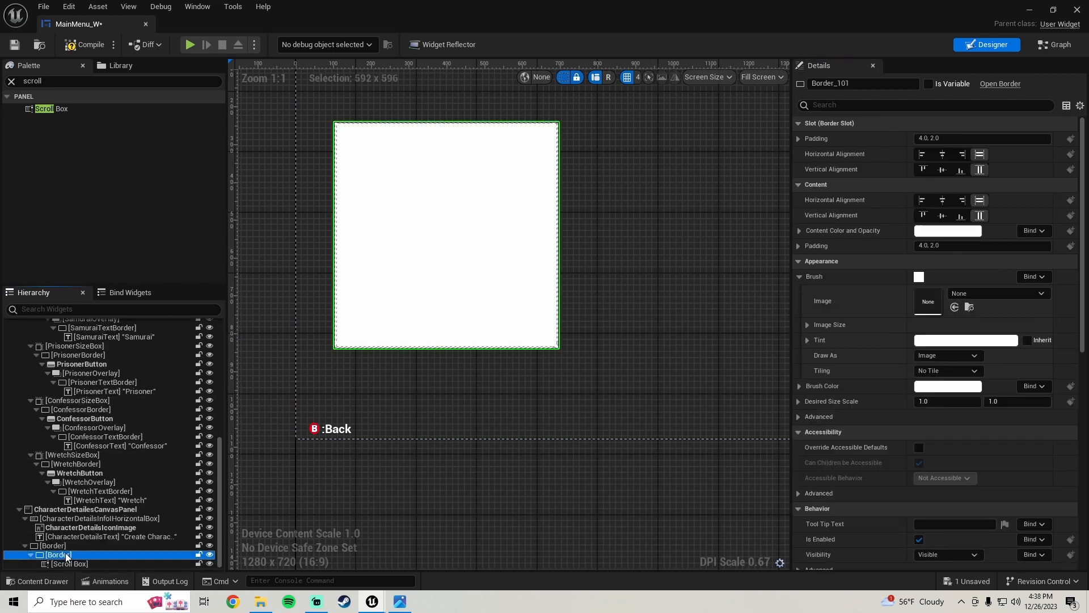
right_click(852, 338)
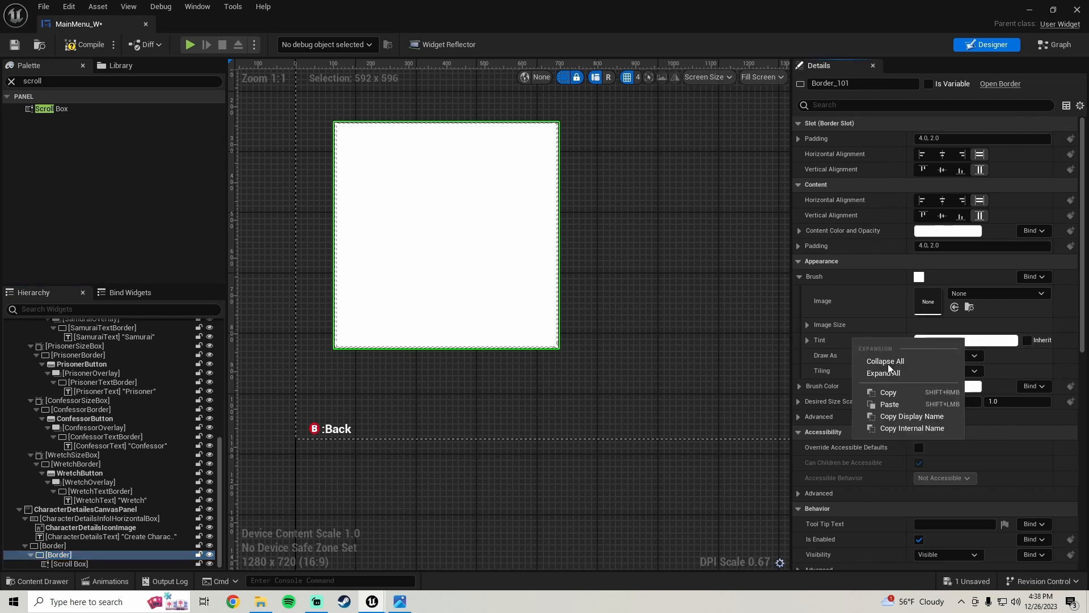
click(889, 404)
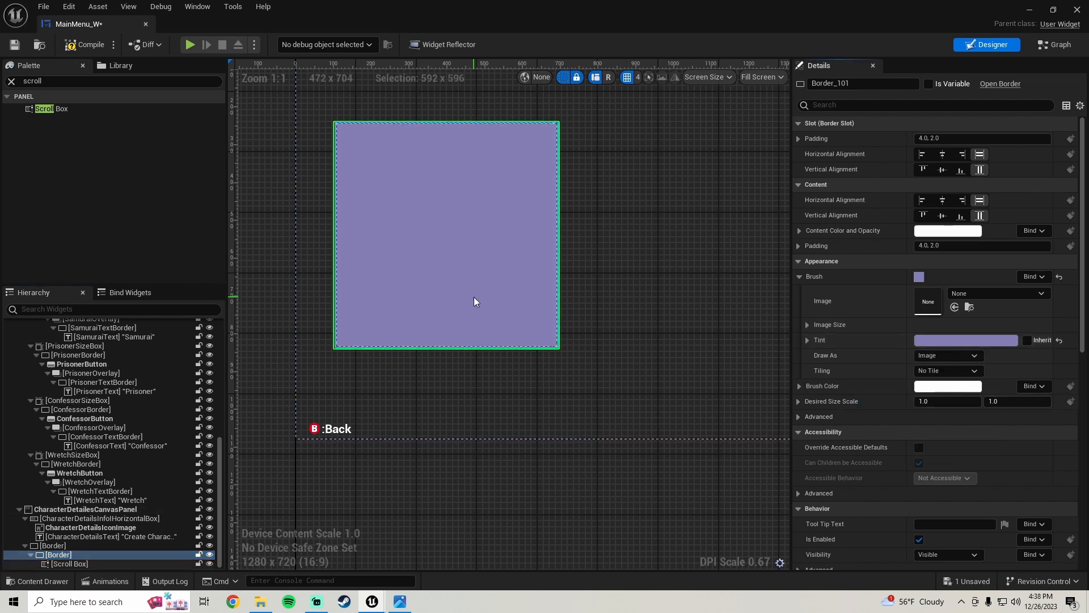
- Try the copied purple colour as the outer border's Content Color and Opacity
click(63, 546)
click(63, 558)
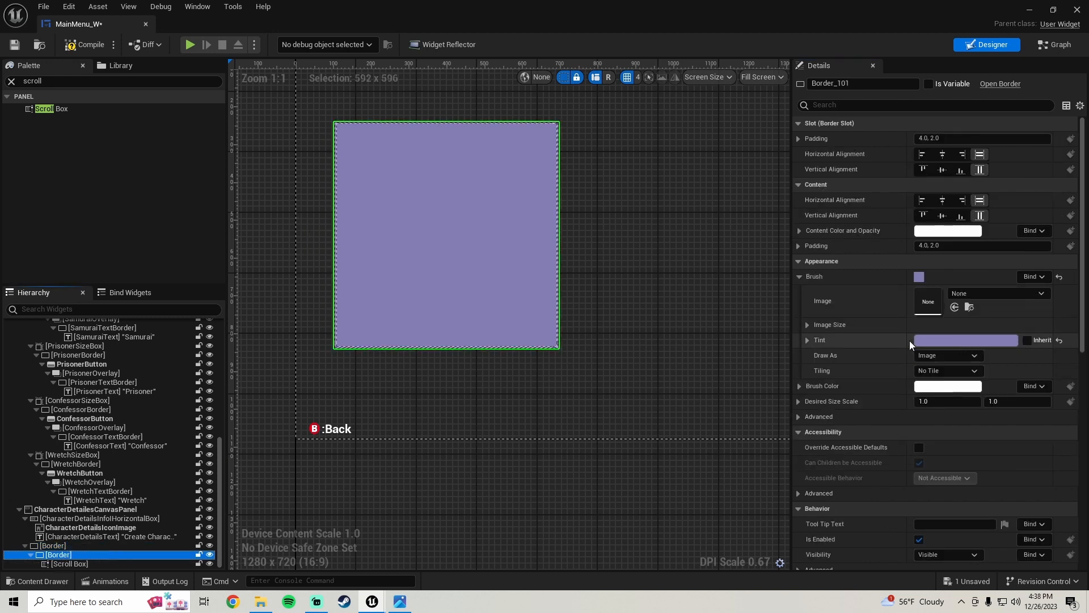
click(56, 546)
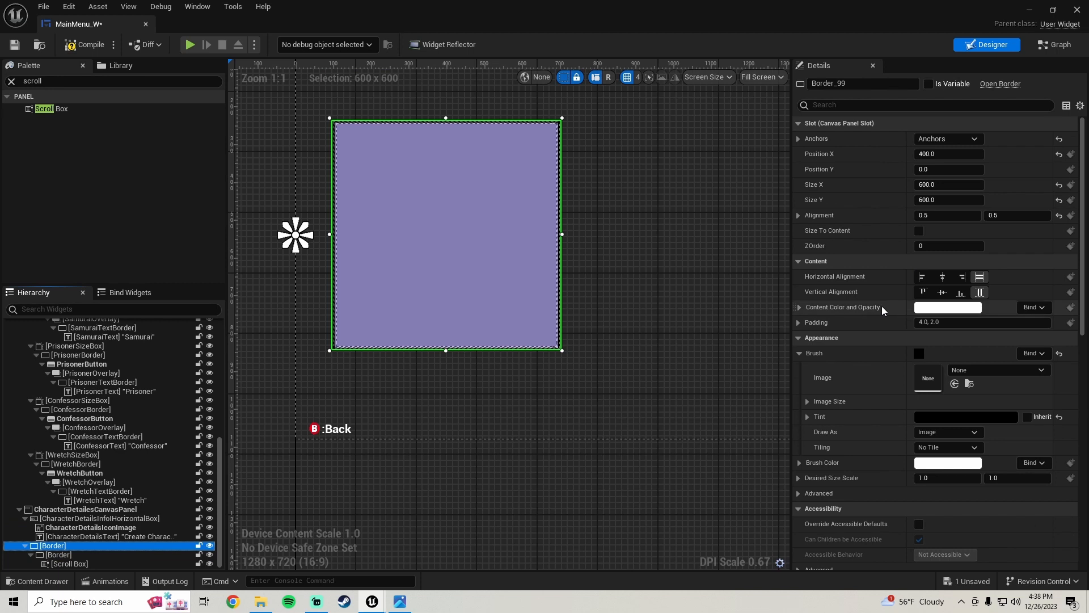
right_click(882, 307)
click(914, 370)
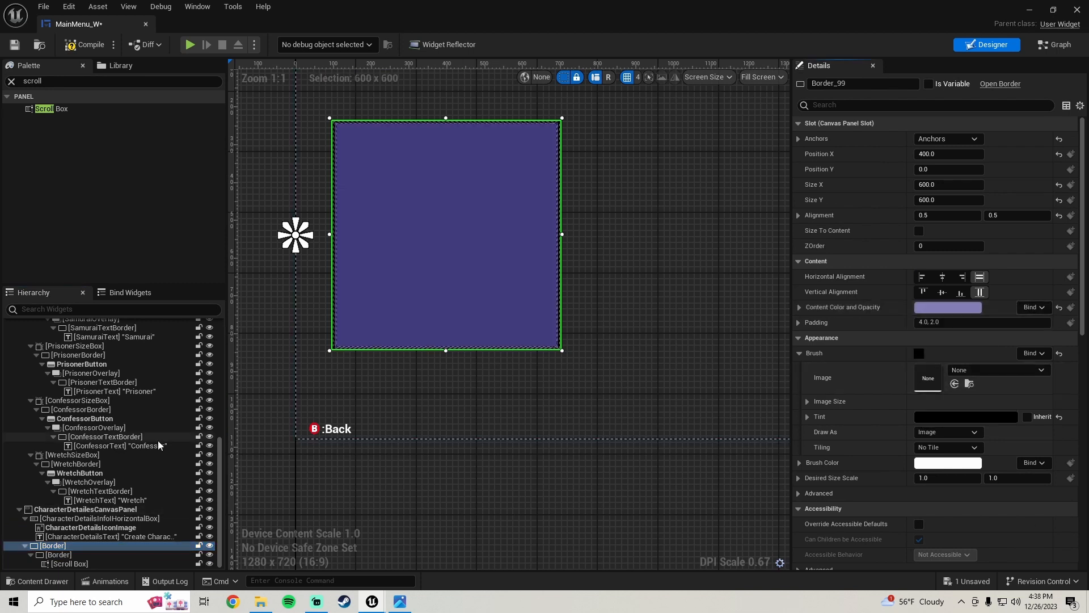
- Set the inner border's brush tint to black with the Color Picker
click(59, 554)
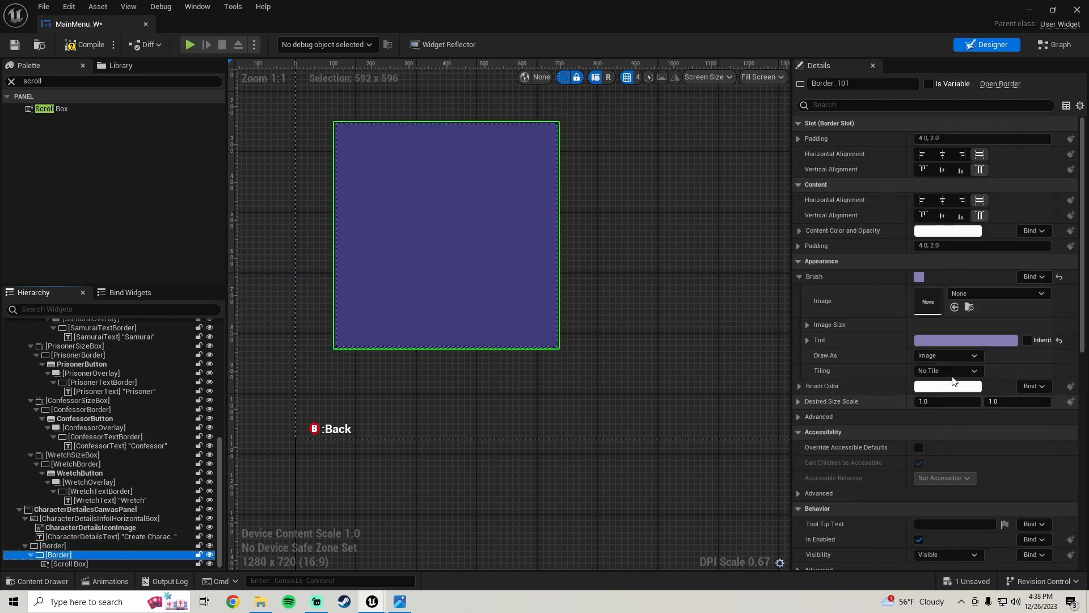
click(969, 344)
drag(883, 352, 884, 441)
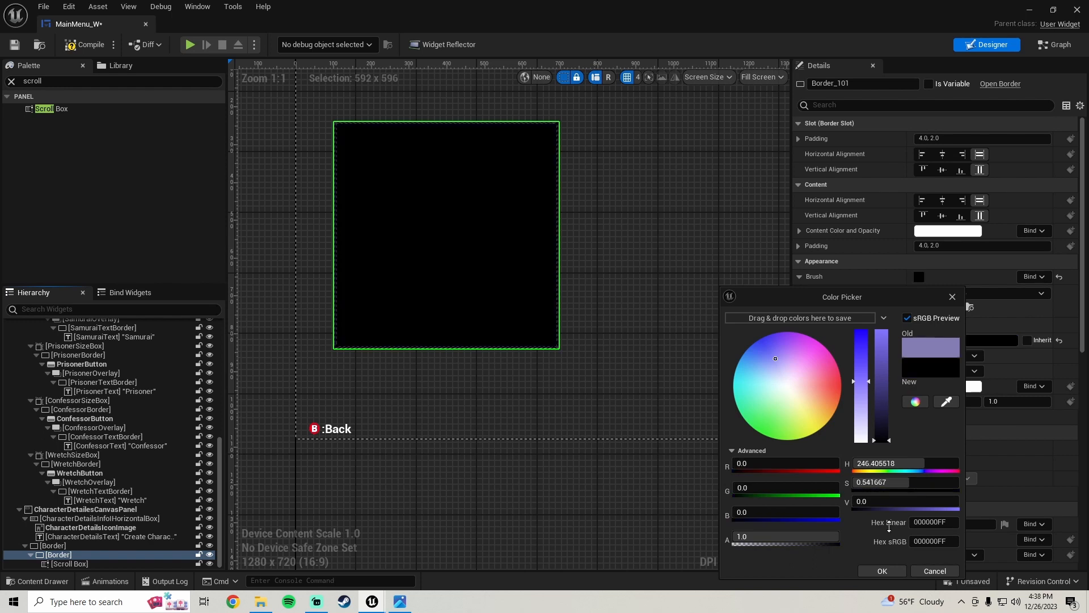
click(881, 573)
- Inspect the border edges in the designer, then play the level to check the details area on the Create Character screen
click(311, 215)
scroll(315, 216, up, 4)
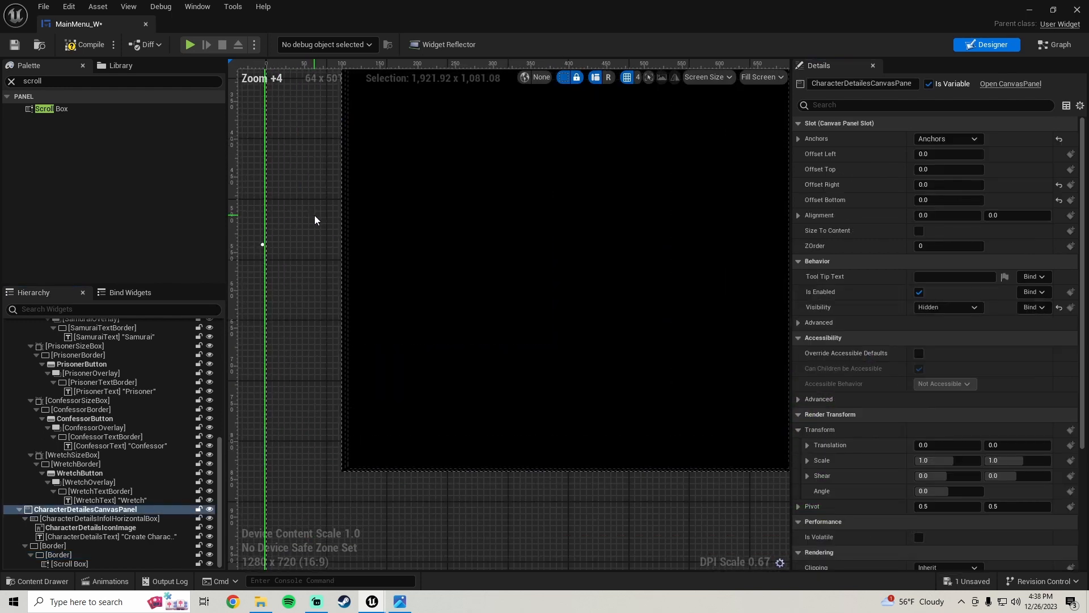
scroll(329, 441, up, 1)
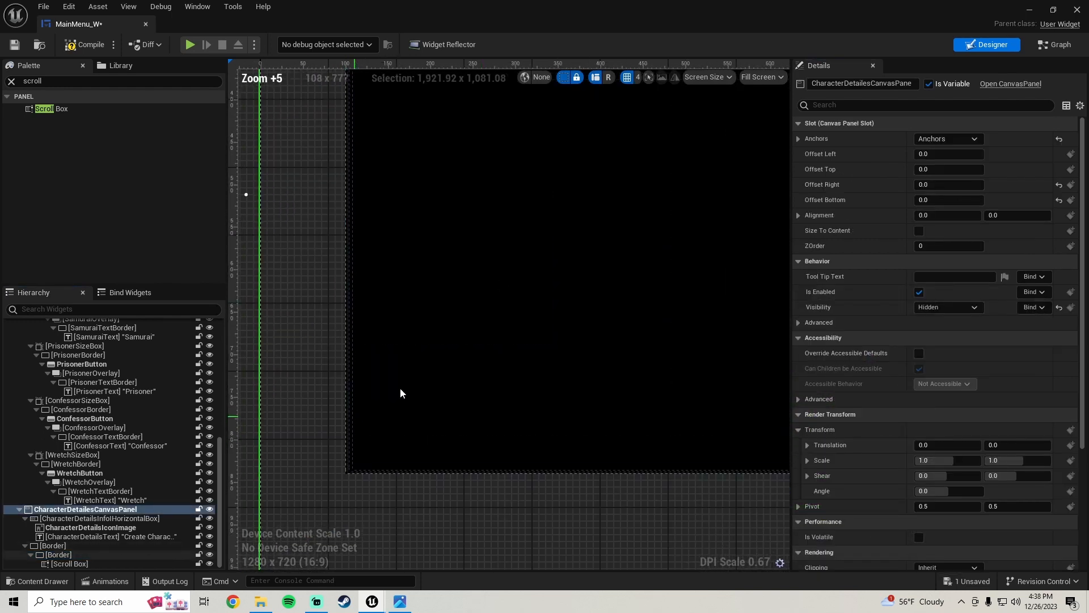
right_drag(400, 393, 594, 265)
scroll(470, 302, down, 3)
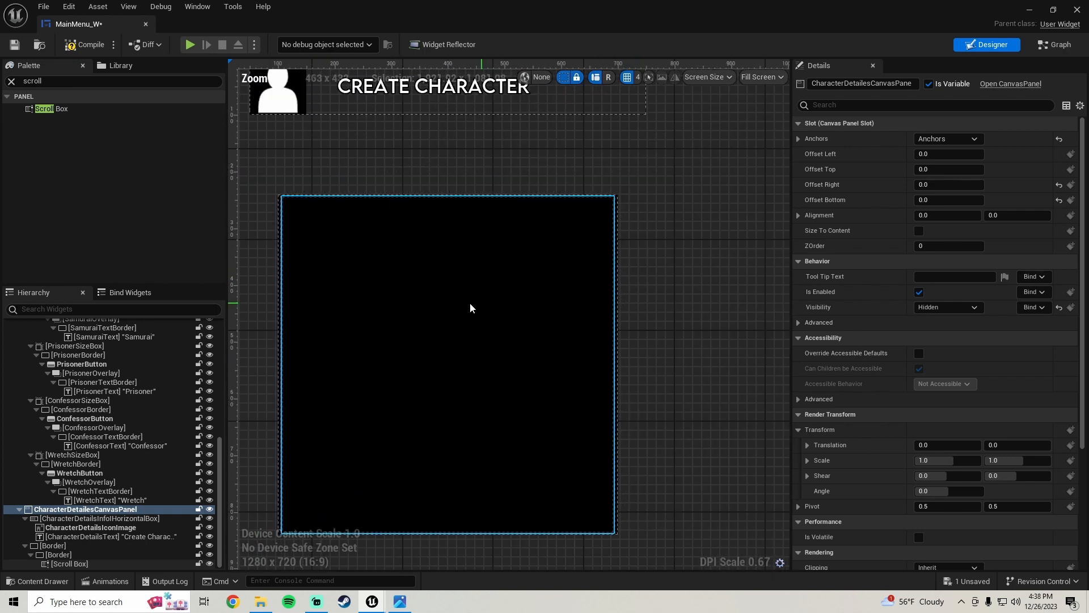
click(77, 546)
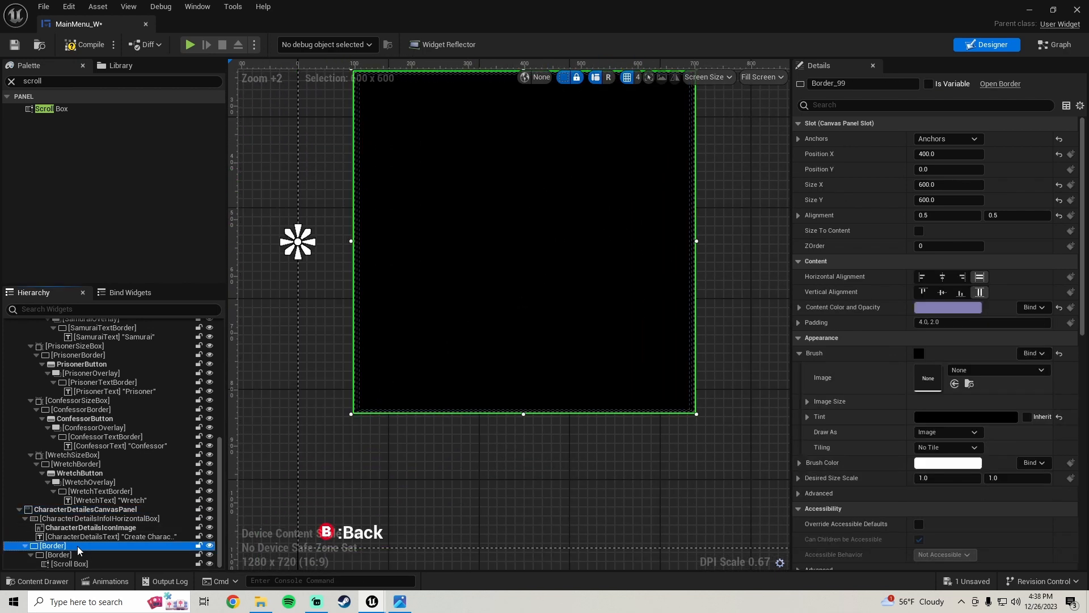
click(1030, 9)
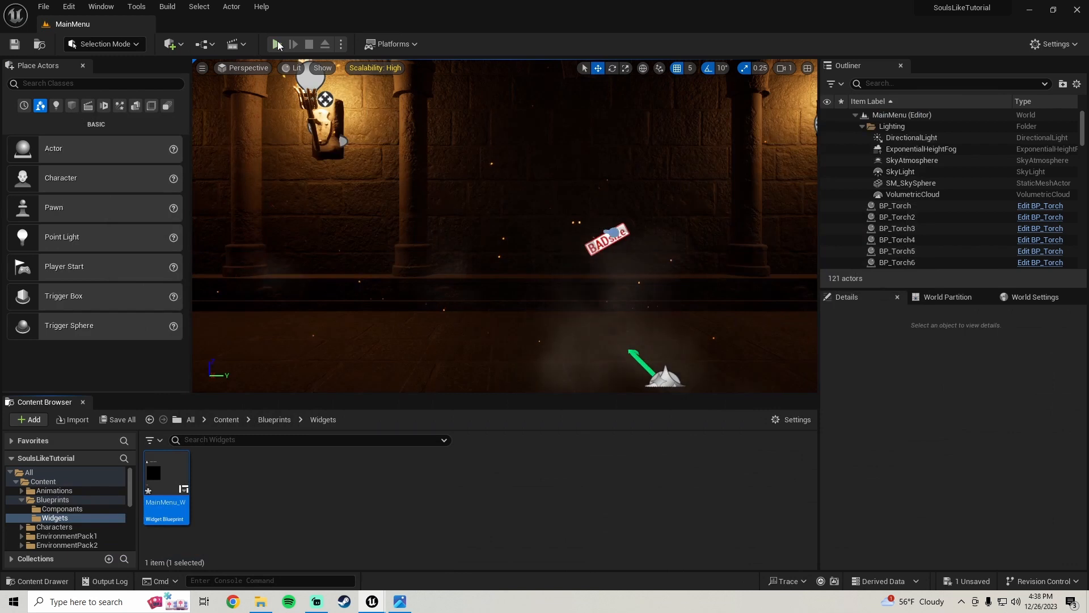
click(277, 44)
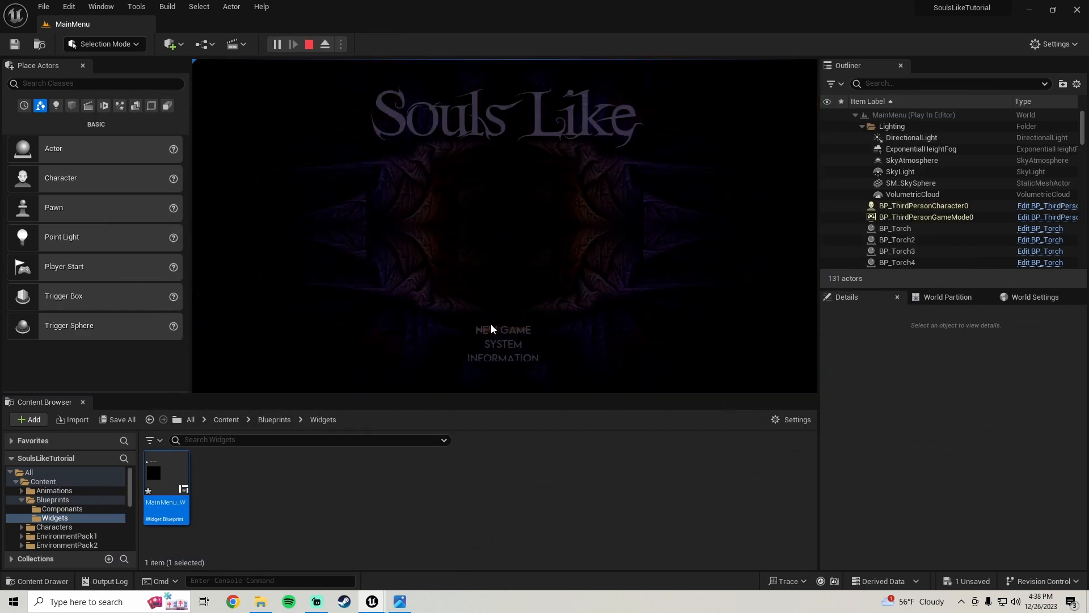
click(491, 328)
click(328, 179)
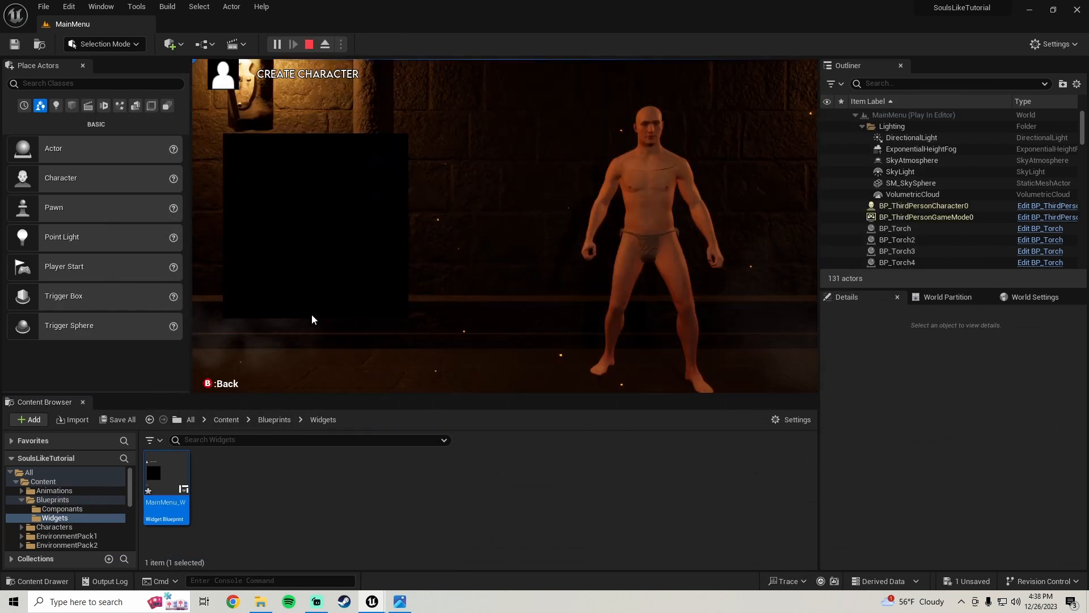
key(Escape)
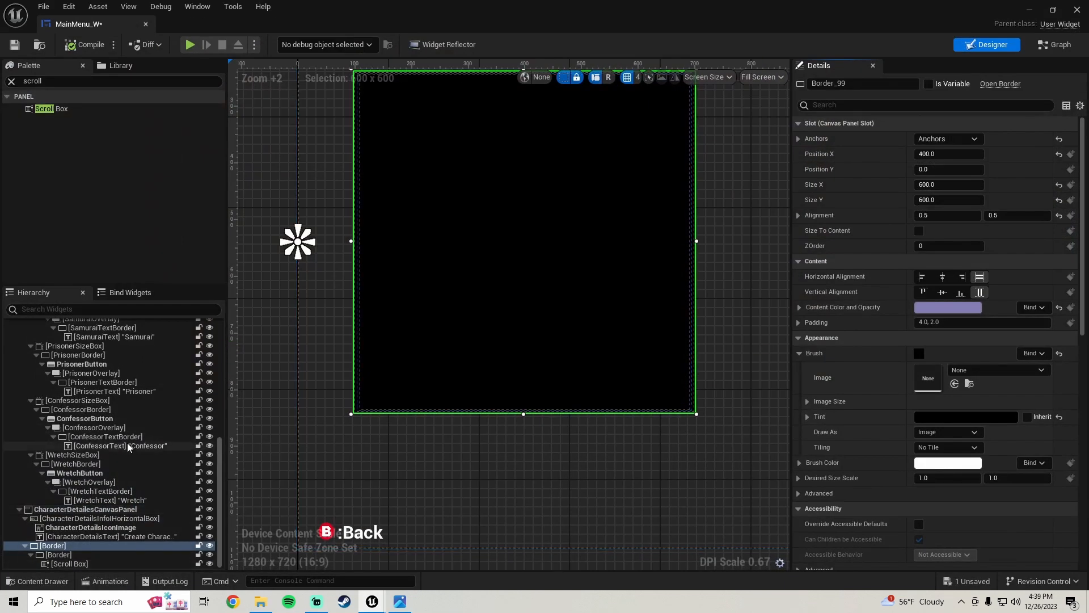
- Reset the outer border's Content Color and Opacity to default and paste the copied purple colour into its brush tint
click(1059, 307)
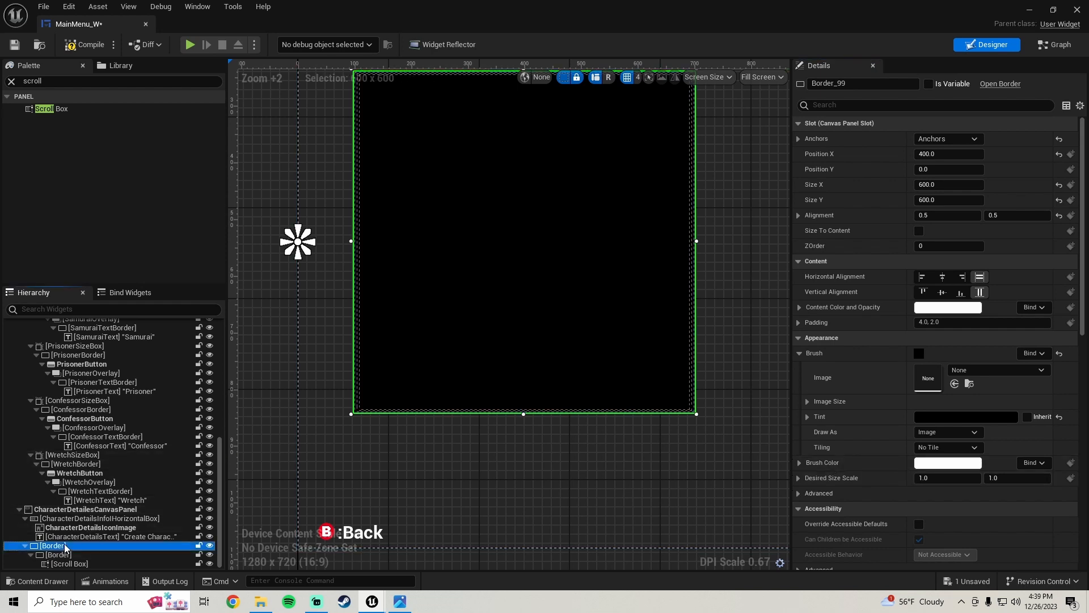
click(799, 463)
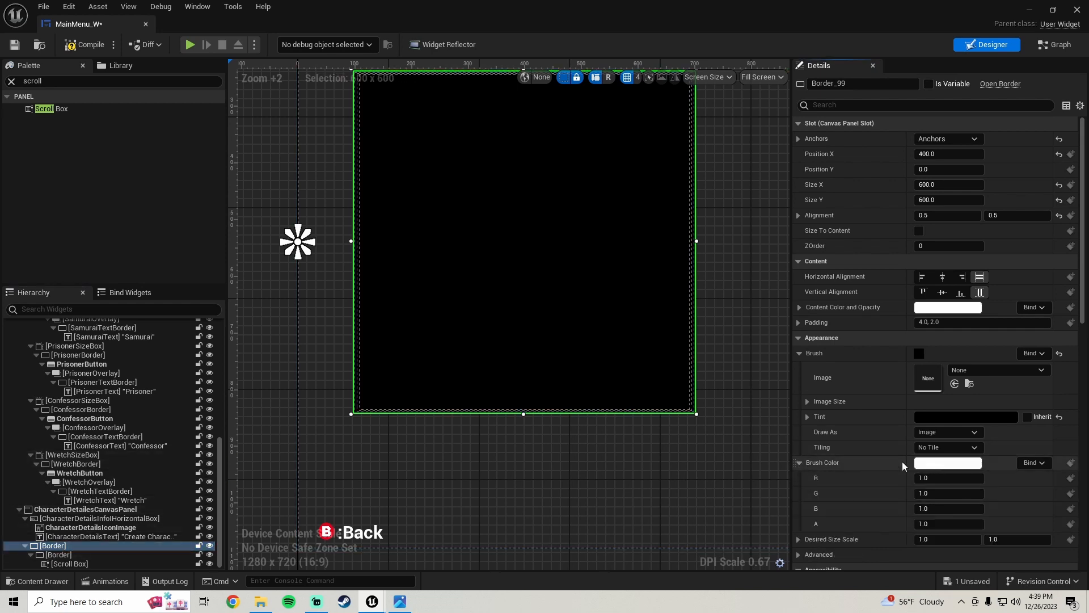
click(931, 420)
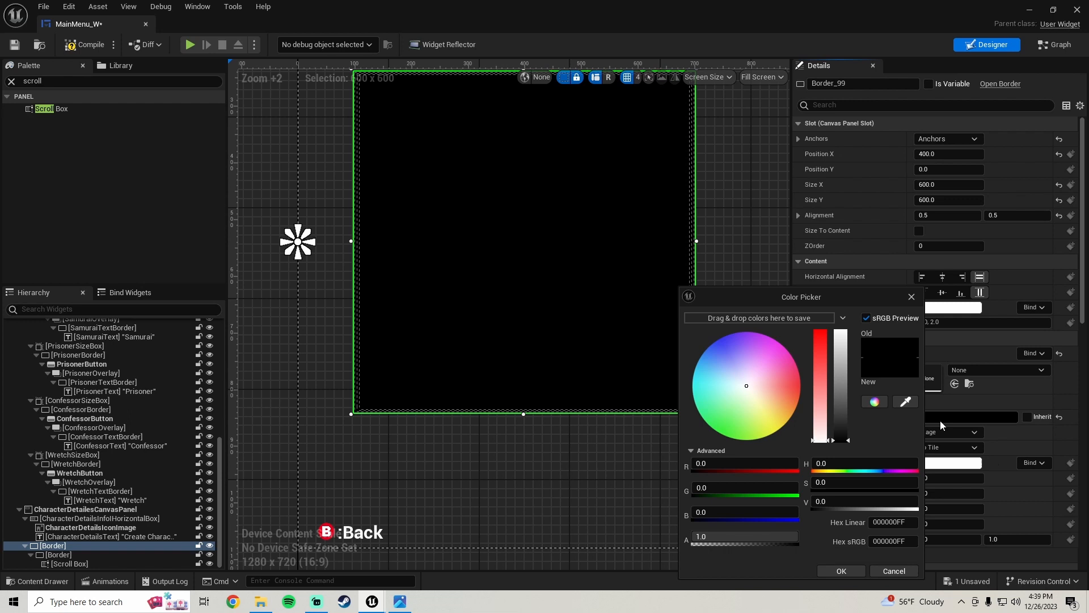
click(894, 571)
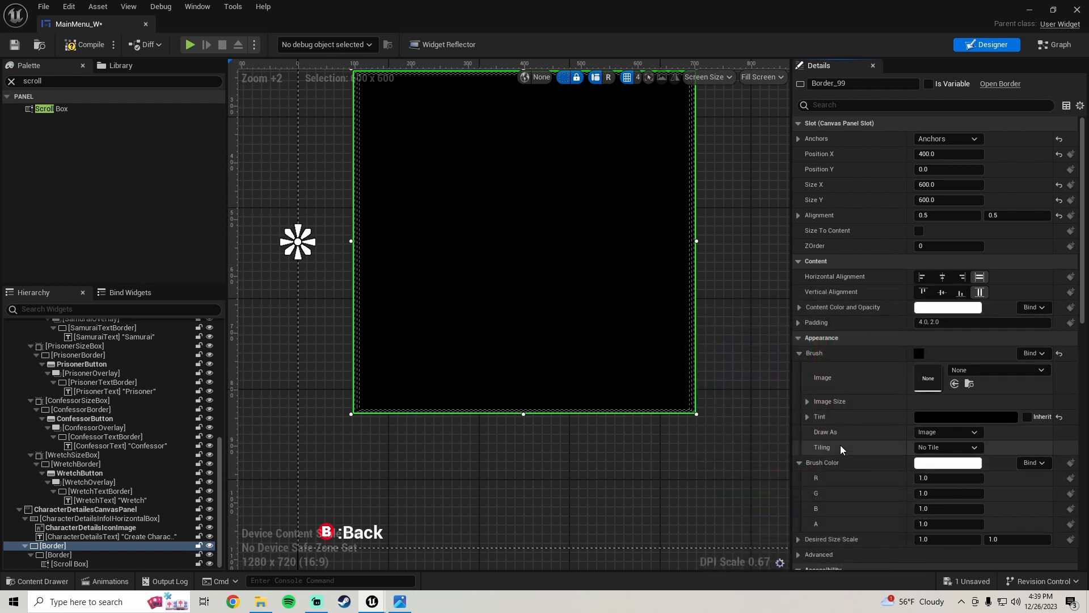
right_click(842, 420)
click(872, 489)
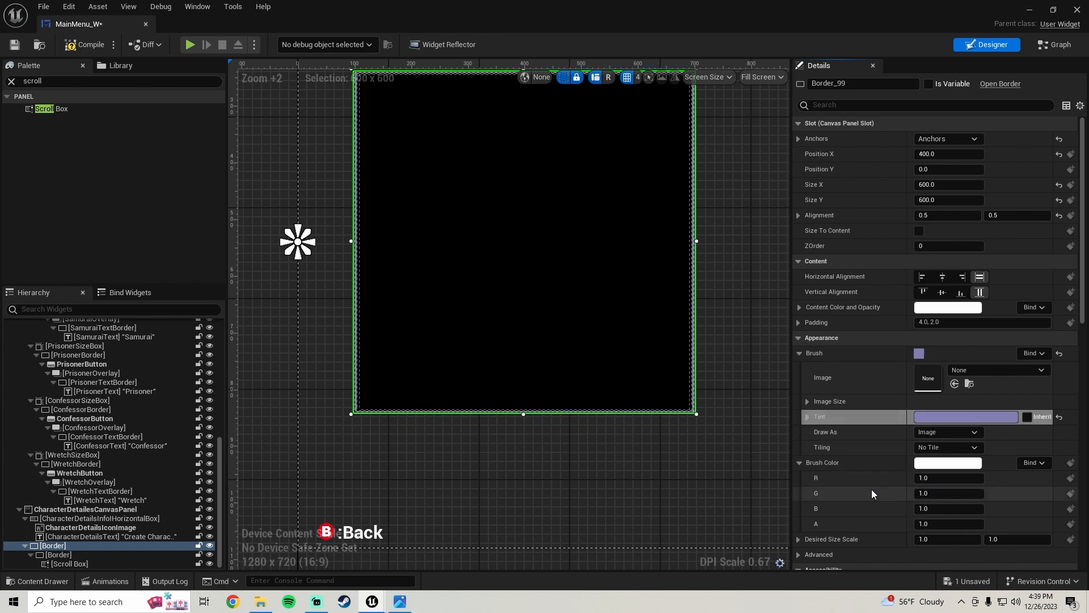
- Set the inner border's top and bottom slot padding to 4.0 and save the widget
scroll(366, 319, down, 3)
scroll(375, 319, up, 3)
right_drag(431, 322, 342, 334)
click(708, 267)
scroll(654, 284, down, 1)
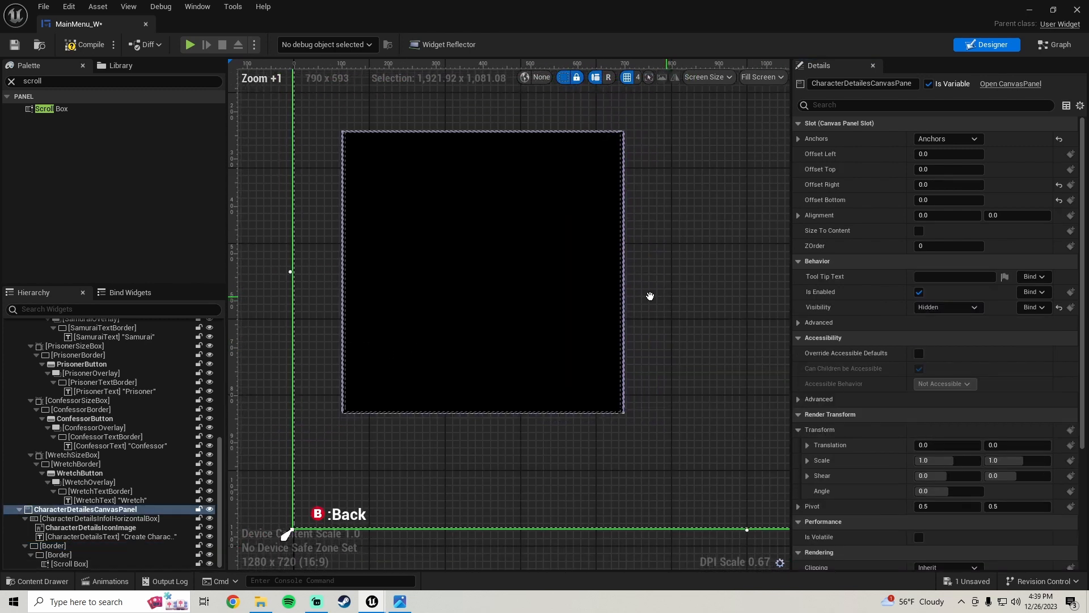
click(58, 555)
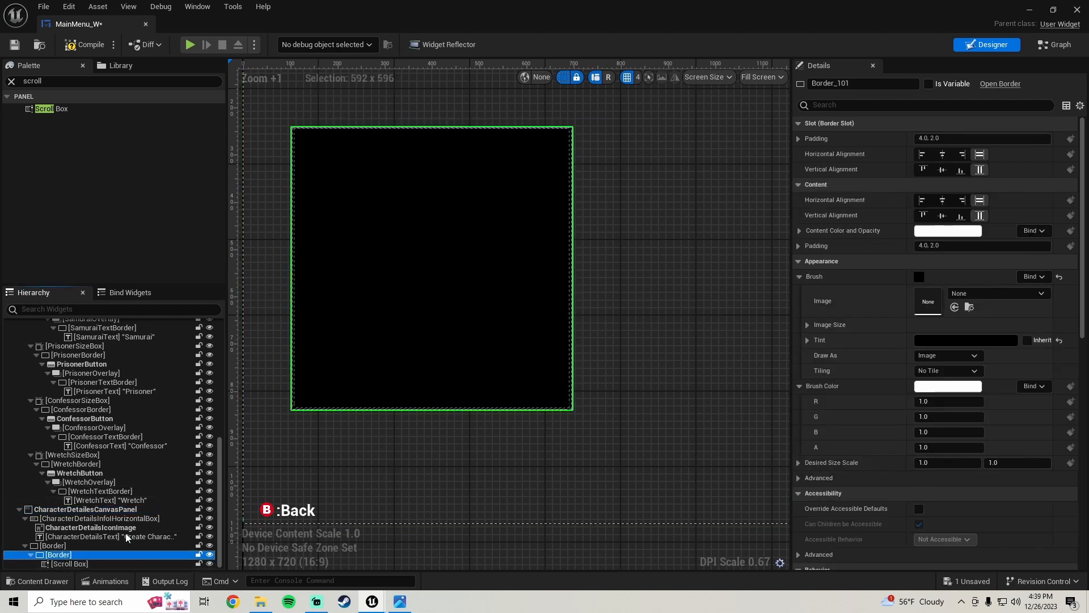
click(799, 140)
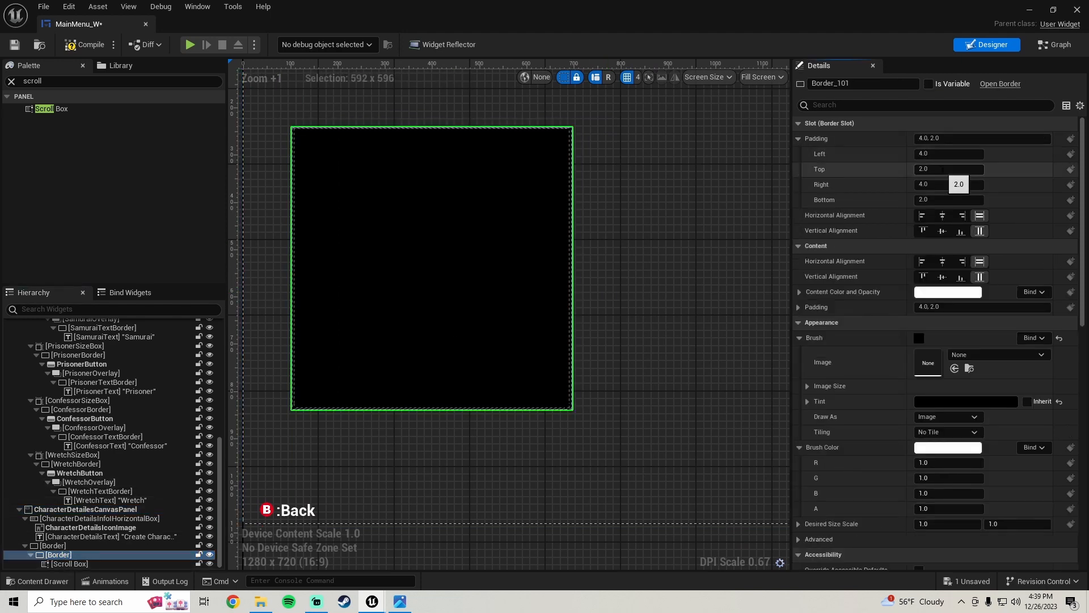
text(4)
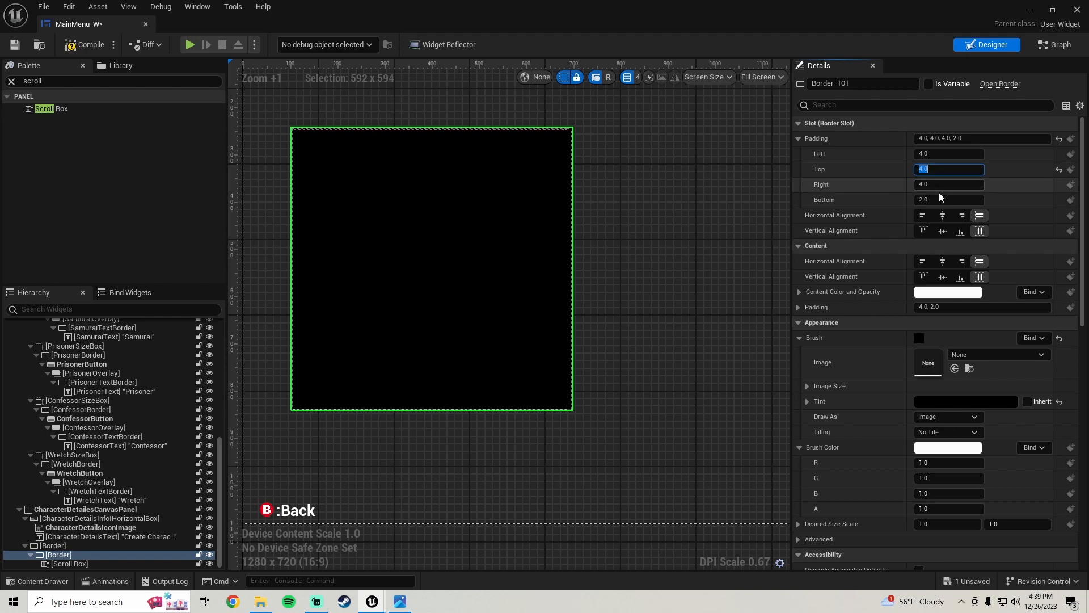
click(949, 199)
text(4)
key(Return)
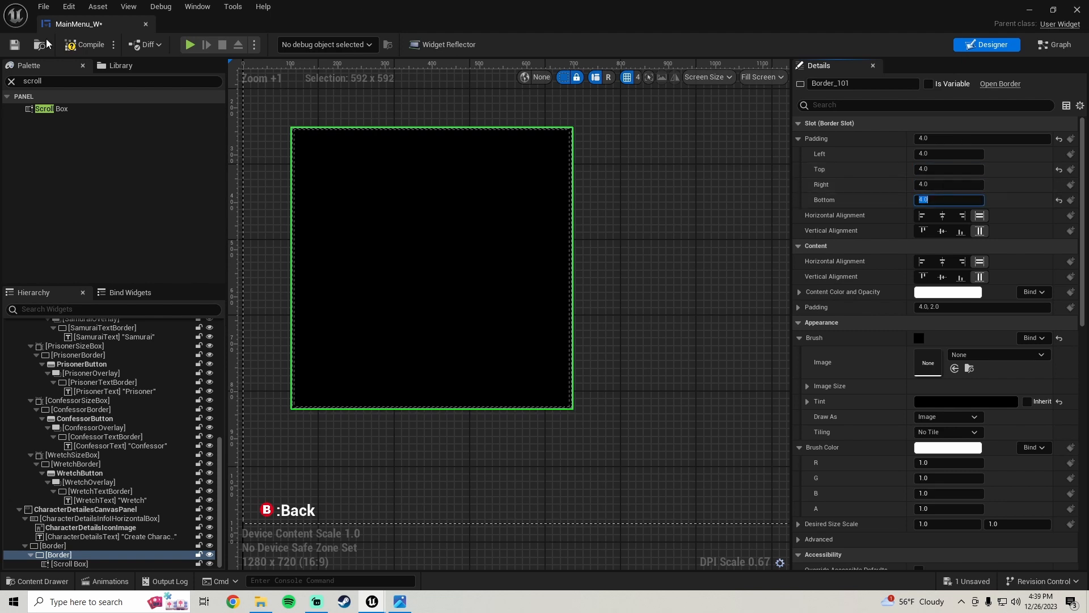
click(9, 50)
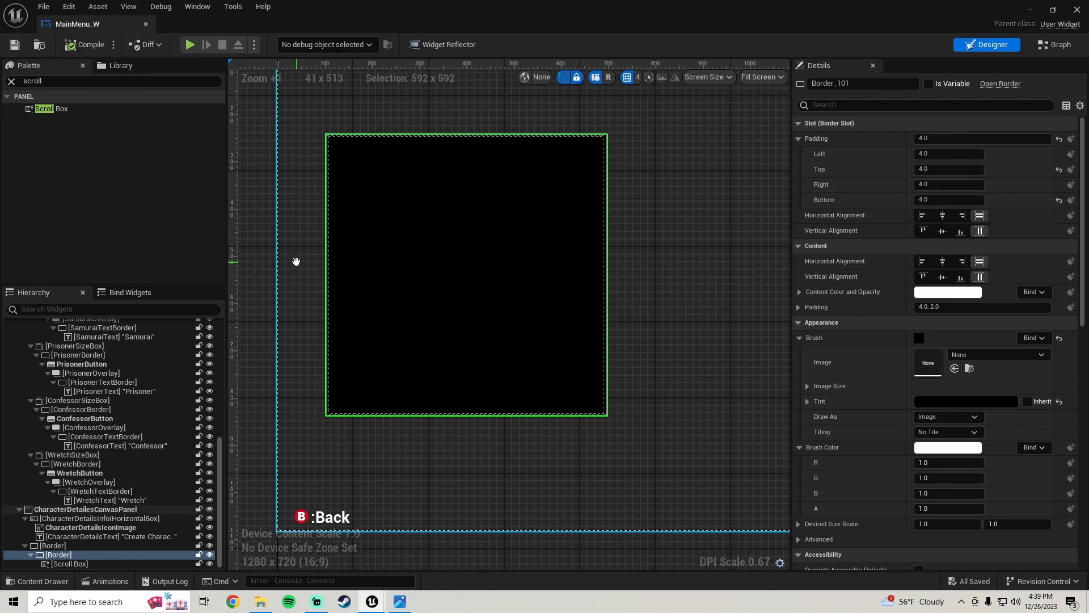
scroll(870, 322, down, 5)
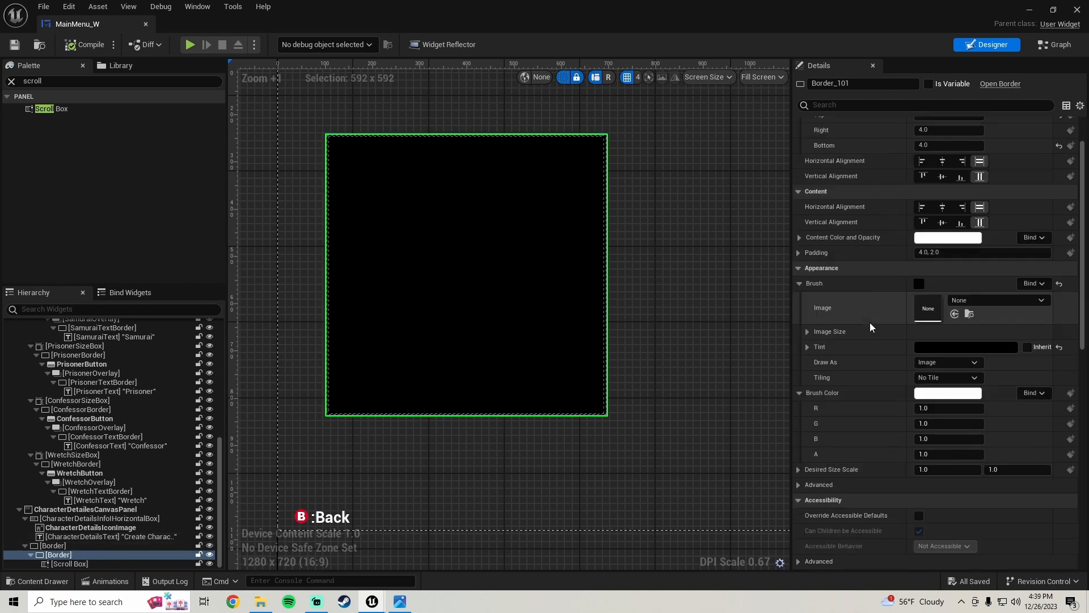
- Inspect the details area's border edge in the designer and check the reference hierarchy screenshot in Photos
click(649, 302)
scroll(644, 299, up, 8)
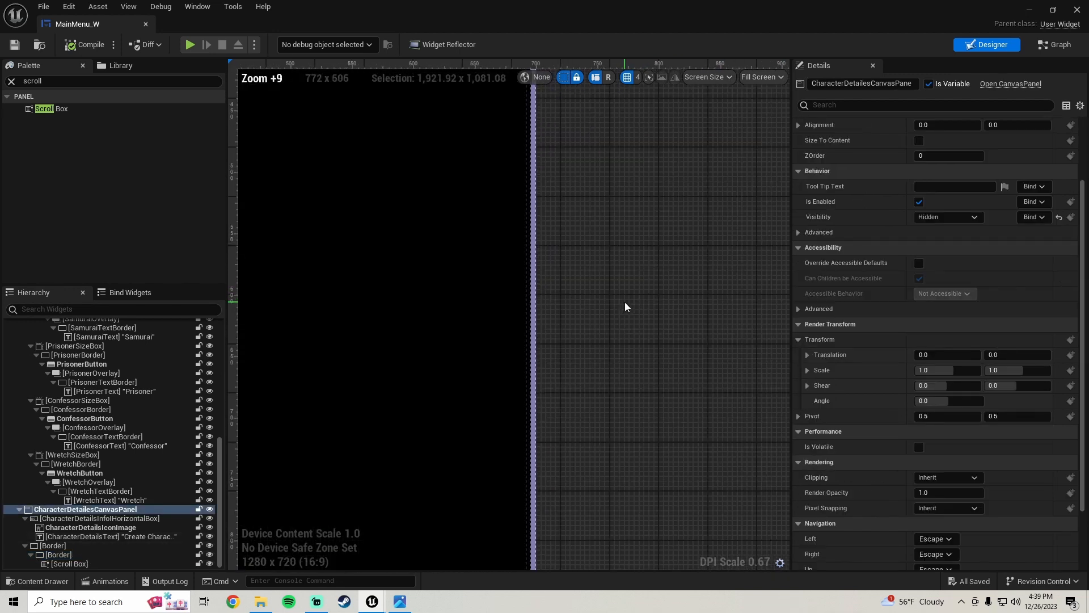
scroll(625, 304, down, 10)
right_drag(495, 298, 445, 314)
click(408, 600)
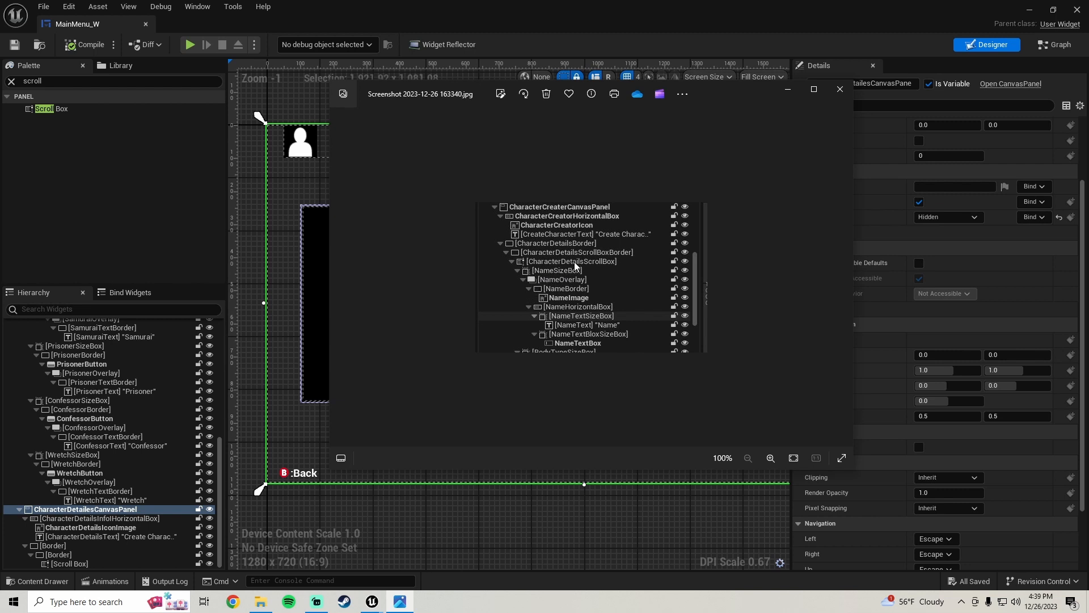
click(400, 602)
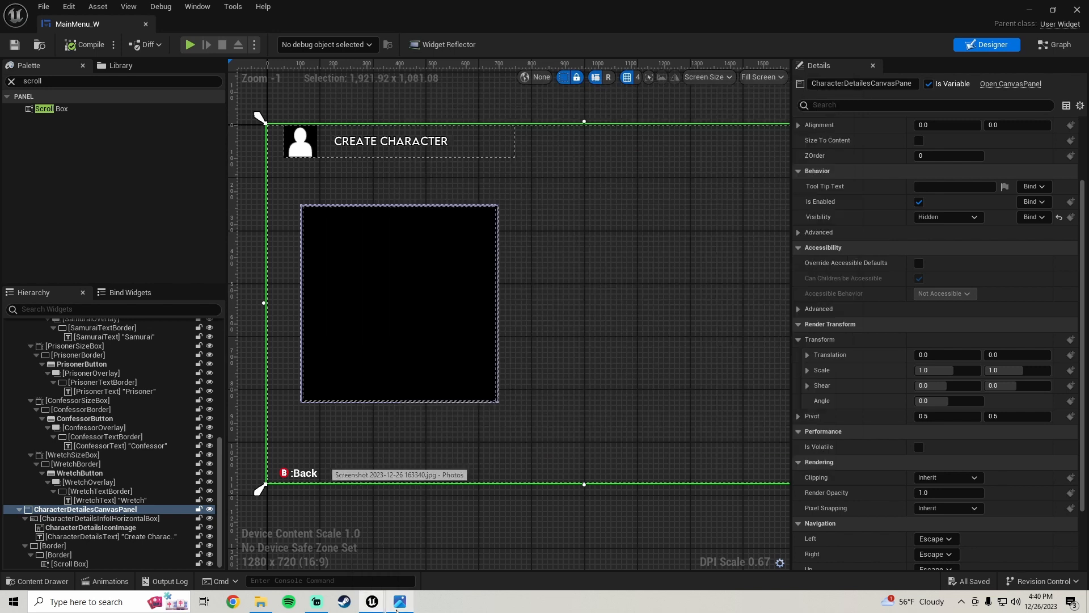
- Add a Size Box with a Height Override of 50 inside the details area's Scroll Box and save the widget
drag(51, 83, 1, 80)
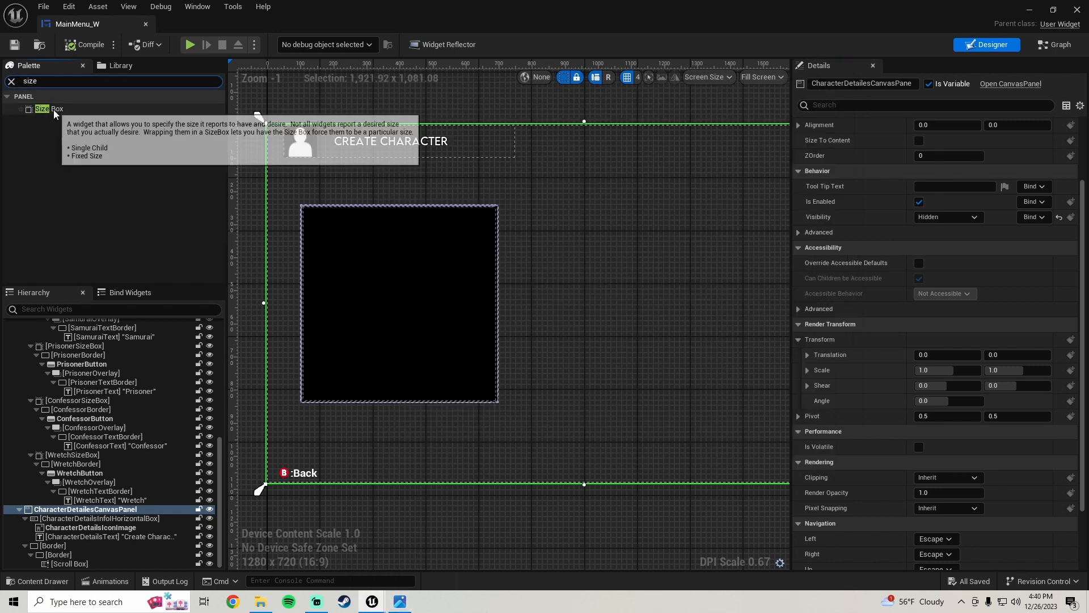
drag(53, 110, 79, 563)
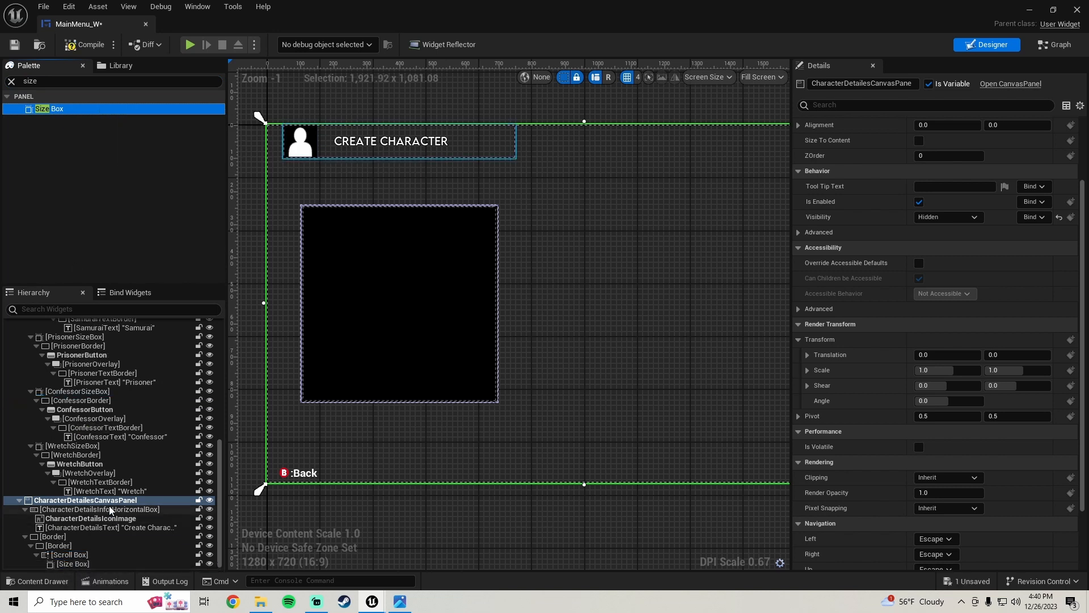
click(71, 563)
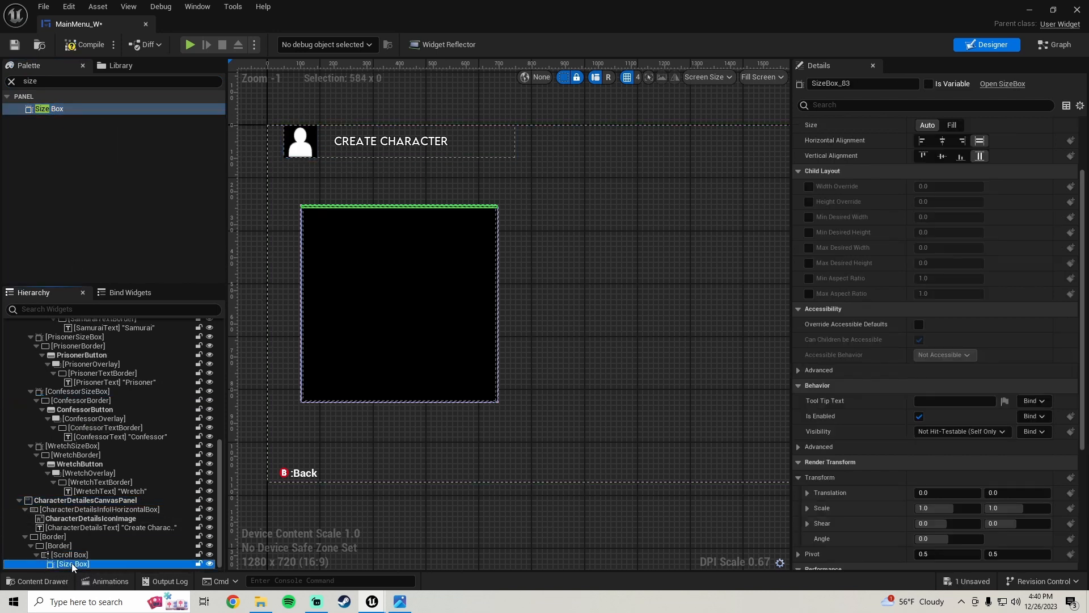
click(810, 202)
click(938, 204)
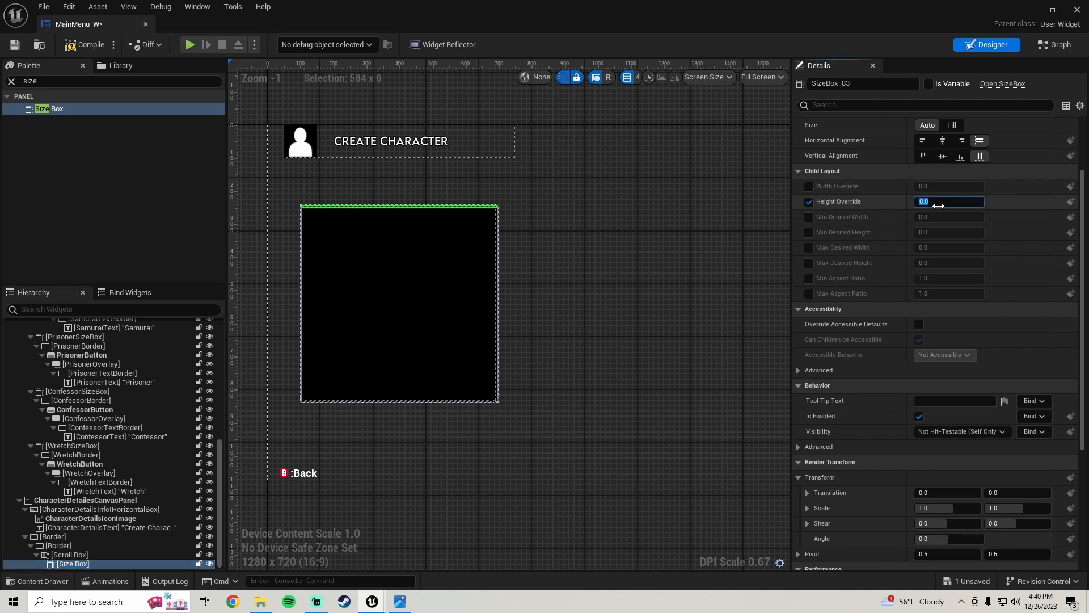
text(50)
key(Return)
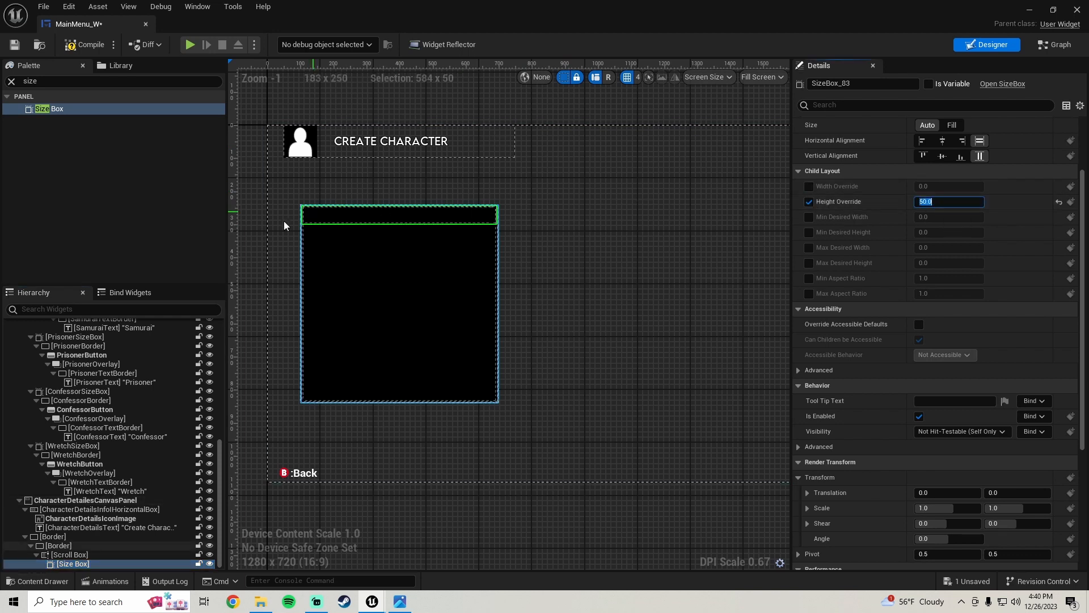
click(15, 44)
- Check the reference hierarchy and add an Overlay inside the new Size Box with Fill vertical alignment
key(alt+Tab)
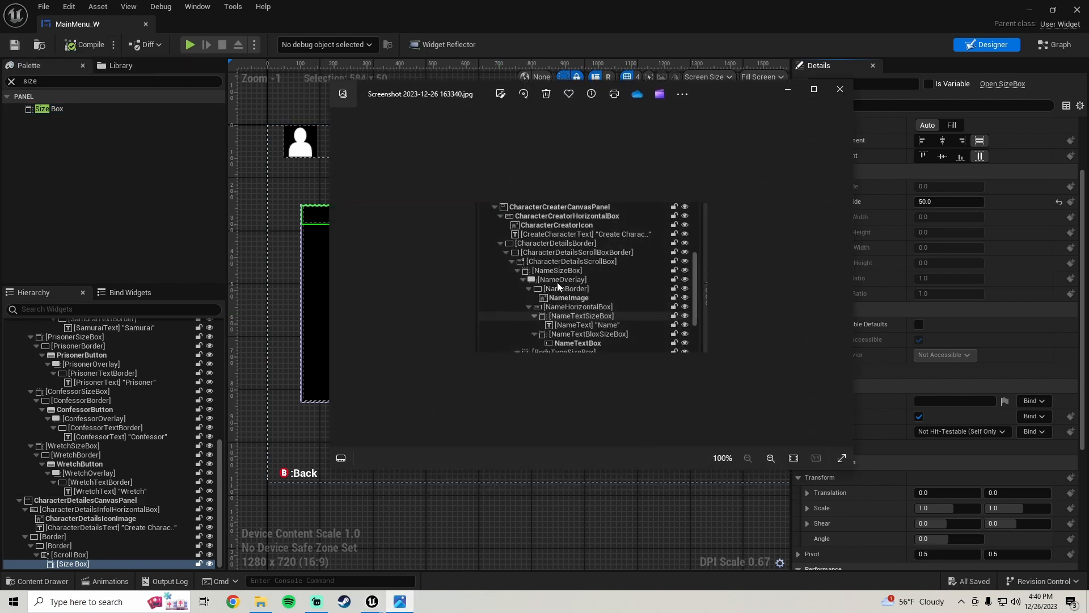
click(52, 82)
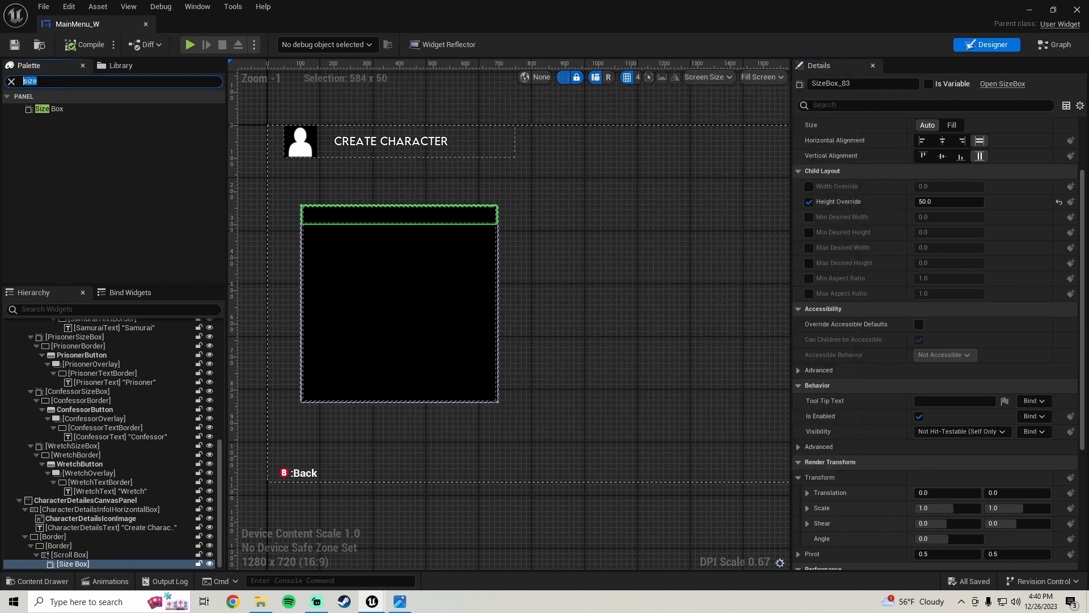
text(overl)
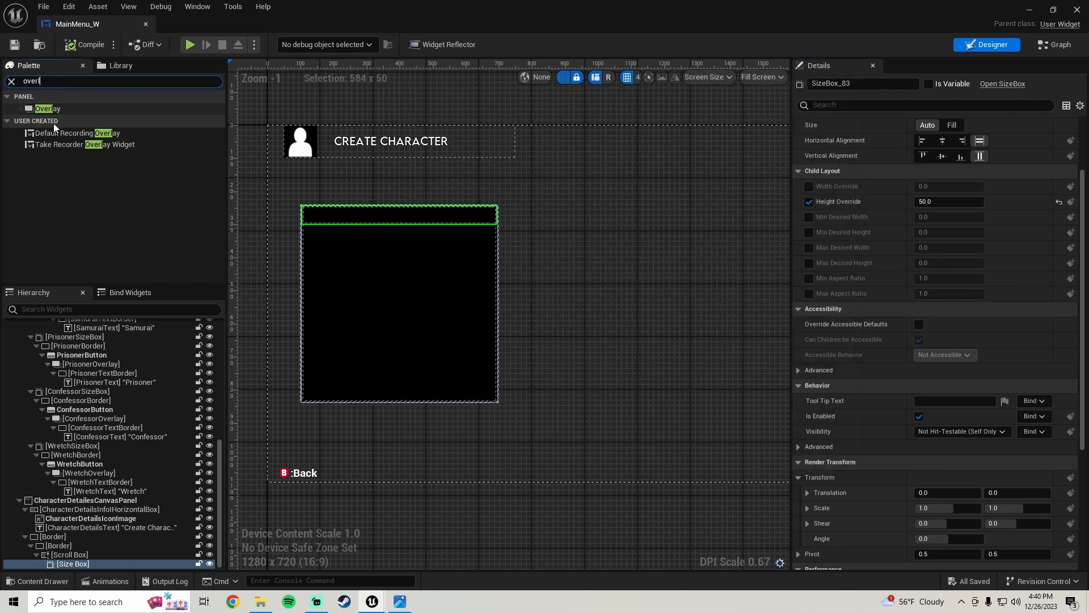
click(182, 109)
drag(181, 109, 76, 564)
click(76, 564)
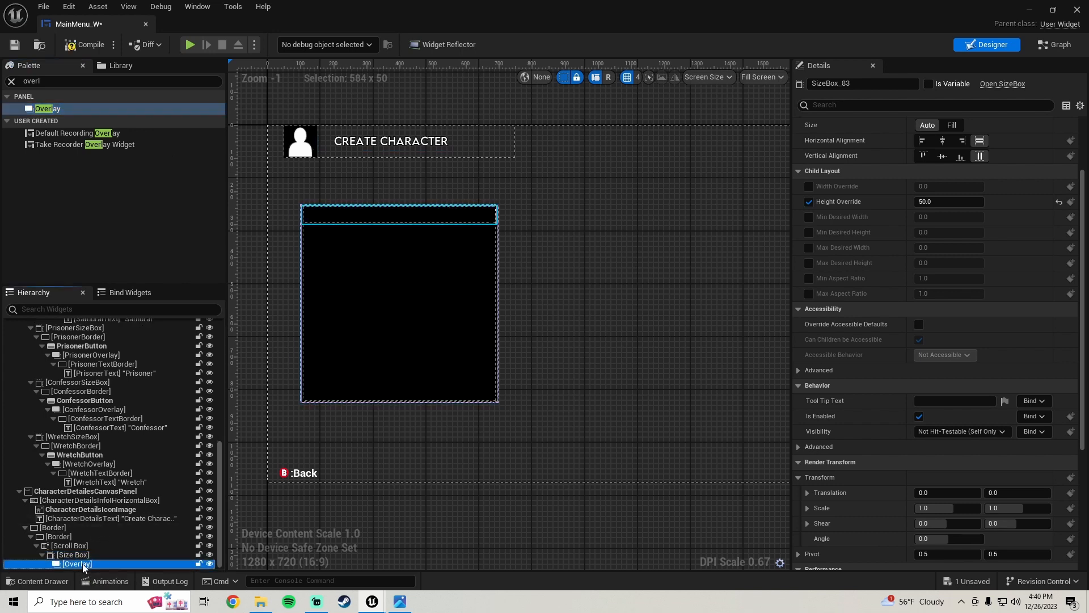
scroll(379, 206, up, 2)
scroll(420, 232, up, 1)
scroll(420, 231, down, 2)
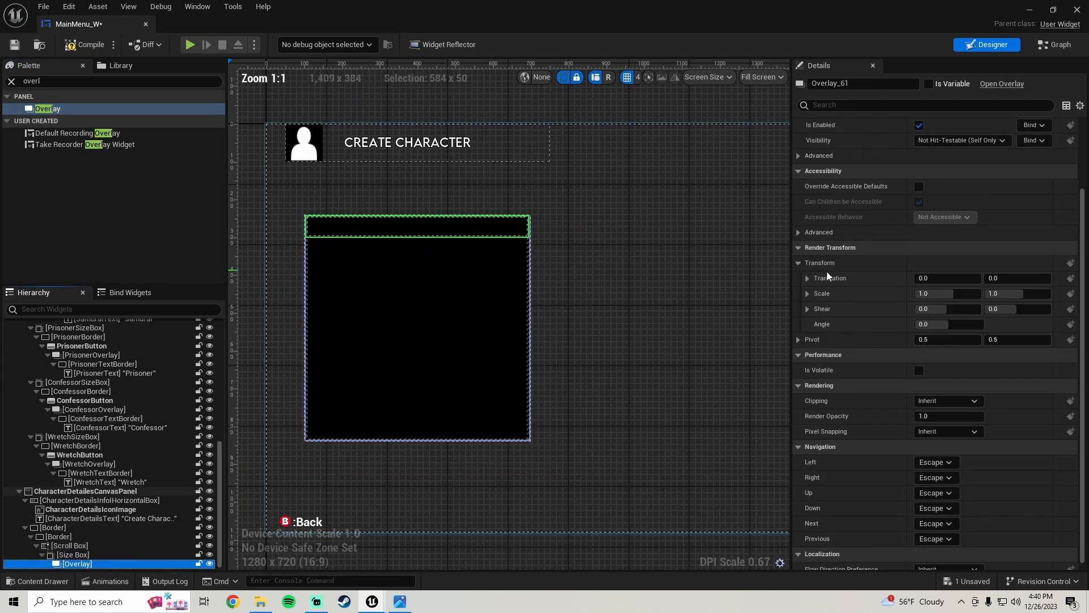
scroll(826, 271, up, 3)
click(980, 170)
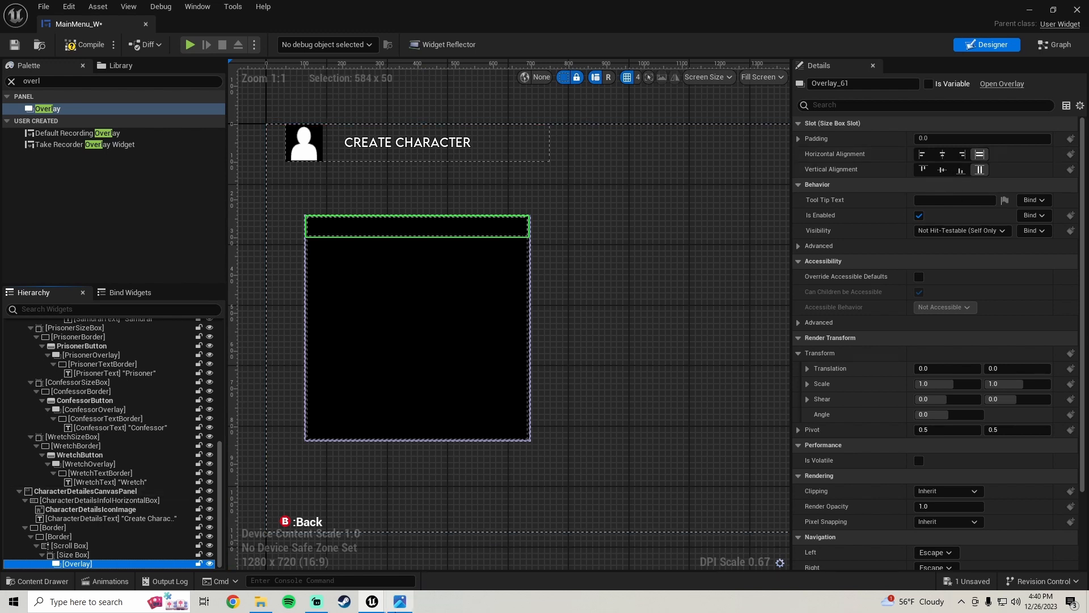
- Add an Image inside the new Overlay and set it to fill horizontally and vertically
click(400, 602)
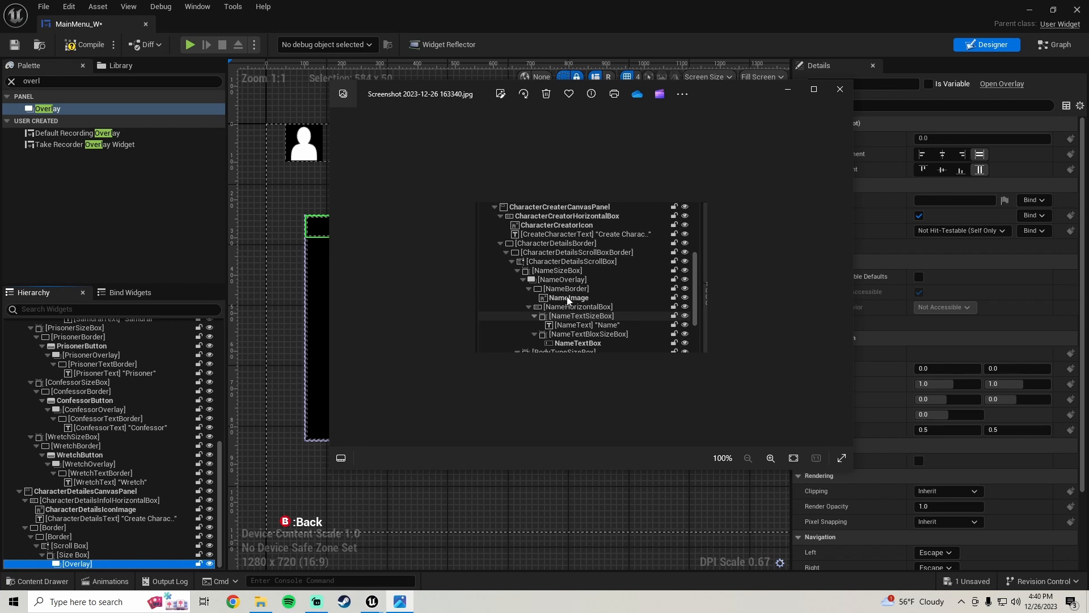
click(54, 84)
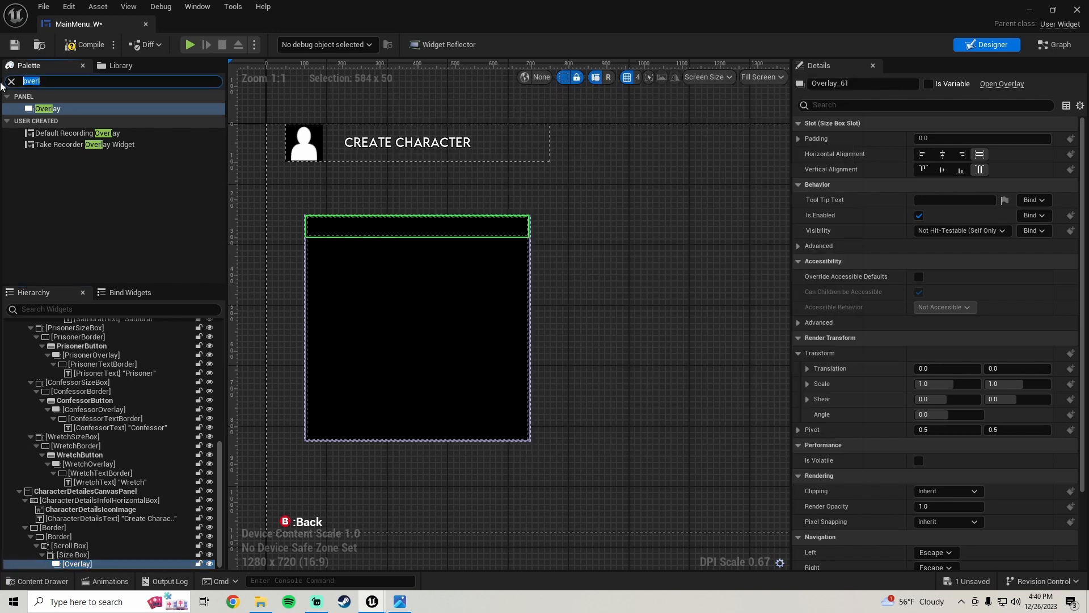
text(image)
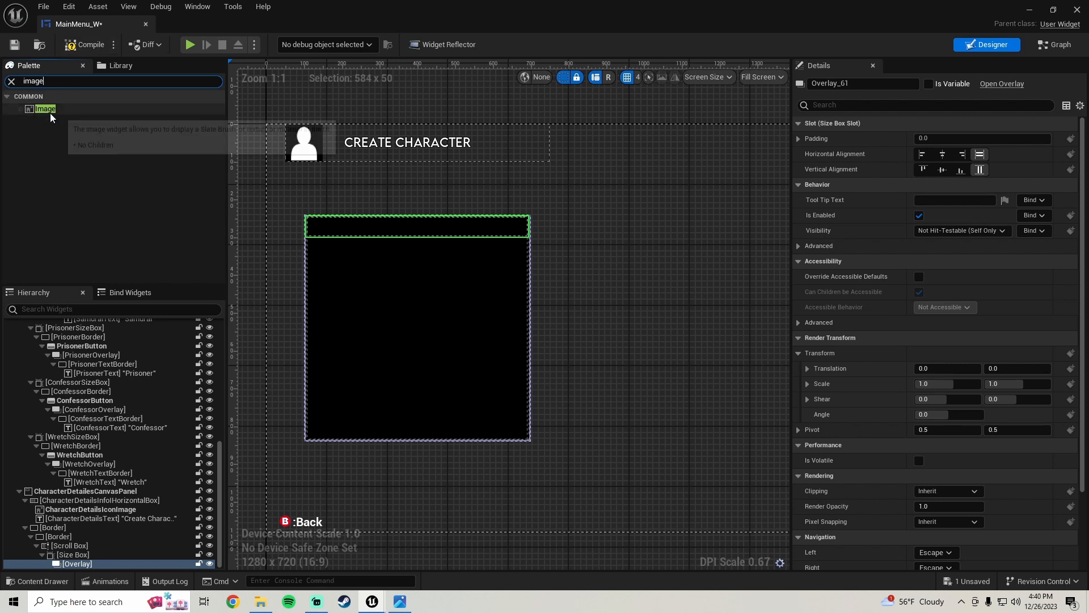
drag(46, 108, 85, 566)
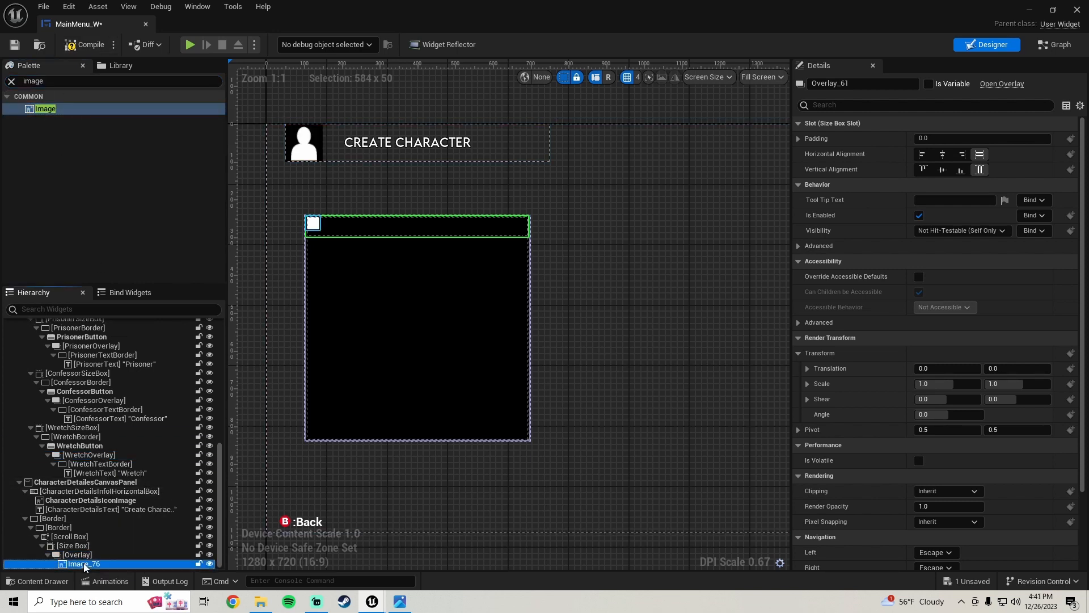
click(979, 154)
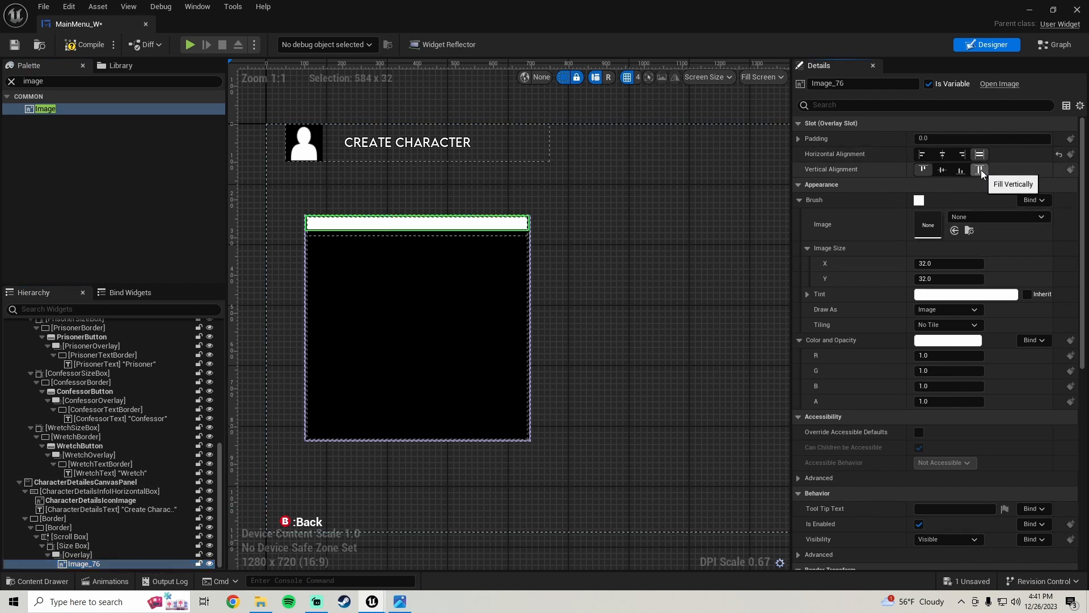
click(982, 170)
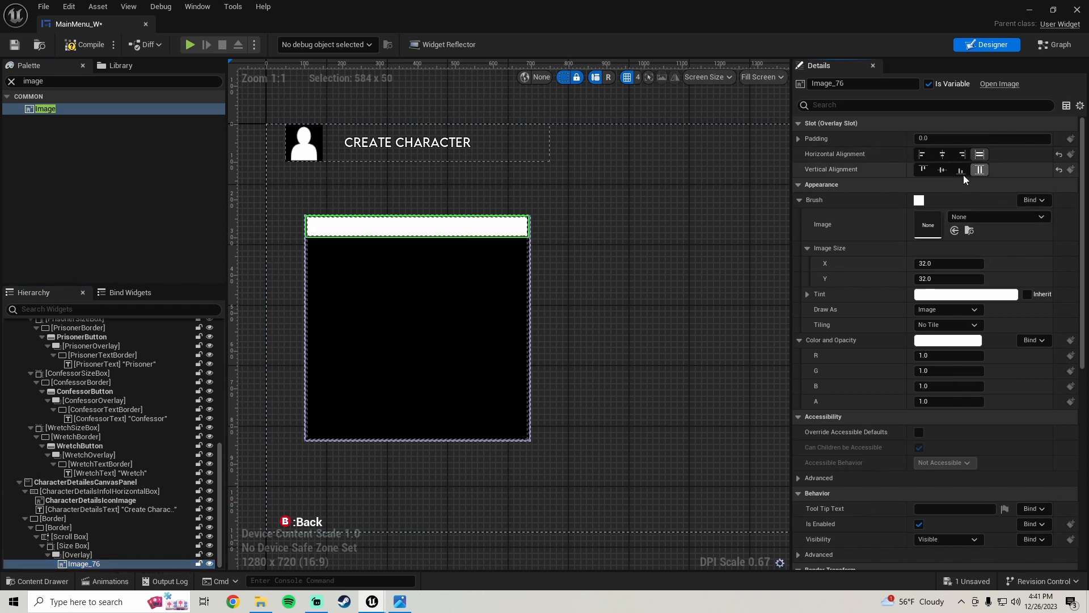
- Wrap the new Image in the Overlay with a Border
right_click(79, 564)
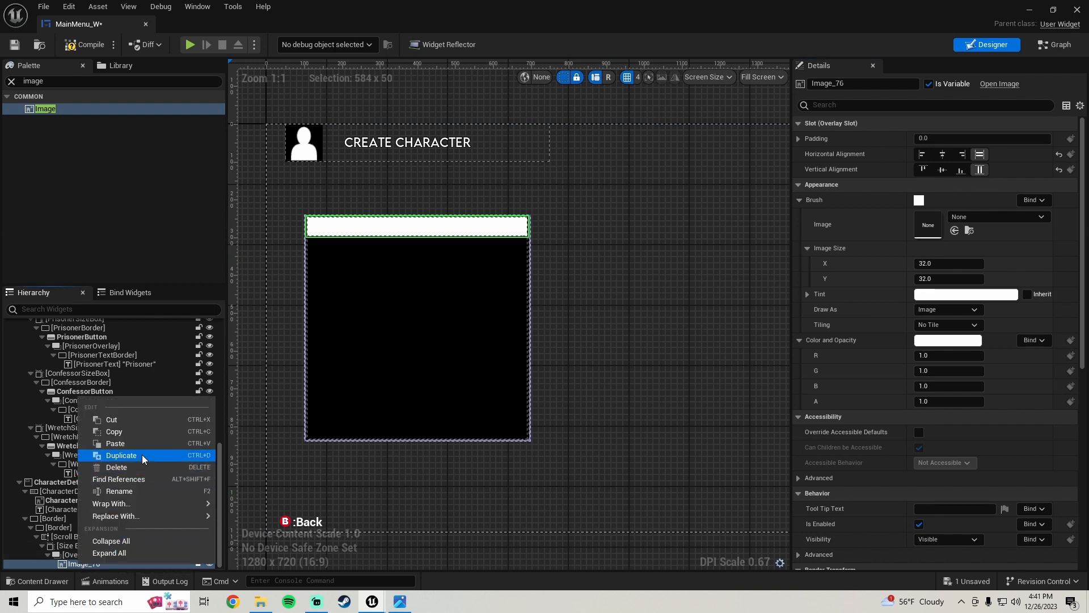
mouse_move(141, 503)
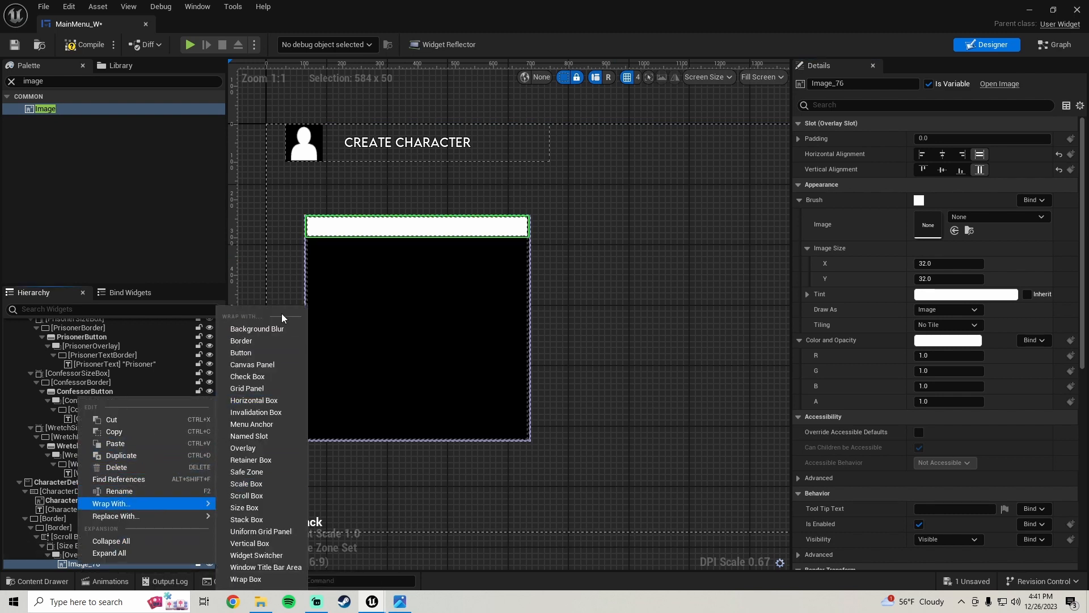
click(263, 340)
scroll(326, 239, up, 4)
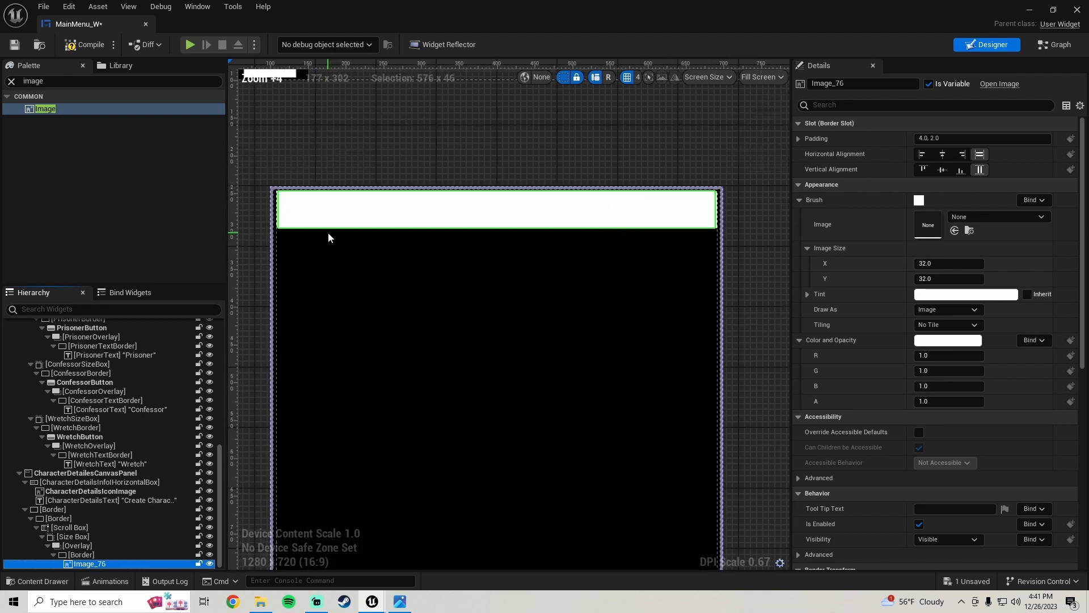
scroll(328, 237, down, 2)
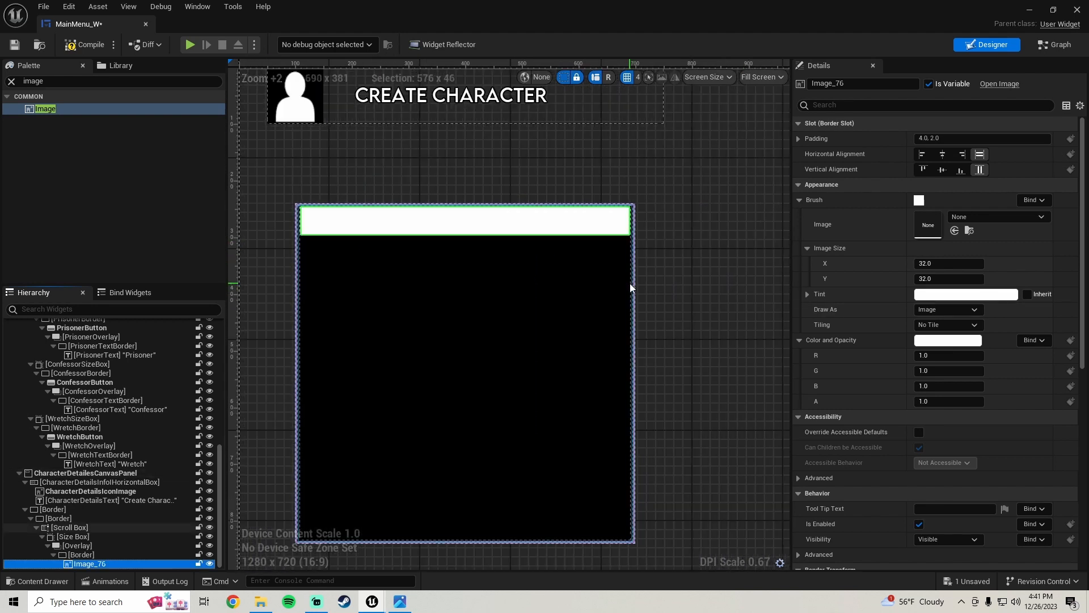
click(933, 301)
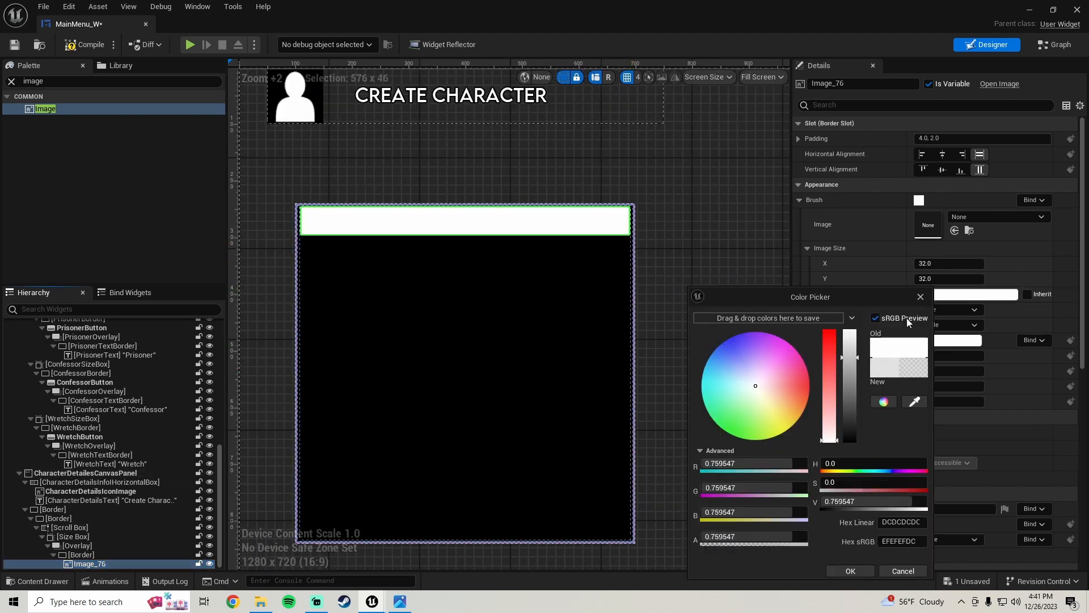
drag(777, 362, 796, 314)
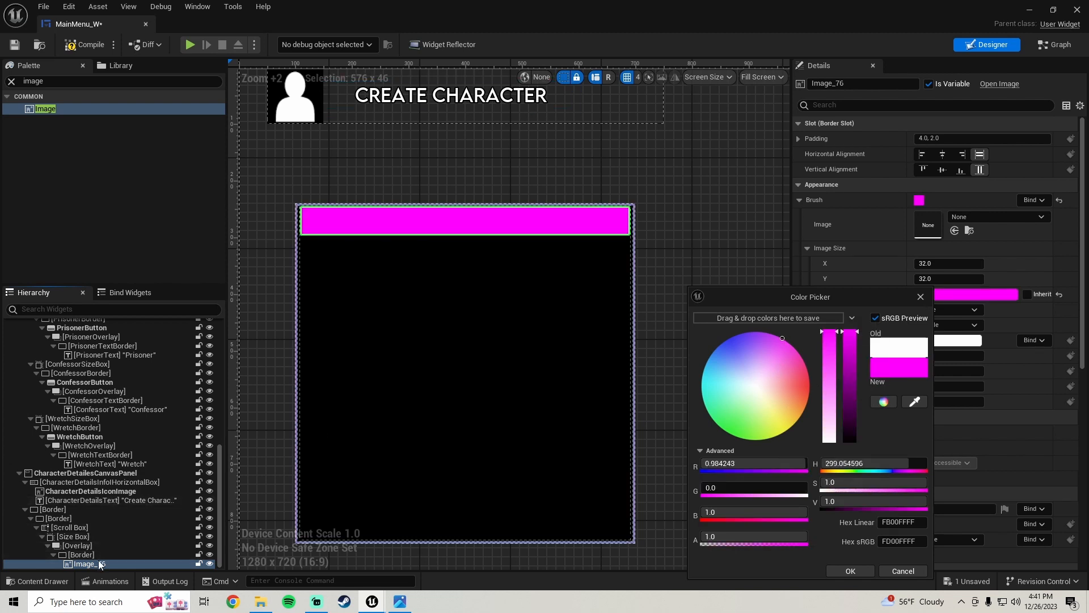
click(910, 576)
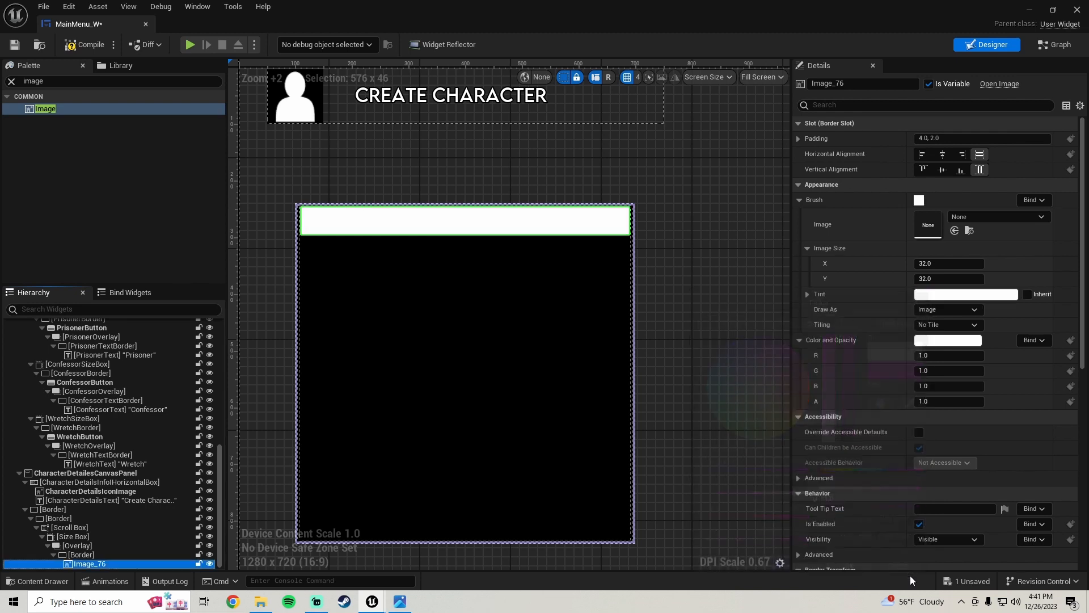
click(400, 601)
click(400, 601)
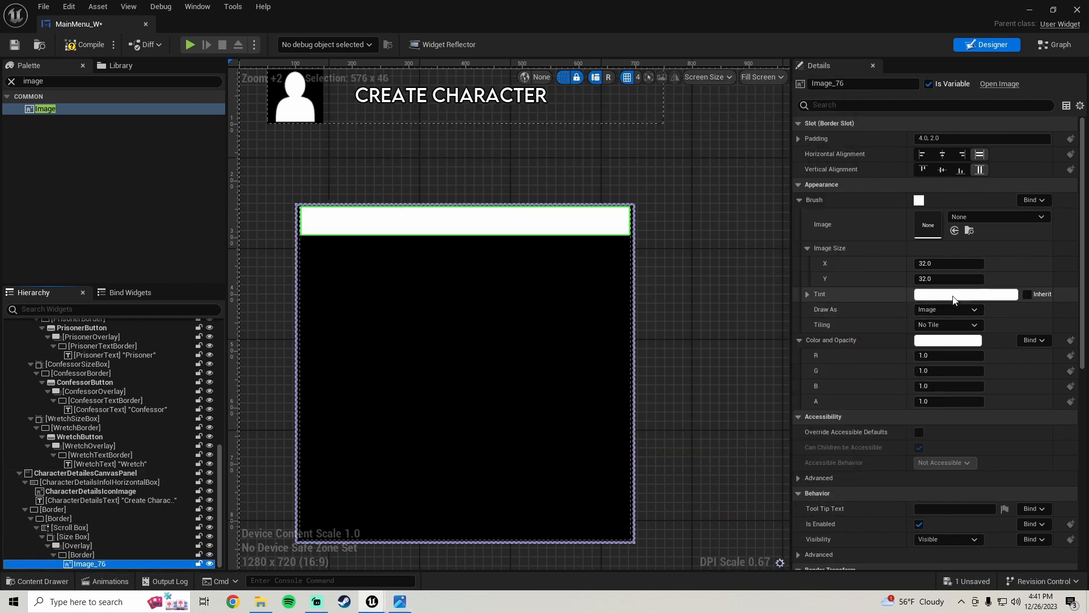
click(954, 296)
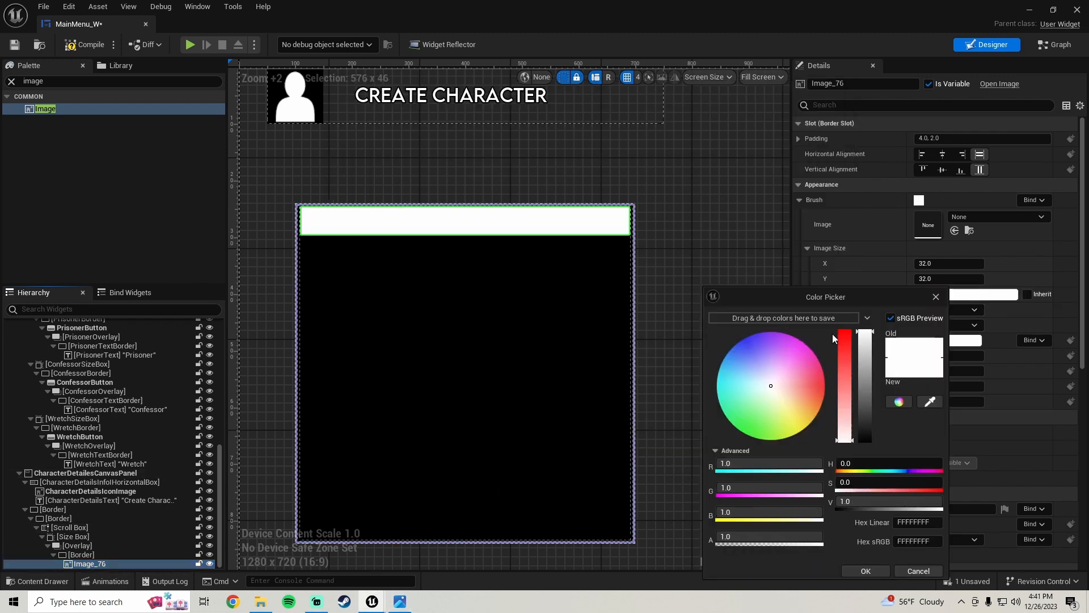
click(866, 436)
click(805, 357)
mouse_move(805, 360)
mouse_down()
mouse_move(814, 342)
mouse_move(789, 327)
mouse_up()
click(918, 571)
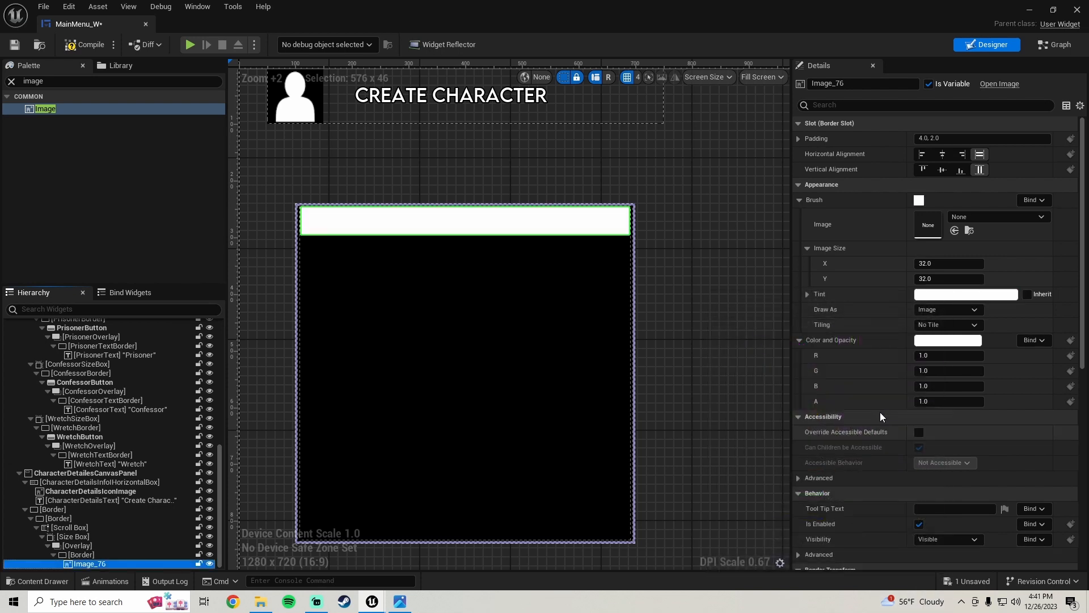
click(957, 344)
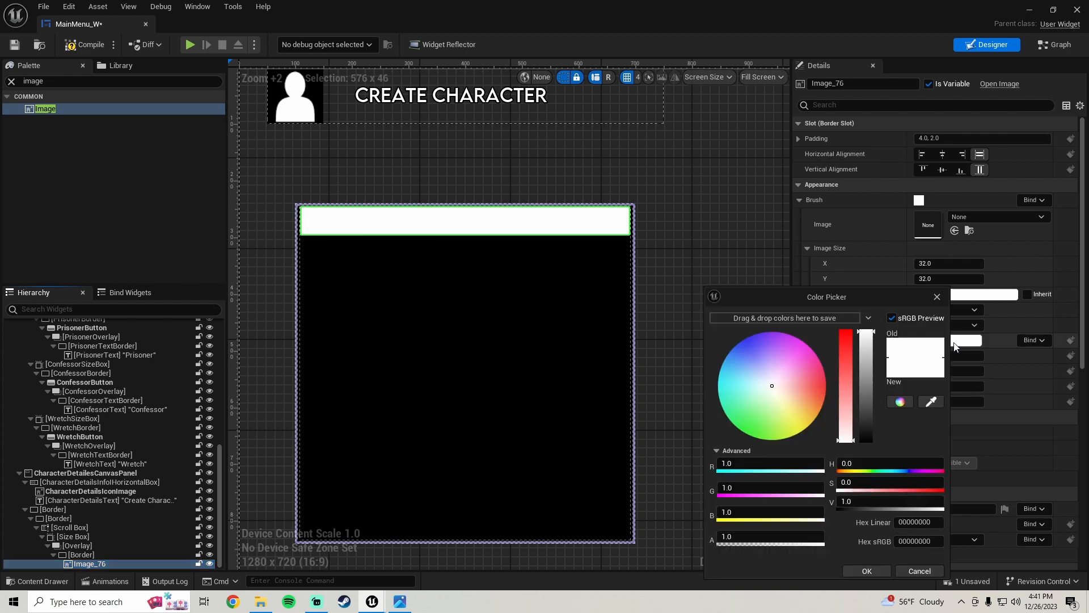
click(919, 570)
- Set the Image's brush tint to a dark purple, Hex sRGB 2F0041FF
click(956, 340)
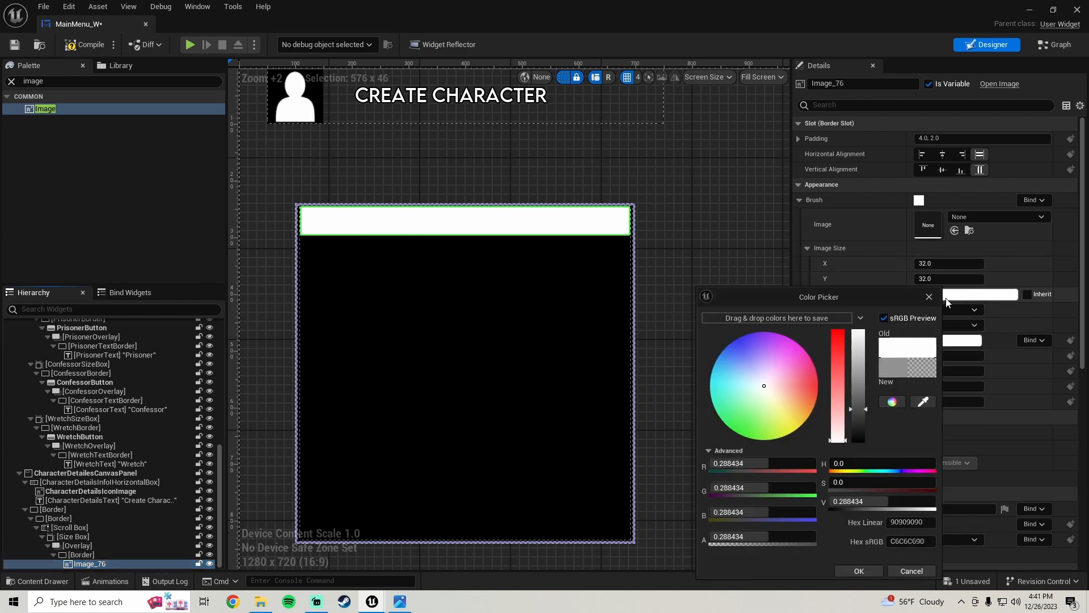
click(862, 435)
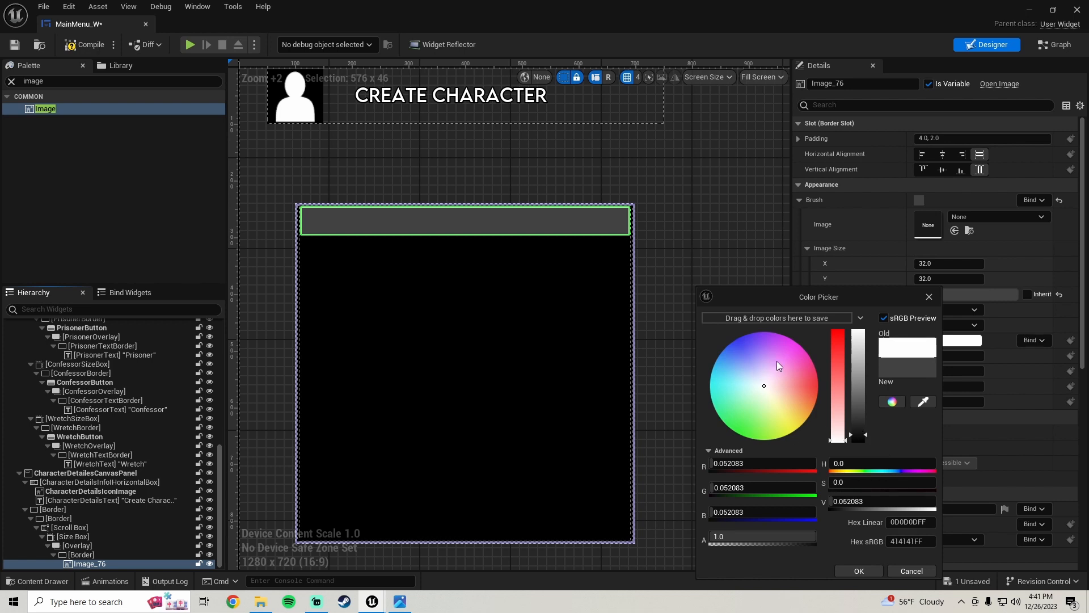
drag(778, 361, 768, 318)
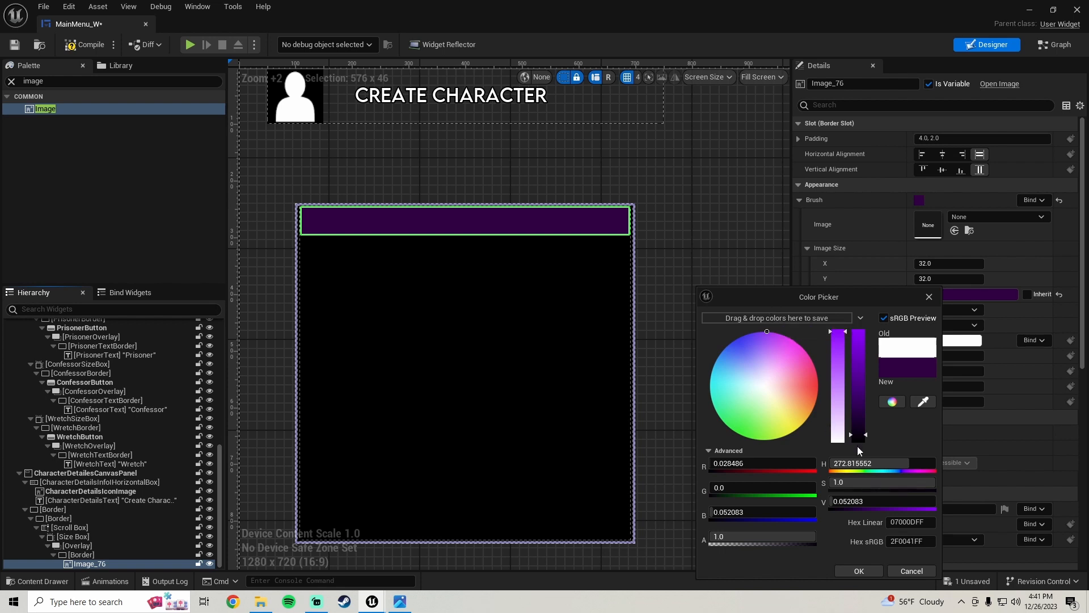
click(860, 569)
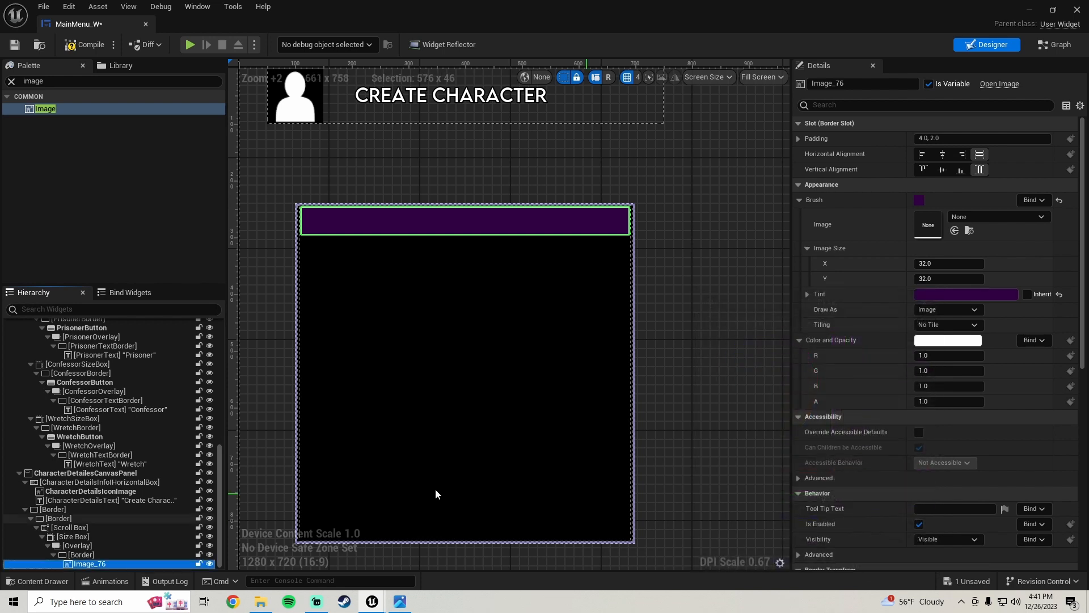
- Set the brush tint of the Border around Image_76 to a dark purple, Hex sRGB 460054FF
click(284, 265)
scroll(282, 269, up, 2)
scroll(280, 257, down, 1)
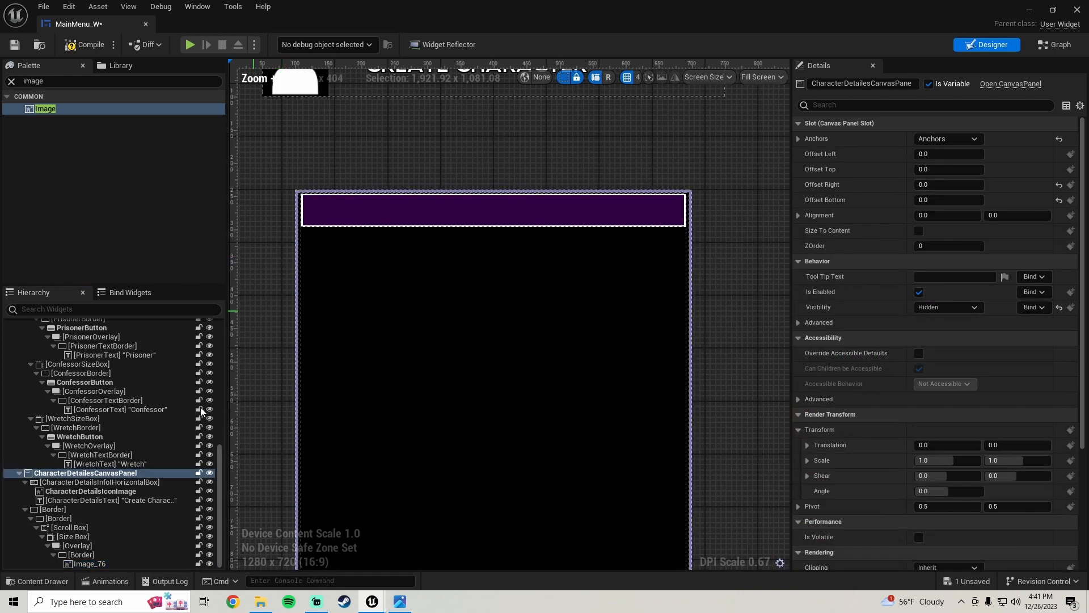
click(78, 554)
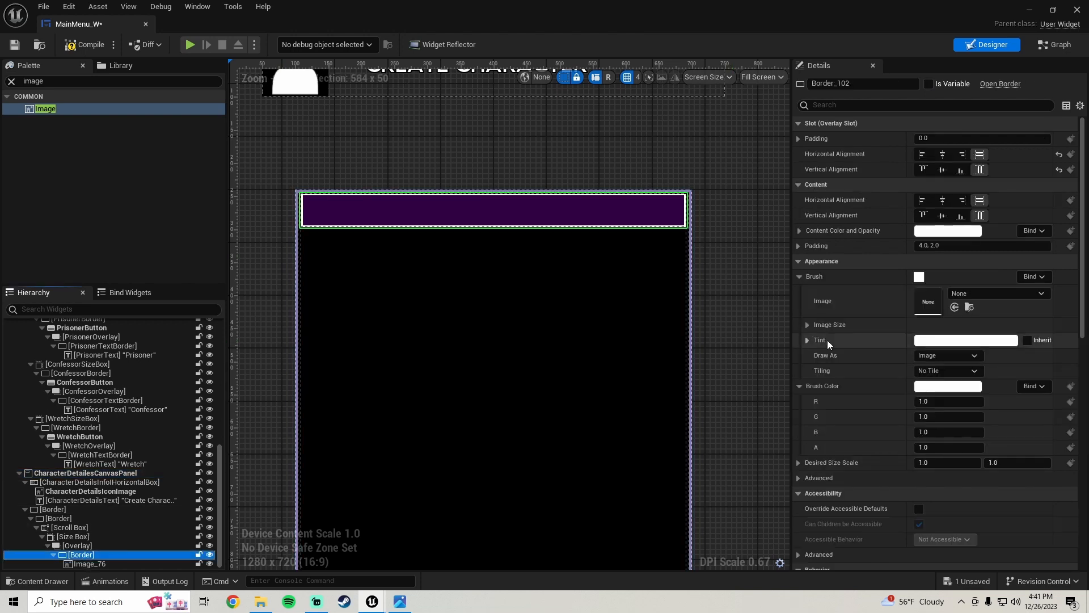
click(929, 341)
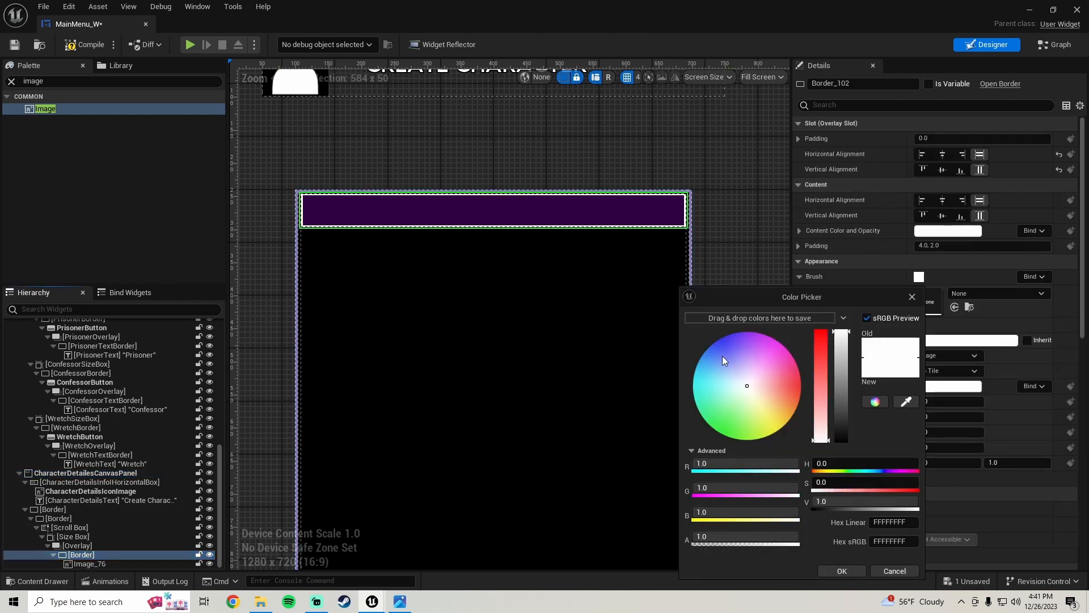
drag(724, 361, 764, 311)
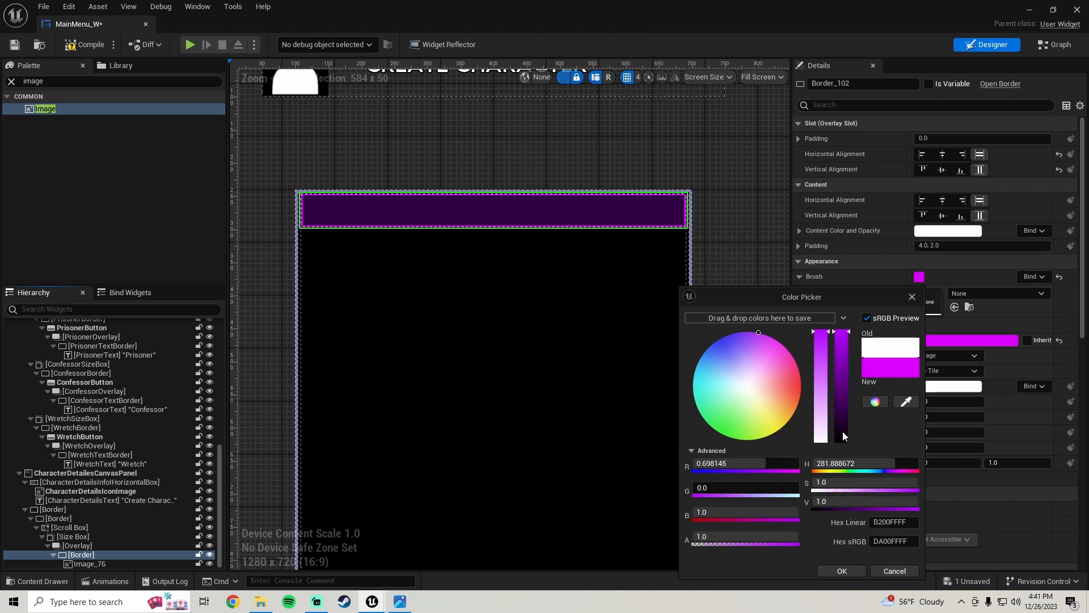
drag(843, 436, 849, 430)
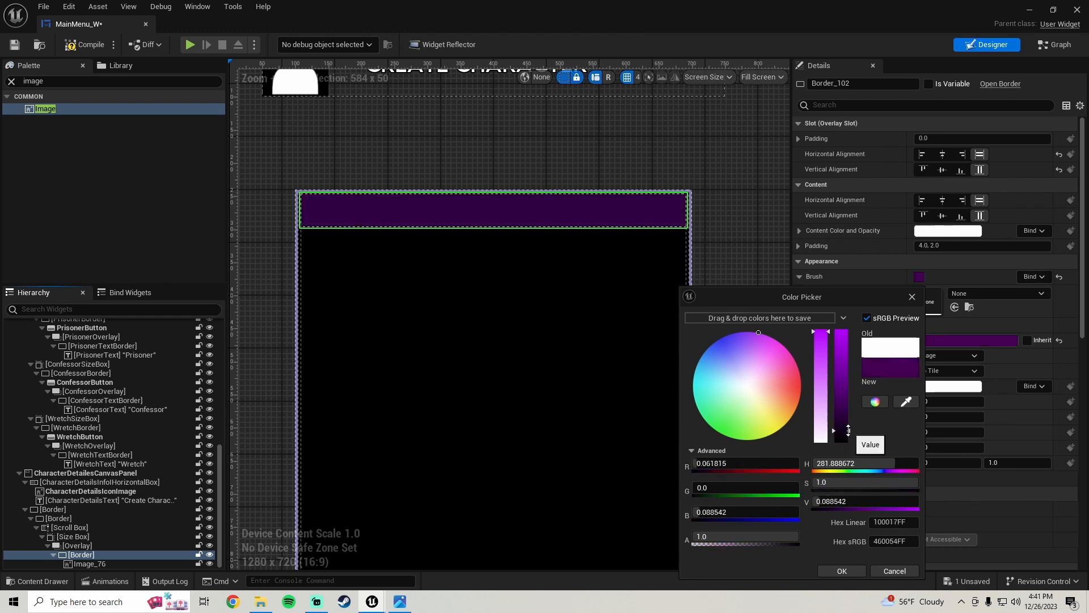
click(855, 571)
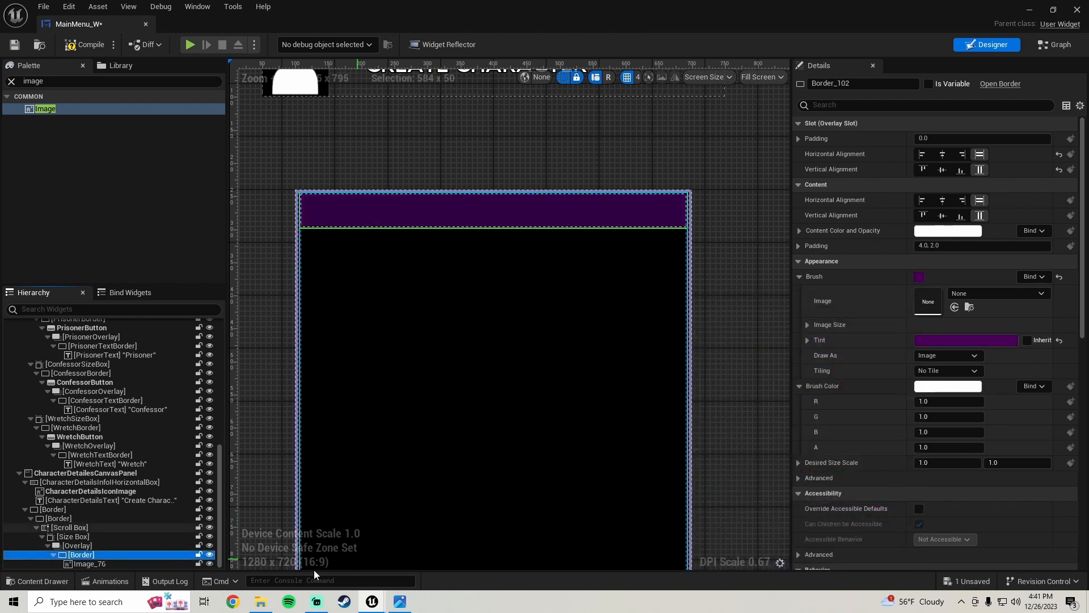
- Compile and save the MainMenu_W widget
click(87, 45)
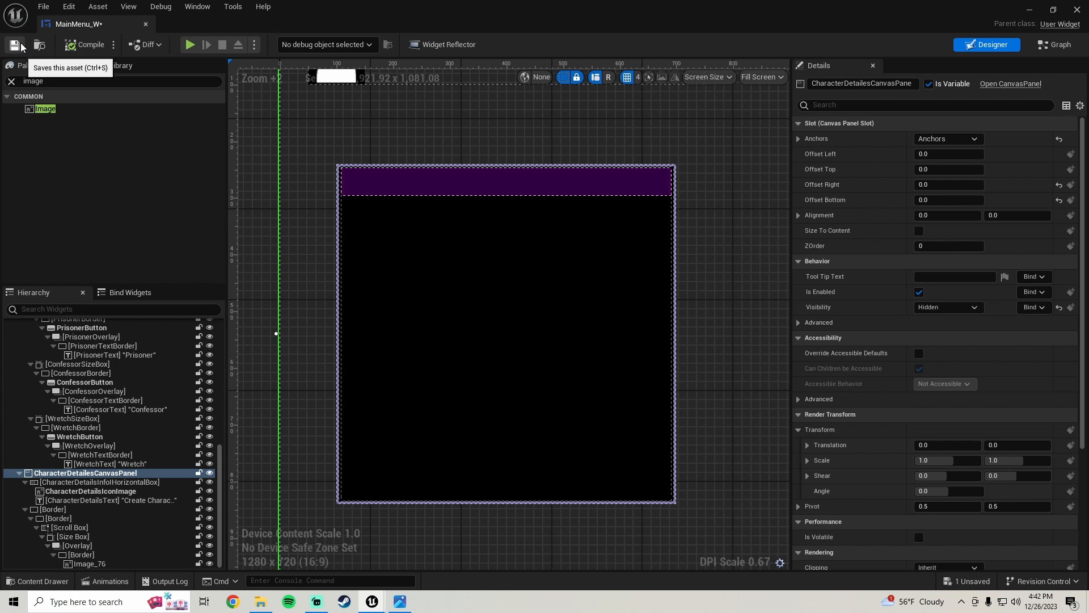
click(20, 42)
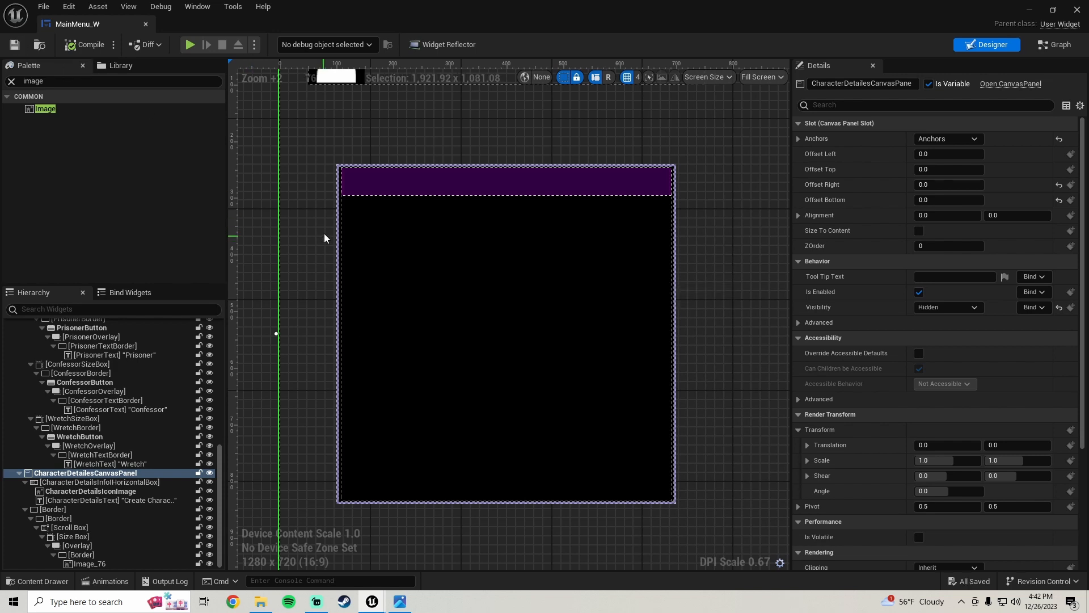
scroll(325, 237, up, 2)
click(432, 162)
scroll(441, 180, down, 3)
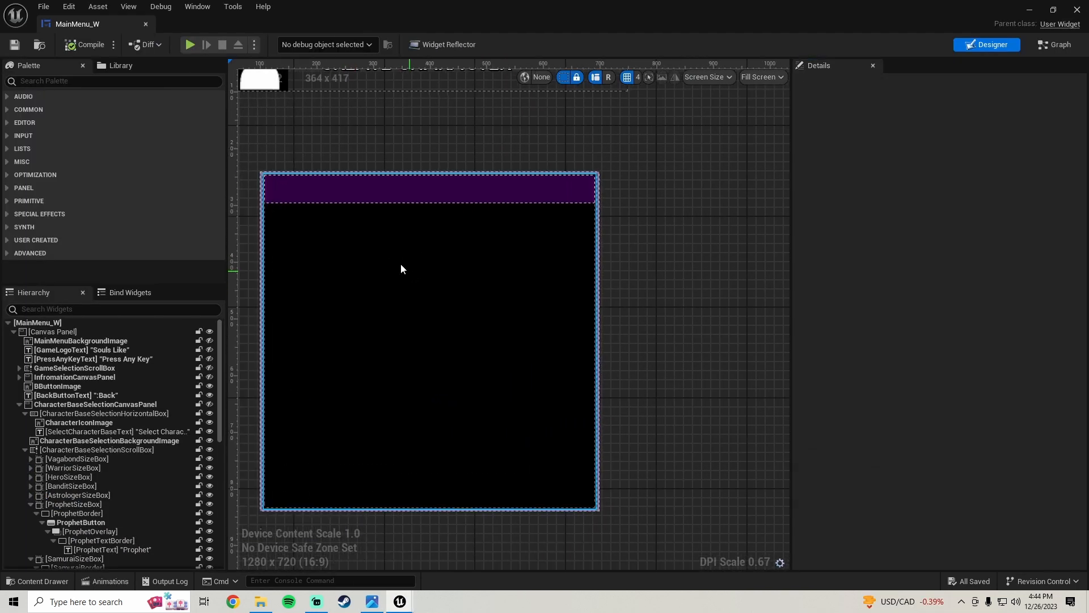
click(348, 199)
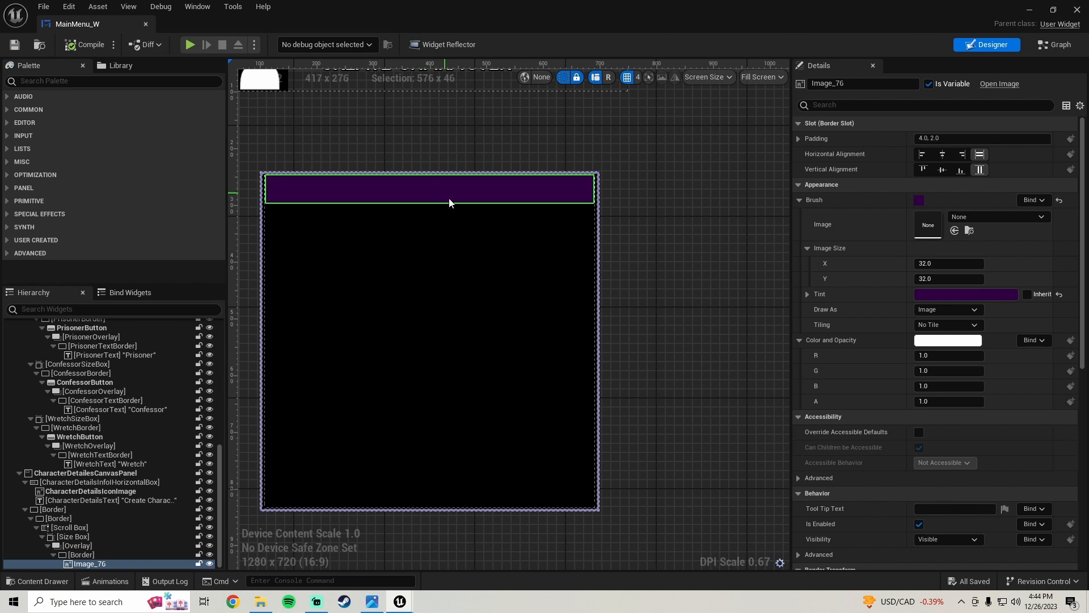
click(937, 295)
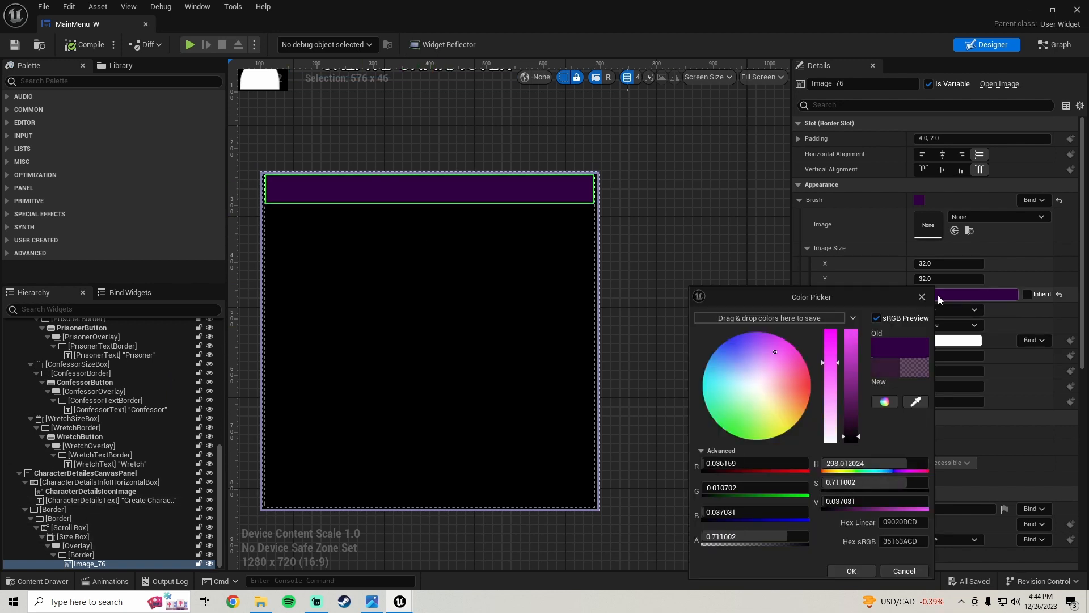
click(901, 571)
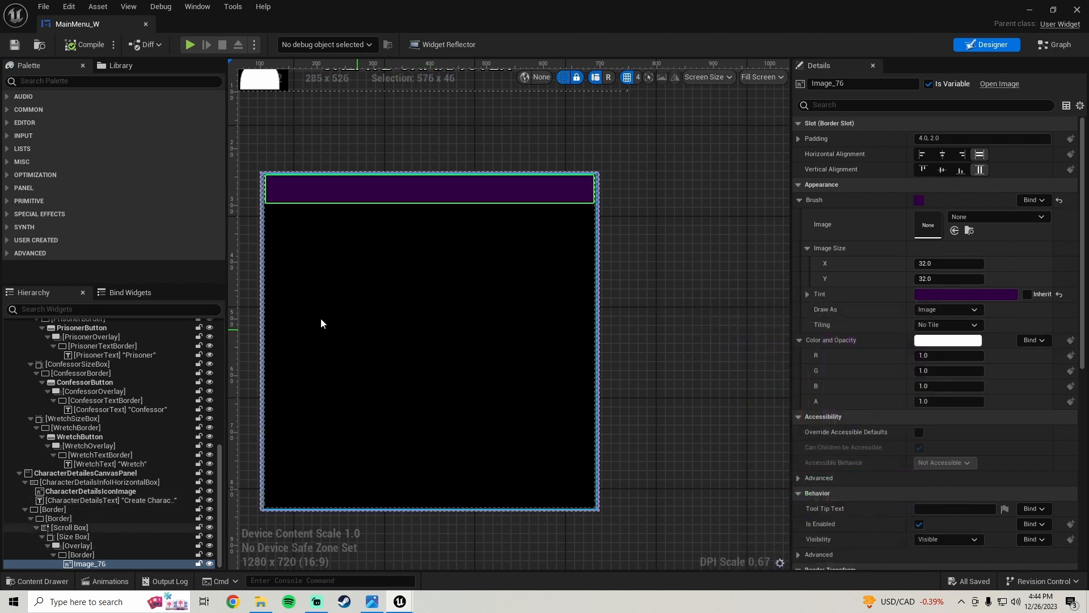
- Copy the brush tint from the outermost Border of the details box and paste it onto Image_76's brush tint
click(261, 233)
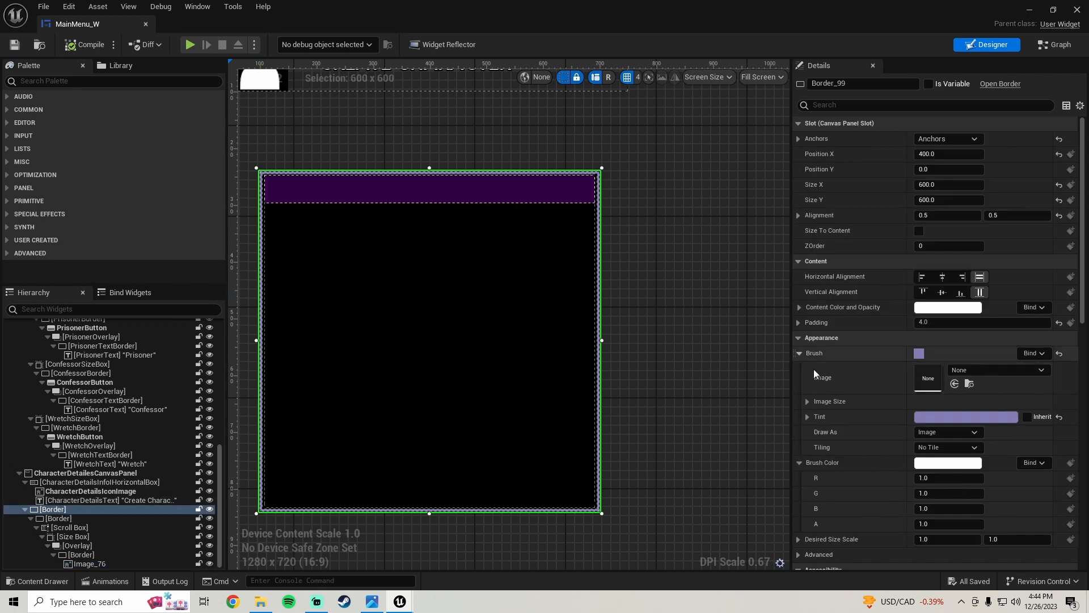
right_click(836, 418)
click(873, 472)
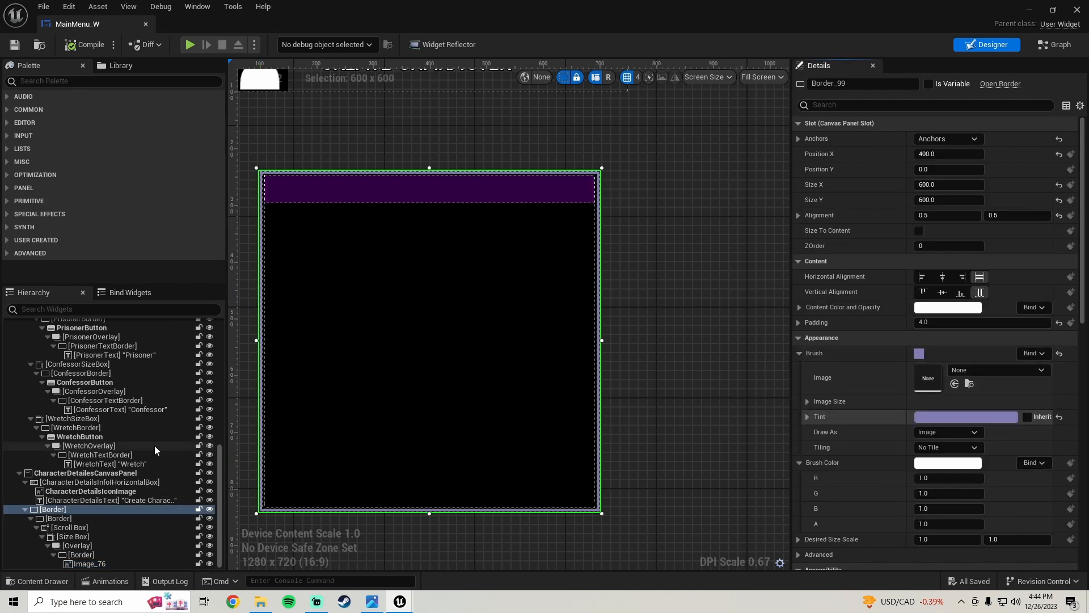
click(108, 564)
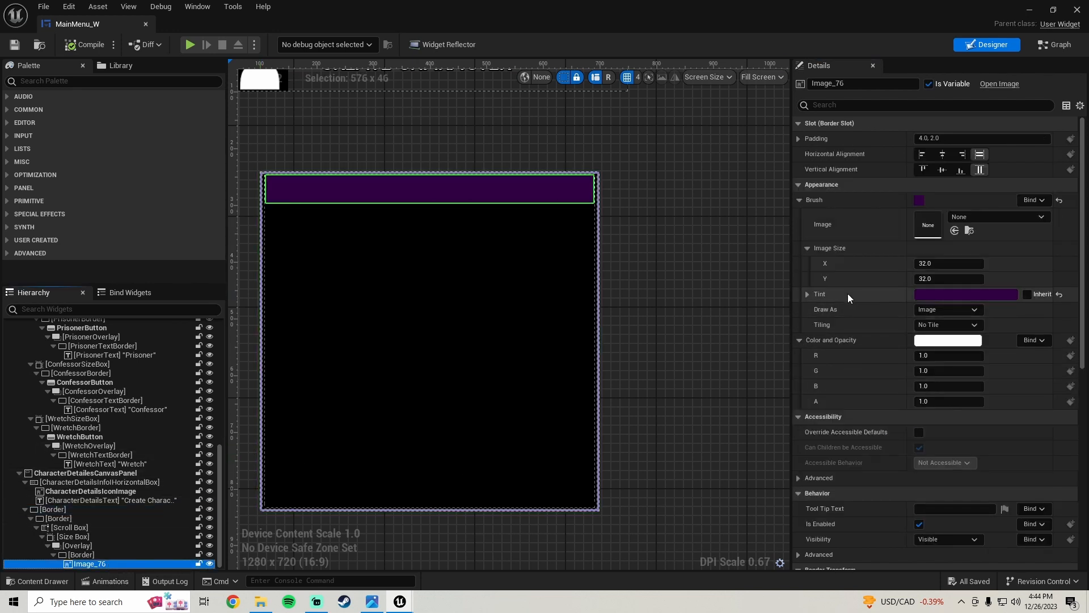
right_click(848, 293)
click(887, 358)
scroll(236, 212, up, 3)
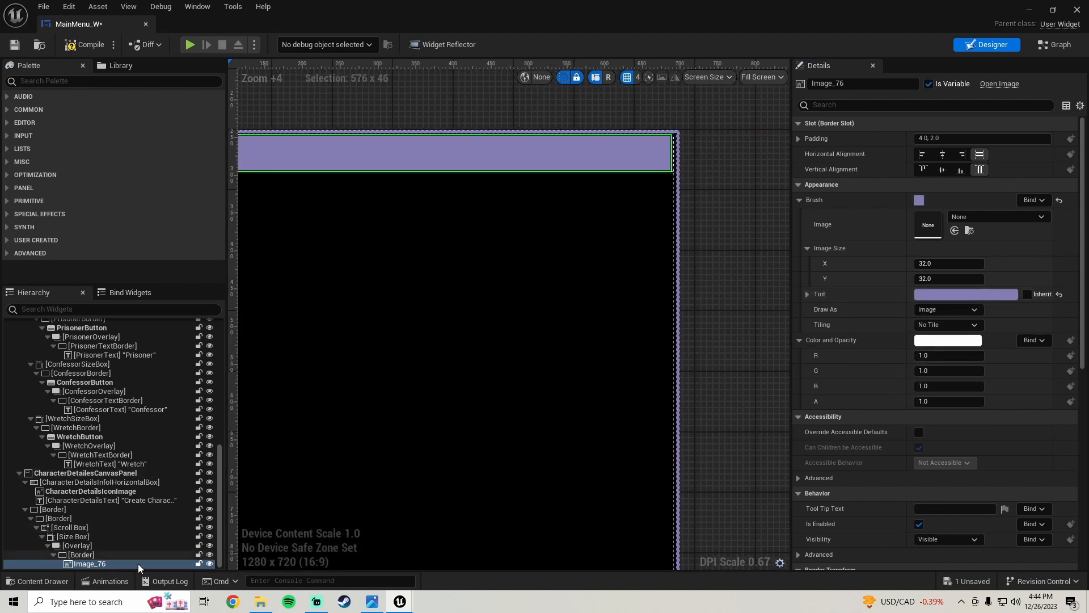
- Change the header bar image's tint to a darker muted purple, hex sRGB 69638EFF
click(918, 297)
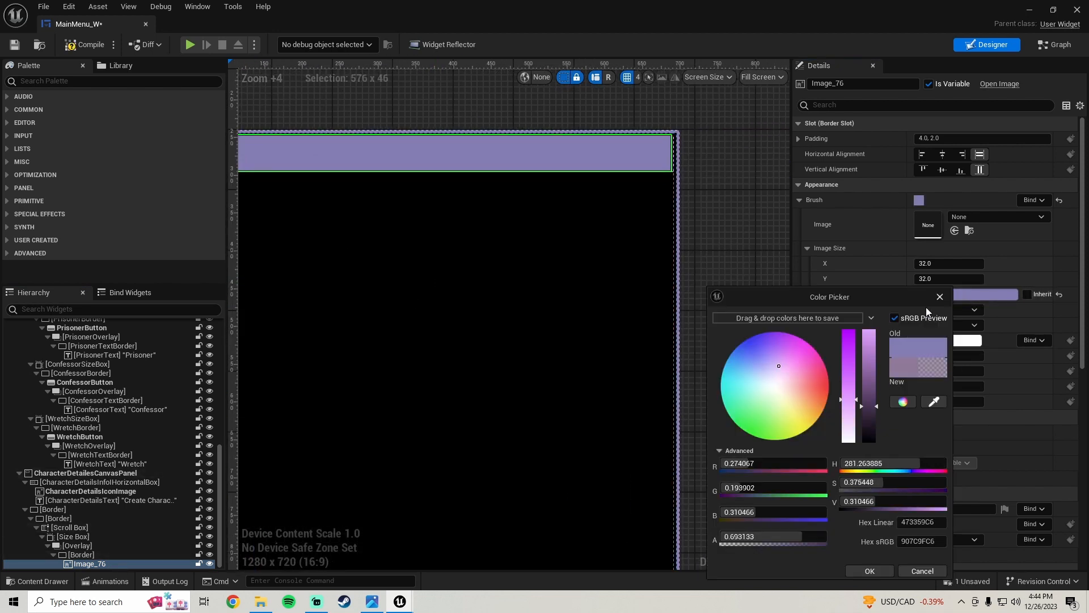
click(870, 402)
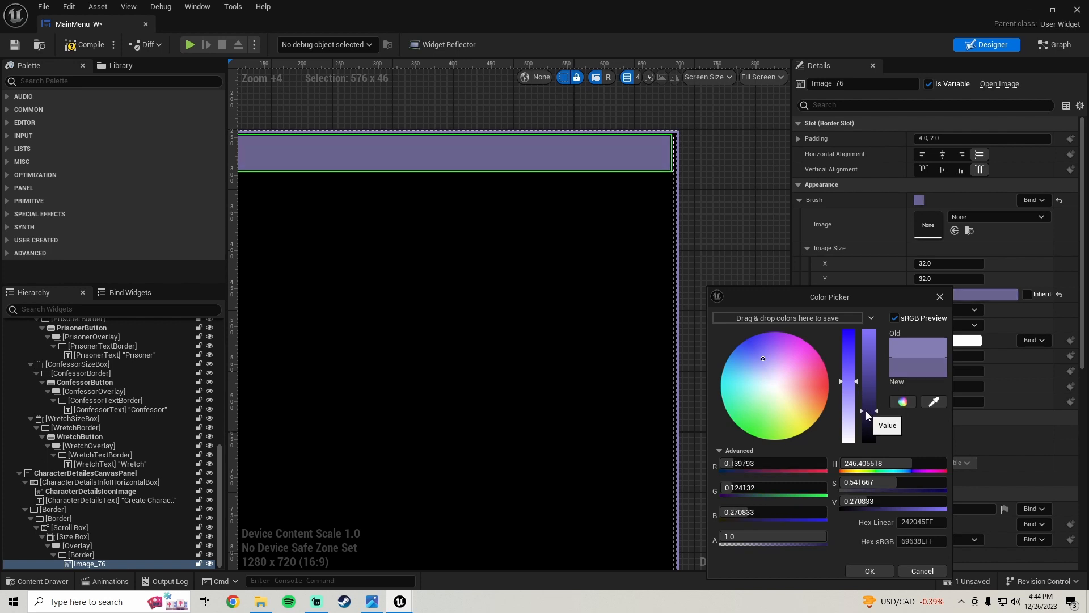
click(873, 571)
- Examine the tint of the border around the header image and how its edges show beside the image
scroll(413, 343, down, 1)
right_drag(413, 345, 497, 322)
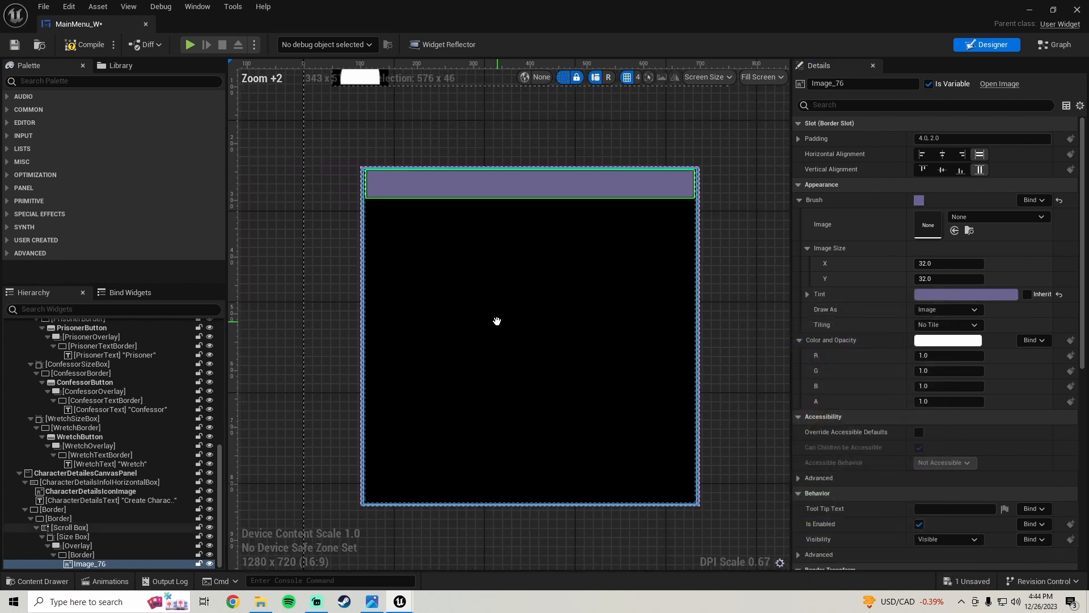
right_drag(491, 241, 471, 242)
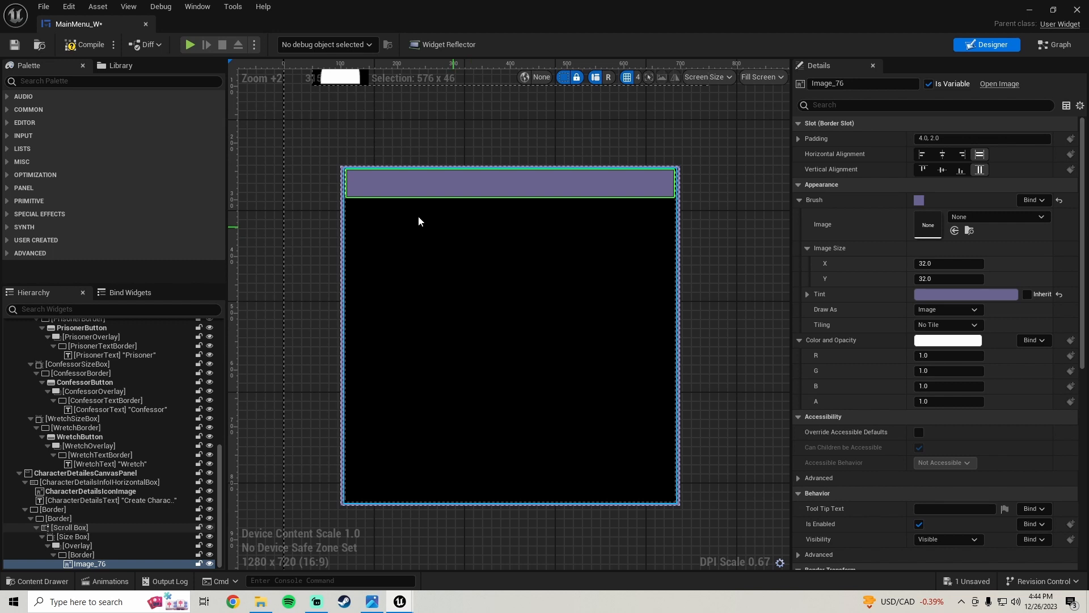
click(81, 554)
click(934, 340)
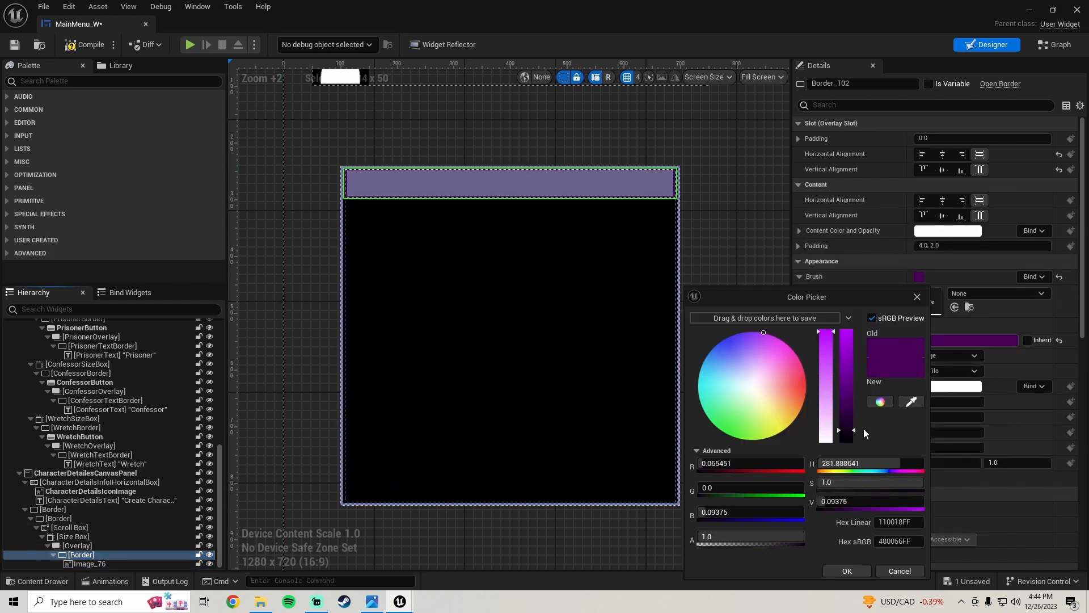
click(840, 566)
scroll(380, 189, up, 4)
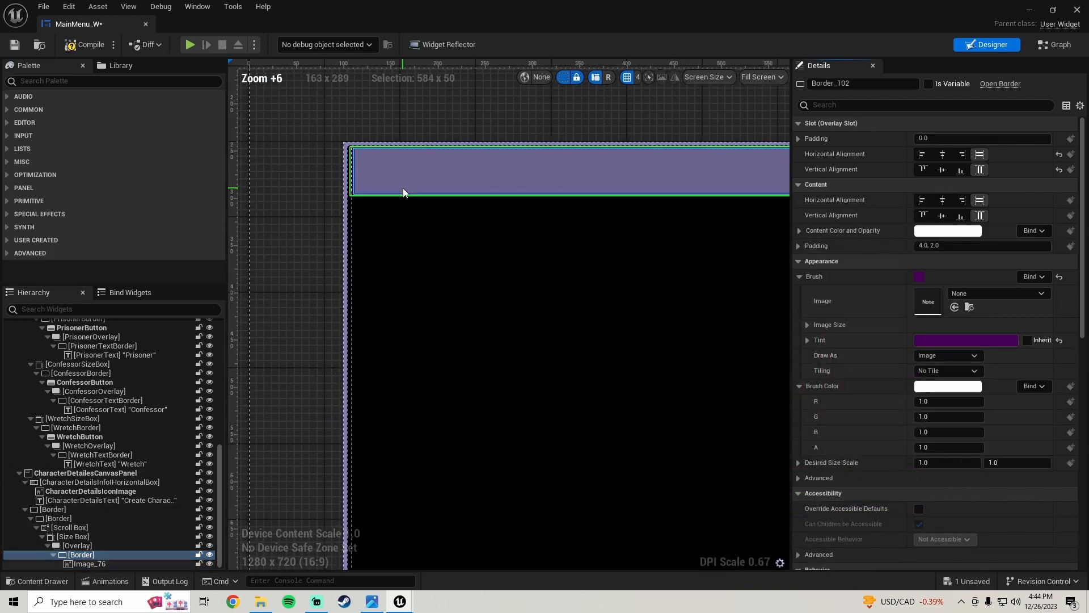
scroll(528, 226, down, 1)
right_drag(550, 228, 473, 227)
scroll(473, 227, down, 2)
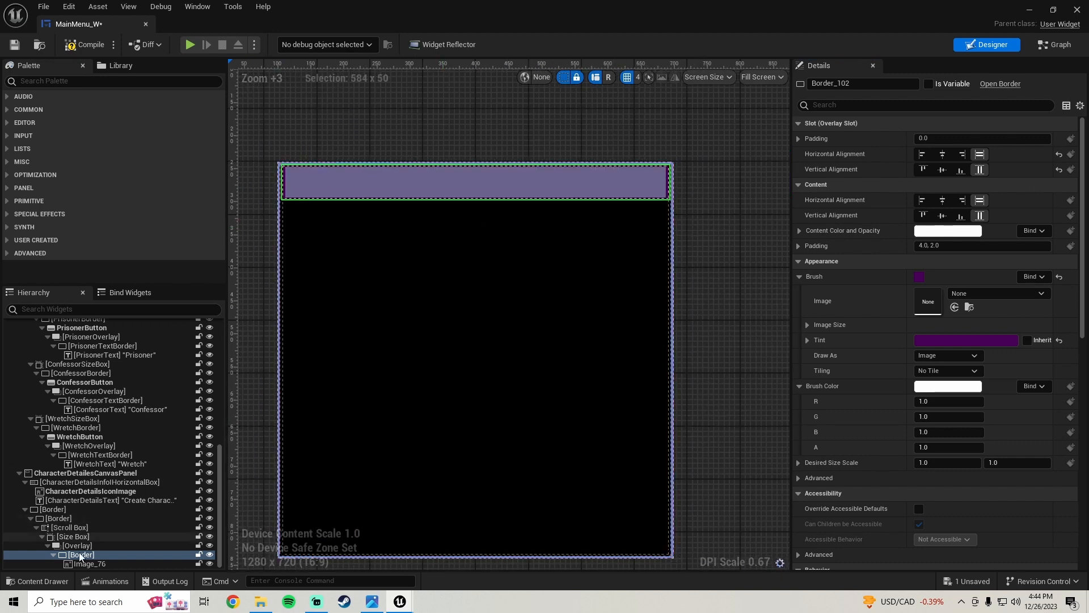
- Set the header image's right and left padding to 2.0 and save the widget
click(82, 564)
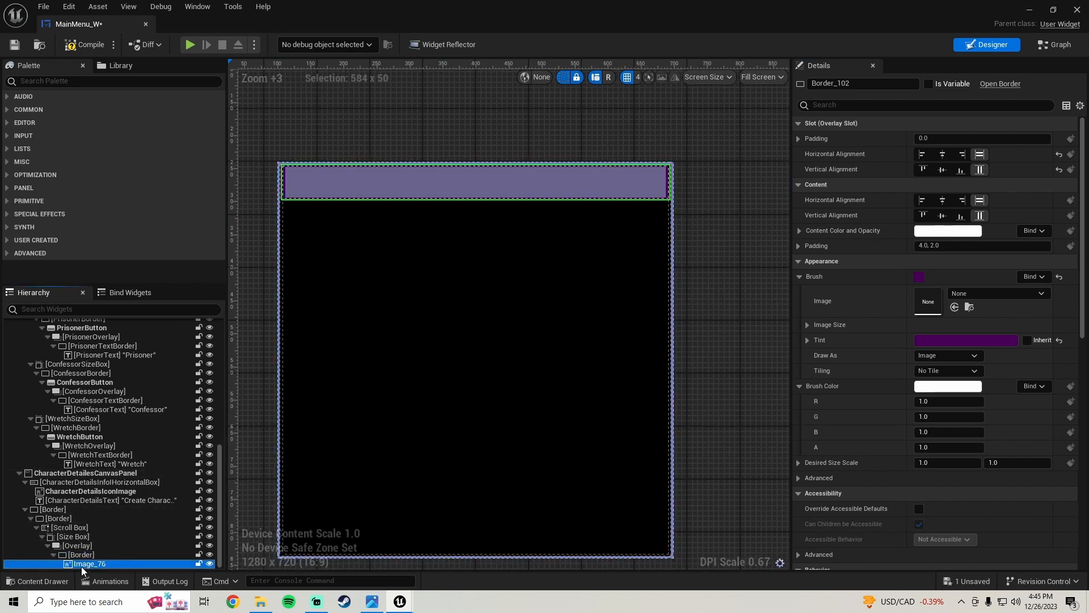
click(798, 139)
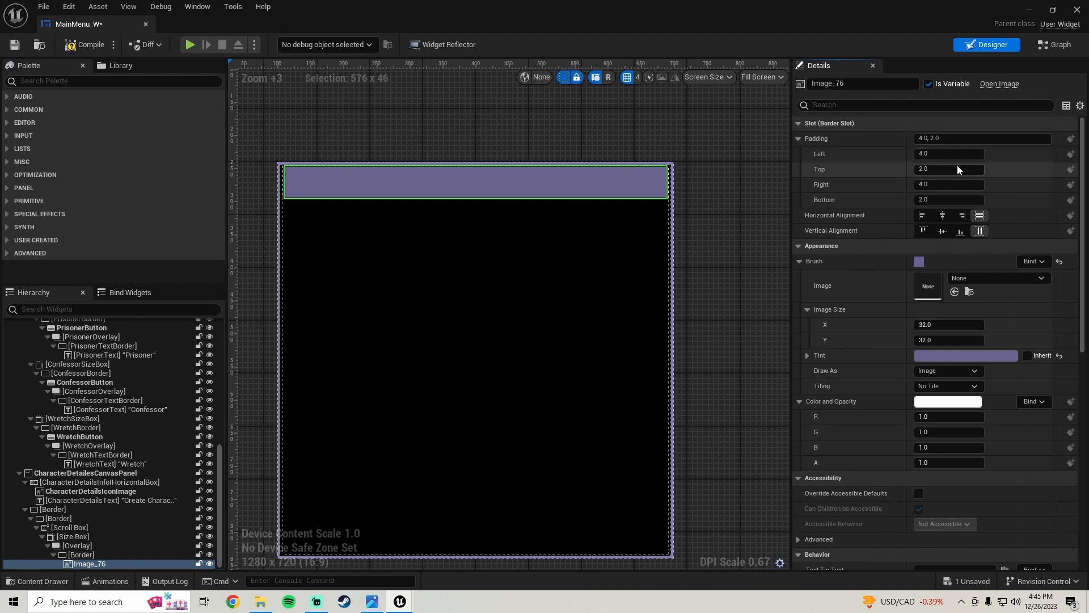
click(936, 185)
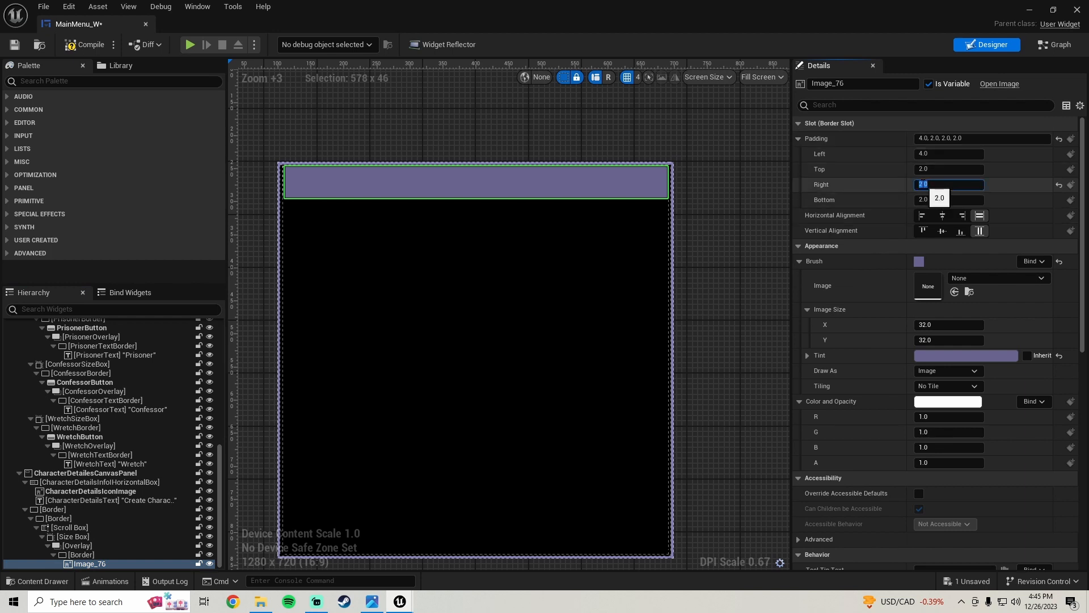
click(959, 154)
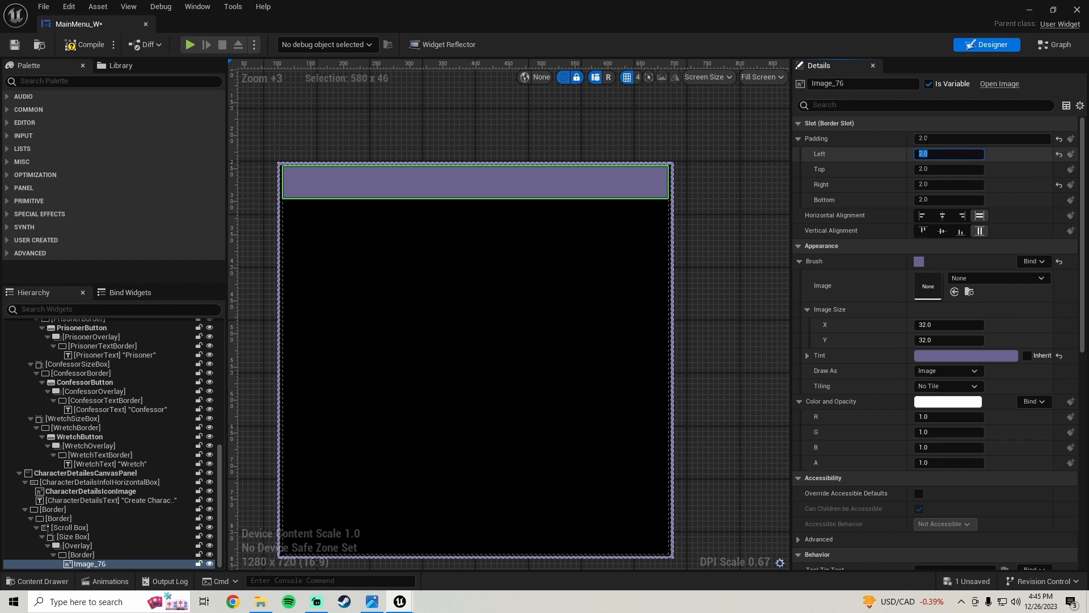
click(15, 45)
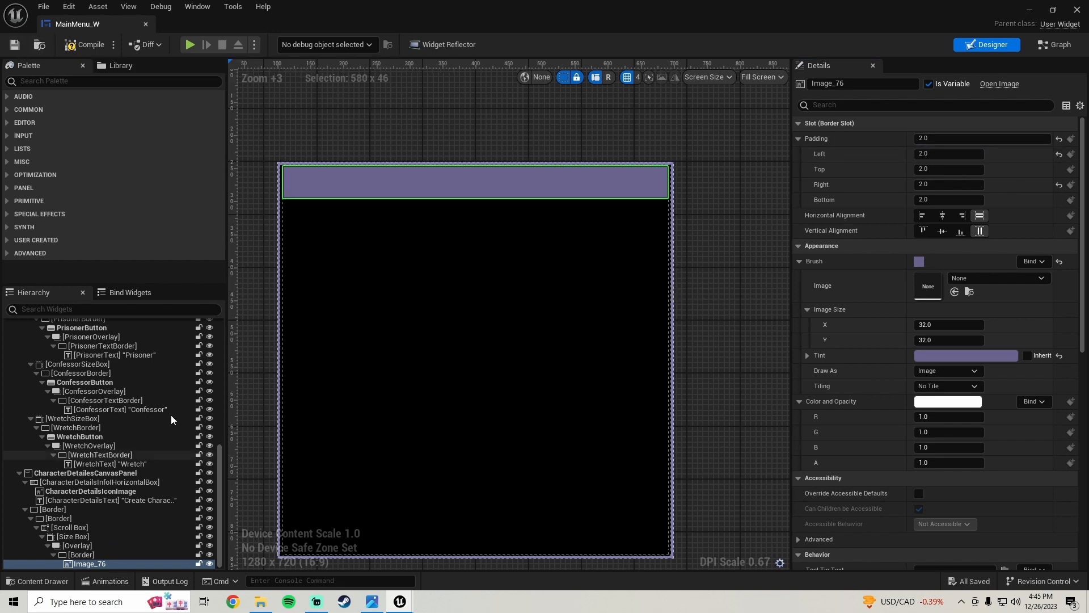
- Check the reference hierarchy screenshot and add a Horizontal Box to the overlay that holds the header border
drag(378, 601, 400, 601)
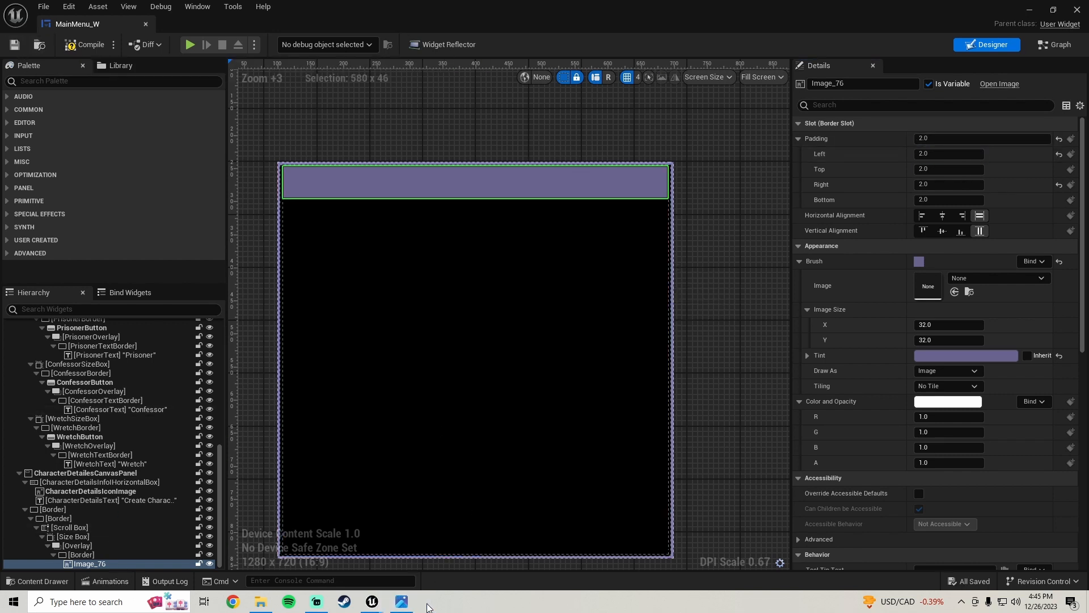
click(400, 601)
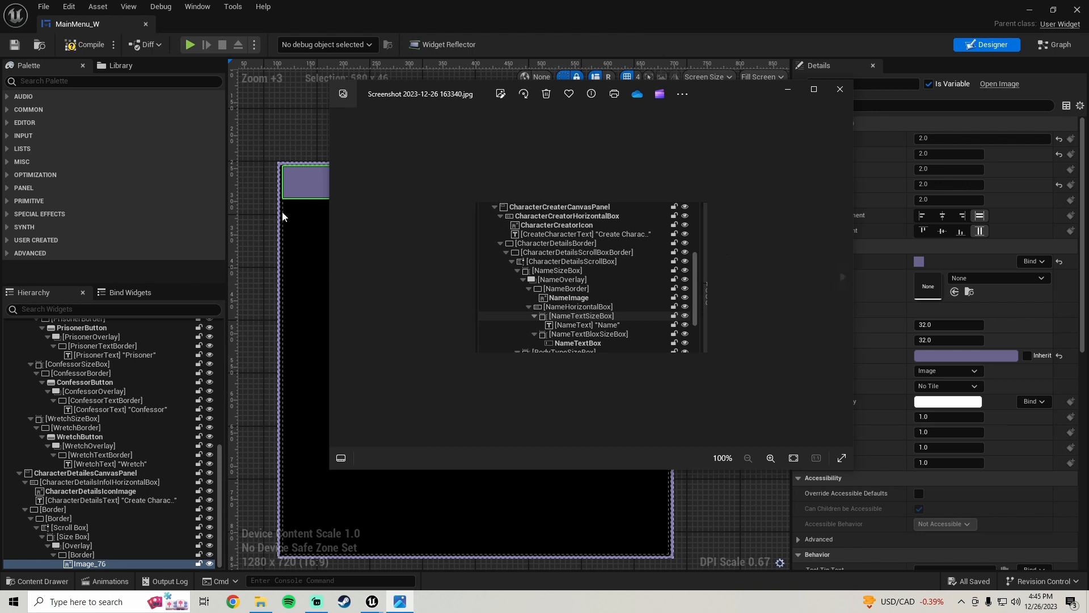
click(62, 82)
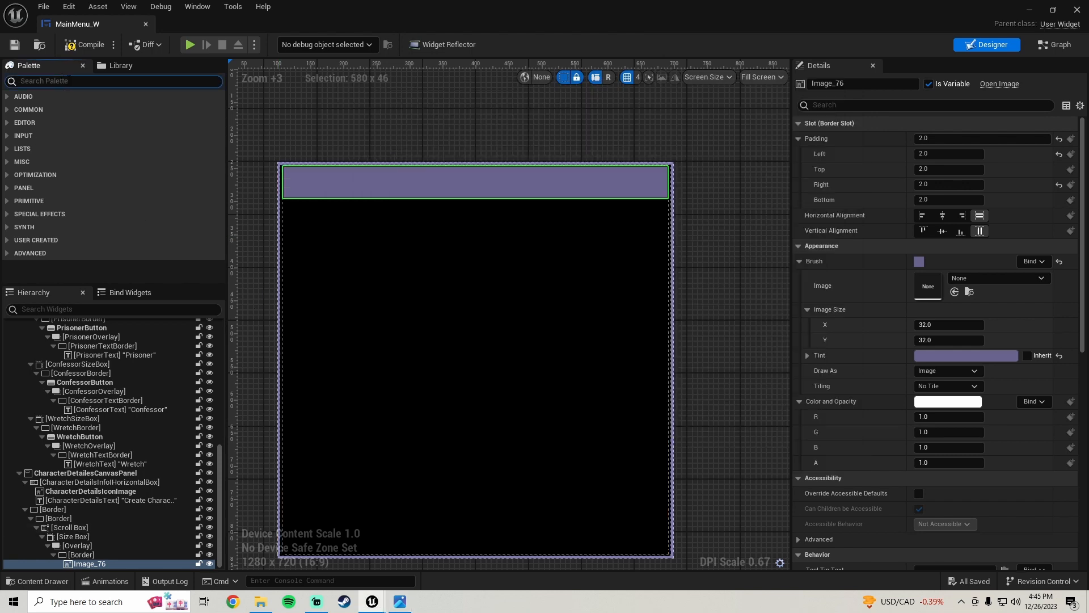
text(hor)
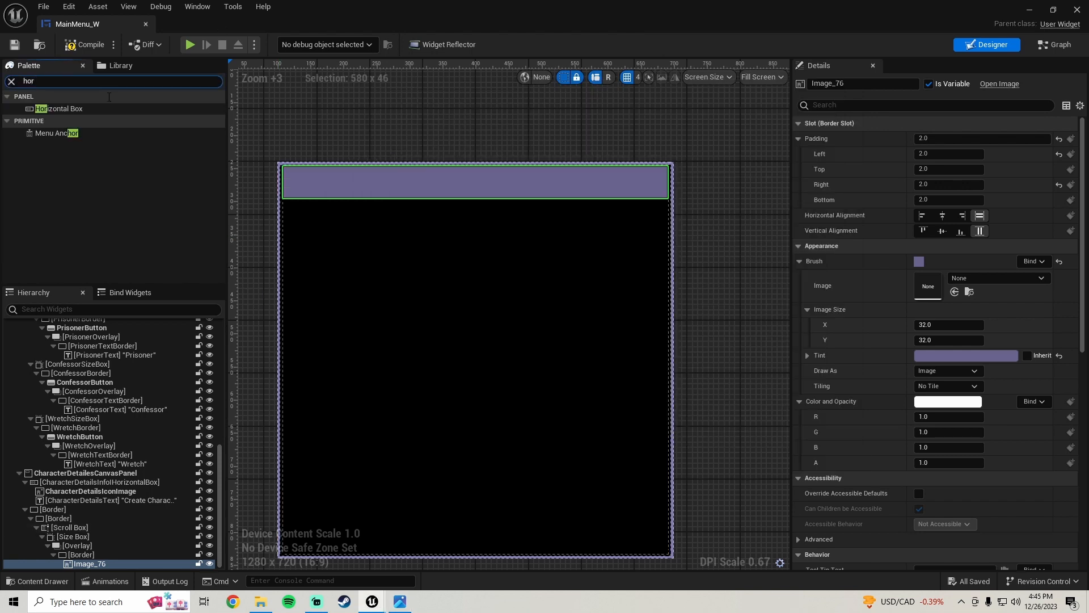
click(68, 108)
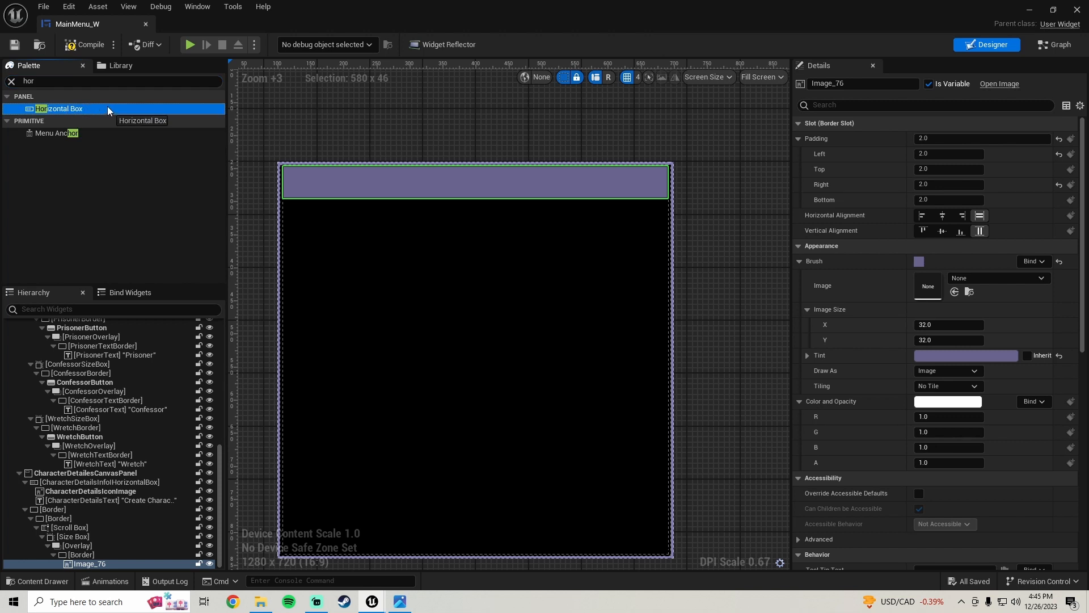
click(400, 602)
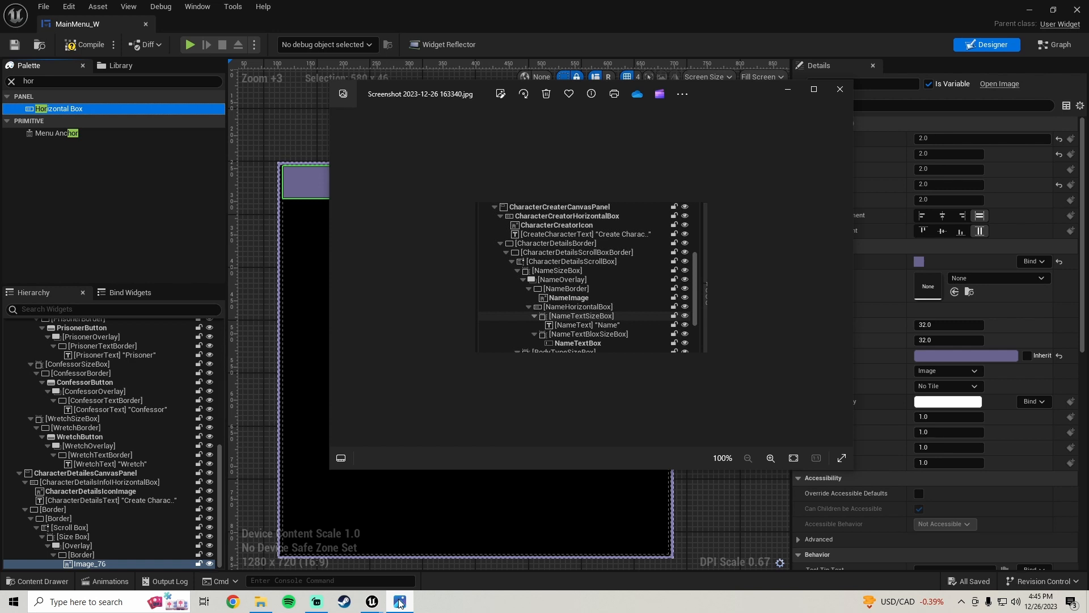
click(399, 603)
drag(54, 114, 77, 543)
- Make the new Horizontal Box fill the overlay horizontally and vertically, and save the widget
click(90, 564)
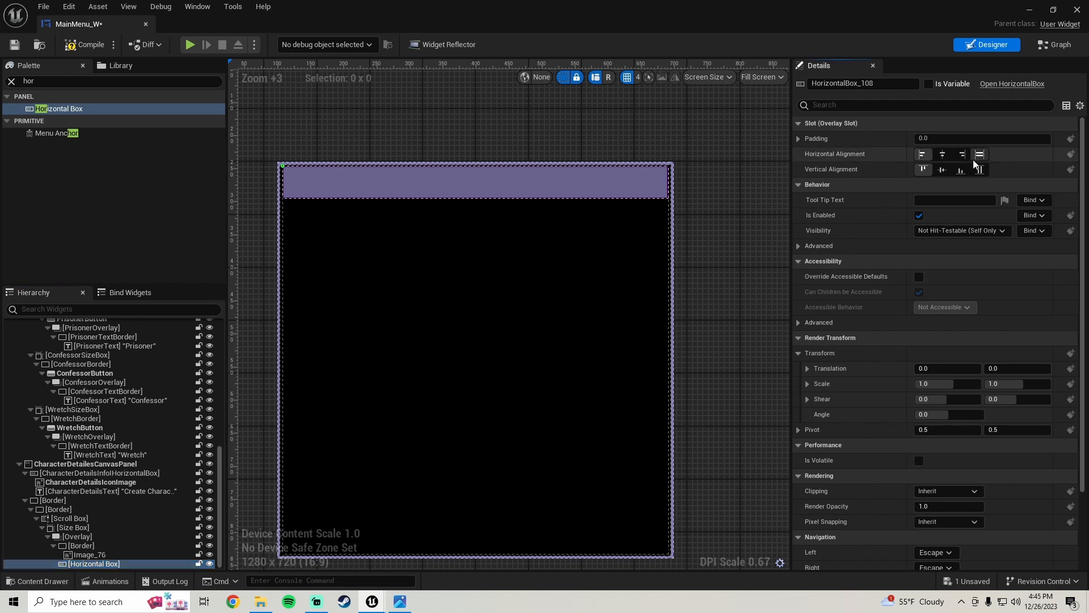
click(975, 155)
click(976, 170)
click(974, 172)
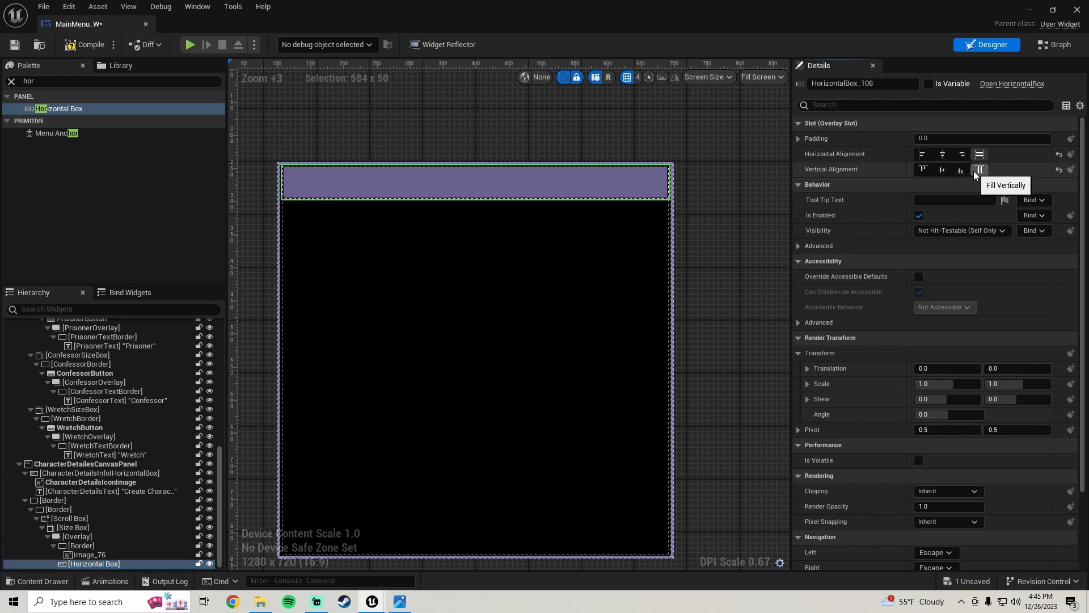
click(15, 44)
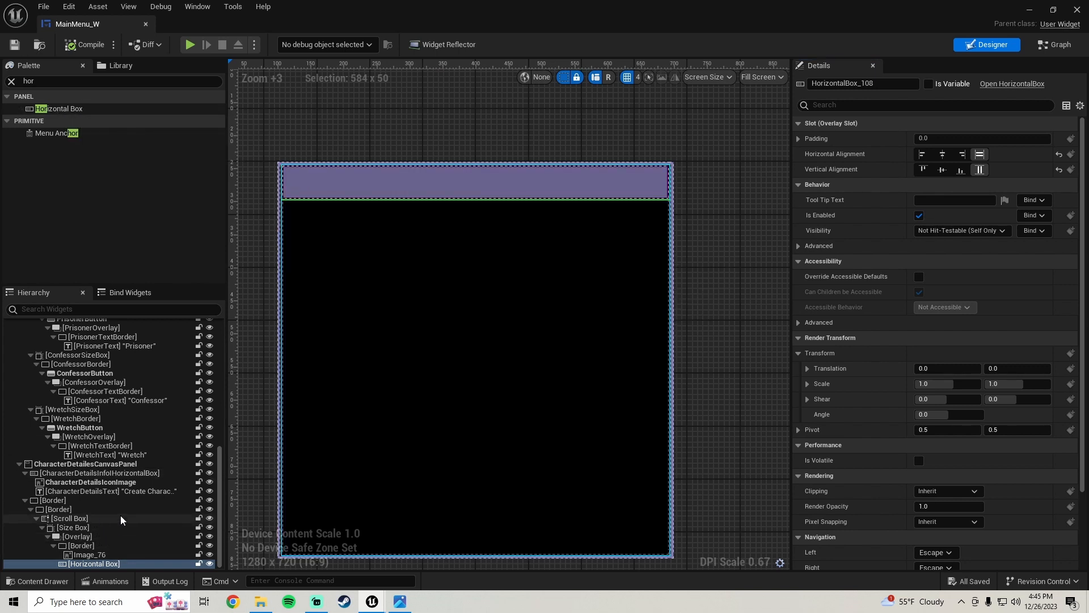
- Check the reference hierarchy screenshot and add a Size Box inside the Horizontal Box
click(401, 603)
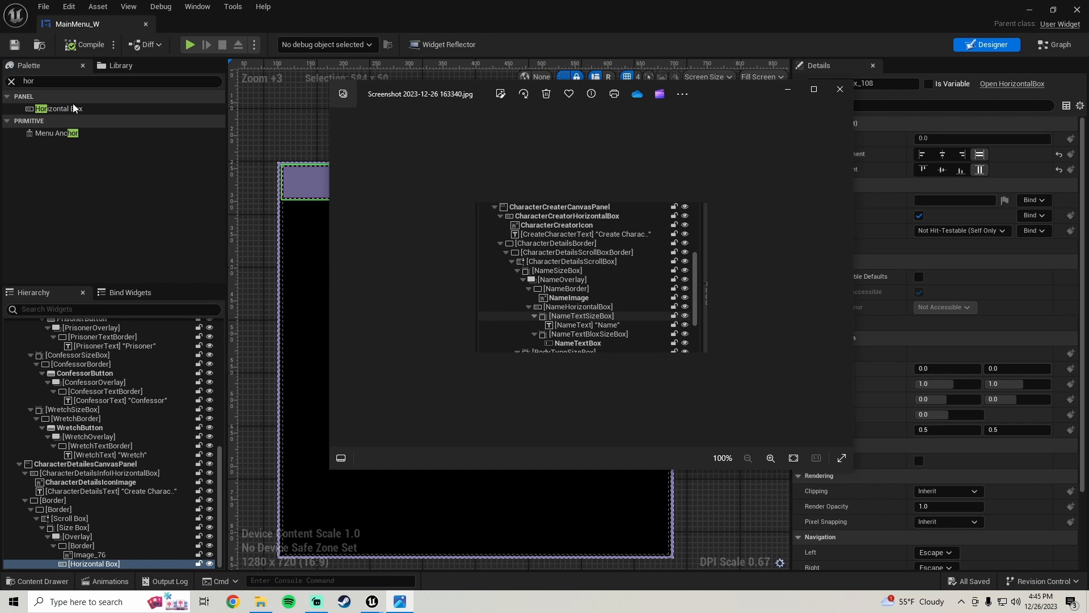
click(50, 83)
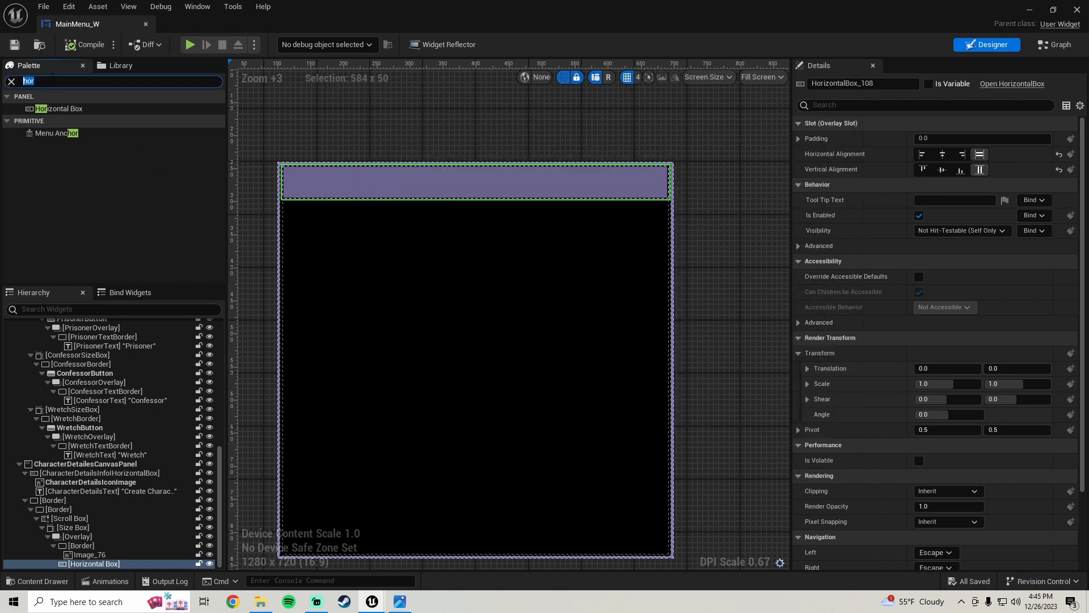
text(size)
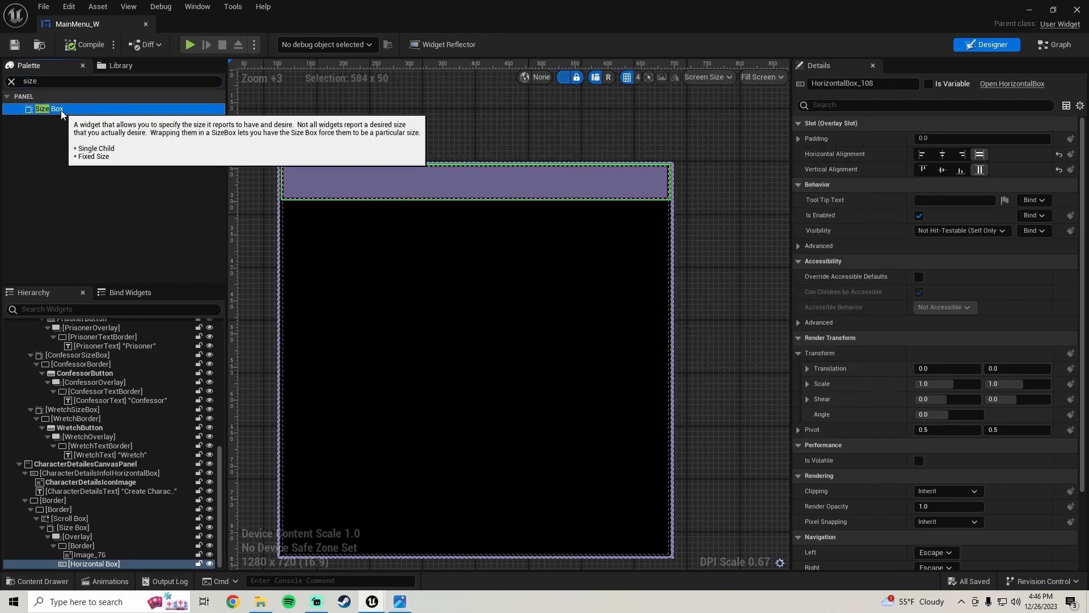
drag(60, 110, 96, 563)
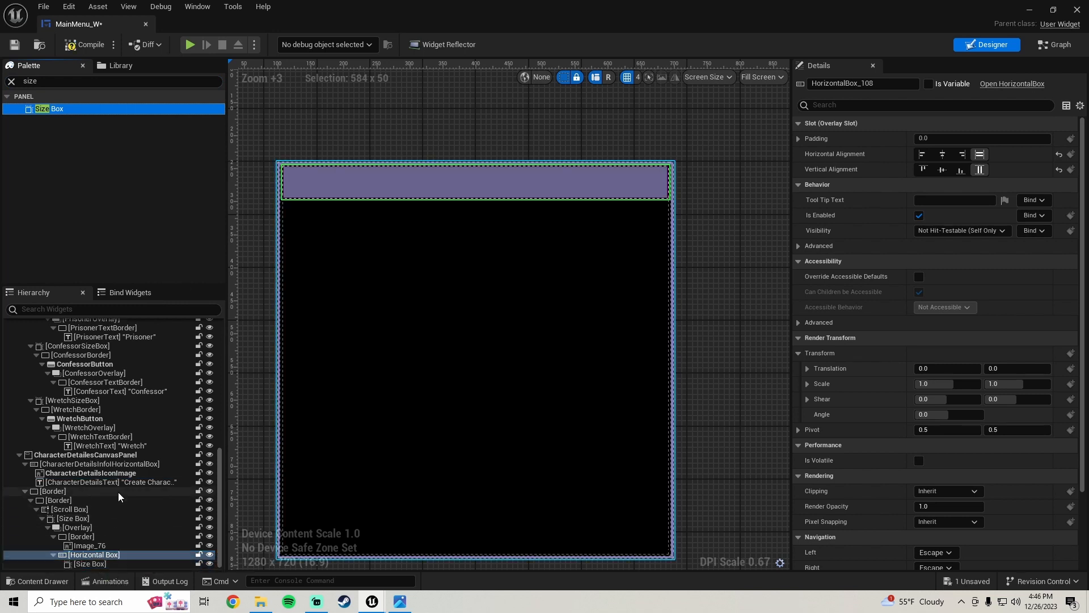
- Enable the width and height overrides on the new Size Box and center it horizontally and vertically
click(89, 564)
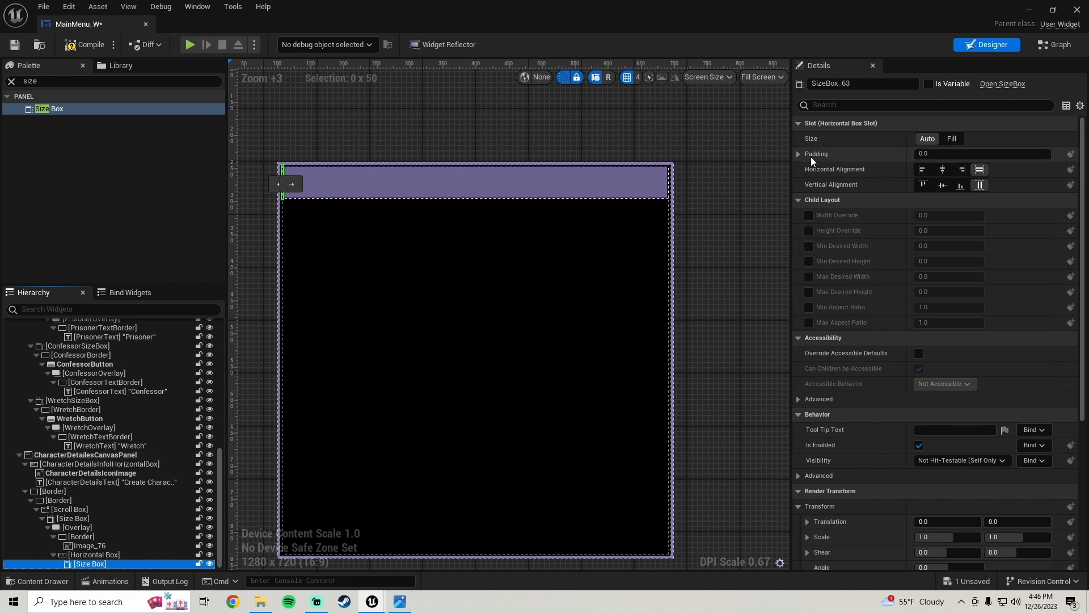
click(809, 215)
click(809, 231)
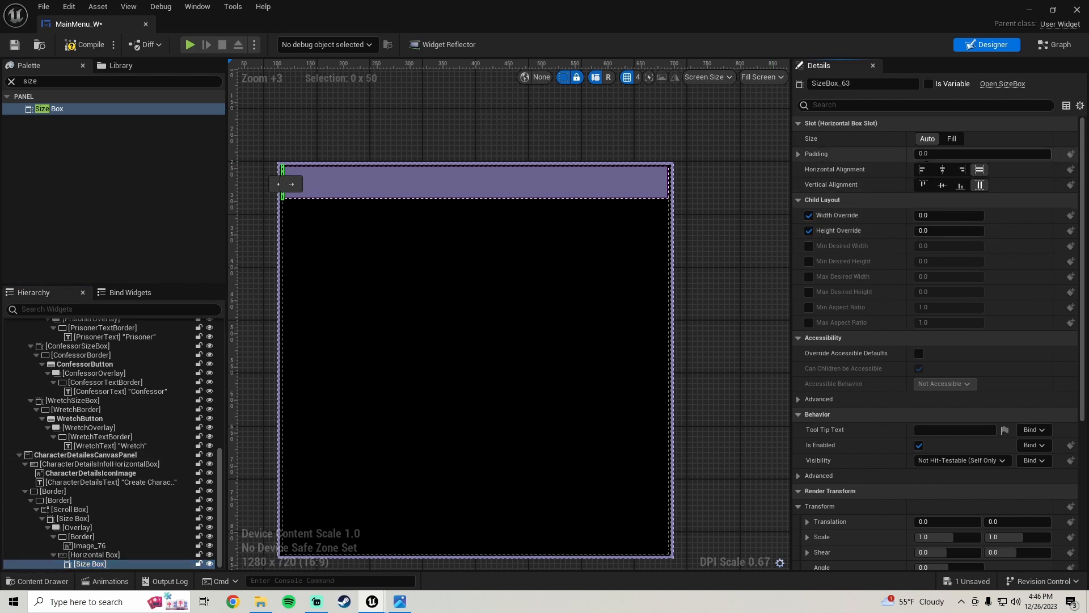
click(942, 170)
click(945, 190)
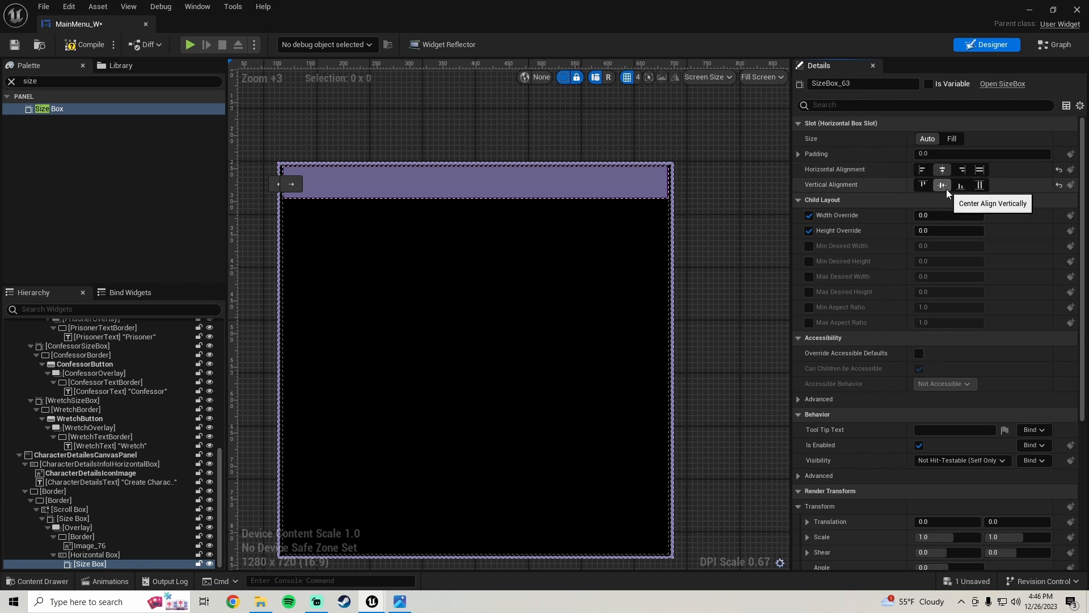
- Set the Size Box's Width Override to 200 and its Height Override to 40, after trying heights of 50 and 20
click(943, 215)
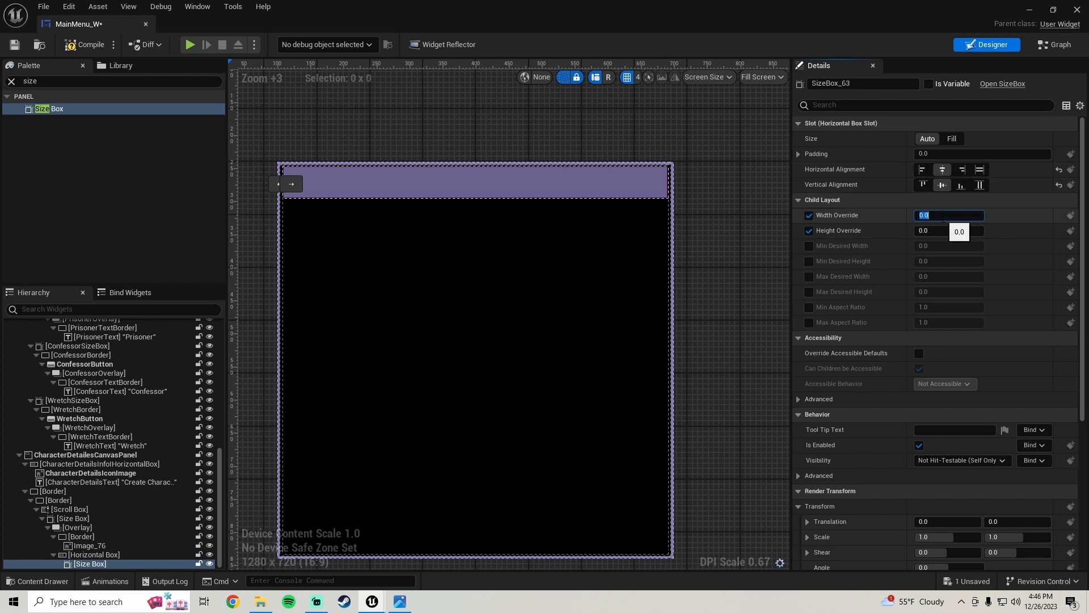
key(Return)
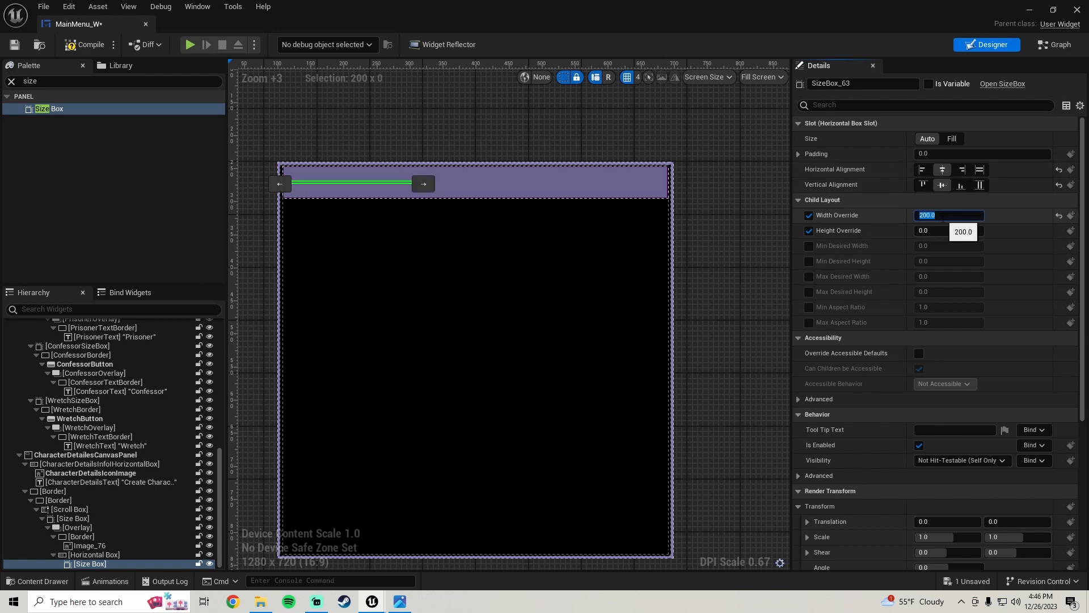
click(955, 232)
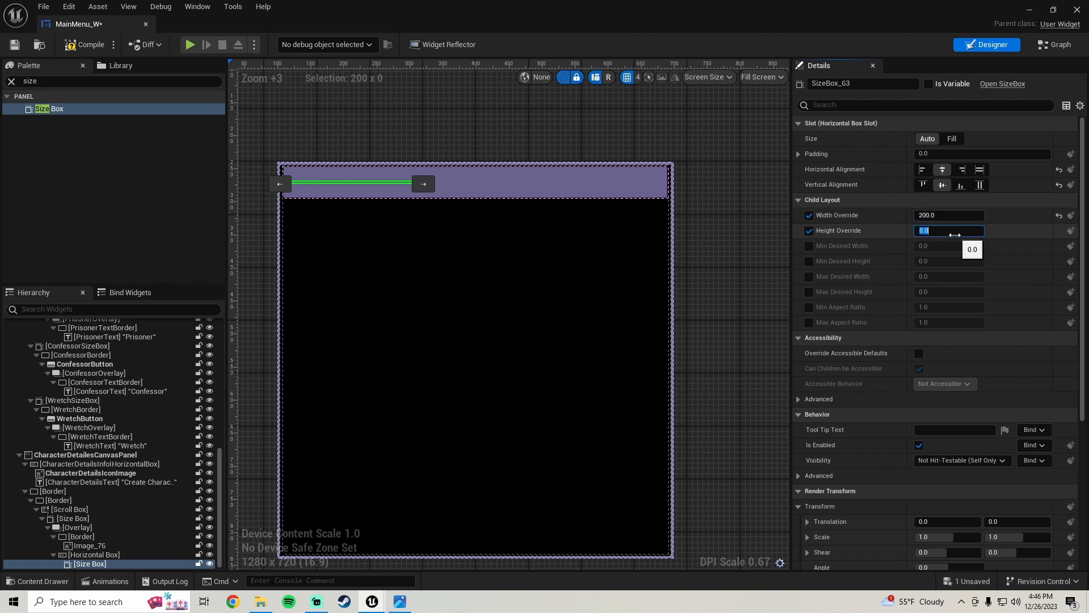
text(50)
key(Return)
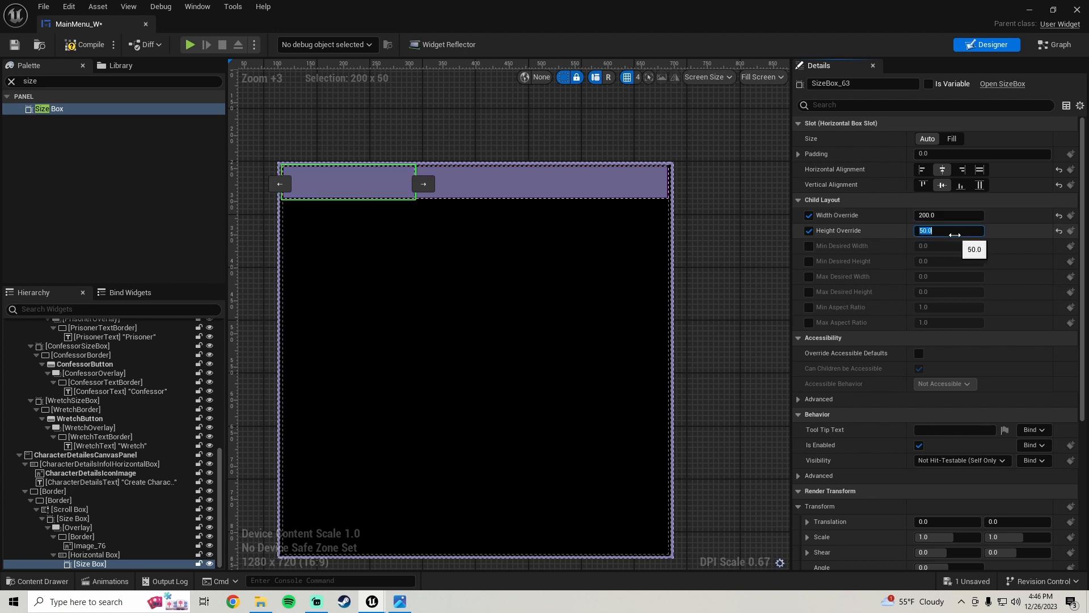
key(Return)
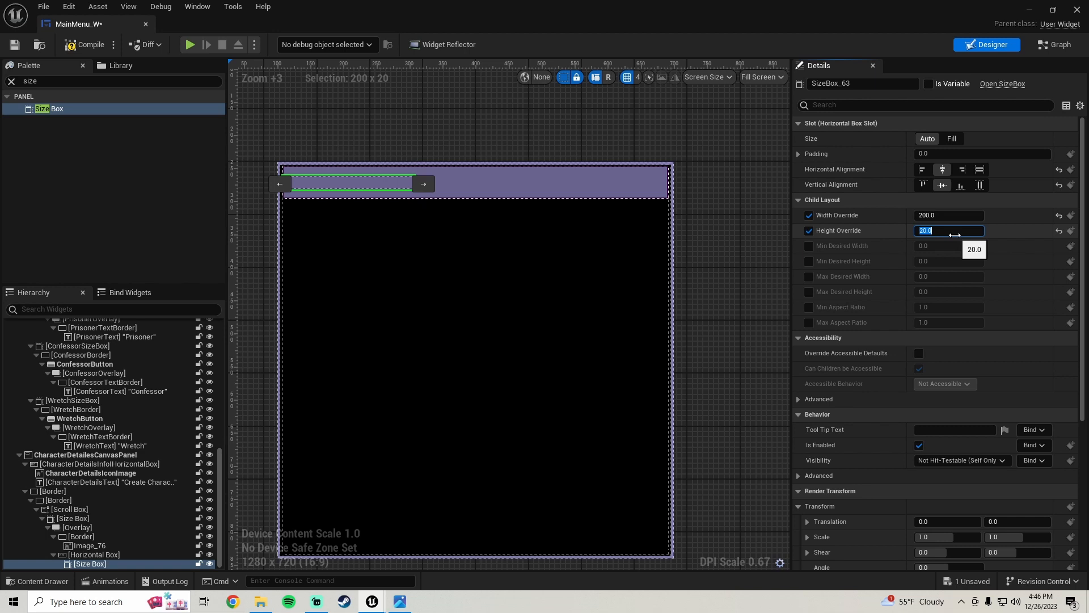
text(75)
key(Return)
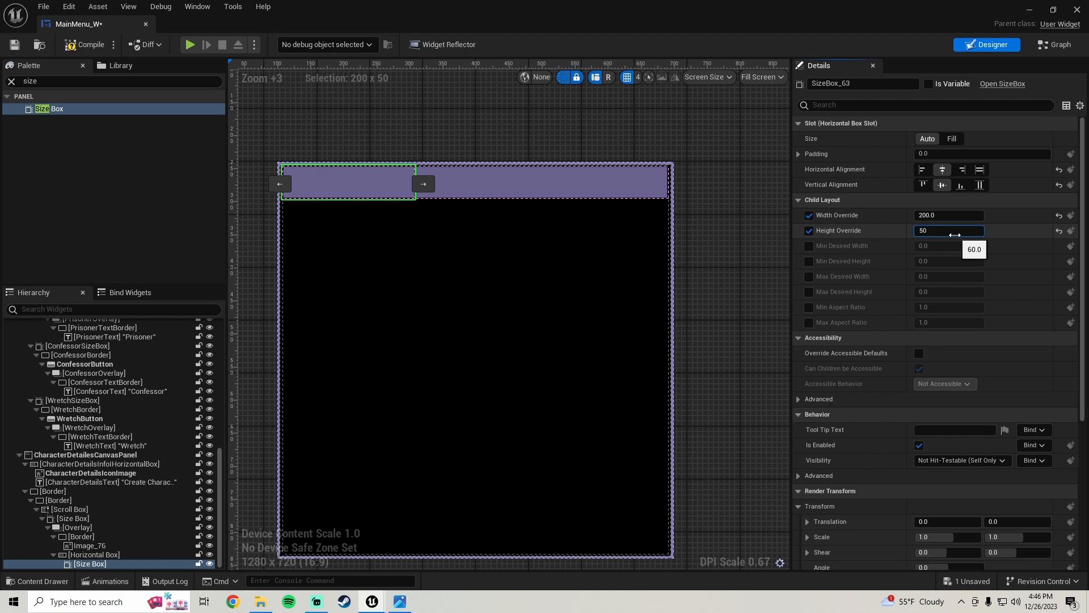
text(40)
key(Return)
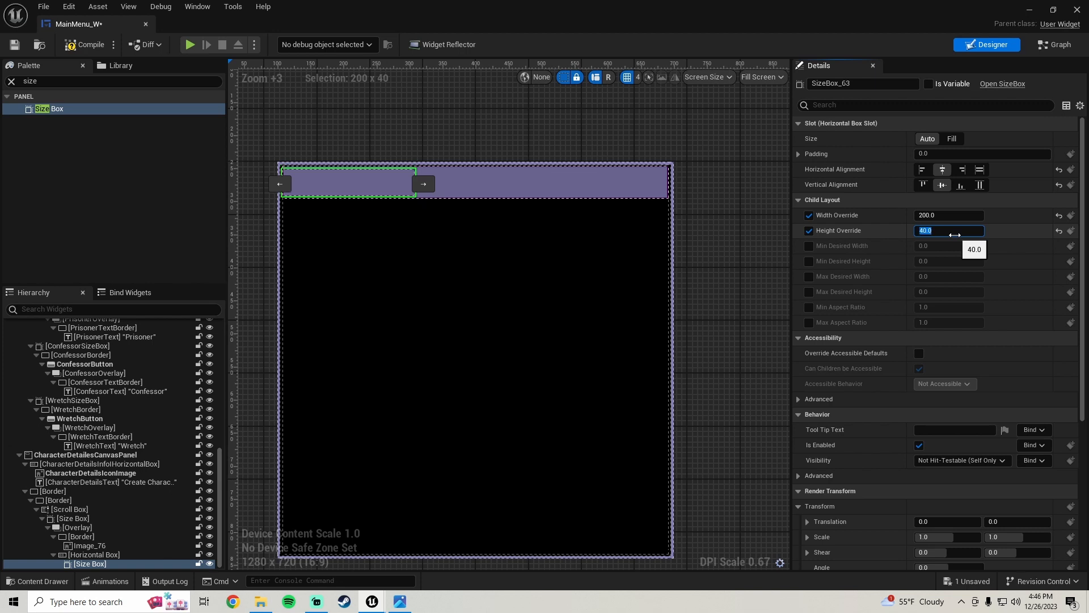
- Set the Size Box's Height Override to 30 and its left padding to 50
text(30)
key(Return)
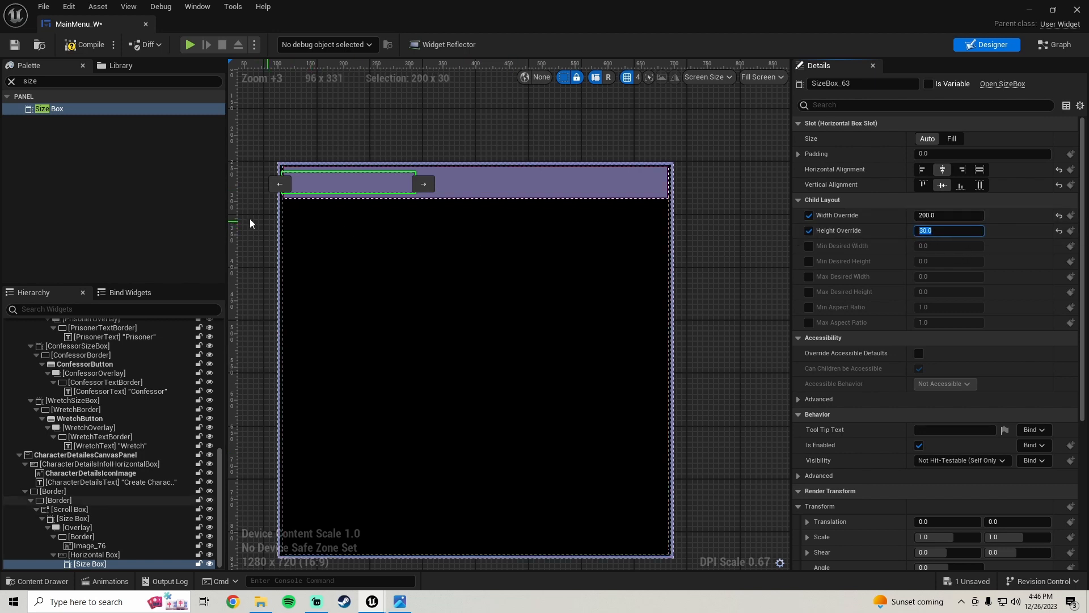
click(799, 154)
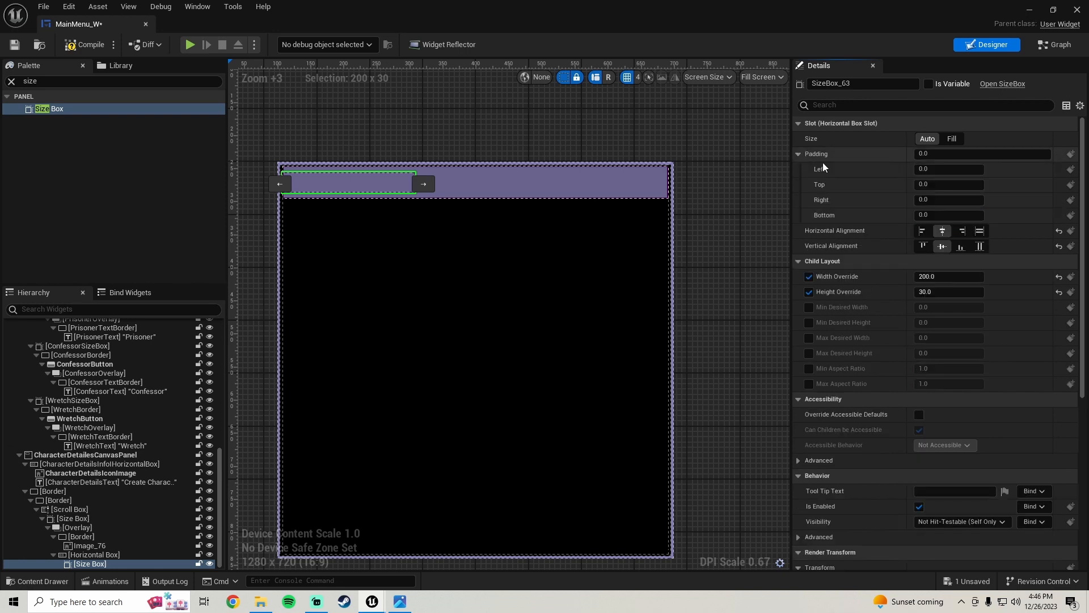
click(948, 169)
text(50)
key(Return)
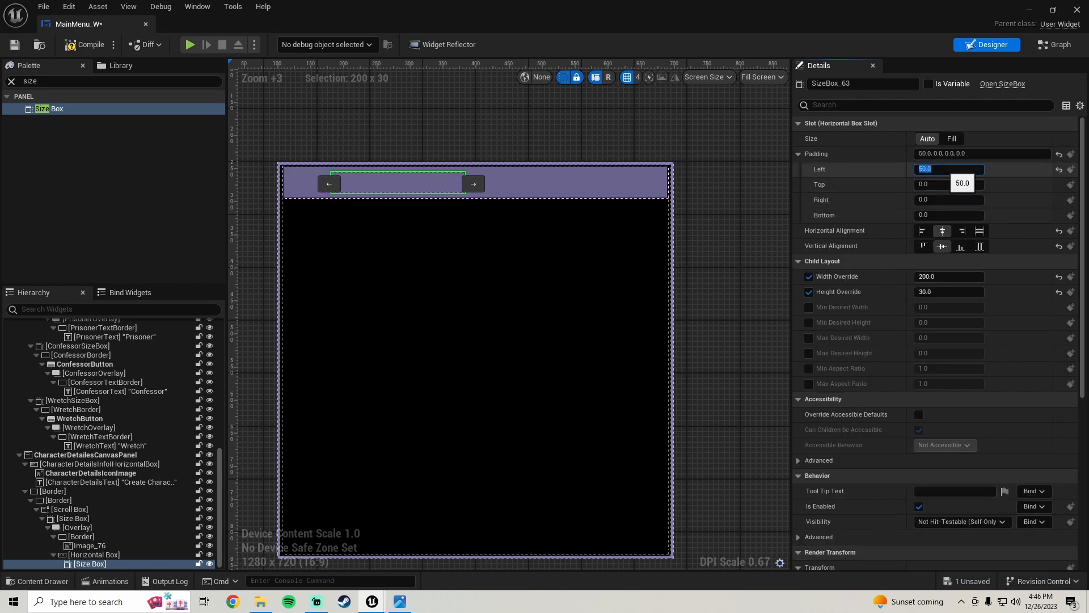
- Compile and save the MainMenu_W widget with the Size Box changes
scroll(542, 248, down, 1)
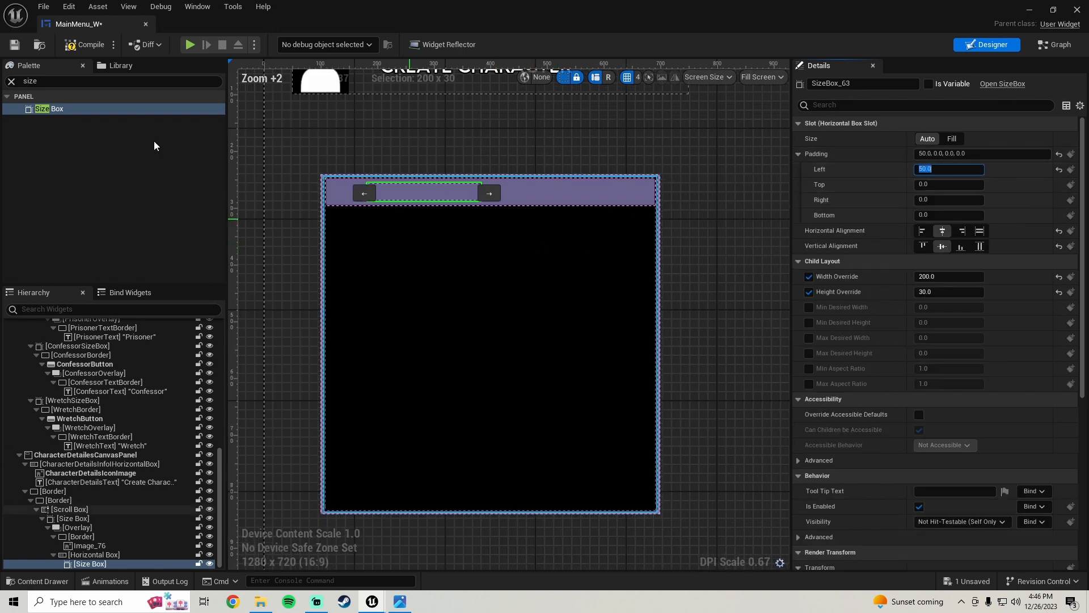
click(84, 44)
click(14, 45)
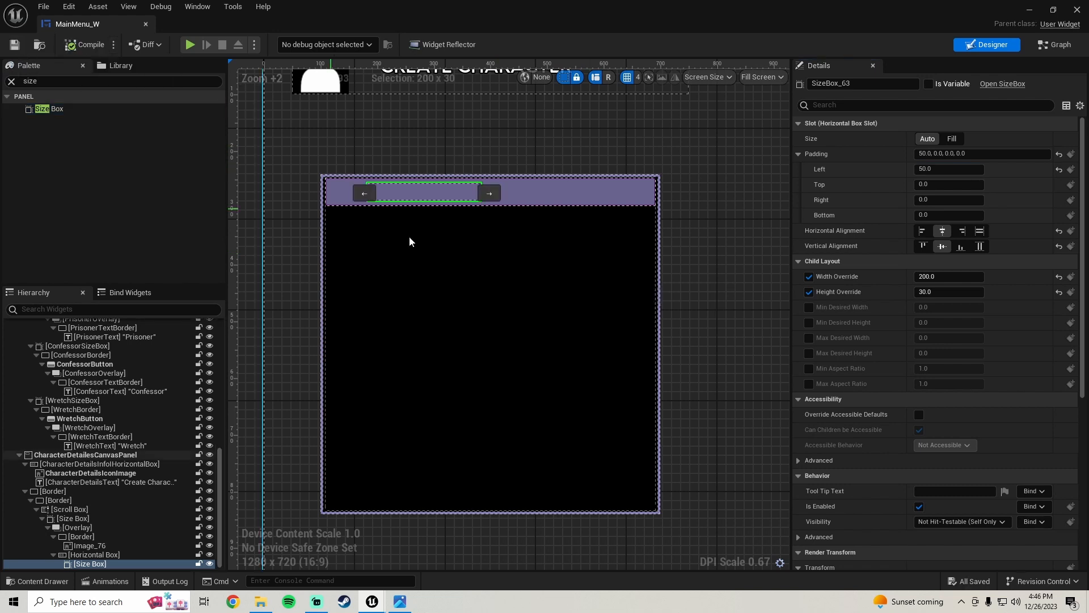
- Check the reference hierarchy screenshot and add a Text widget inside the new Size Box
click(407, 602)
click(401, 602)
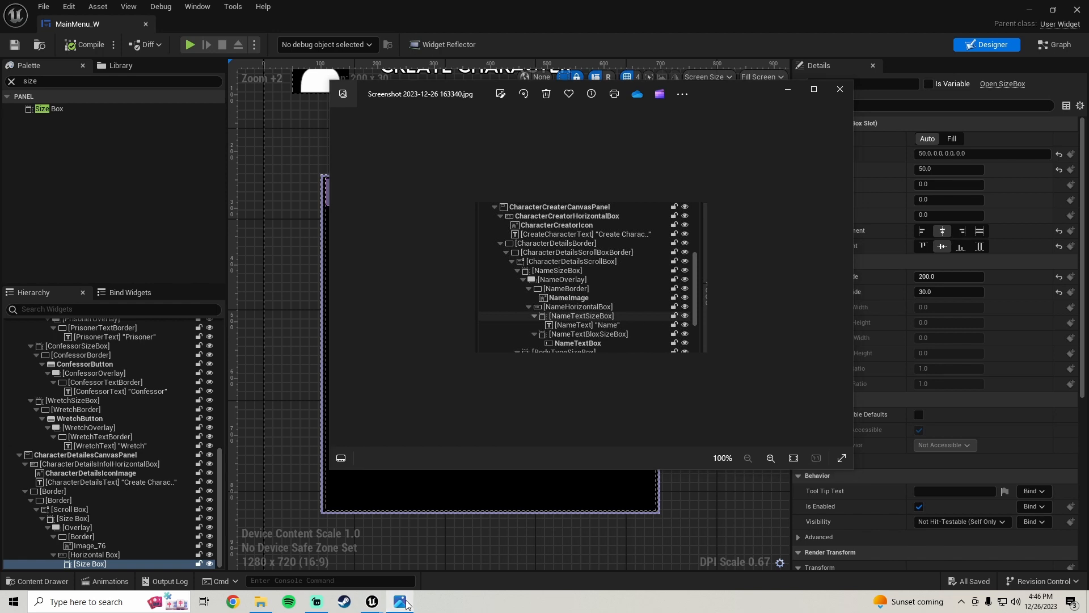
click(11, 81)
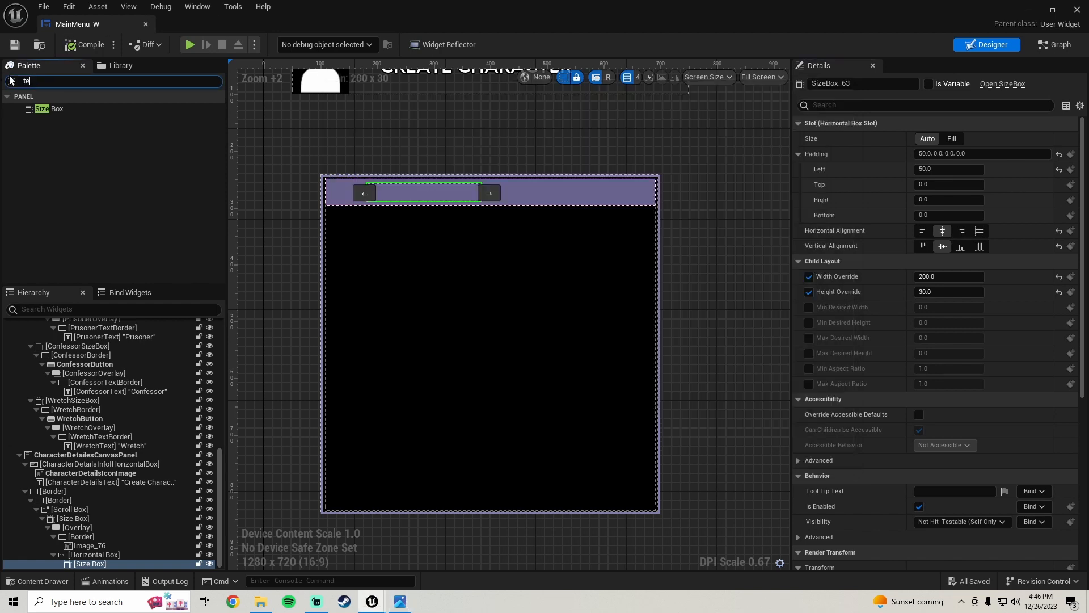
click(50, 121)
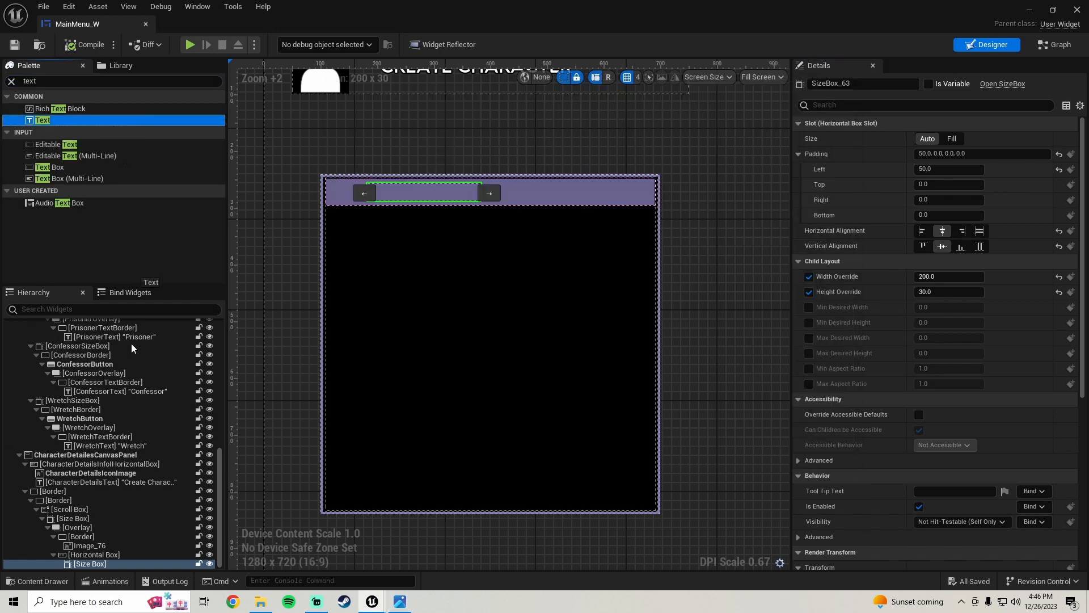
drag(131, 343, 94, 564)
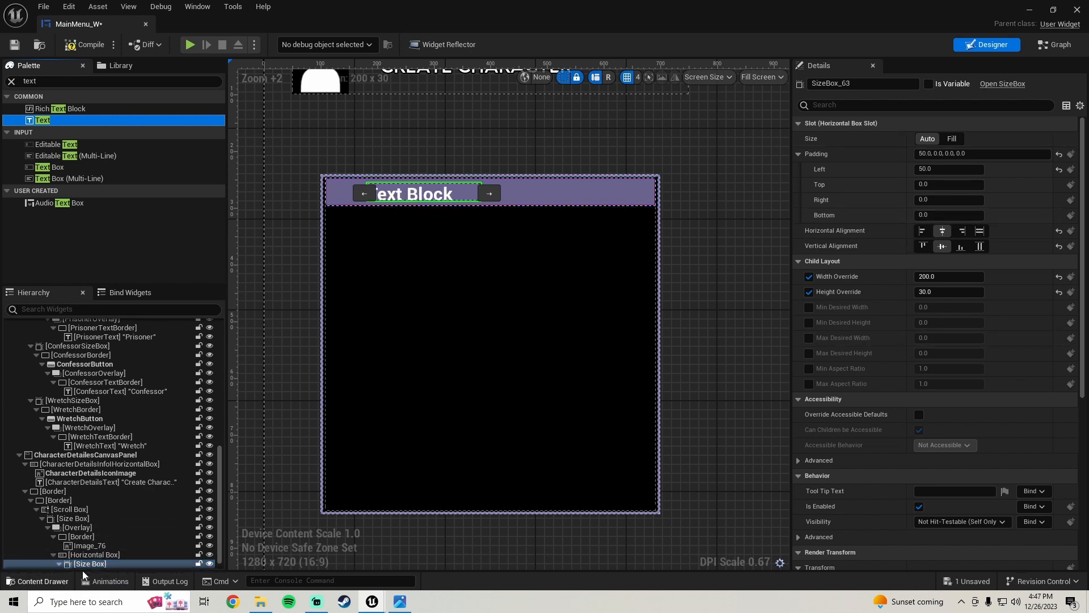
- Change the new text block's displayed text to "Name", keeping vertical alignment on fill
click(105, 563)
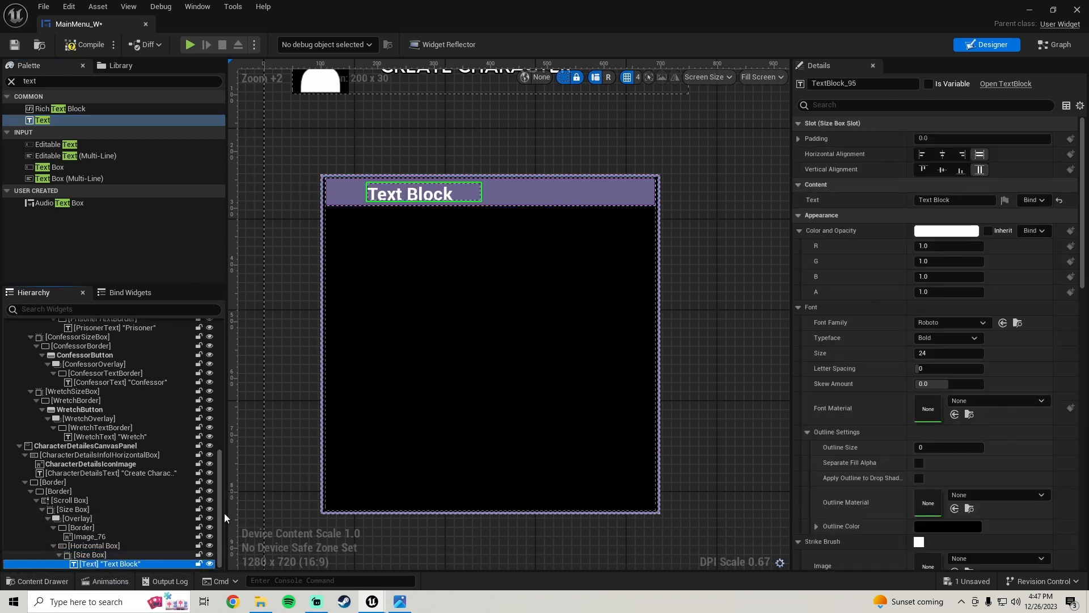
click(978, 169)
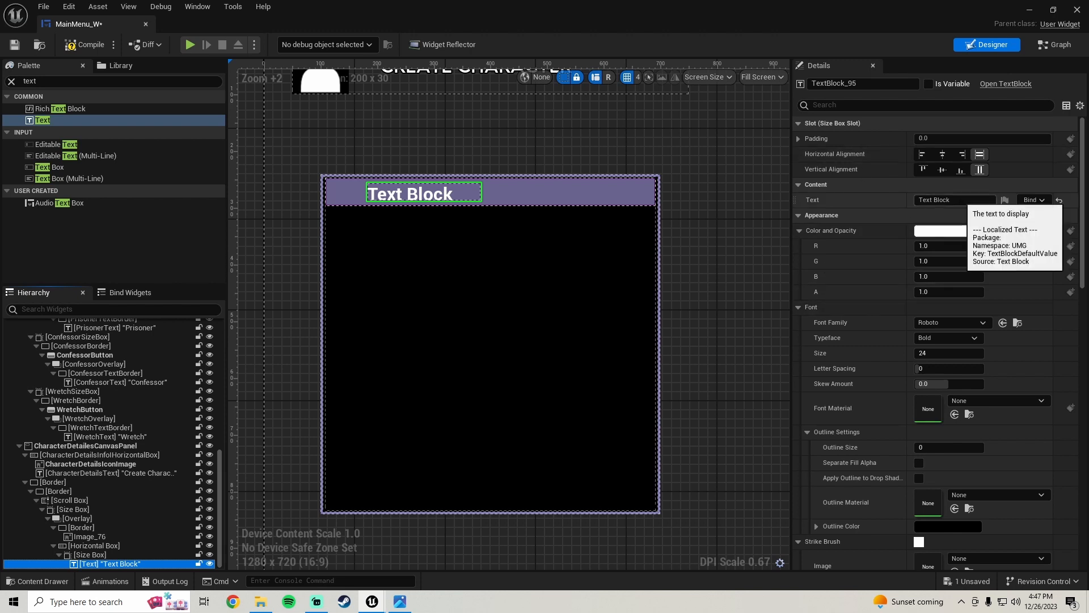
click(956, 200)
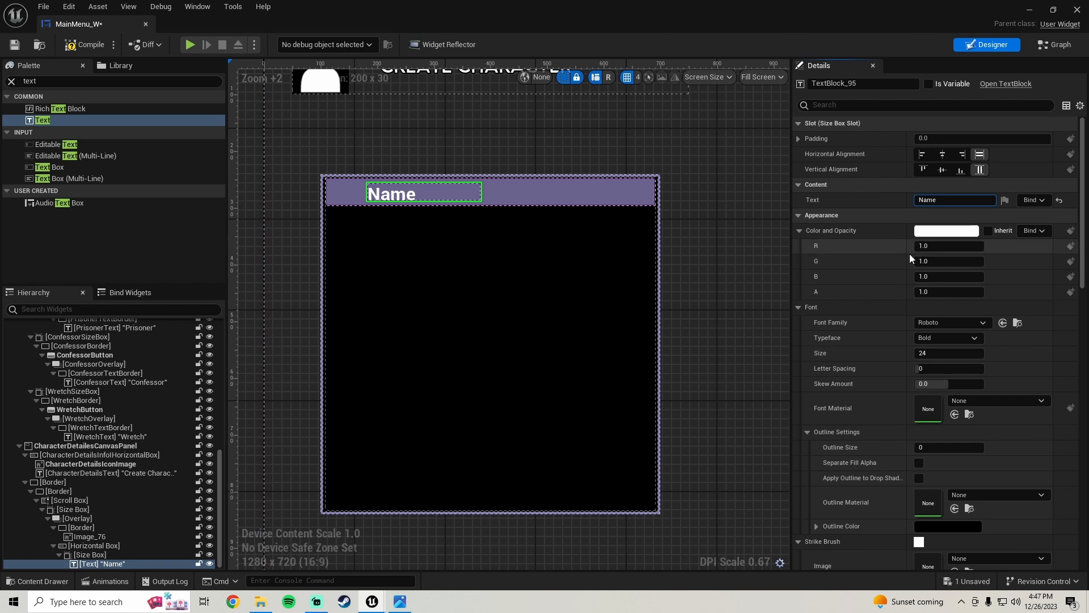
- Center the justification of the "Name" text block
scroll(910, 253, down, 1)
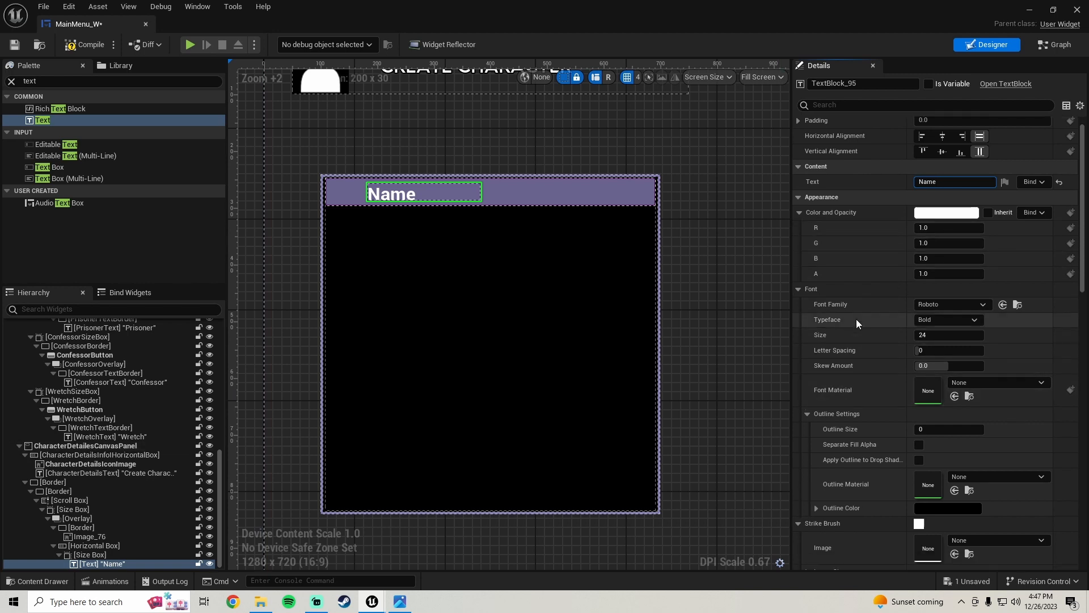
scroll(856, 319, down, 10)
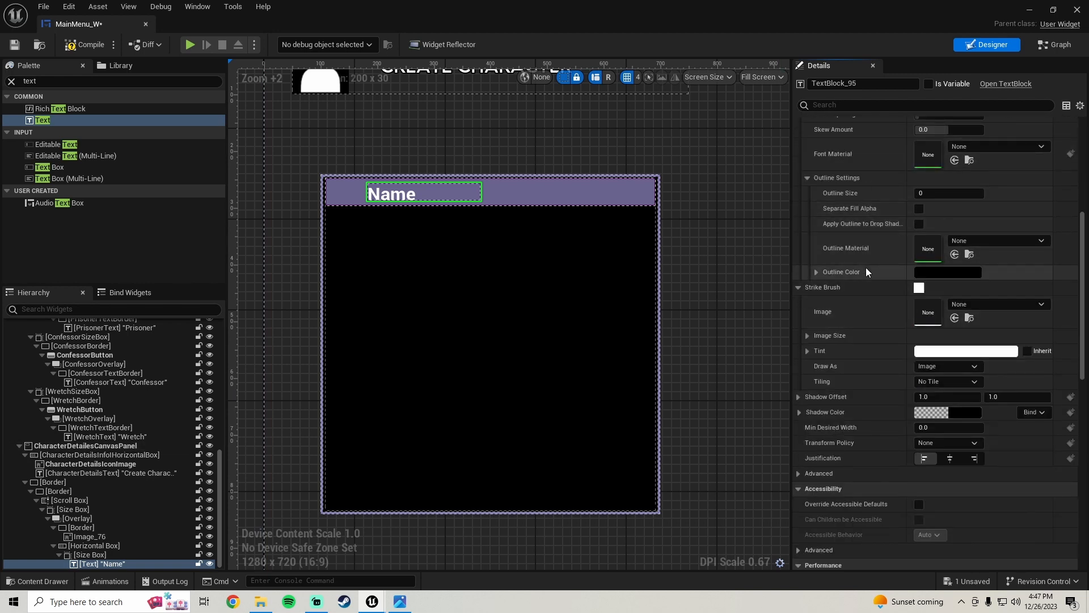
scroll(865, 277, down, 3)
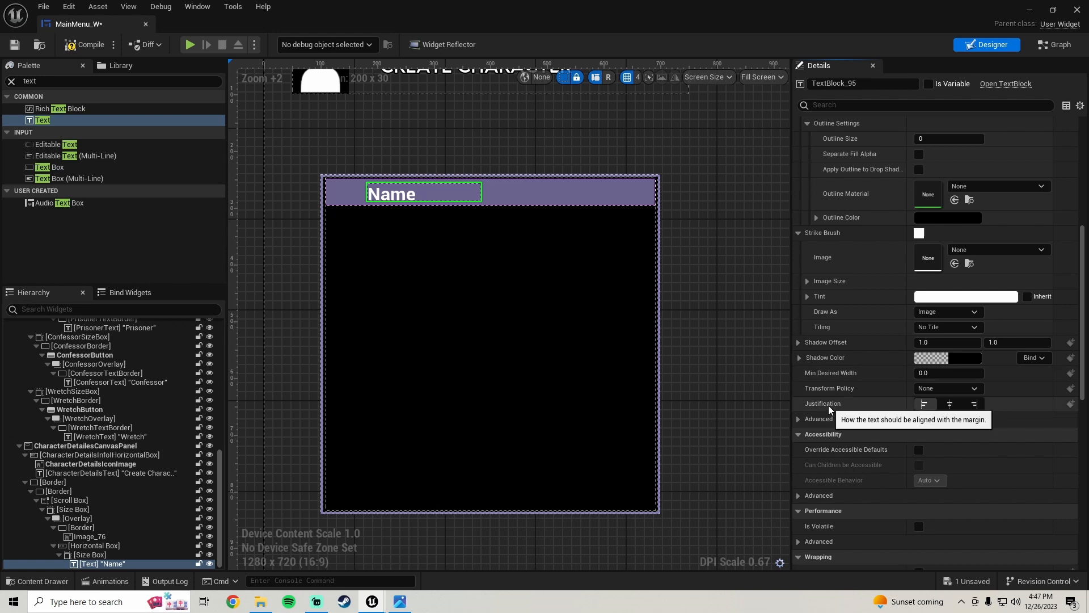
click(951, 404)
scroll(861, 349, up, 12)
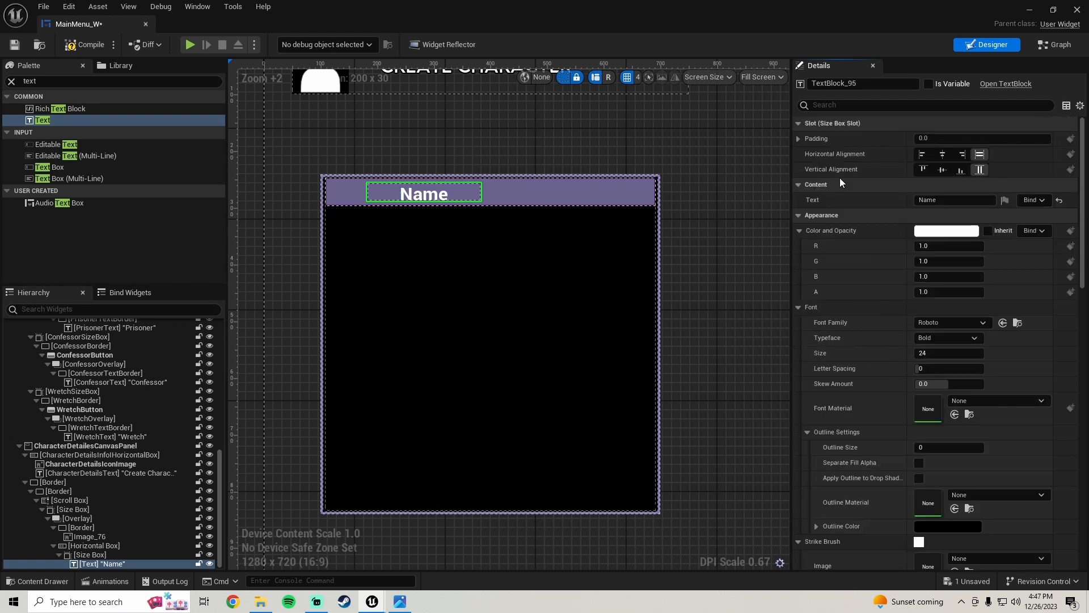
- Try centering the "Name" text horizontally and vertically in its Size Box, and return both alignments to fill
click(799, 138)
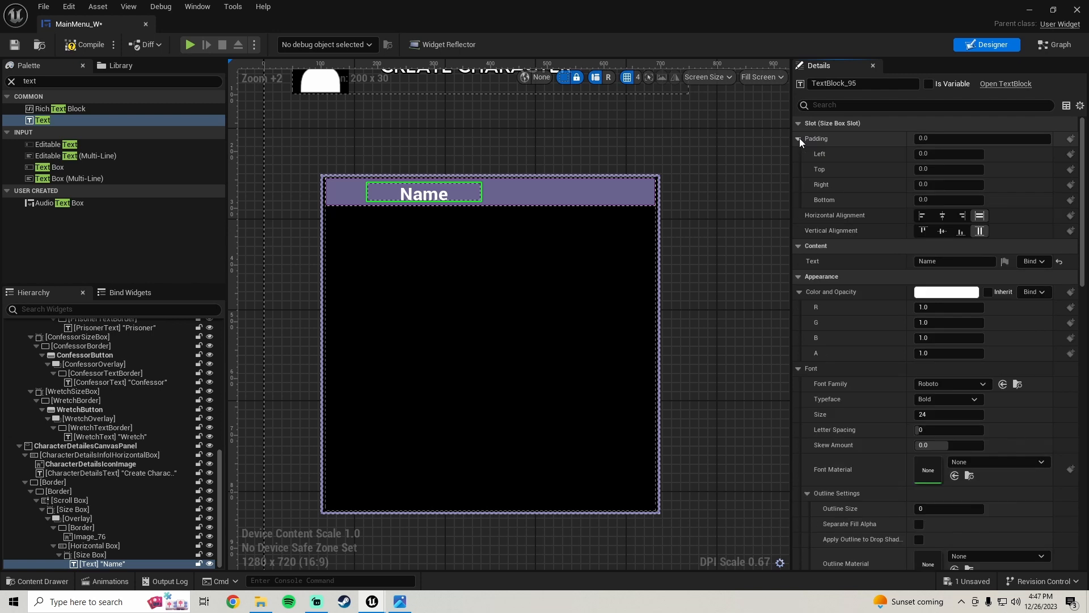
click(944, 216)
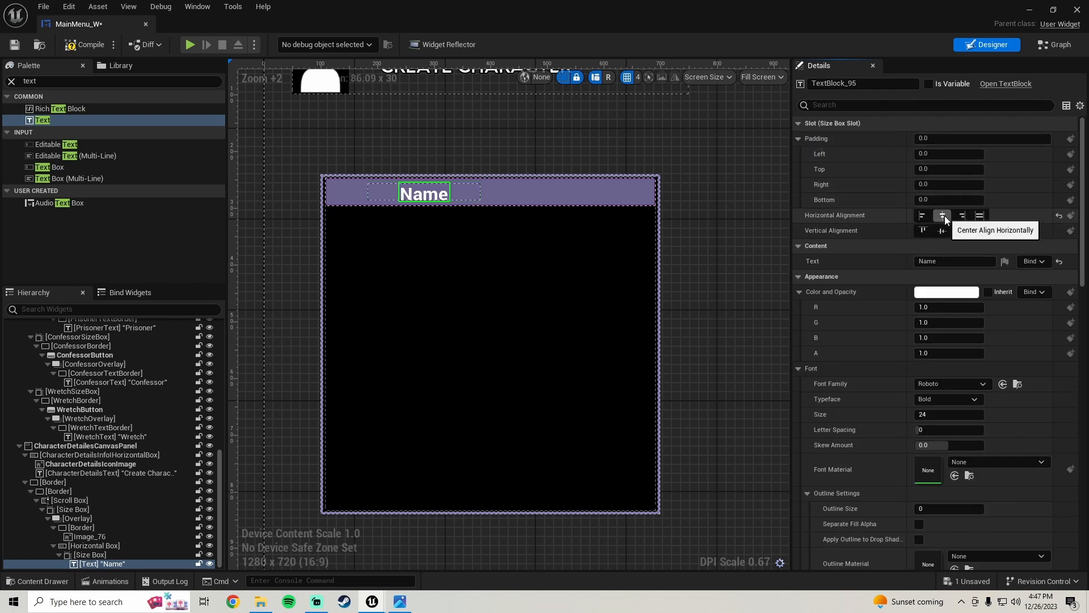
click(978, 216)
click(943, 231)
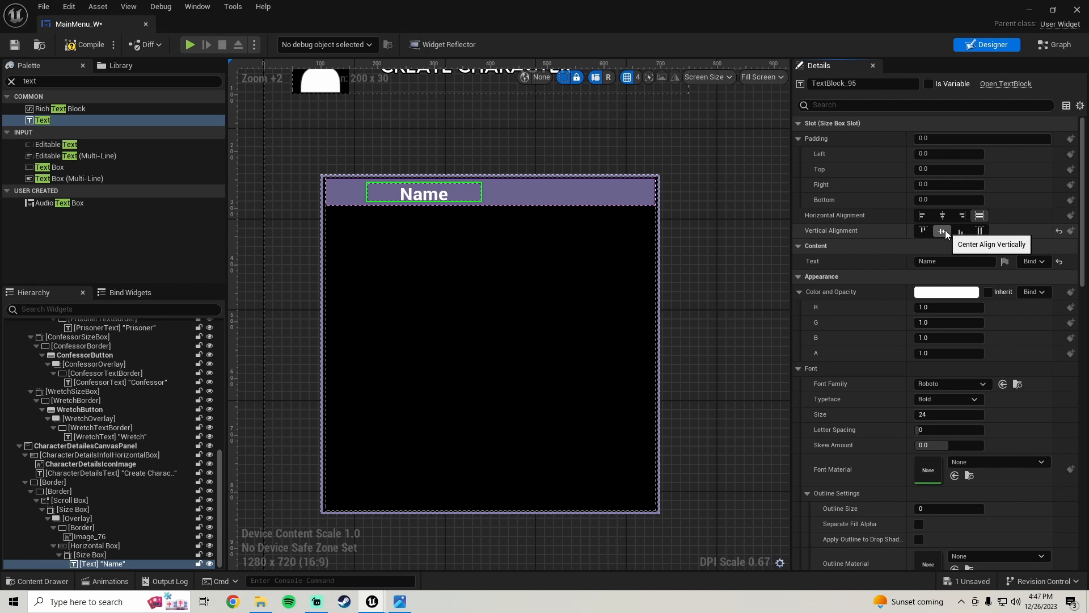
click(979, 231)
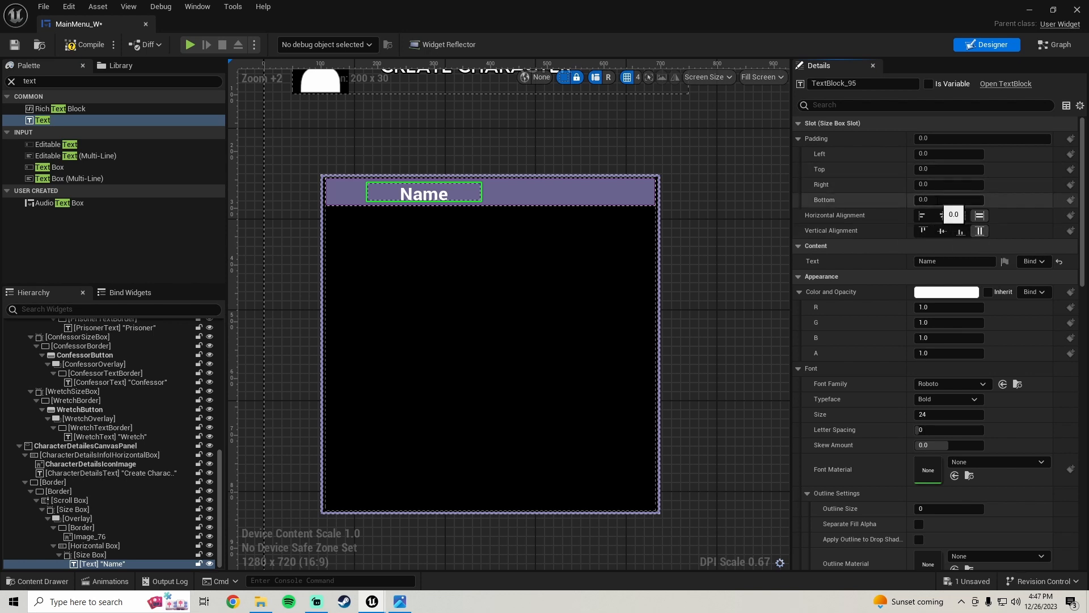
- Try a bottom padding of 5 and bottom vertical alignment on the "Name" text, and revert both changes
text(5)
key(Return)
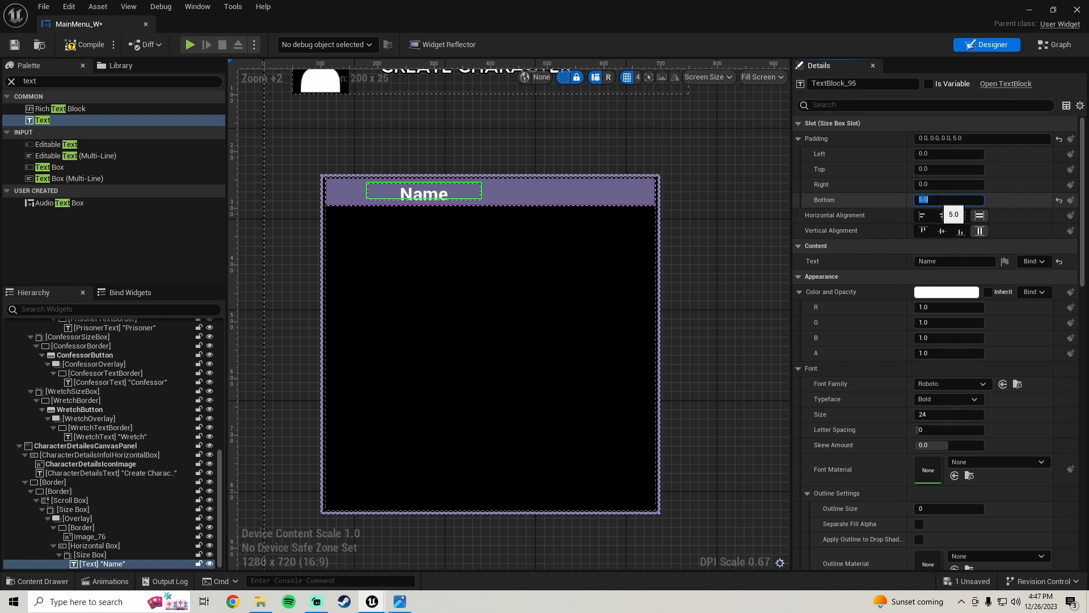
click(641, 234)
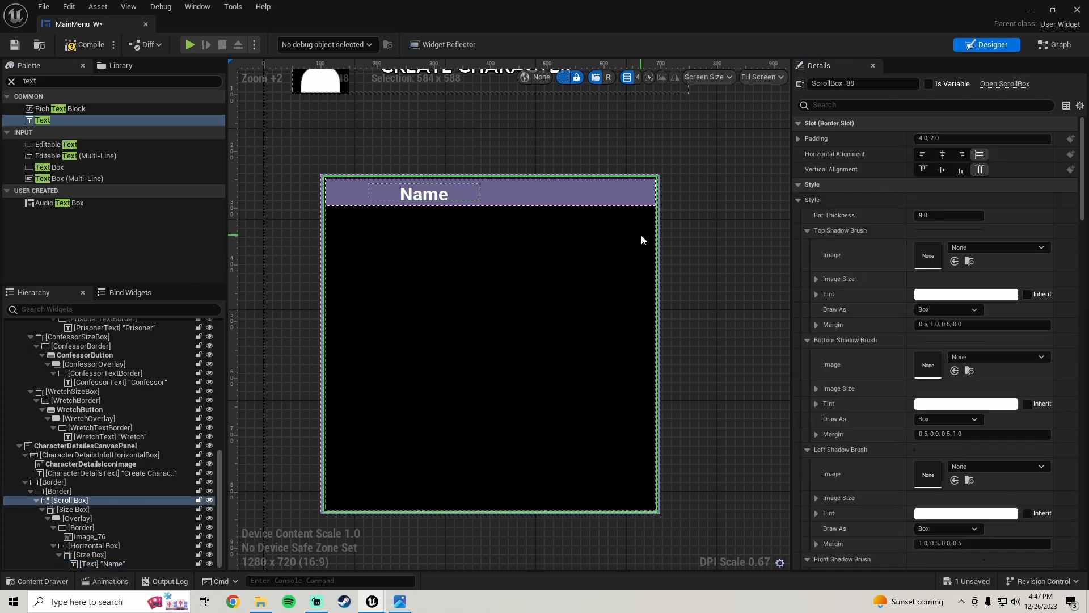
key(ctrl+z)
click(443, 199)
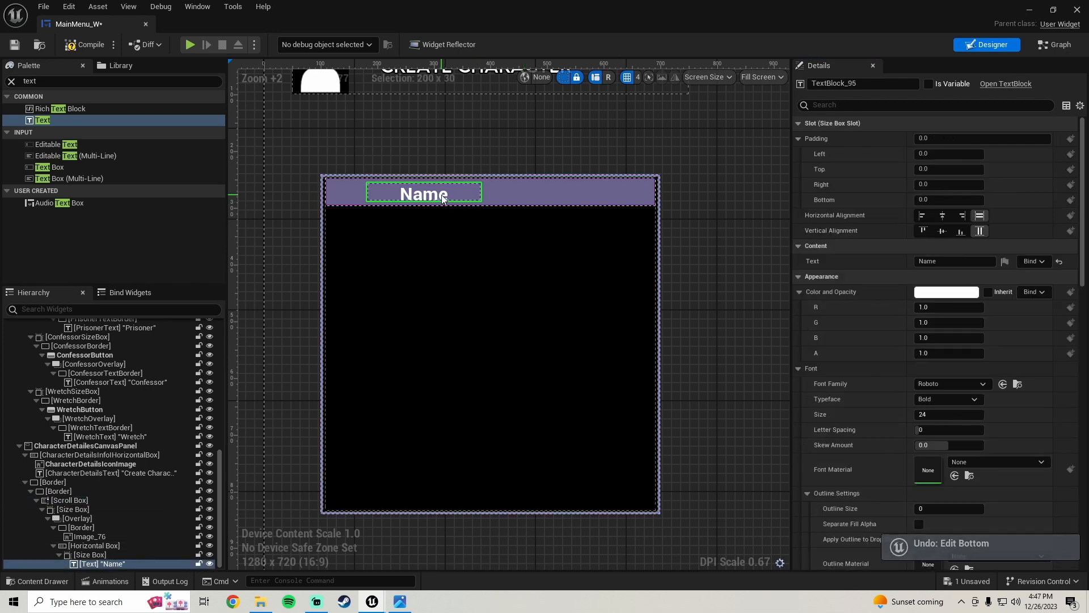
click(961, 231)
click(975, 229)
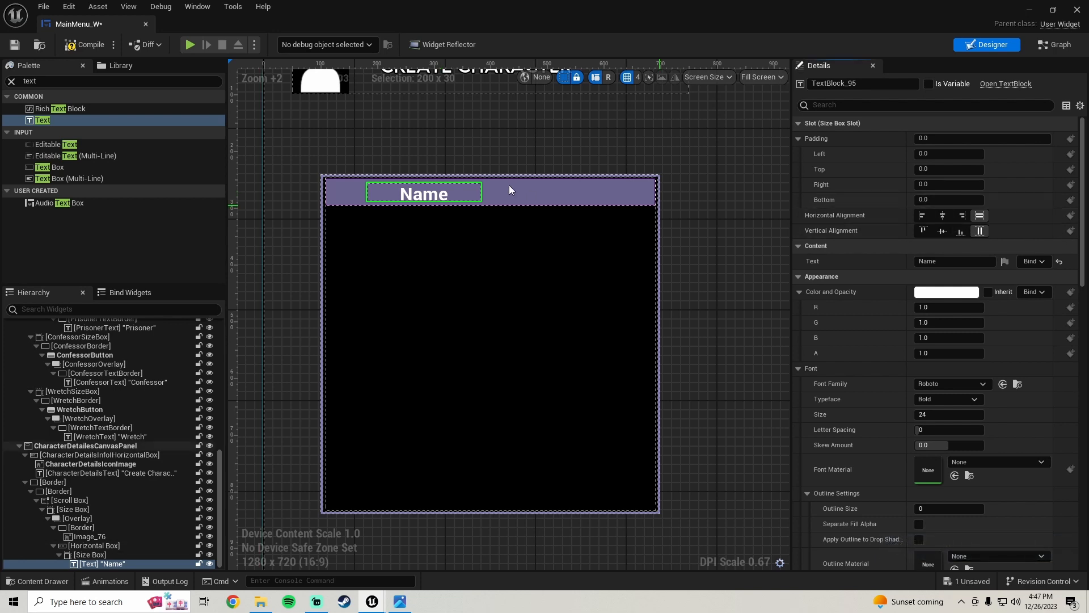
scroll(404, 191, up, 4)
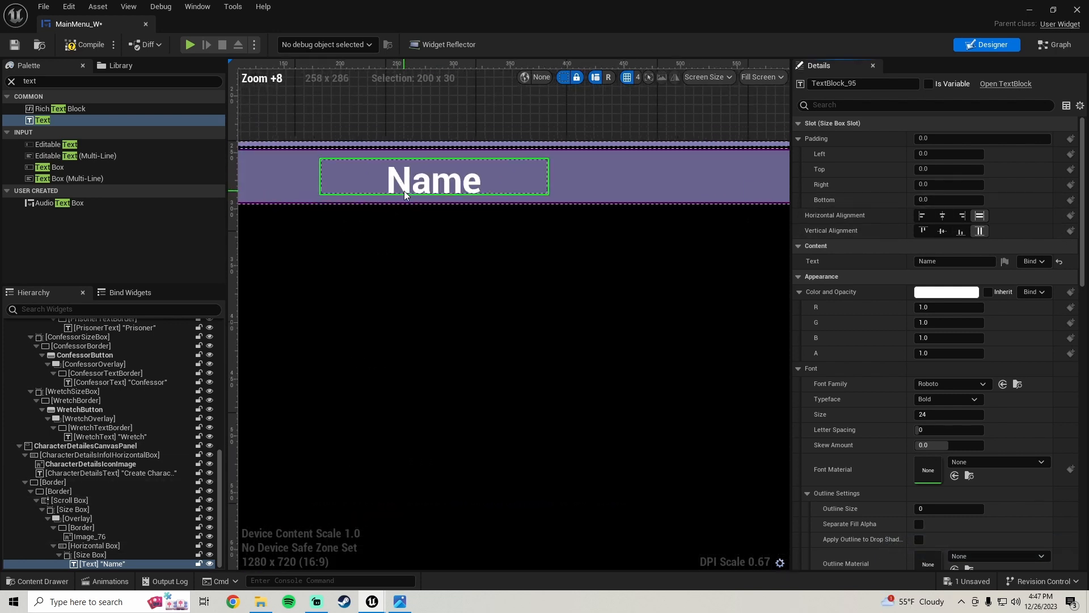
scroll(404, 190, down, 3)
scroll(404, 199, up, 3)
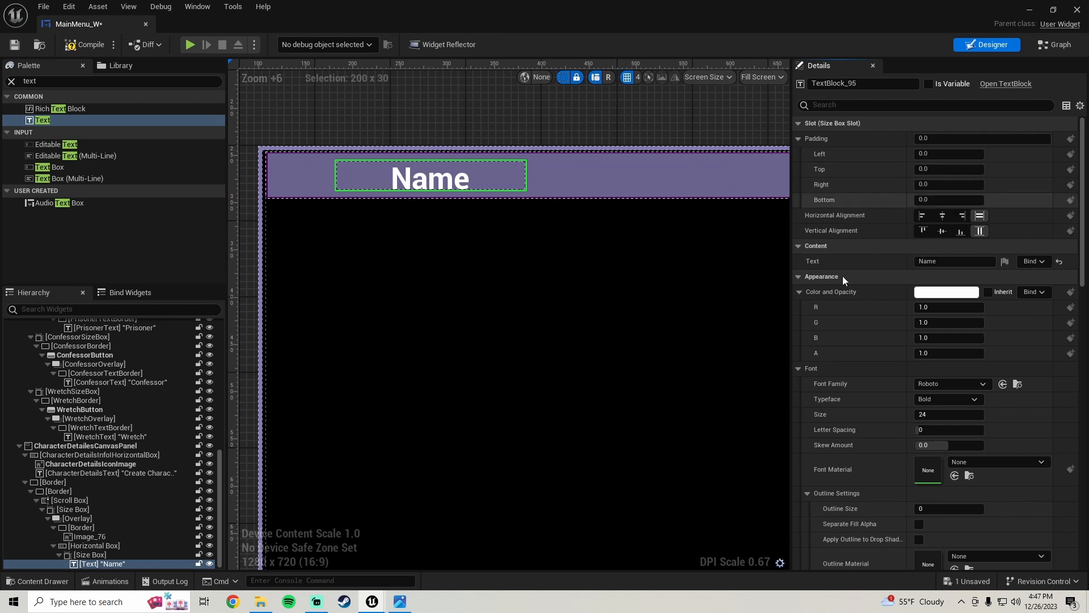
scroll(864, 386, down, 2)
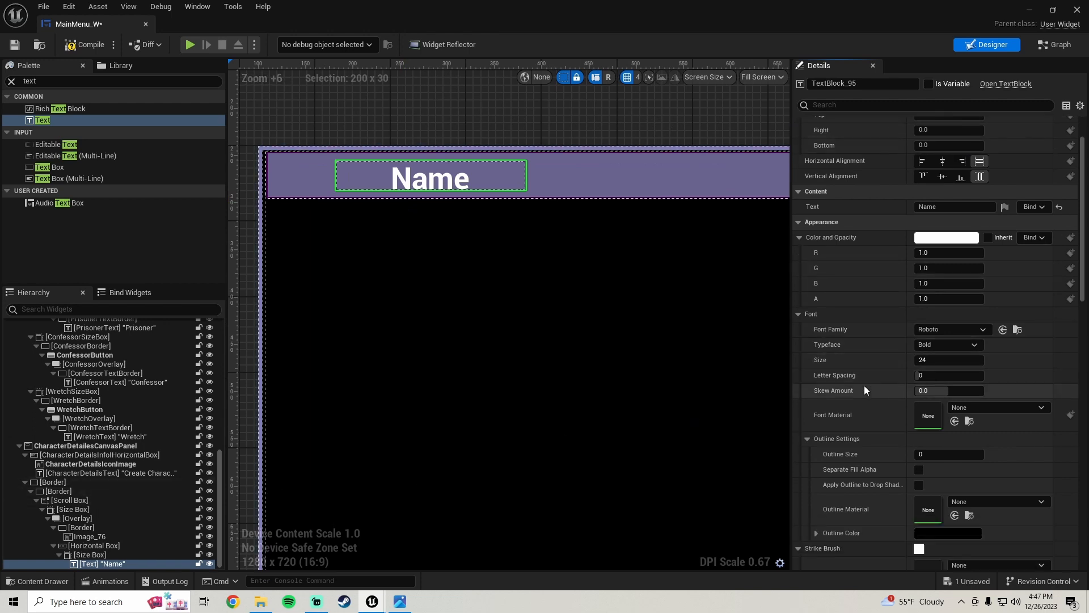
scroll(864, 386, up, 2)
- Set the Height Override of the Size Box around "Name" to 40, after trying 100 and 50, and save the widget
click(107, 554)
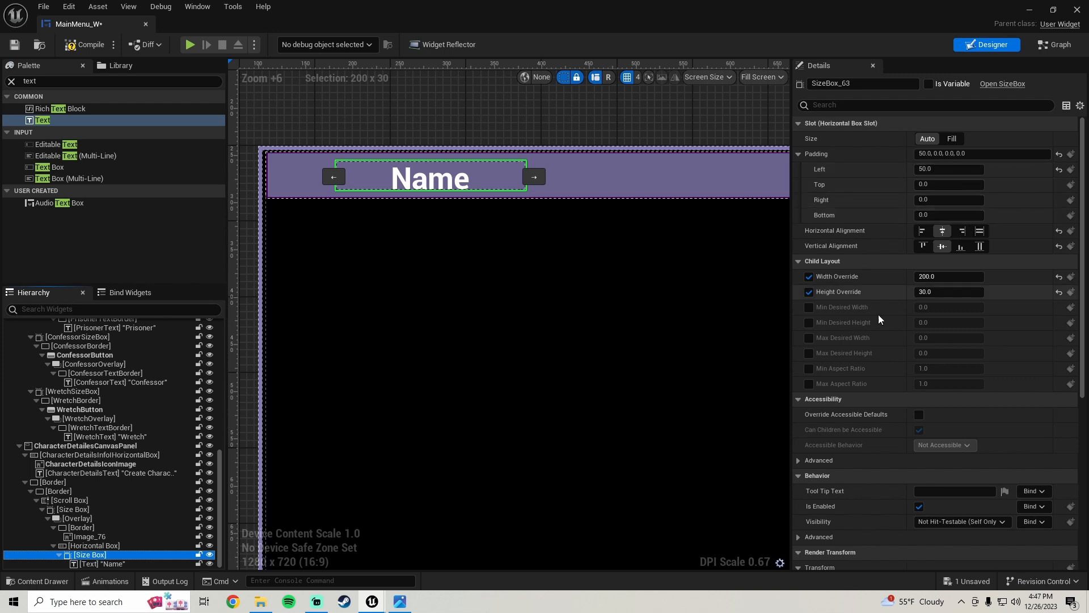
click(1060, 292)
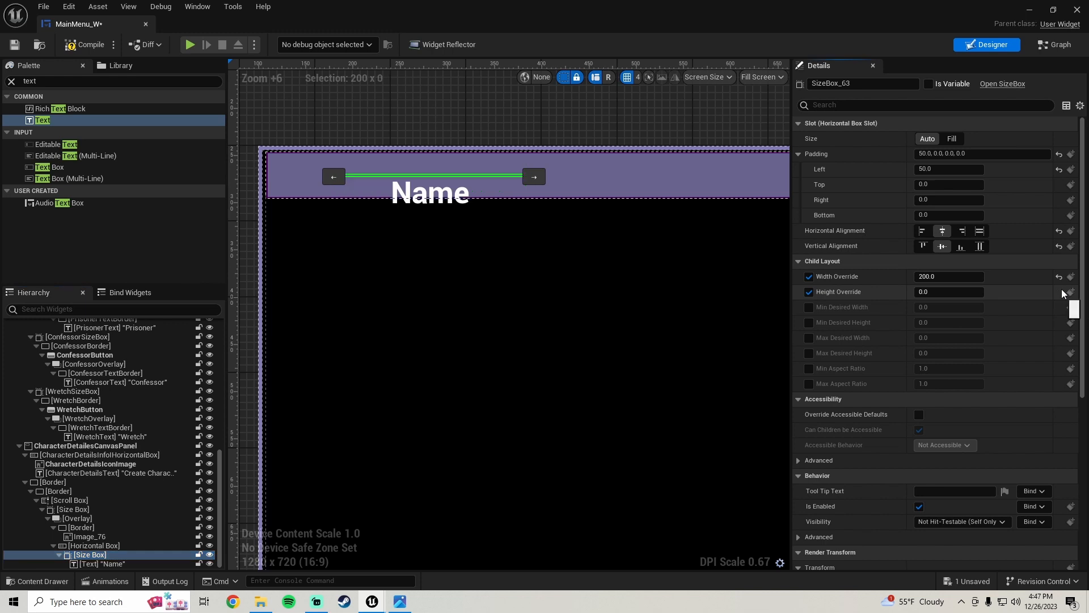
click(952, 293)
text(100)
key(Return)
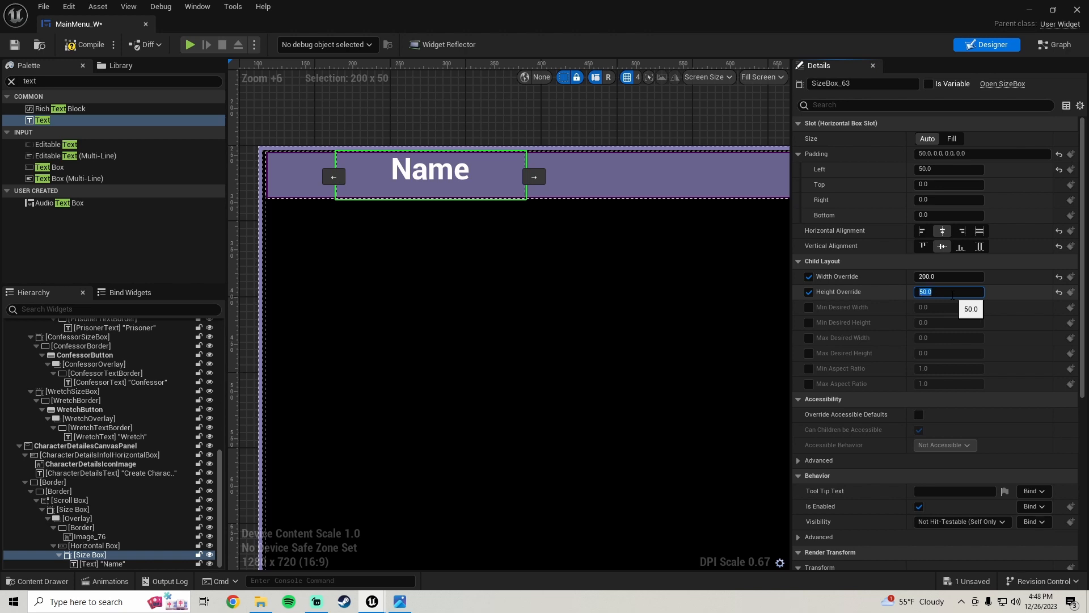
text(40)
key(Return)
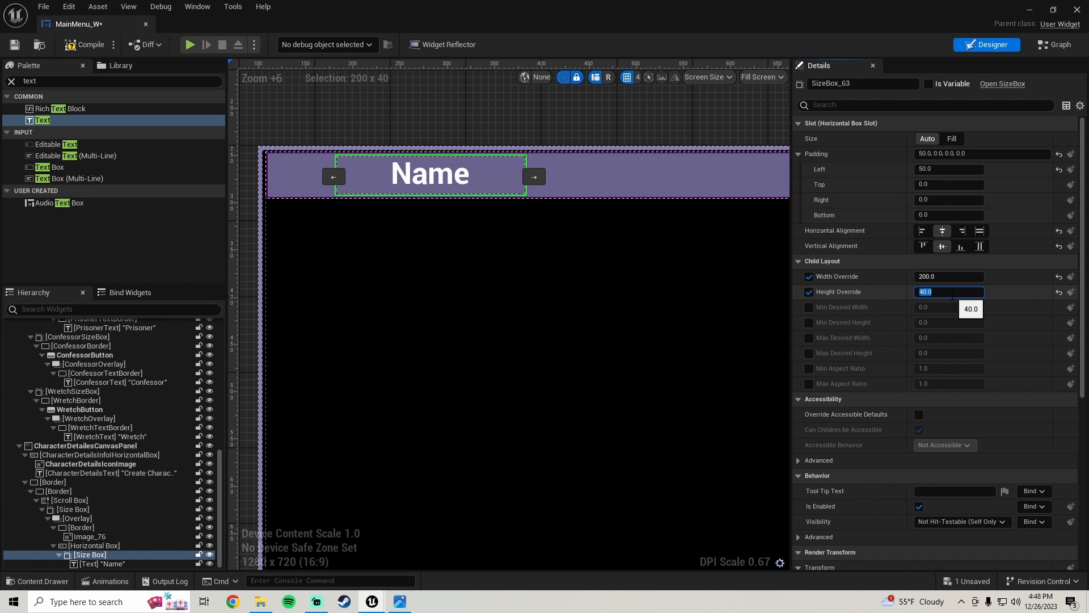
scroll(703, 285, down, 1)
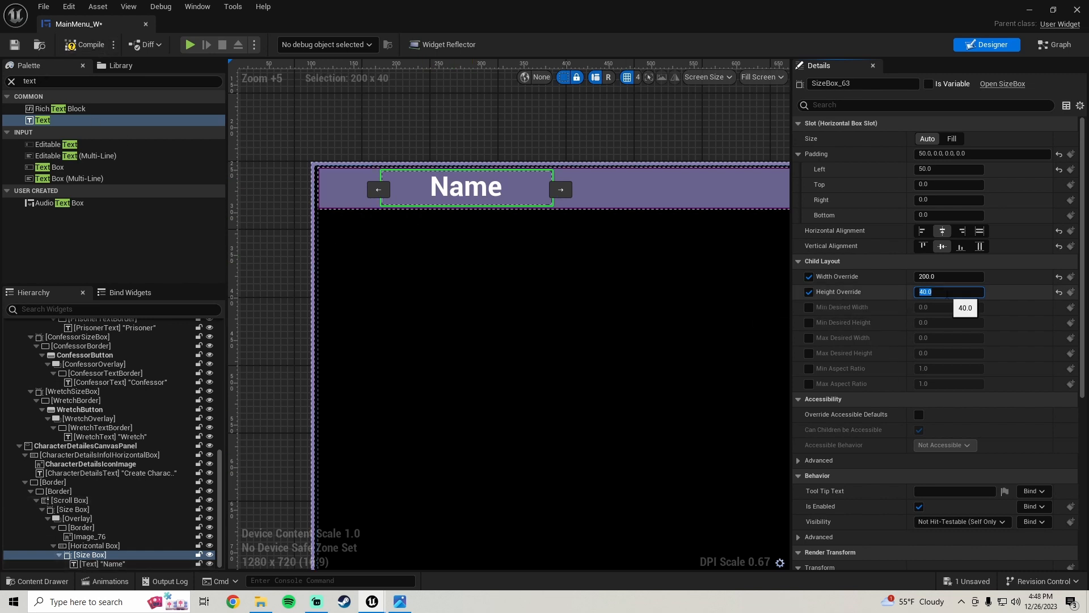
click(15, 44)
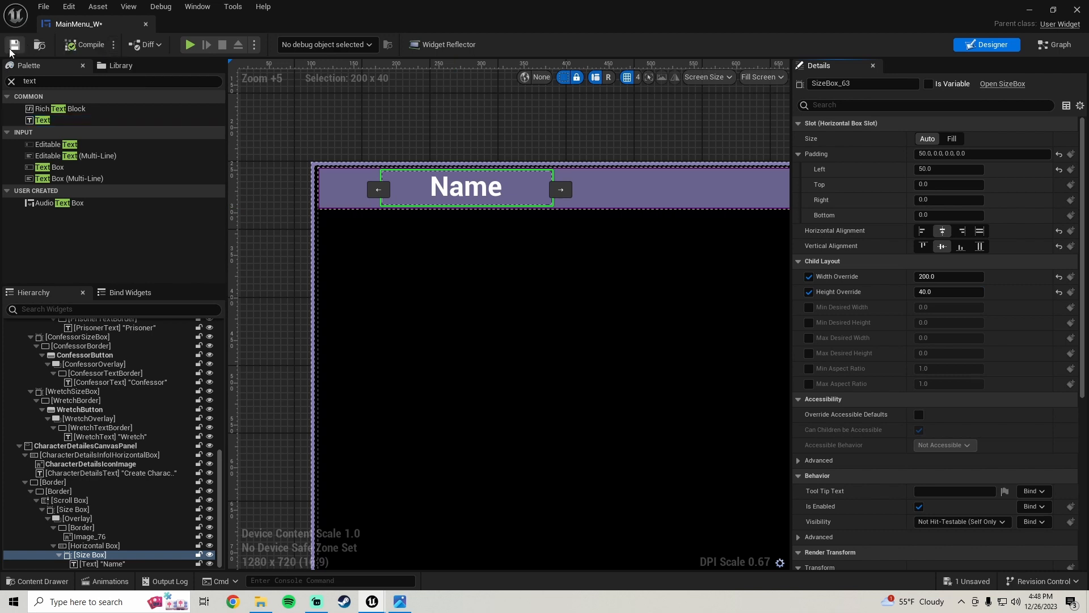
- Center the "Name" text vertically in its Size Box, keeping horizontal alignment on fill after trying horizontal center
click(116, 565)
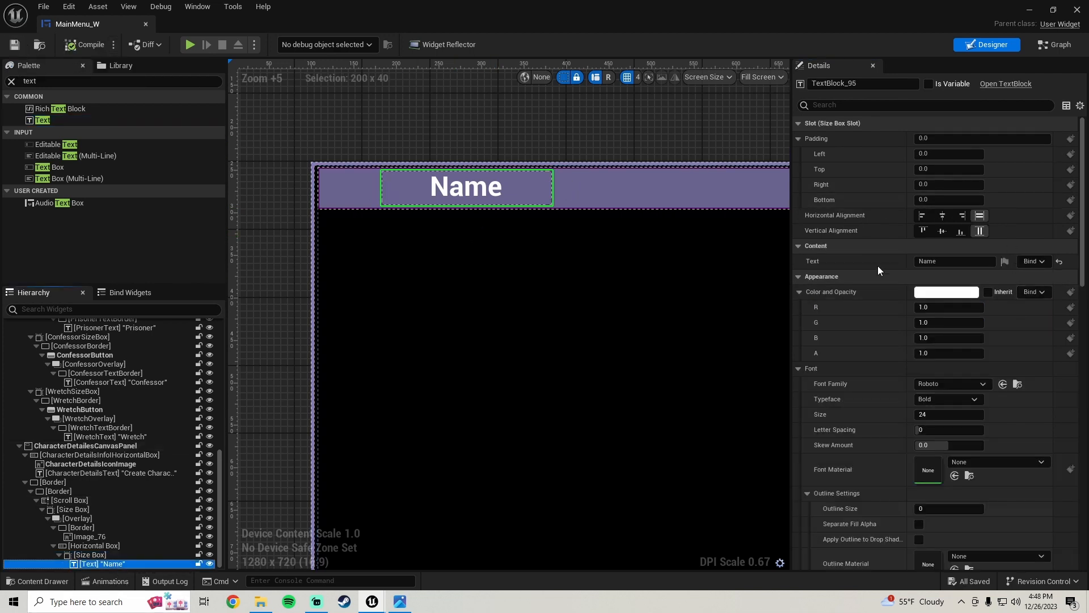
scroll(878, 250, down, 2)
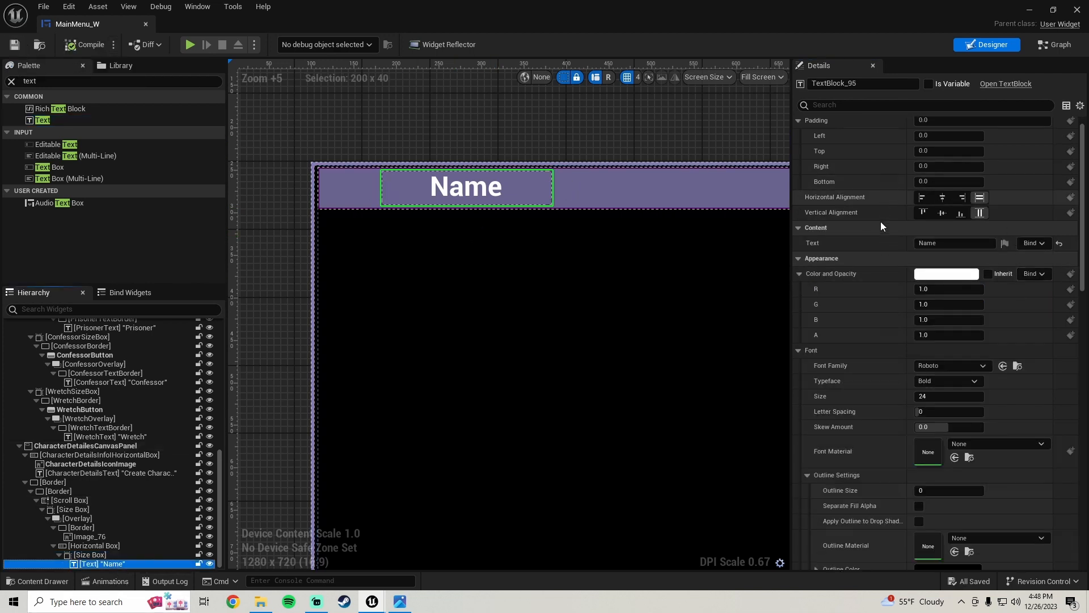
click(943, 179)
click(945, 199)
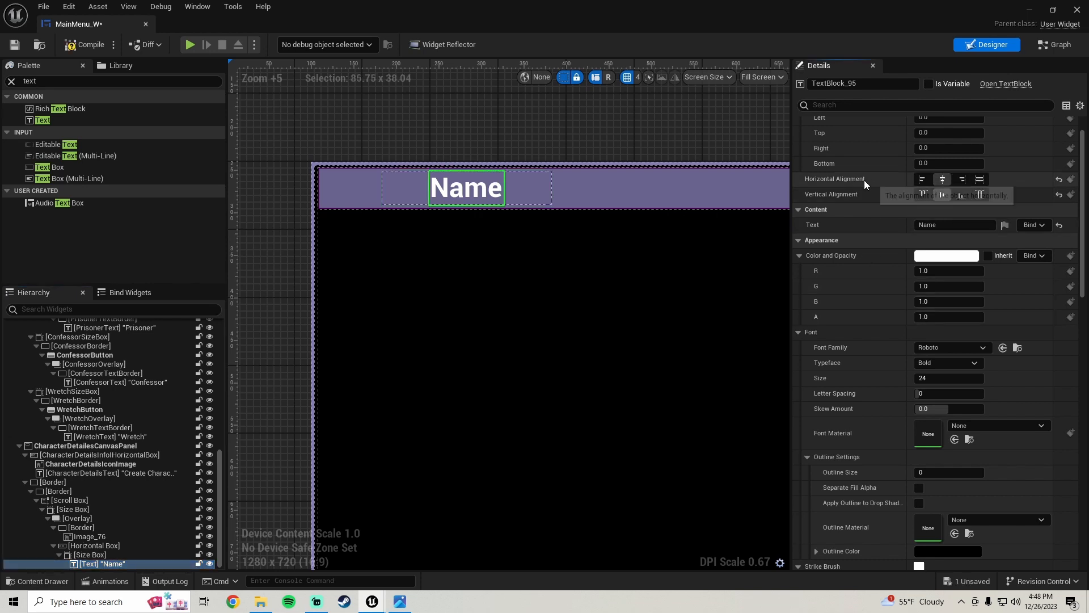
click(980, 179)
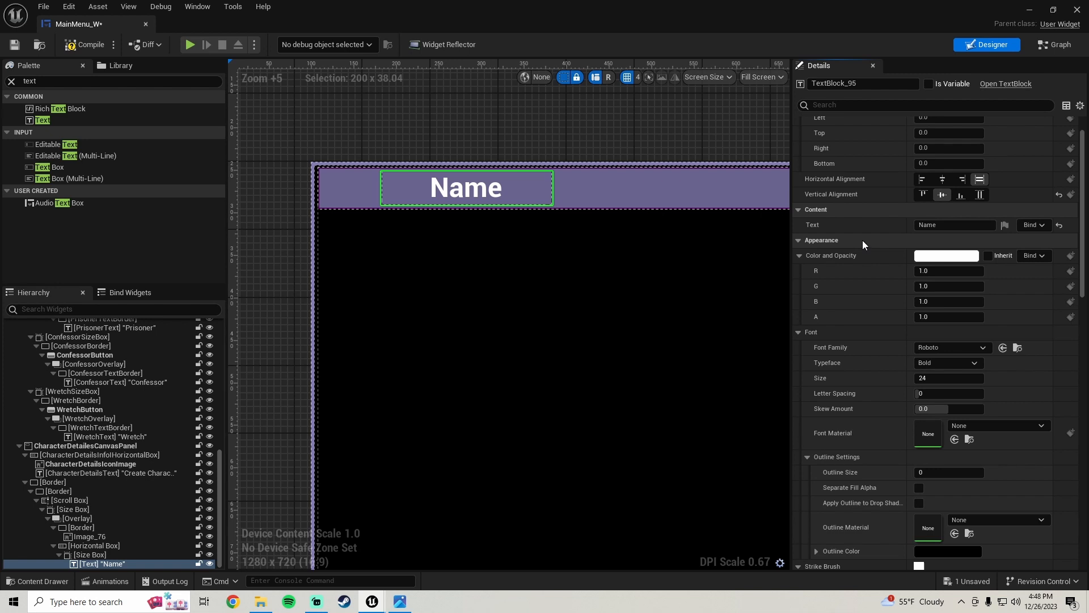
- Change the font family of the "Name" text to LEMONMILK-Regular_Font
scroll(862, 240, down, 2)
scroll(863, 262, down, 2)
click(944, 291)
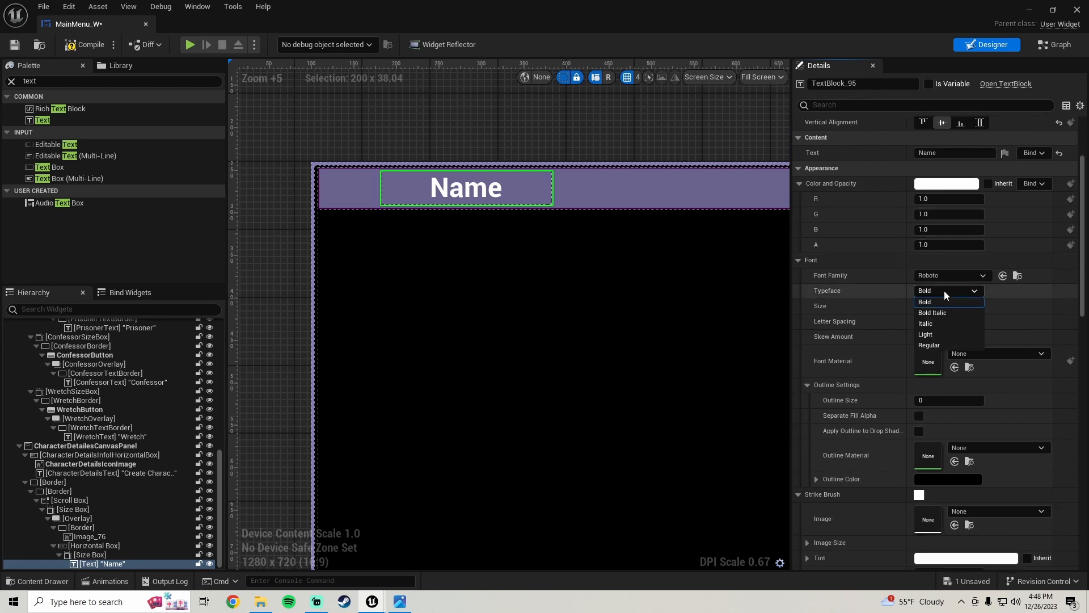
click(944, 286)
click(943, 277)
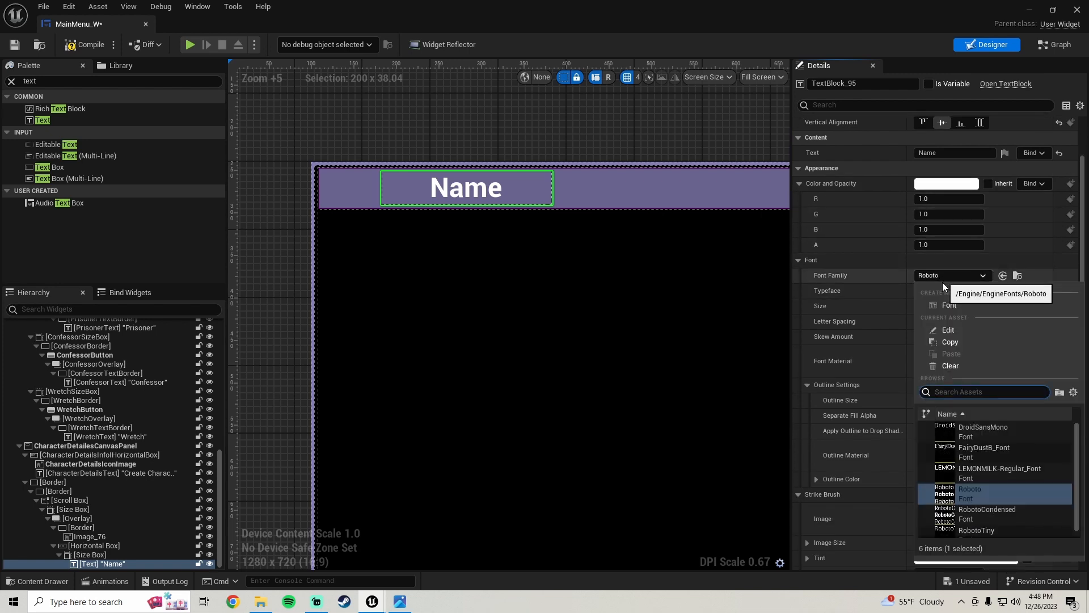
click(993, 468)
scroll(657, 288, down, 5)
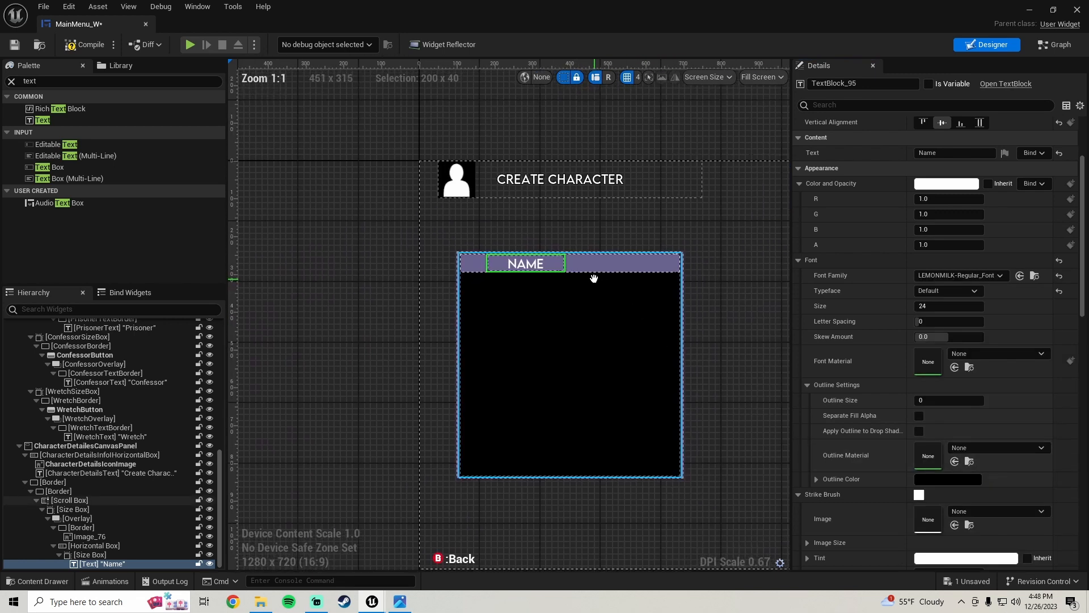
scroll(550, 271, up, 5)
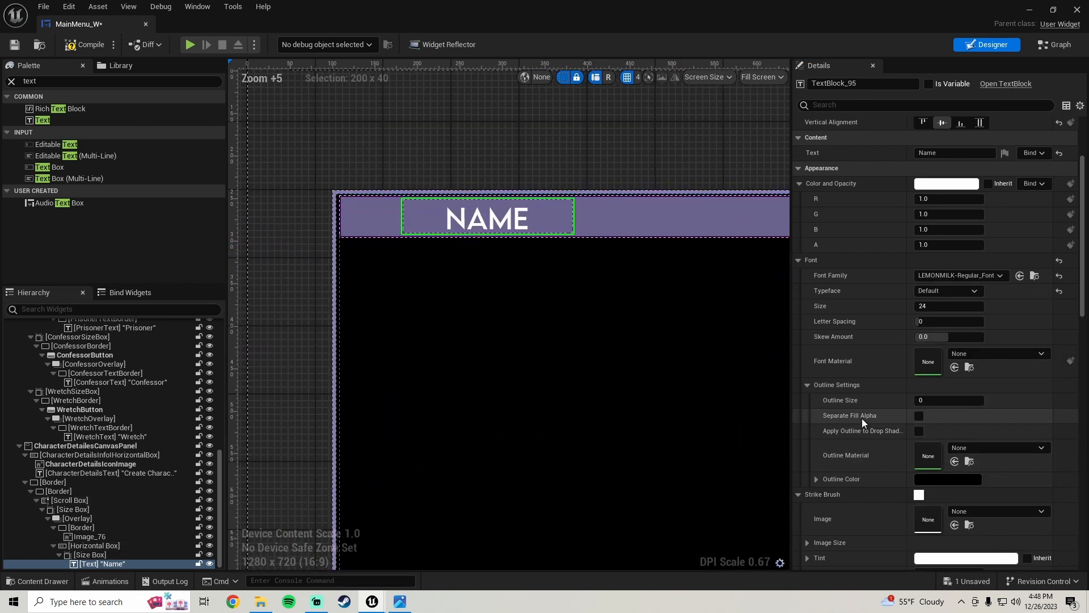
- Give the "Name" text a font outline of size 2
scroll(856, 369, down, 1)
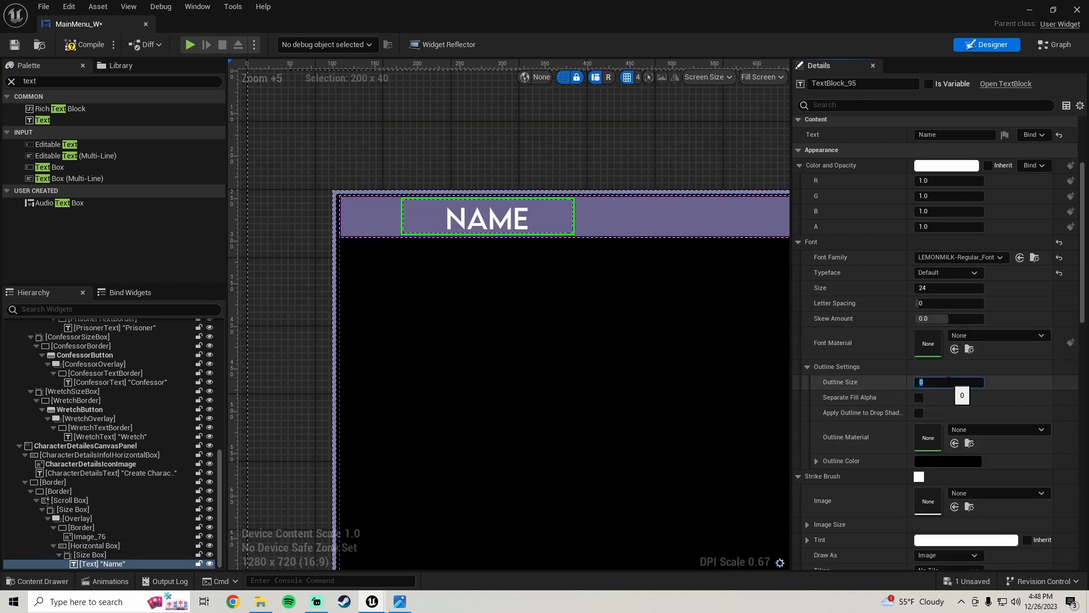
key(Return)
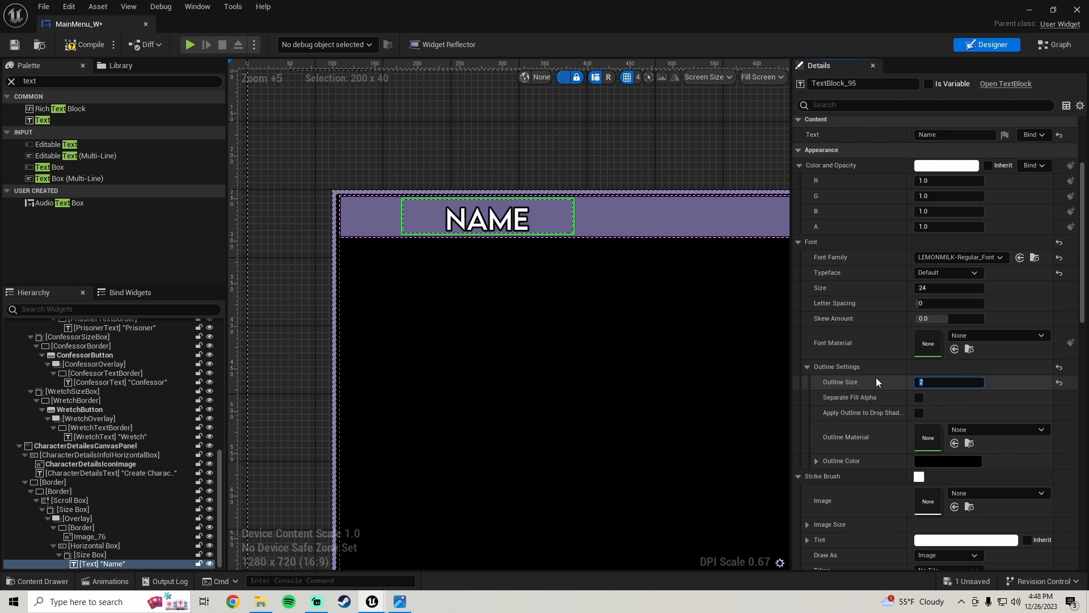
scroll(868, 299, down, 1)
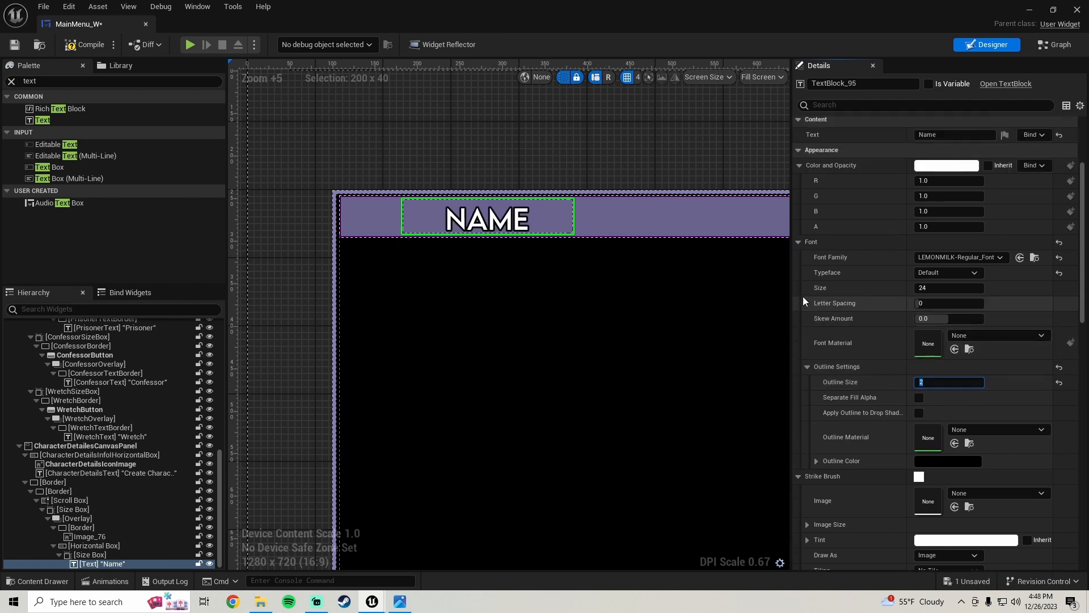
scroll(840, 301, up, 5)
scroll(504, 283, down, 4)
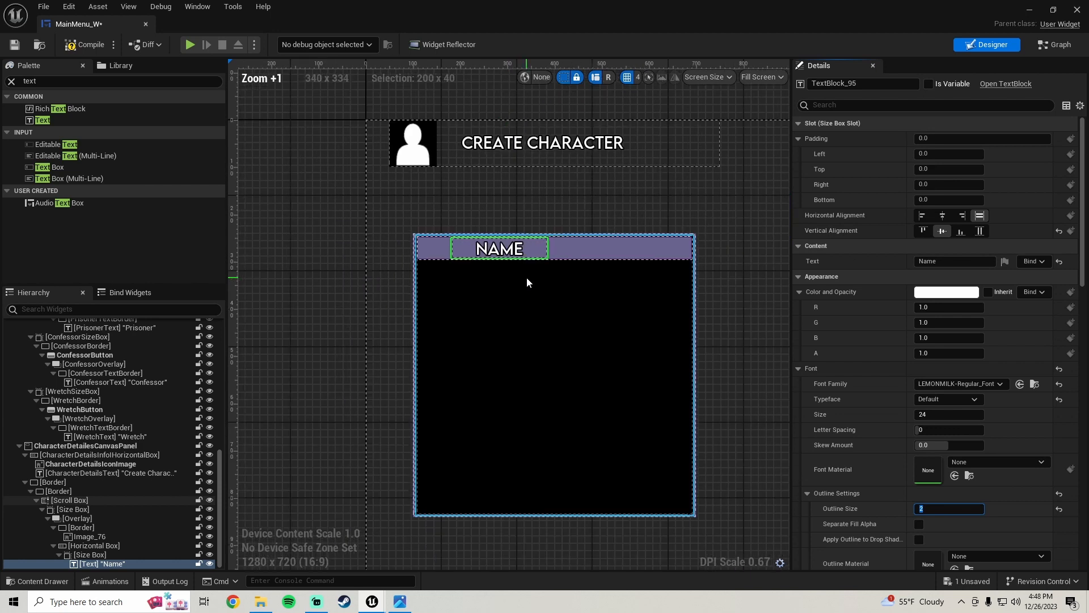
right_drag(526, 280, 464, 280)
- Check the reference hierarchy screenshot and add a second Size Box to the Horizontal Box that holds the "Name" Size Box
click(400, 602)
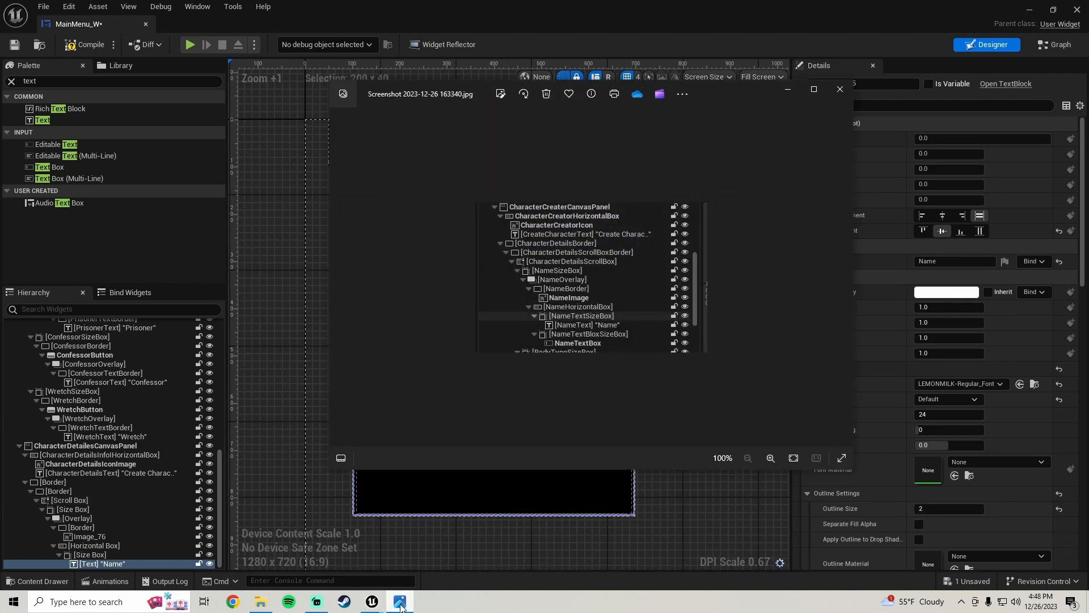
click(400, 603)
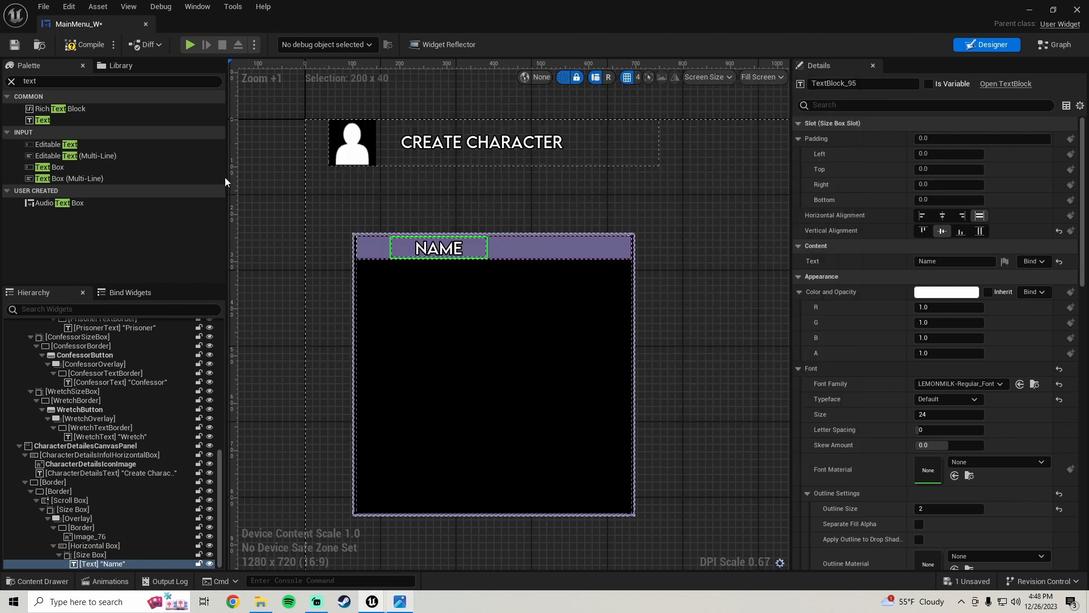
click(63, 83)
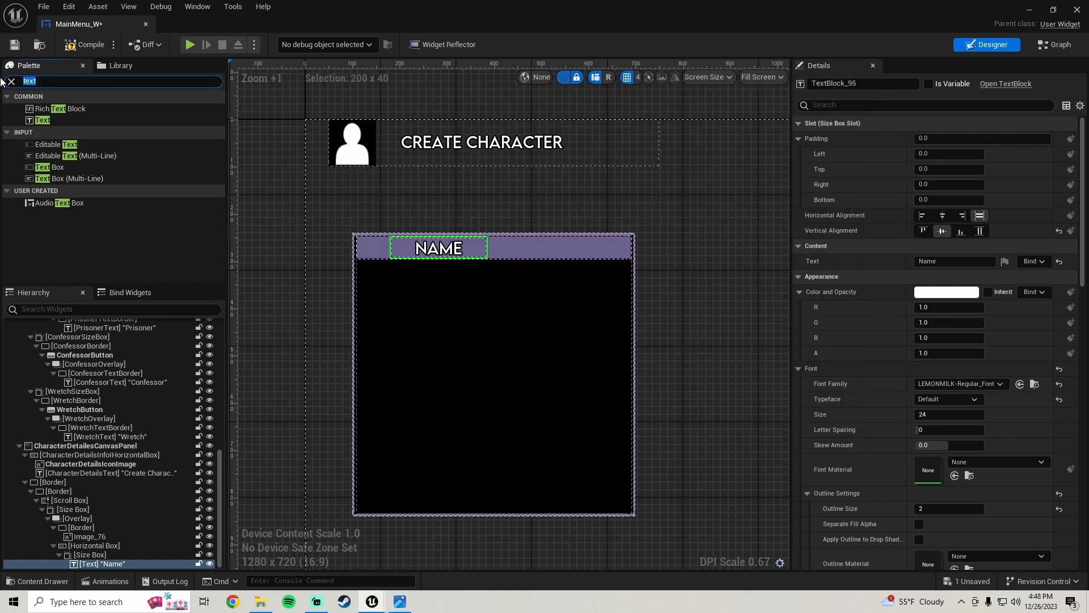
text(size)
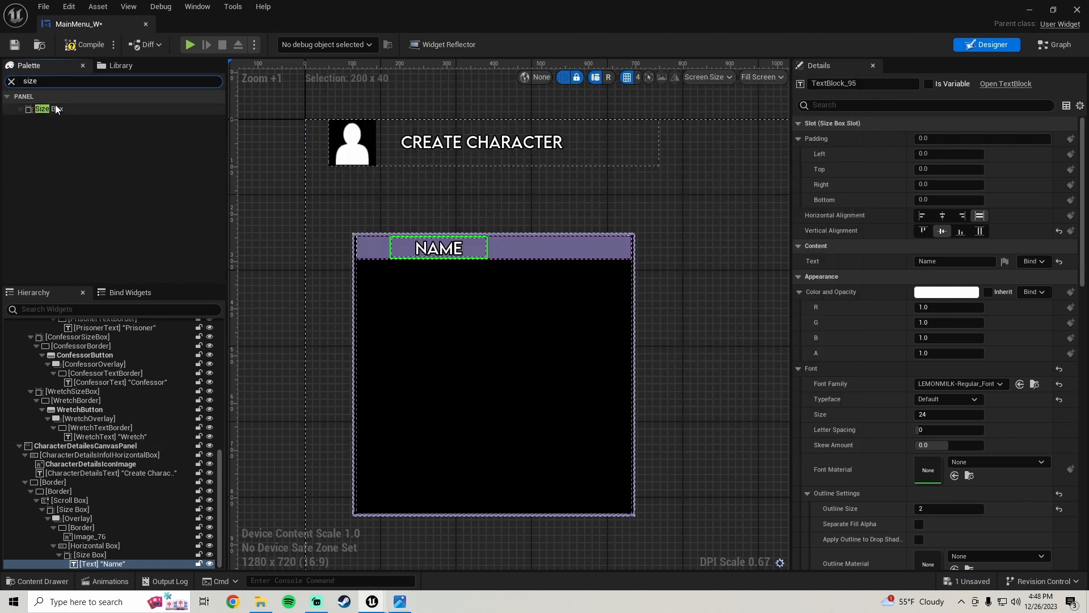
drag(57, 109, 100, 546)
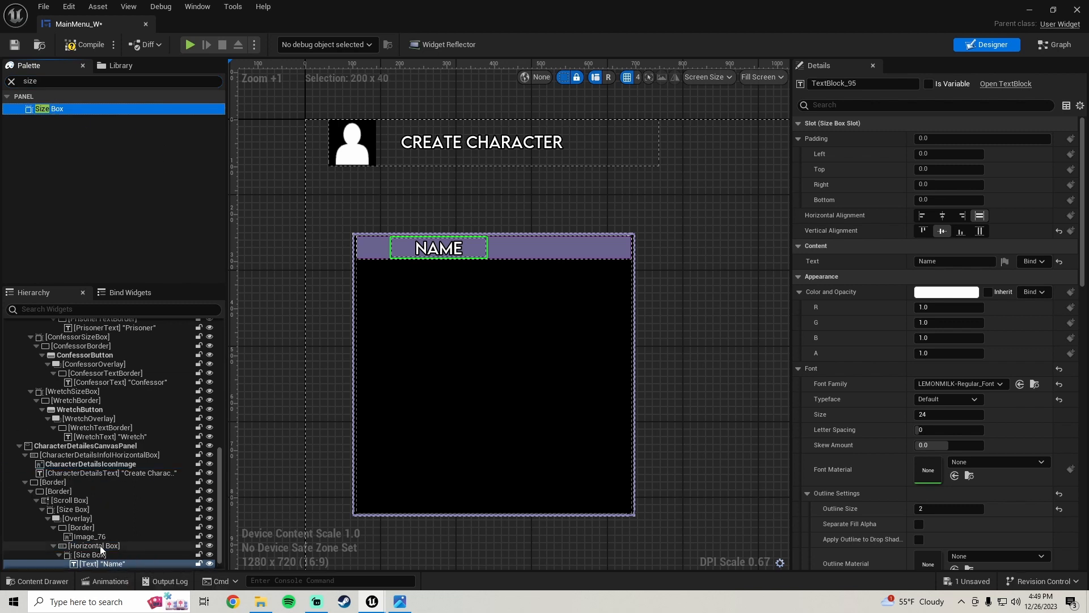
scroll(100, 562, down, 2)
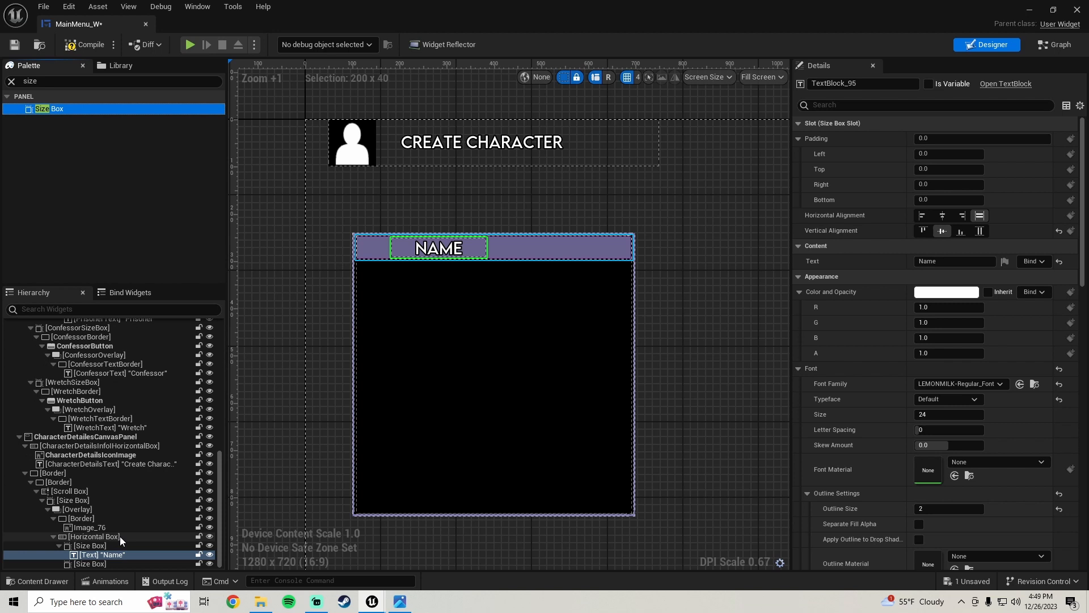
- Set the new Size Box's slot size to Fill, with left and right padding of 50
click(93, 564)
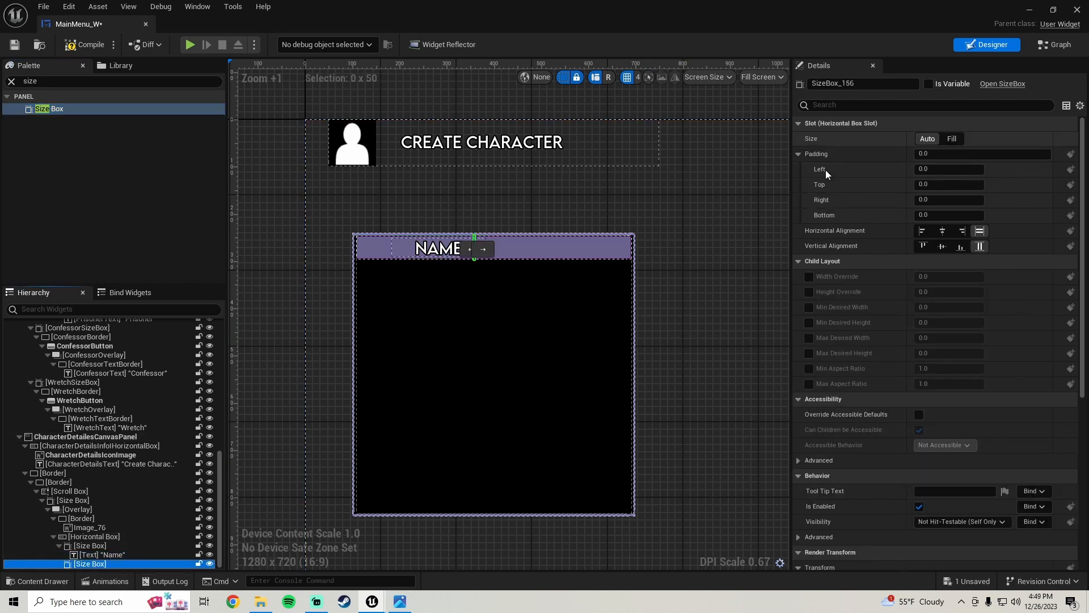
click(945, 169)
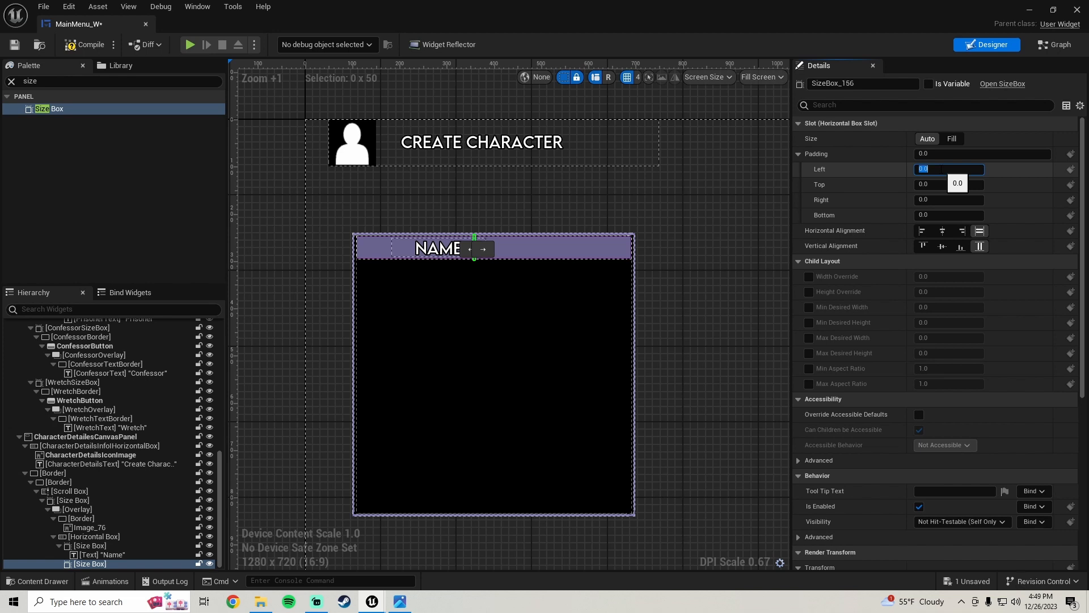
click(952, 139)
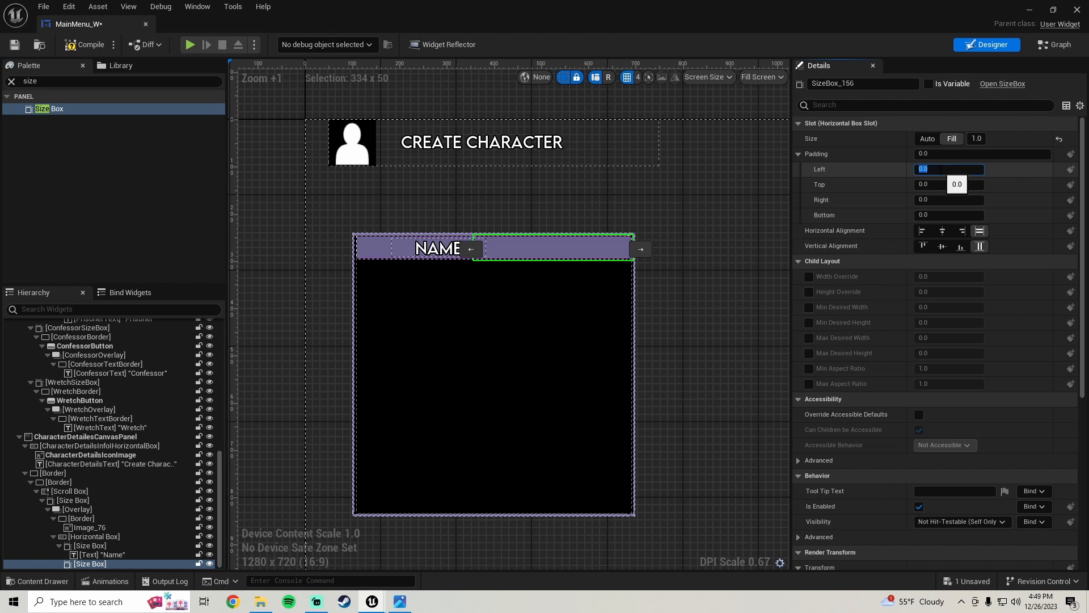
key(Return)
click(950, 198)
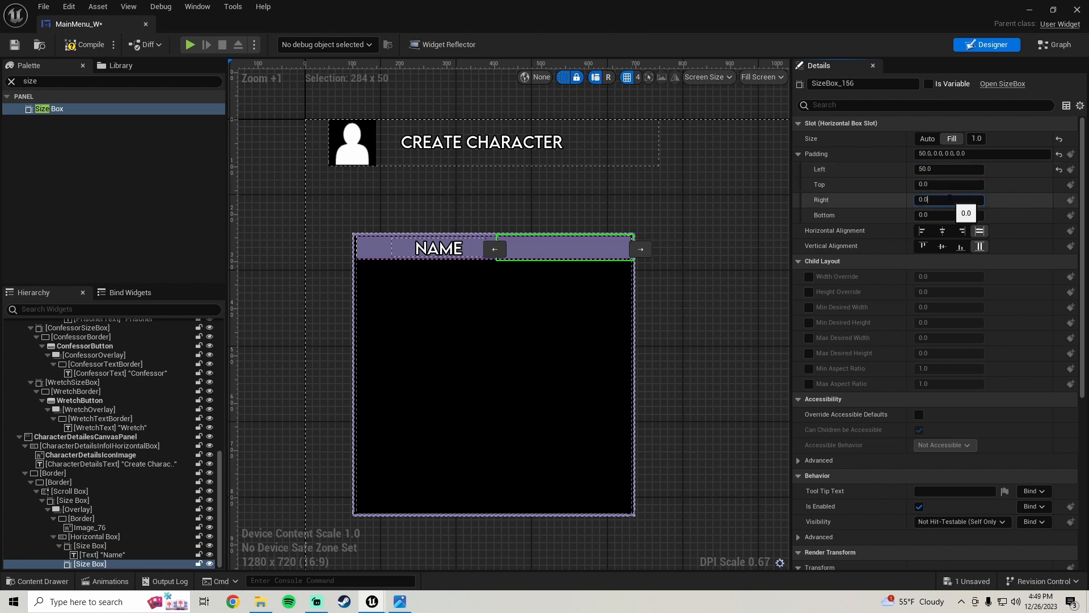
text(50)
key(Return)
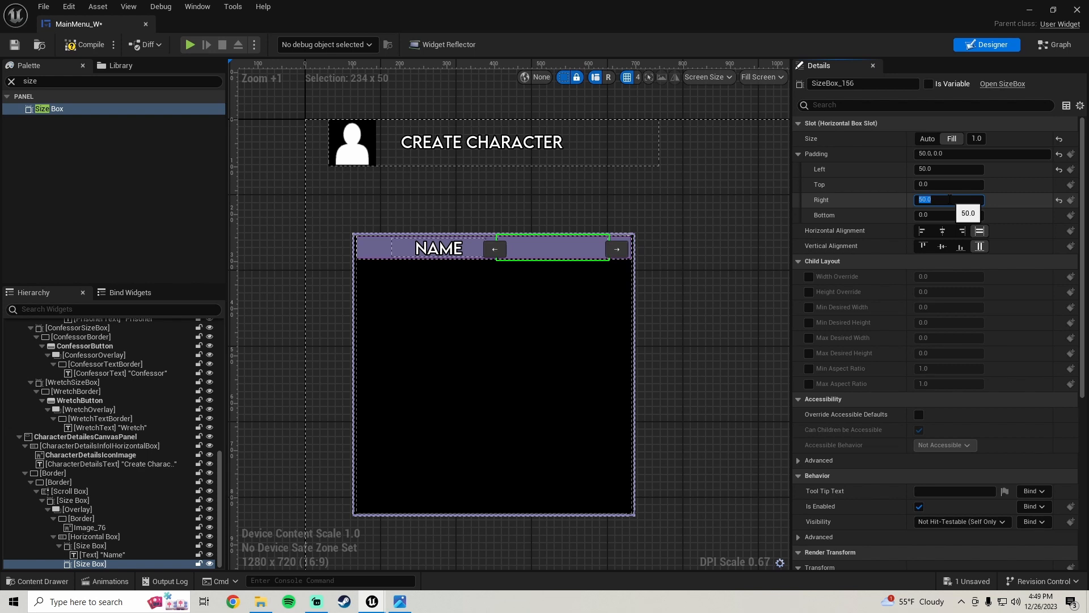
- Set the second Size Box's top and bottom padding to 10, after trying 5 for the top, and save the widget
scroll(526, 290, up, 3)
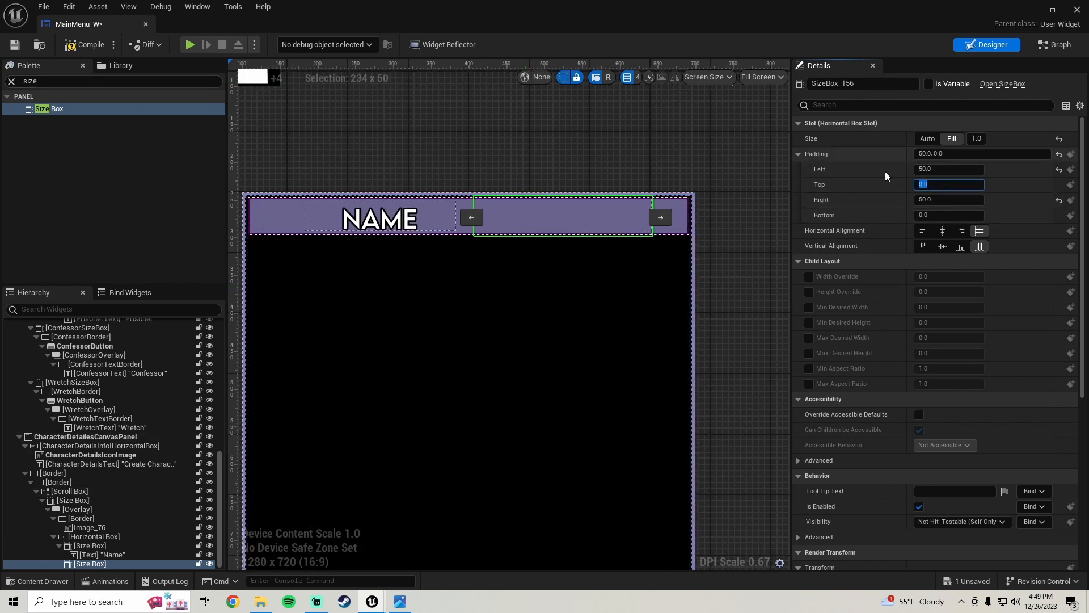
click(936, 185)
text(50)
key(Return)
text(5)
key(Return)
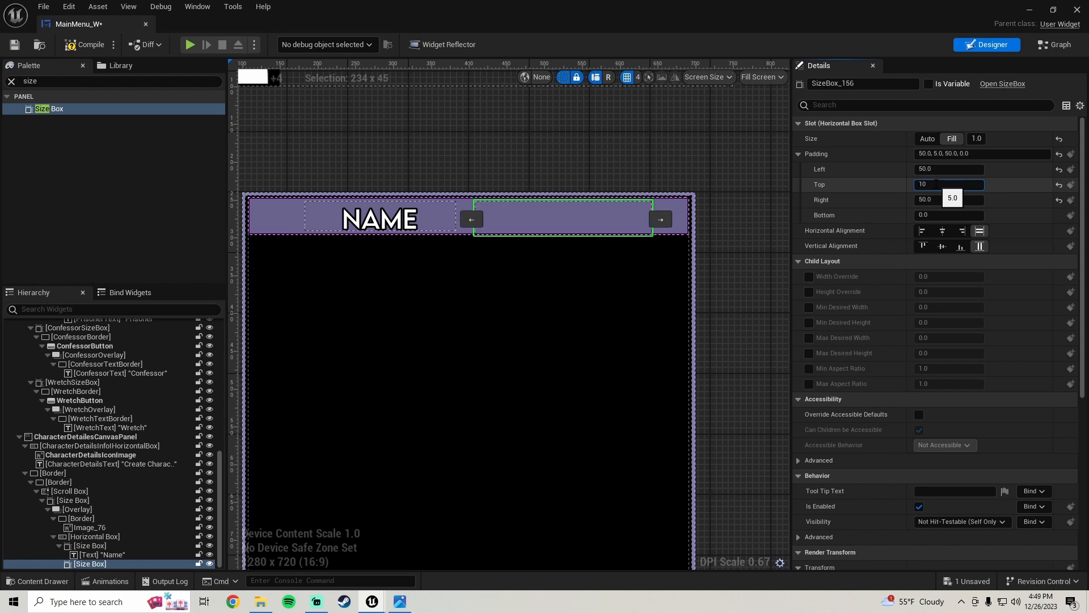
click(947, 214)
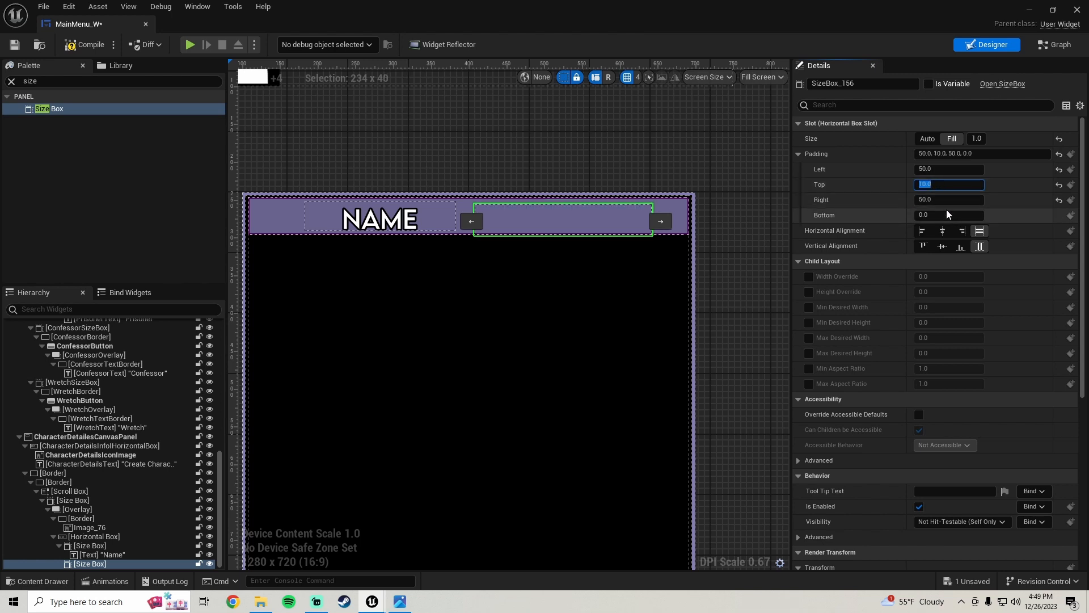
text(10)
key(Return)
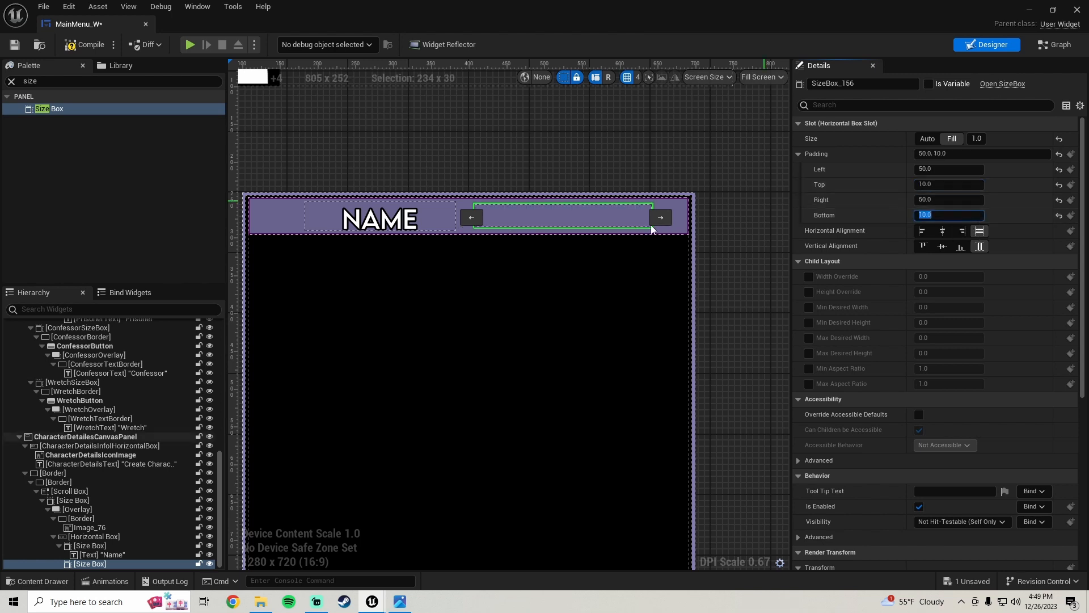
scroll(536, 263, down, 2)
scroll(536, 263, up, 1)
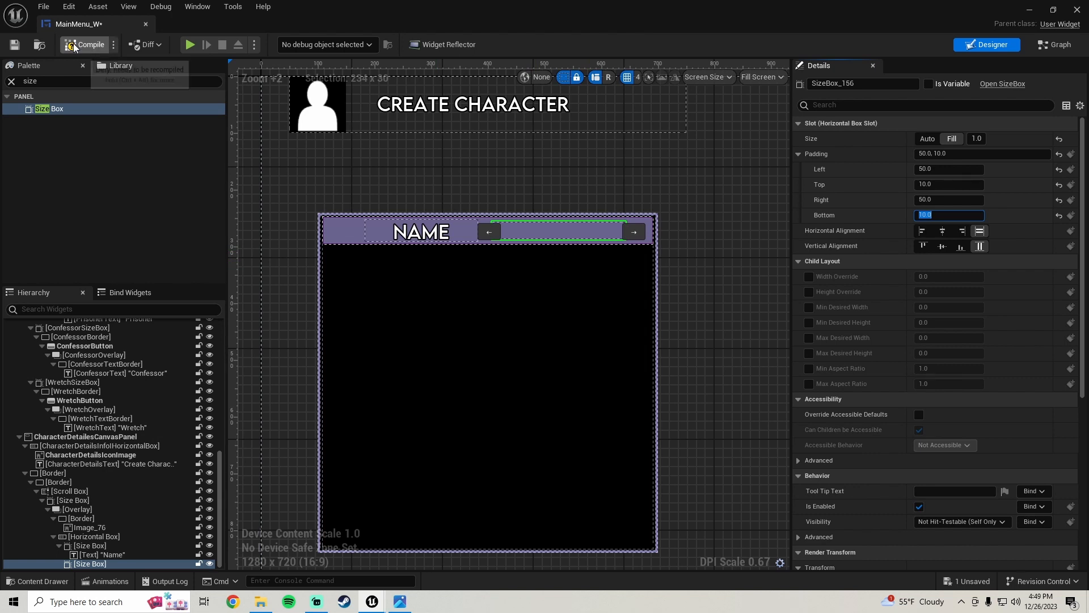
click(15, 45)
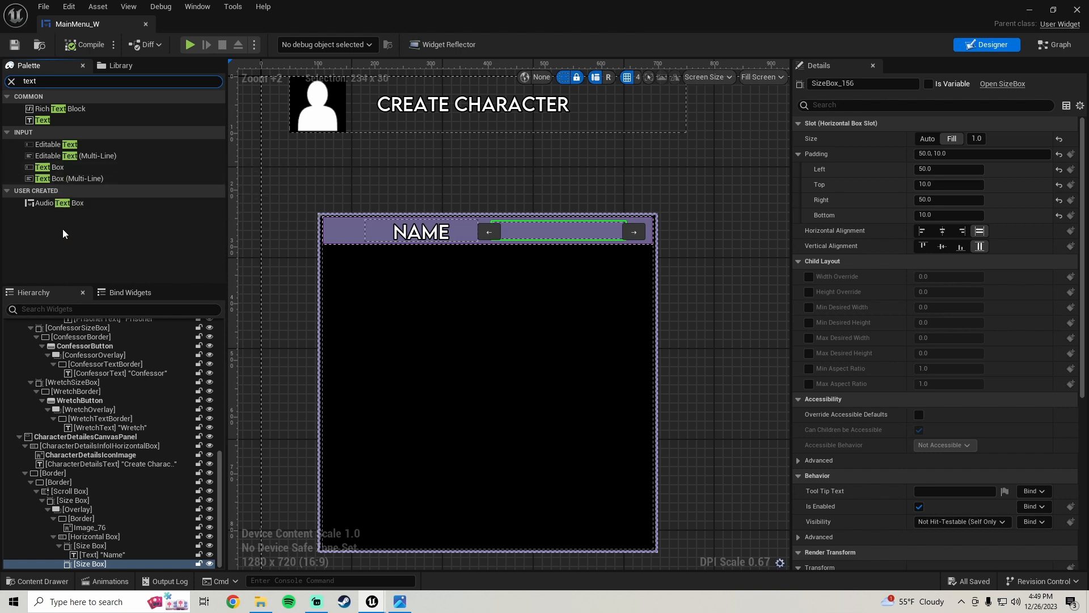
- Place a Text Box inside the second Size Box beside "Name", and compile and save the widget
click(43, 121)
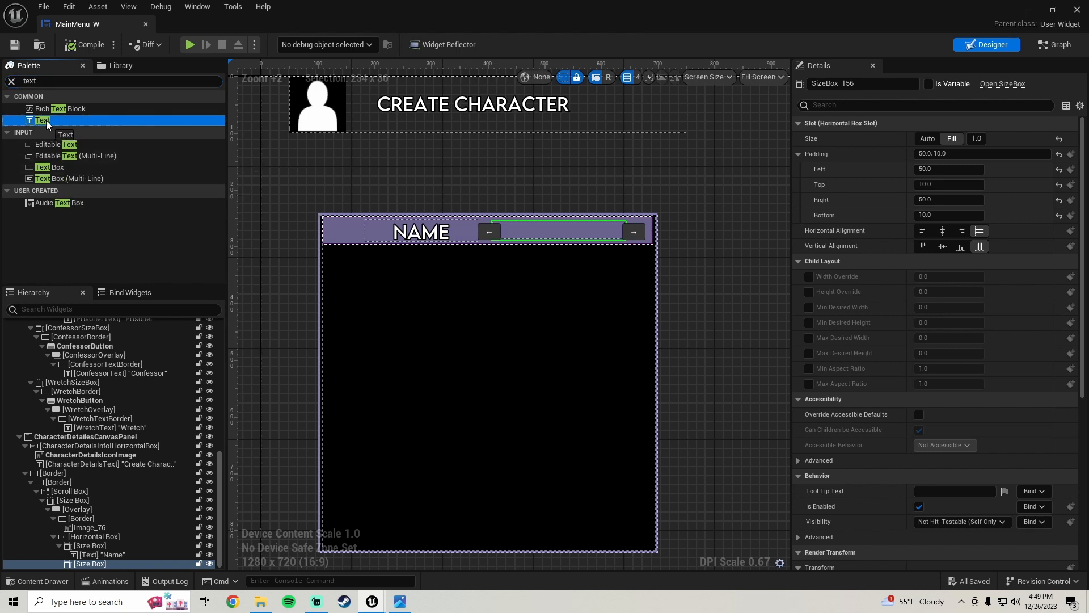
click(77, 168)
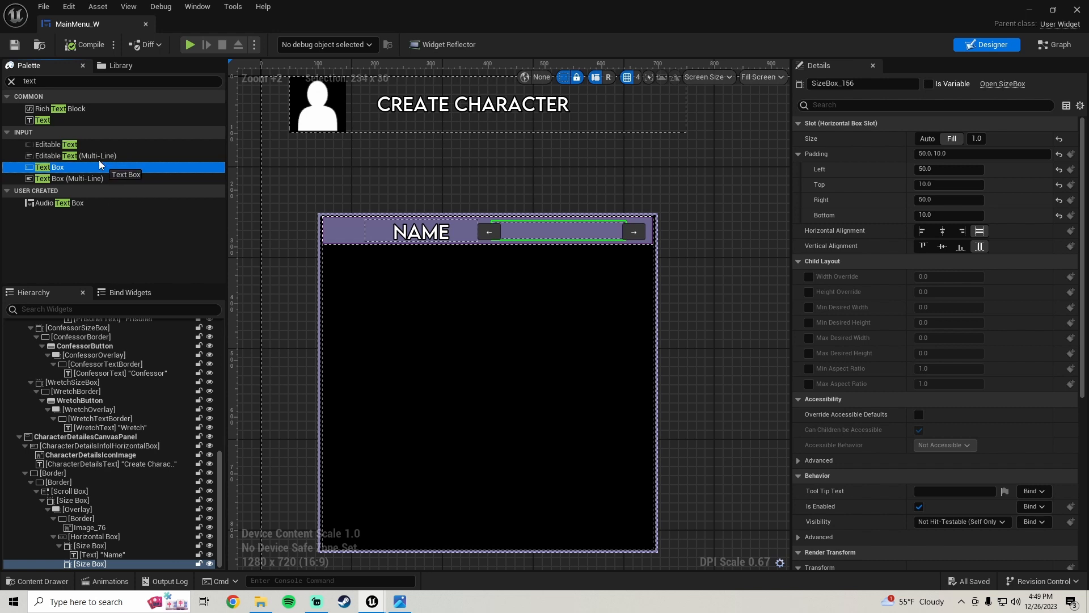
drag(105, 274, 90, 563)
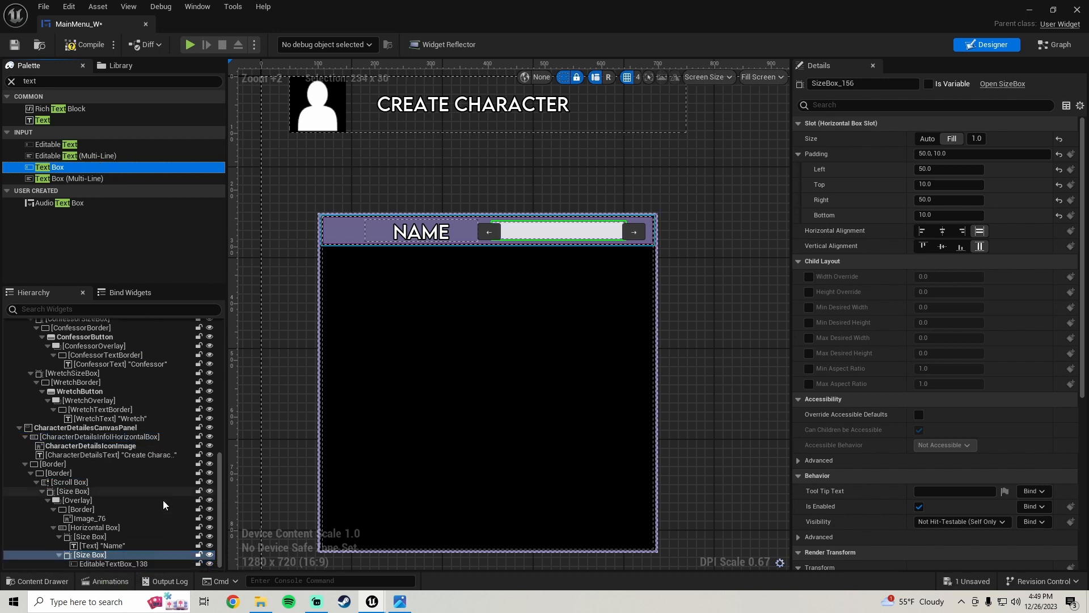
scroll(516, 229, up, 4)
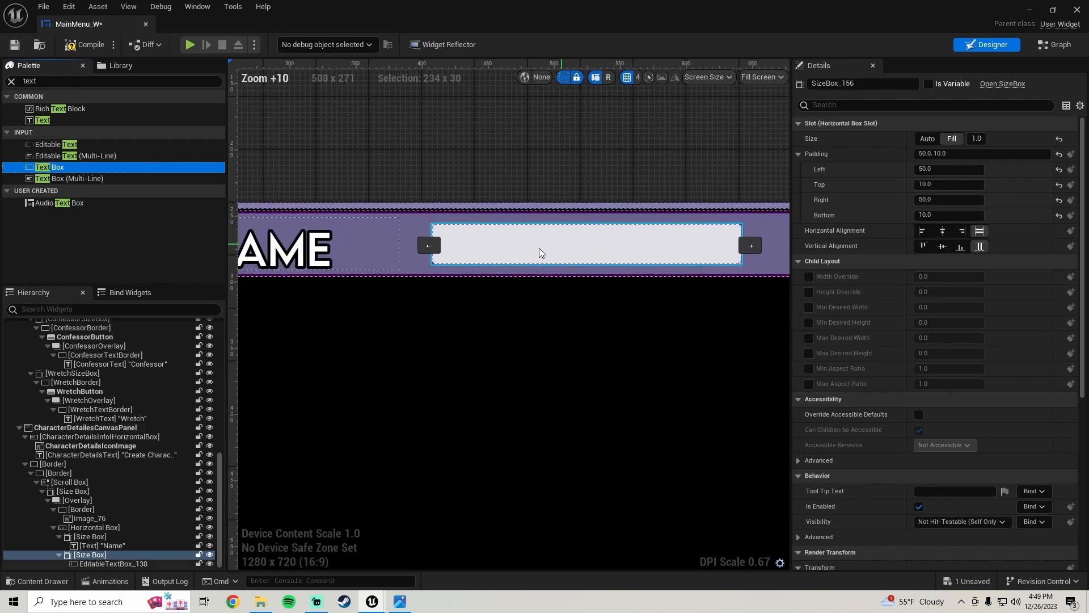
scroll(591, 273, down, 4)
scroll(564, 241, up, 1)
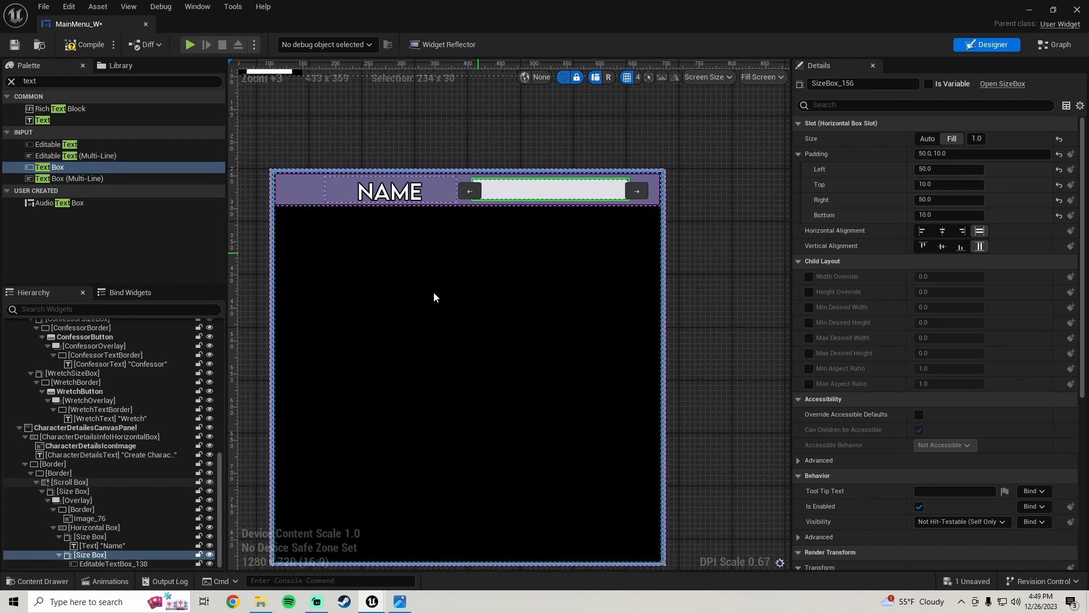
click(91, 45)
key(ctrl+s)
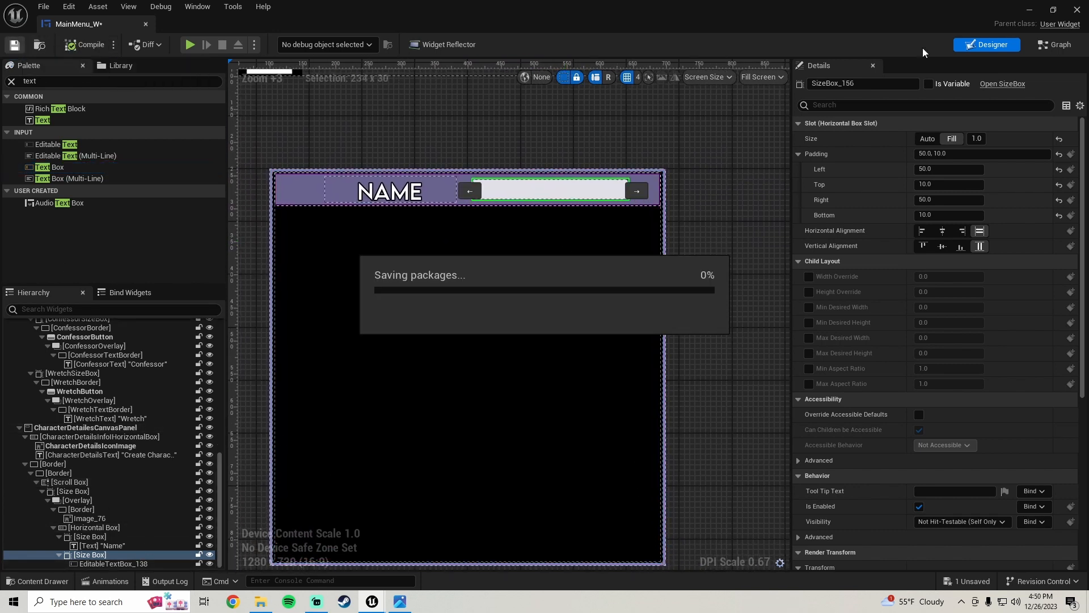
- Play-test the main menu, choose the Vagabond base, enter sample text in the name box, and stop the game
click(1029, 10)
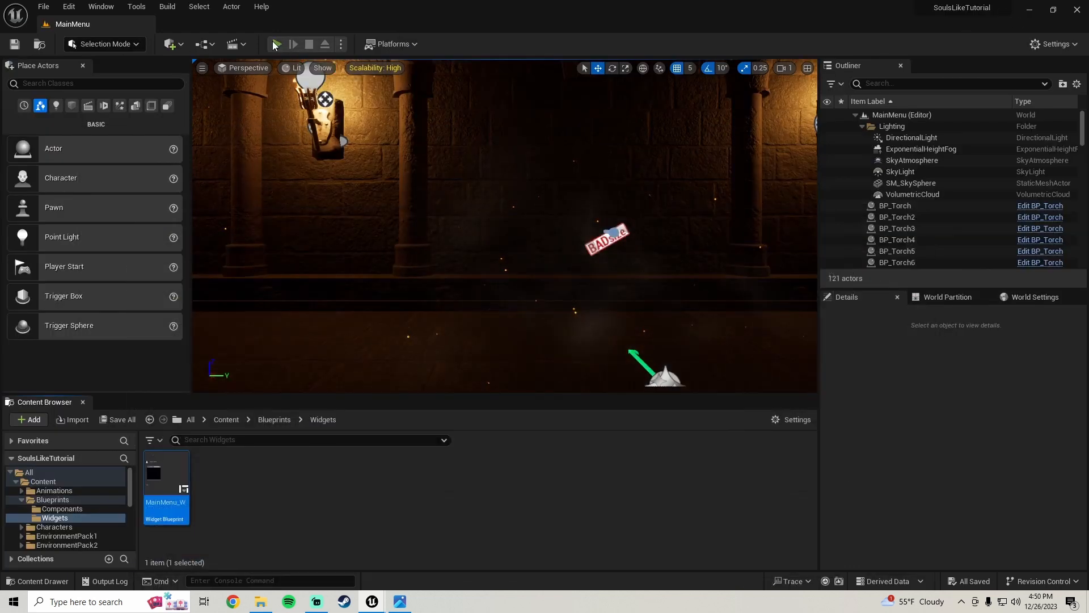
click(496, 332)
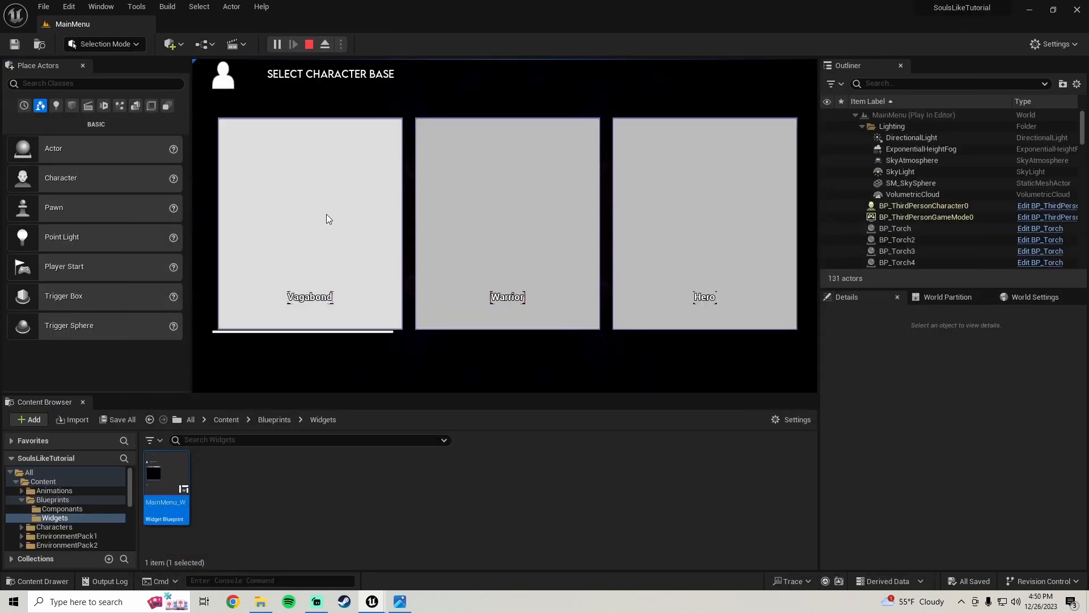
click(325, 215)
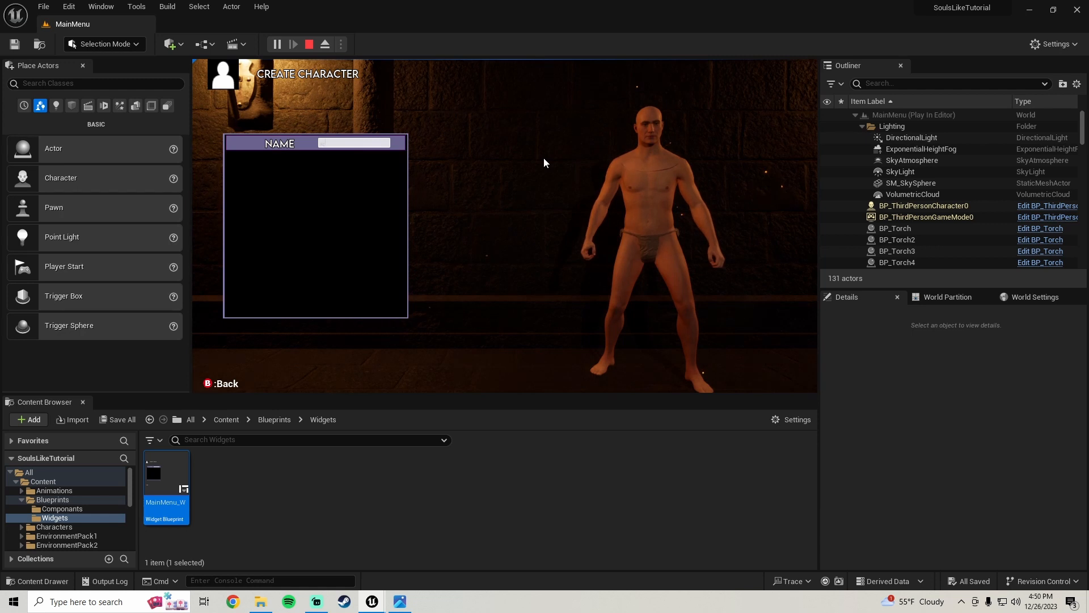
text(hdfjgjshdfjhgjshl)
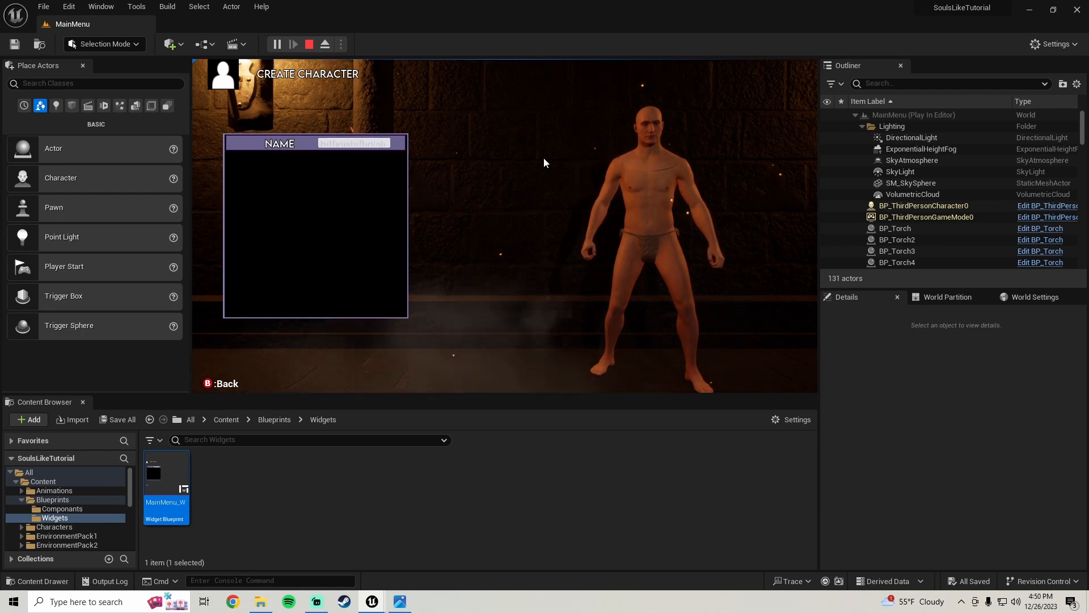
key(Escape)
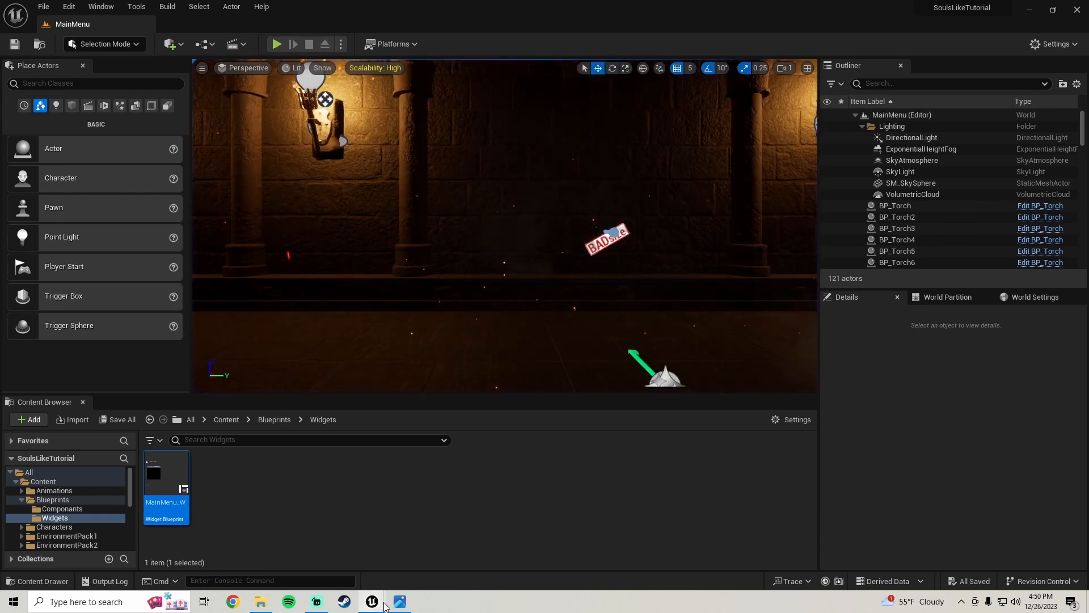
- Return to the MainMenu_W widget and tint the text box's Background Image Normal dark grey, hex sRGB 65686CFF
click(428, 538)
scroll(506, 178, down, 1)
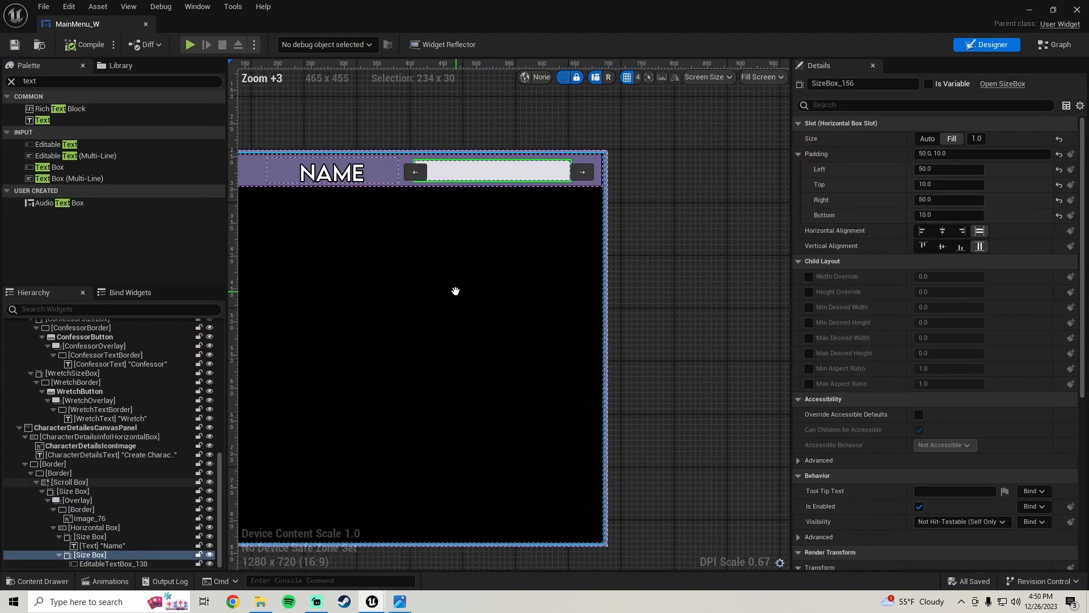
click(101, 564)
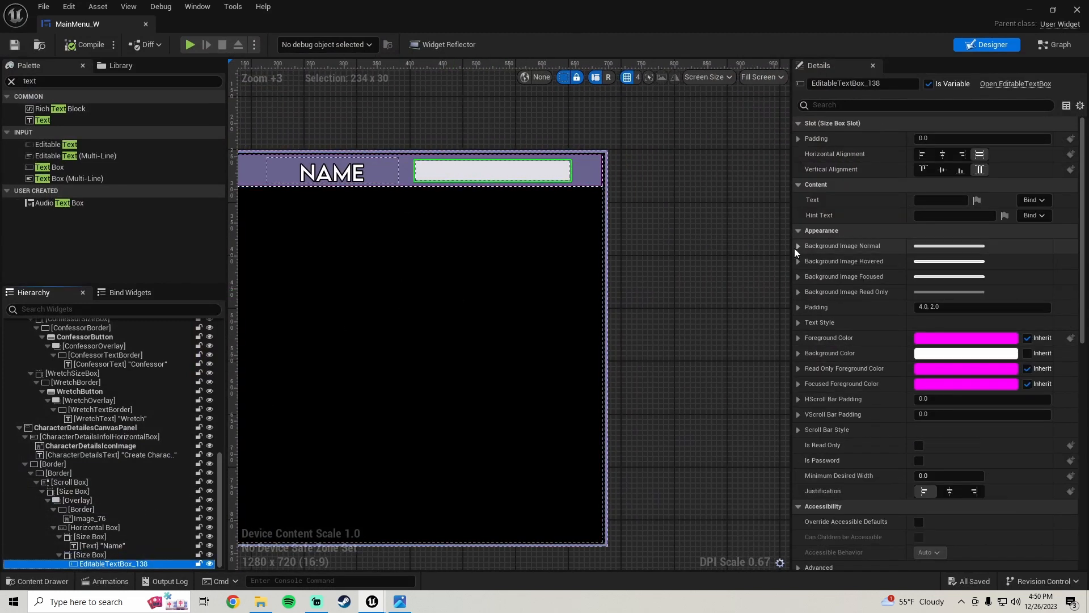
click(797, 246)
click(965, 309)
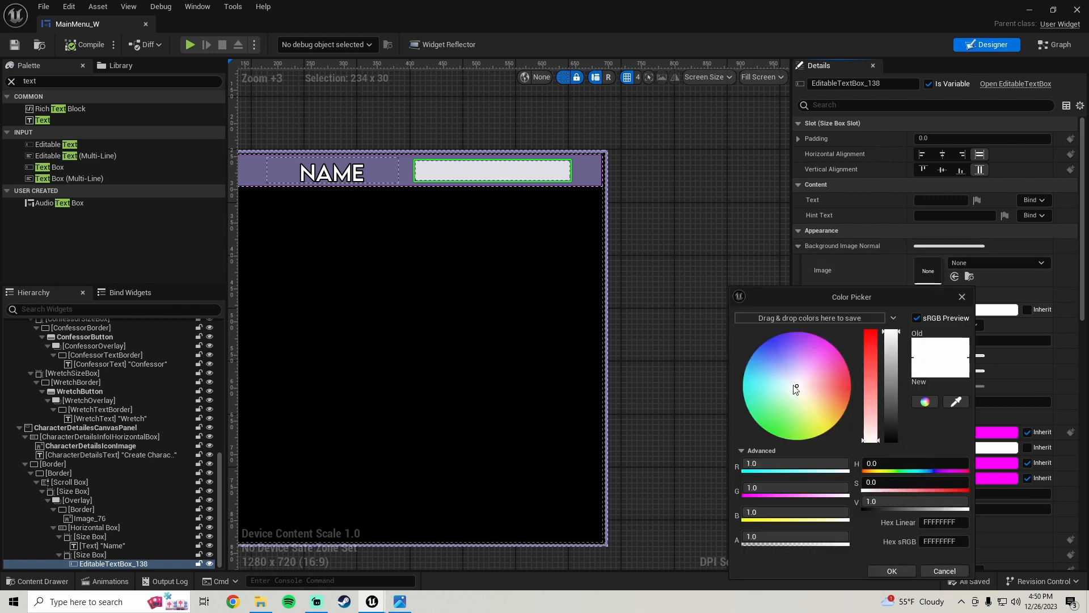
drag(794, 385, 792, 382)
drag(887, 423, 894, 423)
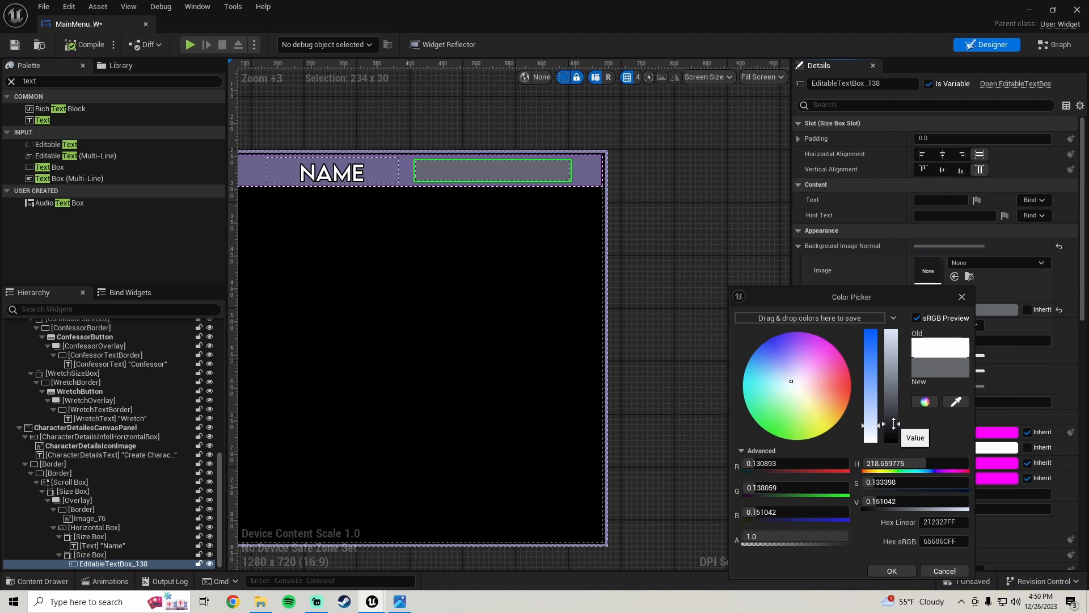
click(892, 570)
- Copy the Normal background tint to the text box's Background Image Hovered and Background Image Focused
right_click(859, 309)
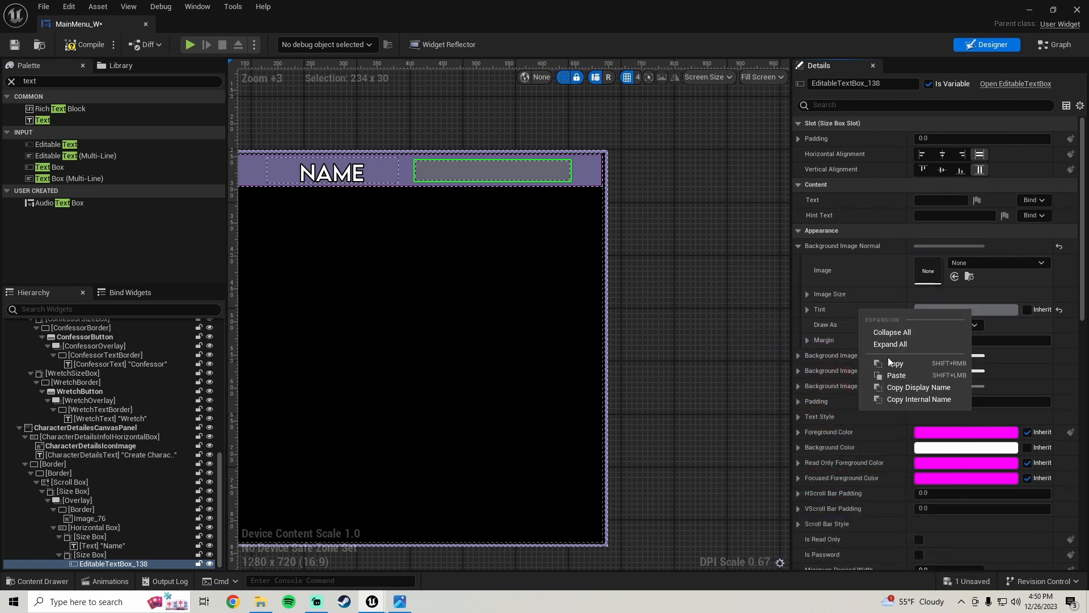
click(894, 365)
click(799, 355)
scroll(823, 375, down, 3)
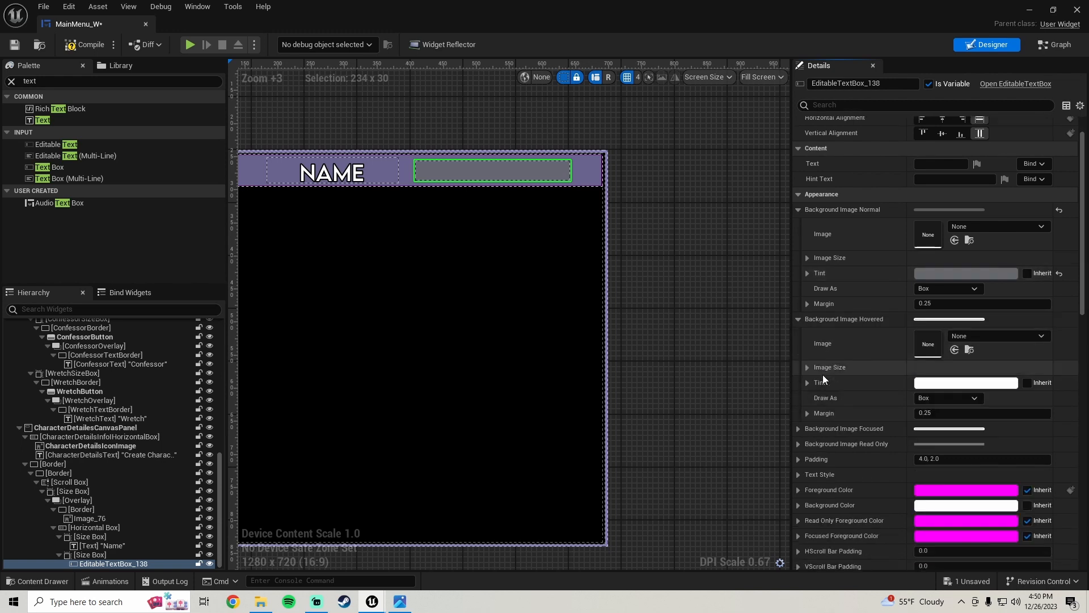
click(803, 375)
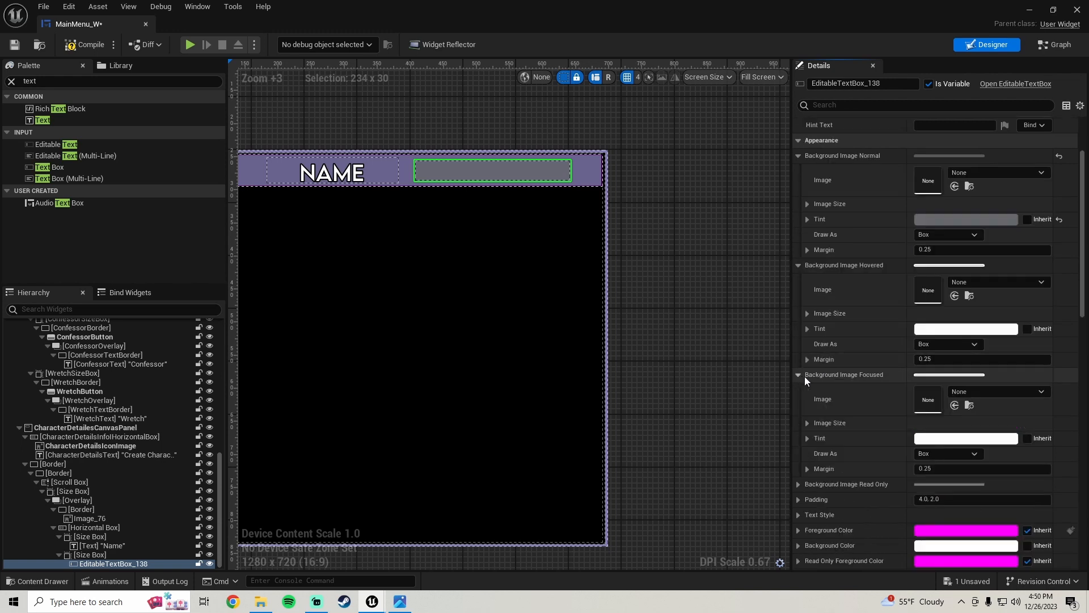
right_click(861, 328)
click(895, 391)
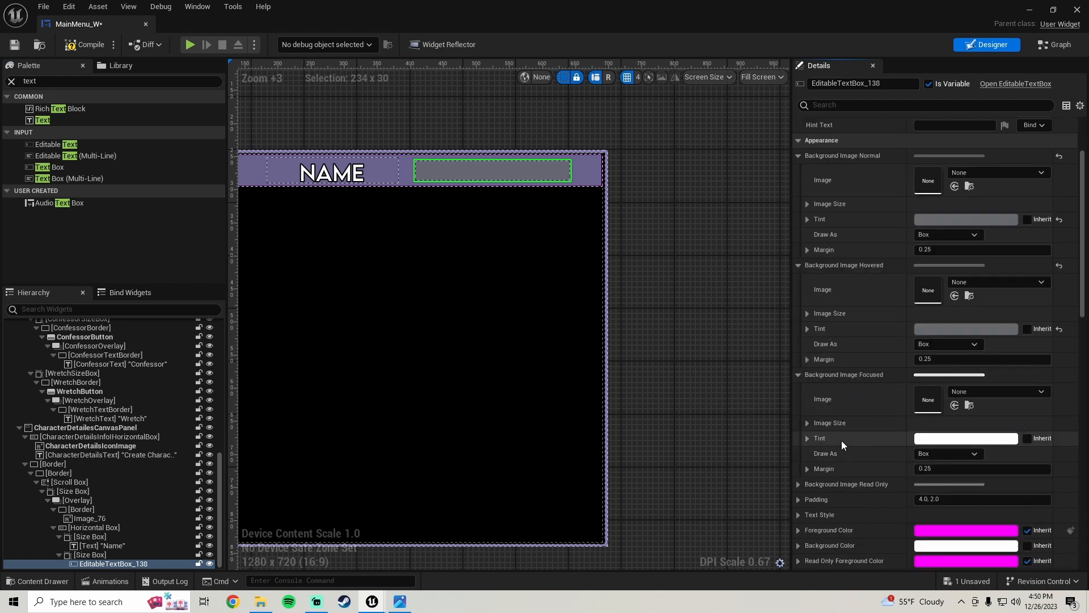
right_click(842, 438)
click(890, 505)
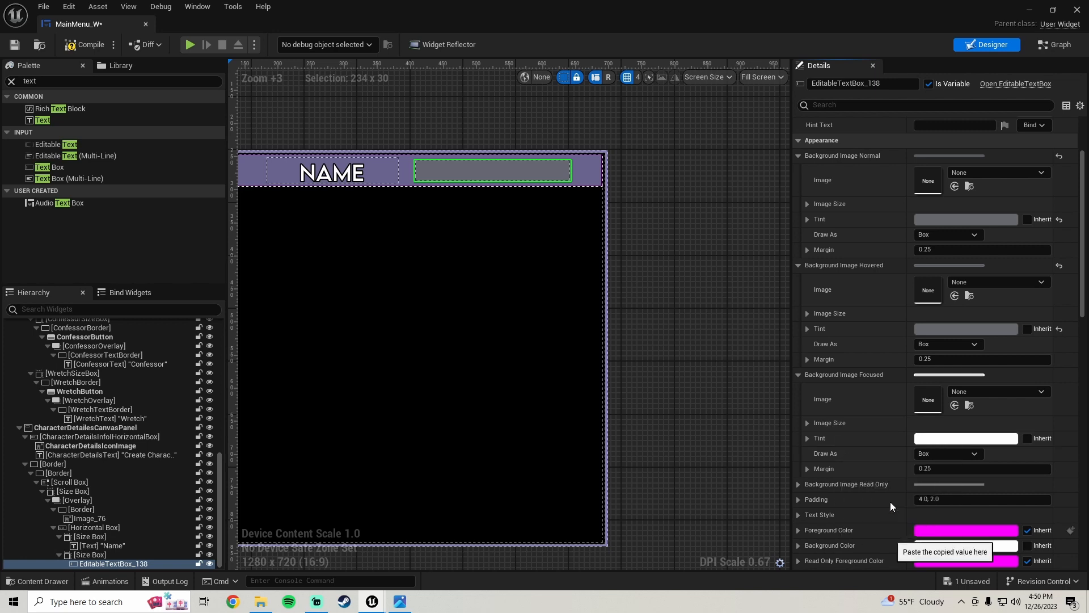
- Lighten the Background Image Hovered tint to hex sRGB 83868CFF, and compile and save the widget
click(948, 327)
drag(861, 424, 864, 412)
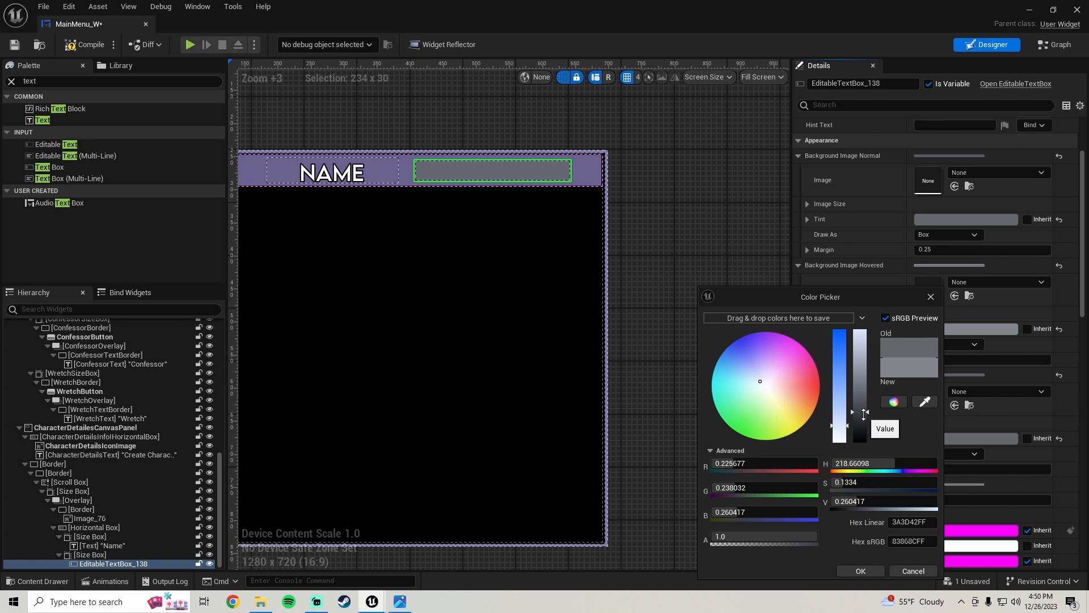
click(853, 572)
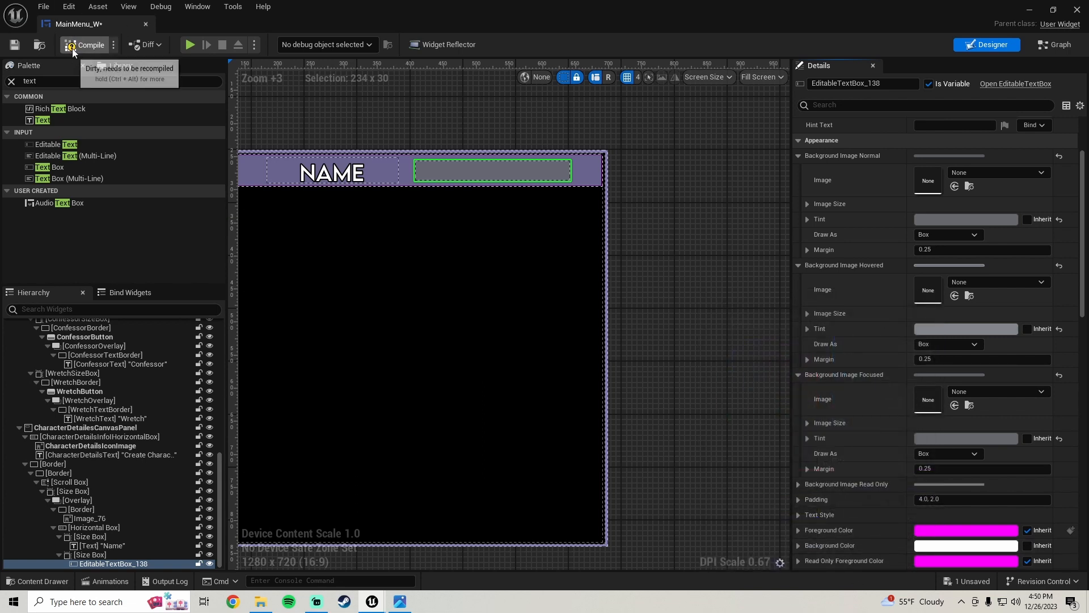
click(14, 44)
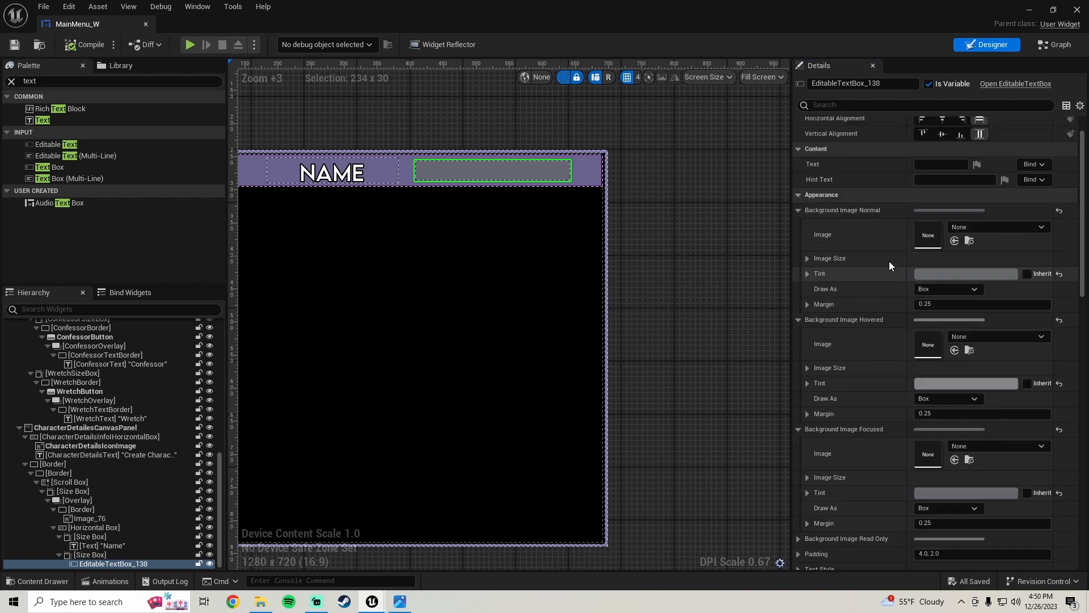
- Look through the text box's details for its text formatting options, collapsing the expanded background image settings
scroll(890, 262, down, 8)
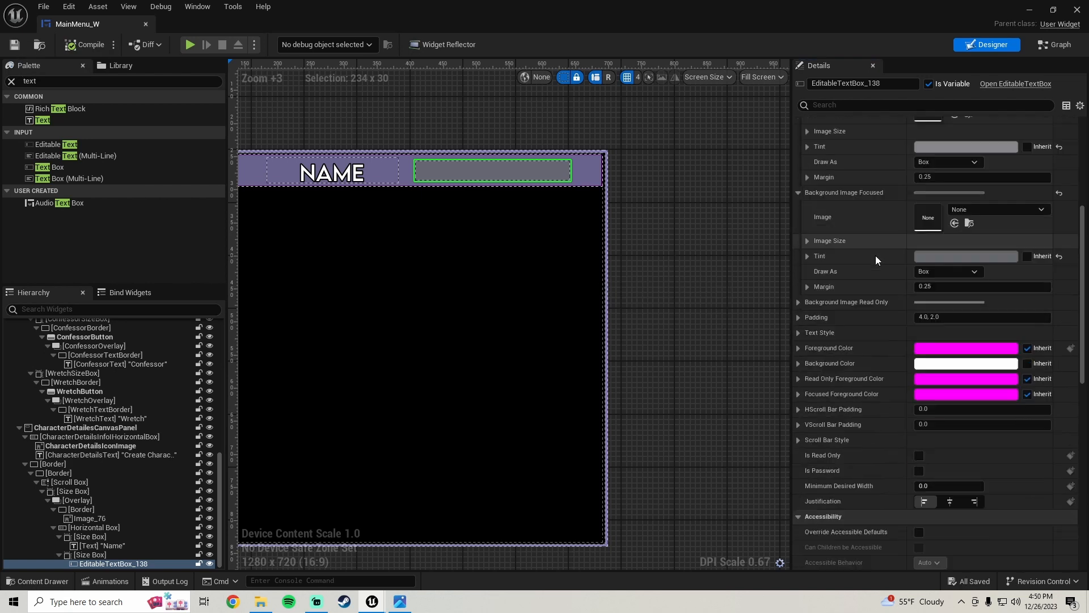
scroll(869, 288, down, 7)
scroll(869, 288, up, 6)
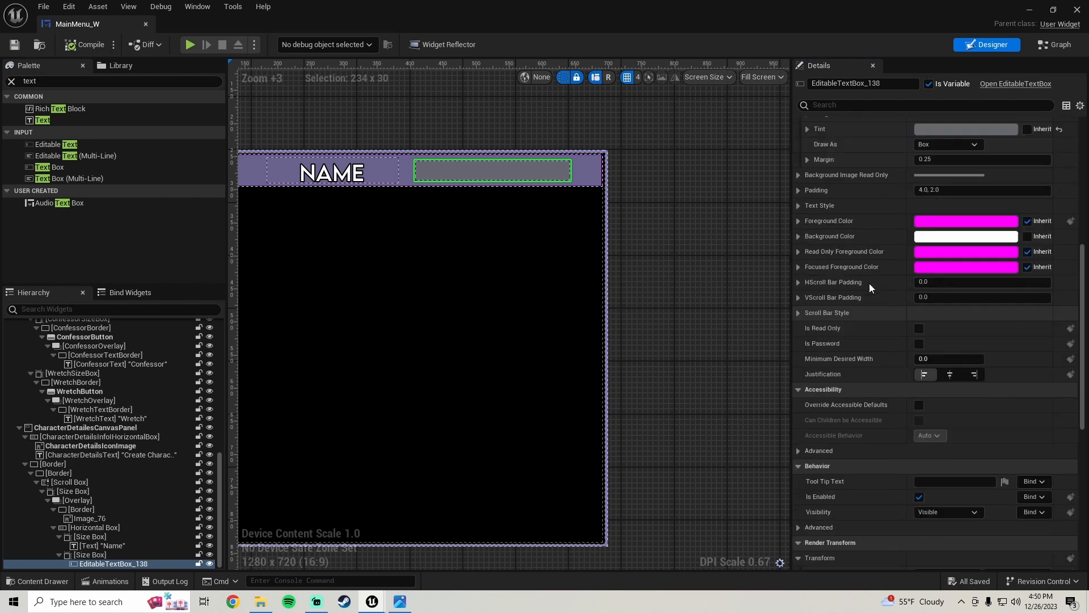
scroll(866, 290, up, 12)
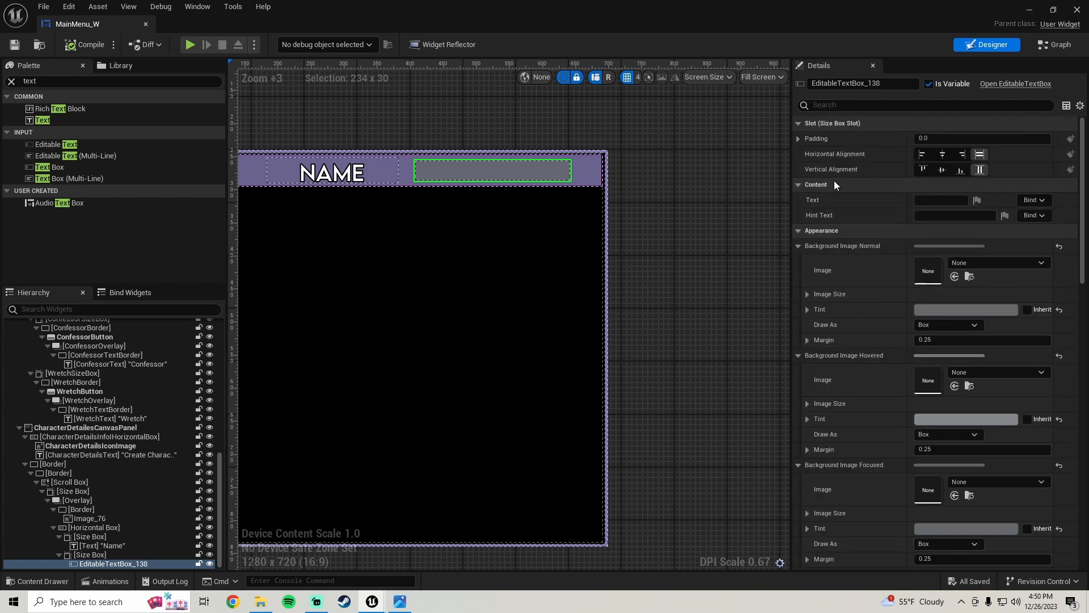
scroll(848, 318, down, 7)
scroll(849, 312, down, 10)
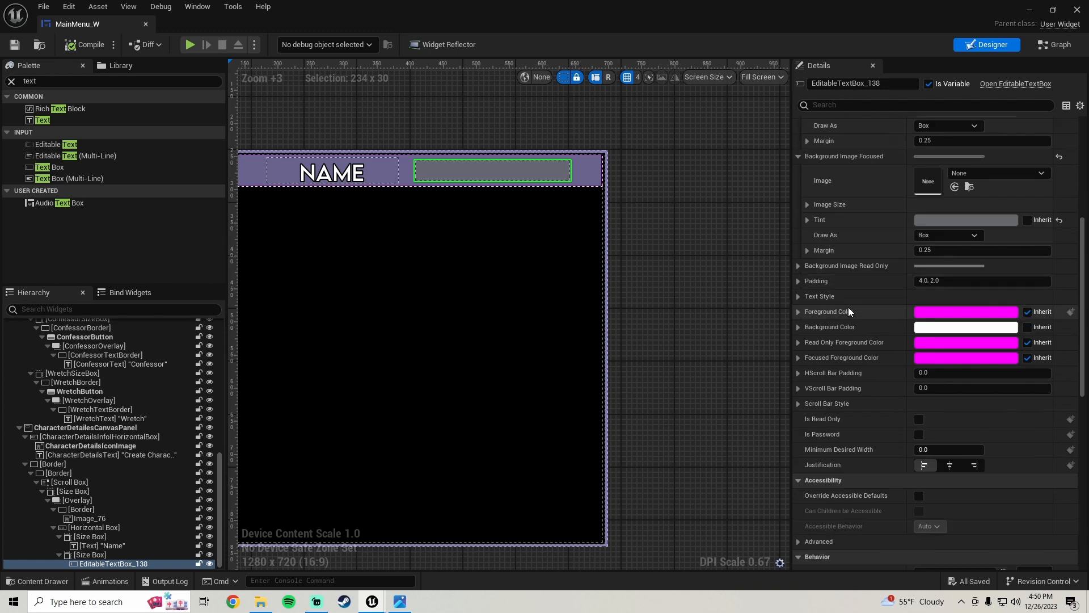
scroll(849, 307, down, 7)
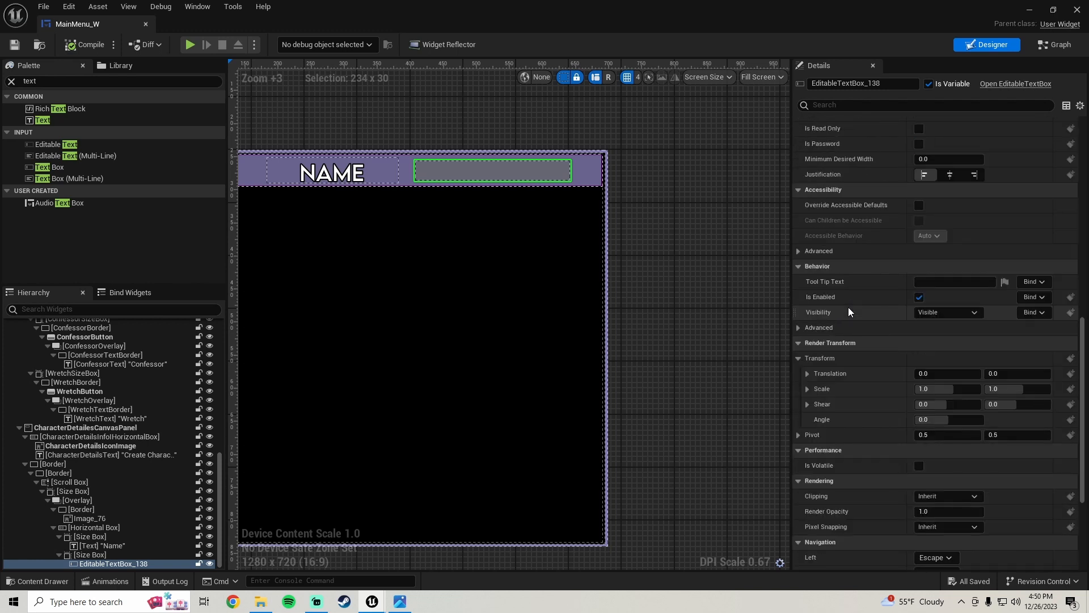
scroll(849, 307, up, 6)
scroll(849, 306, up, 8)
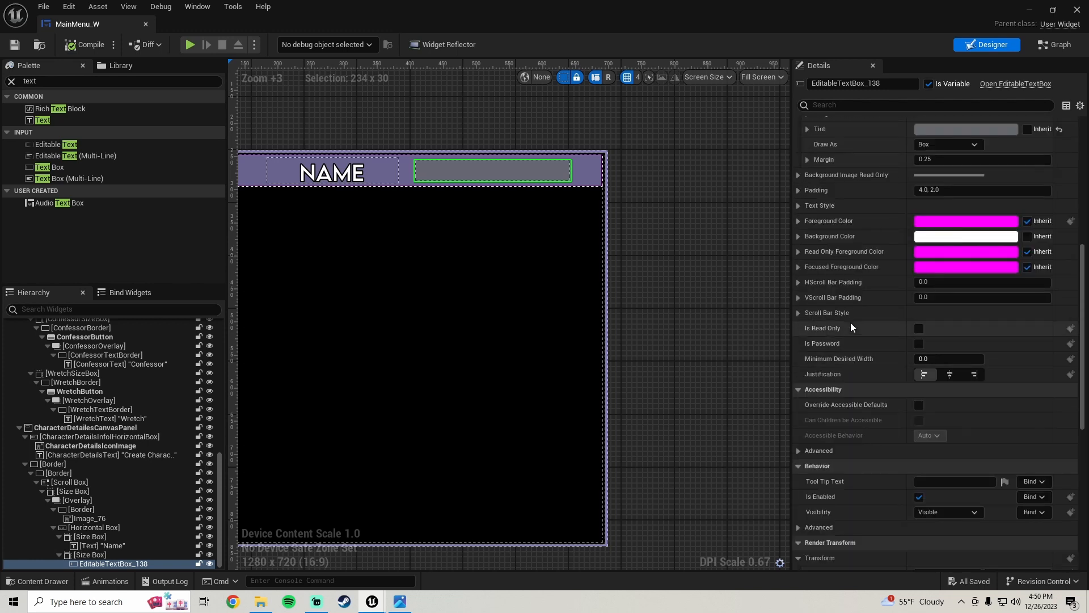
scroll(851, 326, up, 3)
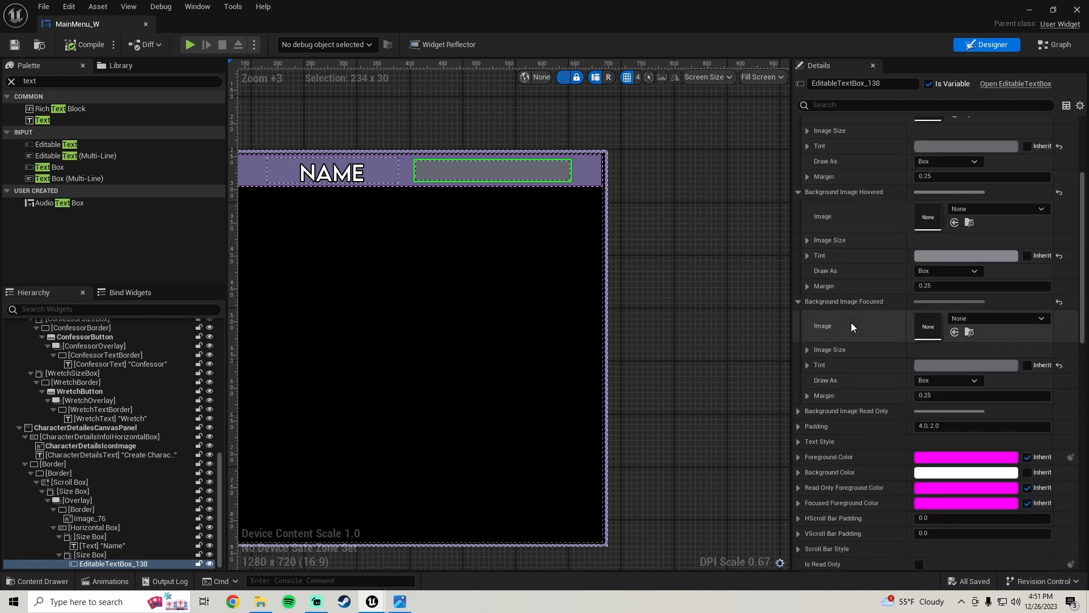
scroll(851, 322, down, 1)
scroll(840, 312, up, 3)
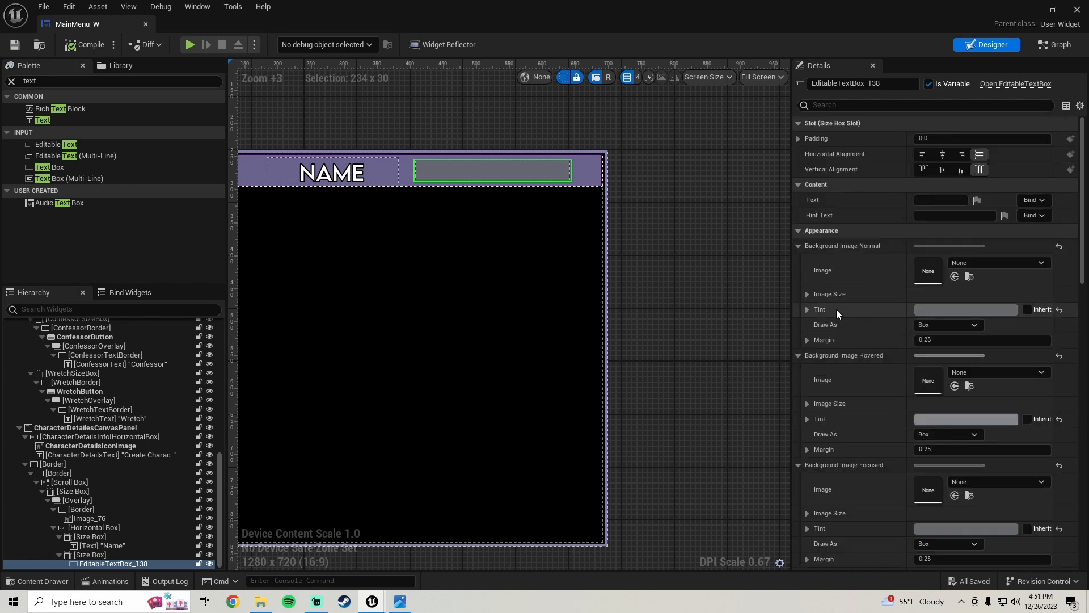
click(798, 261)
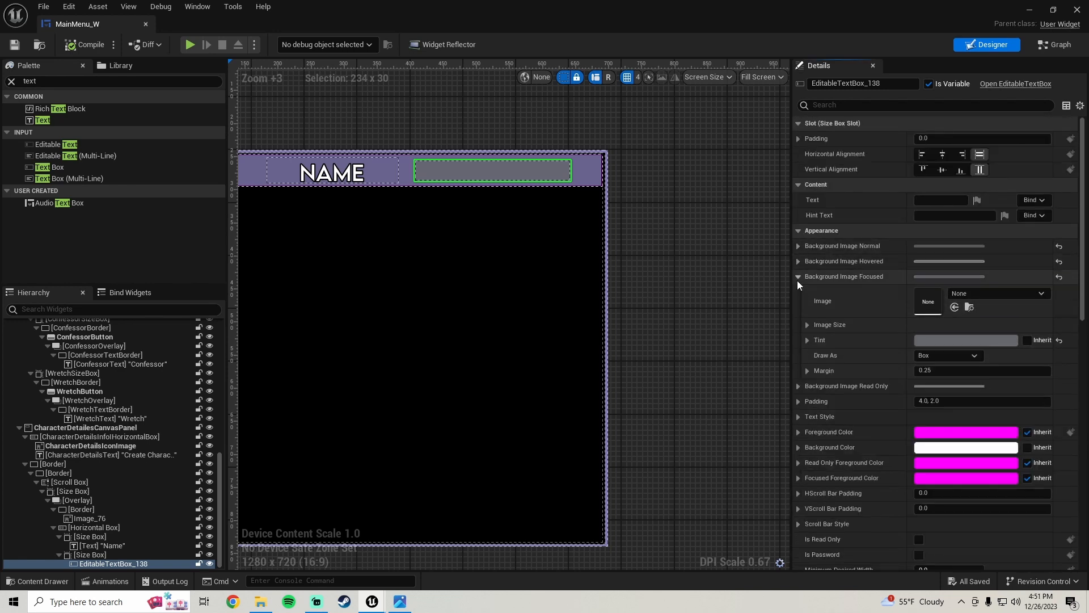
click(798, 277)
scroll(820, 352, down, 3)
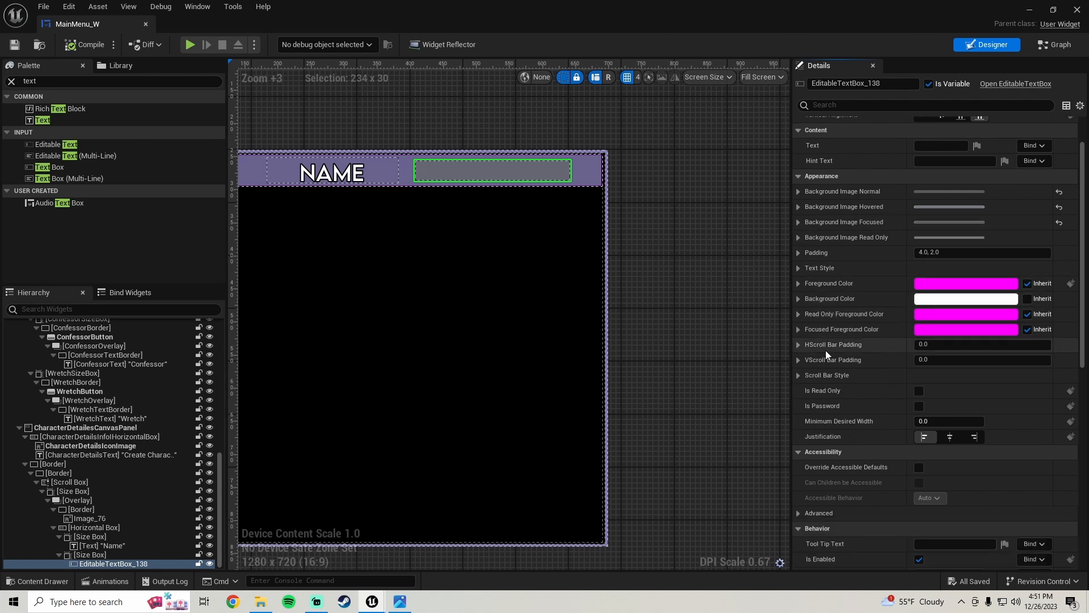
scroll(859, 363, up, 3)
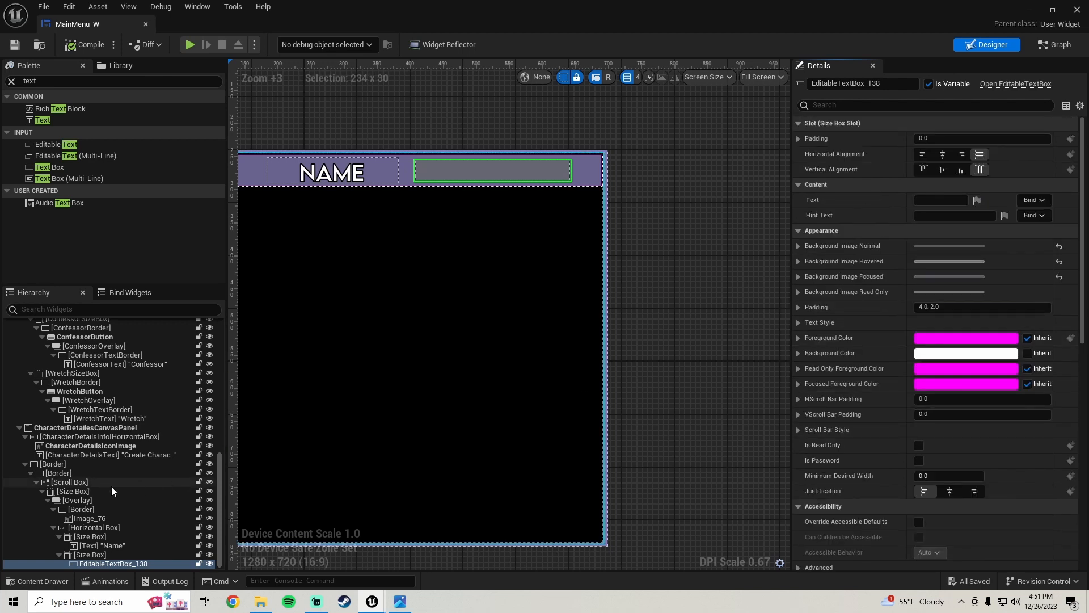
- Set the font family in the text box's Text Style to LEMONMILK-Regular_Font
scroll(834, 255, down, 2)
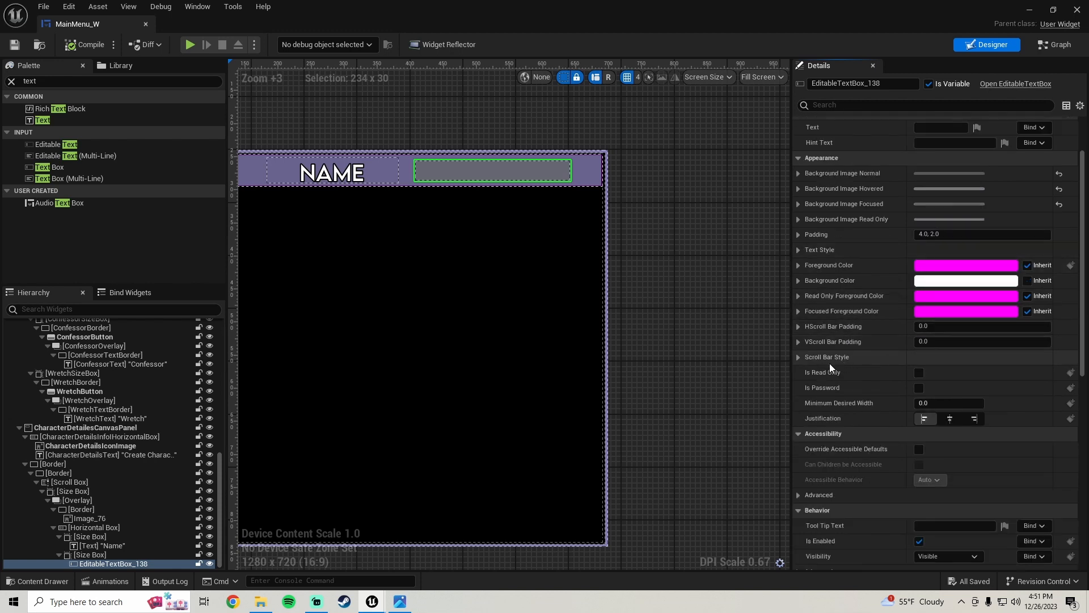
click(800, 250)
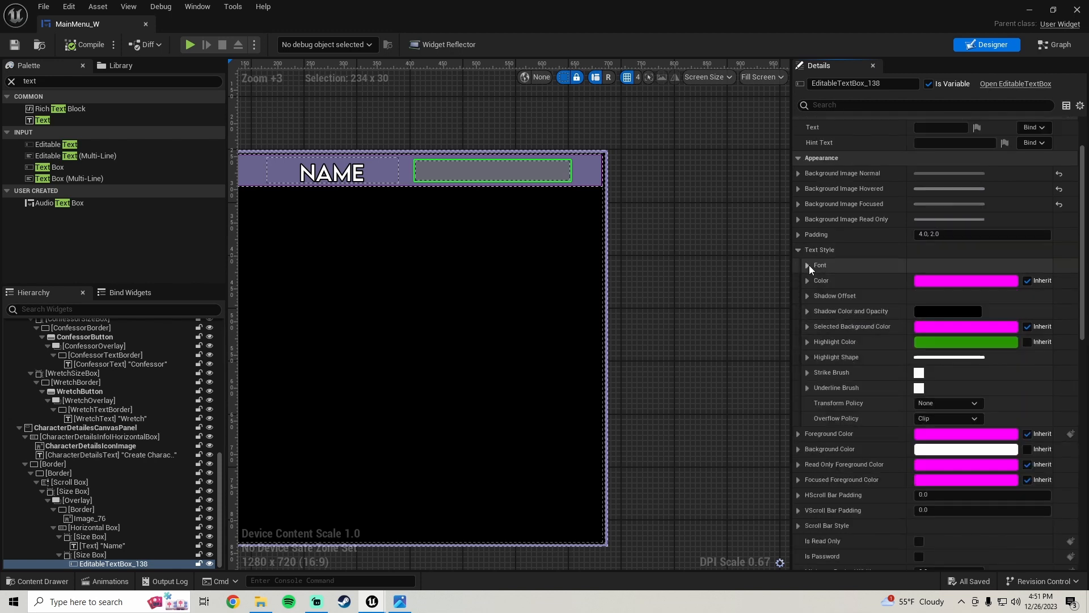
click(807, 265)
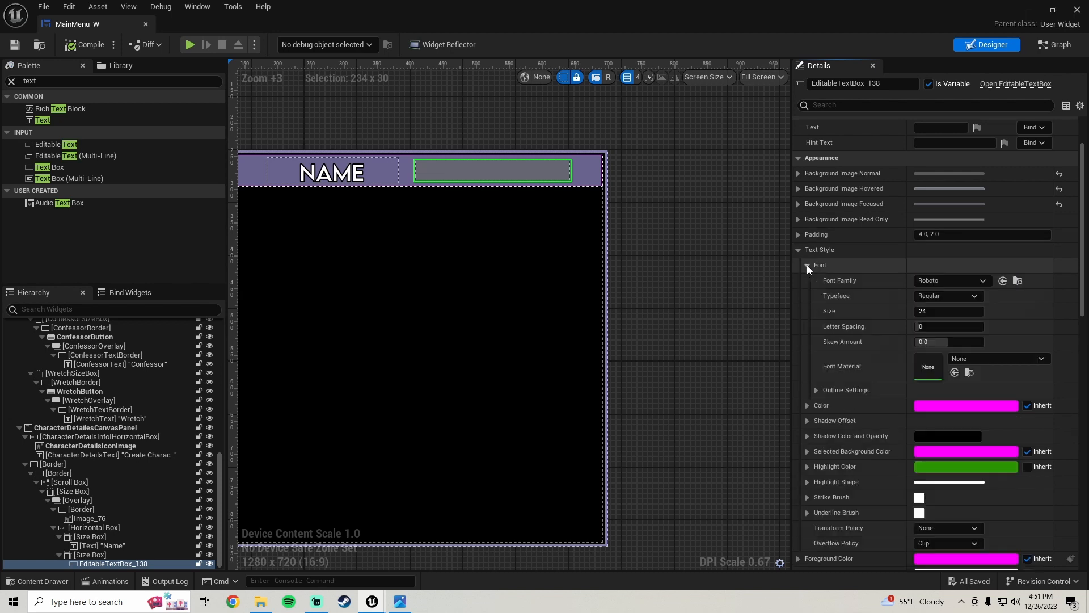
click(946, 296)
click(938, 280)
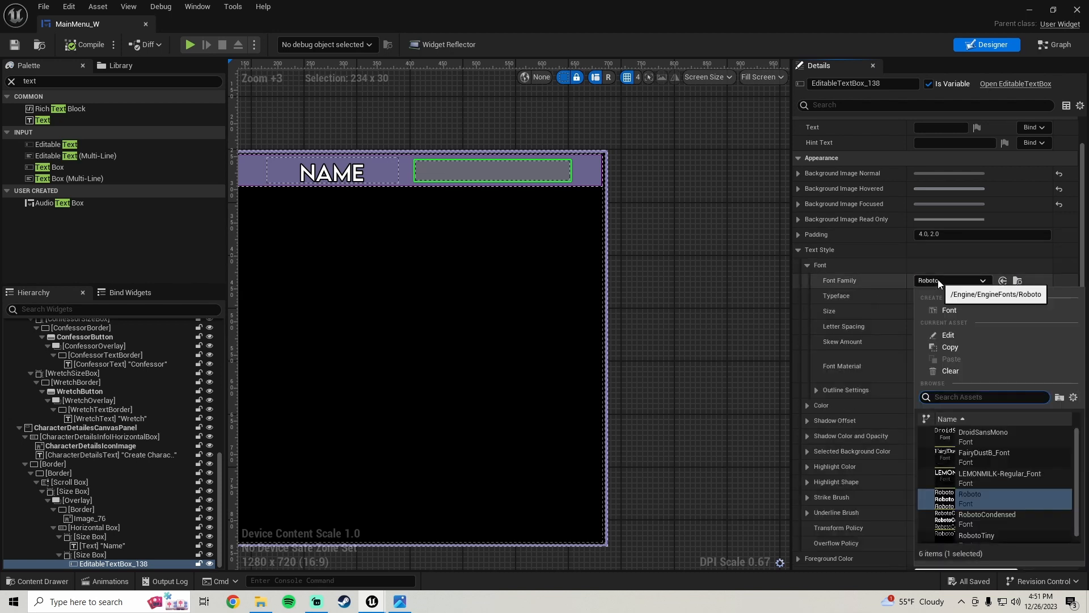
click(987, 478)
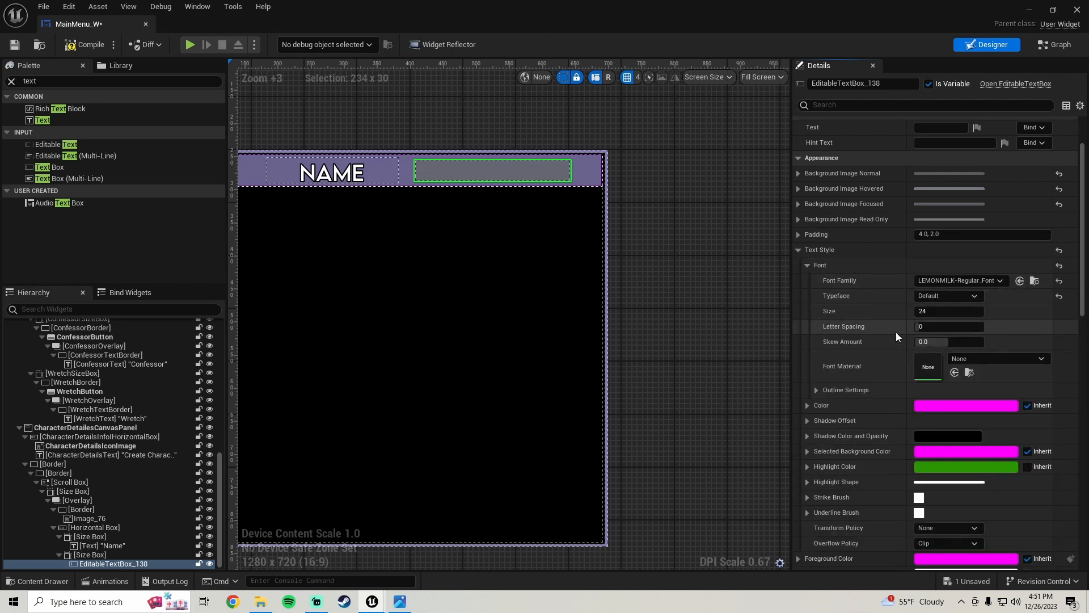
- Set the text box's font size to 12 and compile the widget
click(944, 311)
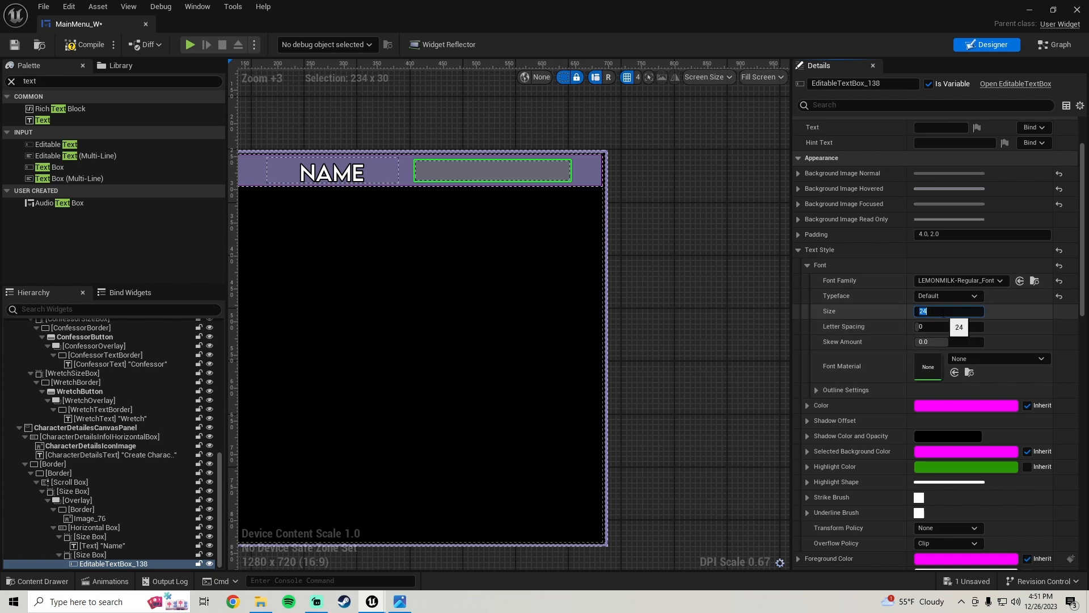
key(Return)
click(84, 45)
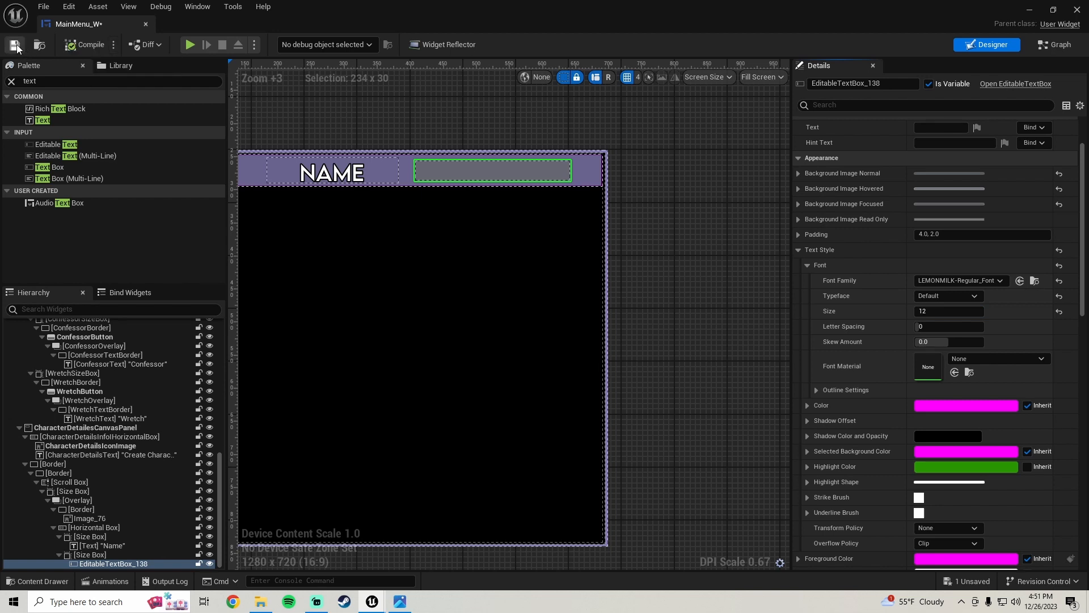
- Save the widget and run the level in the editor to test the name text box with the sample text "DFGSDFGSDFG"
click(15, 44)
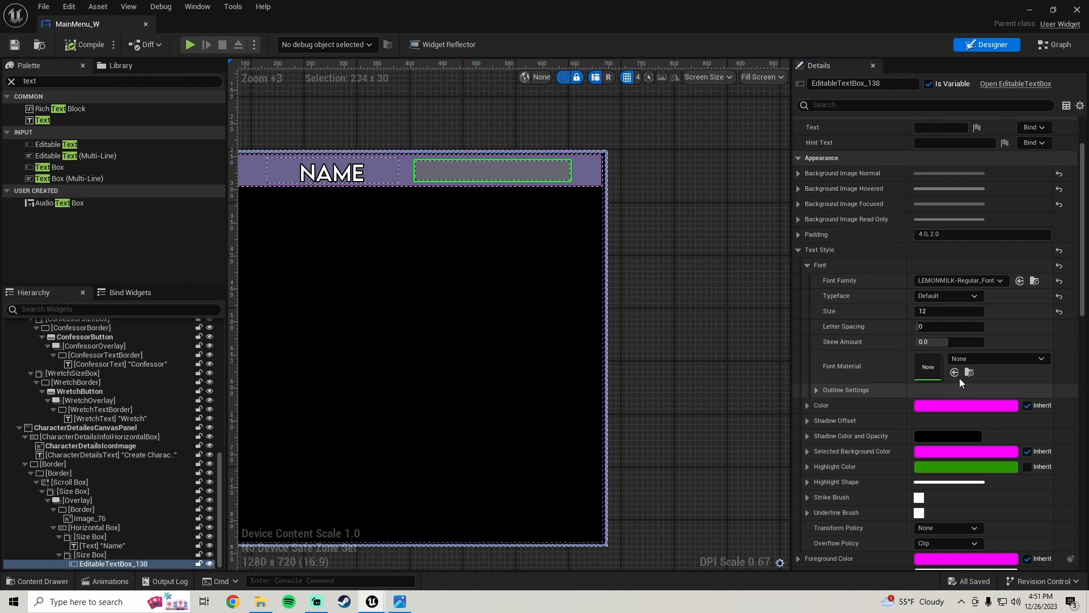
click(1028, 10)
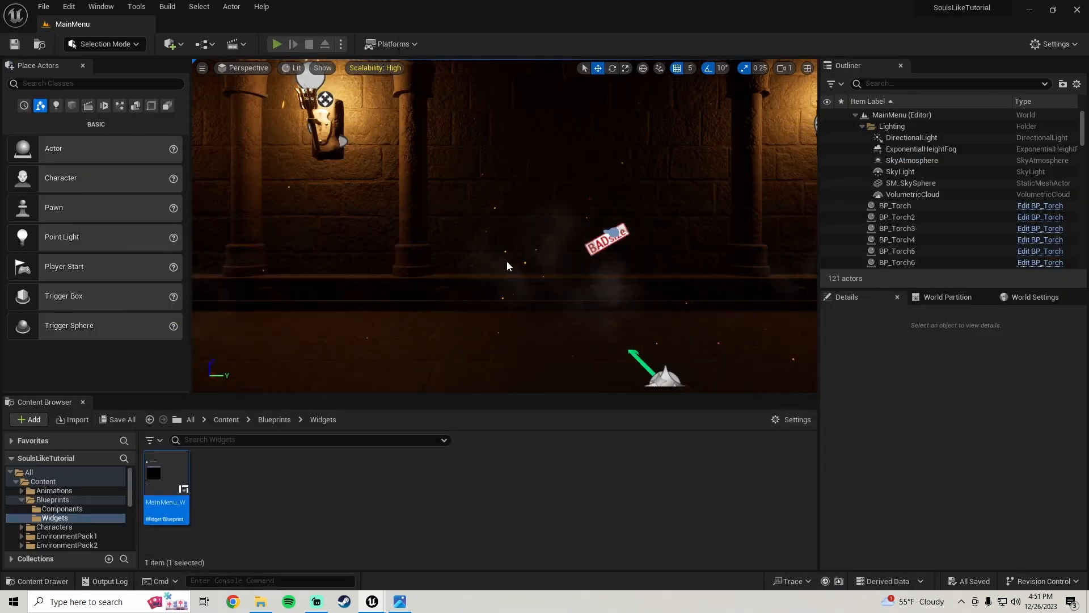
key(alt+p)
click(508, 328)
click(340, 214)
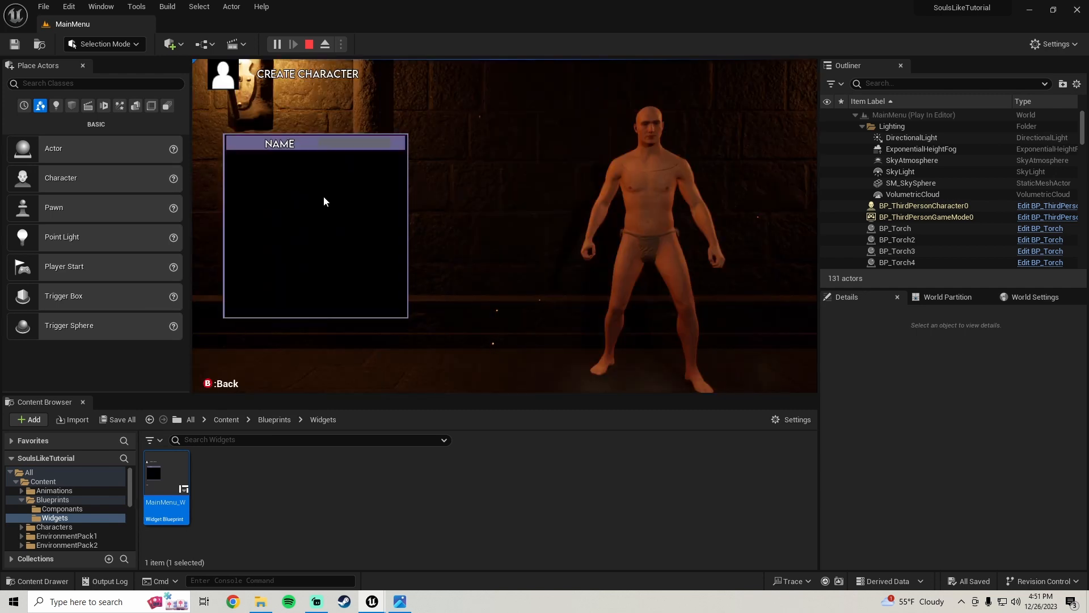
text(DFGSDFGSDFG)
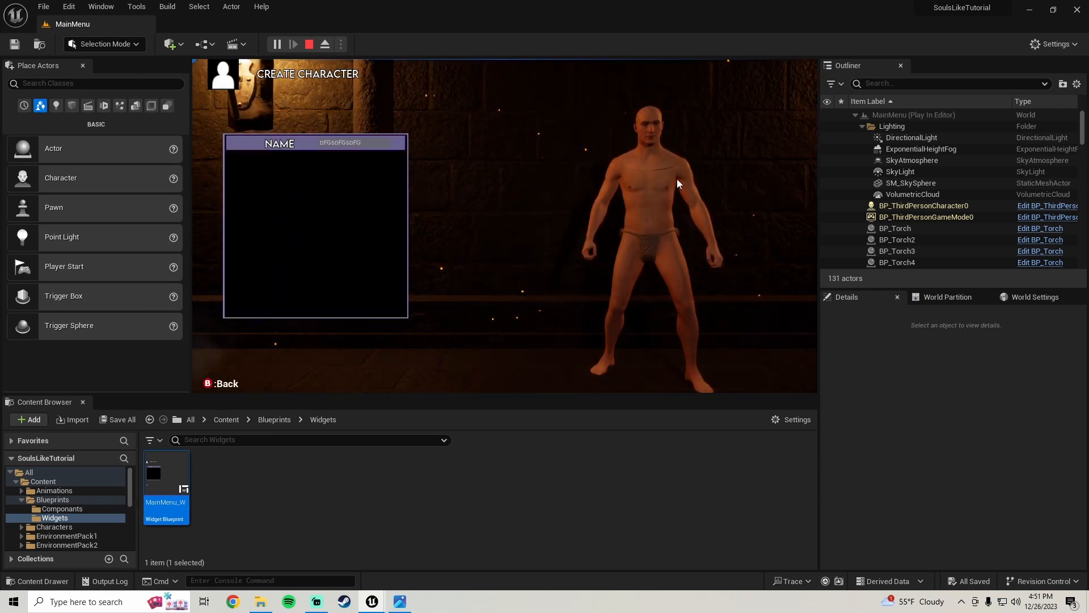
key(BackSpace)
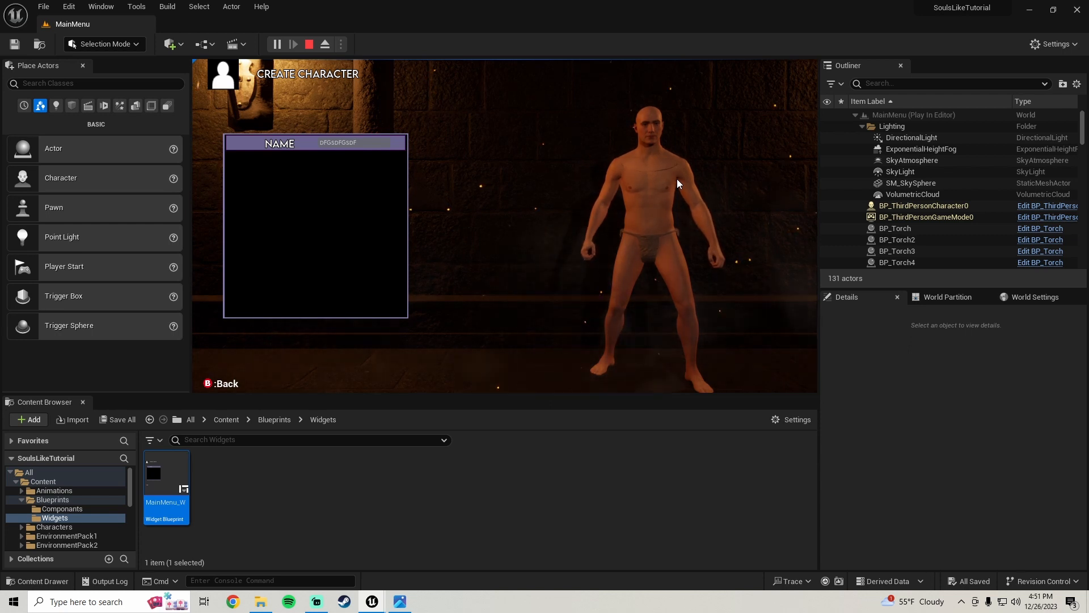
key(Escape)
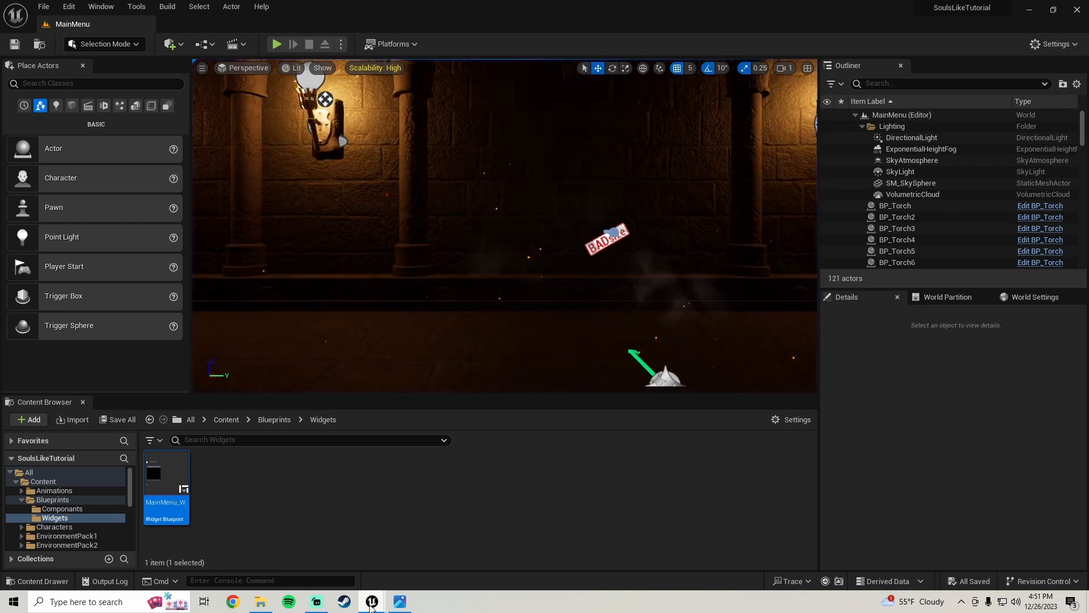
- Set the font Outline Size of the name text box to 2 in the MainMenu_W widget
click(372, 602)
click(470, 556)
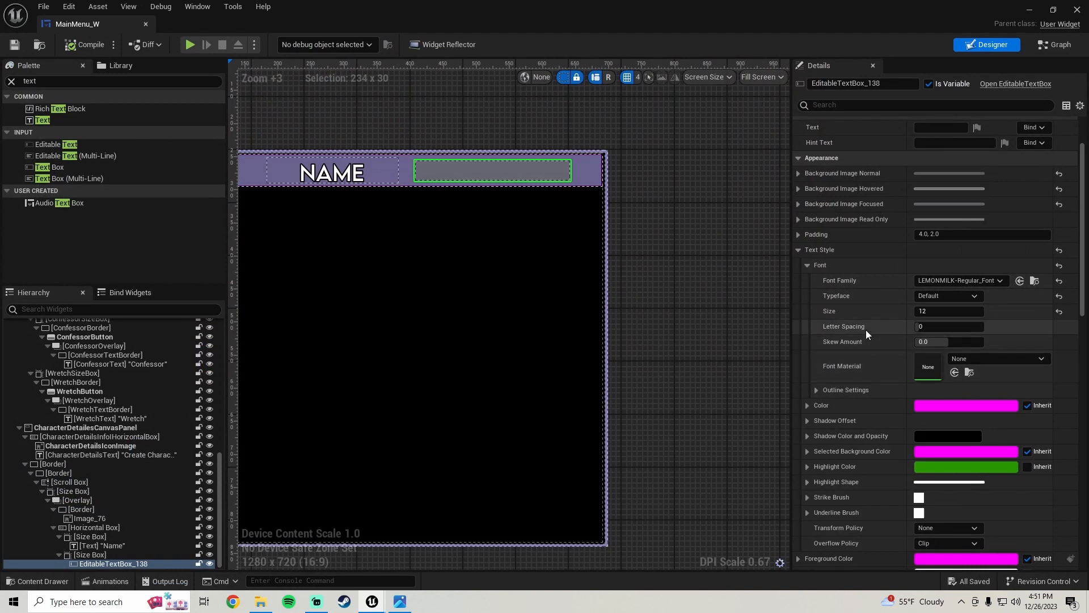
scroll(866, 329, down, 1)
click(817, 372)
click(959, 387)
text(2)
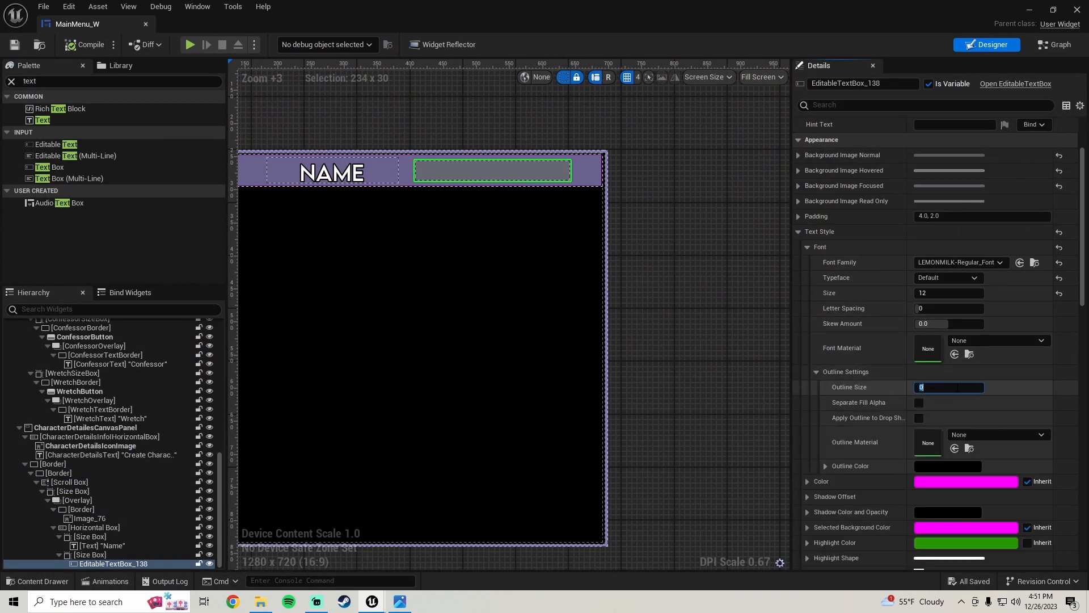
key(Return)
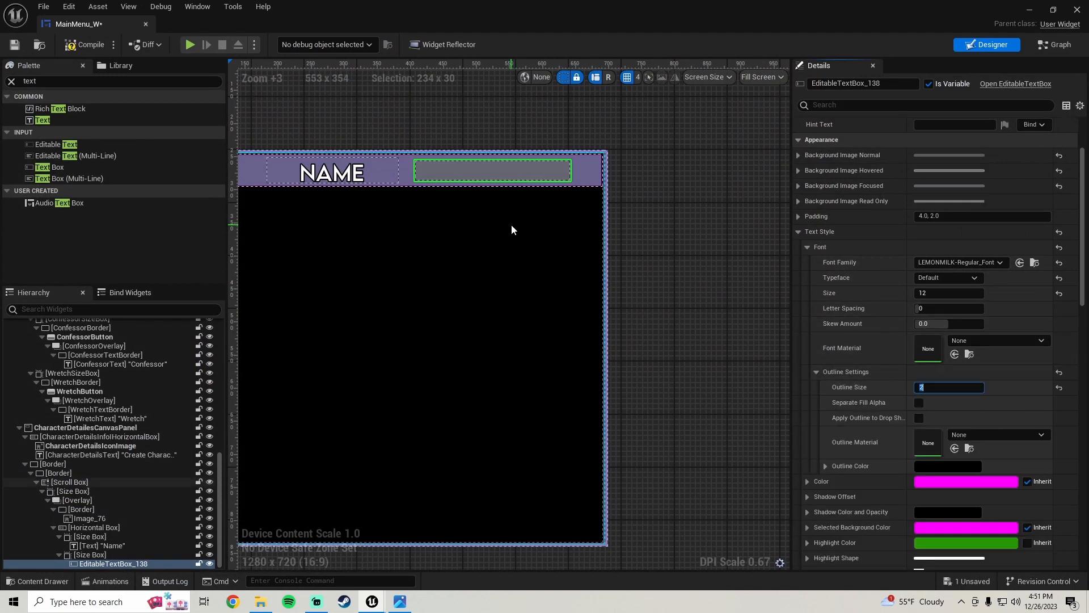
- Darken the brush tint of the name row's background image to hex sRGB 514D70FF, and compile and save the widget
scroll(388, 217, down, 1)
right_drag(388, 220, 469, 225)
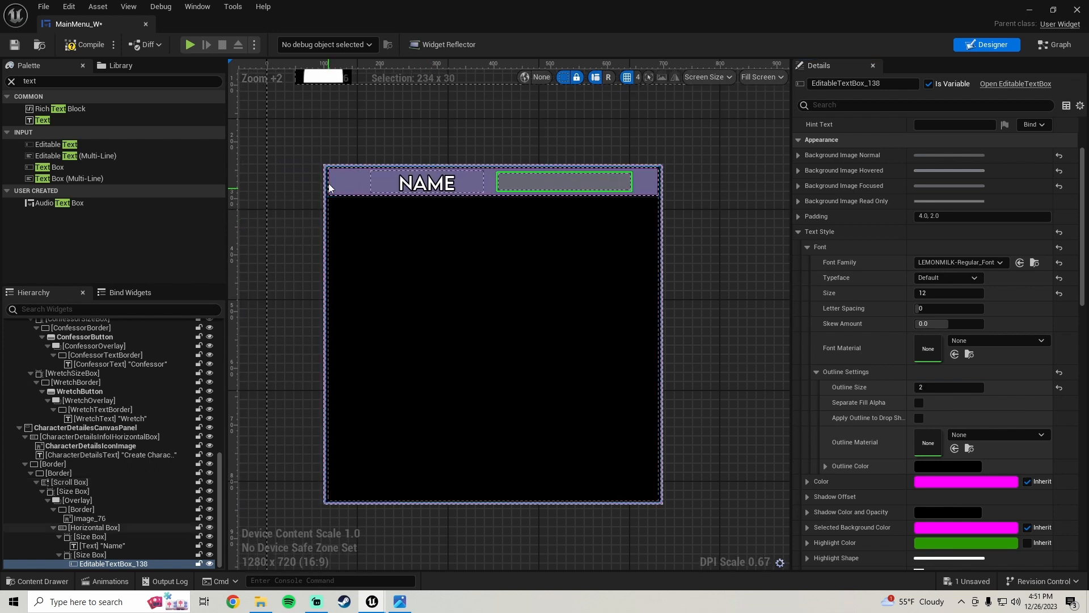
click(346, 183)
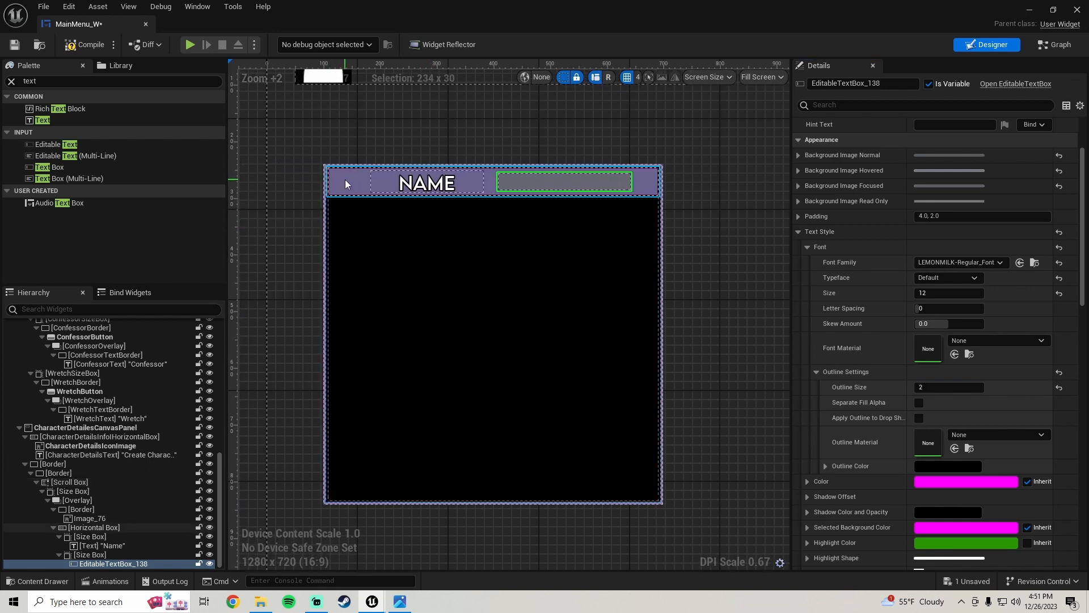
click(91, 518)
click(951, 264)
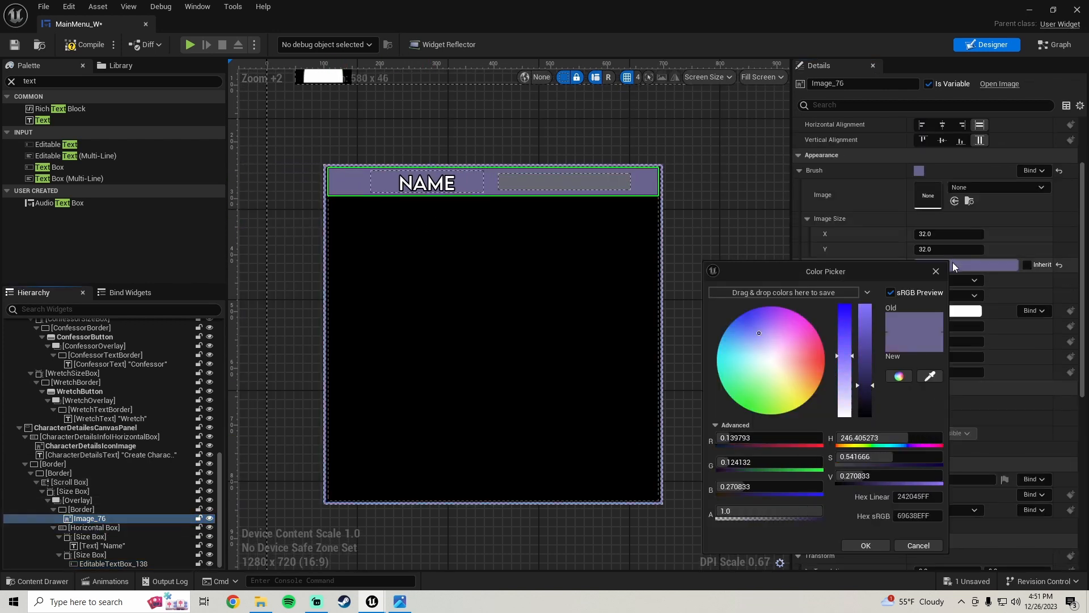
drag(869, 389, 870, 397)
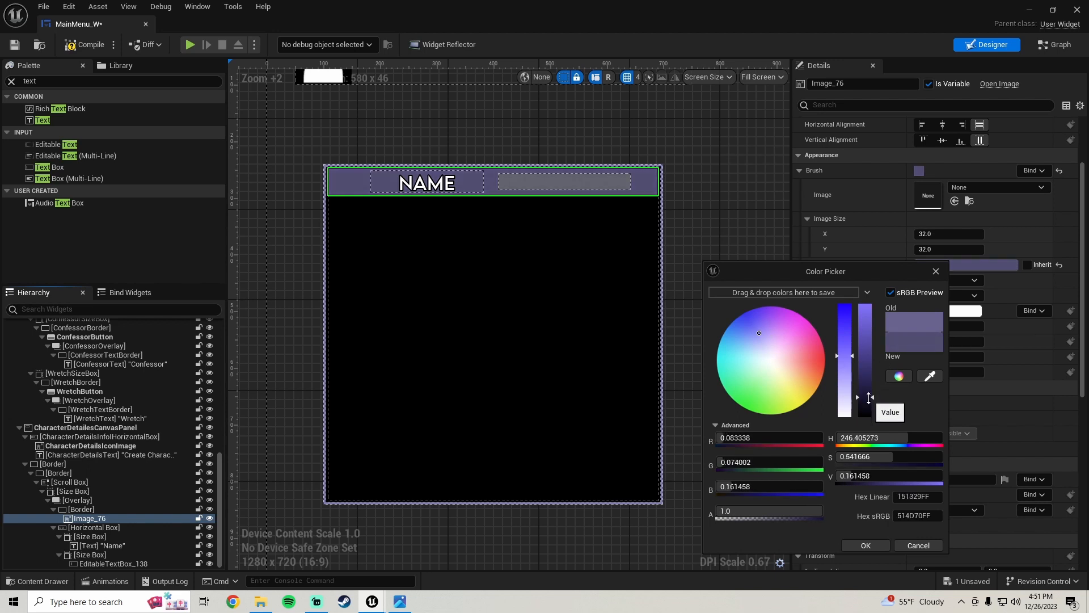
click(878, 541)
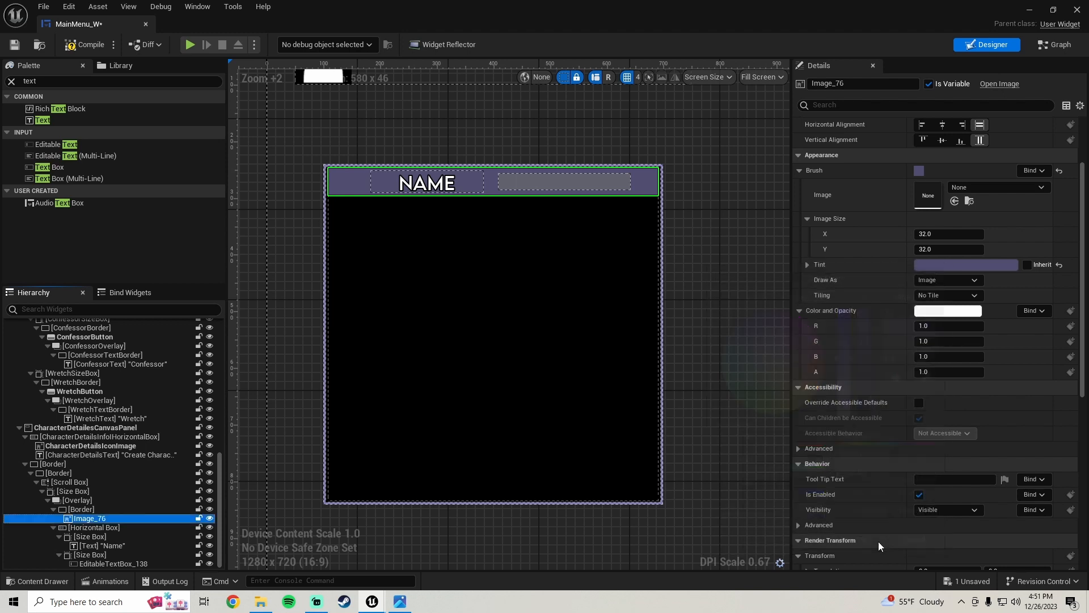
click(533, 183)
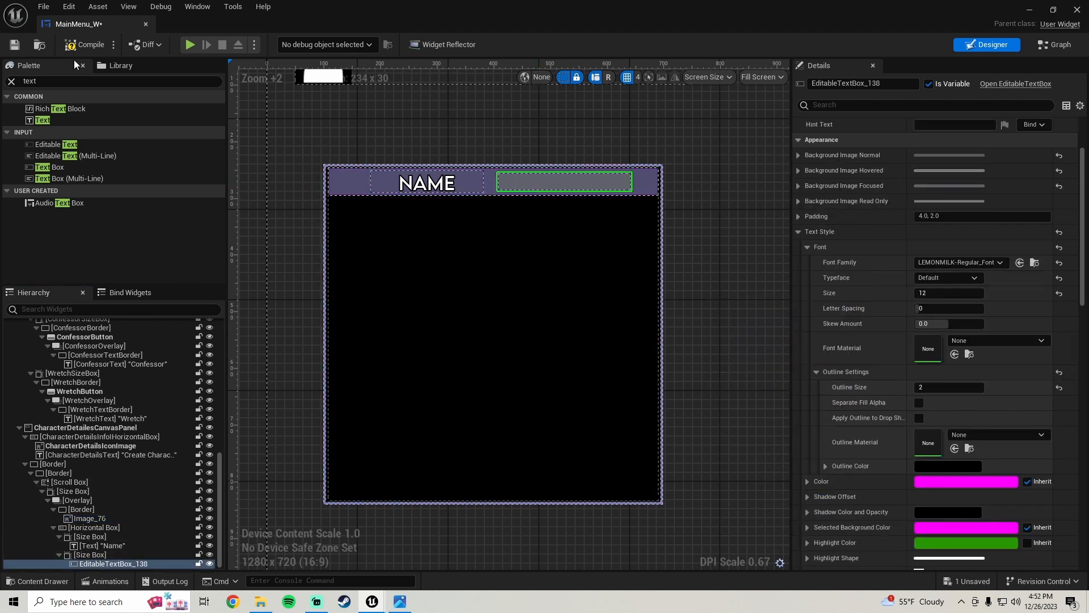
click(83, 49)
click(14, 44)
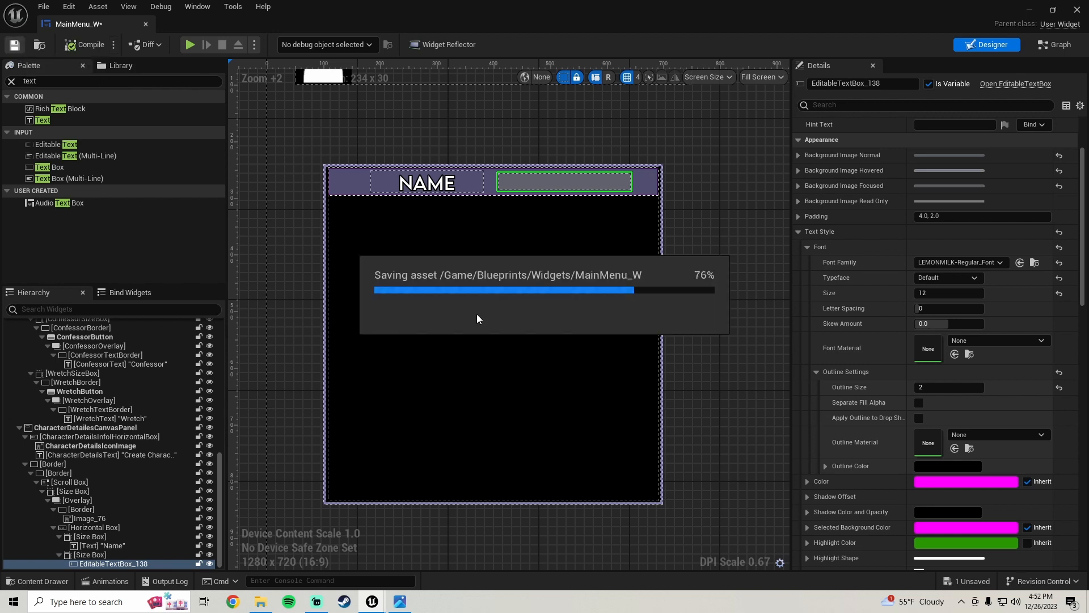
- Consult the reference screenshot of the hierarchy for the names of the character details widgets, starting with the outer border
key(alt+Tab)
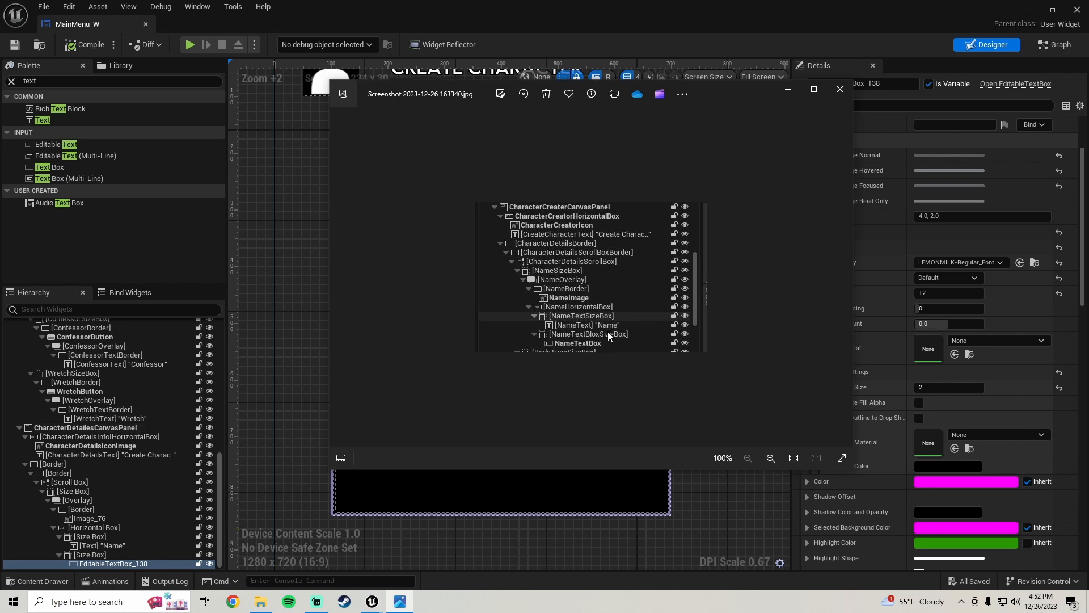
key(alt+Tab)
scroll(591, 321, down, 2)
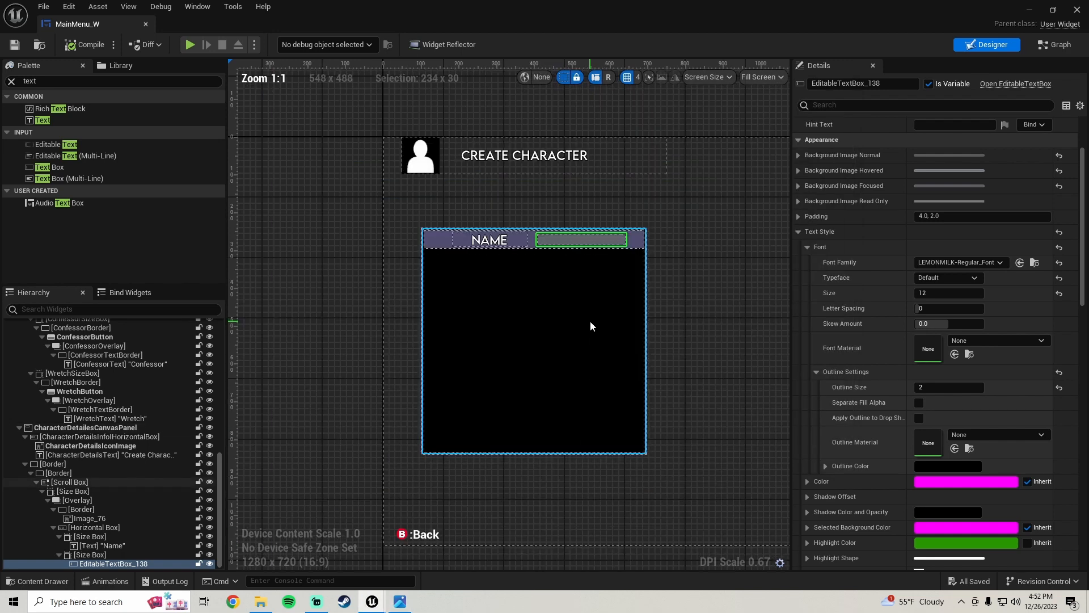
scroll(592, 322, up, 1)
right_drag(708, 275, 654, 262)
click(656, 262)
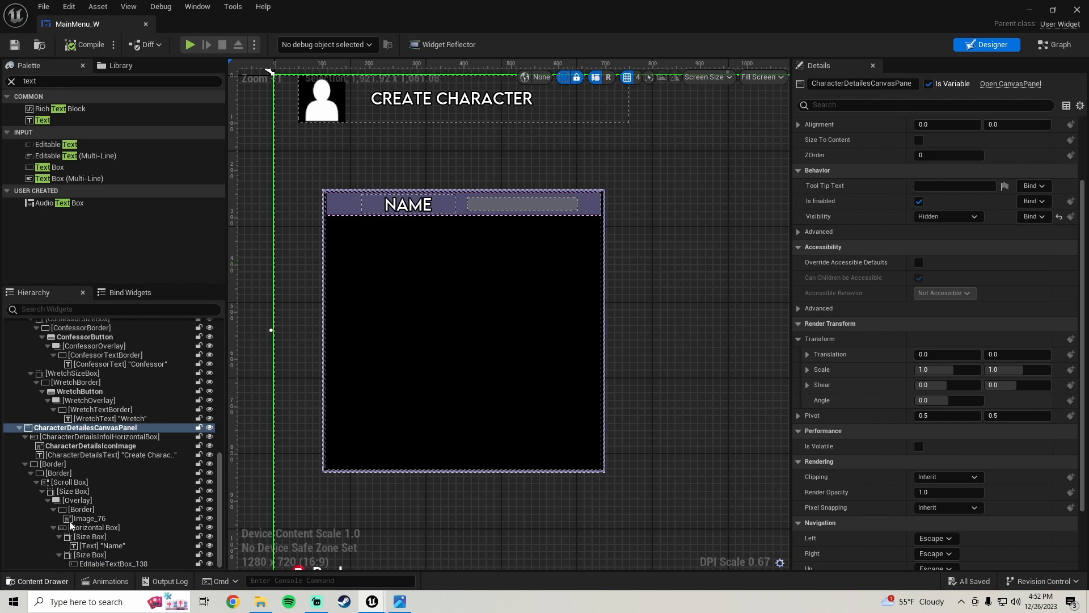
click(69, 465)
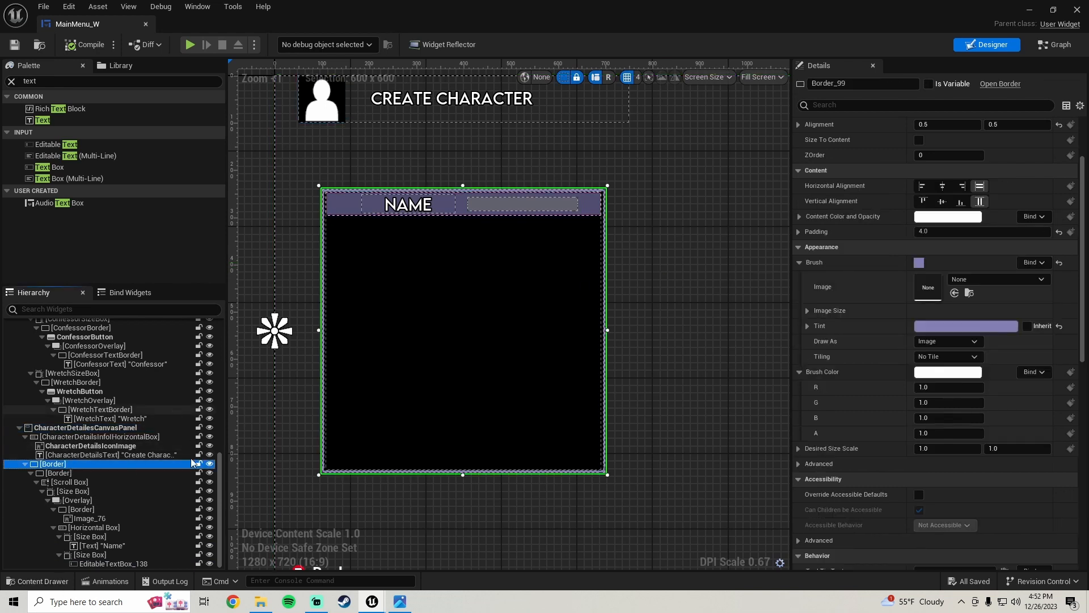
click(401, 603)
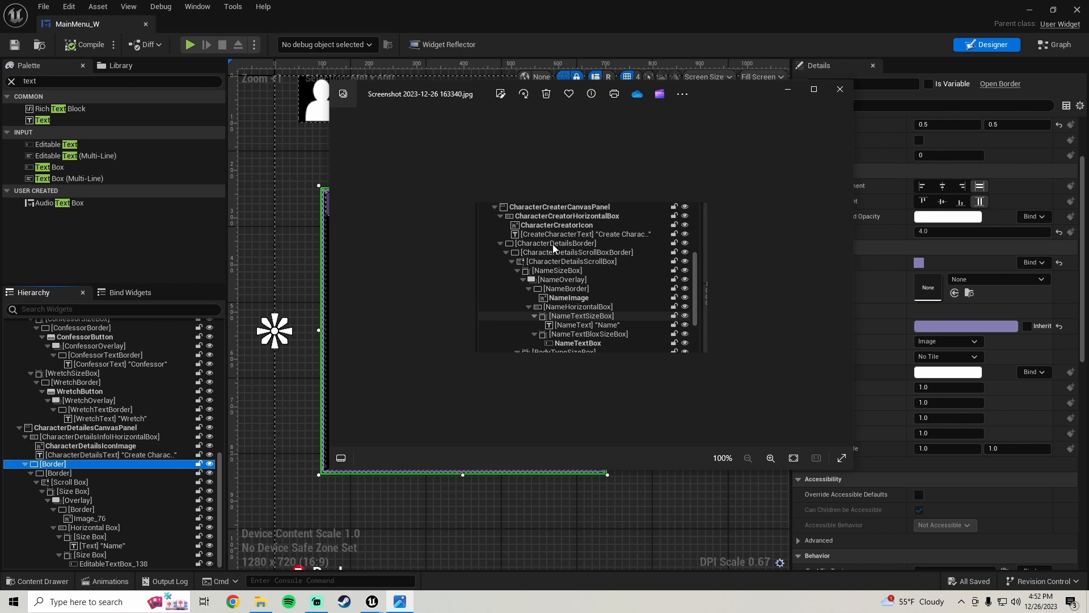
- Widen the Details panel slightly and rename the outermost border in the character details canvas as CharacterDetailsBorder
click(61, 465)
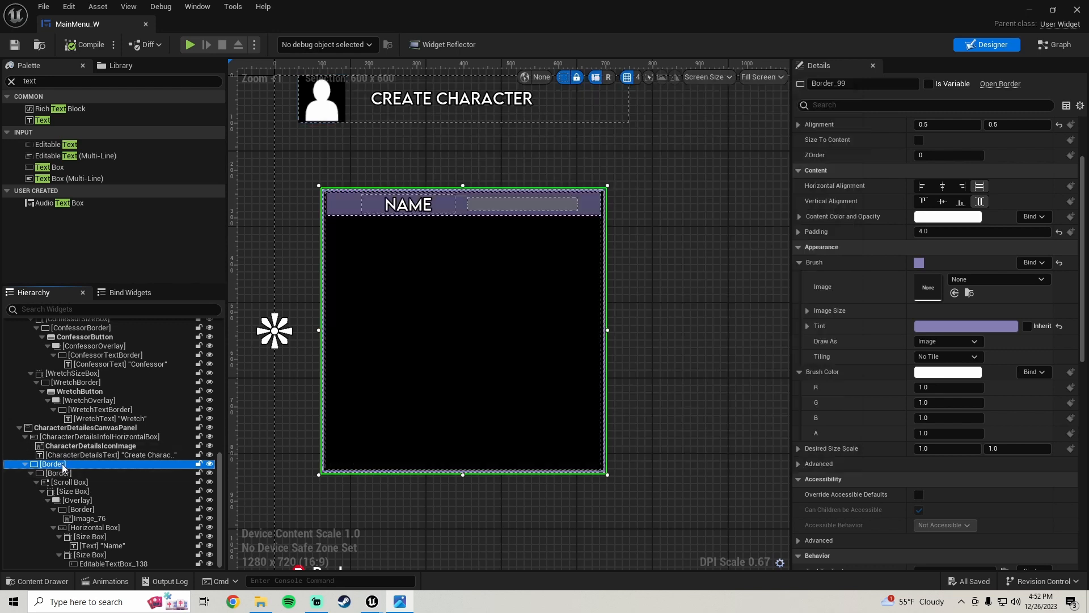
click(871, 84)
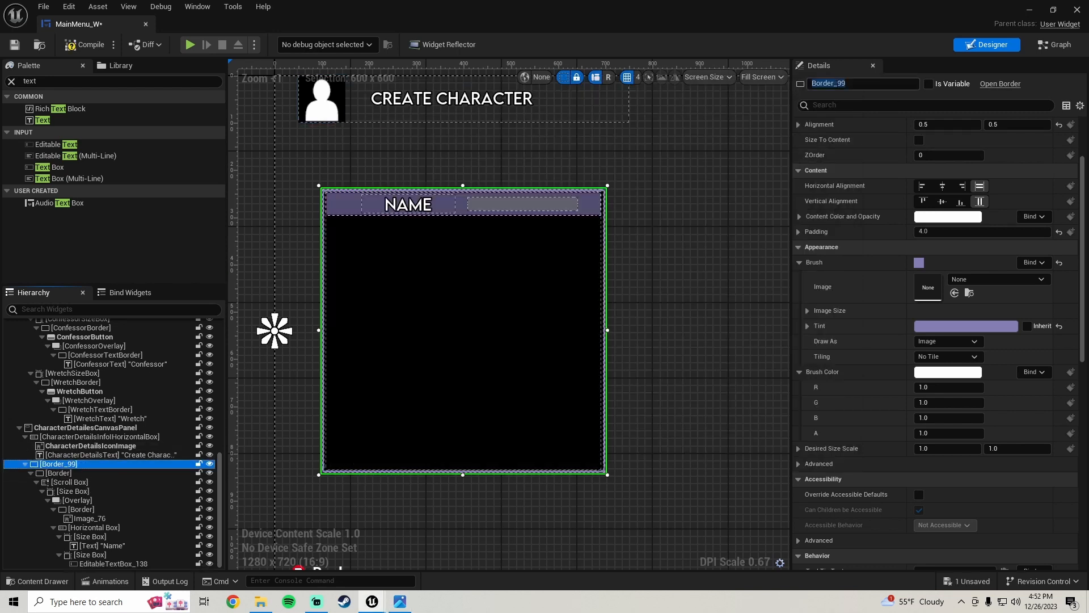
right_click(839, 84)
drag(849, 84, 894, 78)
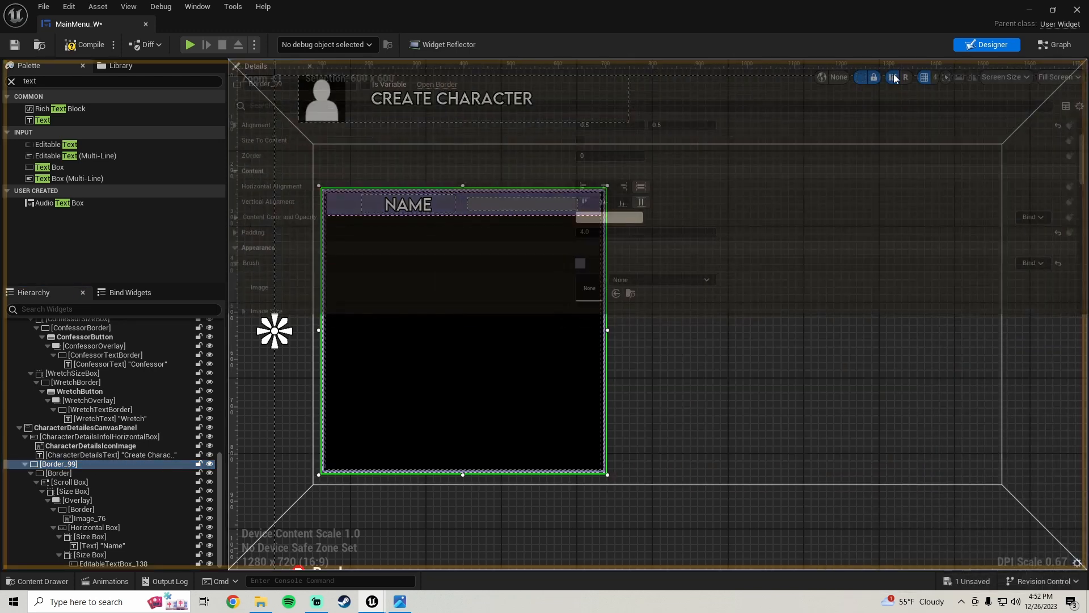
drag(962, 150, 1009, 128)
drag(654, 120, 782, 121)
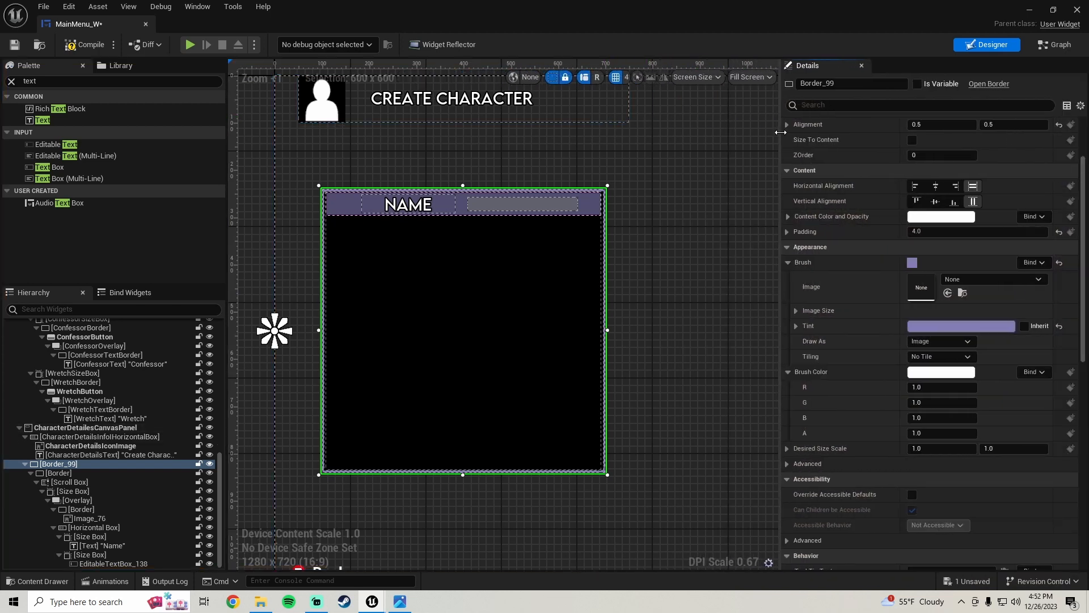
click(834, 84)
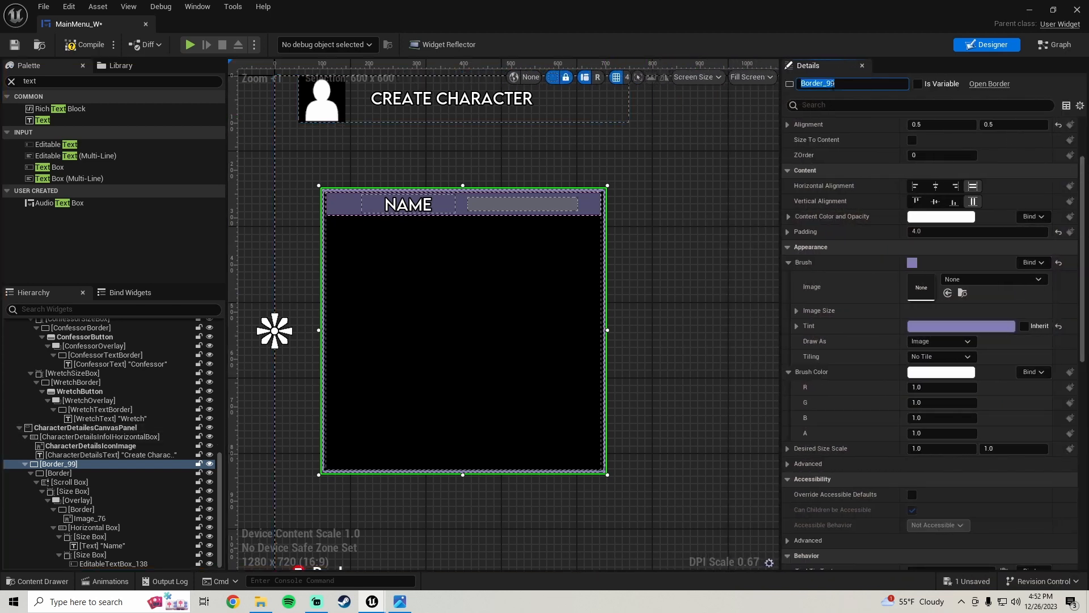
text(CharacterDetails)
key(Return)
- Rename the inner border nested in CharacterDetailsBorder as CharacterDetailsScrollBoxBorder, following the reference screenshot
click(62, 474)
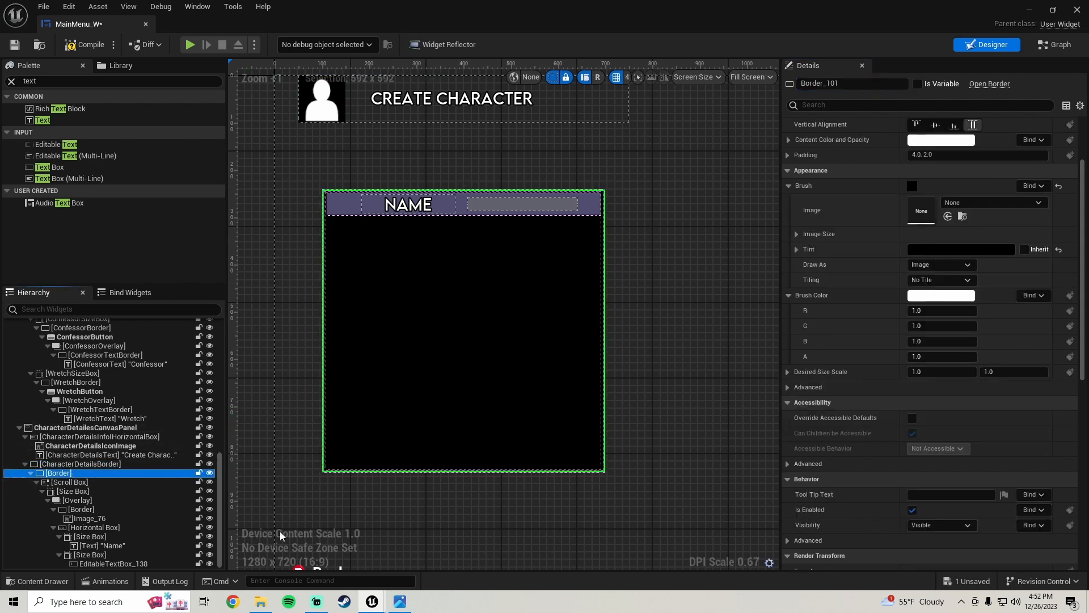
click(400, 601)
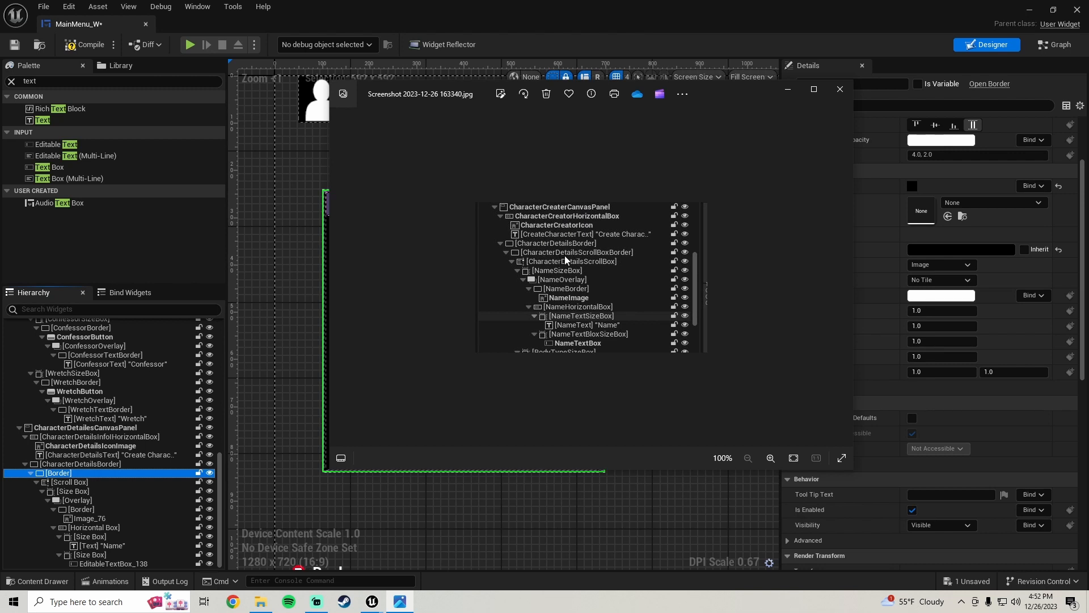
click(862, 18)
click(842, 82)
text(CharacterDetailsScroll)
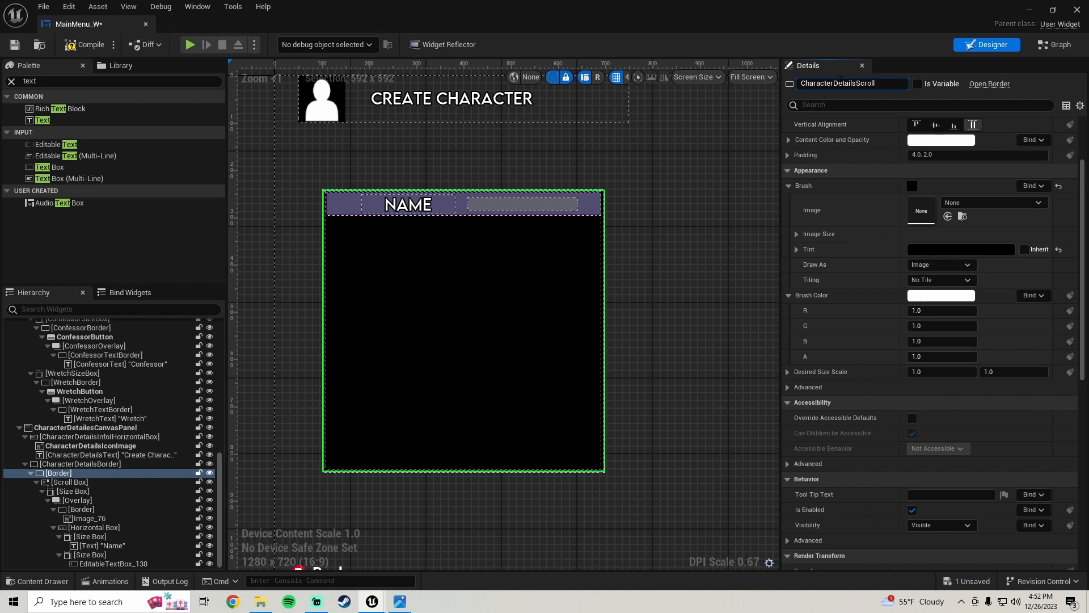
text(BoxBorder)
key(Return)
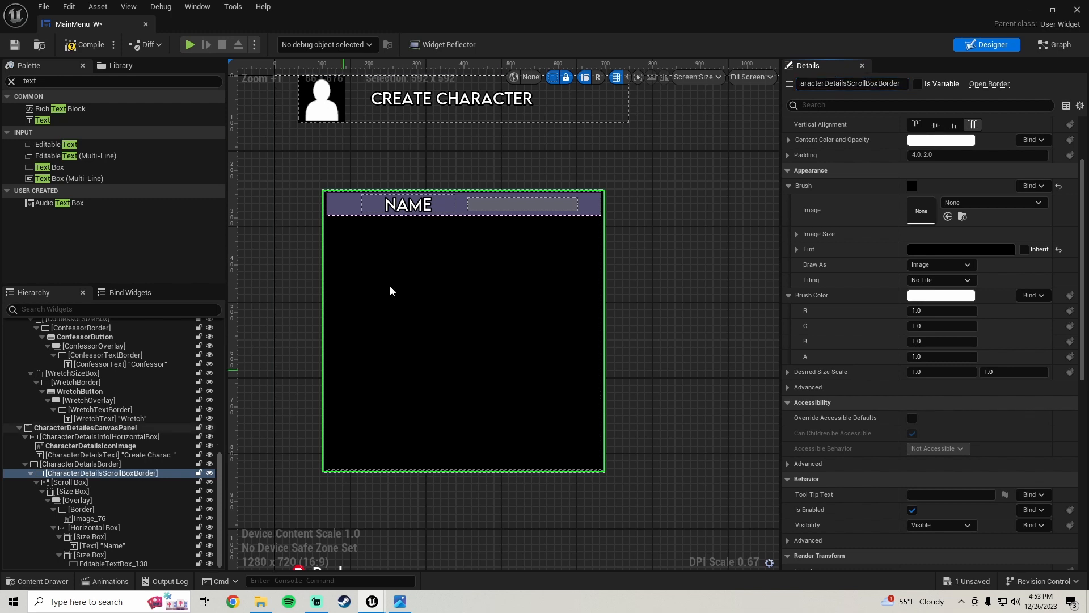
- Rename the scroll box inside CharacterDetailsScrollBoxBorder as CharacterDetailsScrollBox
click(86, 482)
click(846, 83)
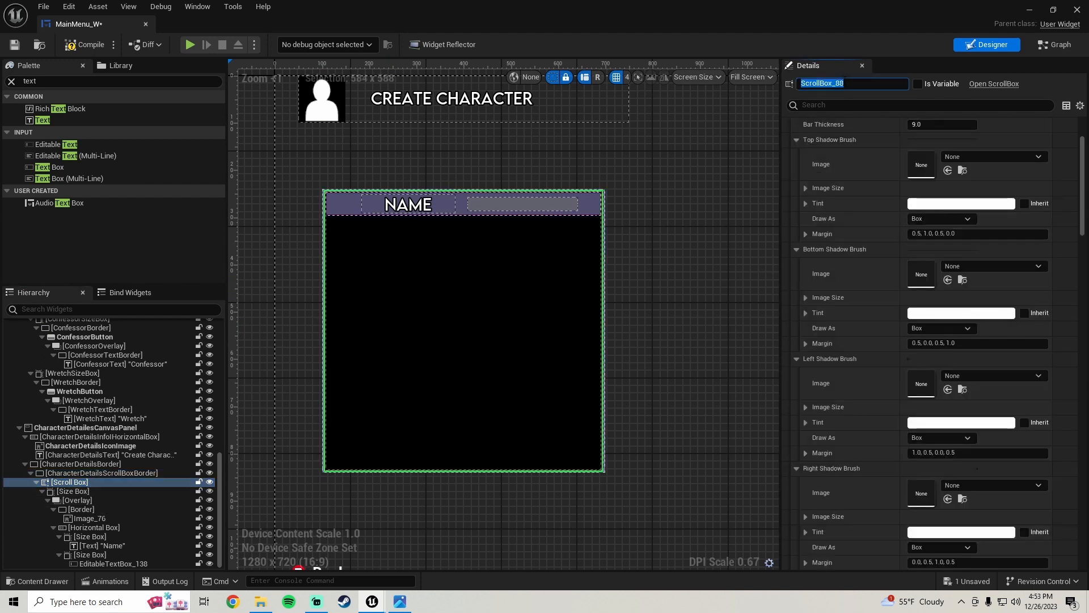
text(CharacterDetails)
key(Return)
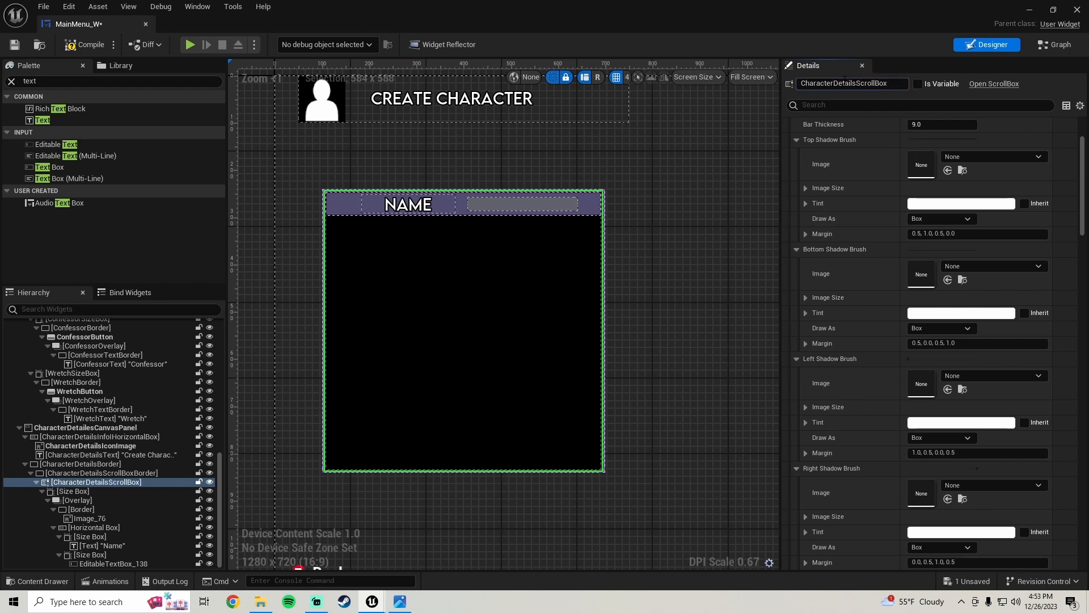
- Rename the size box directly inside CharacterDetailsScrollBox as CharacterDetailsSizeBox
click(83, 492)
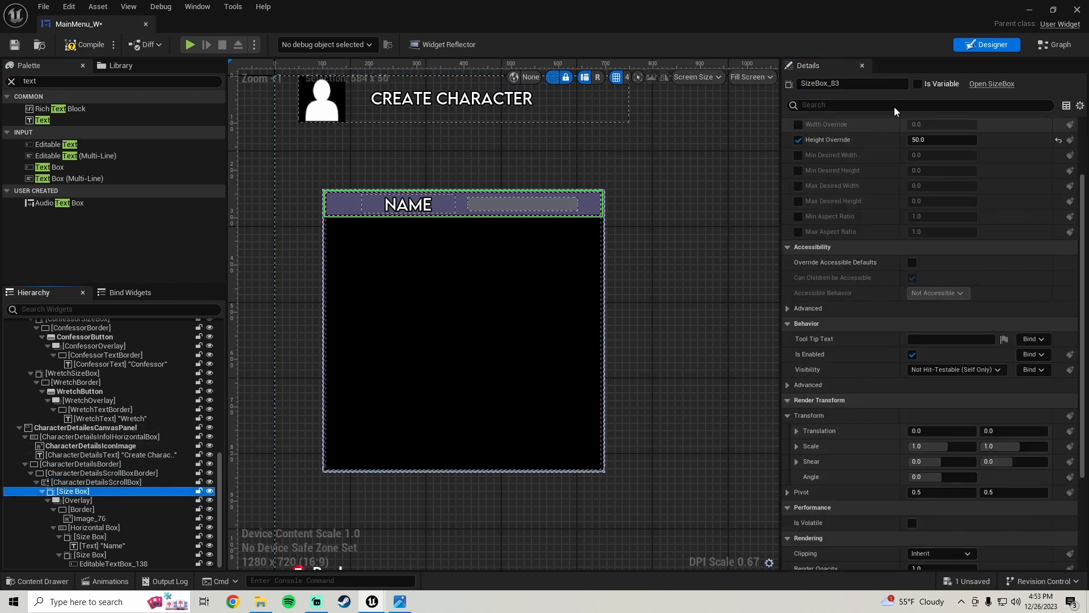
click(842, 83)
text(CharacterDetails)
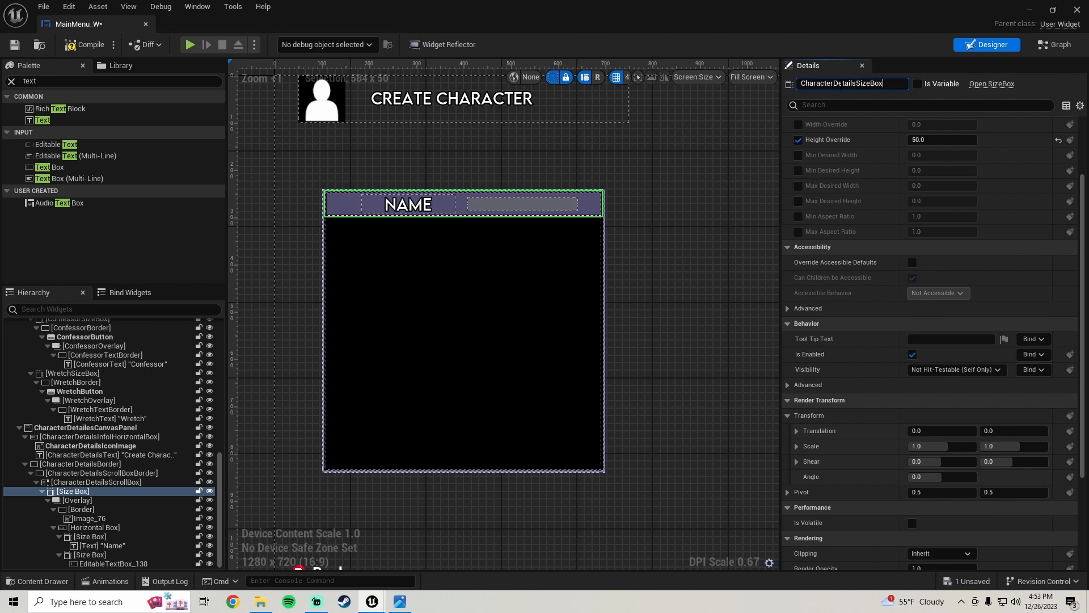
key(Return)
- Rename the overlay inside CharacterDetailsSizeBox as NameOverlay, following the reference screenshot
click(74, 501)
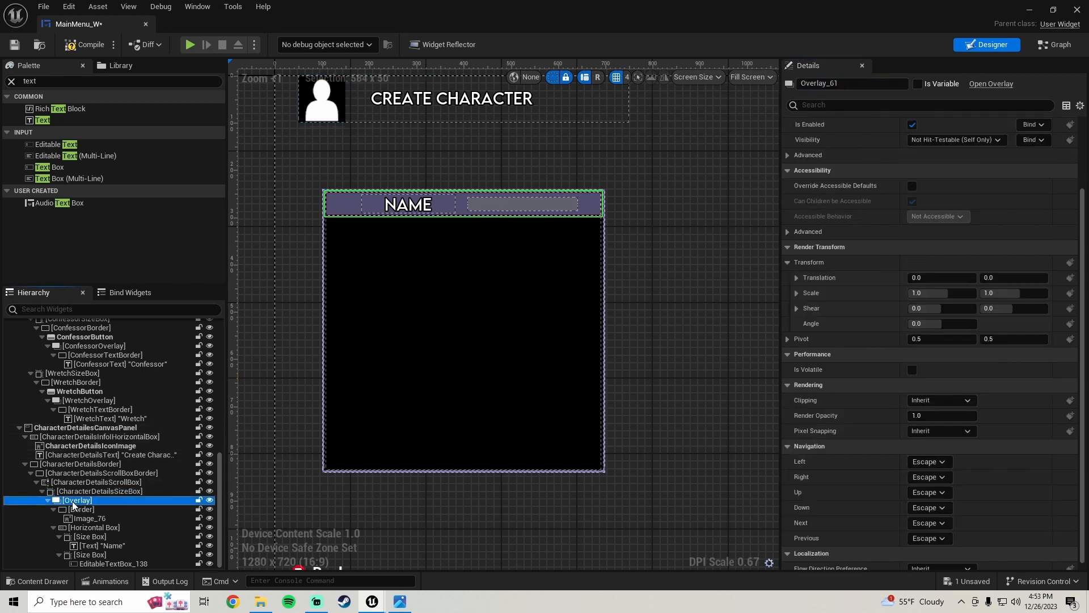
click(848, 83)
text(Character)
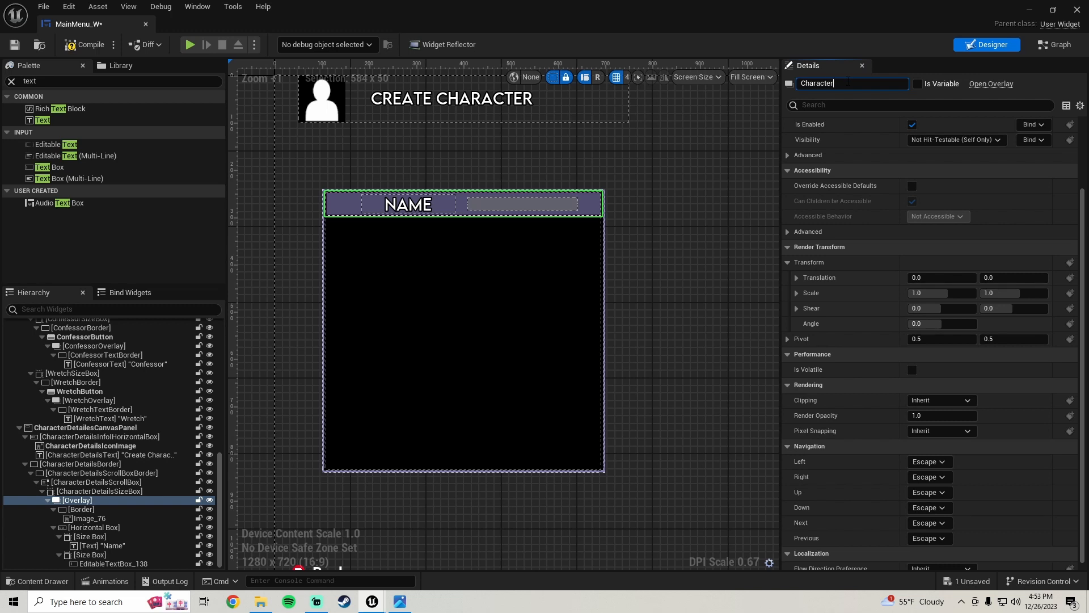
click(400, 601)
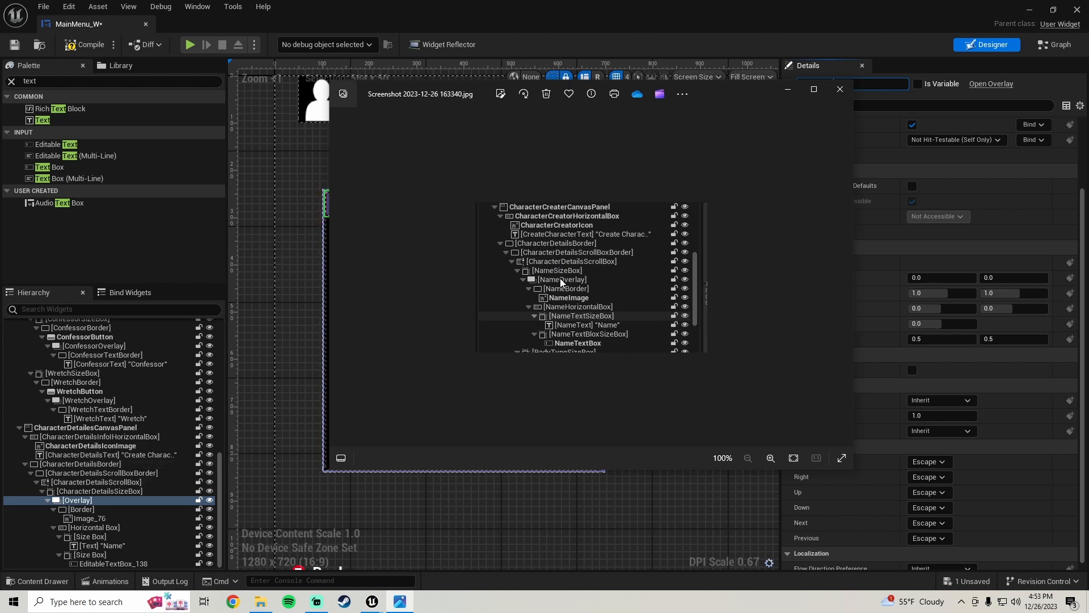
click(80, 501)
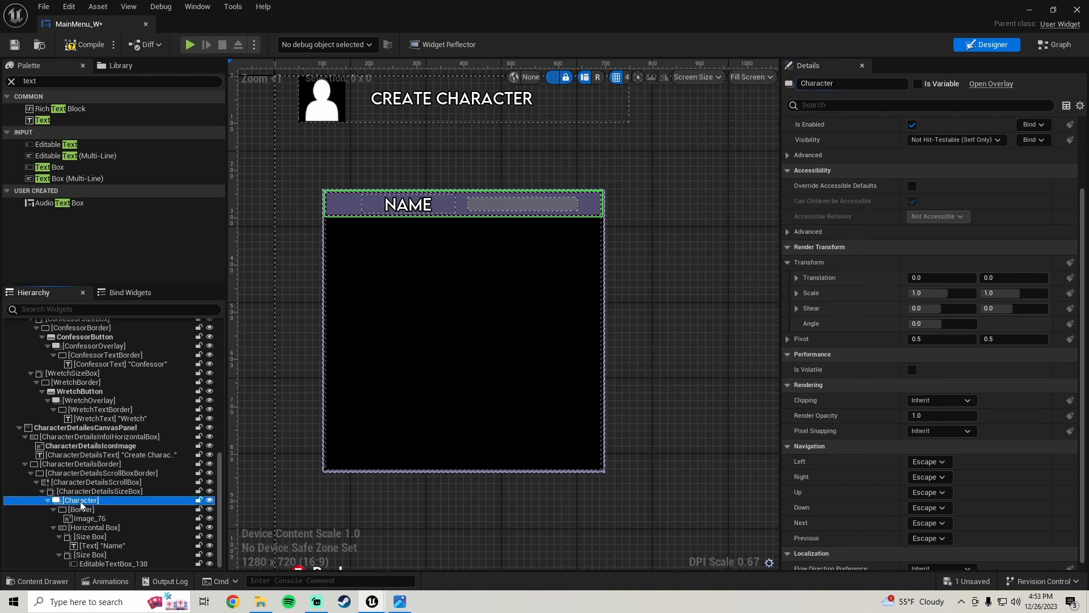
click(820, 83)
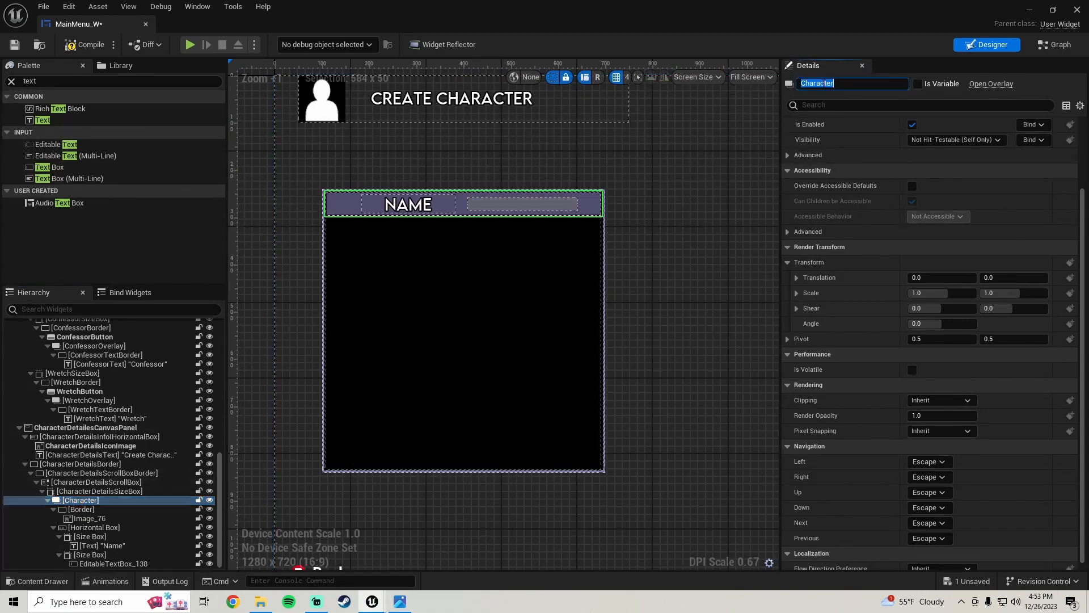
text(NameOverlay)
key(Return)
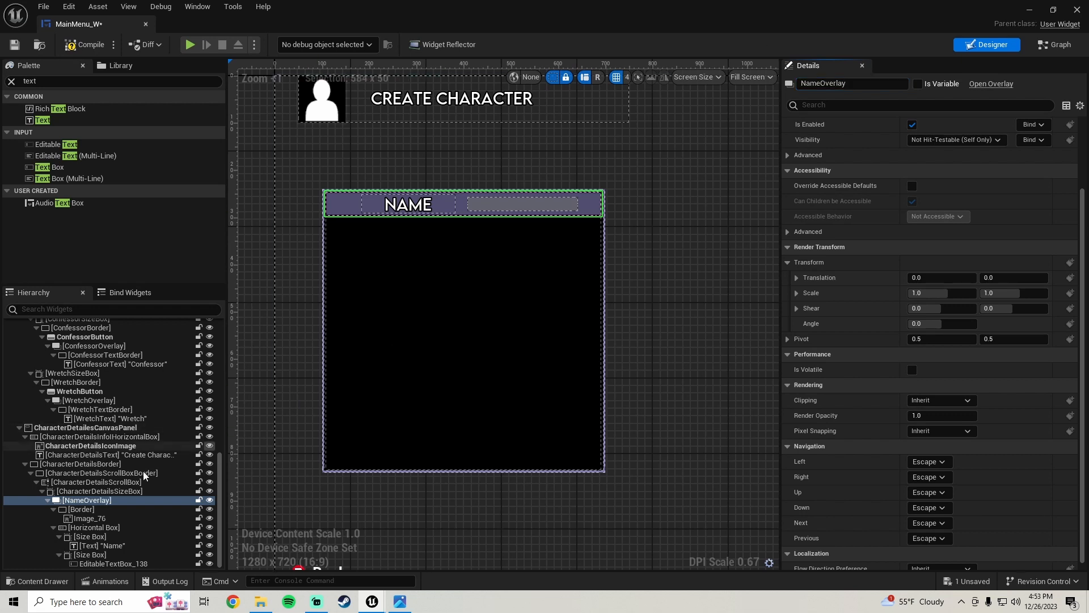
- Rename the border inside NameOverlay as NameBorder and the image it contains as NameImage
click(83, 510)
click(839, 83)
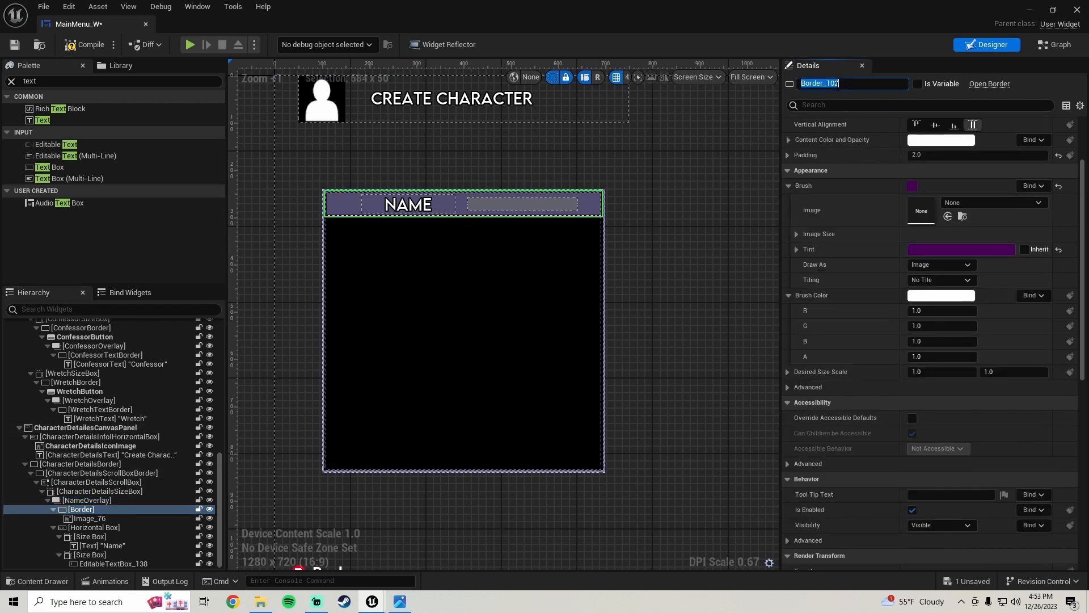
text(Name)
key(Return)
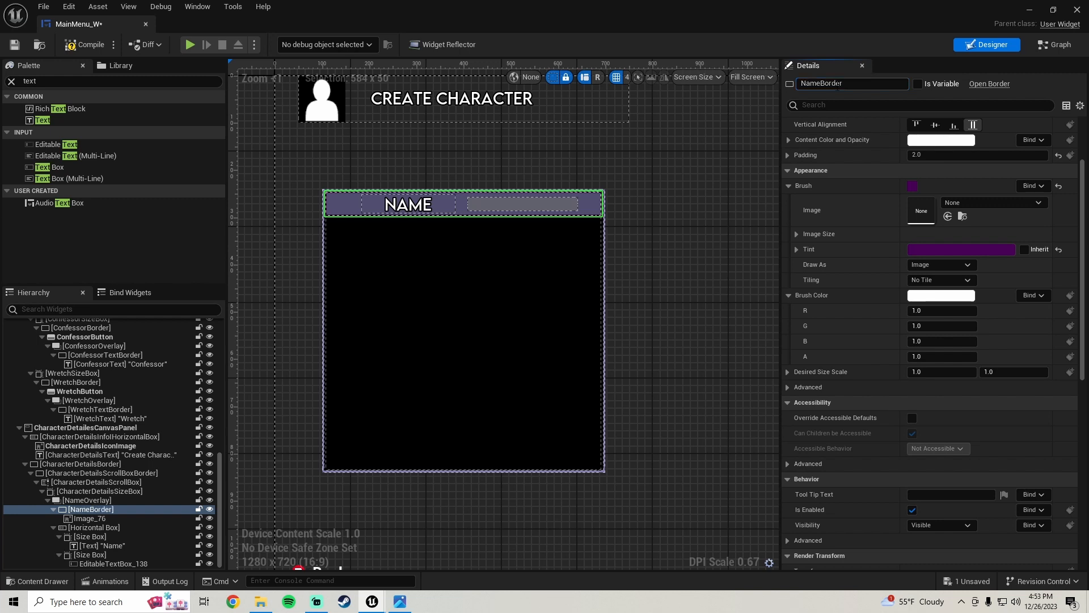
click(113, 518)
click(823, 85)
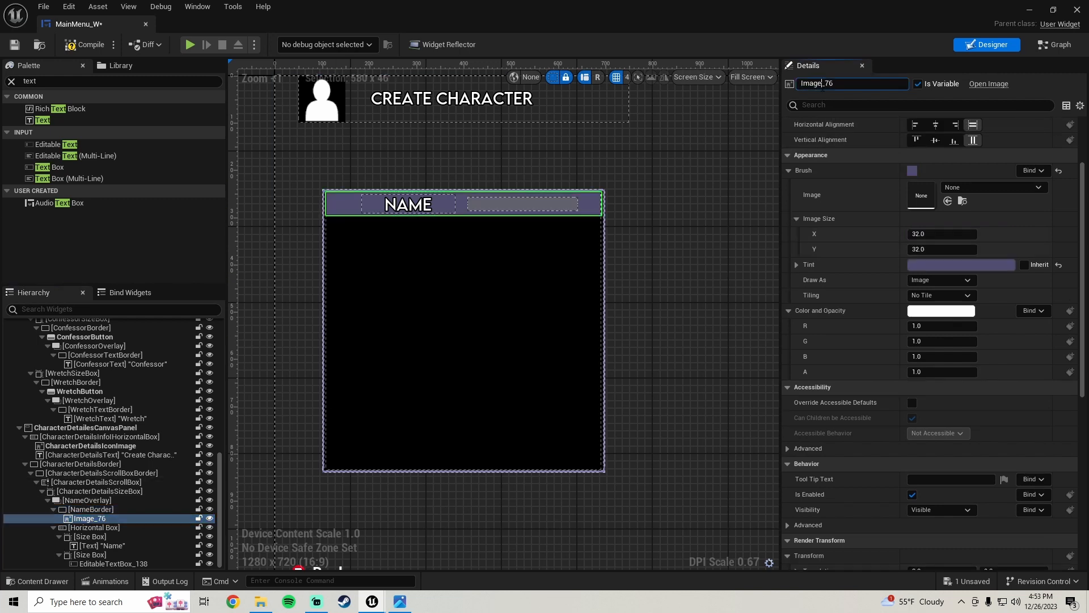
text(NameImage)
key(Return)
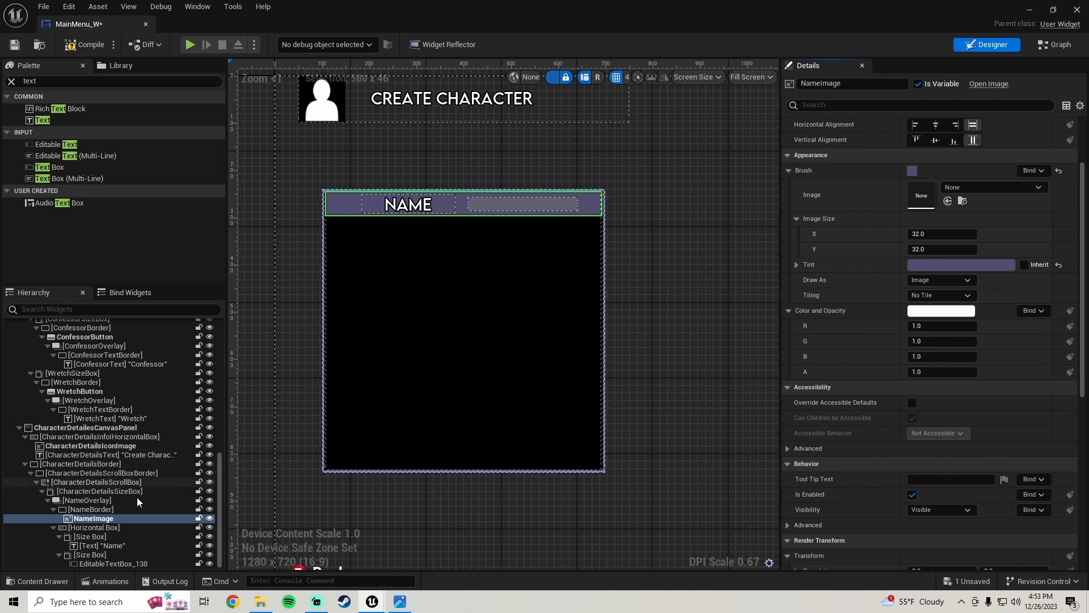
- Rename the horizontal box inside NameOverlay as NameHorizontalBox
click(103, 528)
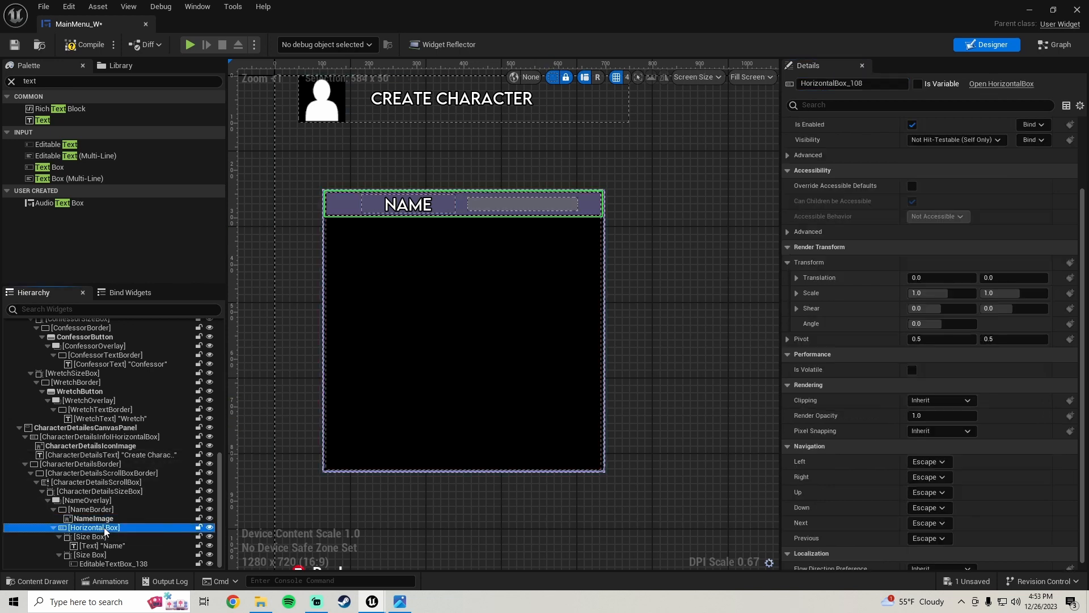
click(848, 84)
text(Name)
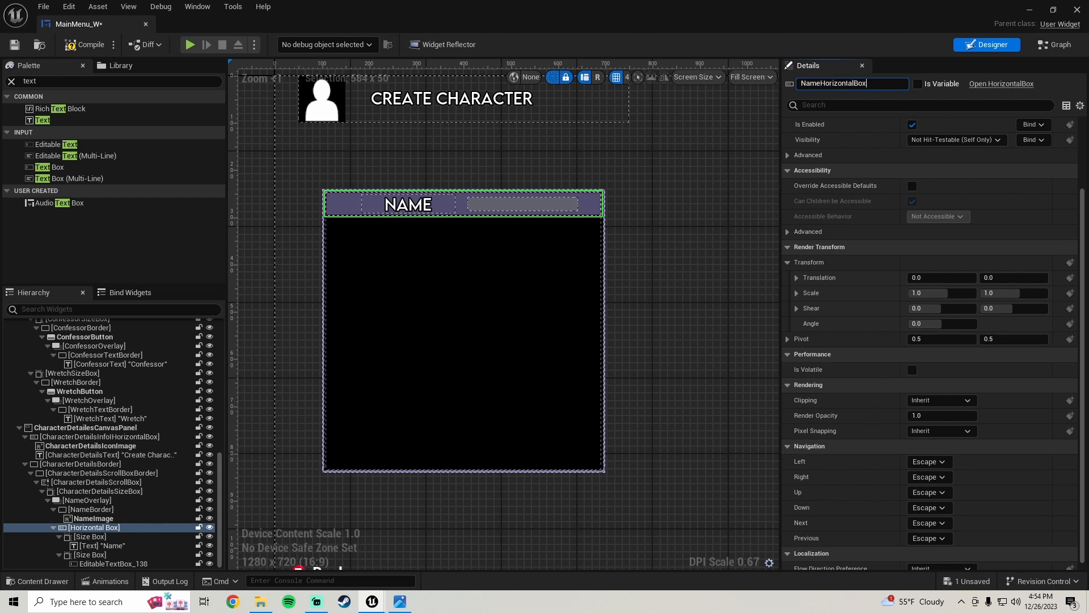
key(Return)
- Rename the first size box in NameHorizontalBox as NameTextSizeBox and its text block as NameText
click(90, 536)
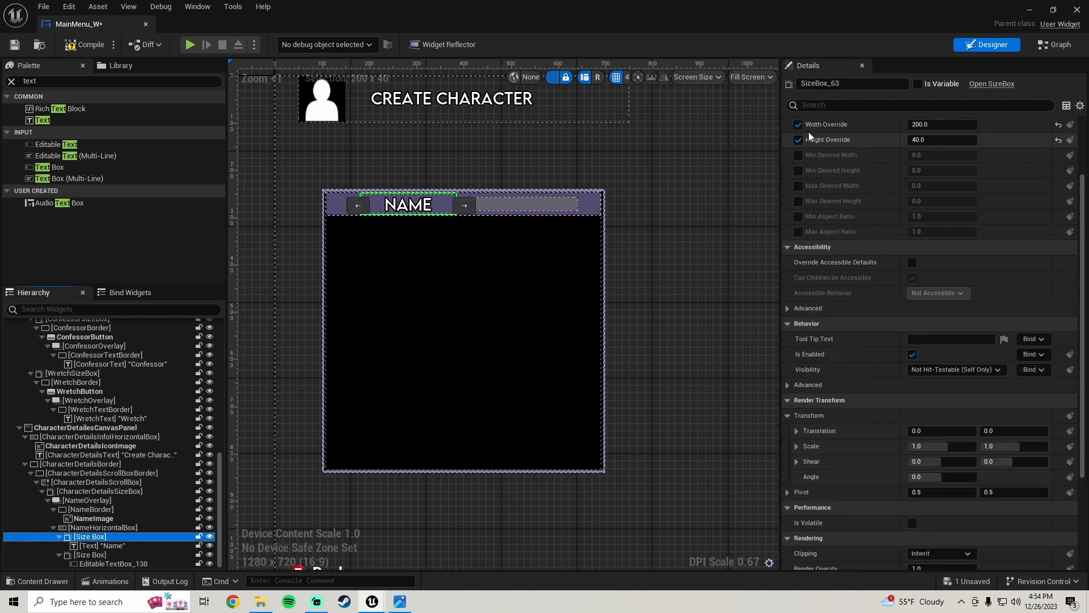
click(836, 84)
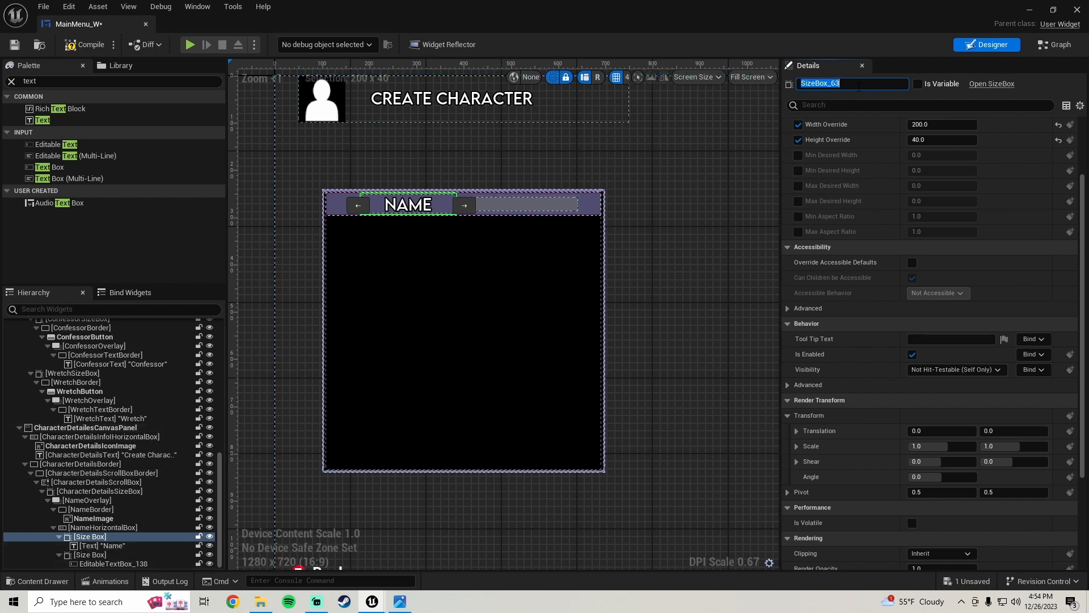
text(Nam)
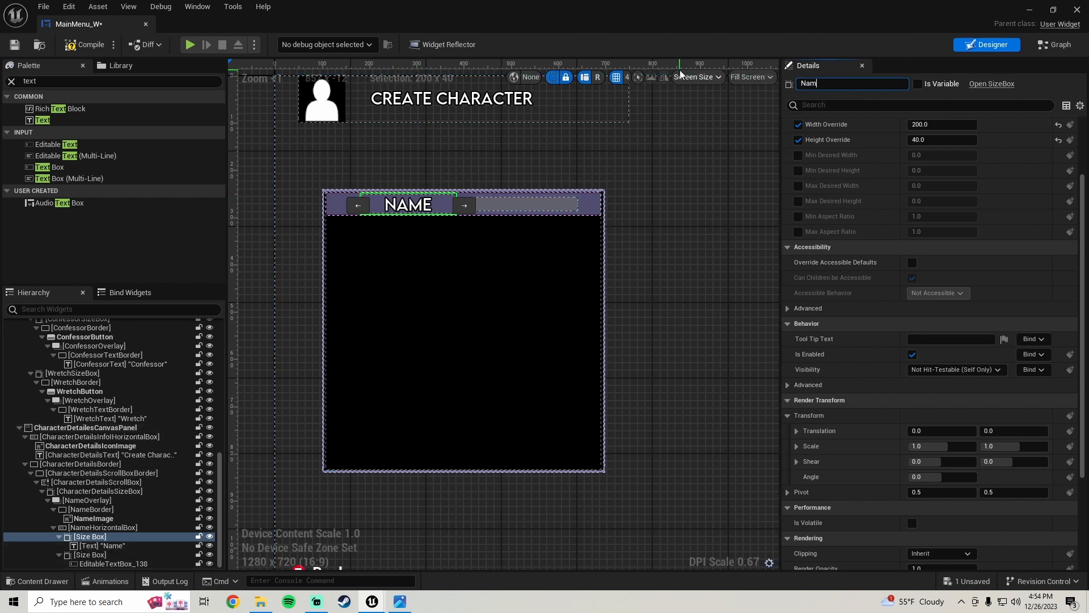
text(eTextSizeBox)
key(Return)
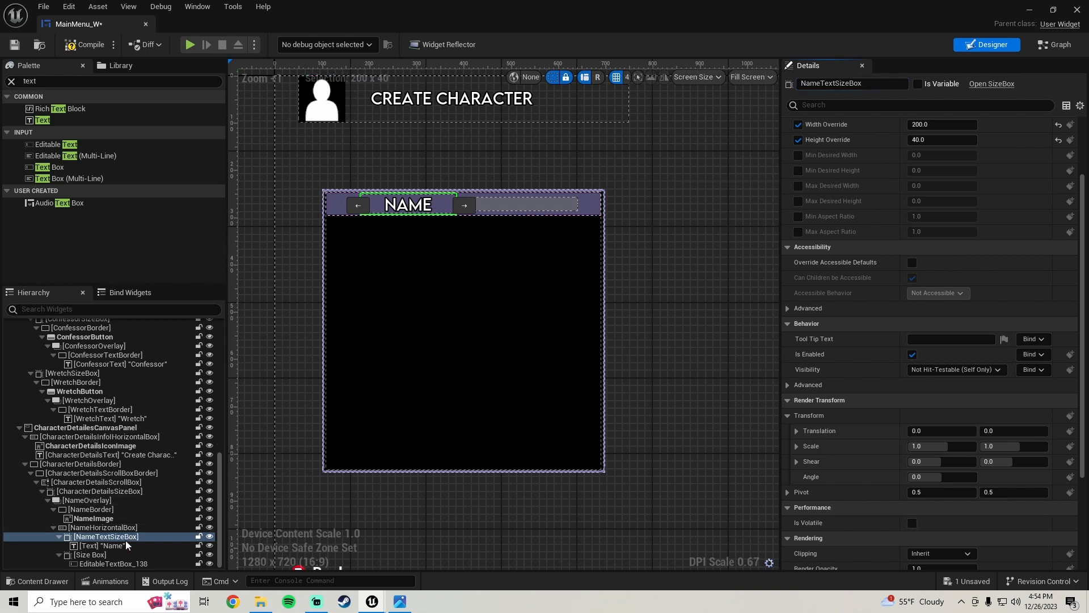
click(108, 546)
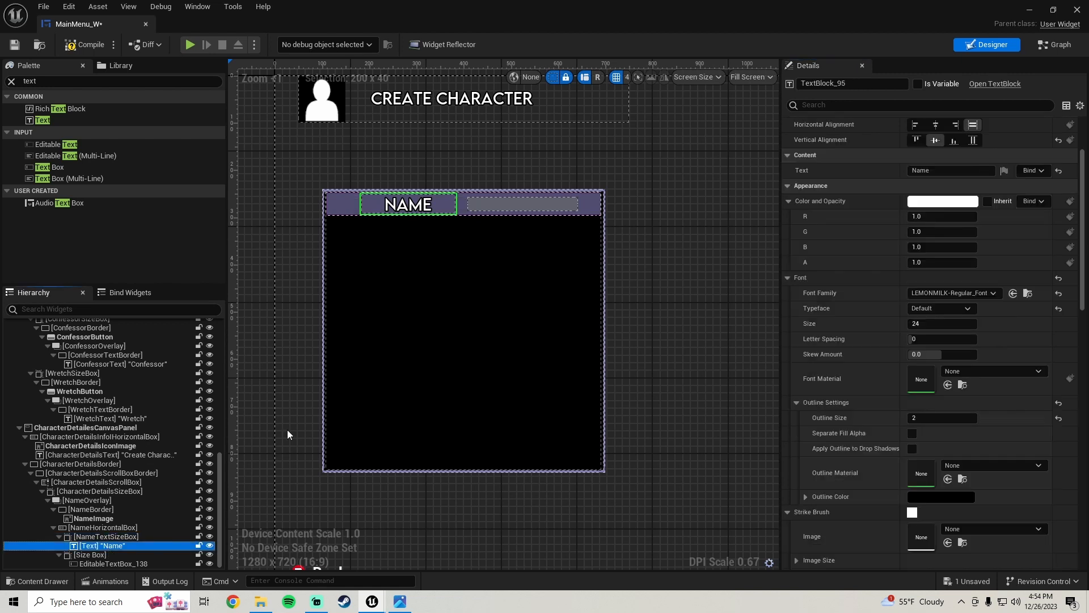
click(838, 85)
text(Name)
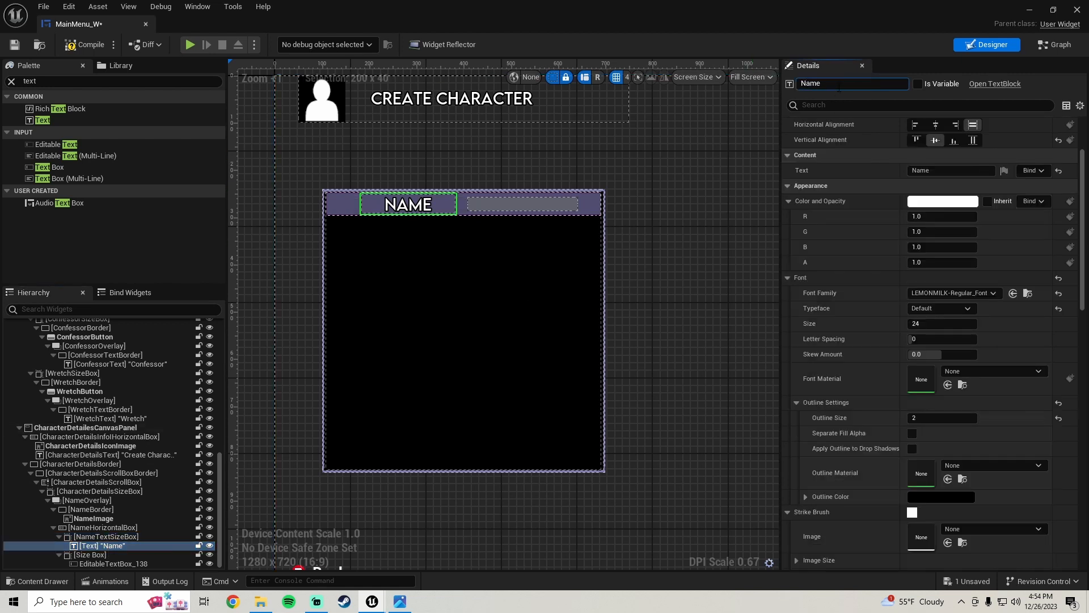
text(Text)
key(Return)
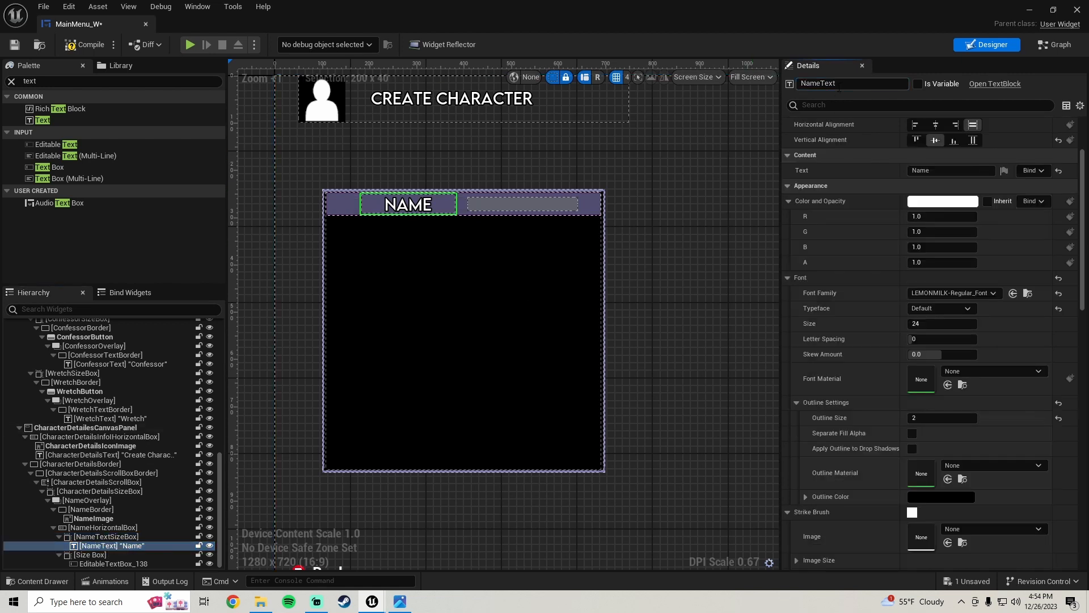
- Rename the second size box in NameHorizontalBox as NameTextBoxSizeBox
click(92, 555)
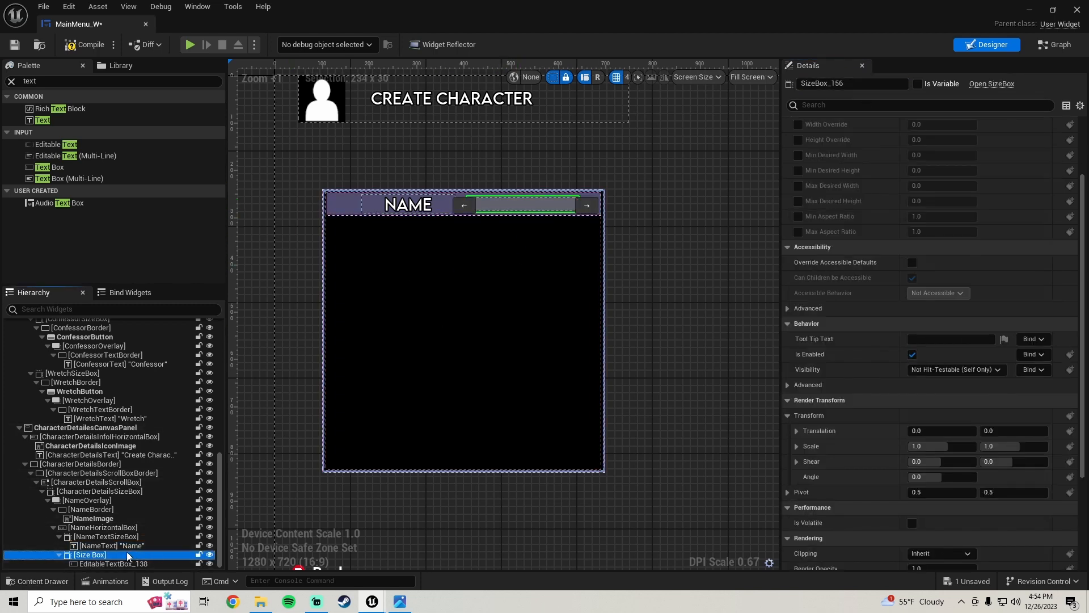
click(835, 83)
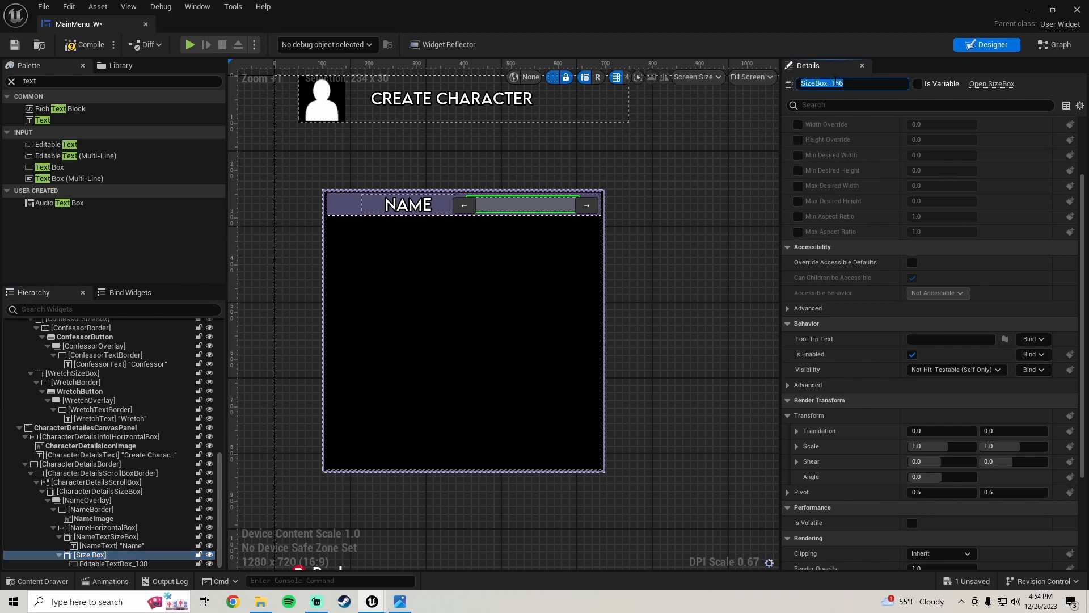
text(NameTextBox)
key(Return)
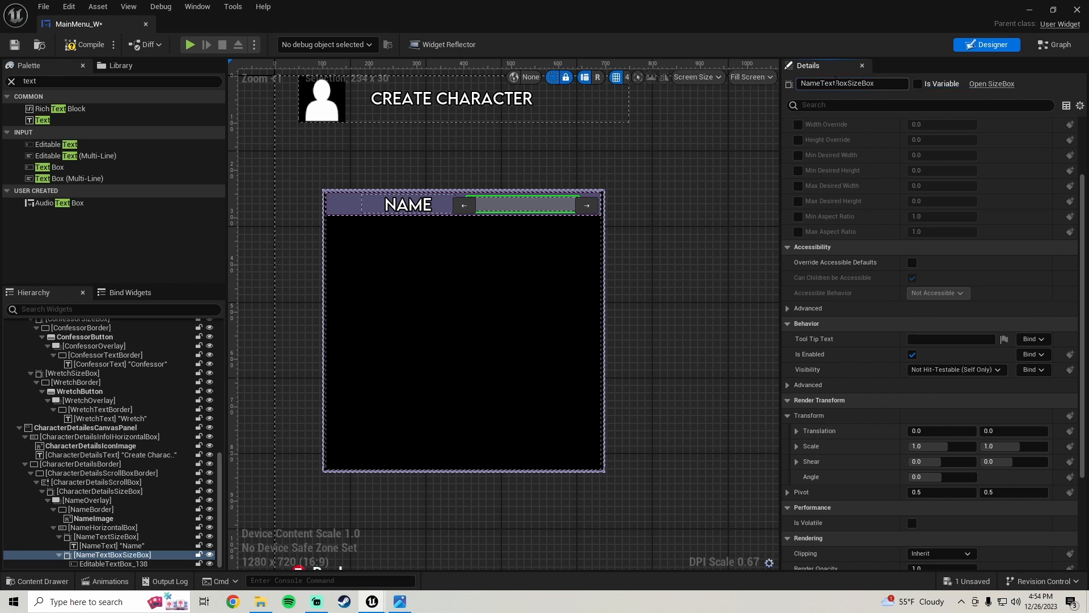
- Rename the editable text box inside NameTextBoxSizeBox as NameTextBox, and compile and save the widget
click(111, 564)
click(854, 84)
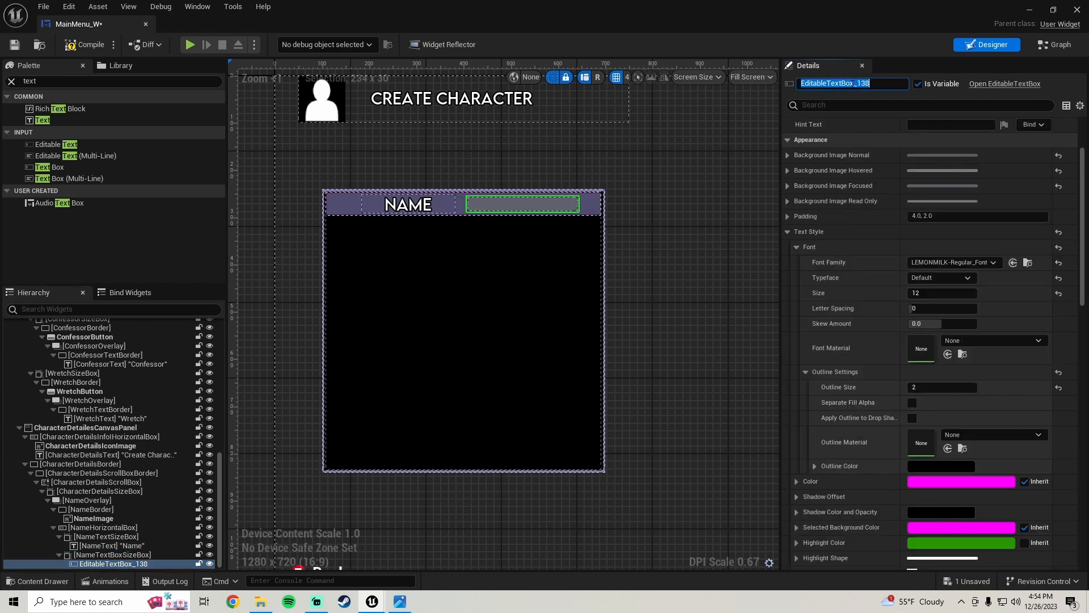
text(NameTextBox)
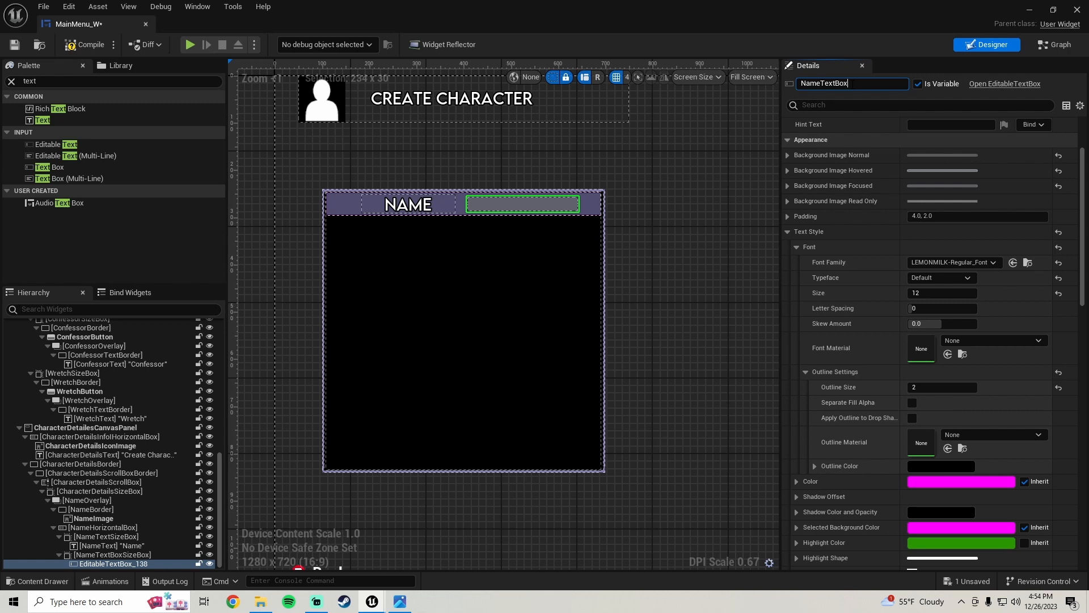
key(Return)
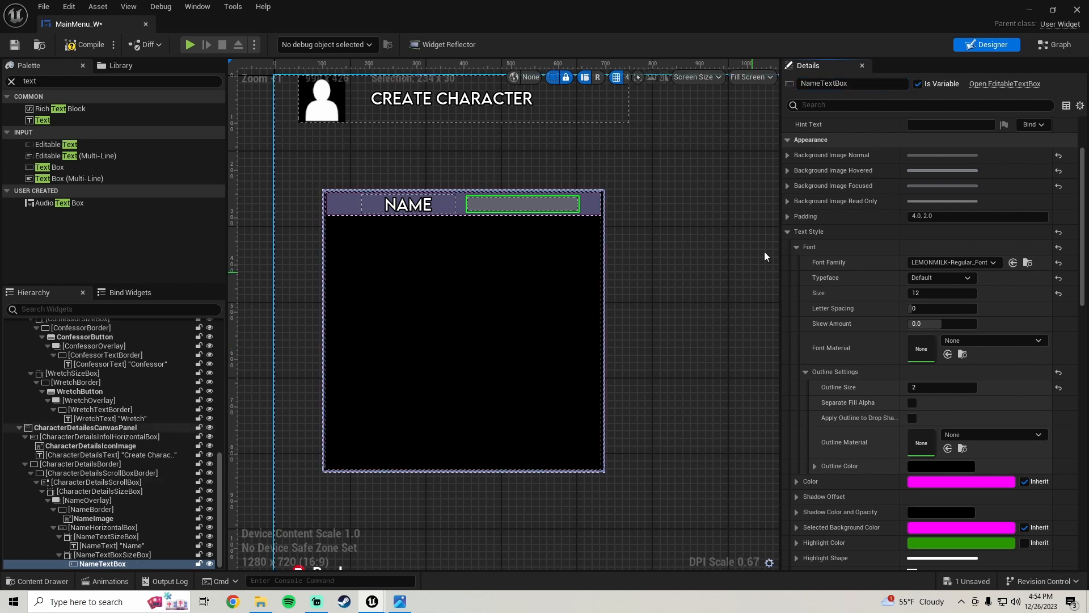
click(87, 48)
click(14, 44)
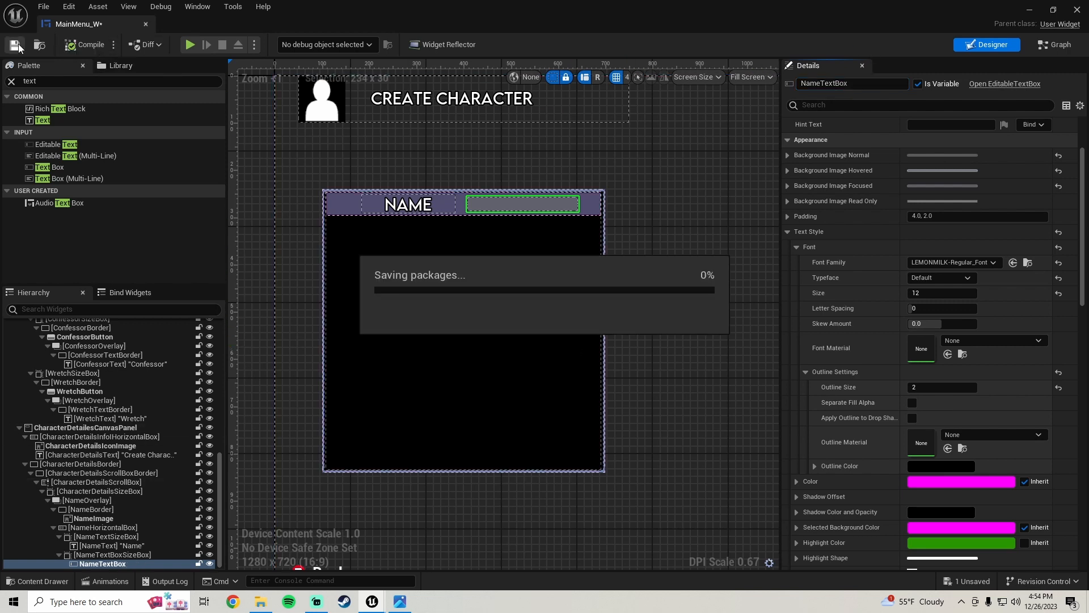
- Rename CharacterDetailsSizeBox as NameSizeBox to match the reference screenshot, and save the widget
scroll(392, 194, up, 6)
scroll(392, 185, down, 3)
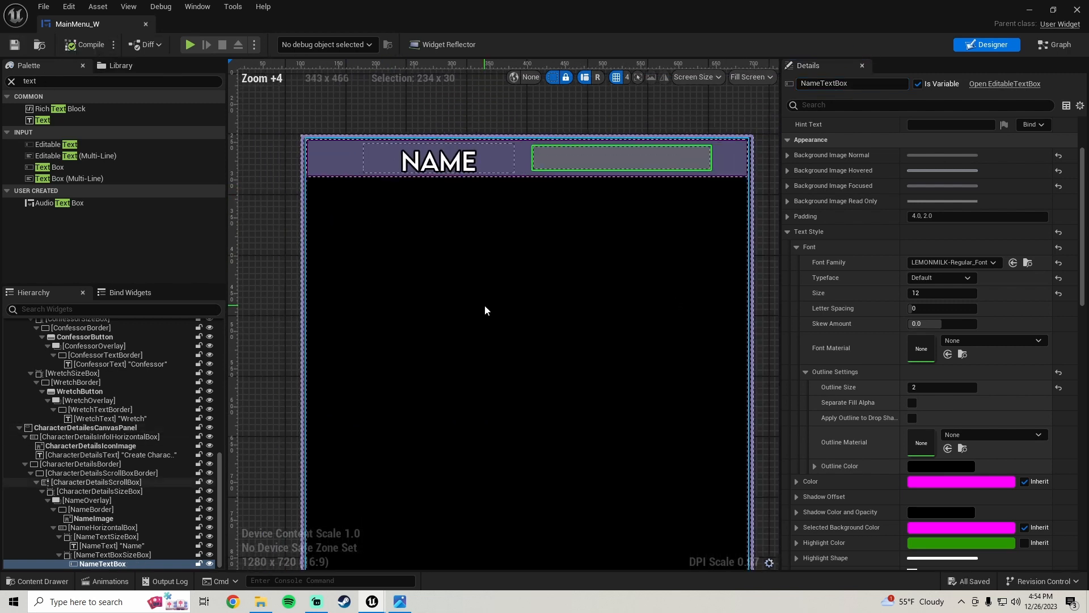
right_drag(487, 309, 441, 270)
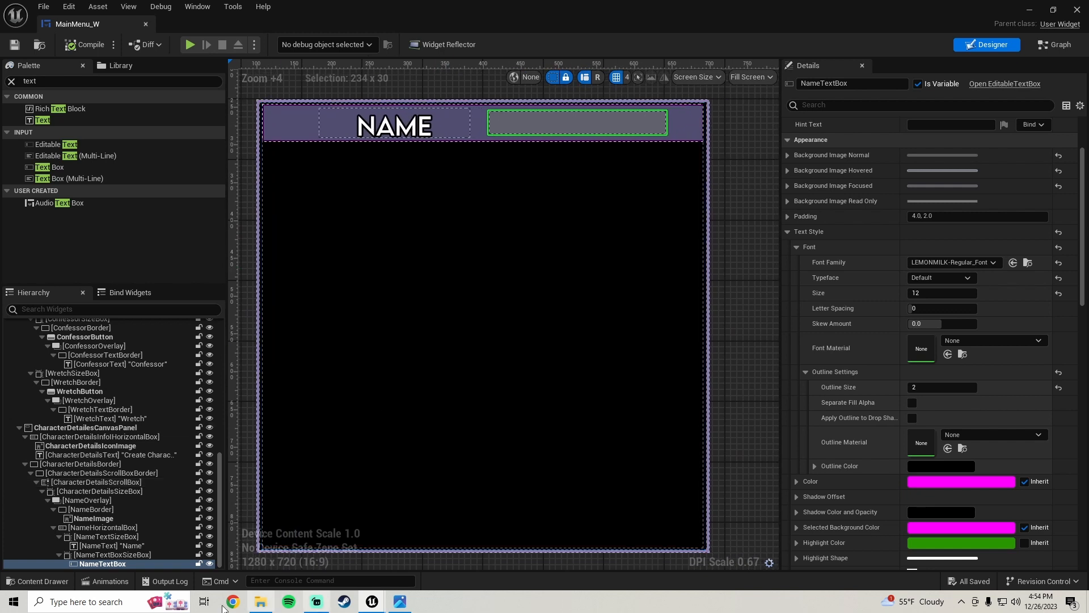
click(91, 499)
click(94, 492)
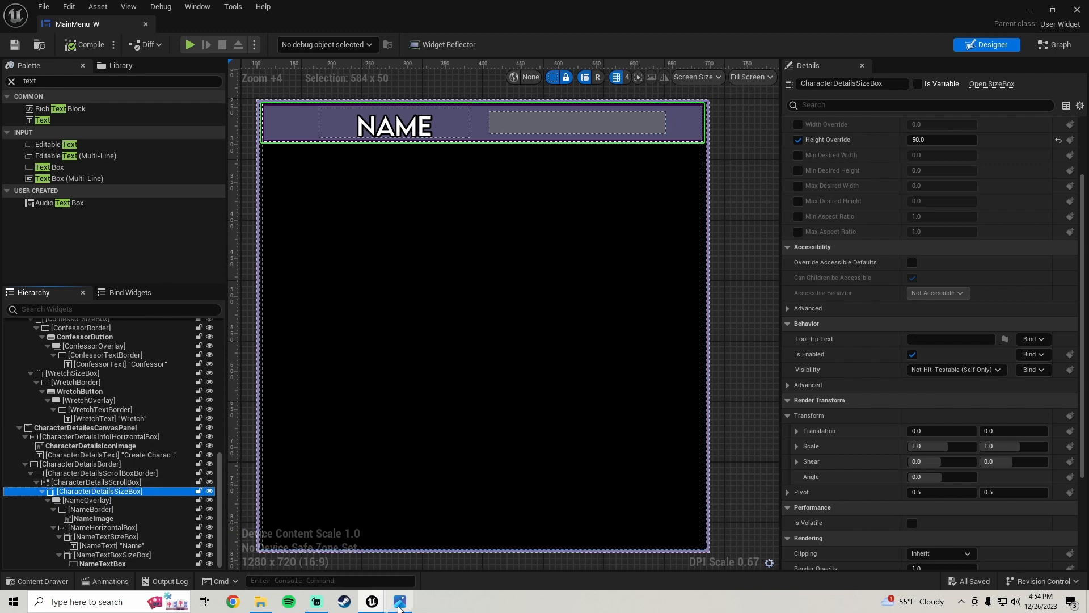
click(400, 602)
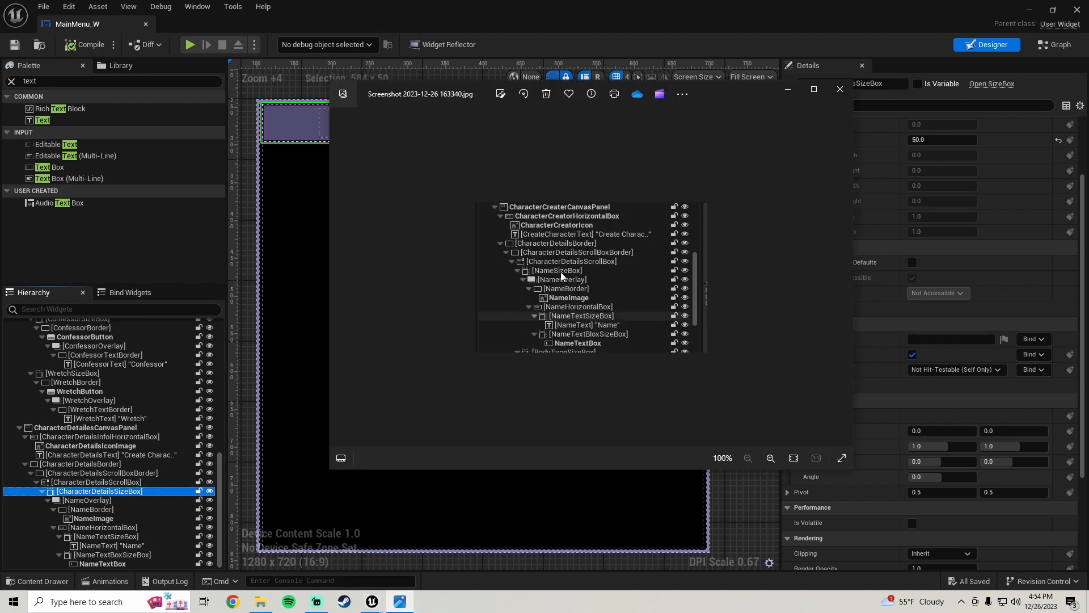
click(89, 492)
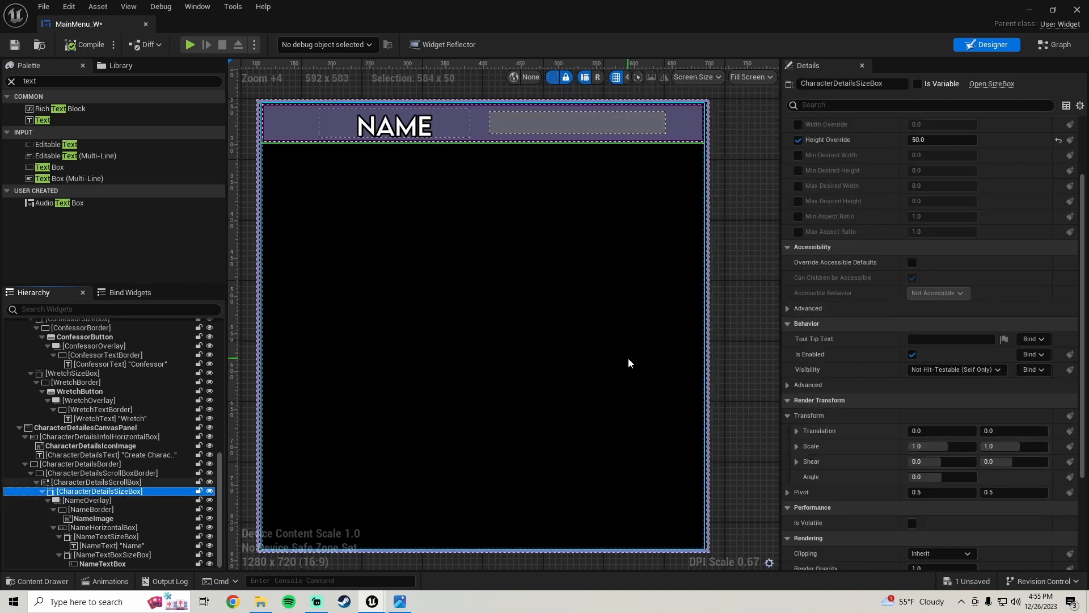
click(857, 83)
text(NAme)
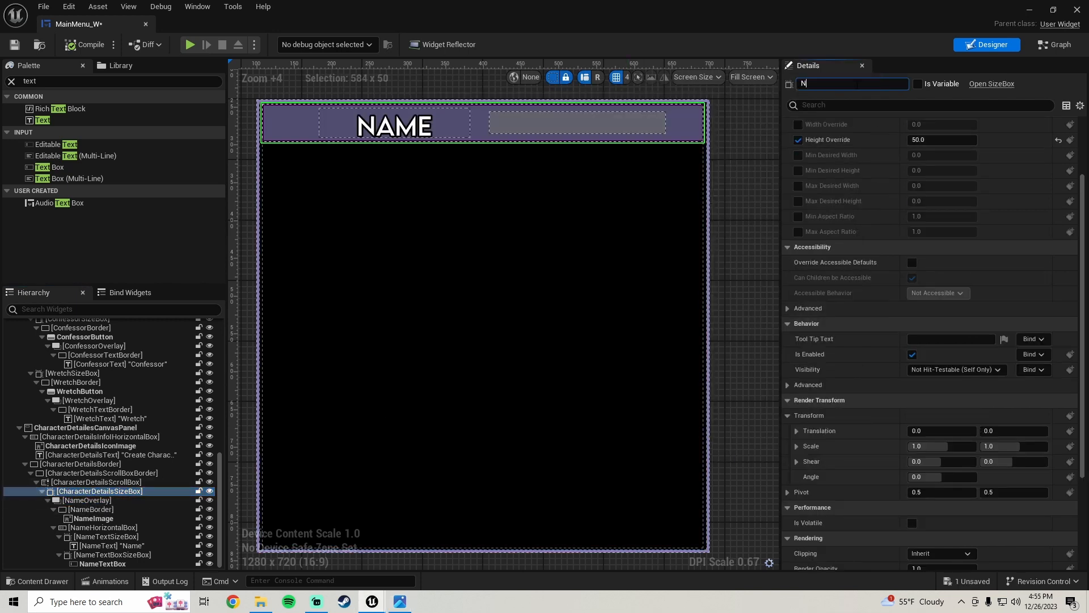
key(BackSpace)
key(BackSpace)
text(a)
key(Return)
scroll(477, 287, down, 1)
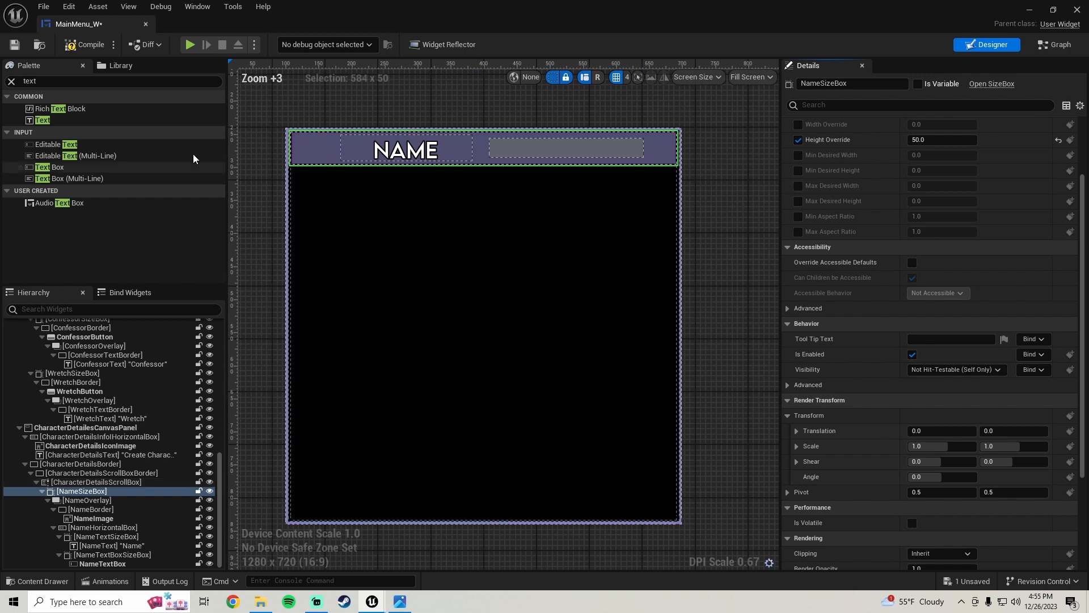
click(14, 44)
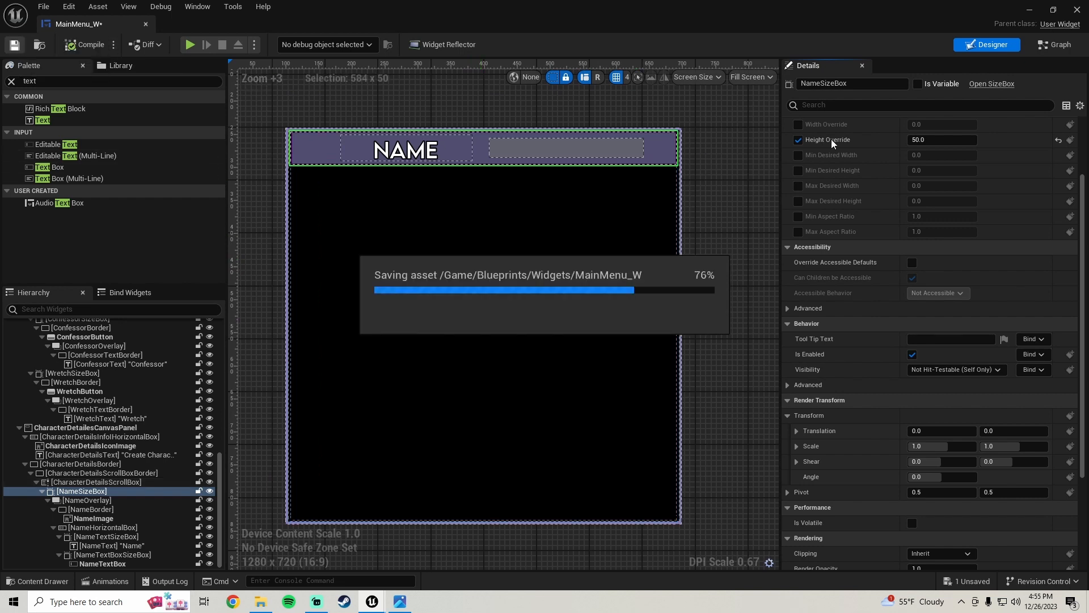
scroll(867, 246, up, 5)
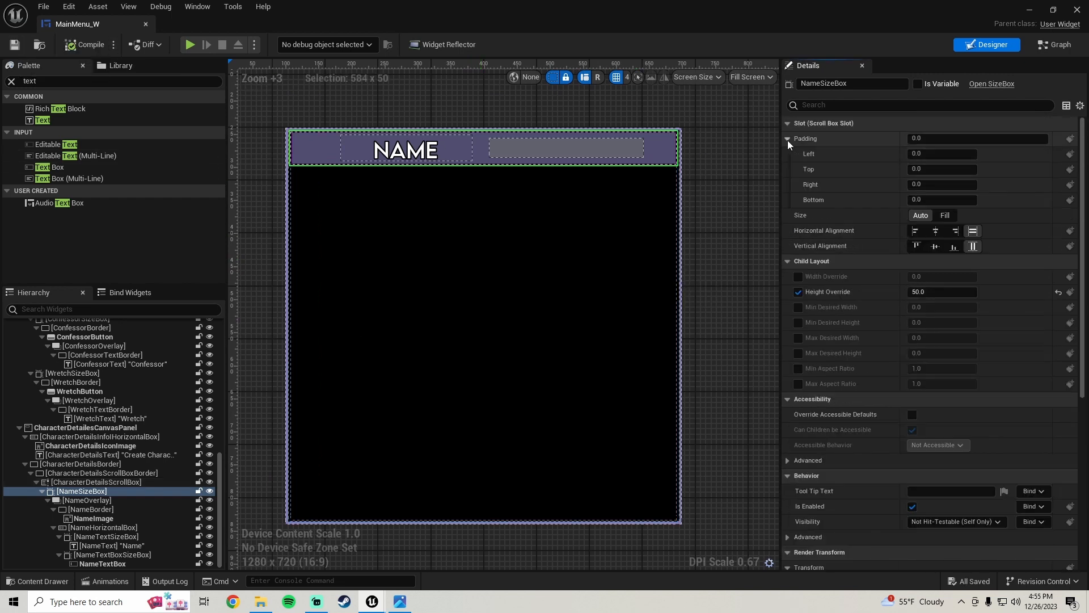
- Set NameSizeBox's top and bottom padding to 5 and save the widget
click(934, 169)
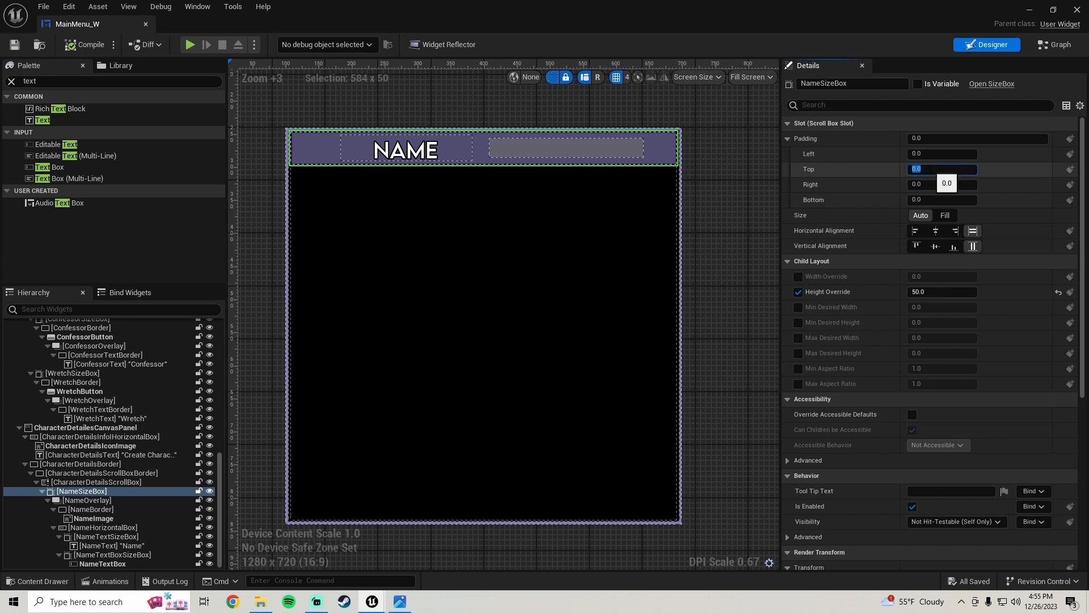
text(5)
key(Return)
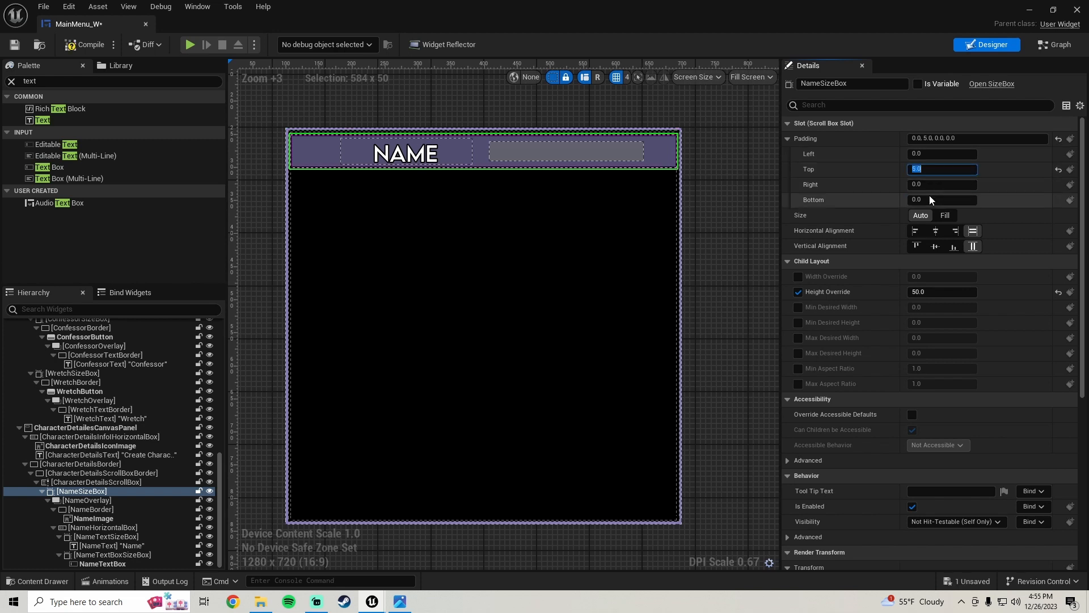
click(930, 197)
text(5)
key(Return)
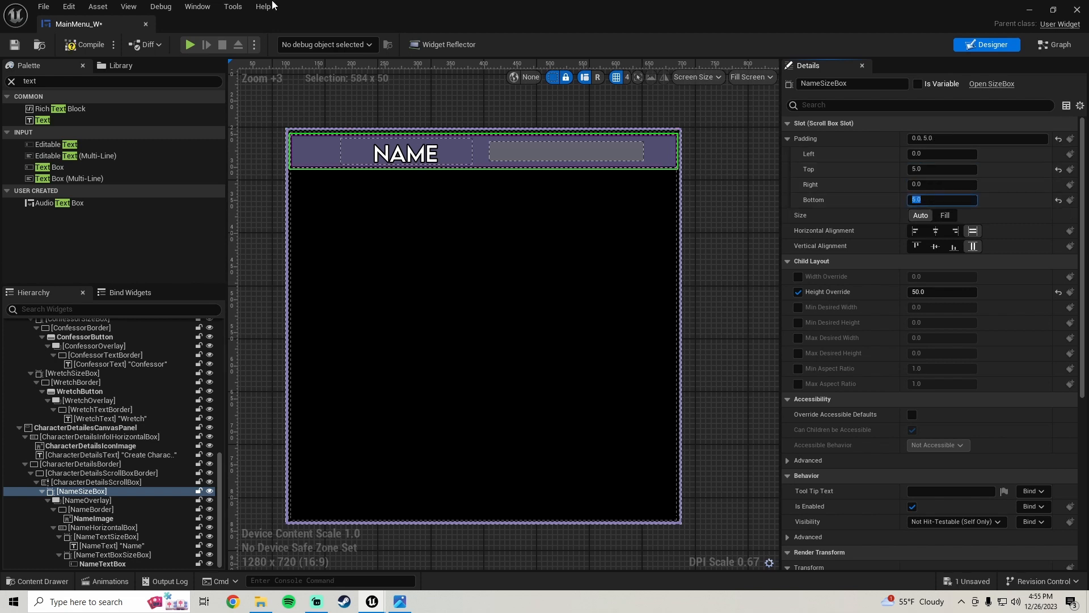
click(14, 47)
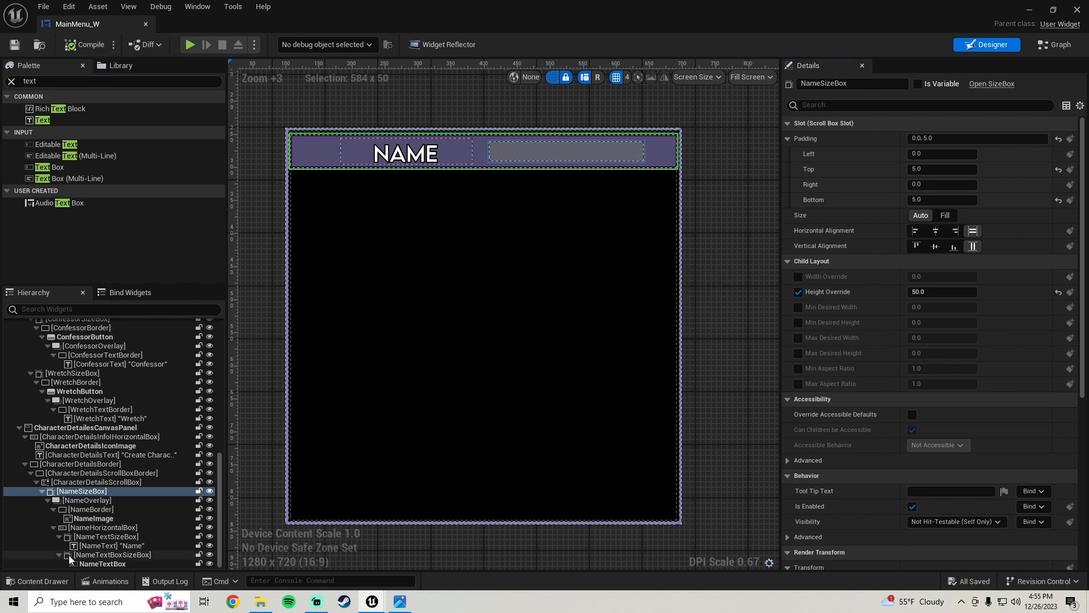
- Duplicate NameSizeBox with all its children inside CharacterDetailsScrollBox
right_click(72, 490)
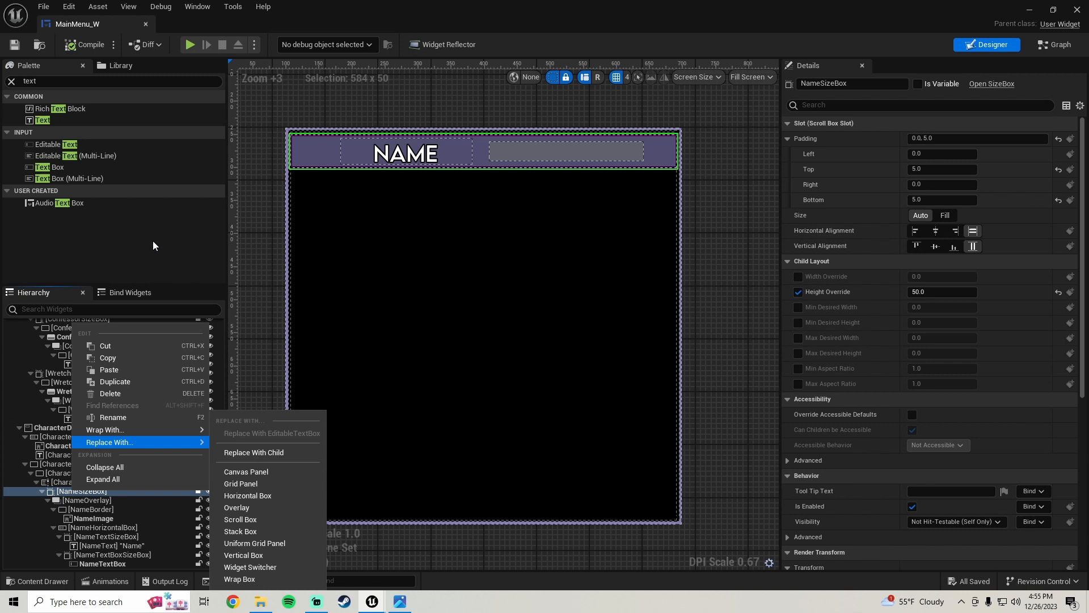
click(122, 381)
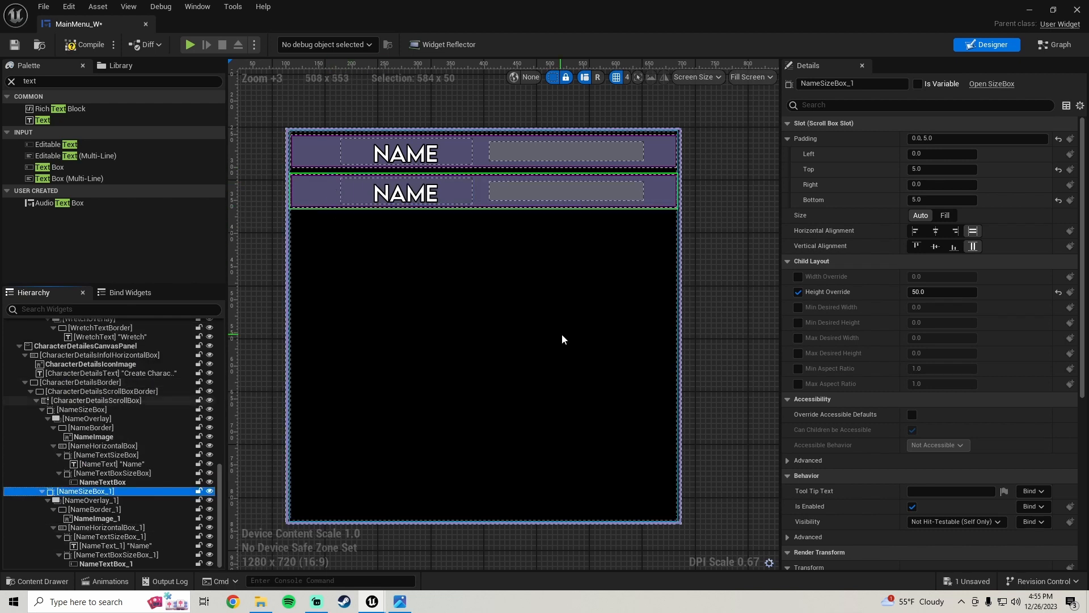
scroll(559, 332, down, 2)
scroll(552, 333, up, 2)
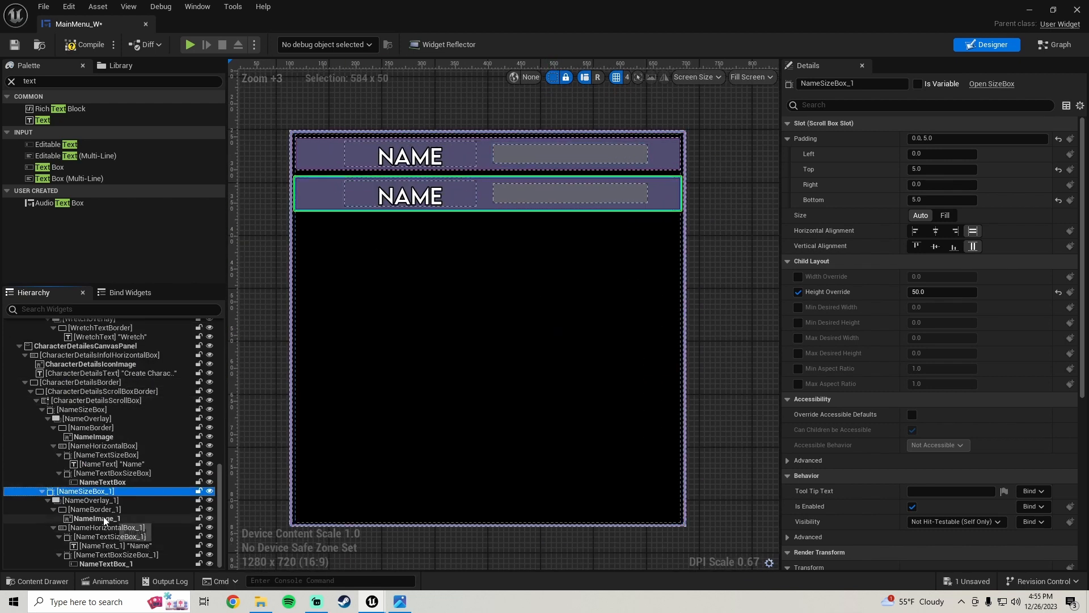
- Examine the field rows in the Create Character reference screenshot from the Pictures folder, and put the reference windows away
click(400, 601)
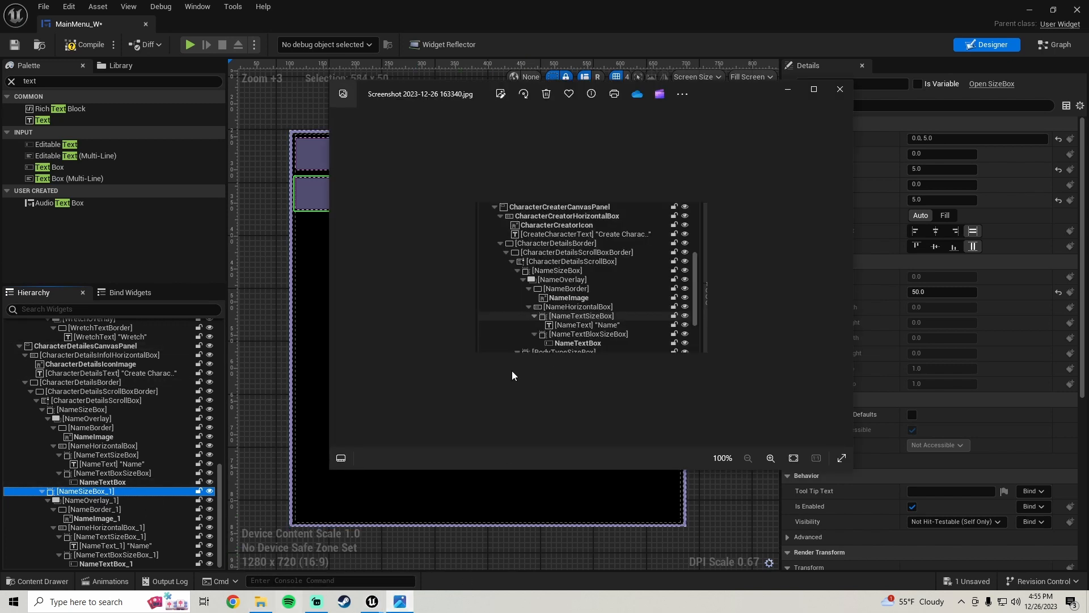
click(261, 601)
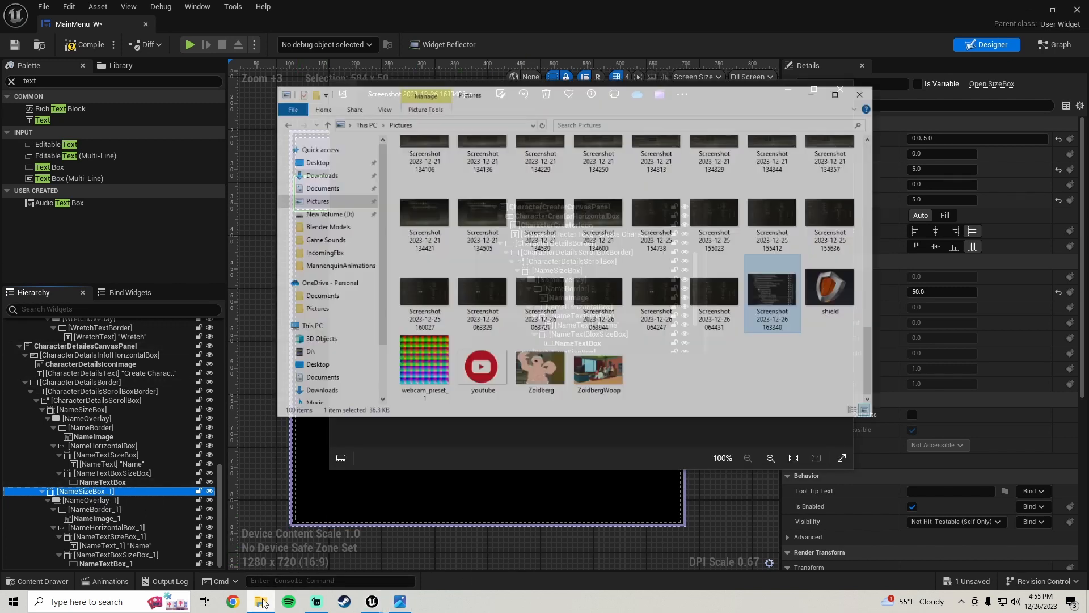
scroll(658, 216, up, 5)
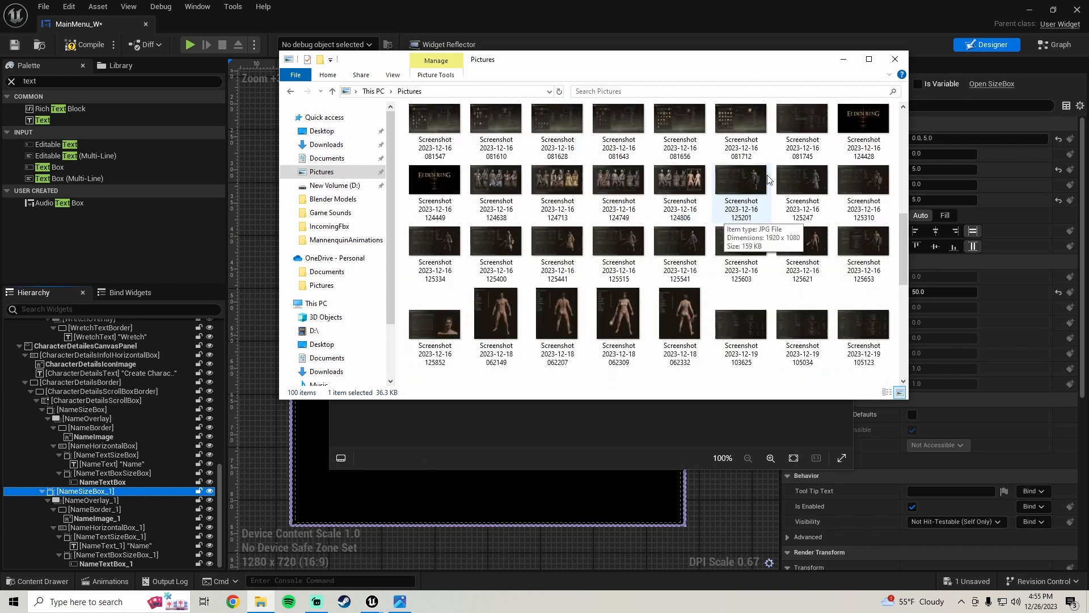
double_click(723, 179)
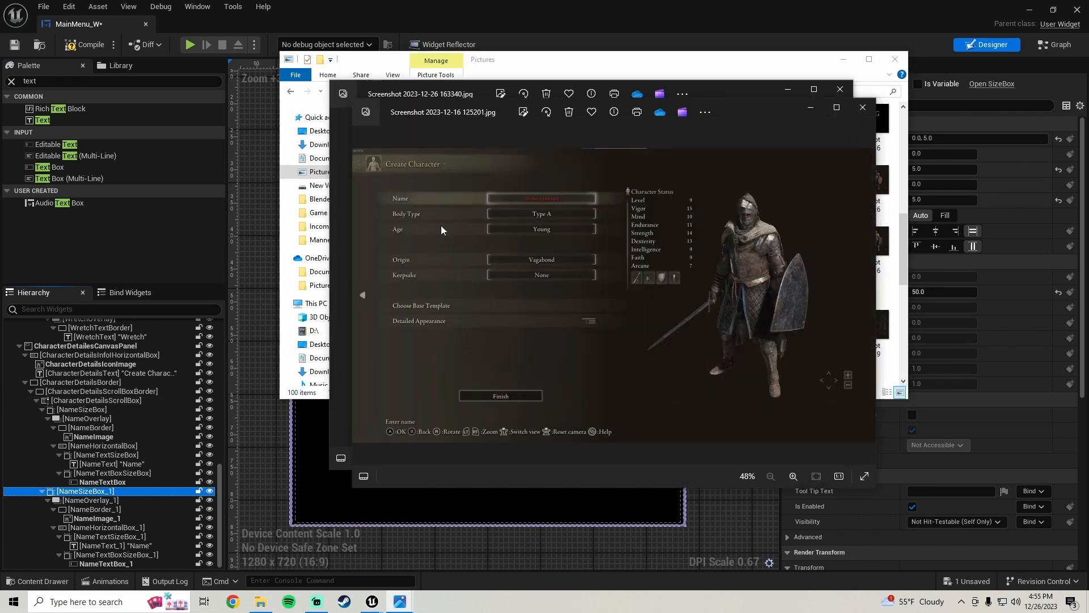
click(843, 59)
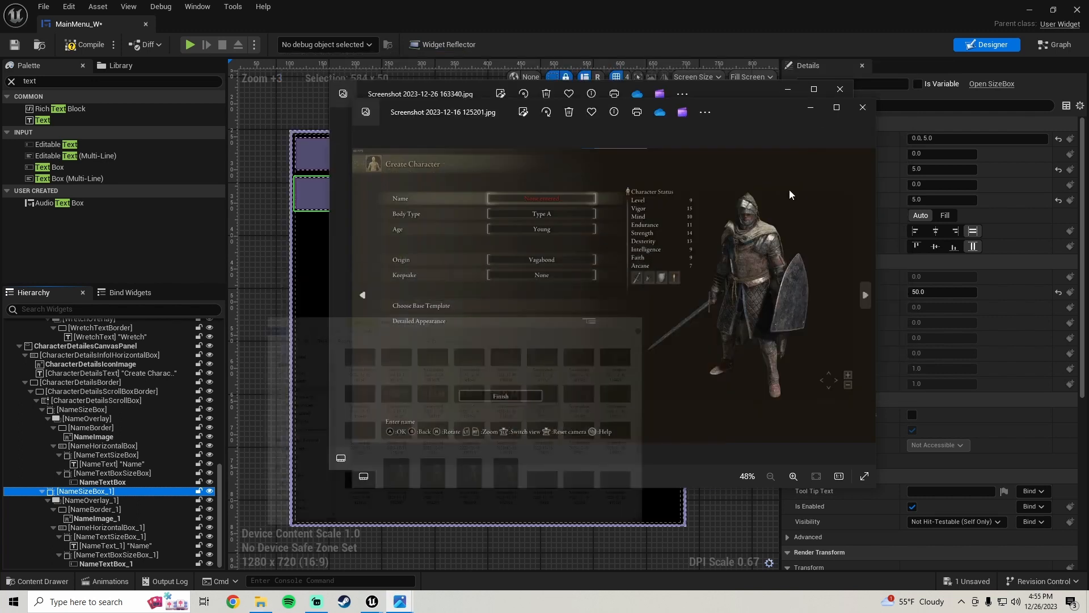
click(819, 108)
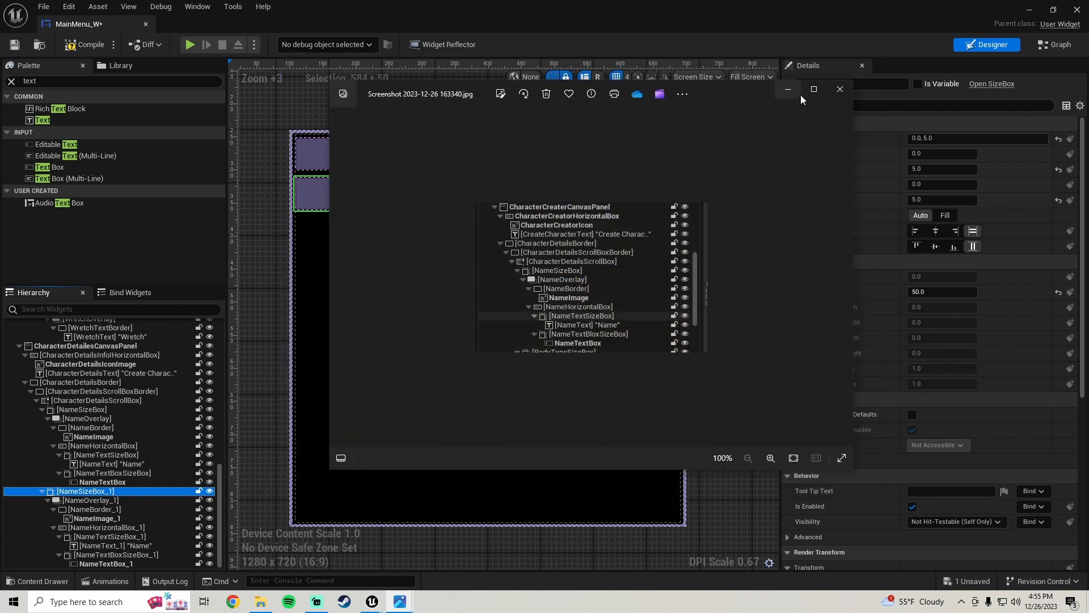
click(842, 90)
- Rename the duplicated row's outer size box as BodyTypeSizeBox and its overlay as BodyTypeOverlay
scroll(396, 338, down, 1)
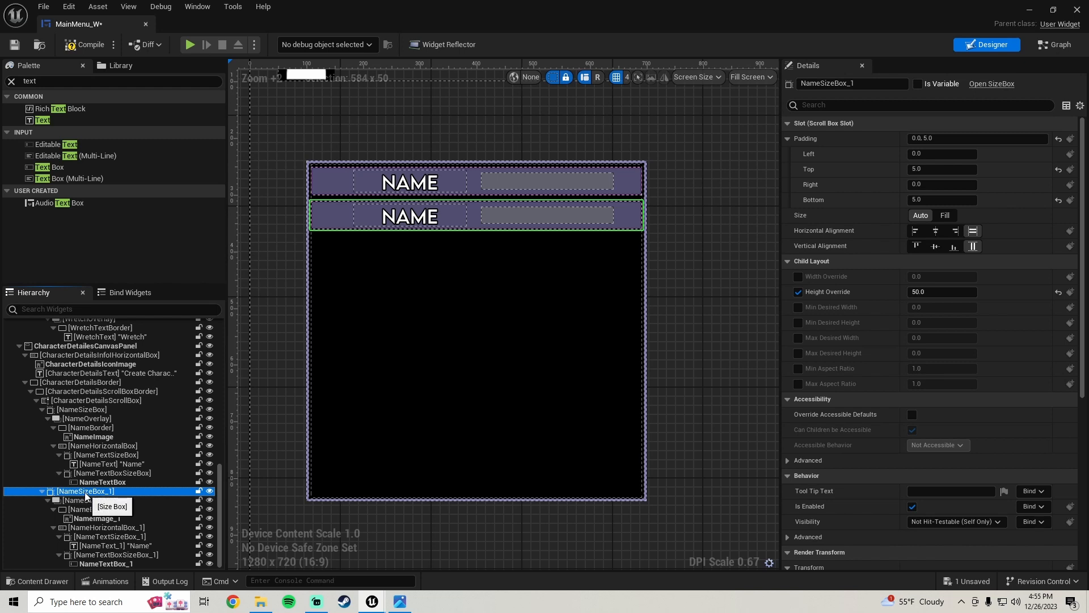
click(853, 84)
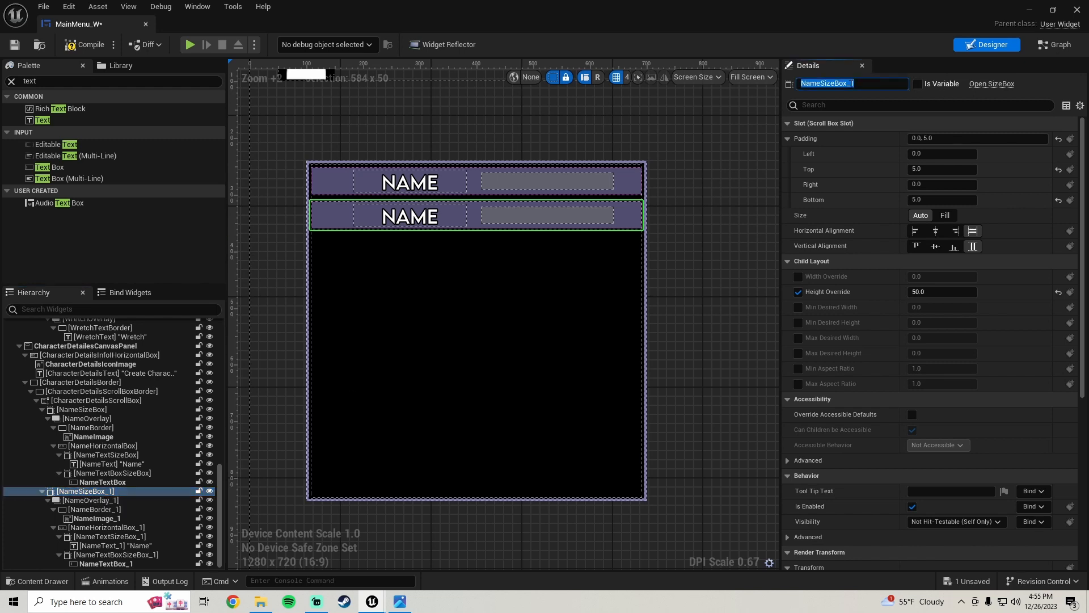
text(BodyTypeSizeBox)
key(Return)
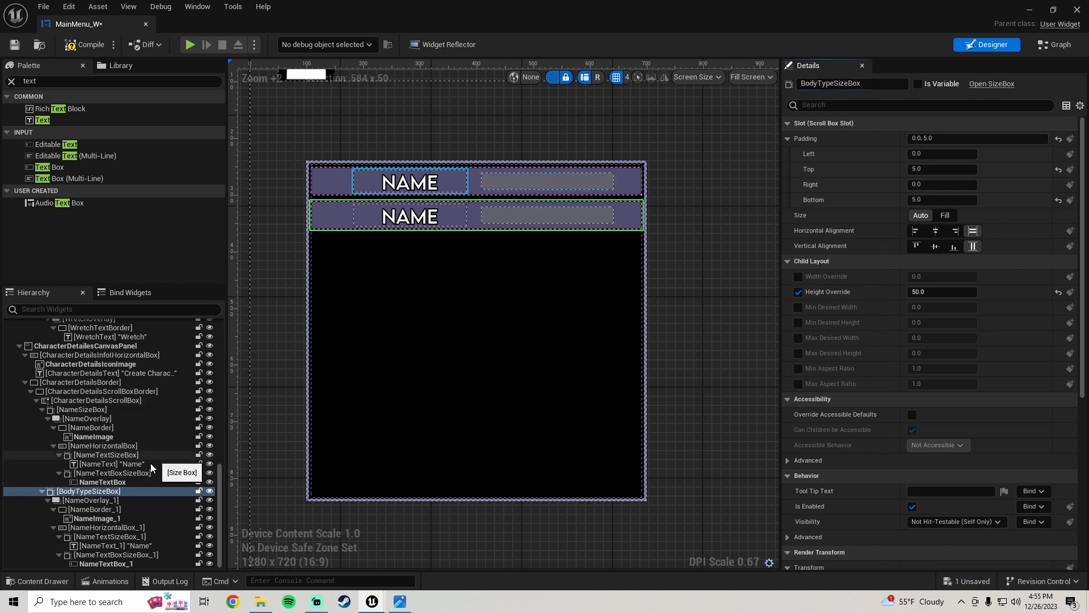
click(88, 500)
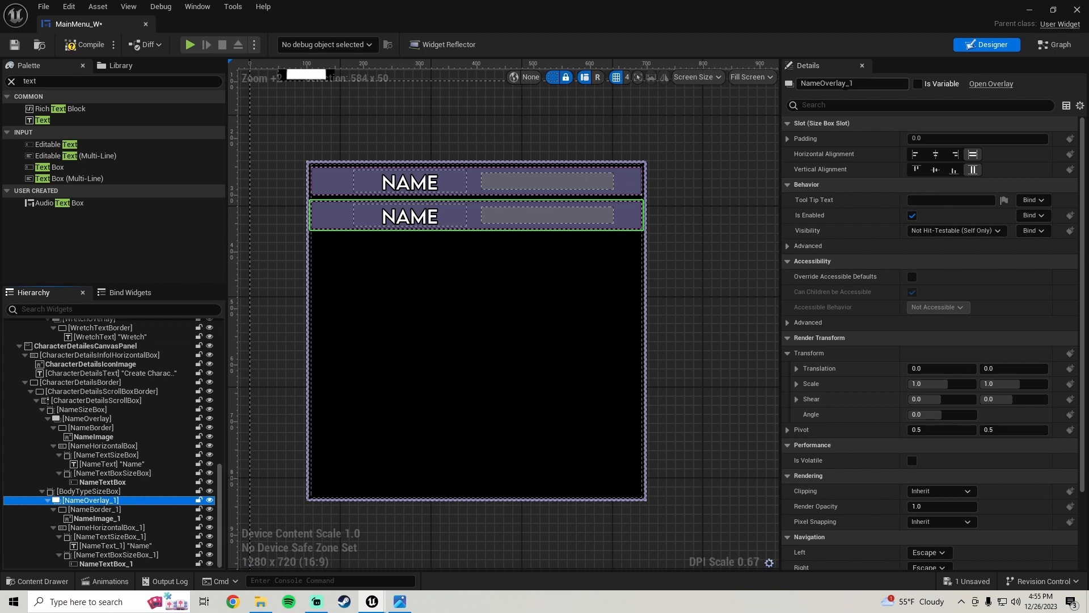
click(846, 84)
text(BodyT)
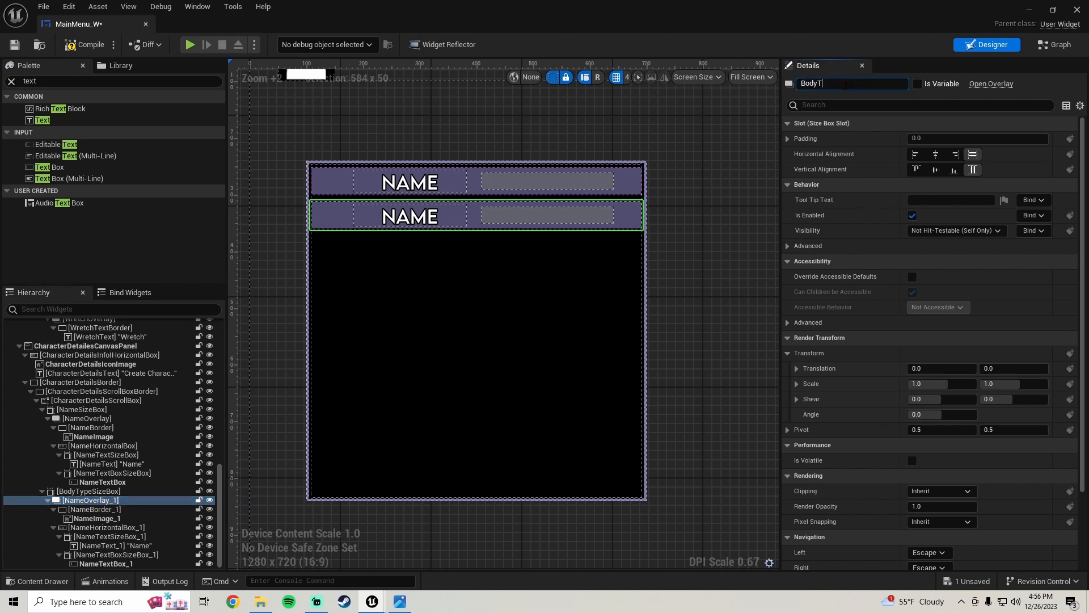
text(ypeOverlay)
key(Return)
- Rename the border inside BodyTypeOverlay as BodyTypeBorder and its image as BodyTypeImage
click(91, 510)
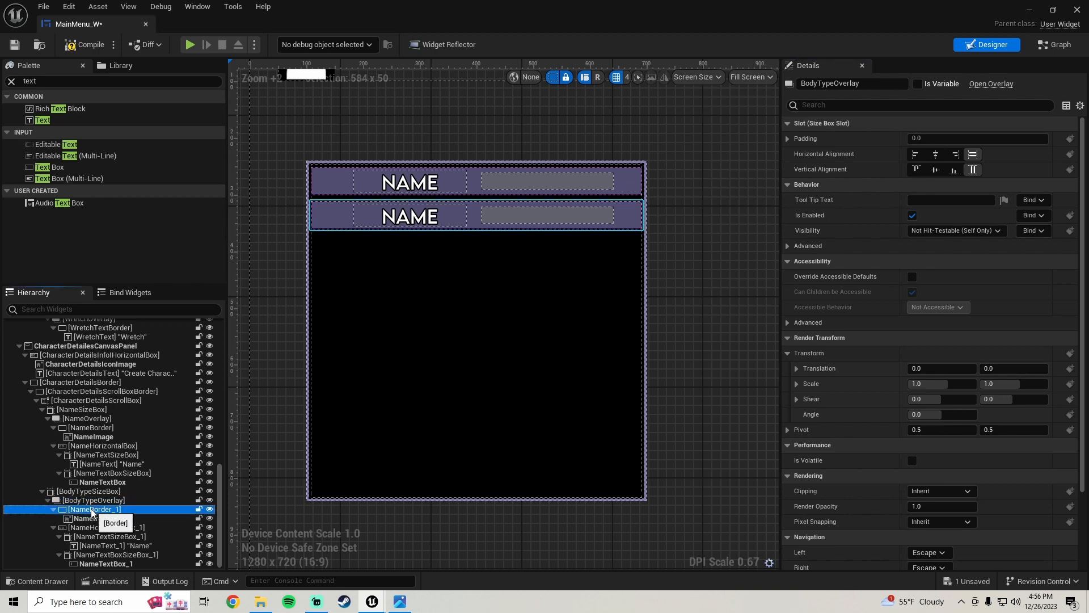
click(833, 84)
text(Bo)
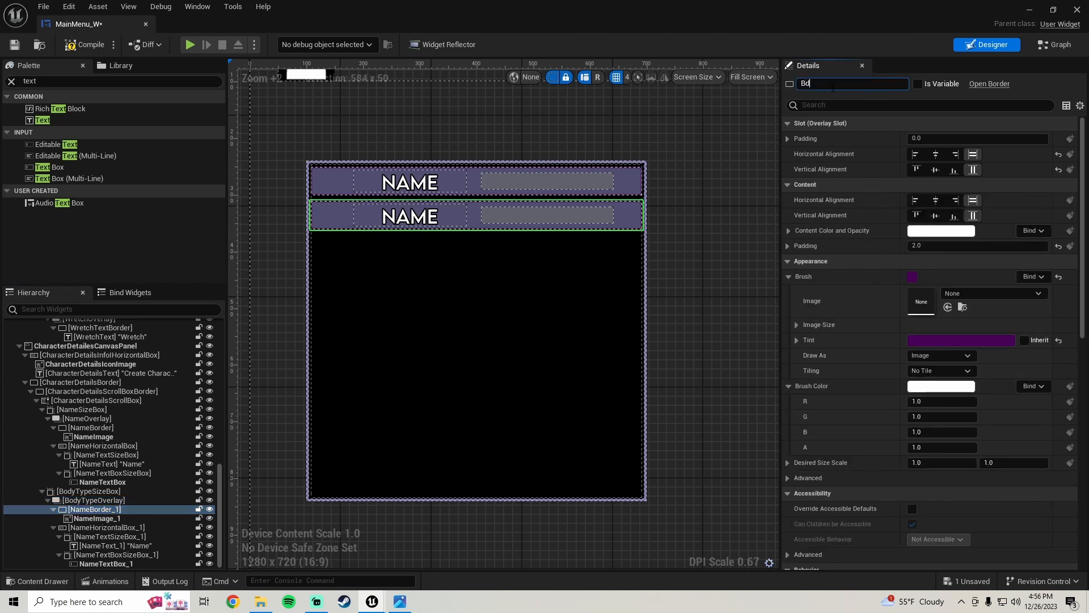
key(BackSpace)
text(odyTypeBorder)
key(Return)
click(104, 519)
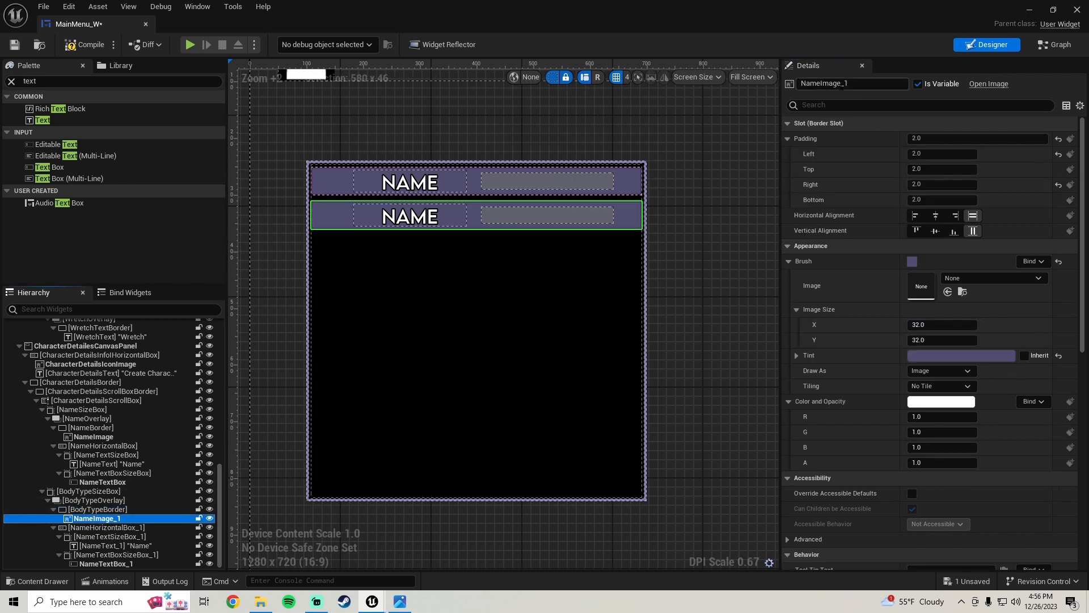
click(840, 84)
text(BodyTyp)
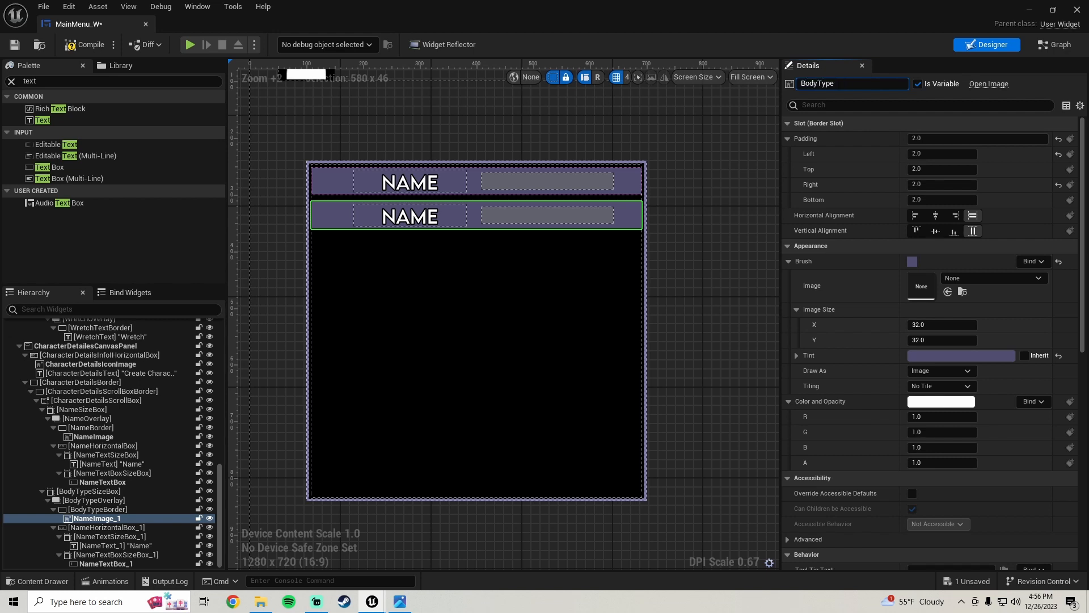
key(Return)
- Rename the duplicated row's horizontal box as BodyTypeHorizontalBox and its first size box as BodyTypeTextSizeBox
click(118, 529)
click(834, 83)
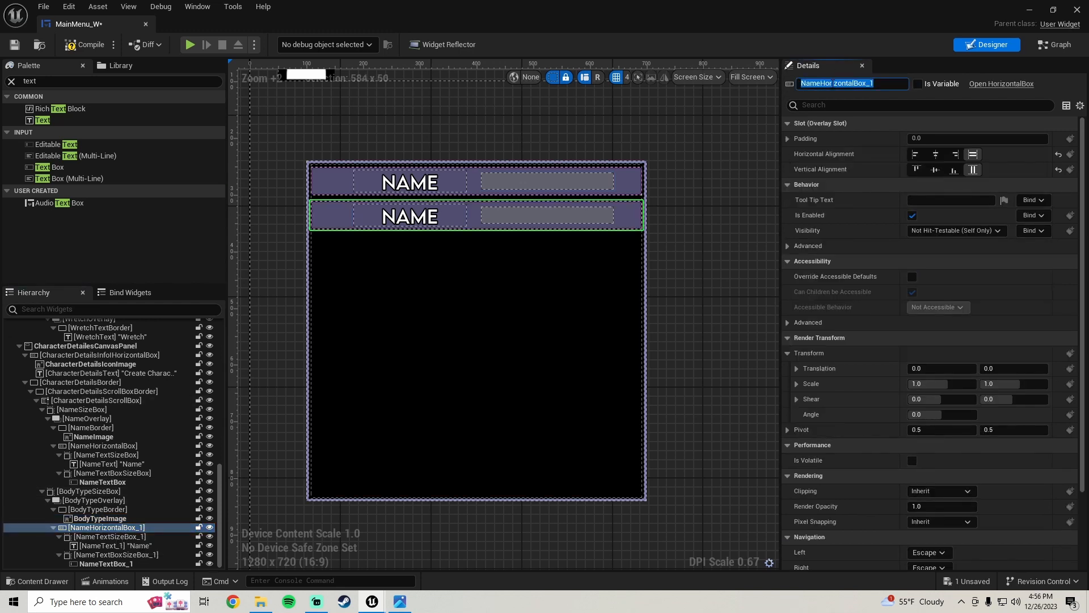
text(BodyTyp)
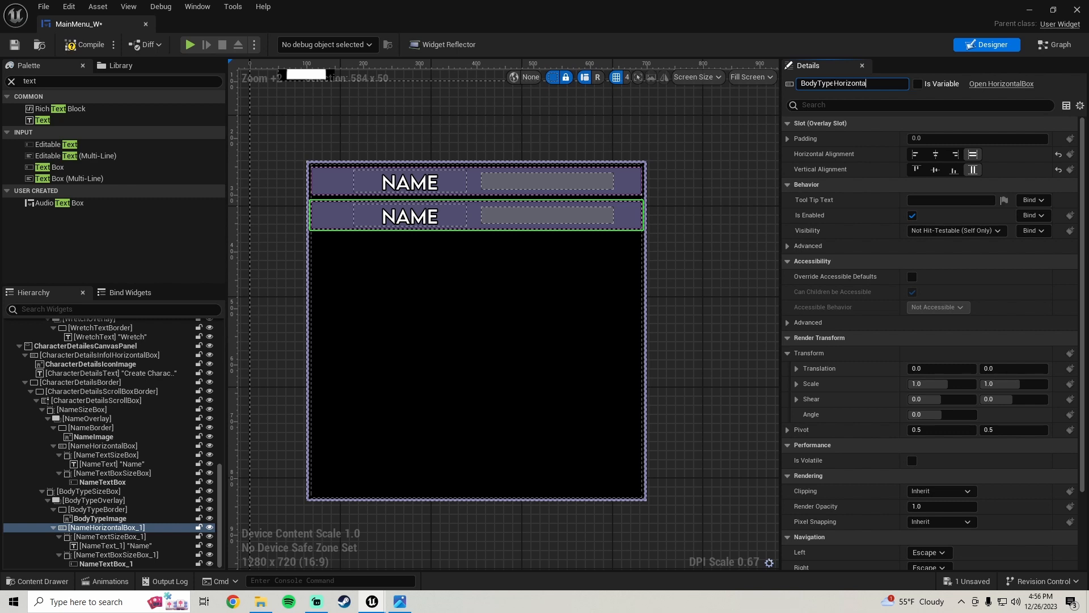
text(eHorizontalBox)
key(Return)
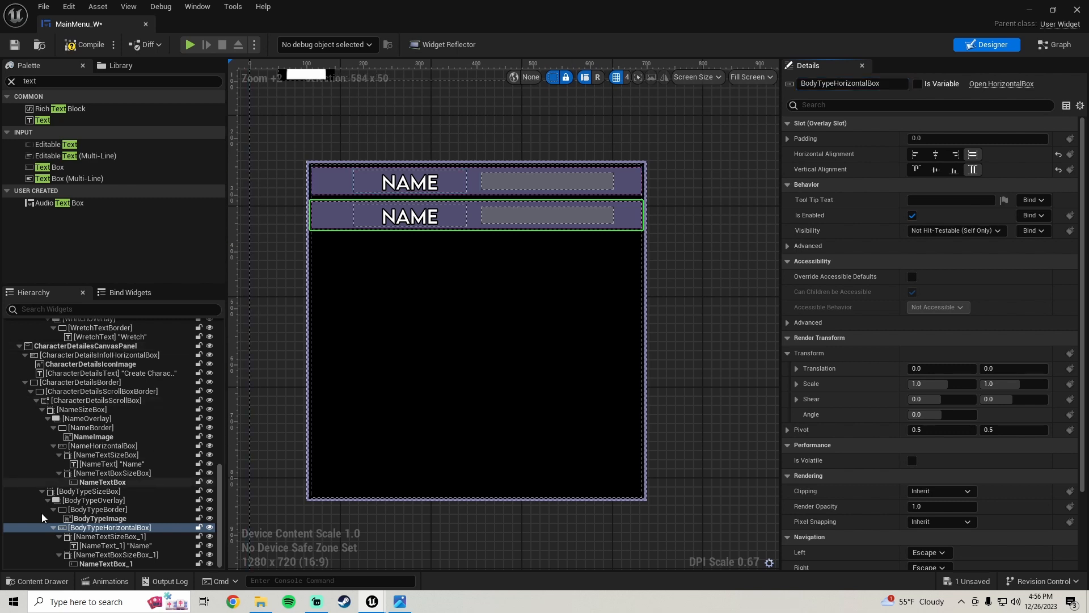
click(113, 537)
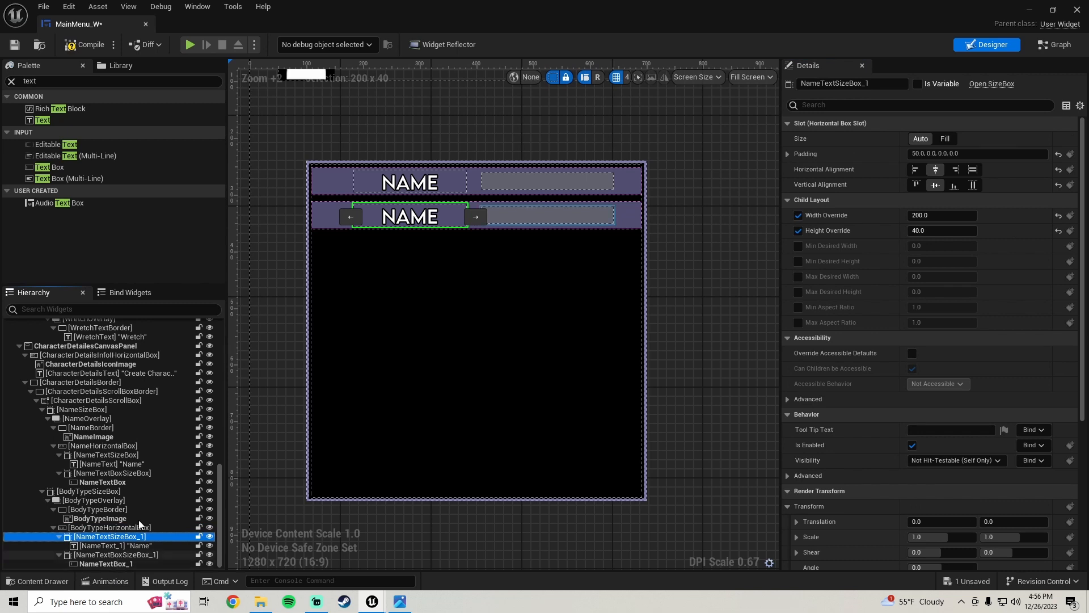
click(831, 84)
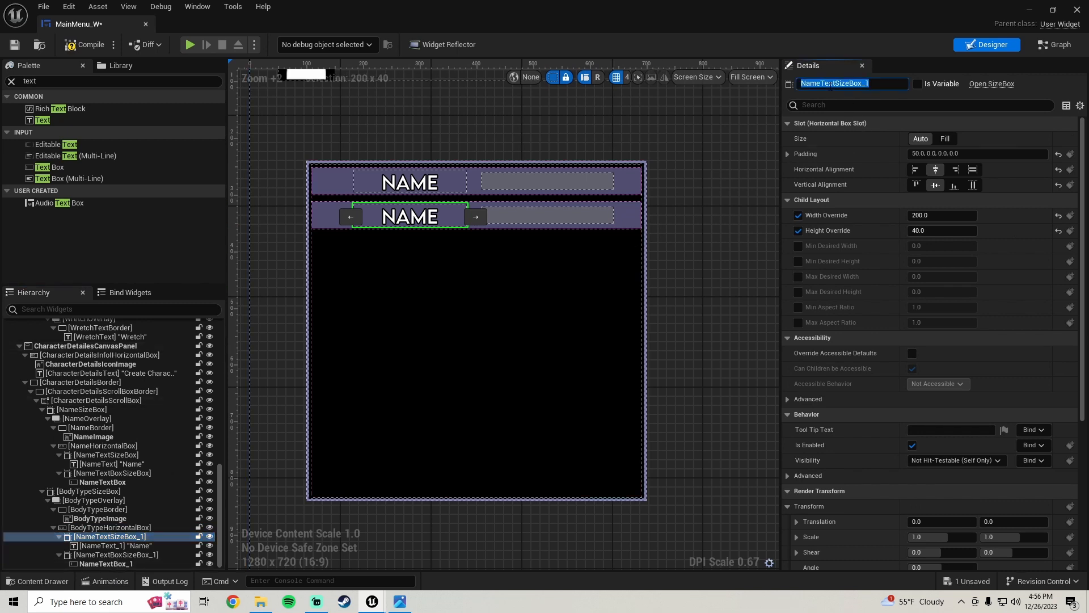
text(BodyTyp)
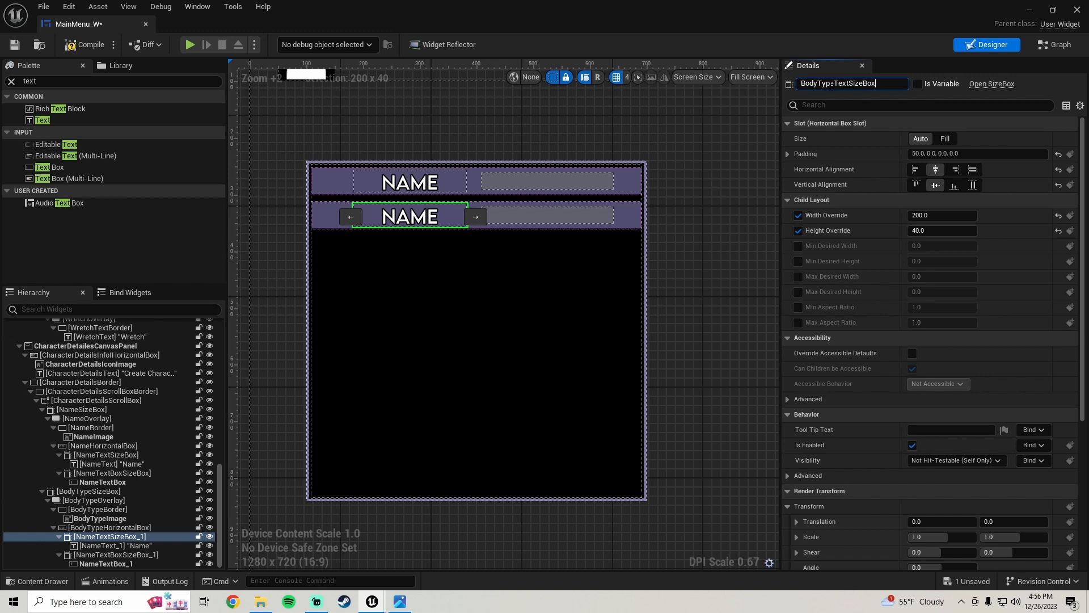
key(Return)
- Rename the text block inside BodyTypeTextSizeBox as BodyTypeText and set its text to "Body Type"
scroll(254, 472, down, 1)
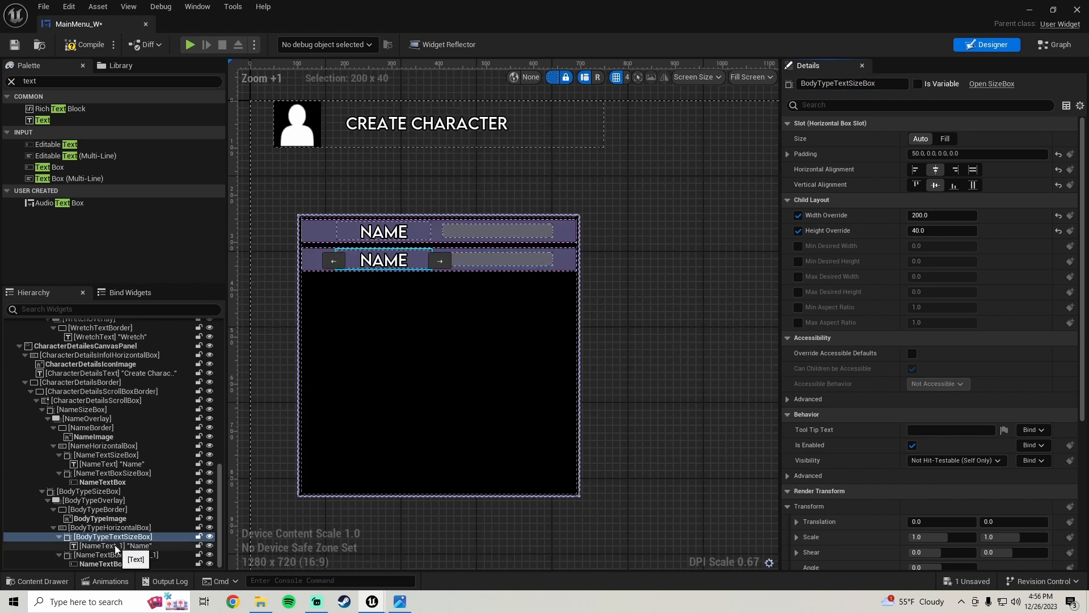
click(115, 546)
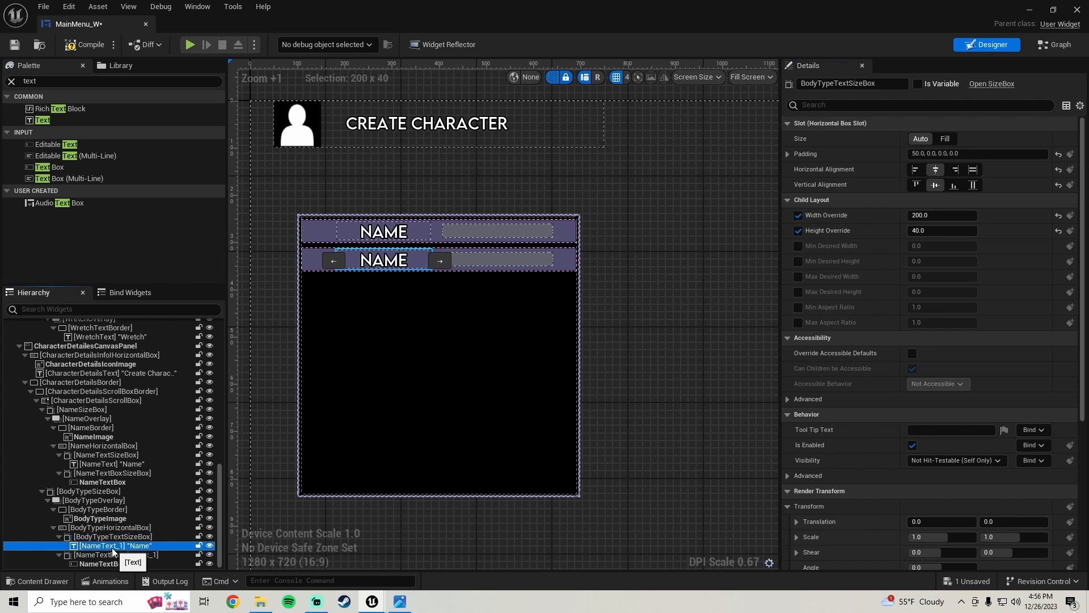
key(BackSpace)
key(BackSpace)
double_click(834, 84)
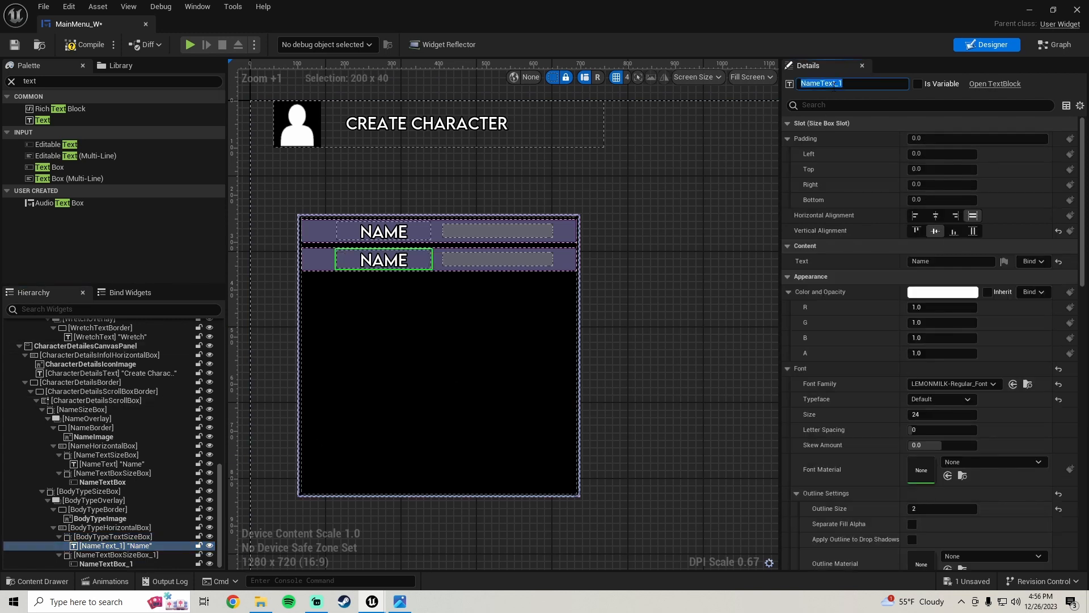
text(Bod)
key(Return)
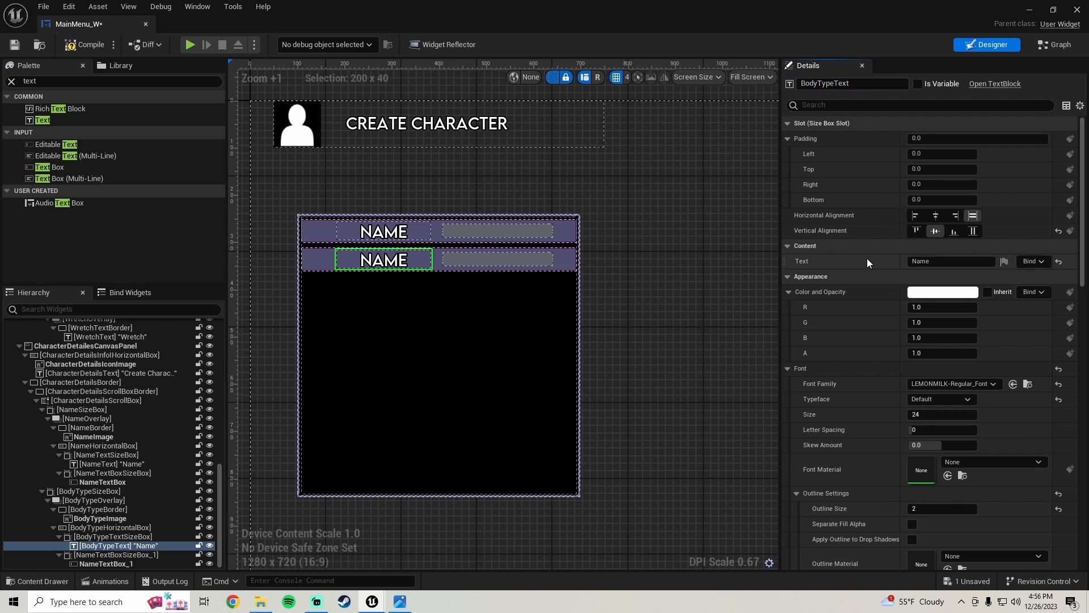
click(924, 260)
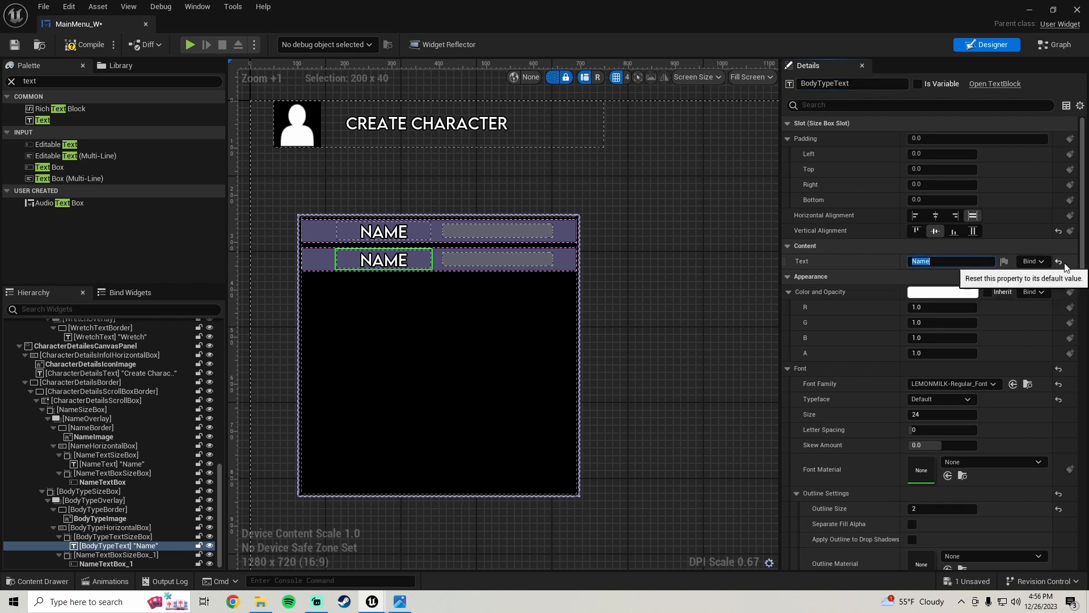
text(Body Type)
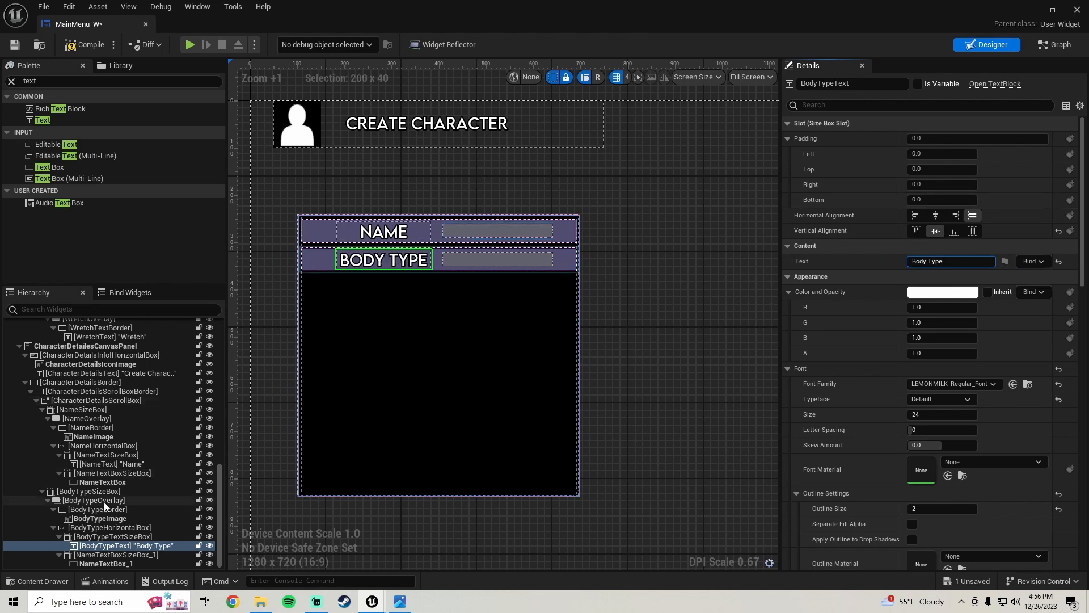
- Rename the duplicated row's second size box, NameTextBoxSizeBox_1, as BodyTypeButtonSizeBox
click(119, 555)
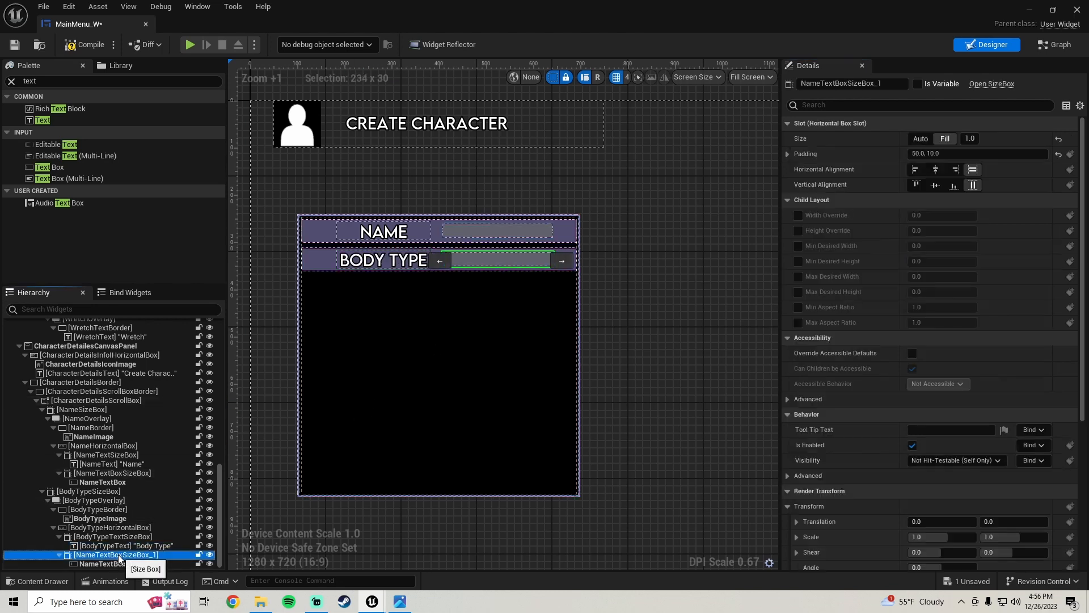
click(851, 83)
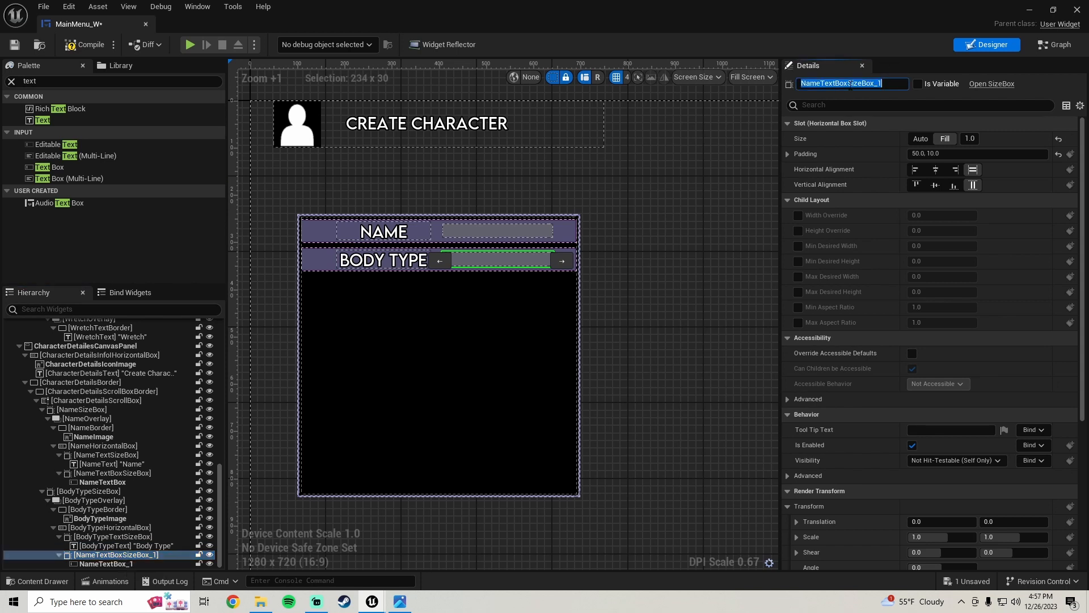
text(BodyTypeButtonSizeBox)
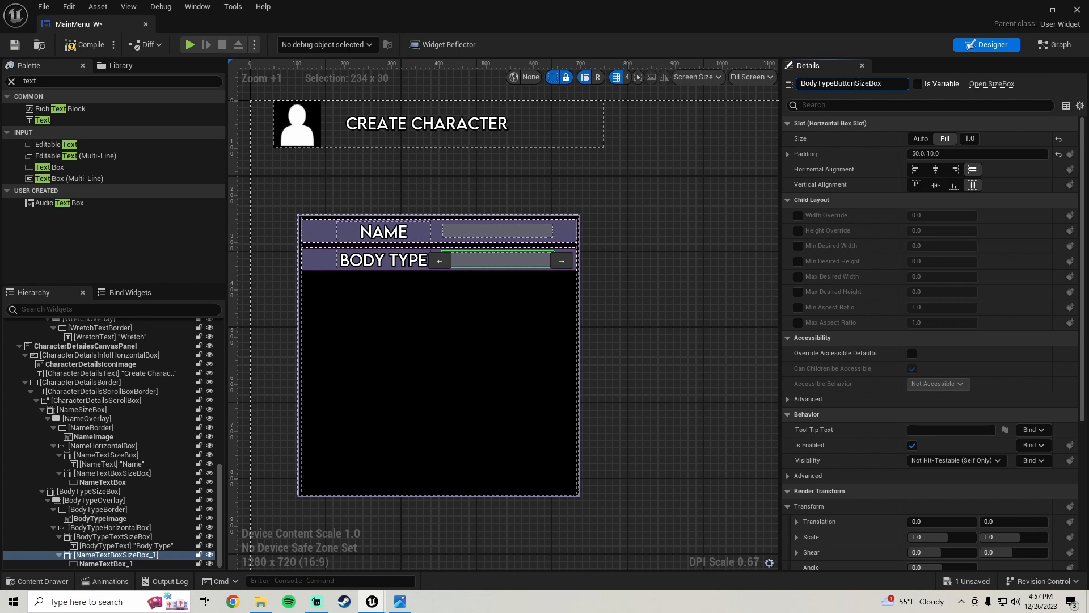
key(Return)
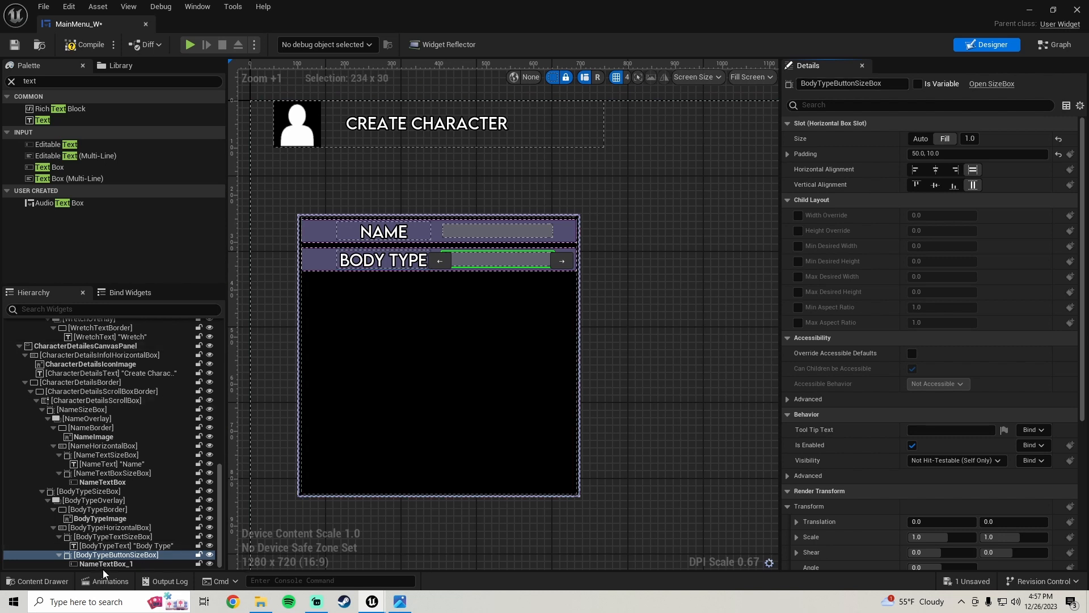
- Delete the duplicated text box NameTextBox_1 and place a Button widget inside BodyTypeButtonSizeBox instead
click(104, 565)
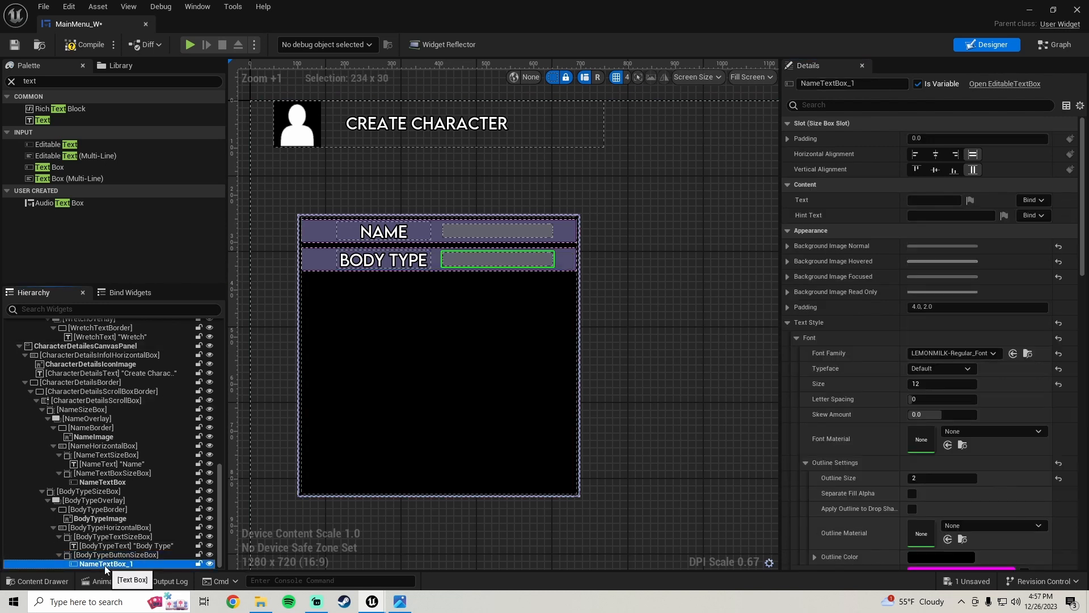
key(Delete)
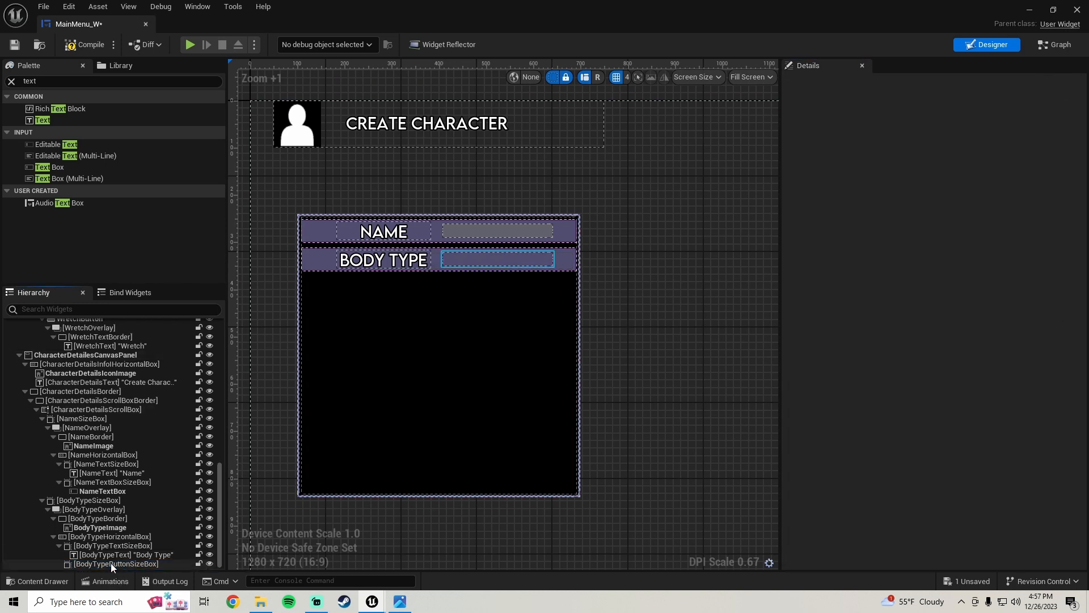
click(30, 82)
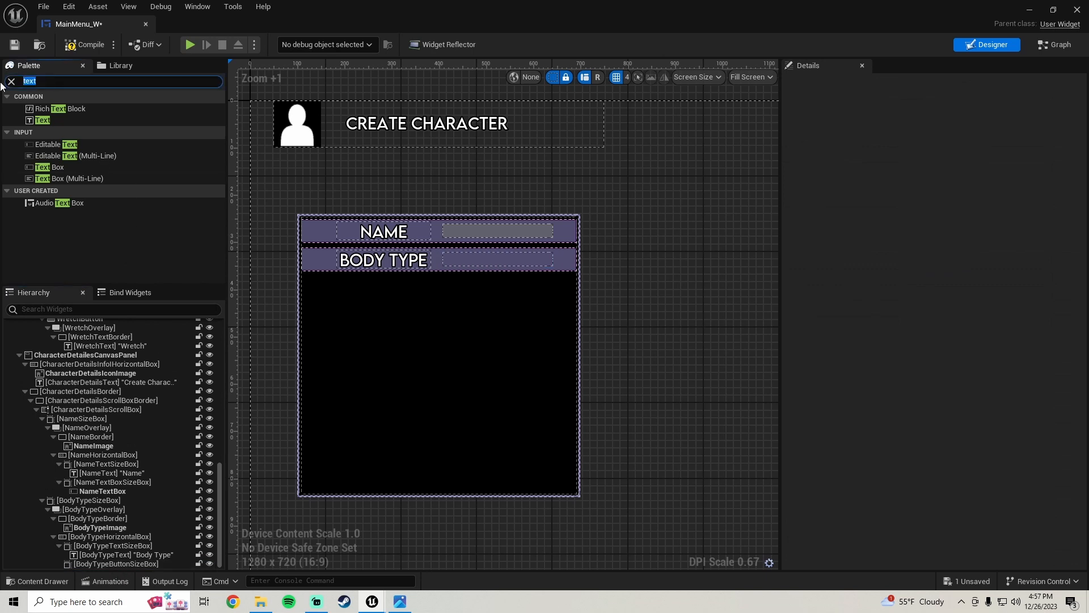
text(button)
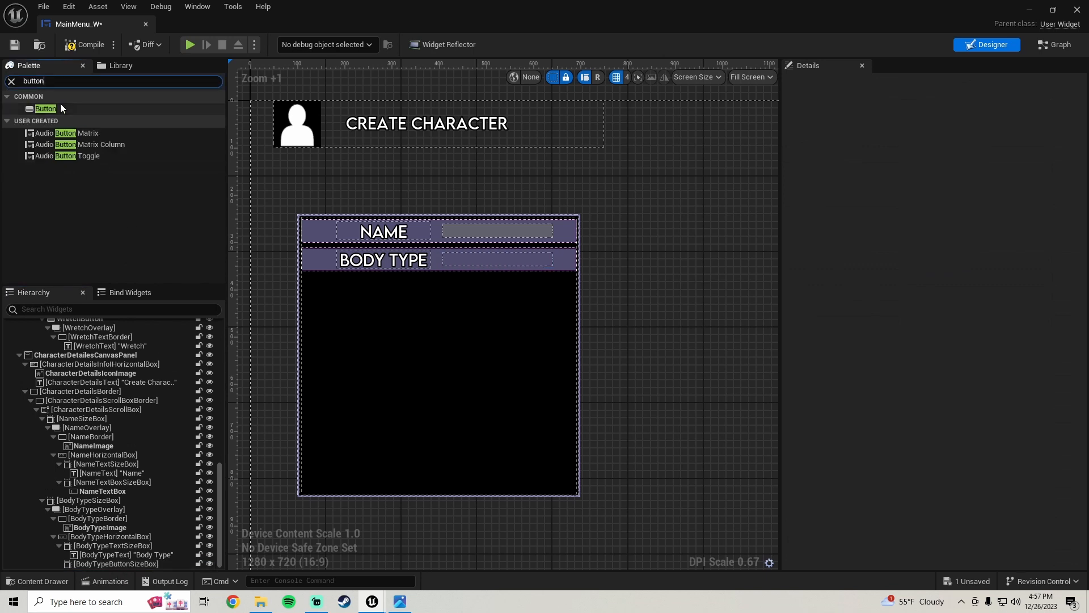
click(93, 107)
drag(93, 107, 143, 564)
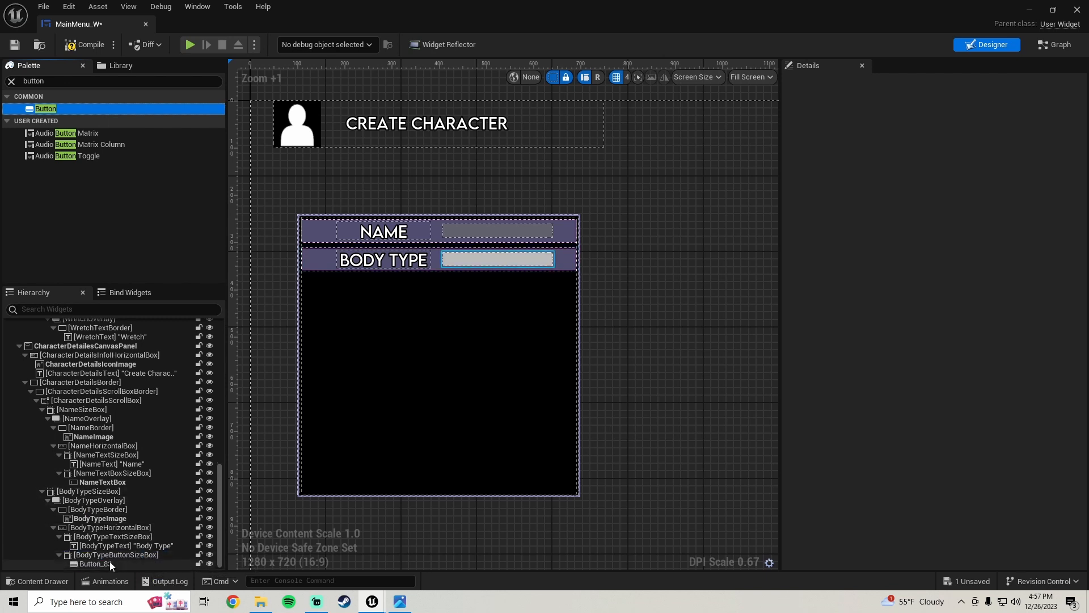
click(108, 560)
- Copy the tint of NameTextBox's normal background image and select the new button in the Body Type row
click(472, 231)
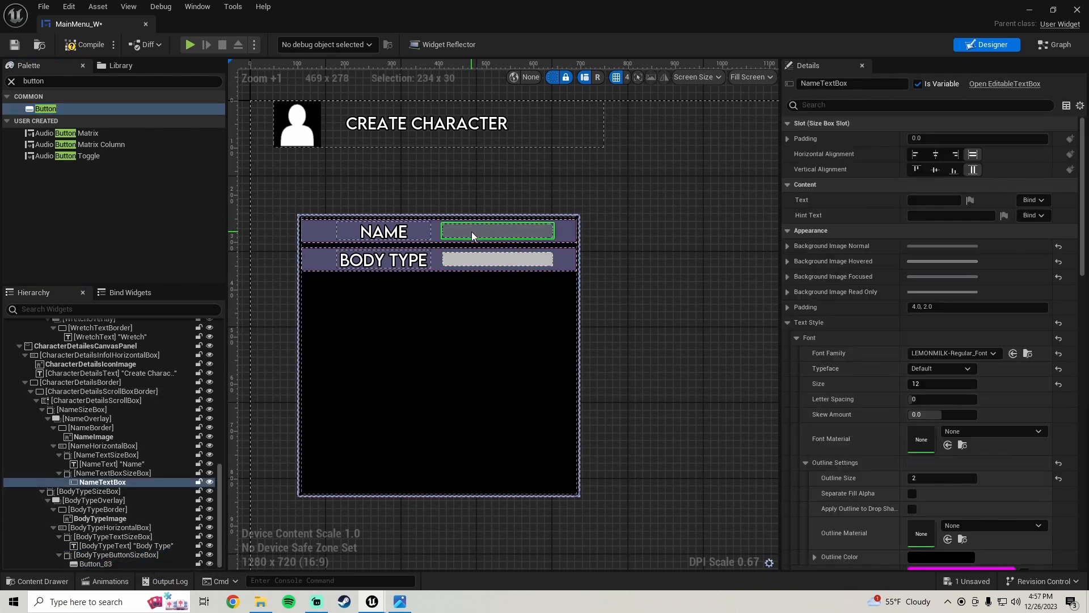
scroll(849, 334, down, 5)
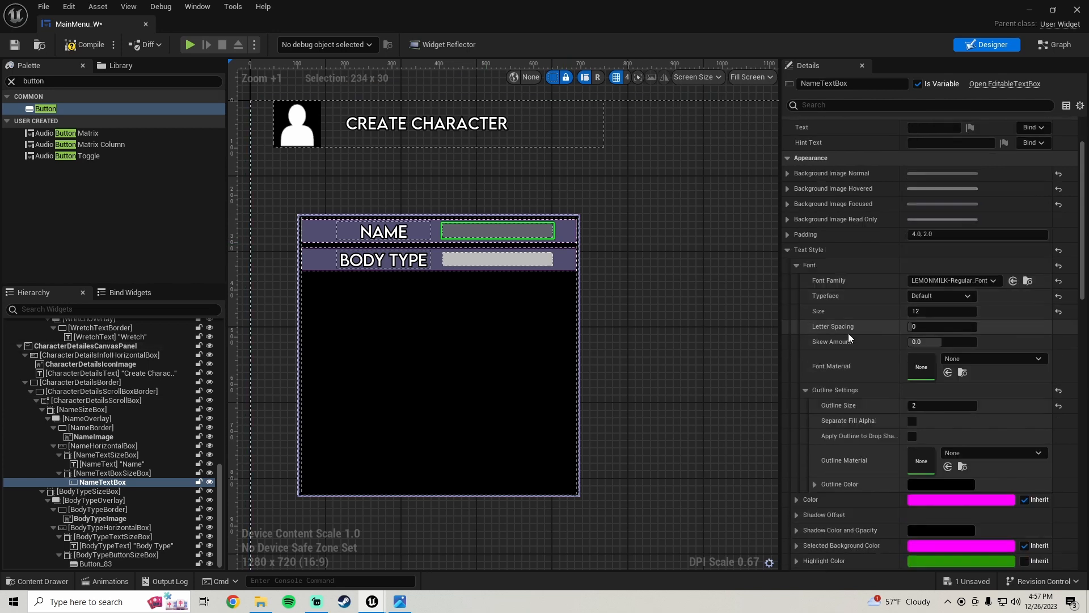
scroll(846, 352, up, 8)
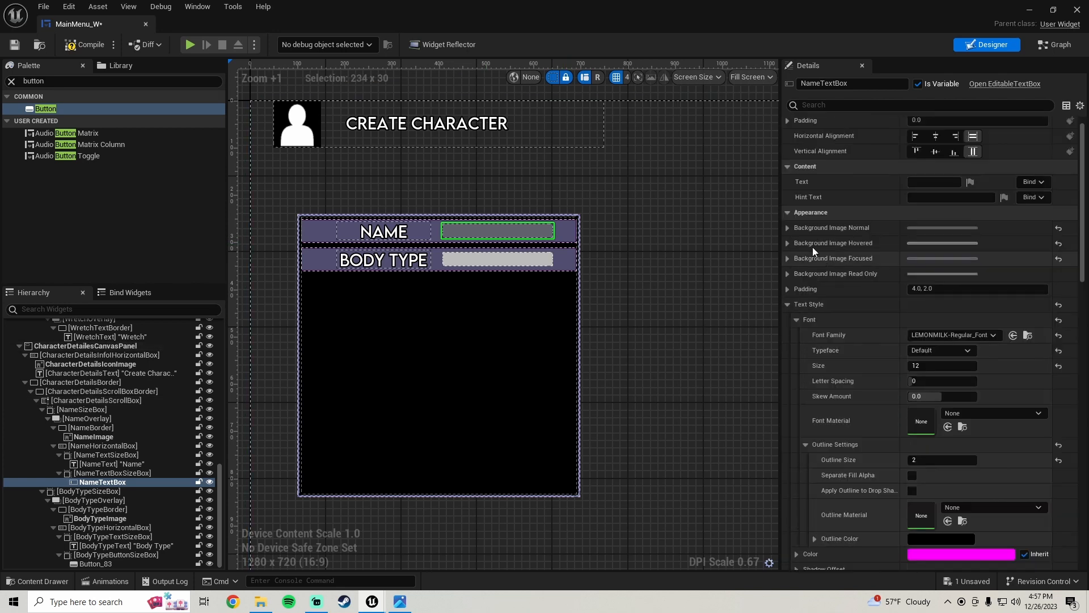
click(788, 228)
right_click(873, 290)
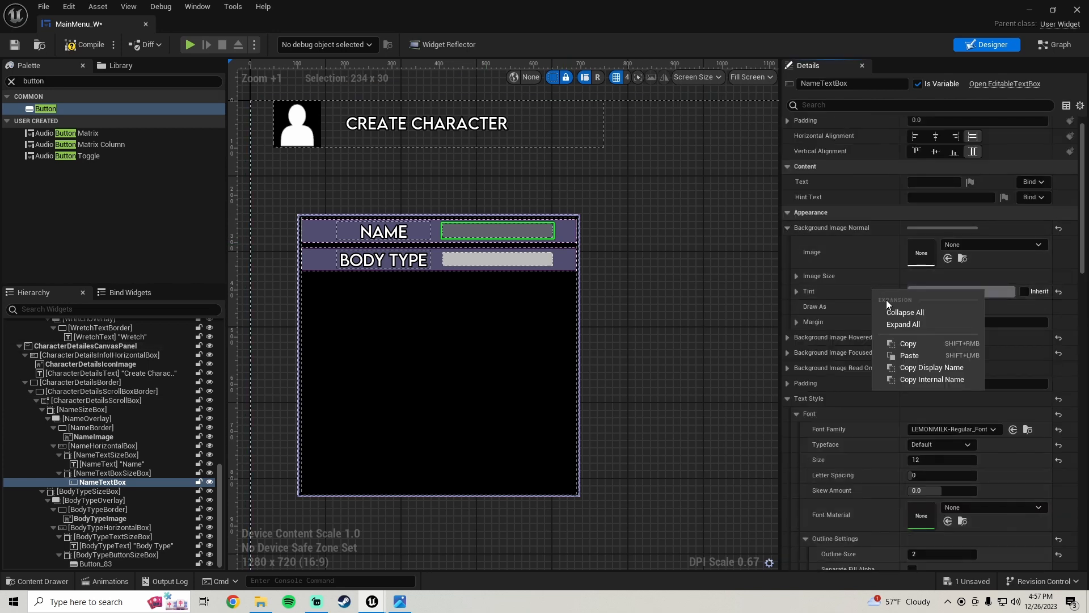
click(906, 342)
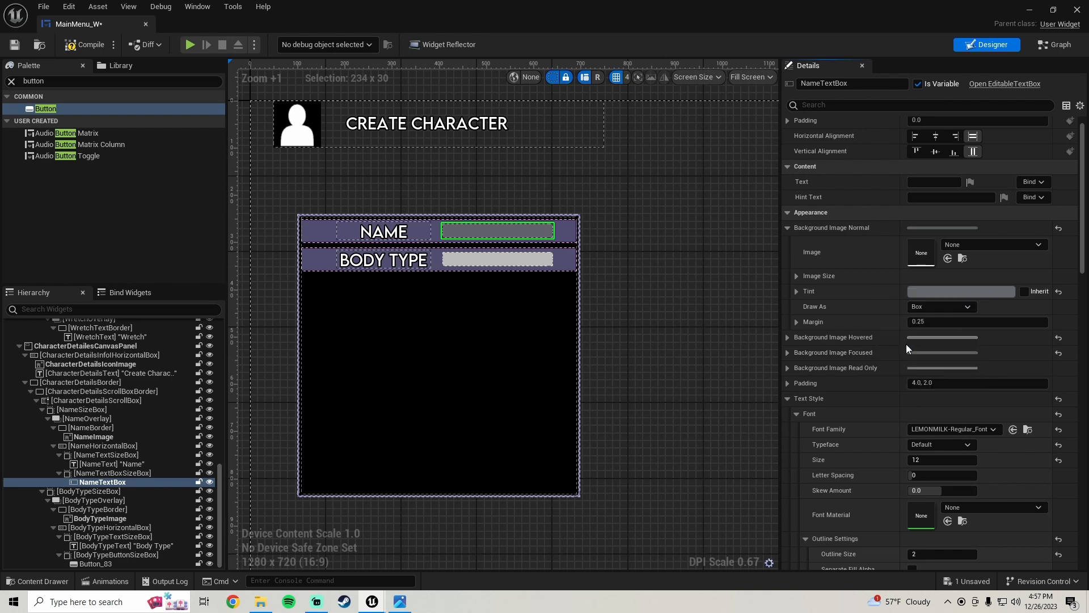
click(475, 260)
right_click(852, 280)
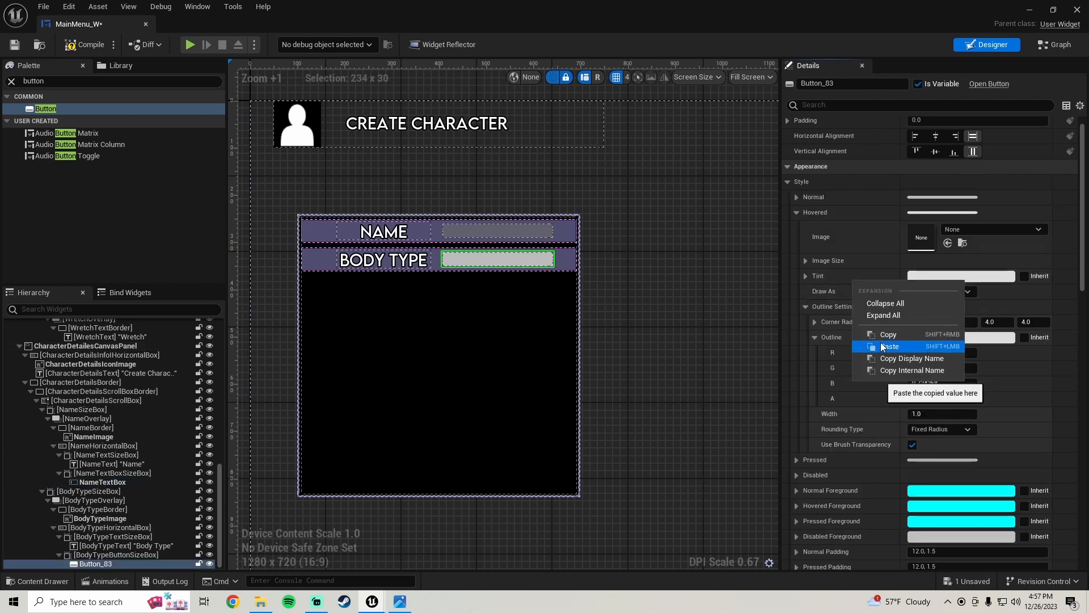
click(852, 340)
scroll(433, 268, up, 5)
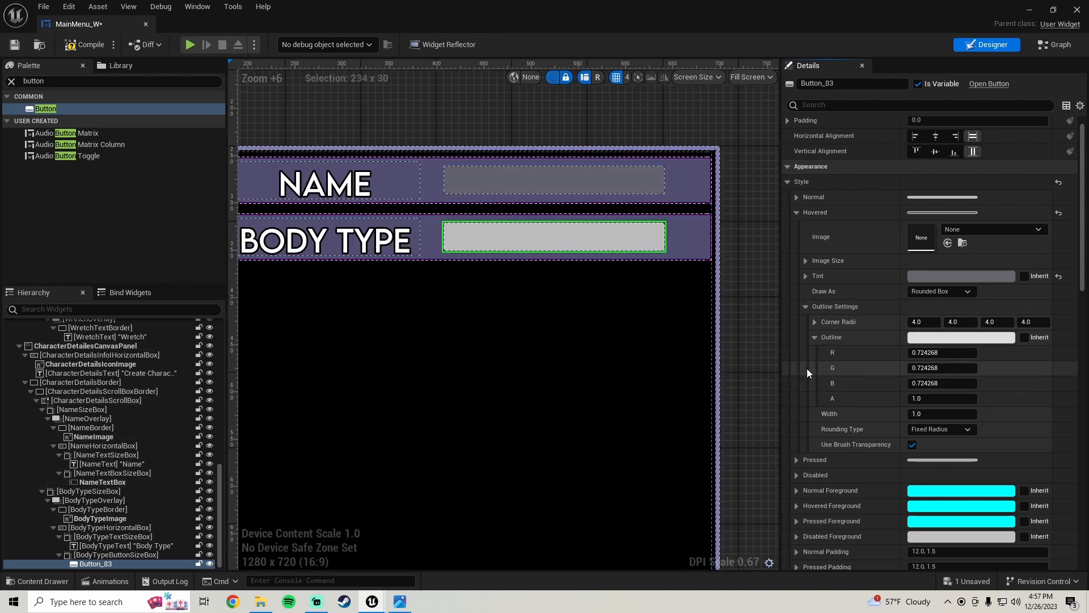
scroll(847, 264, up, 1)
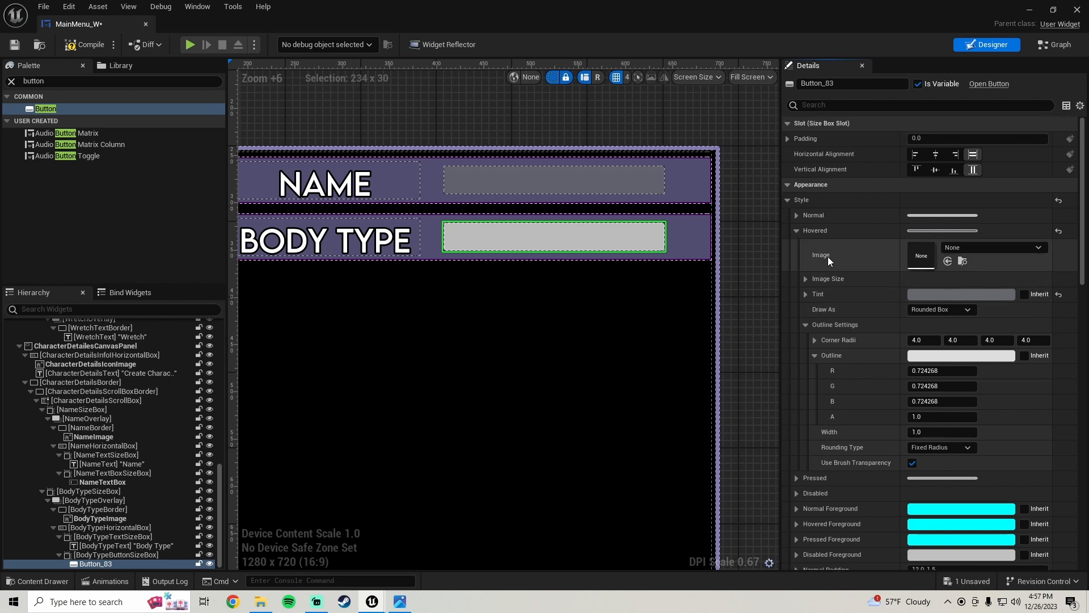
click(1059, 294)
- Paste the copied tint onto the Normal, Hovered and Pressed styles of the Body Type row's button
click(798, 216)
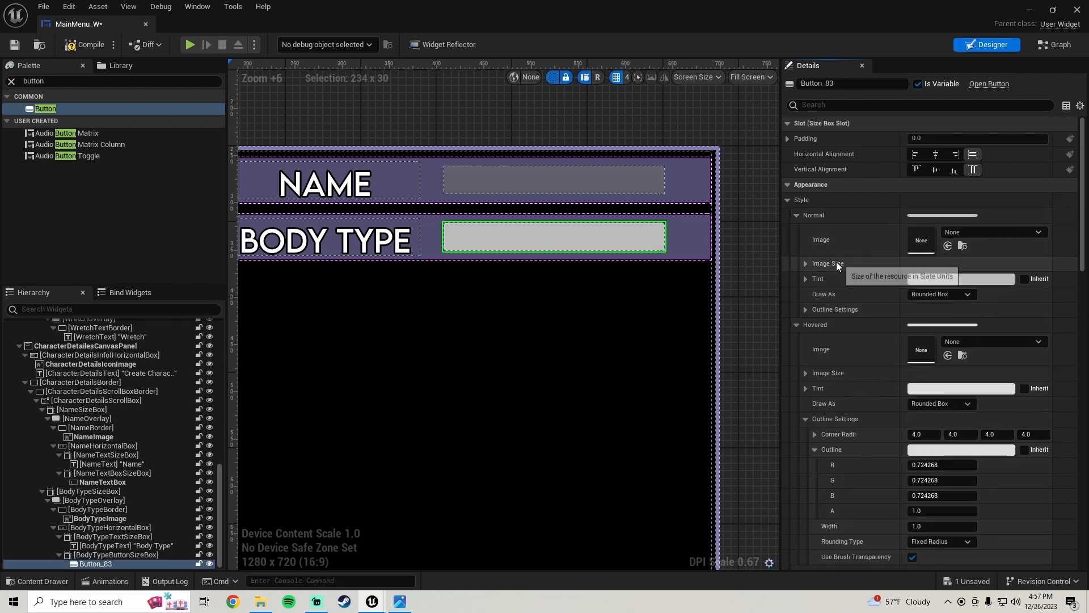
right_click(847, 289)
click(881, 350)
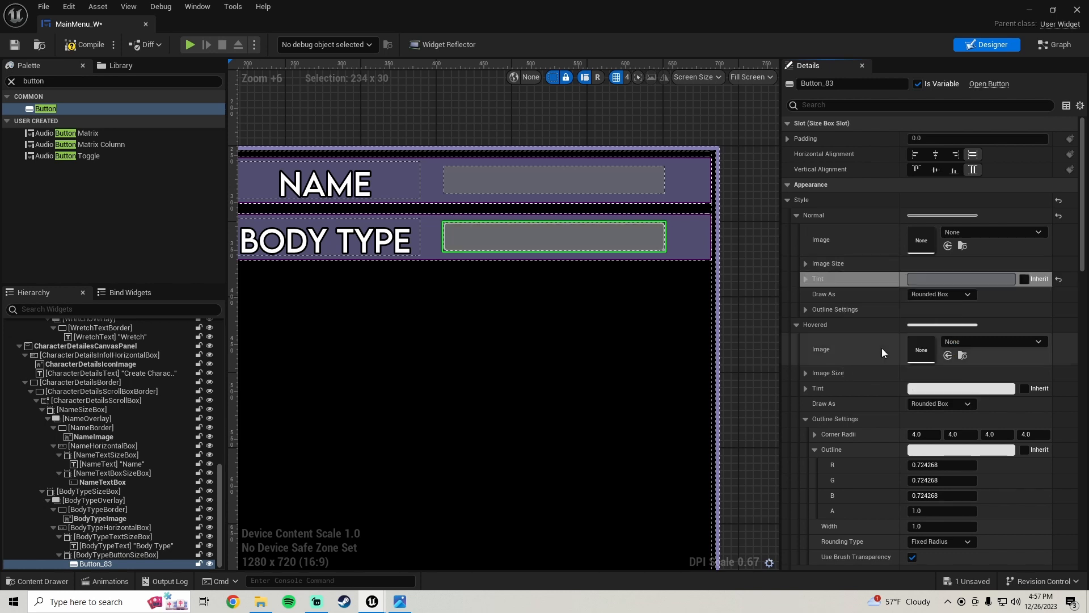
scroll(837, 324, down, 1)
scroll(856, 336, down, 2)
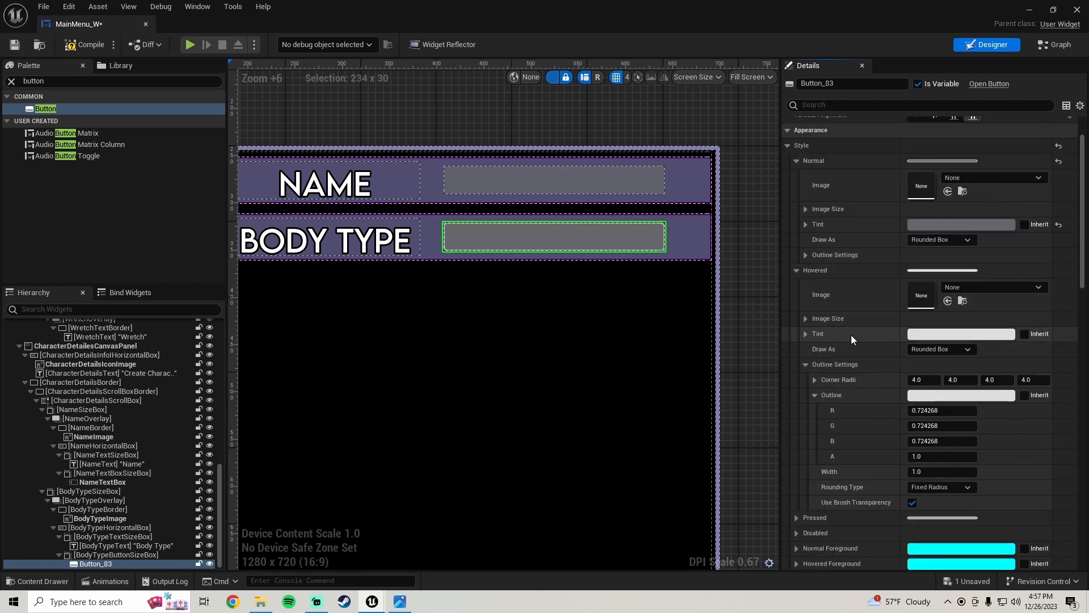
right_click(851, 335)
scroll(840, 363, down, 3)
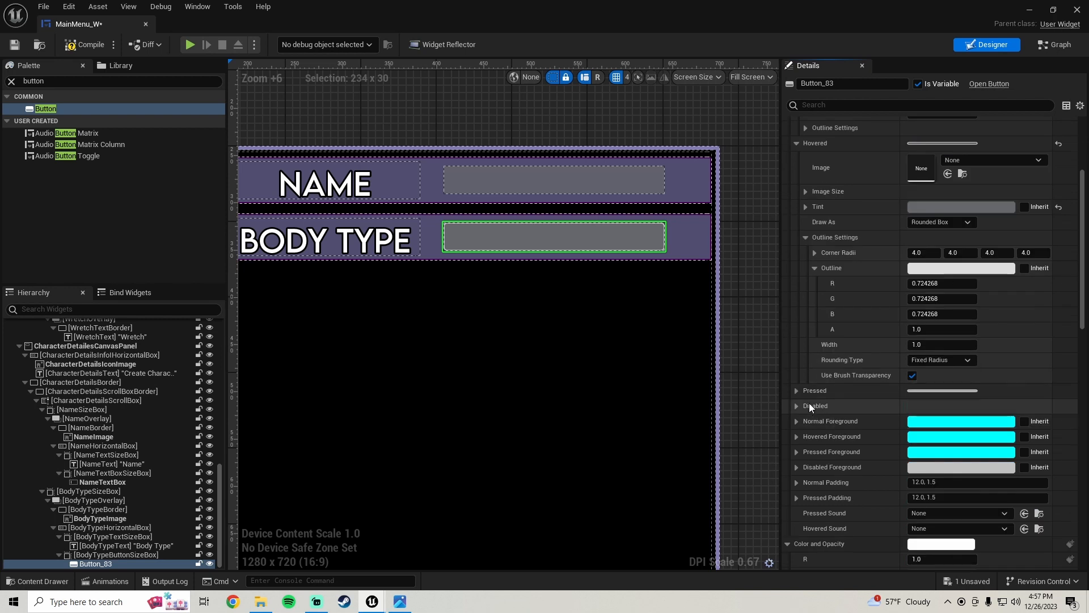
click(797, 392)
right_click(850, 457)
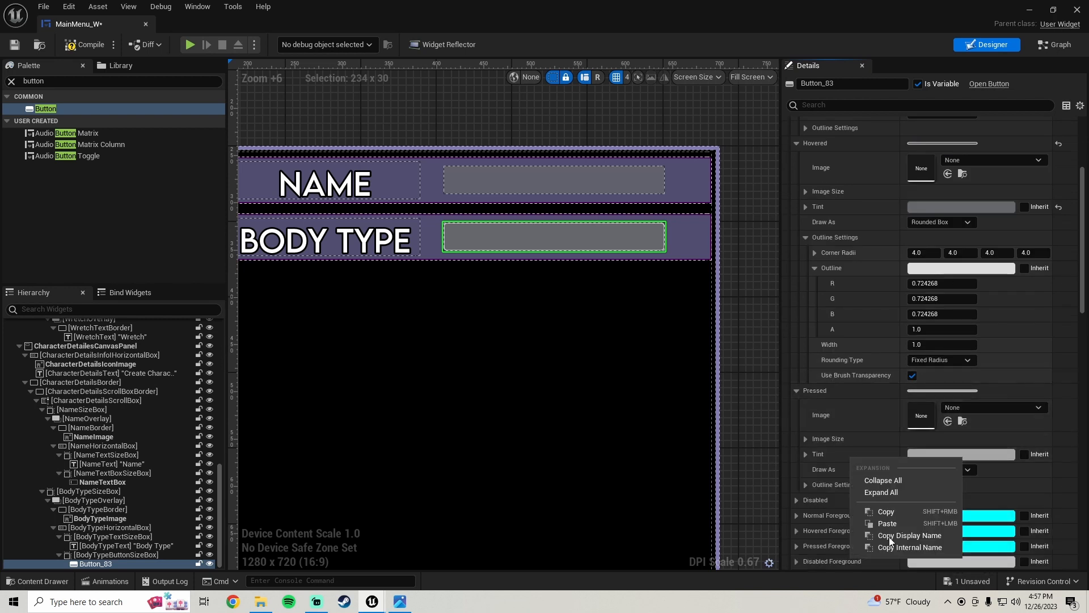
click(902, 524)
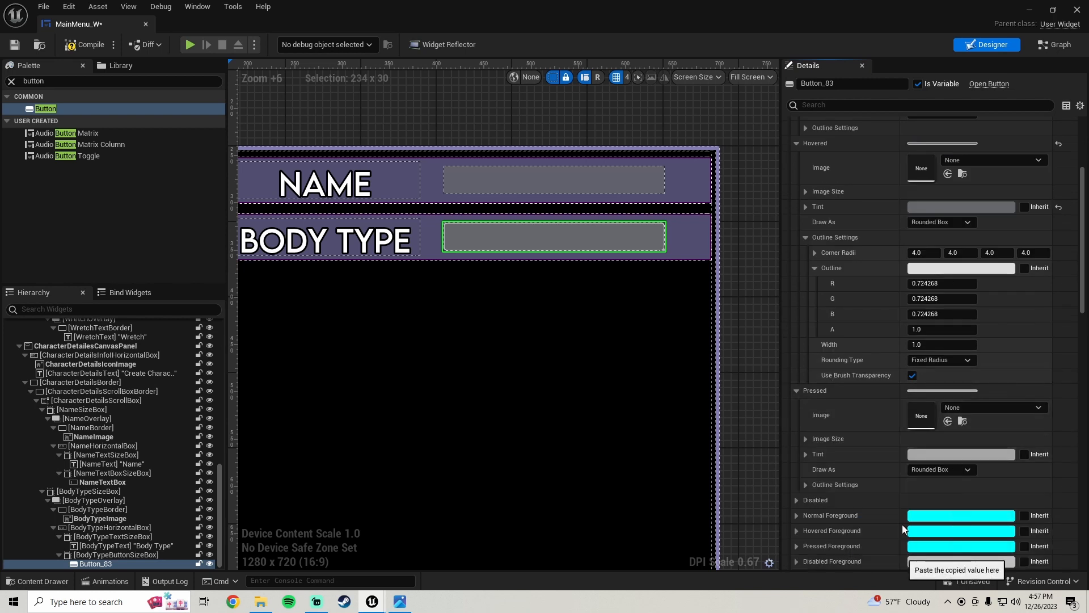
- Copy the tint of NameTextBox's hovered background image
click(511, 176)
scroll(847, 330, up, 2)
click(786, 225)
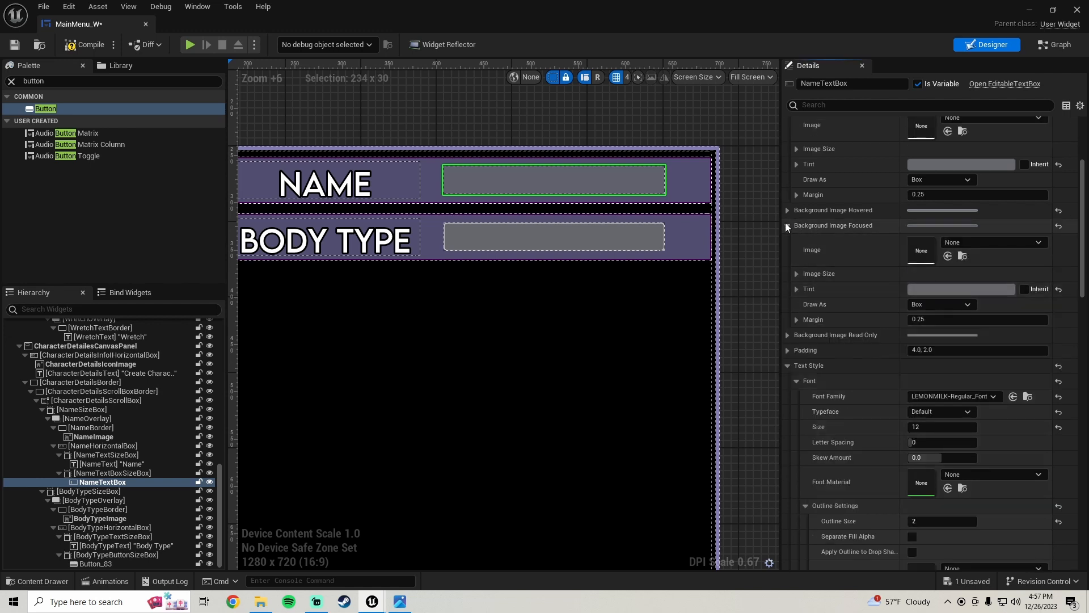
click(790, 210)
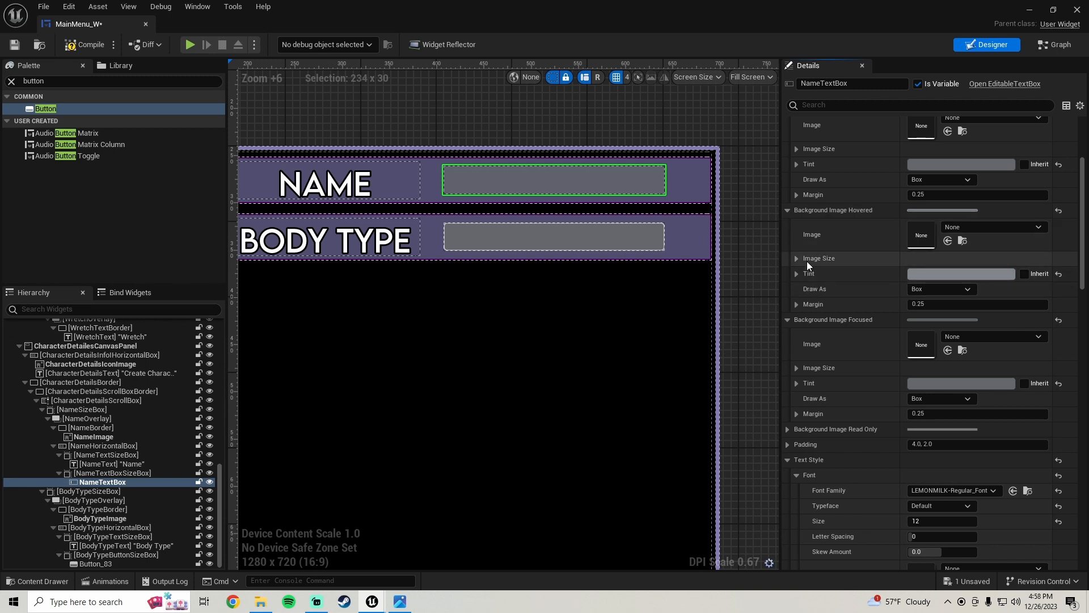
right_click(854, 273)
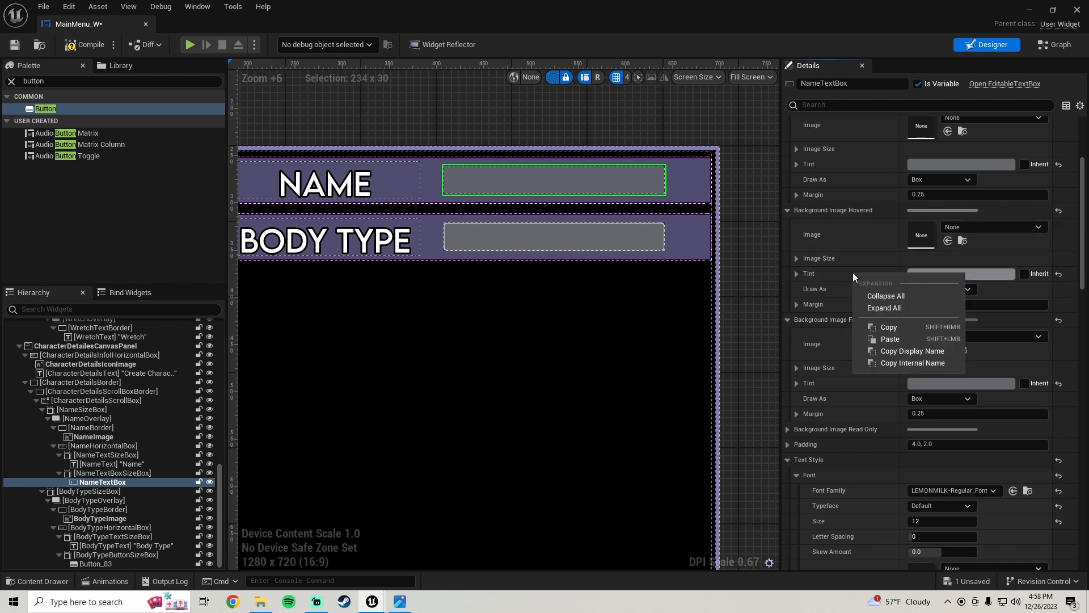
- Copy NameTextBox's hovered background tint and paste it onto the Hovered tint of Button_83 in the Body Type row
click(895, 326)
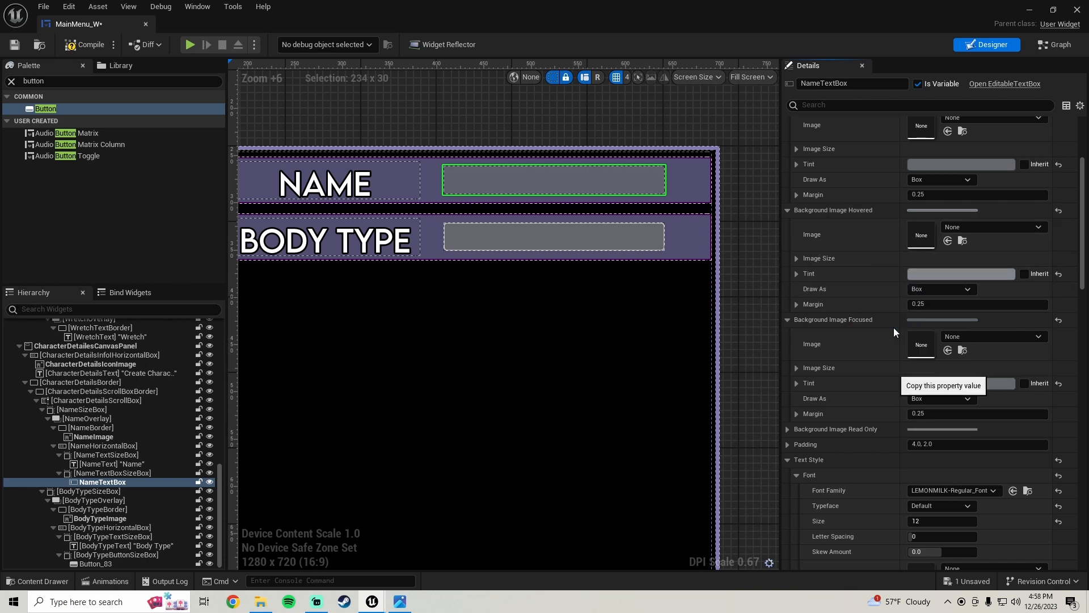
click(530, 239)
scroll(867, 305, up, 1)
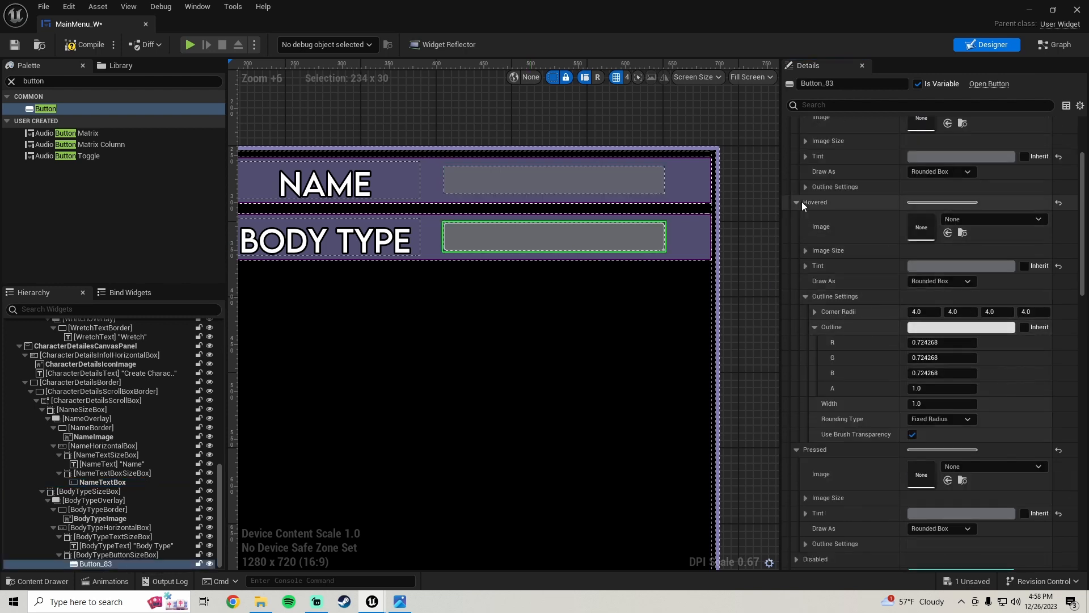
right_click(853, 267)
click(891, 329)
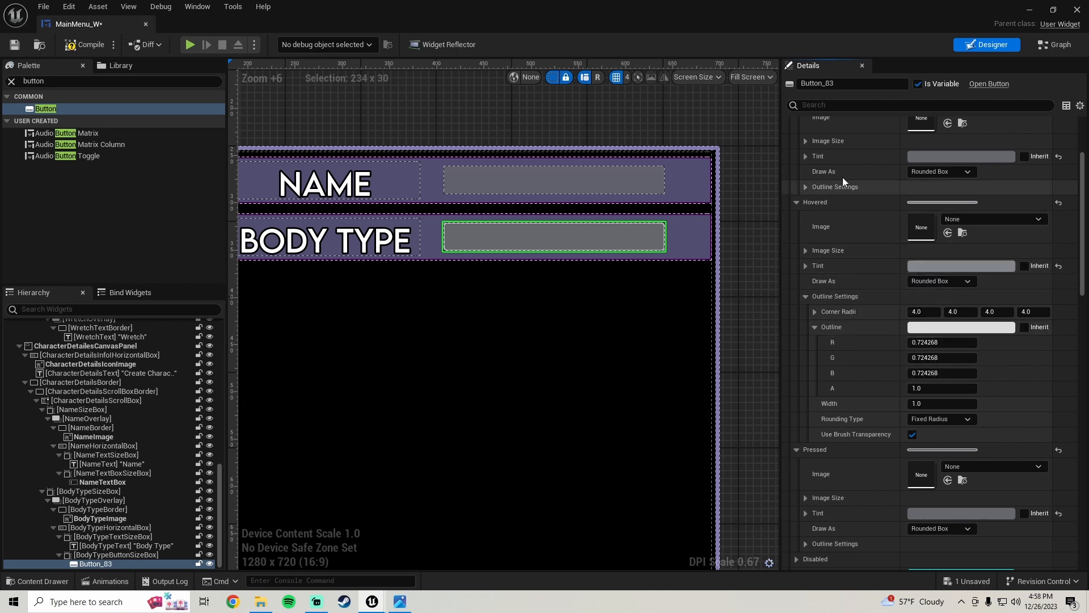
- Copy the Body Type button's Normal tint and paste it onto the Normal state's outline color
right_click(849, 155)
click(886, 222)
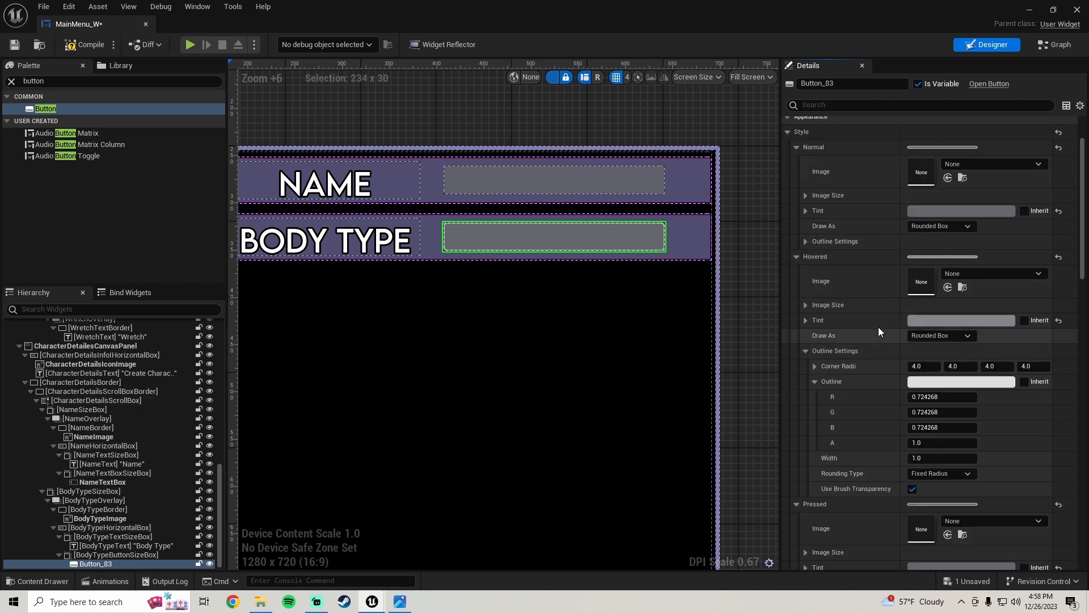
scroll(870, 361, up, 2)
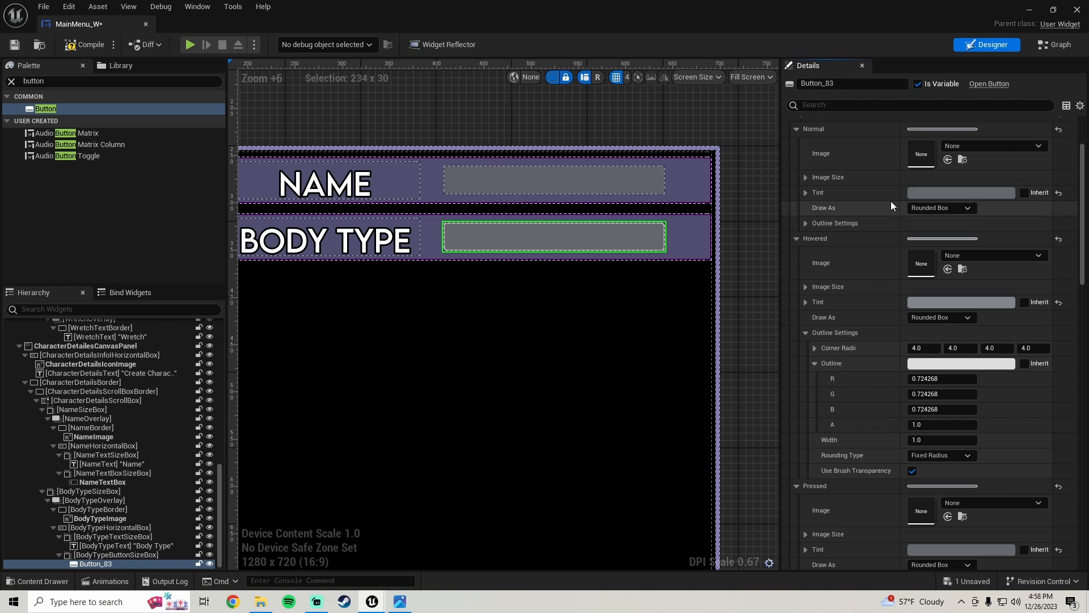
click(810, 223)
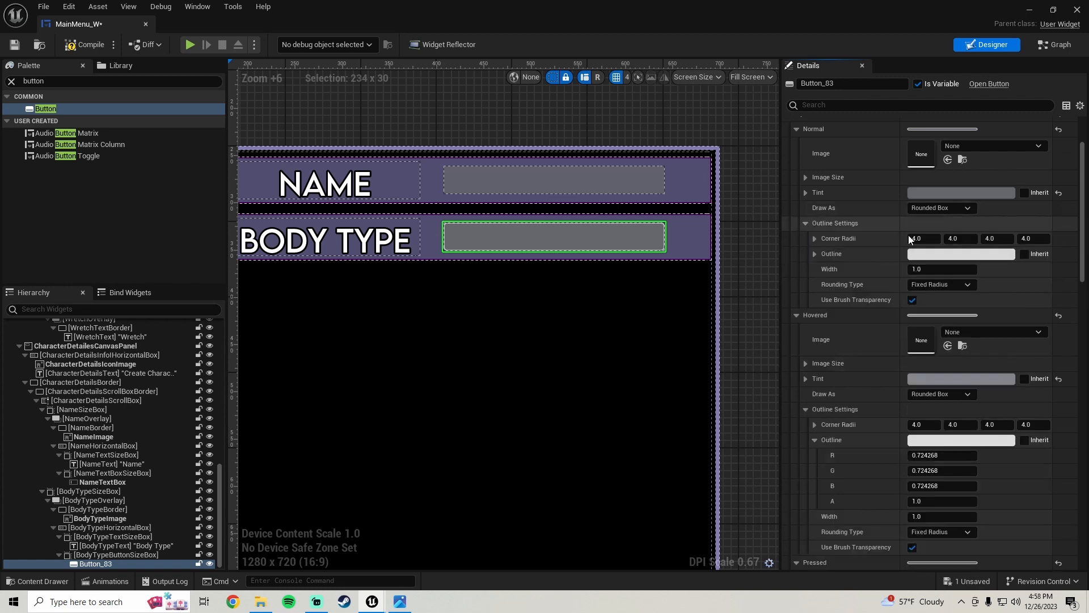
right_click(851, 258)
click(864, 322)
- Paste the copied tint onto the button's Hovered and Pressed outline colors and save the widget
scroll(862, 316, down, 3)
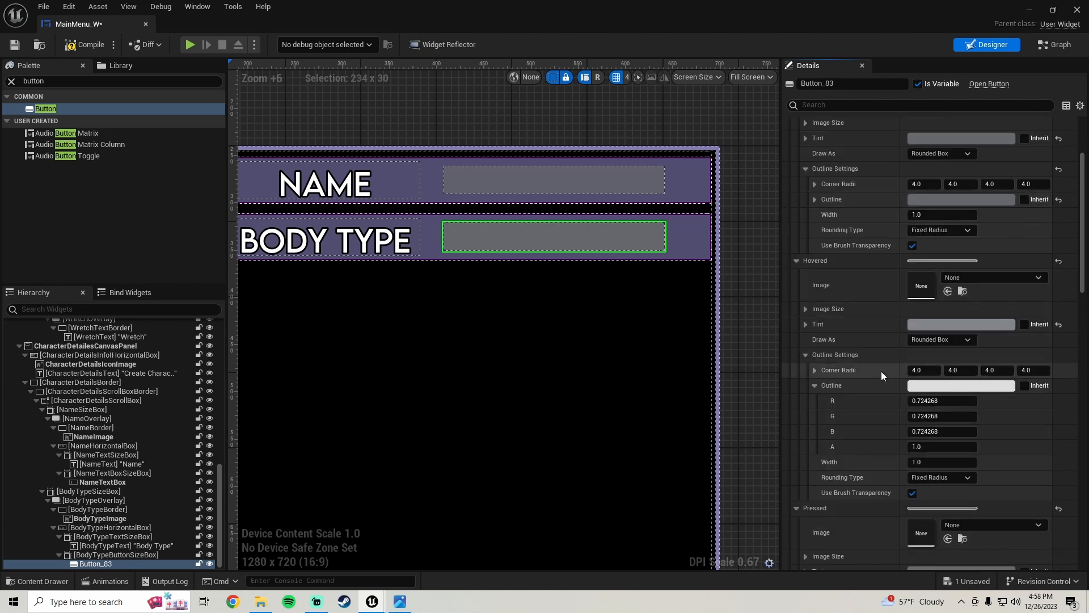
right_click(869, 385)
click(907, 453)
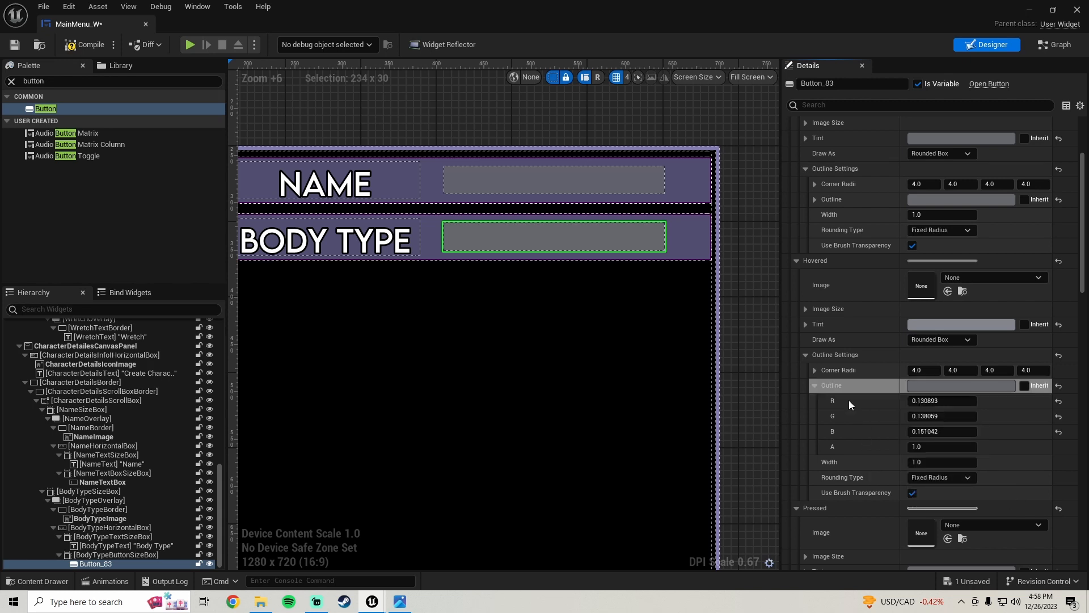
scroll(846, 390, down, 10)
click(806, 402)
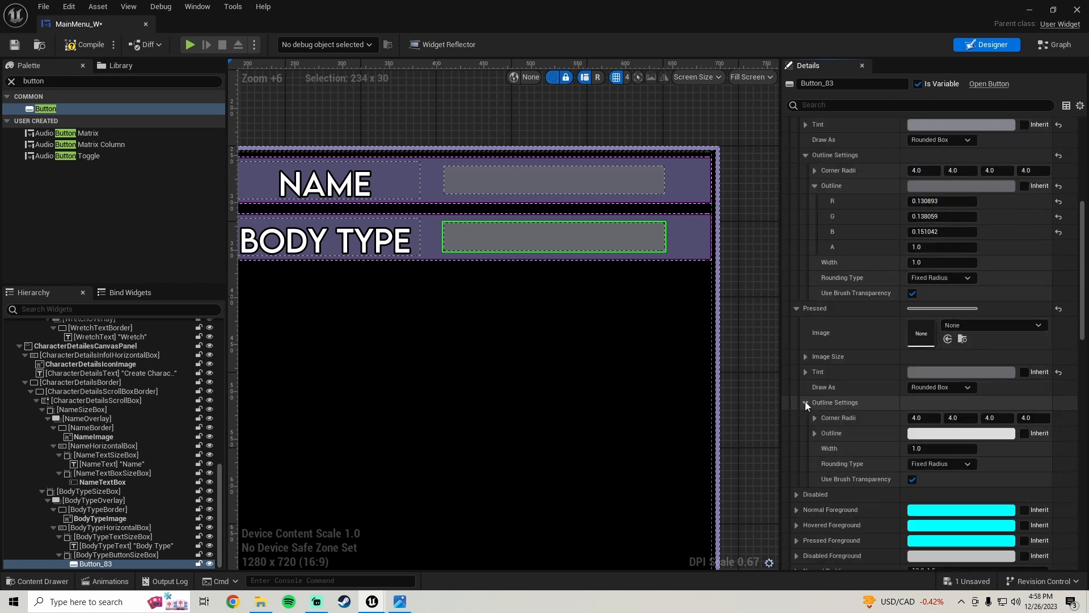
right_click(844, 433)
click(880, 499)
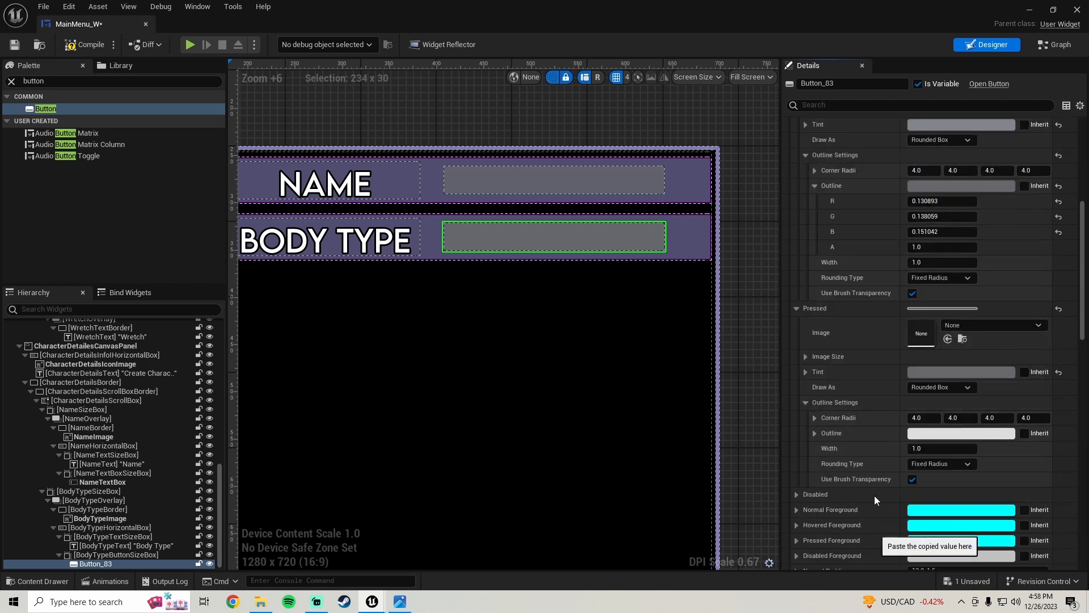
scroll(615, 319, down, 2)
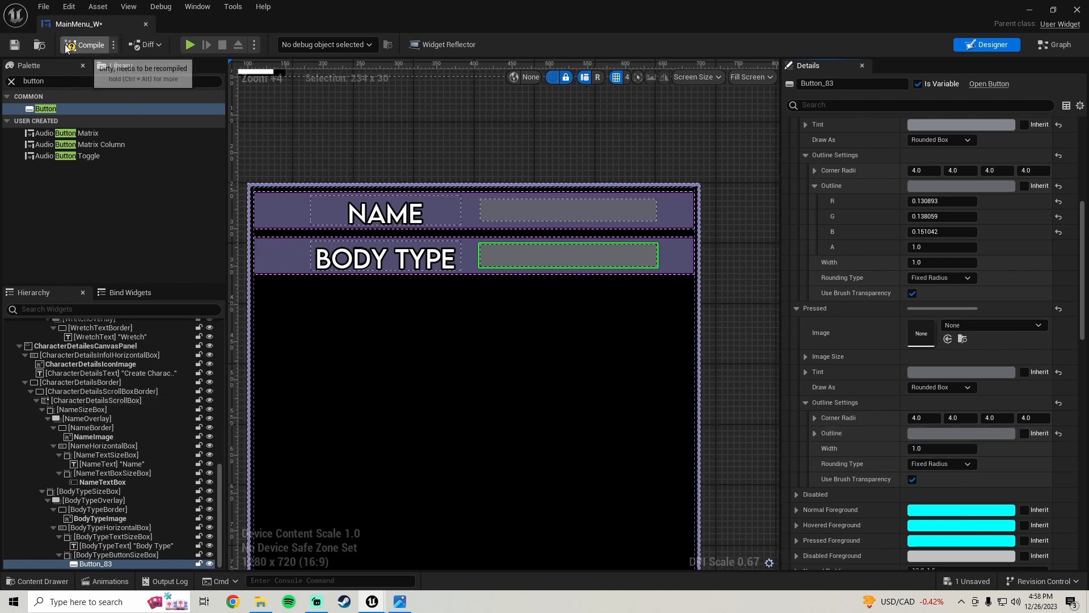
click(15, 44)
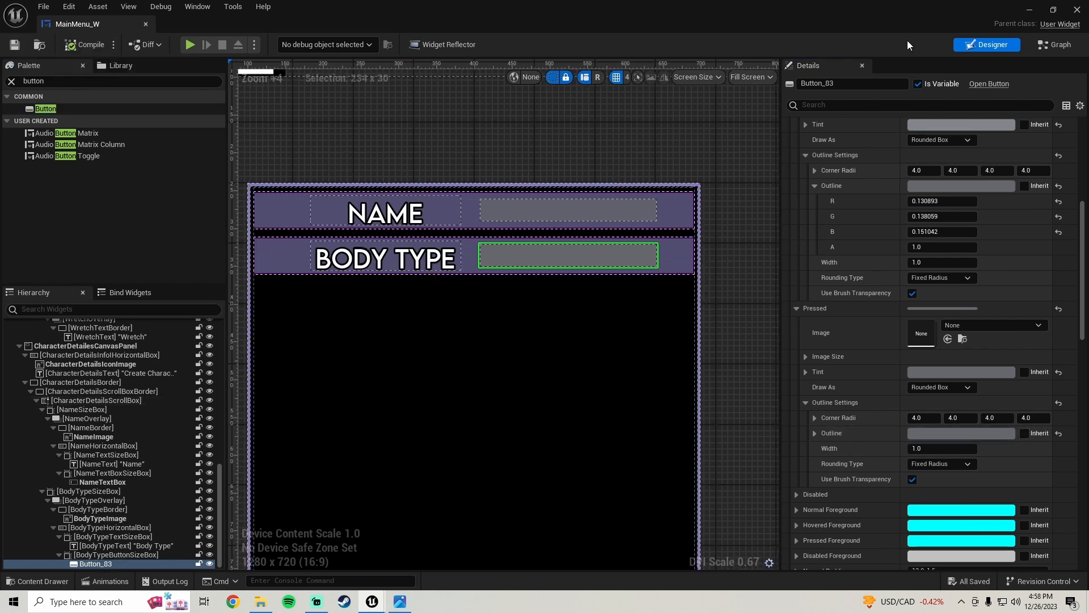
- Rename the Body Type row's button to BodyTypeButton
text(BodyType)
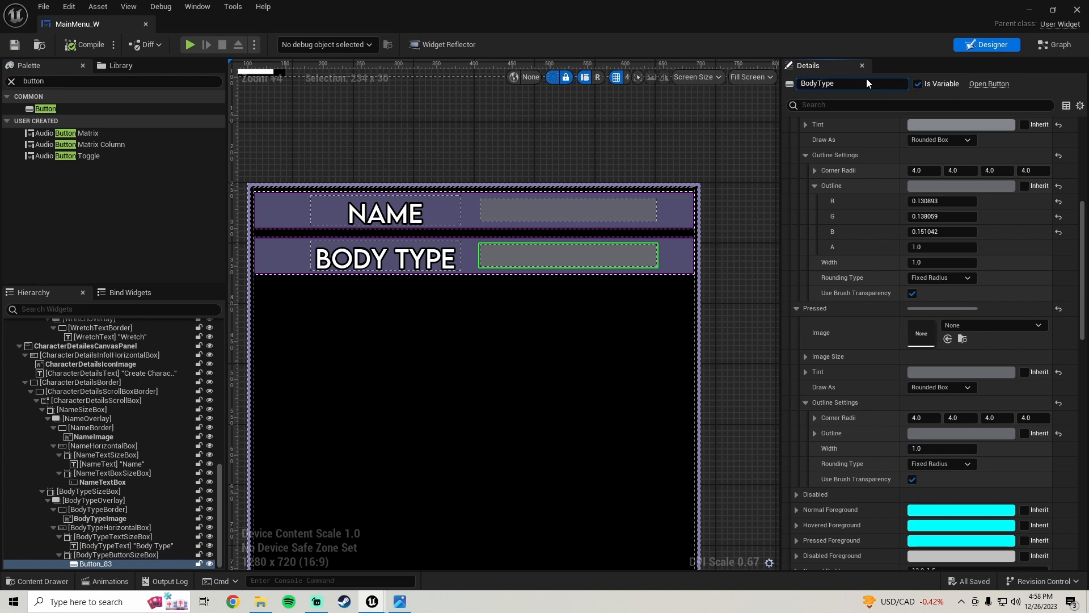
text(Button)
key(Return)
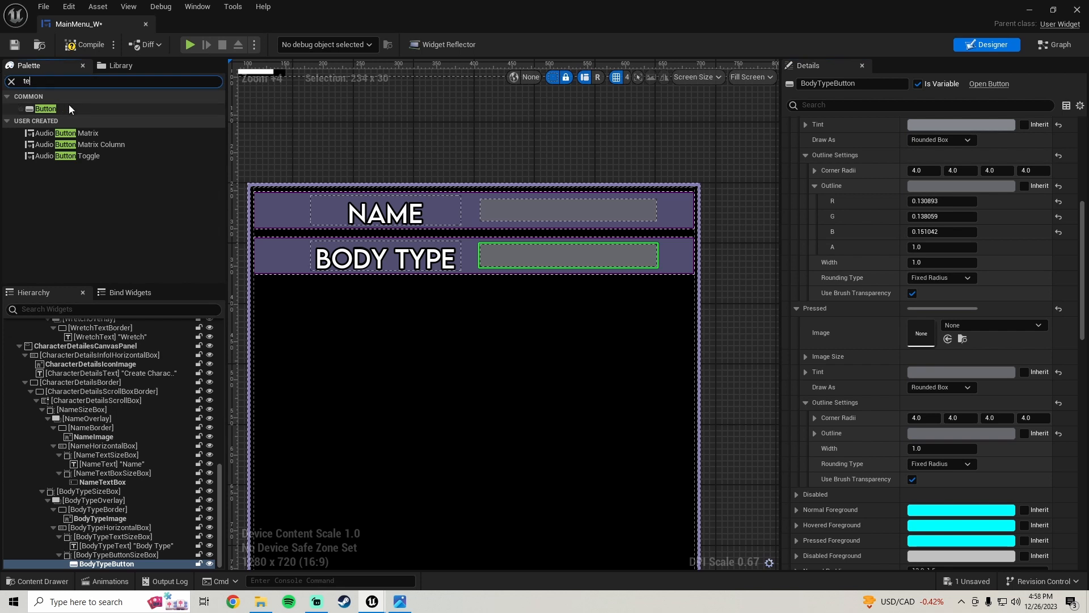
- Add a Text widget as a child of BodyTypeButton
text(text)
click(138, 120)
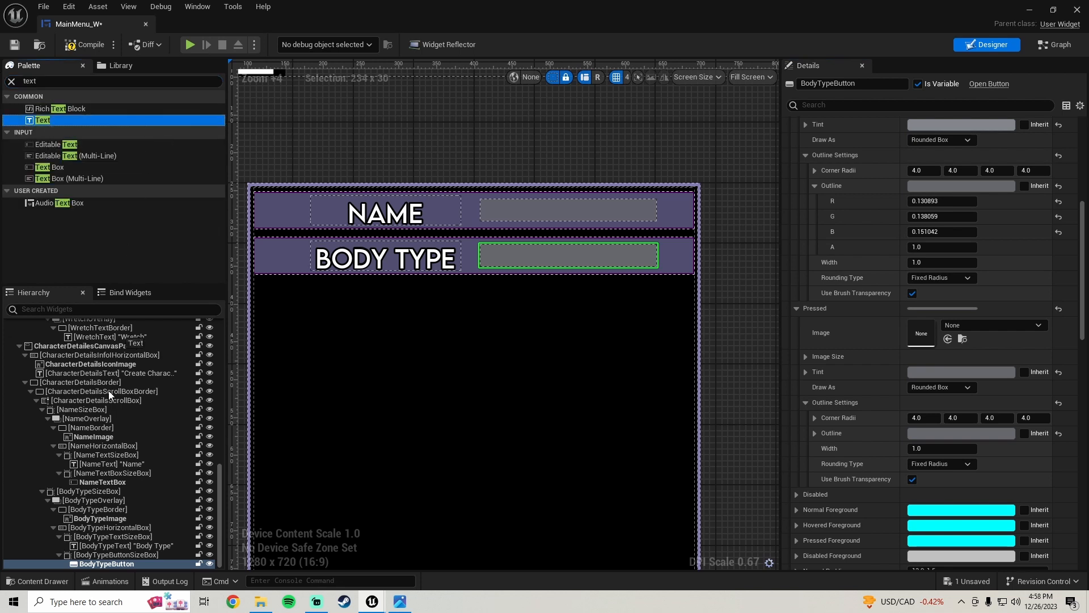
drag(108, 391, 114, 562)
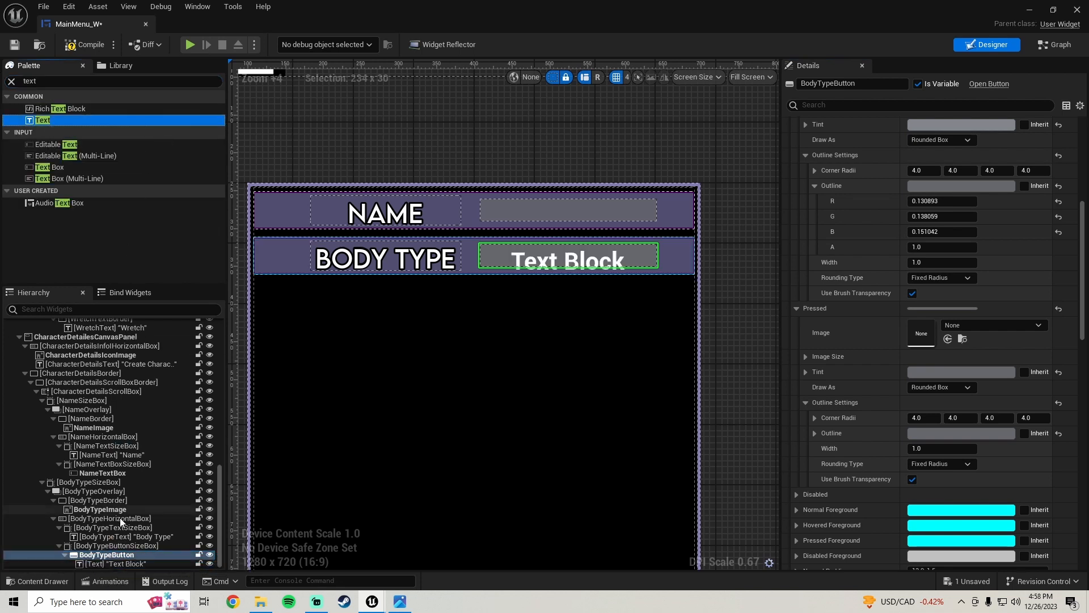
- Rename the new text block to BodyTypeButtonText and set its text to "Male"
click(846, 84)
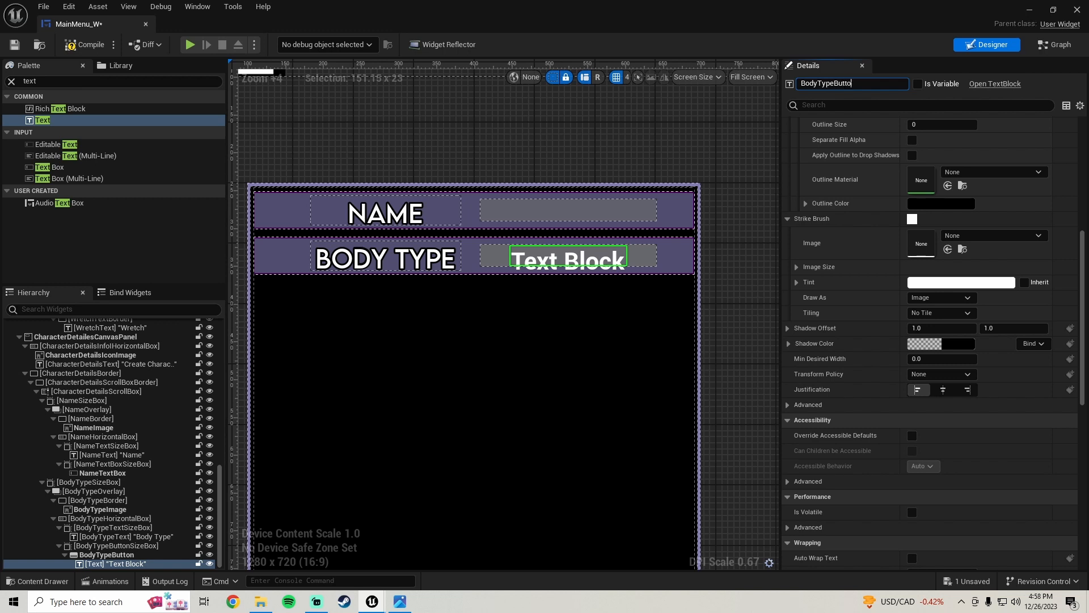
key(Return)
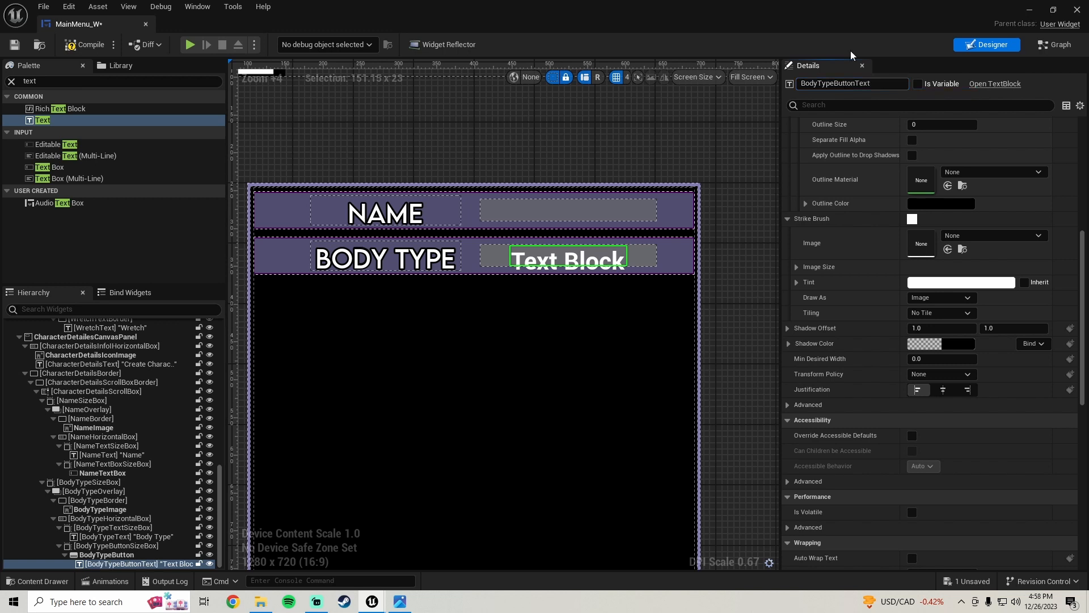
scroll(860, 256, up, 6)
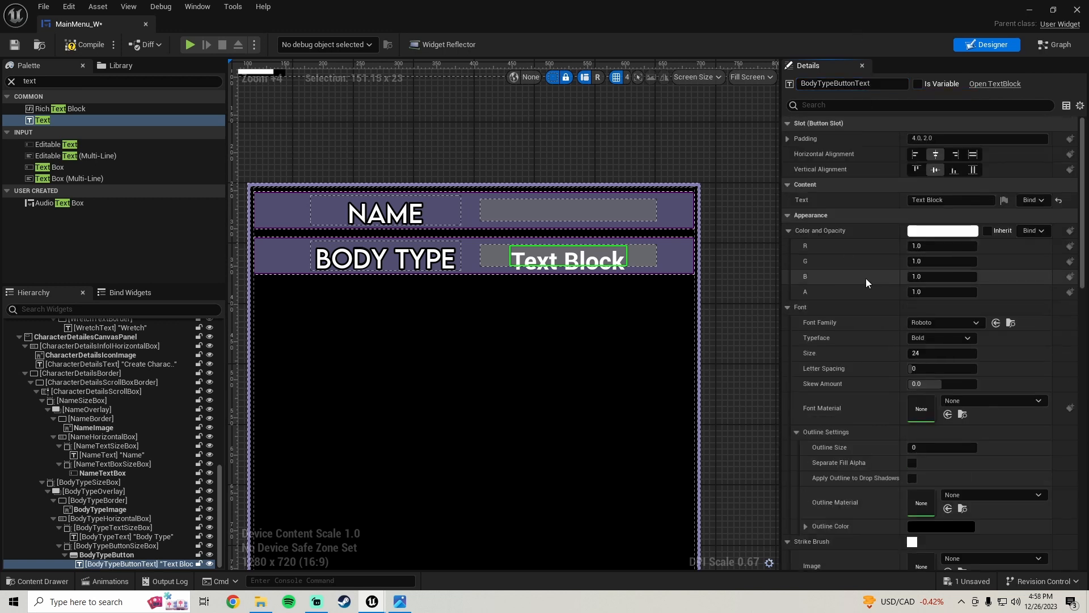
click(942, 199)
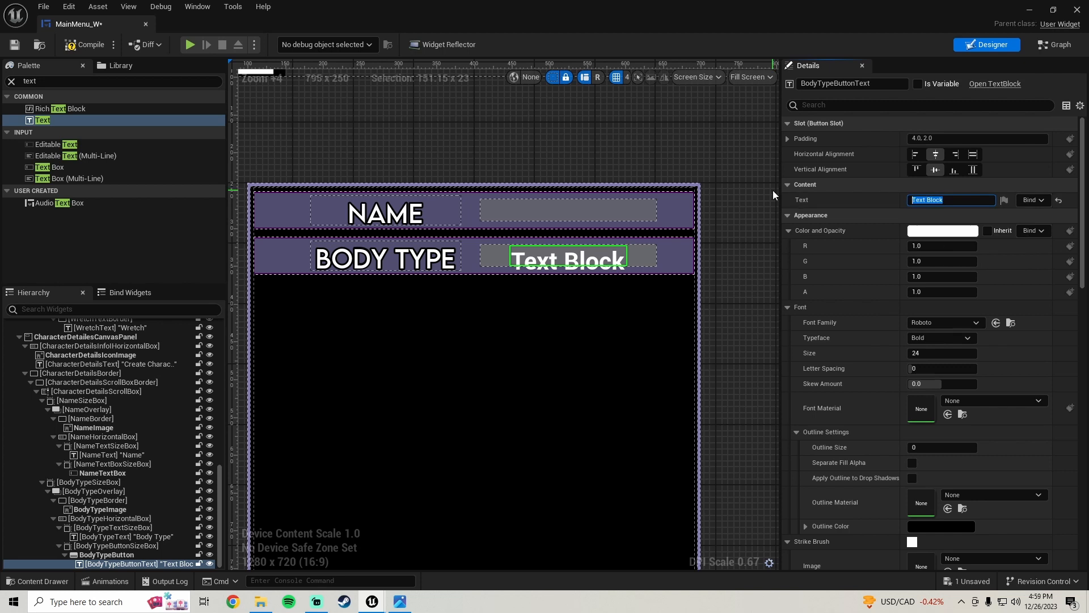
text(Male)
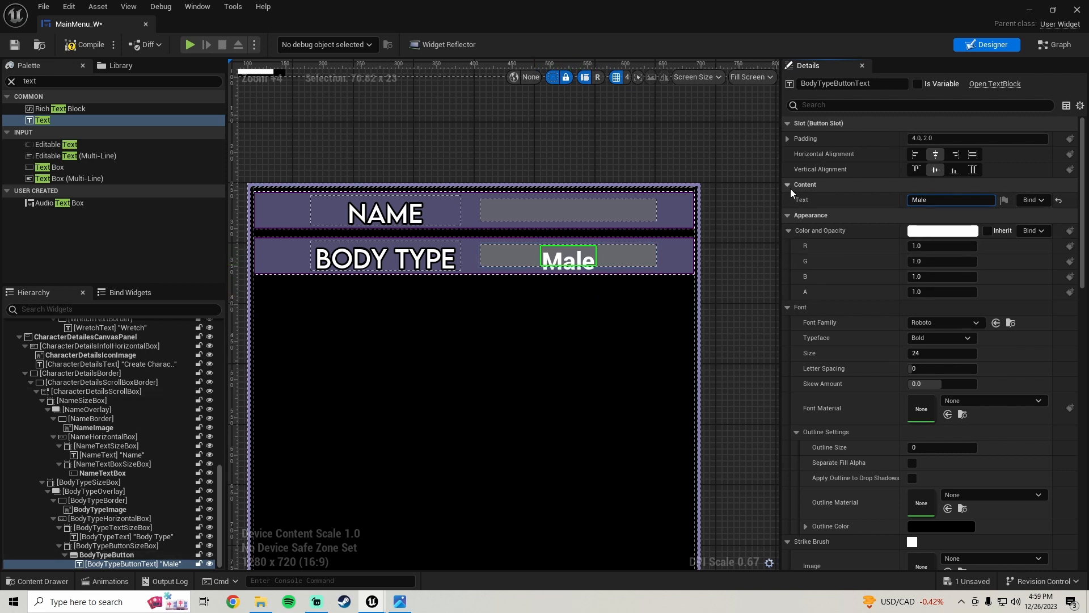
- Set the font size of BodyTypeButtonText to 15
scroll(576, 247, up, 3)
scroll(576, 247, down, 3)
scroll(890, 332, down, 1)
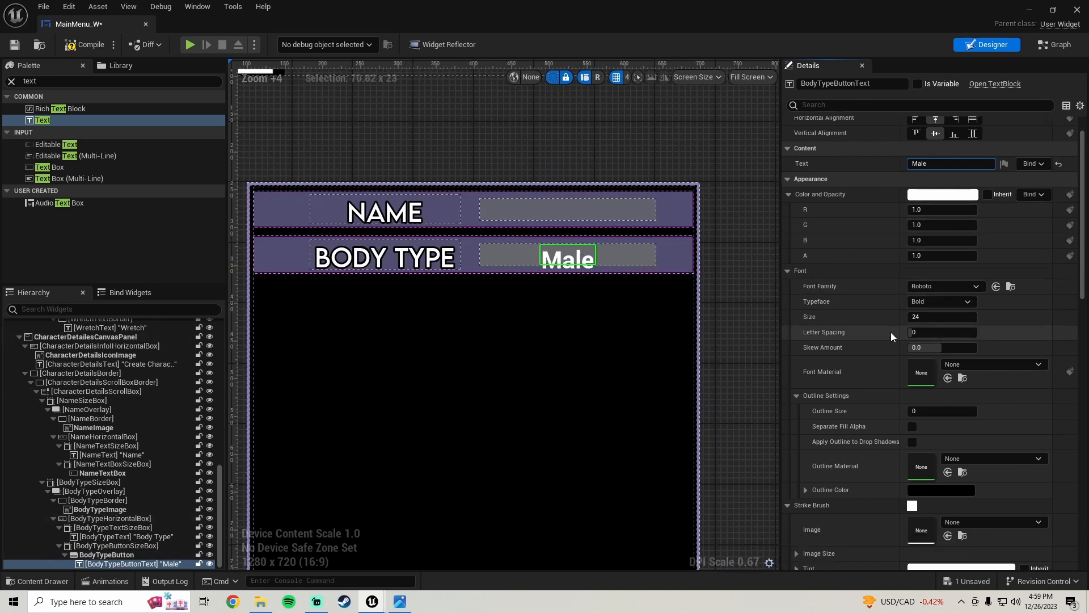
click(941, 317)
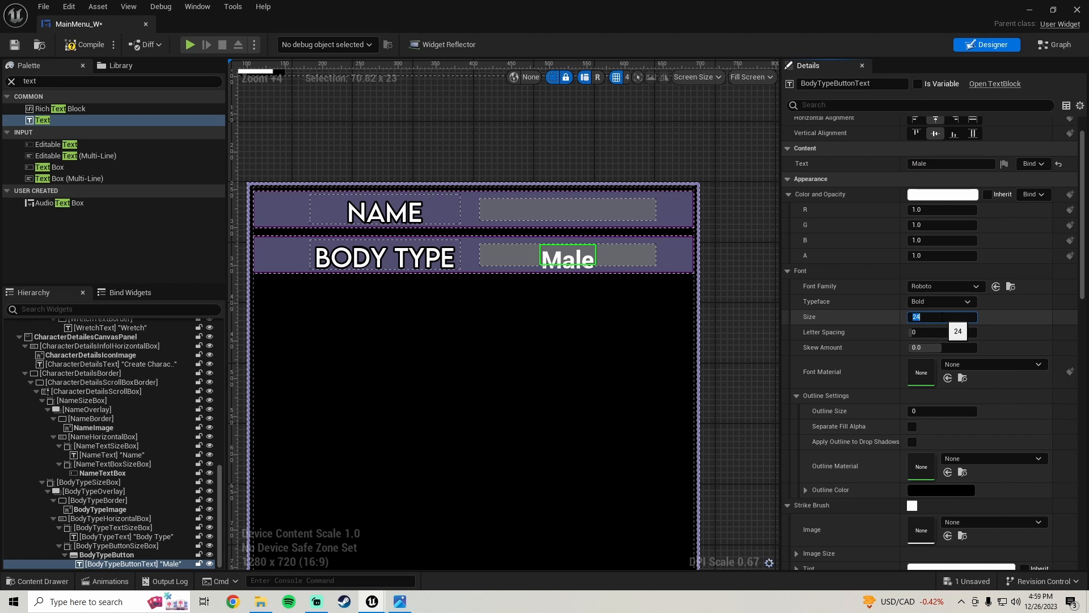
text(12)
key(Return)
text(15)
key(Return)
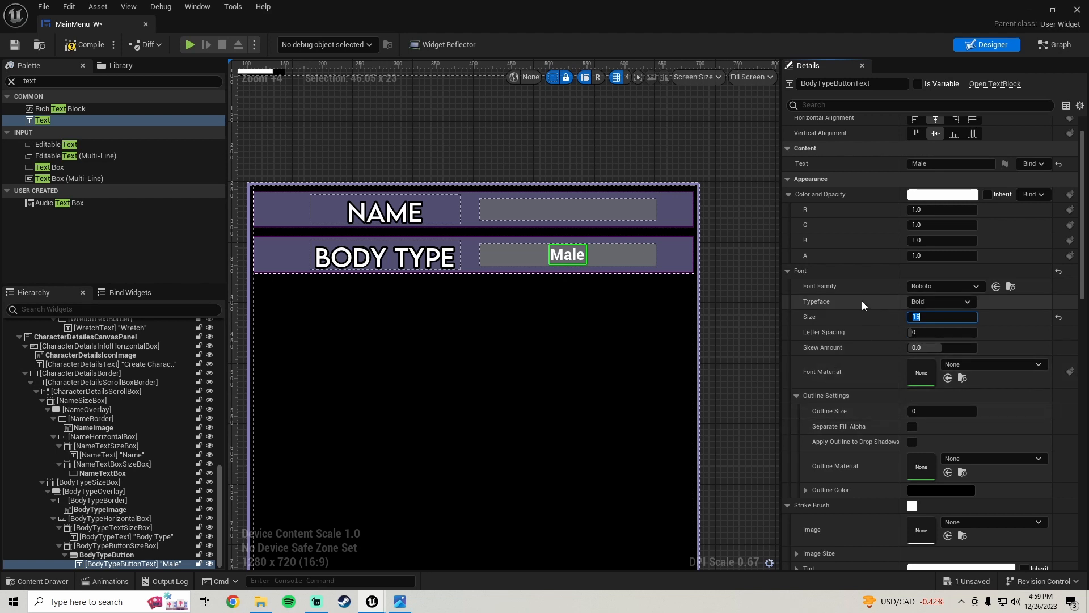
- Change the font family of BodyTypeButtonText to LEMONMILK-Regular_Font
click(930, 288)
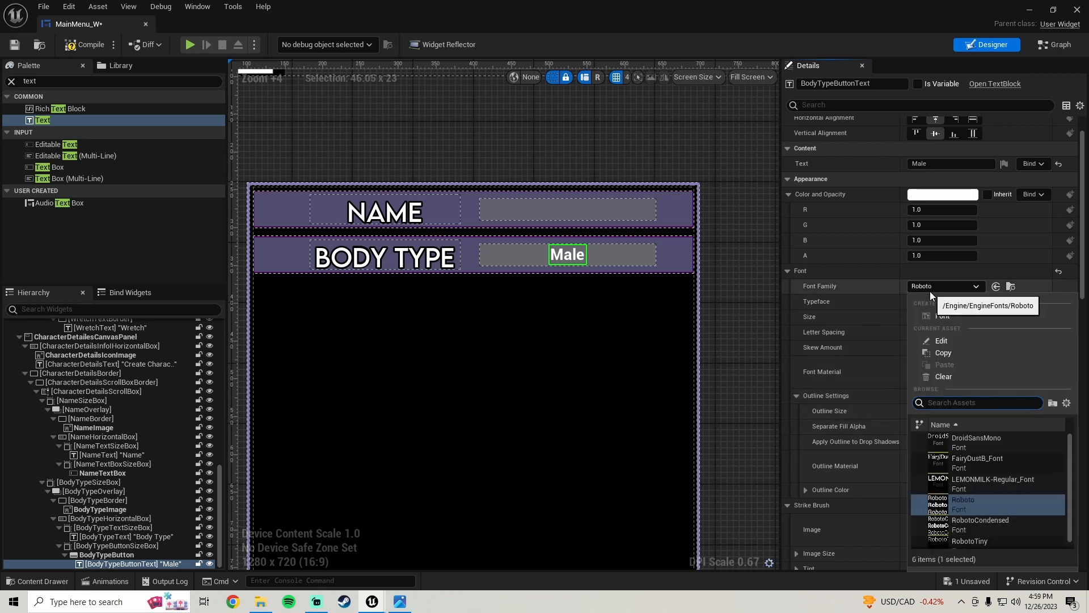
click(992, 484)
scroll(556, 271, up, 1)
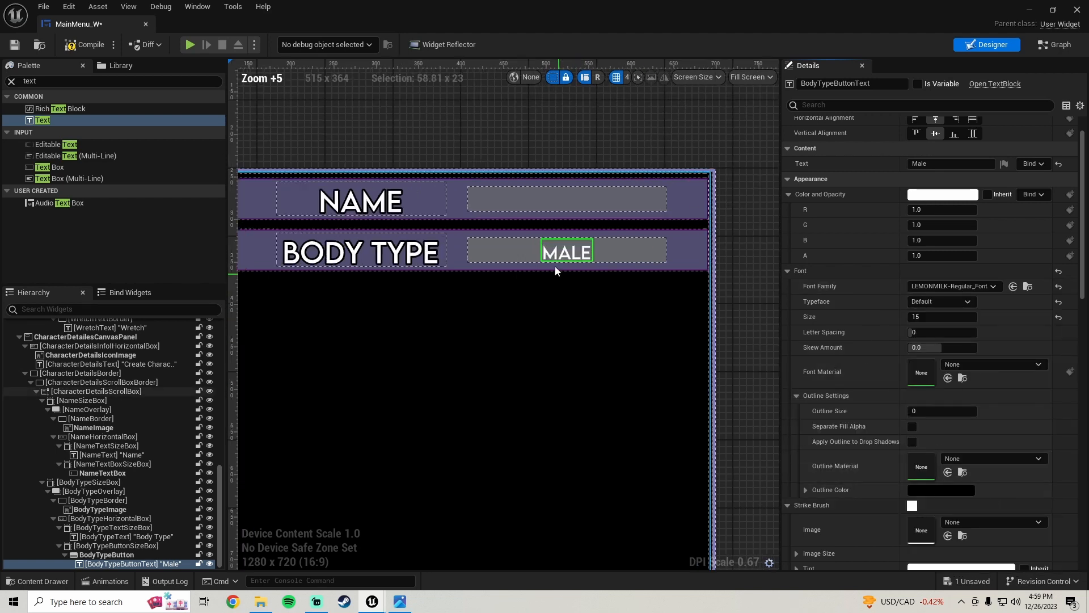
- Give the "Male" button text a font outline size of 2
scroll(555, 265, up, 2)
scroll(854, 306, down, 2)
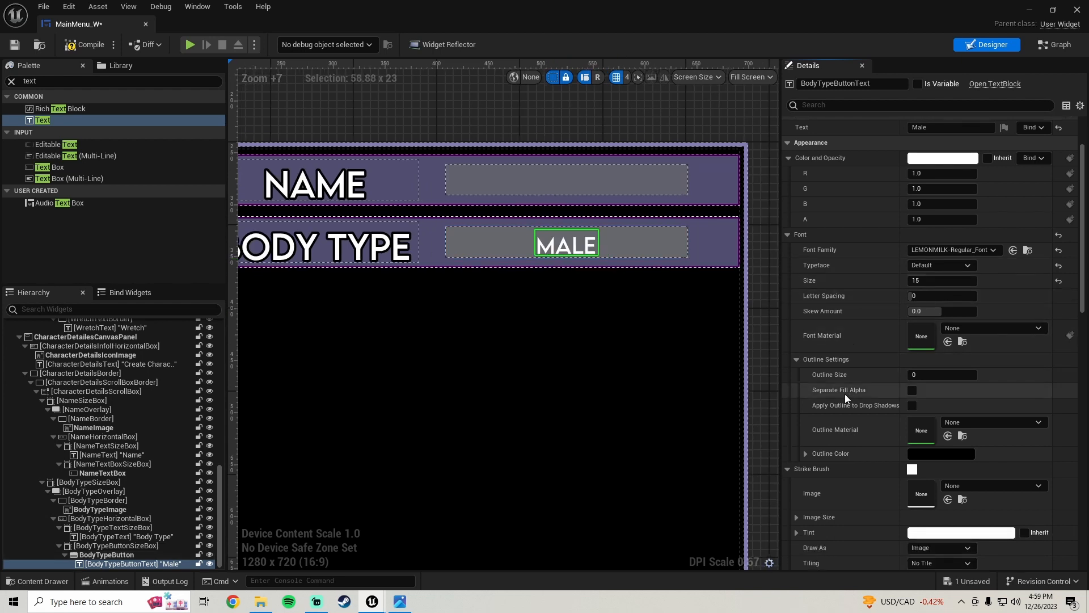
click(955, 376)
text(2)
key(Return)
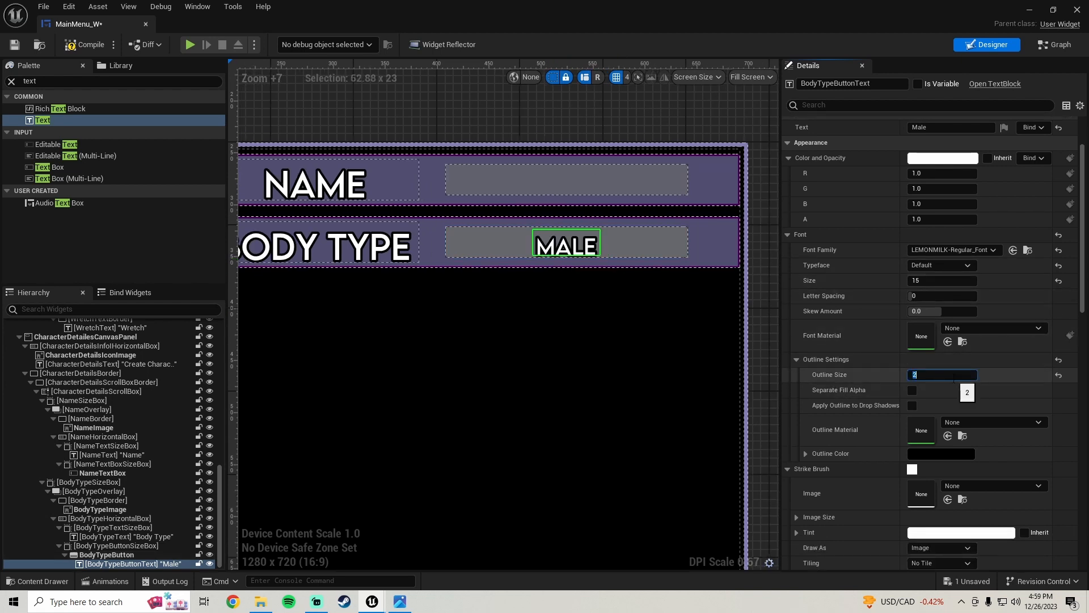
scroll(618, 264, up, 3)
scroll(747, 241, down, 1)
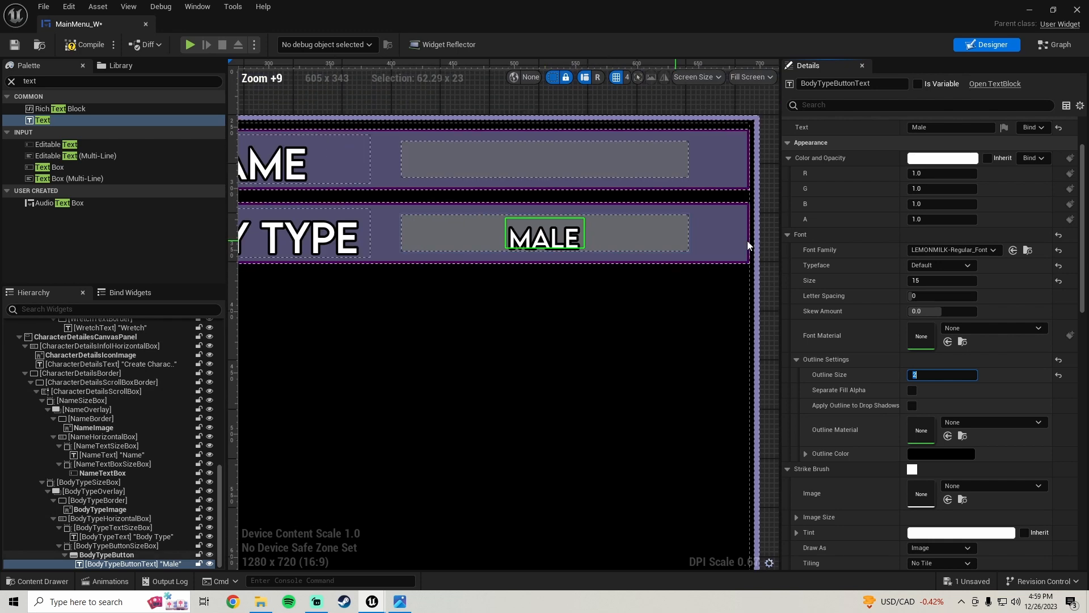
- Set the bottom padding of BodyTypeButtonText to 5 to shift the label up inside the button
scroll(850, 317, up, 4)
click(787, 139)
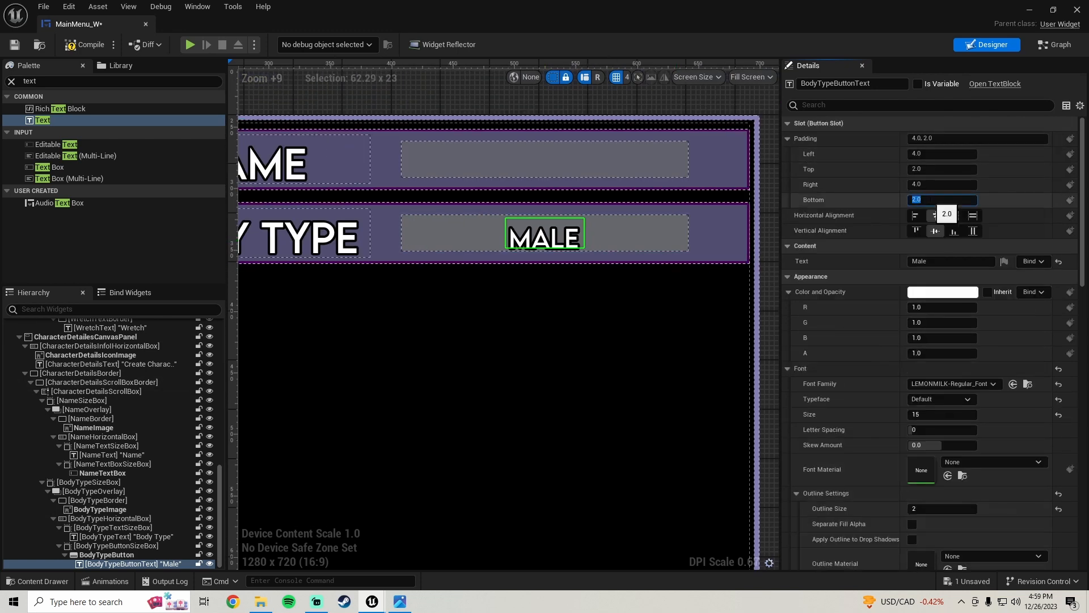
text(4)
key(Return)
text(5)
key(Return)
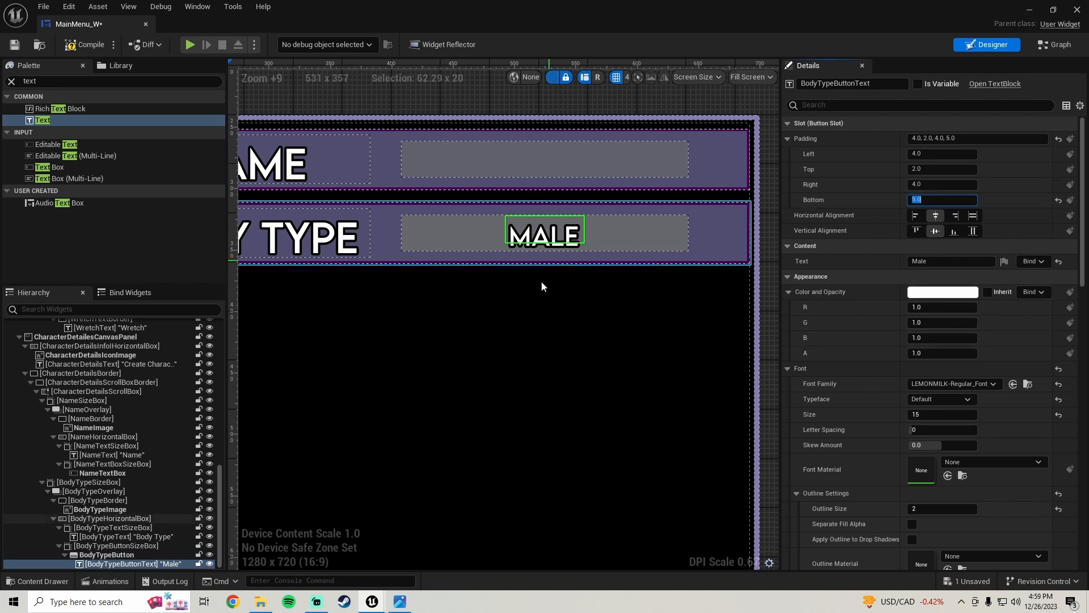
- Check the Male label within the Body Type row and save the MainMenu_W widget
scroll(545, 287, down, 2)
click(748, 295)
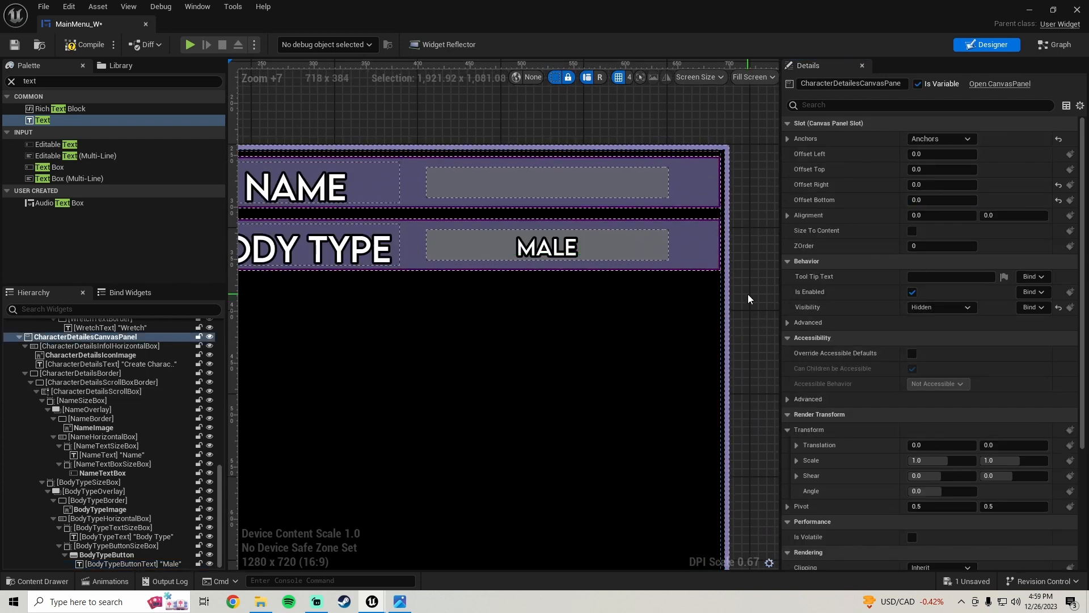
click(547, 247)
scroll(736, 322, down, 4)
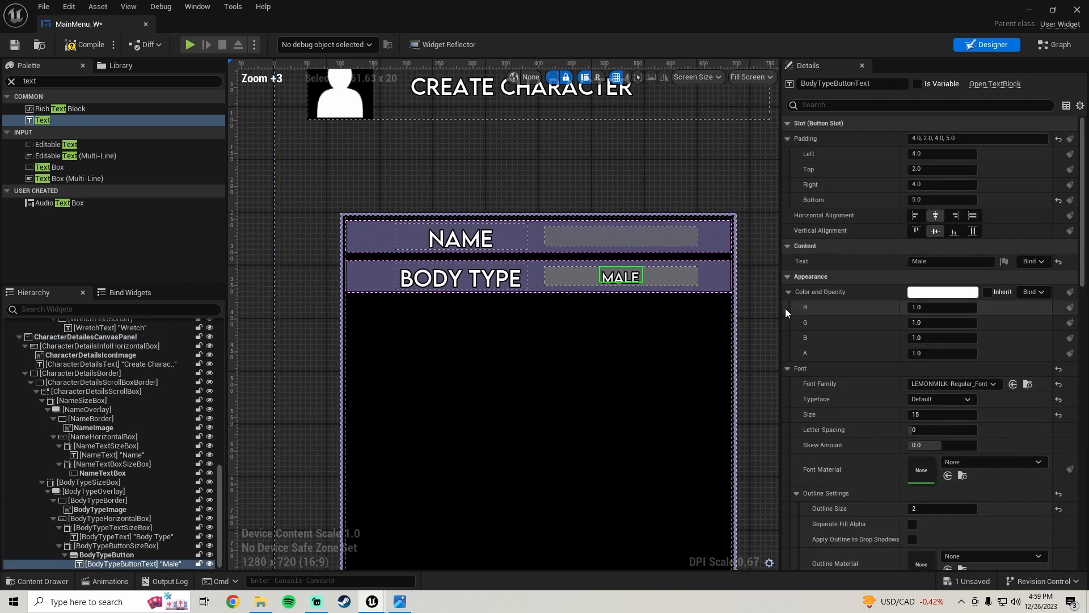
right_click(707, 298)
right_drag(733, 249, 648, 217)
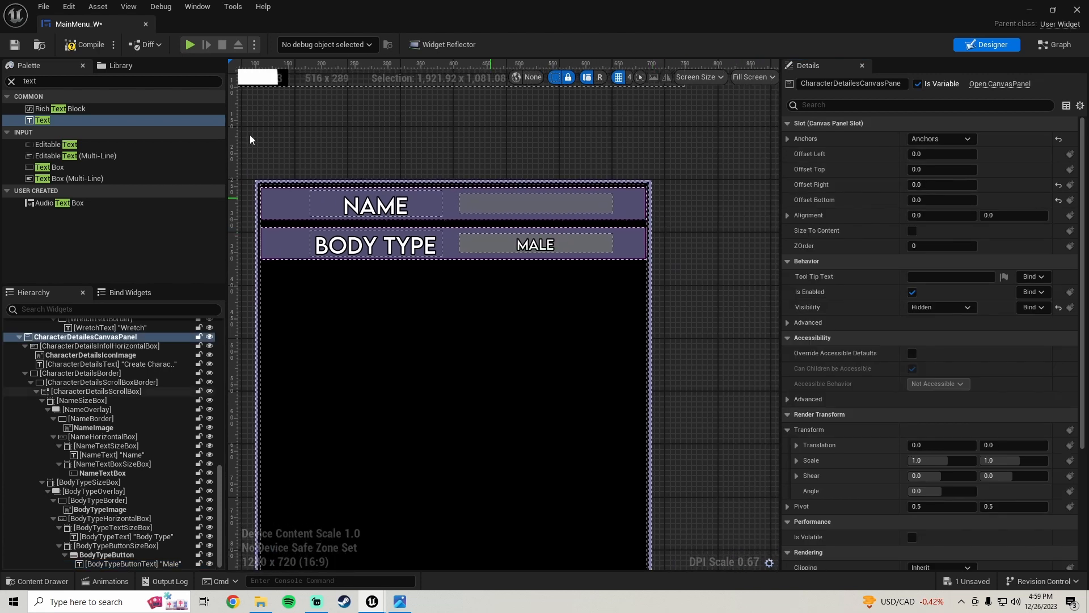
click(18, 49)
- Open the reference image Screenshot 2023-12-16 125201.jpg to examine its Create Character layout
scroll(475, 325, down, 1)
scroll(462, 322, up, 1)
right_drag(443, 315, 443, 248)
click(400, 601)
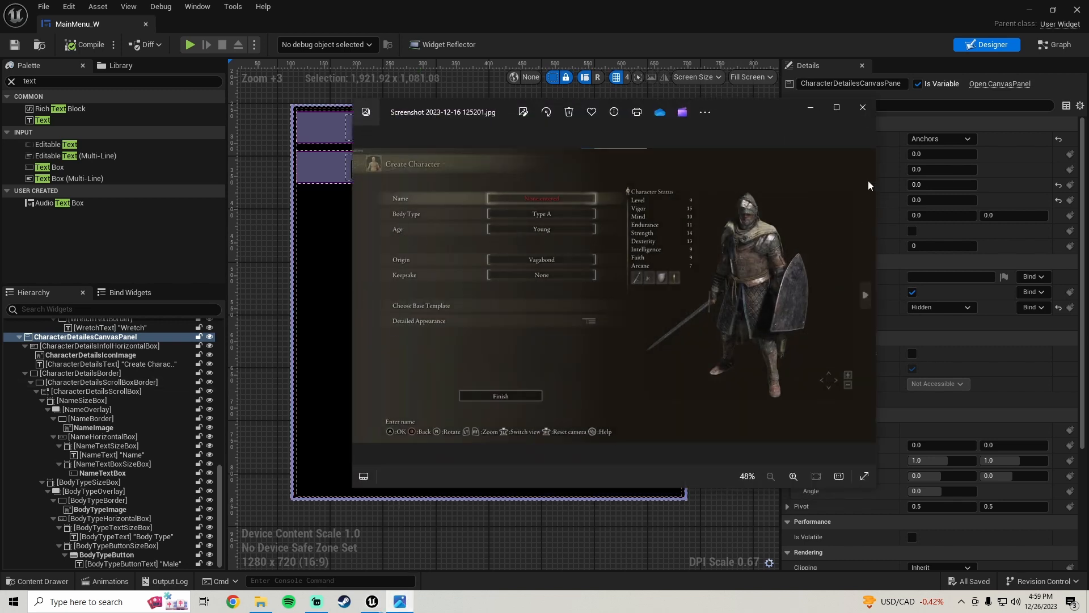
- Duplicate the BodyTypeSizeBox row in the widget hierarchy and rename the copy AgeSizeBox
click(810, 107)
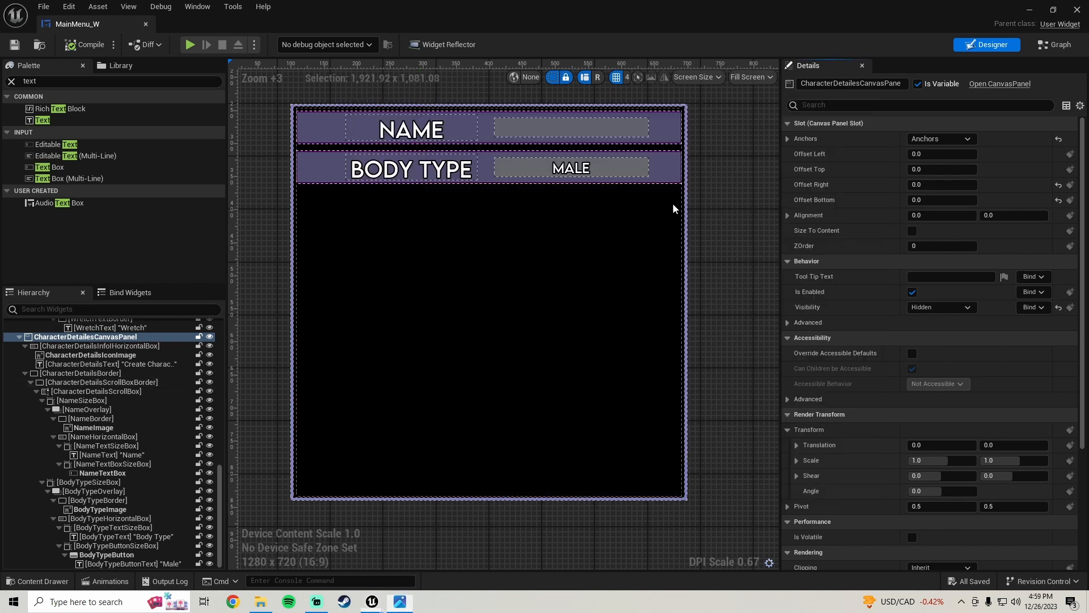
click(92, 483)
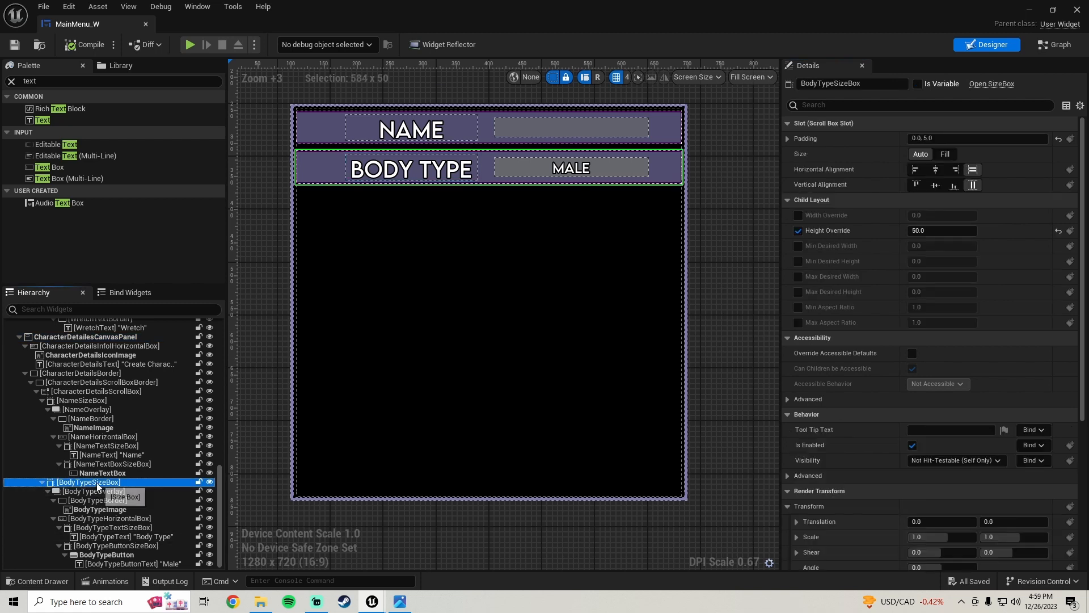
right_click(102, 484)
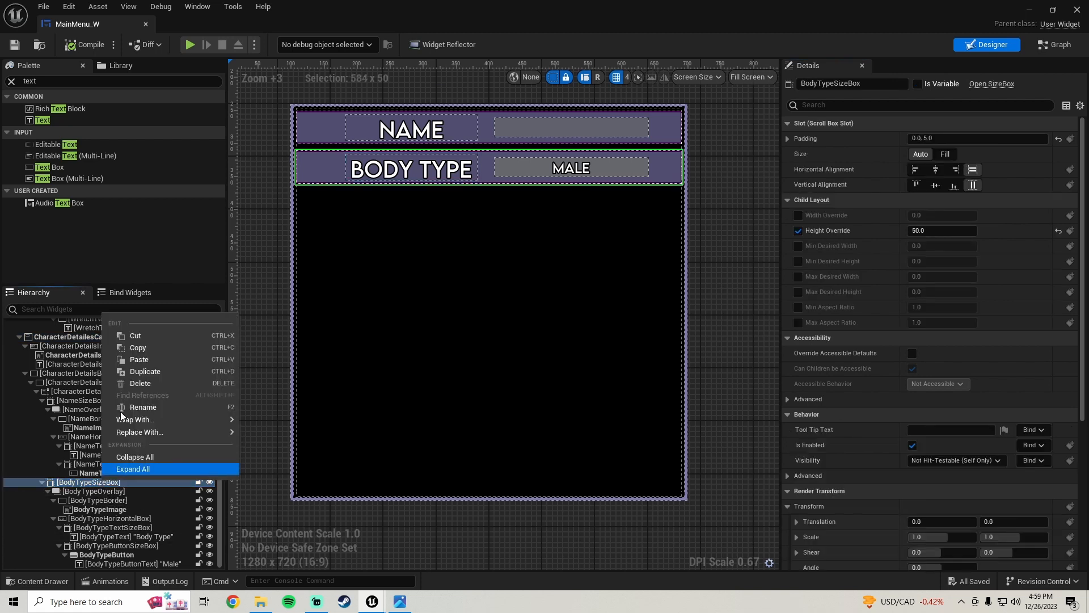
click(169, 374)
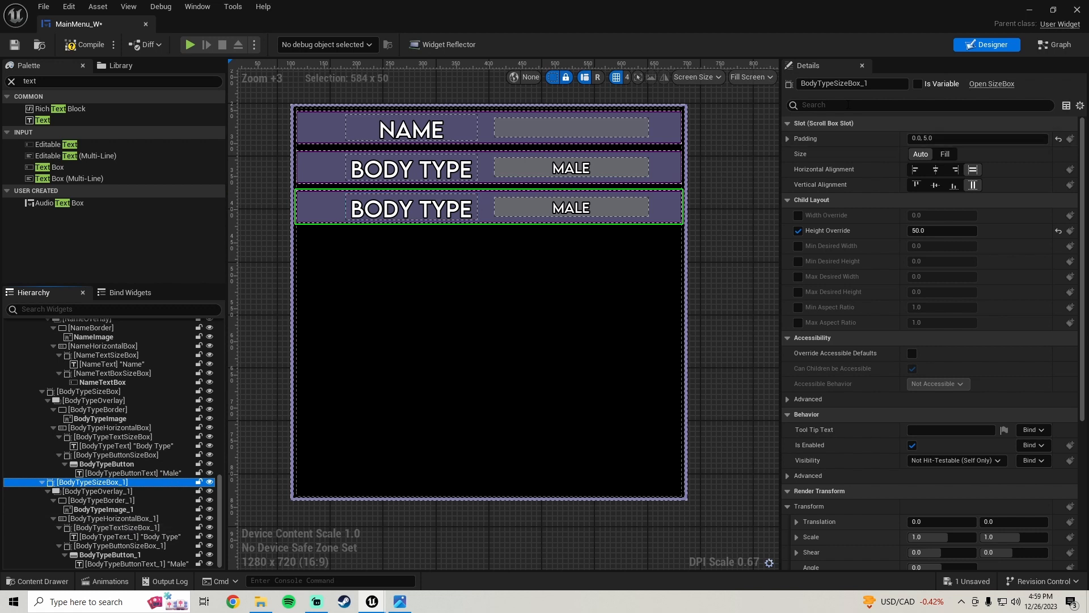
click(885, 83)
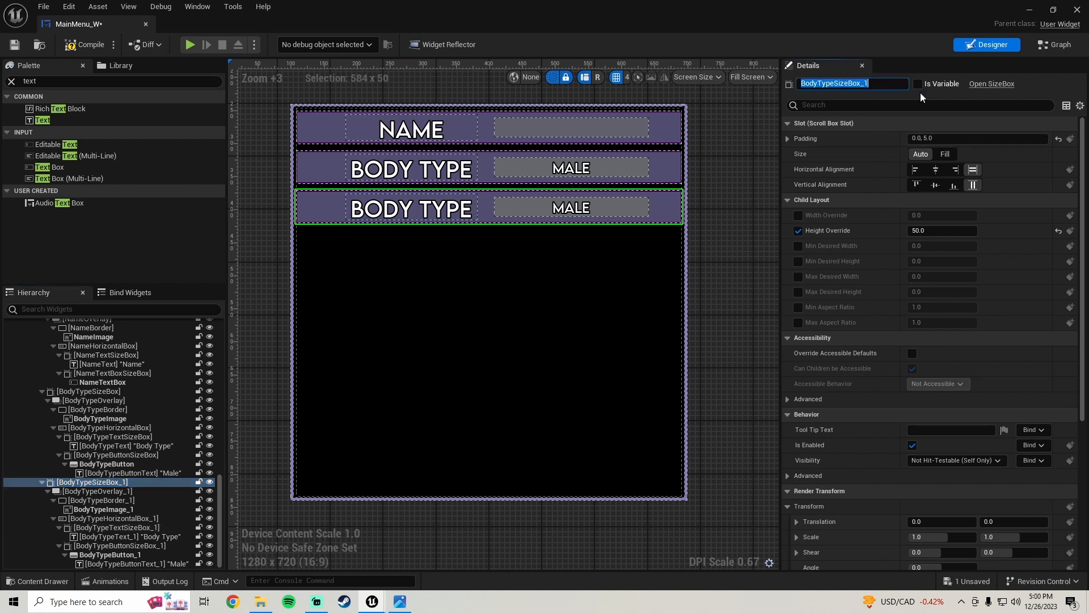
text(AgeSize)
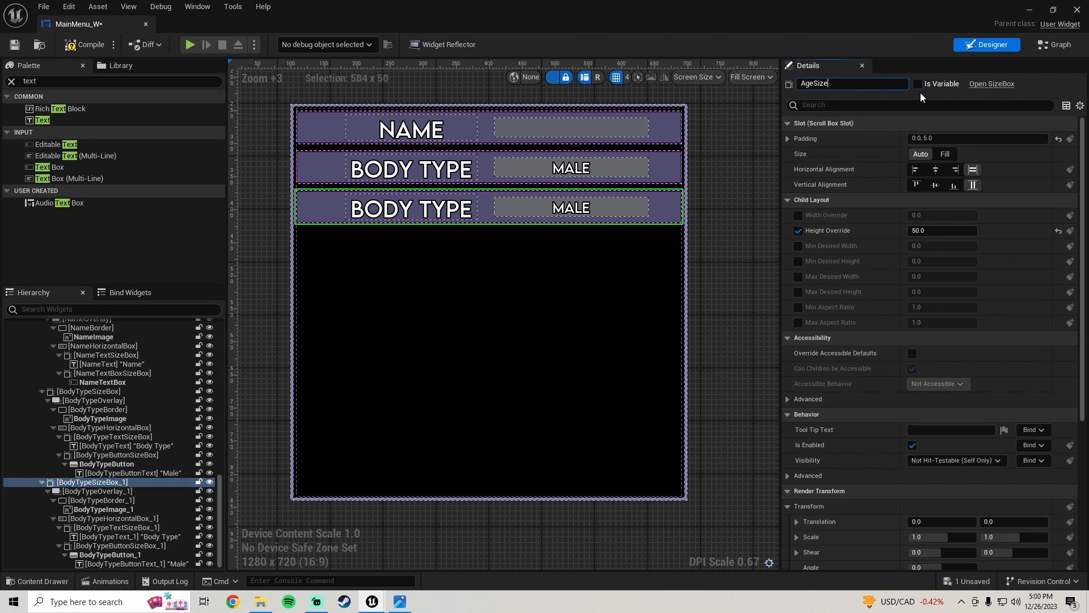
text(Box)
key(Return)
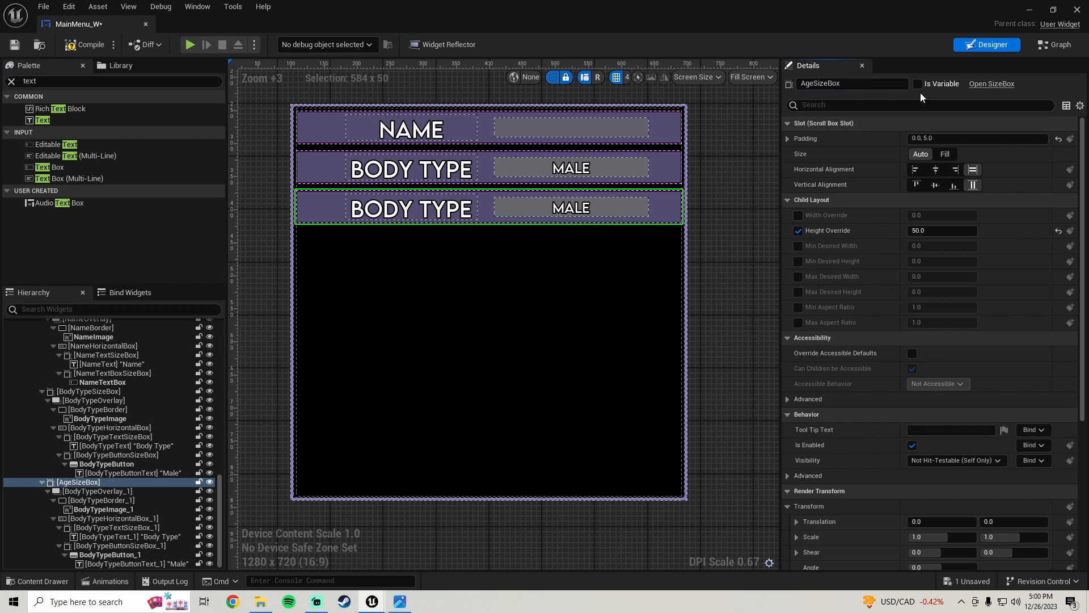
- Rename the overlay and border inside AgeSizeBox as AgeOverlay and AgeBorder
click(93, 491)
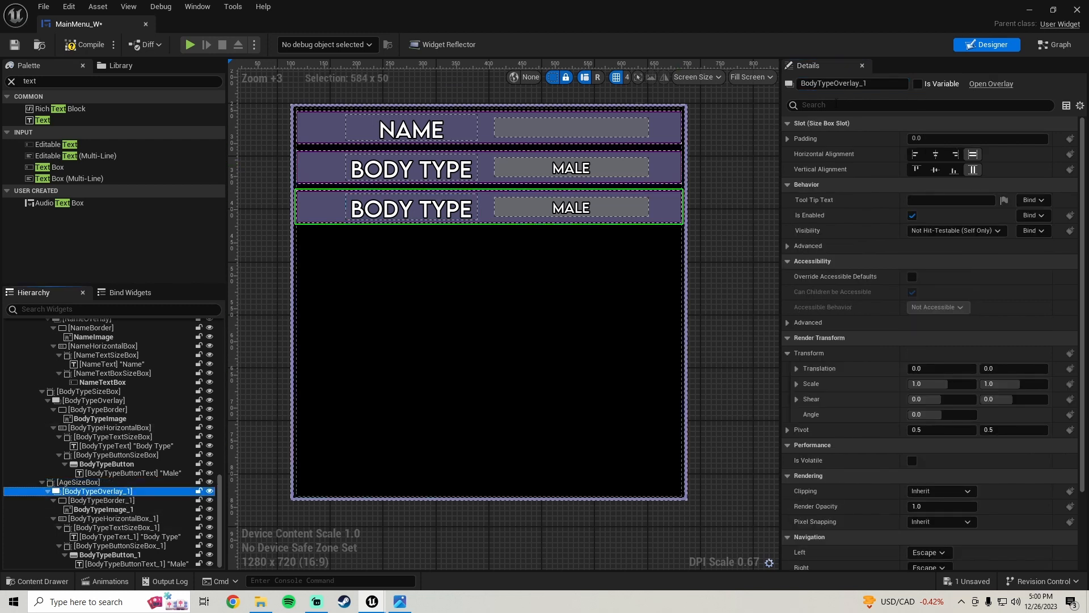
click(836, 84)
text(AgeOverlay)
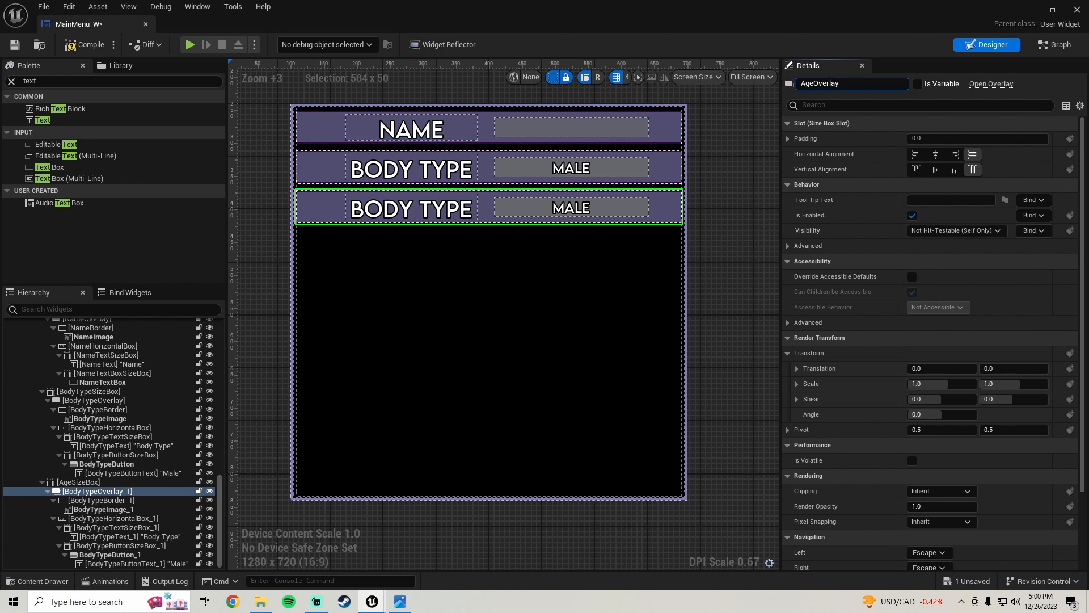
click(109, 500)
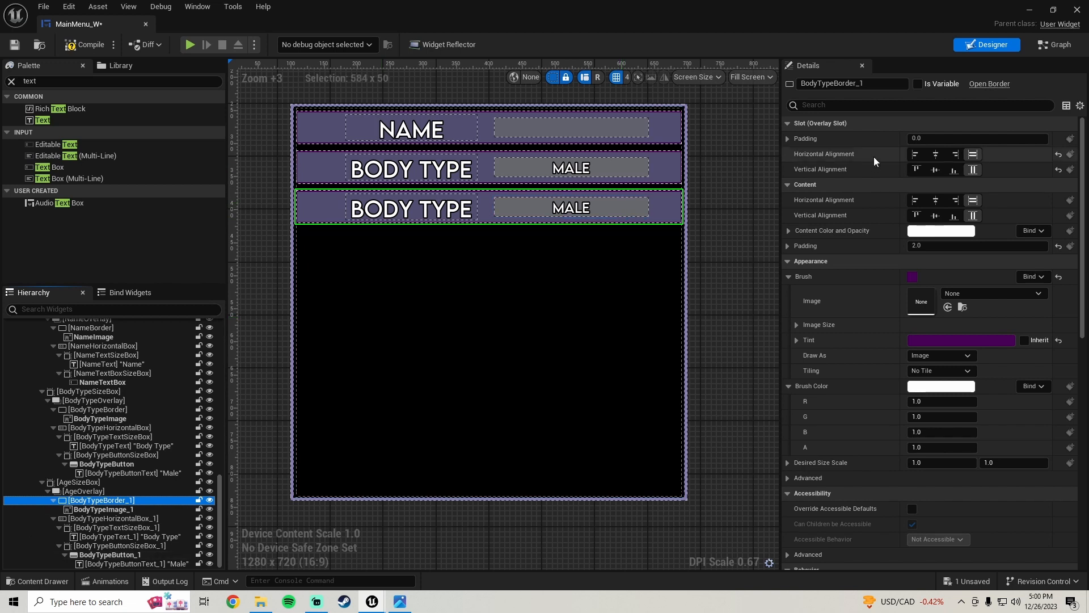
click(834, 83)
text(AgeBorder)
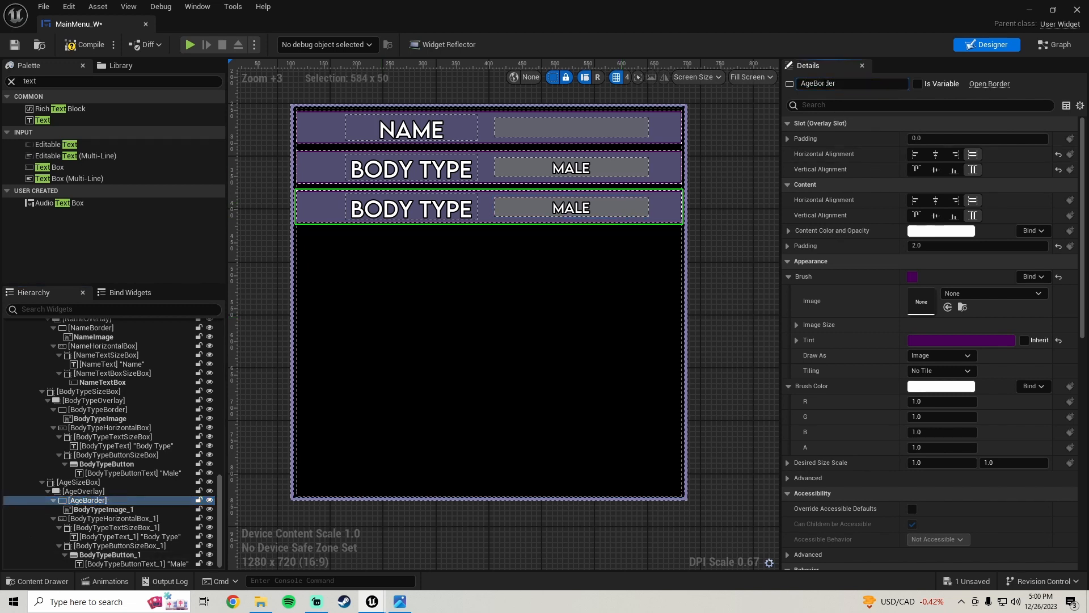
- Rename the duplicated row's image as AgeImage and its horizontal box as AgeHorizontalBox
click(102, 509)
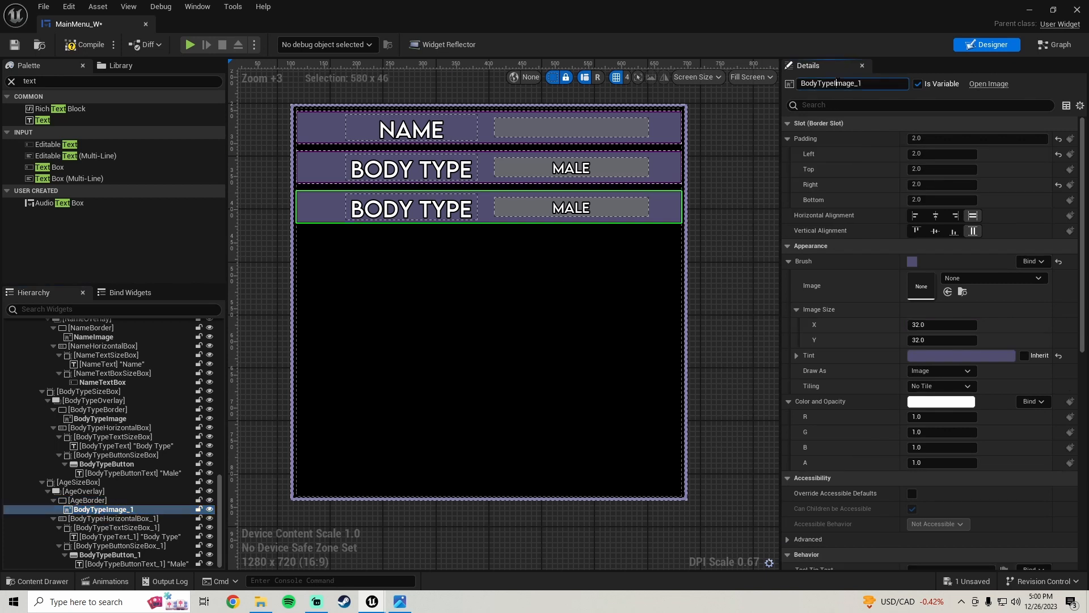
text(AgeImage)
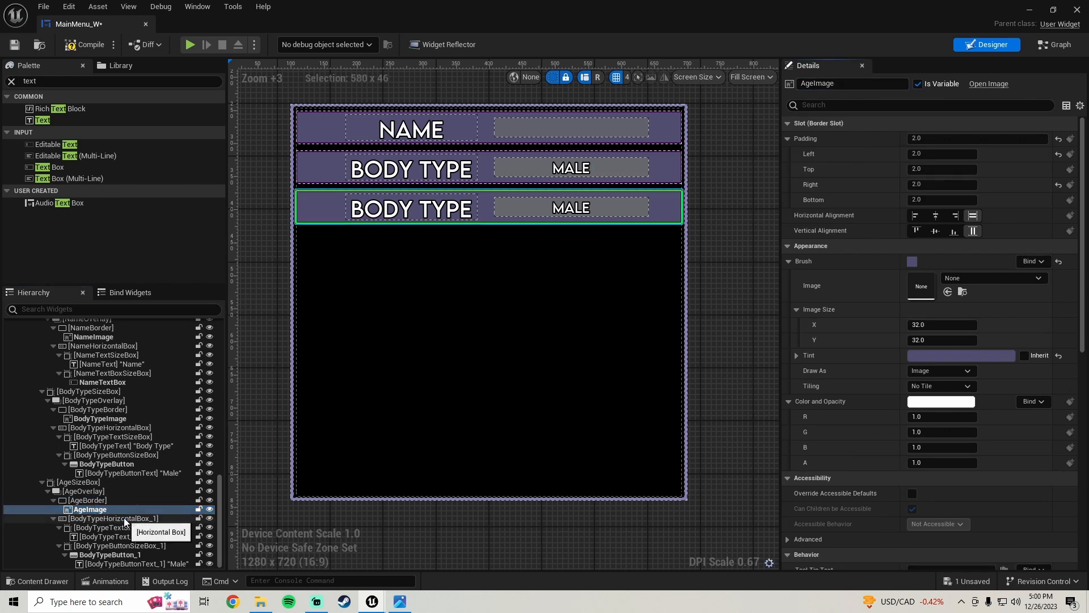
click(159, 518)
click(861, 83)
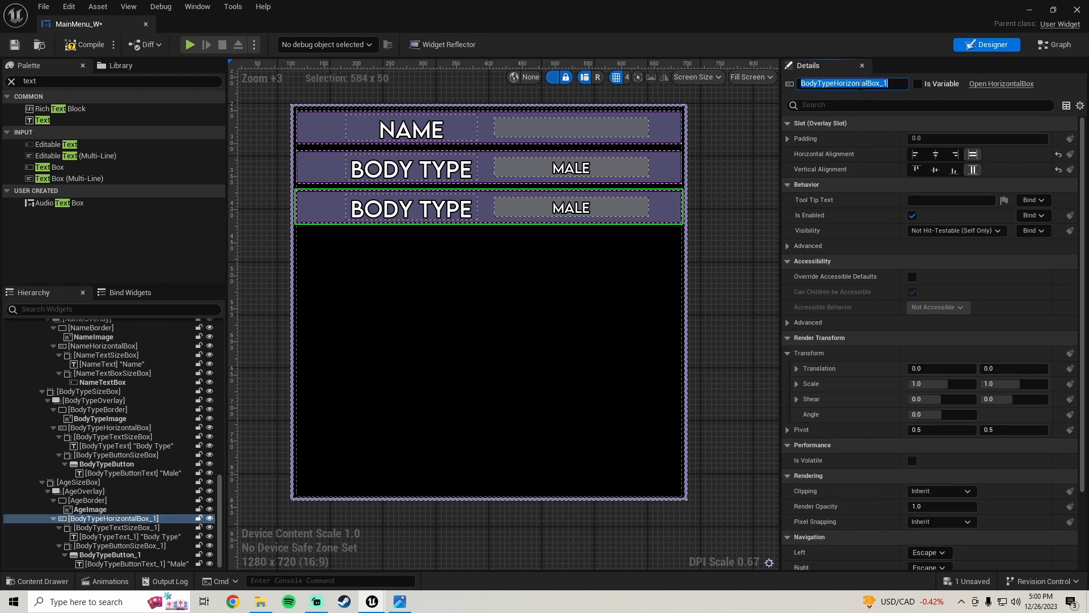
text(AgeHorizo)
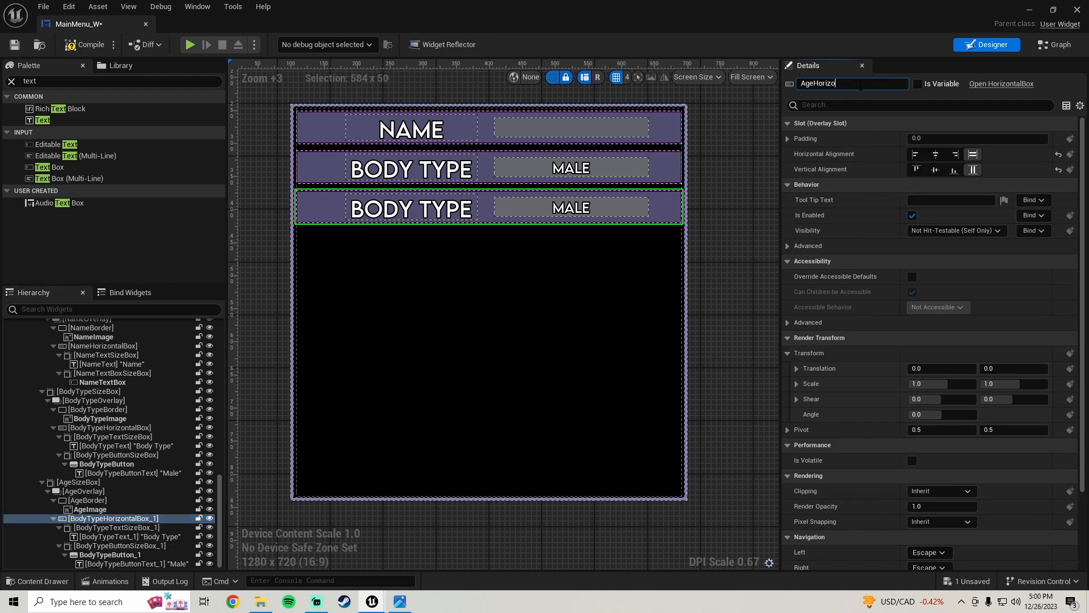
text(ntalBox)
key(Return)
- Rename the size box around the duplicated row's label as AgeTextSizeBox
click(117, 528)
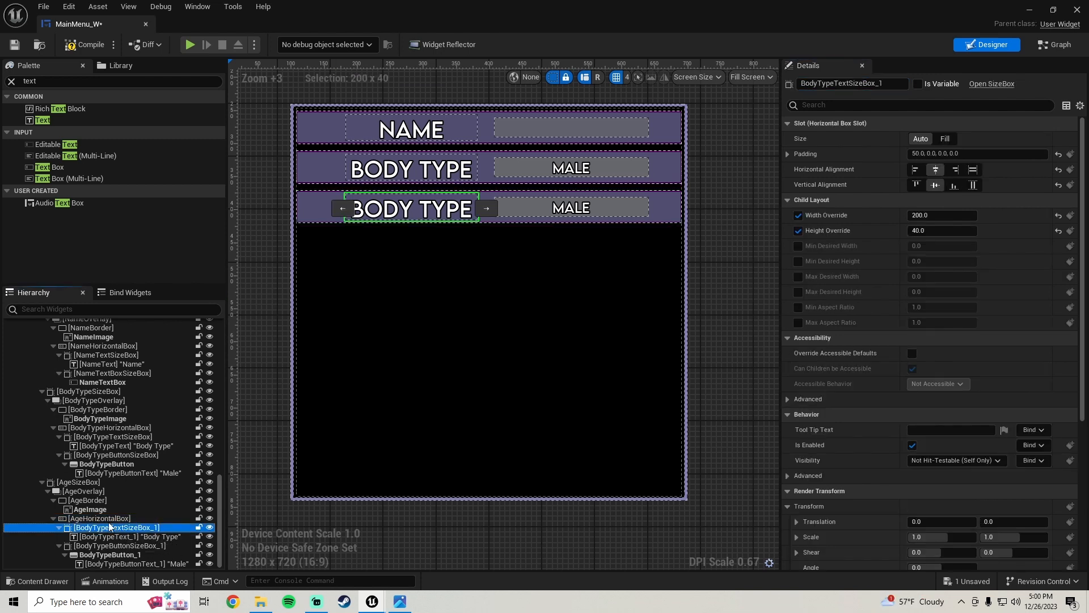
click(855, 84)
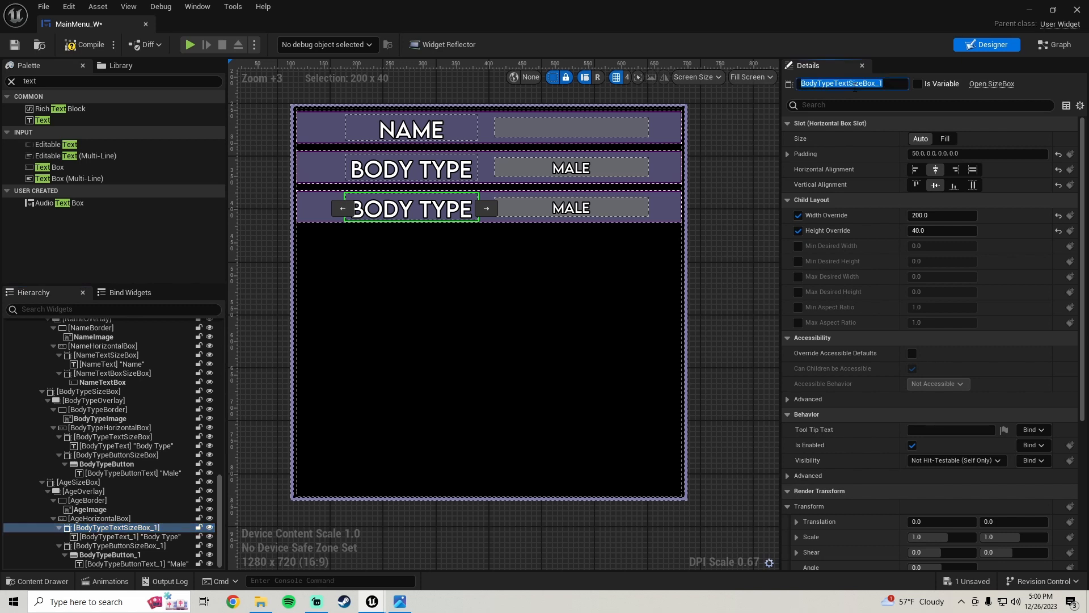
text(AgeTextSiz)
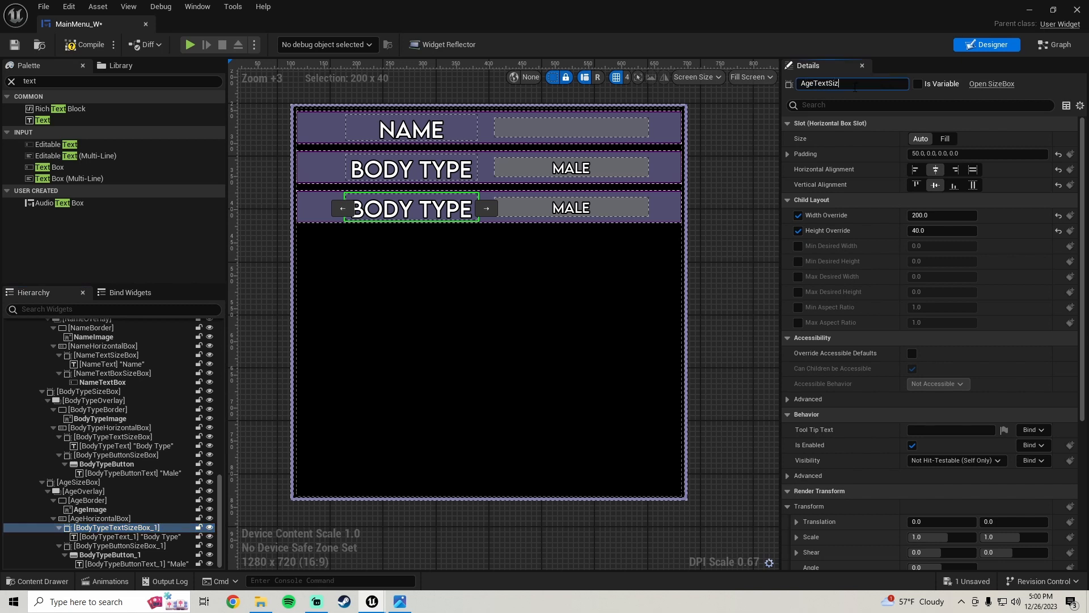
text(eBox)
key(Return)
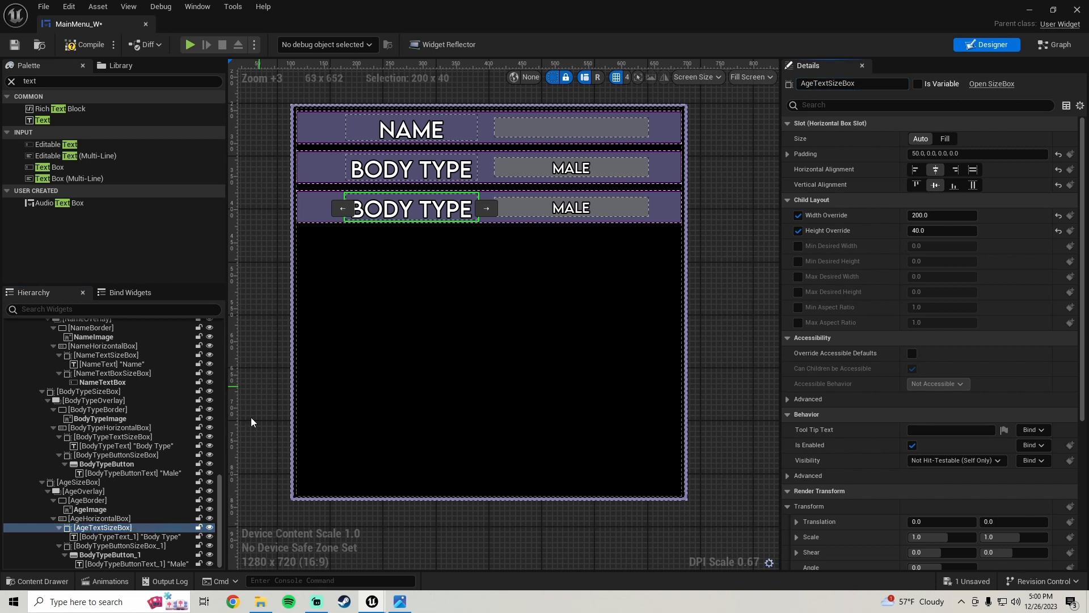
- Rename the text block inside AgeTextSizeBox as AgeText and set its text to "Age"
click(144, 536)
click(852, 83)
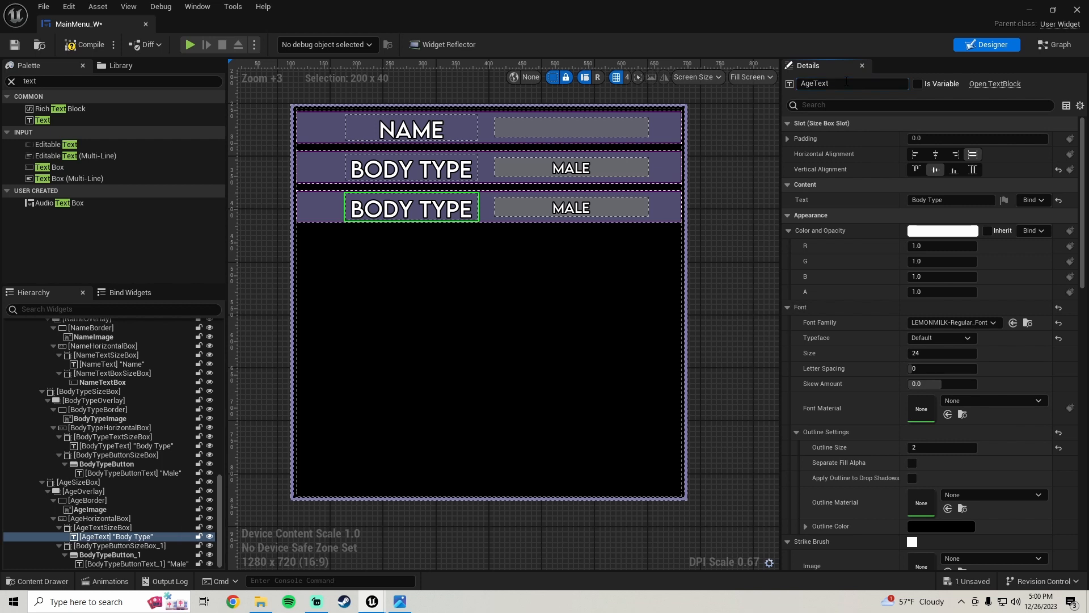
click(958, 201)
text(A)
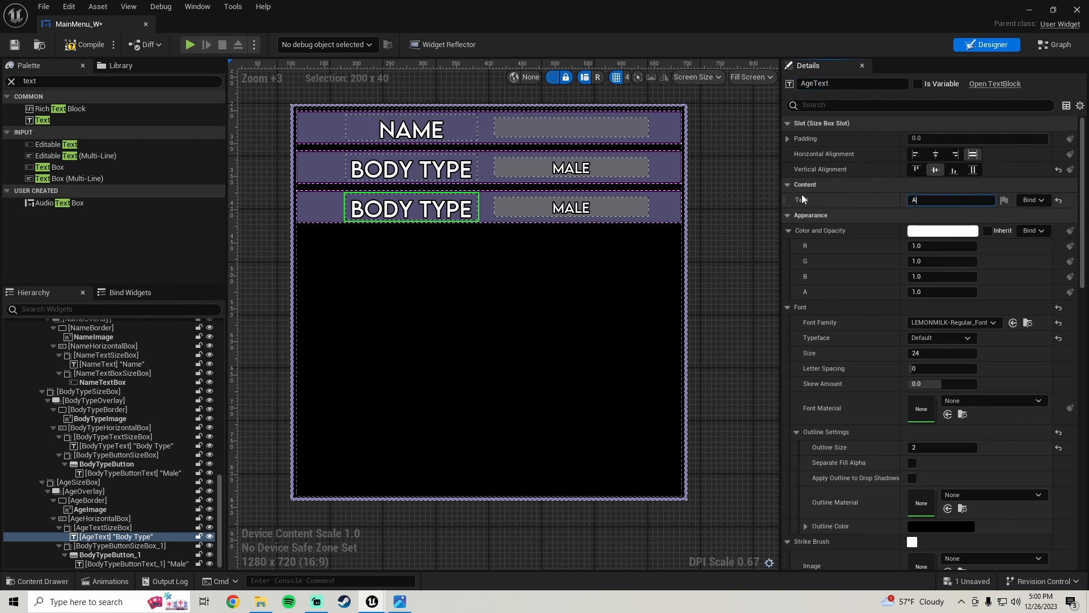
text(ge)
key(Return)
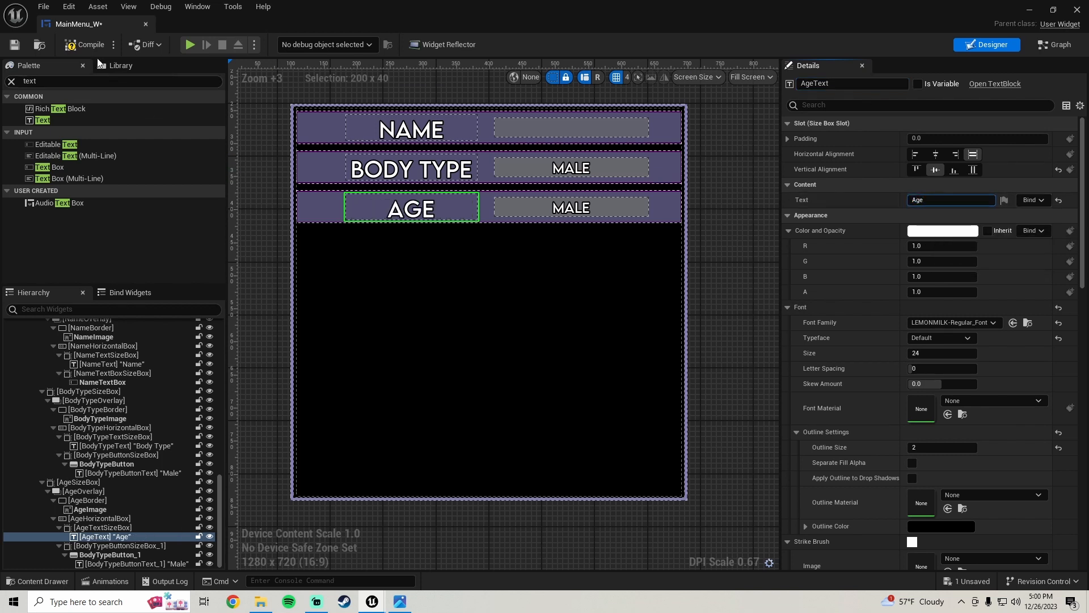
- Rename the Age row's button size box as AgeButtonSizeBox and its button as AgeButton
click(123, 547)
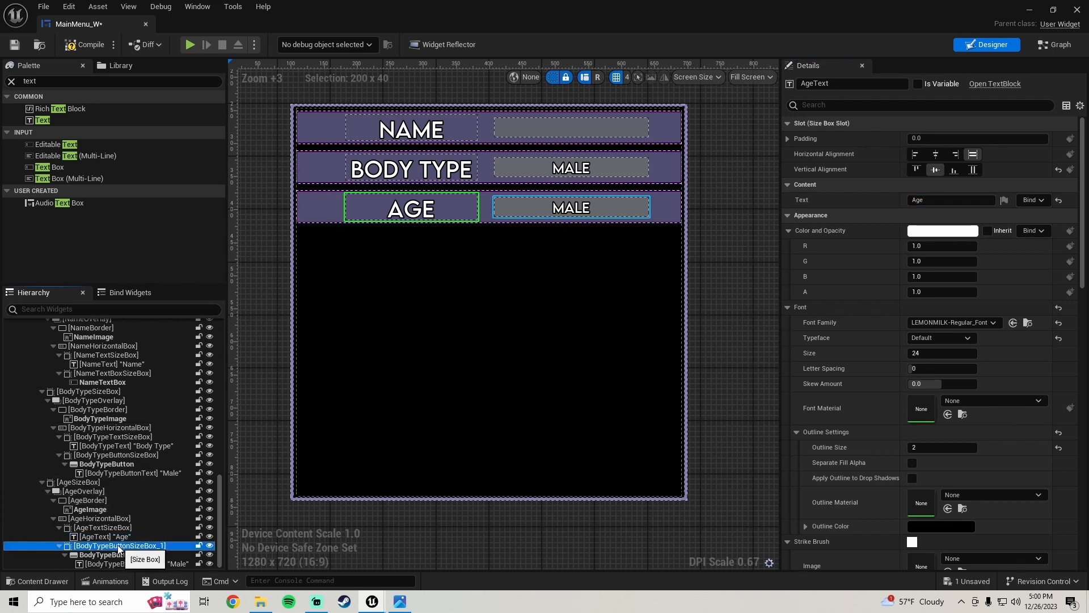
click(855, 83)
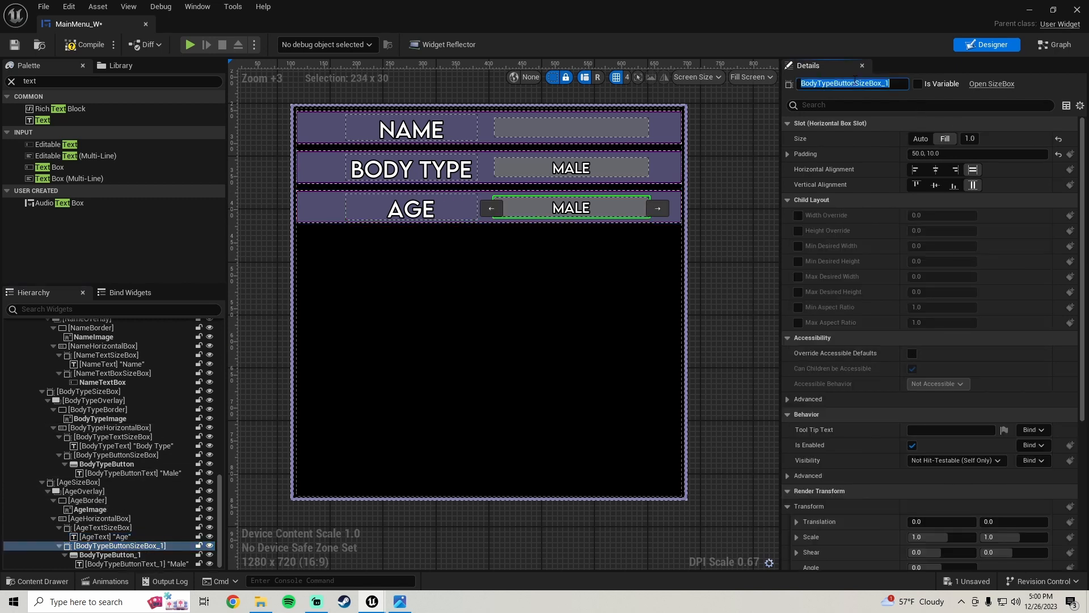
text(Age)
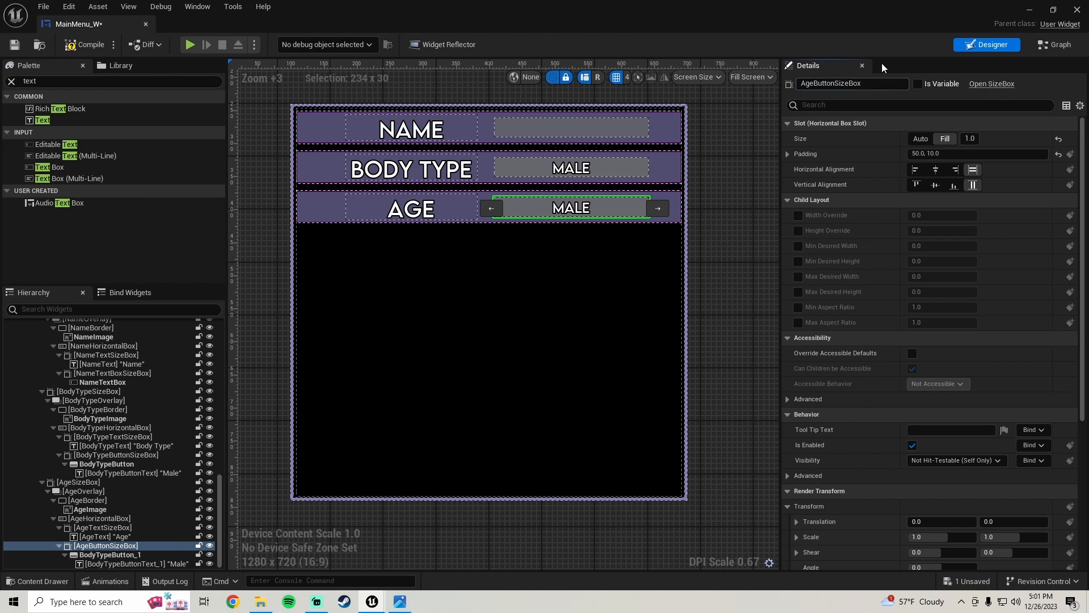
click(127, 555)
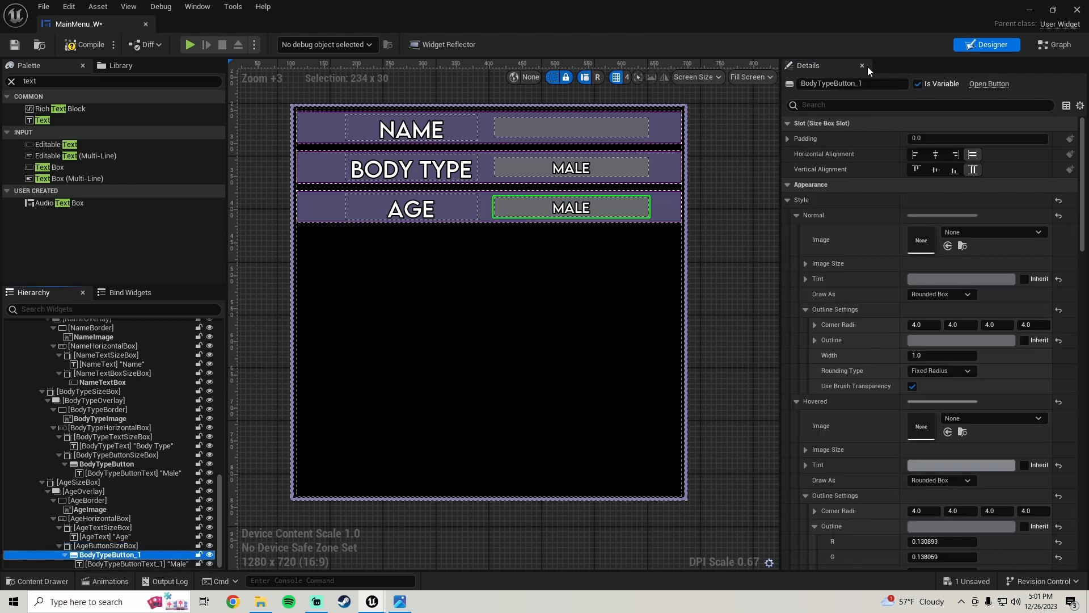
click(851, 84)
text(Age)
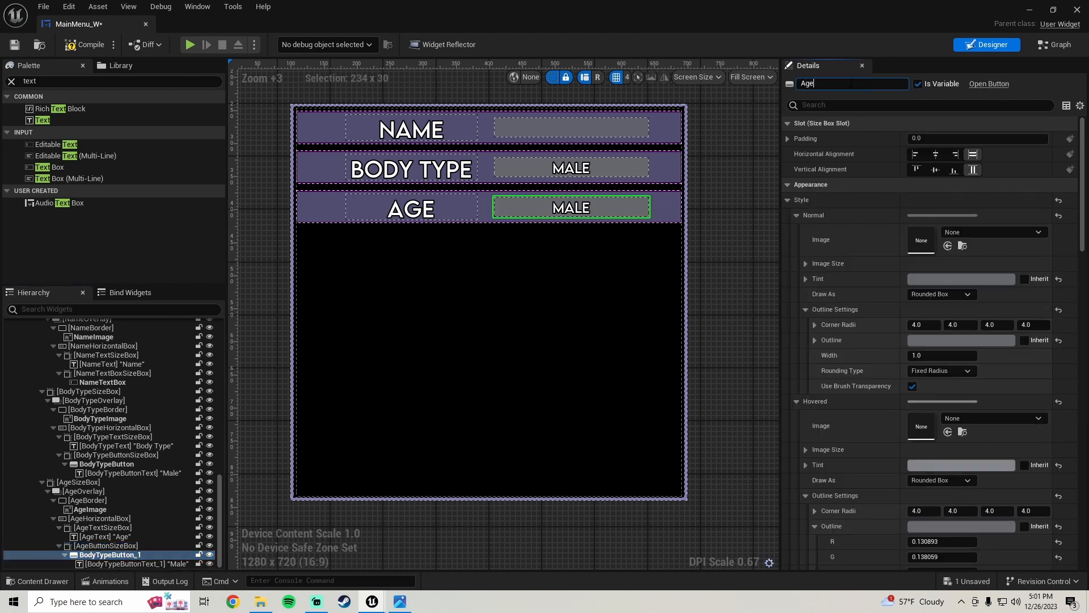
text(Button)
key(Return)
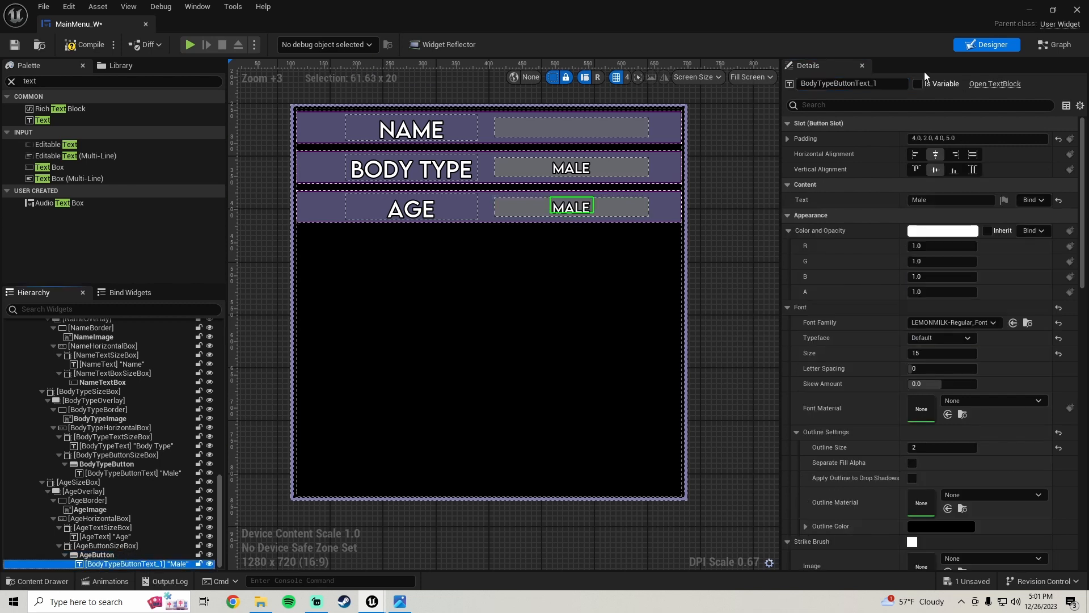
- Rename the text block inside AgeButton as AgeButtonText
click(862, 84)
text(AgeB)
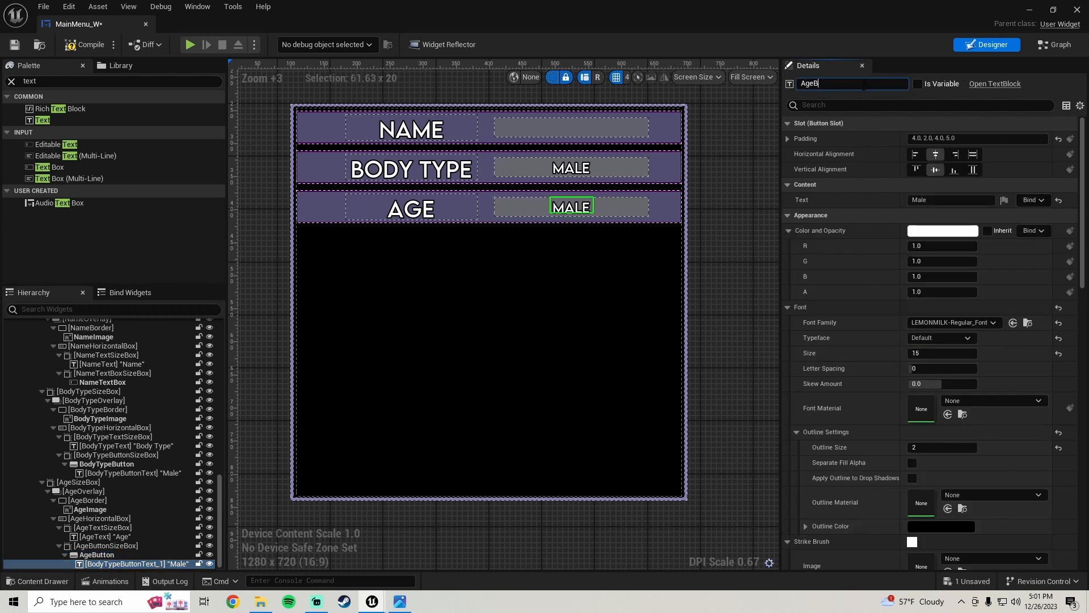
text(uttonText)
key(Return)
- Set the text of AgeButtonText to "Young" and compile and save the MainMenu_W widget
click(931, 200)
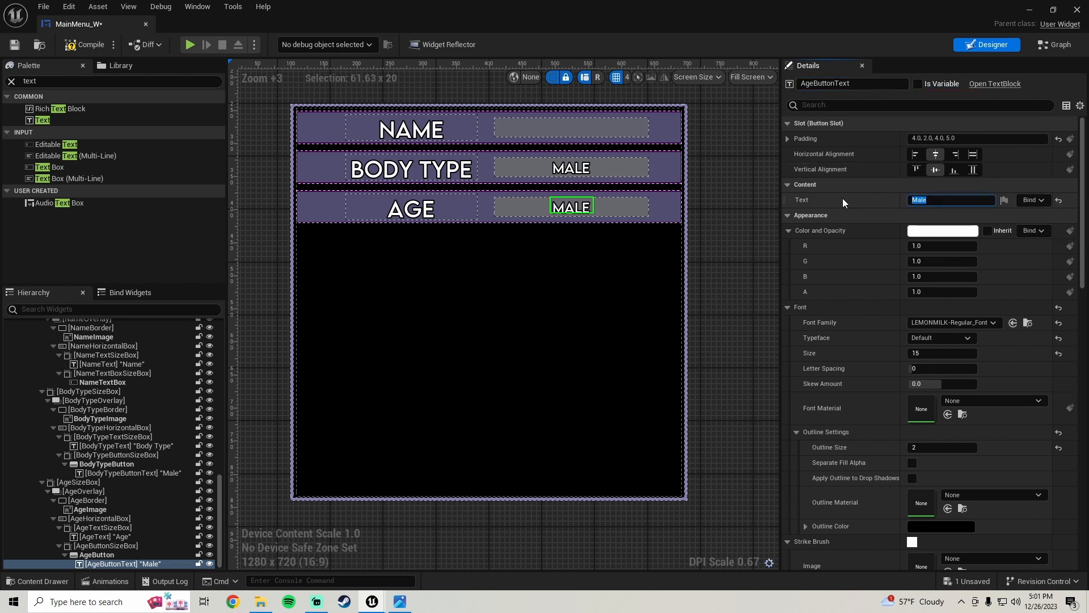
text(Young)
key(Return)
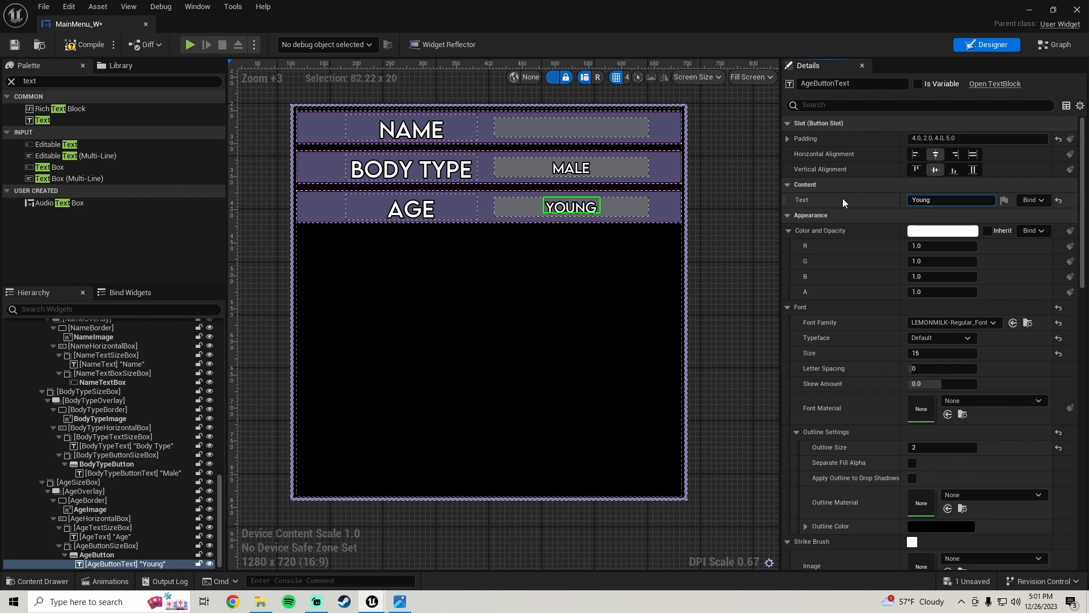
click(73, 48)
key(ctrl+s)
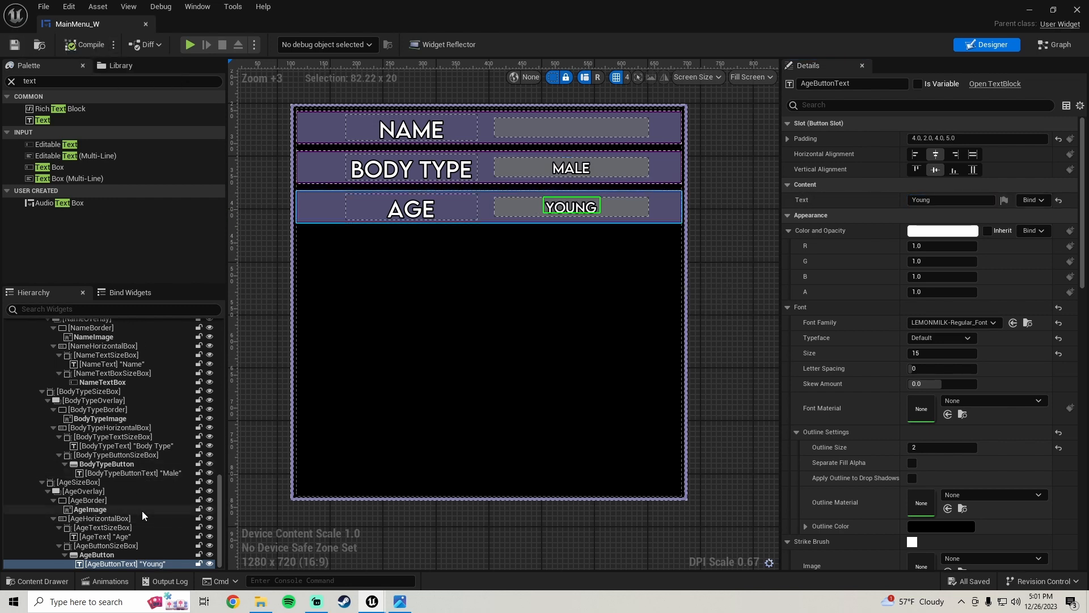
- Duplicate the AgeSizeBox row to add a fourth row to the character details list
click(79, 483)
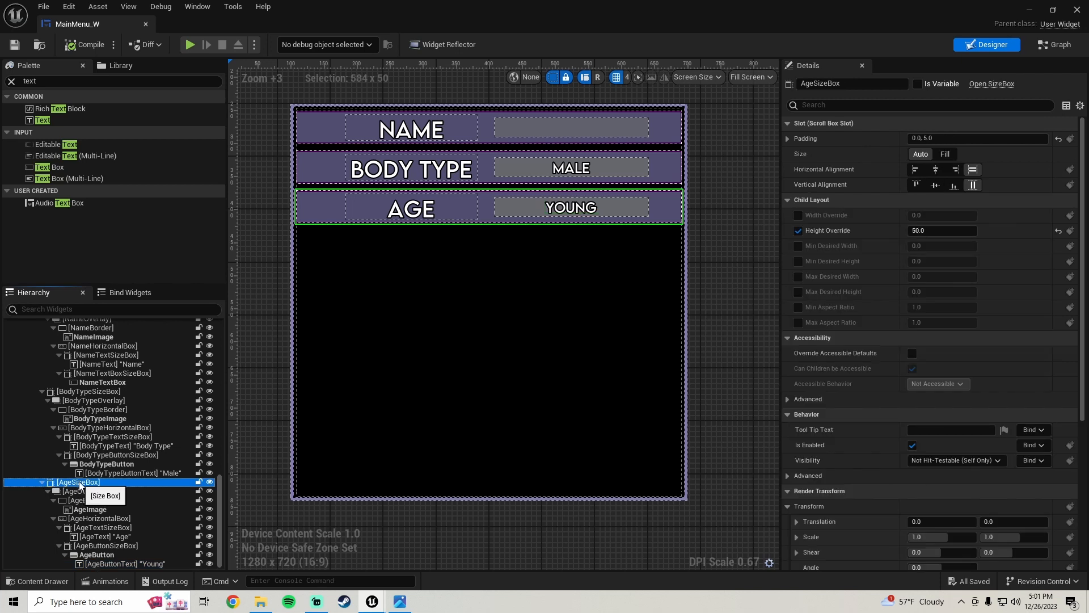
right_click(90, 487)
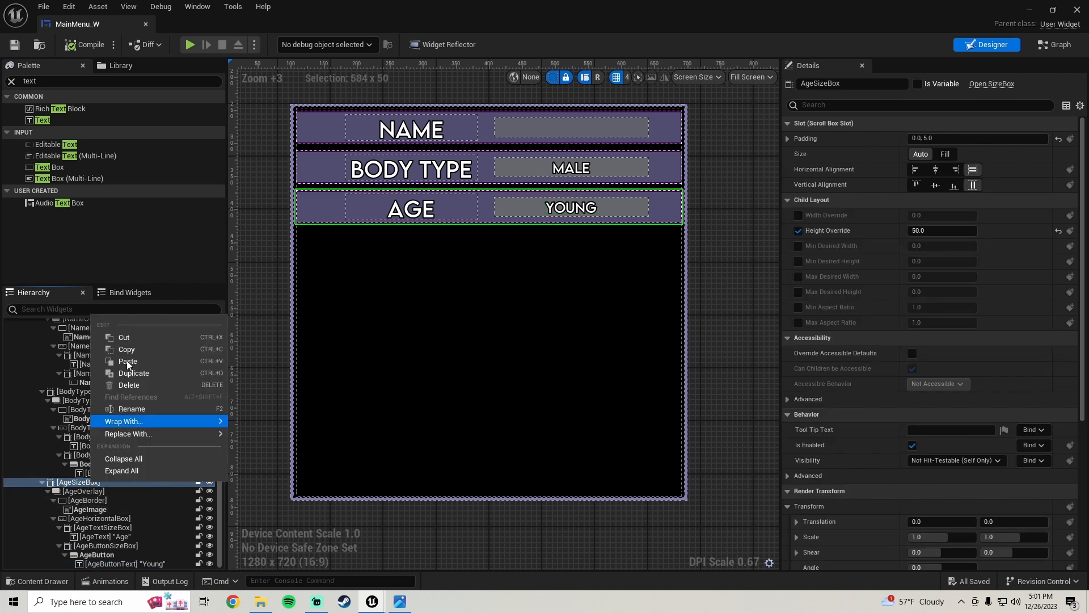
click(151, 379)
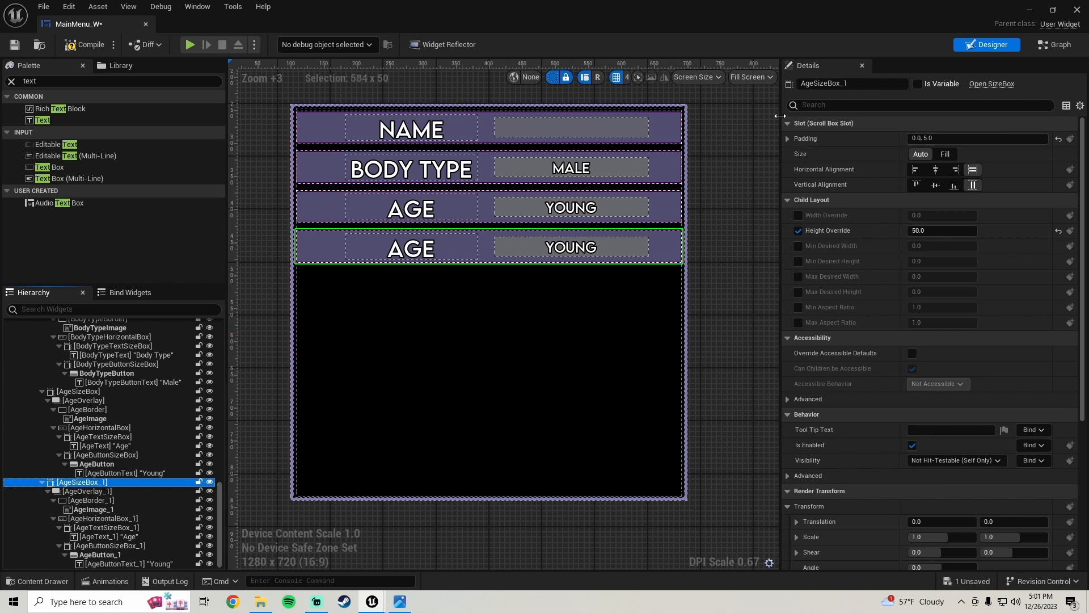
- Set the top padding of the duplicated fourth row, AgeSizeBox_1, to 50
click(788, 139)
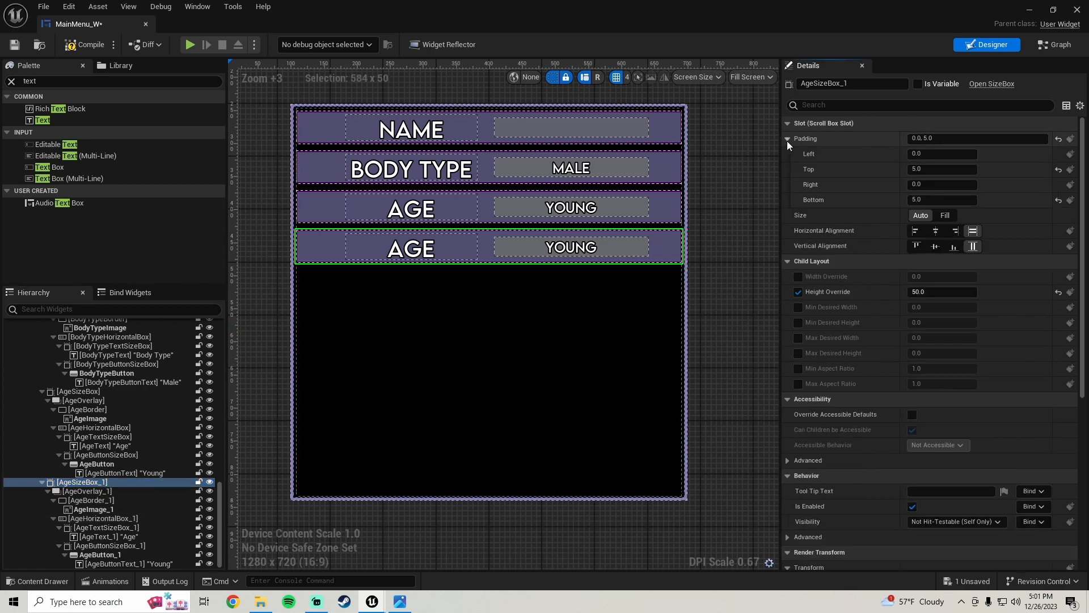
click(923, 170)
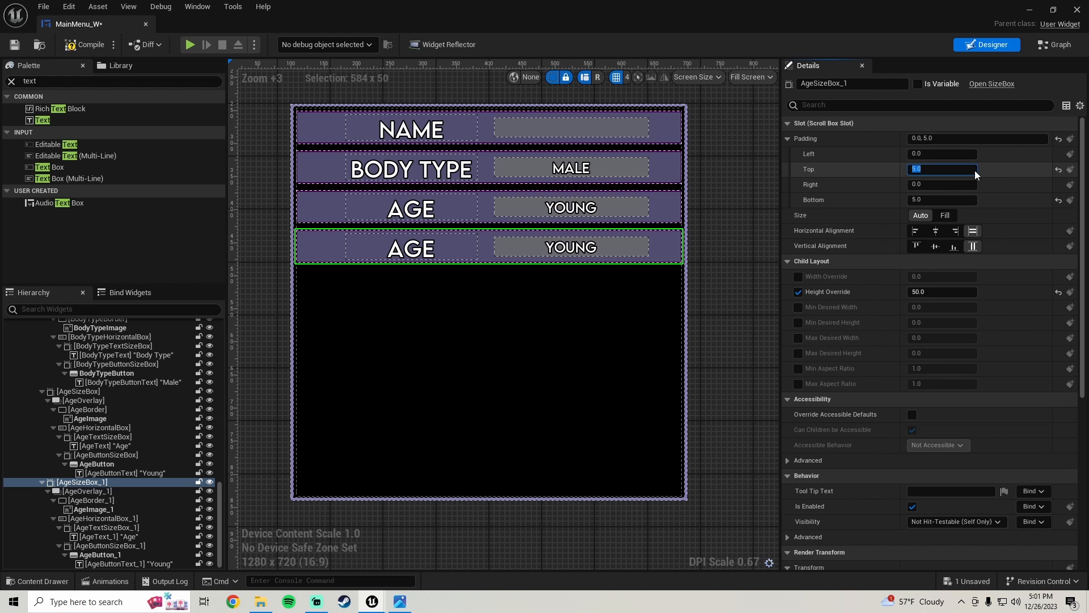
text(50)
key(Return)
scroll(492, 227, down, 1)
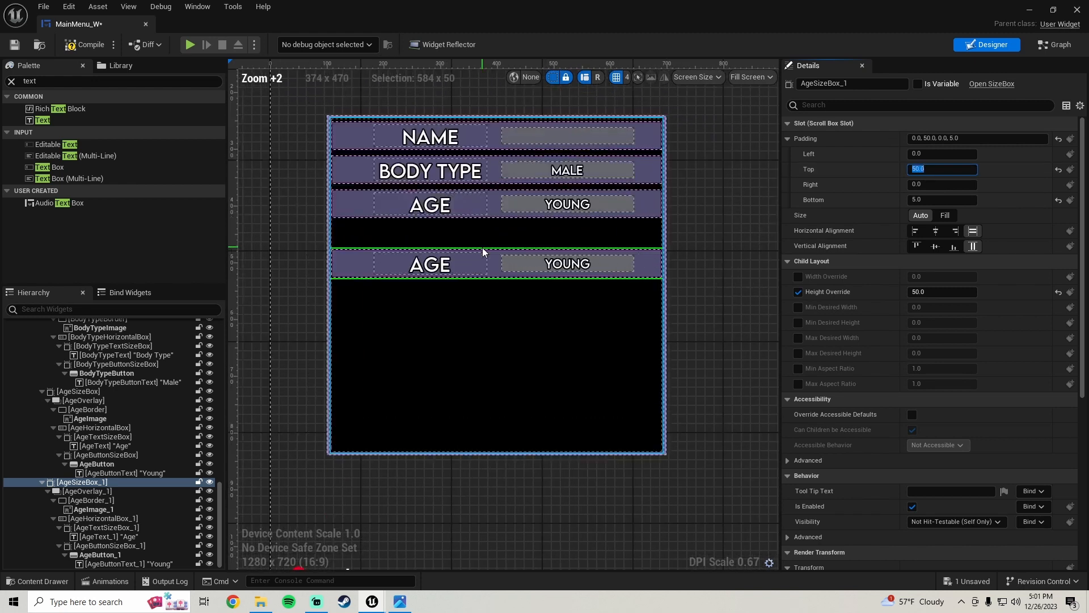
- Check the fourth row's label in the Create Character reference screenshot and rename AgeSizeBox_1 as OriginSizeBox
click(400, 602)
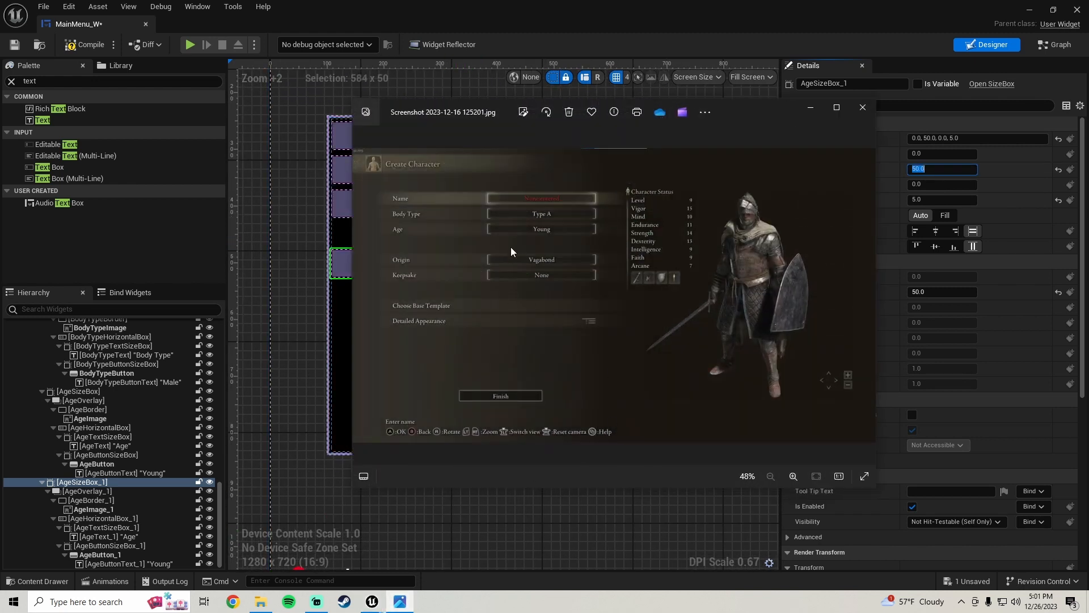
click(809, 108)
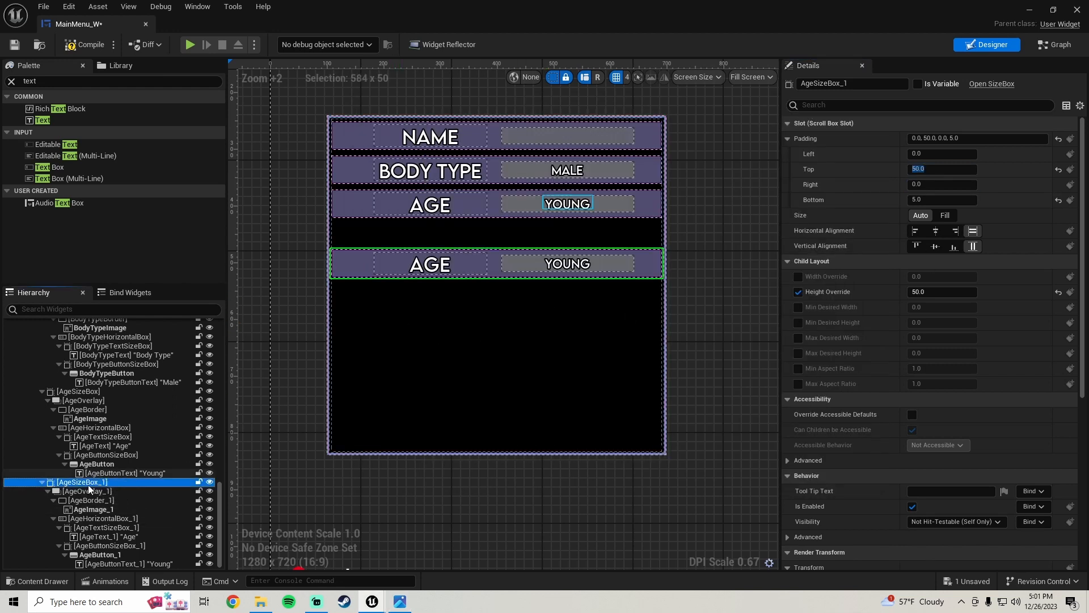
click(400, 601)
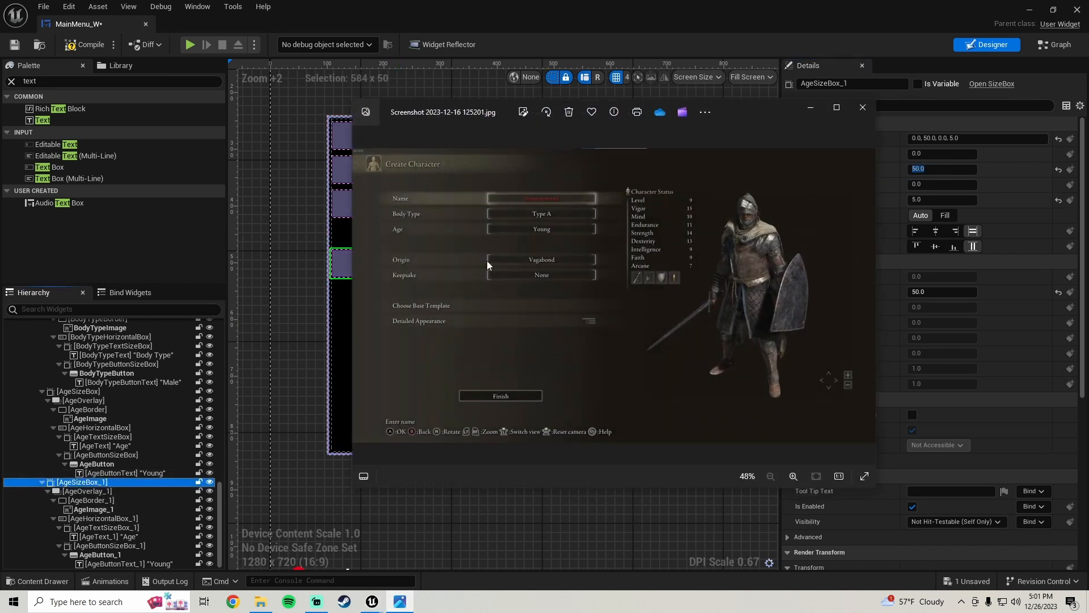
click(402, 604)
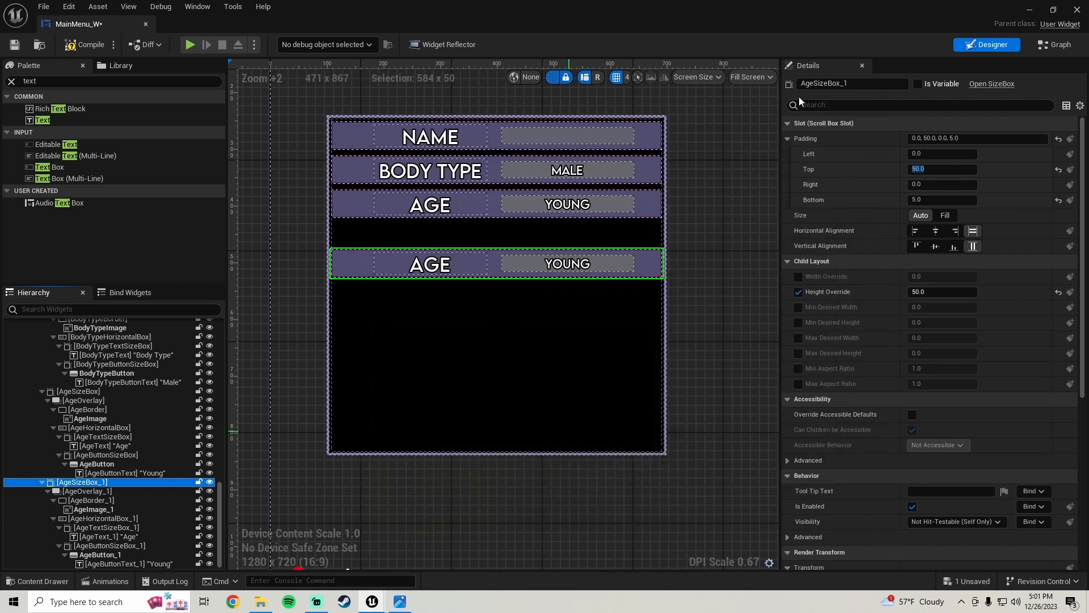
click(822, 83)
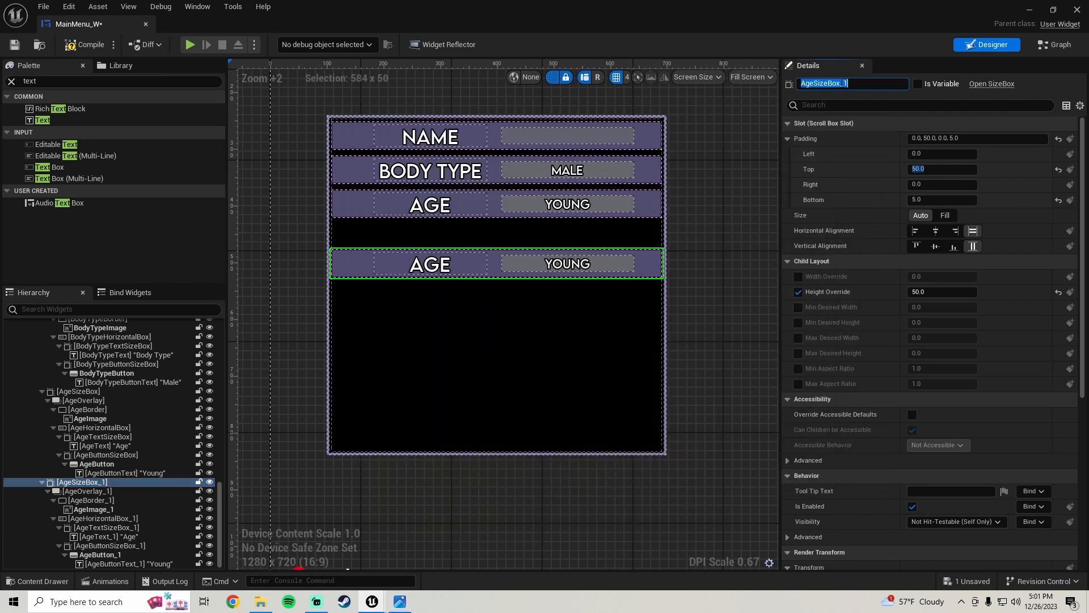
text(Origin)
key(Return)
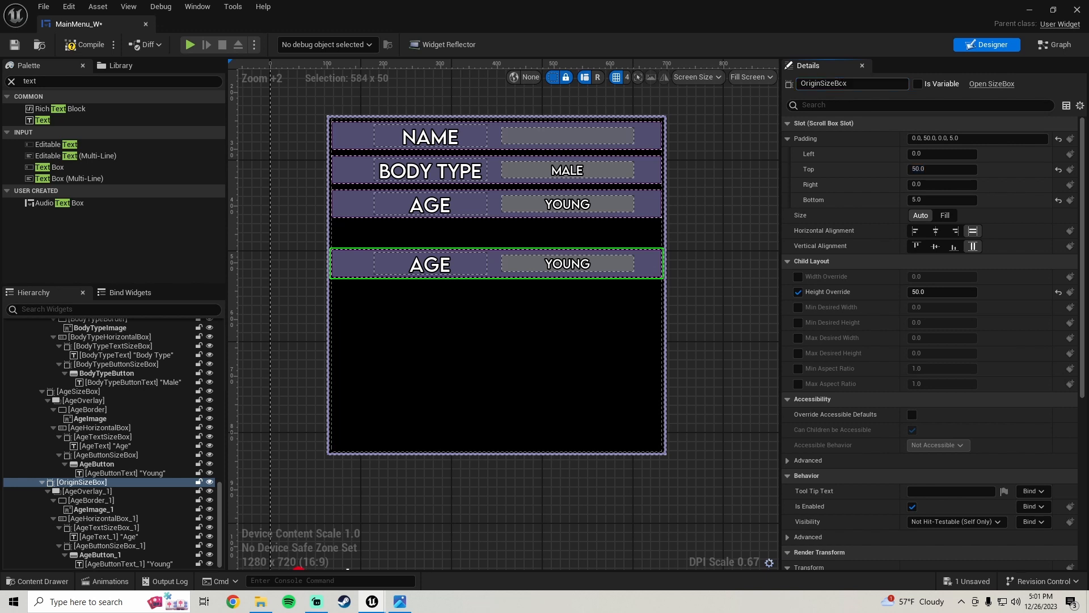
- Rename the overlay inside OriginSizeBox as OriginOverlay
click(89, 491)
click(845, 83)
text(Ov)
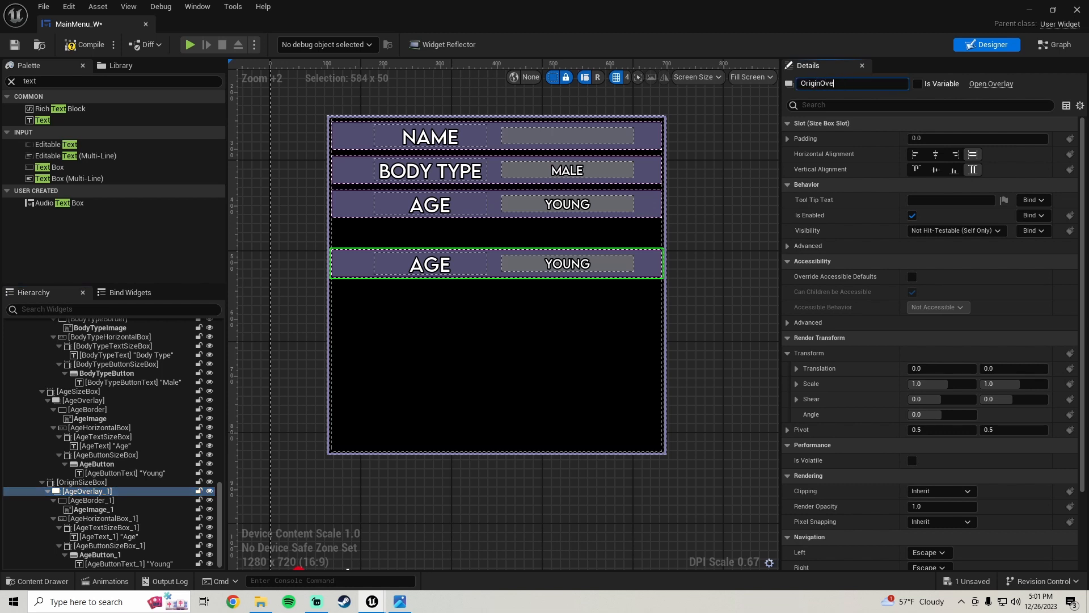
text(riginOverlay)
key(Return)
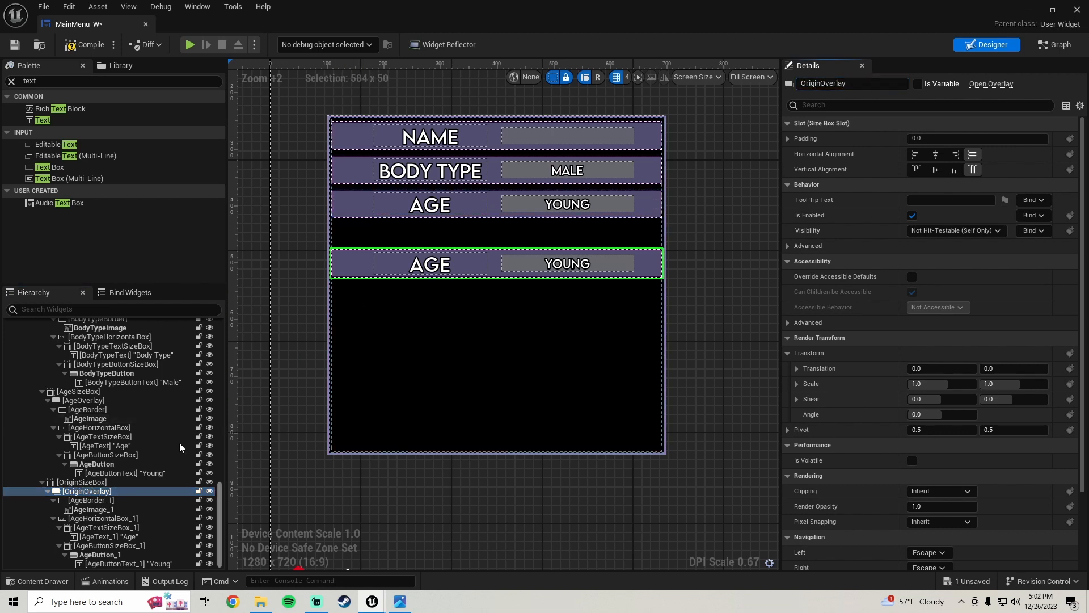
- Rename the border inside OriginOverlay as OriginBorder
click(91, 500)
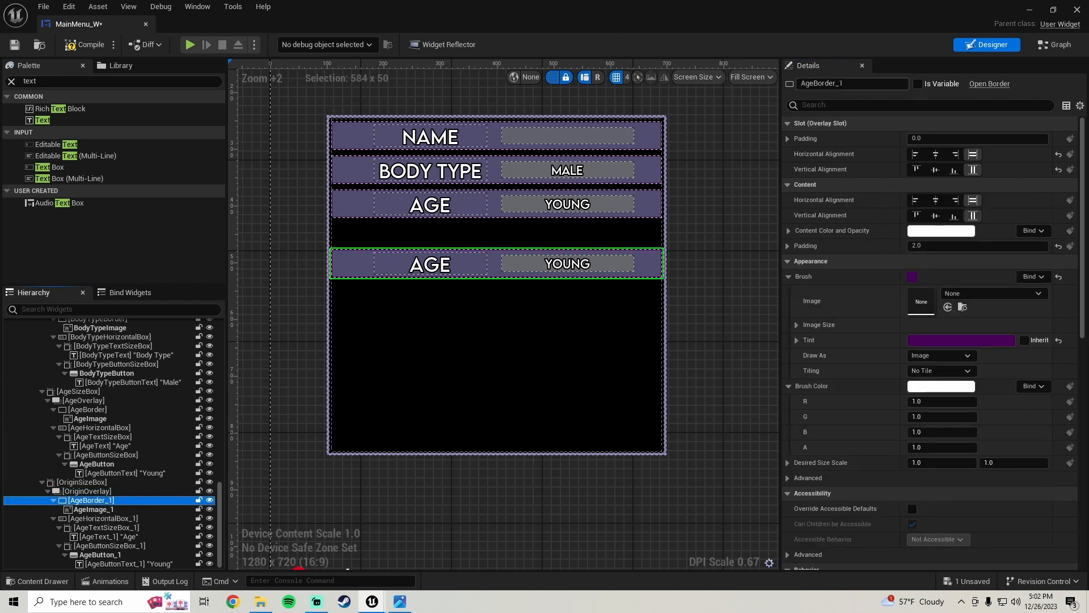
click(842, 83)
text(OriginB)
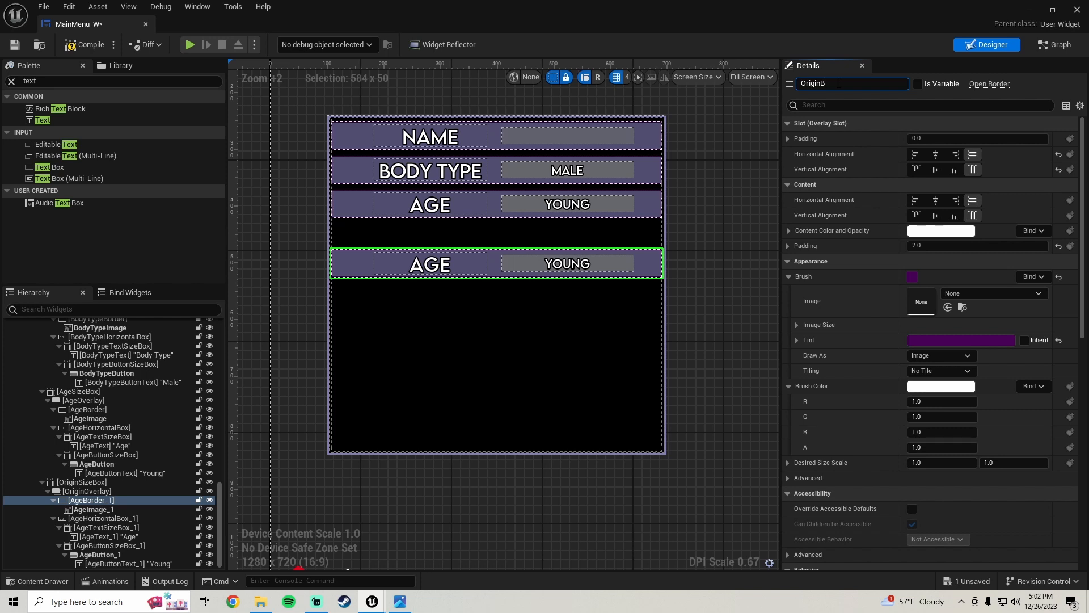
text(order)
key(Return)
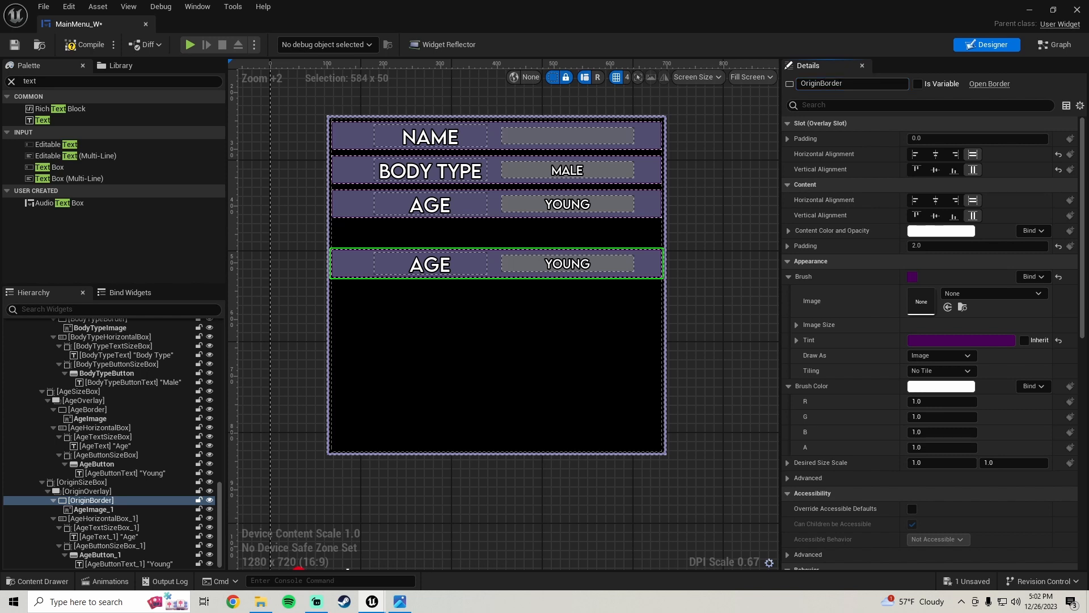
- Rename the image inside OriginBorder as OriginImage
click(94, 509)
click(854, 83)
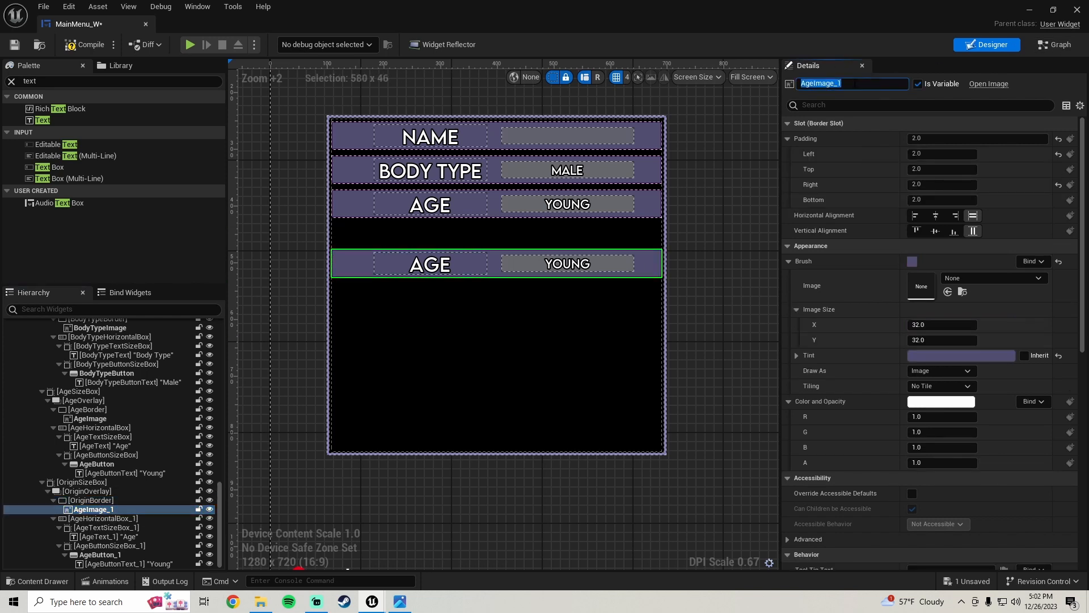
text(Oi)
text(iginImage)
key(Return)
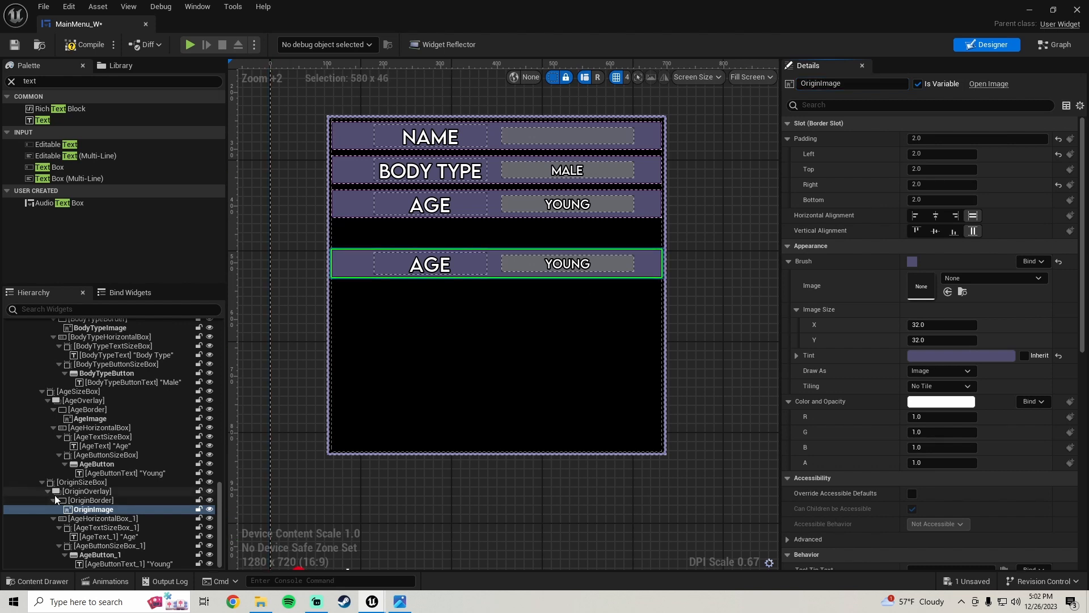
- Rename the Origin row's horizontal box as OriginHorizontalBox and its label size box as OriginTextSizeBox
click(91, 518)
click(867, 83)
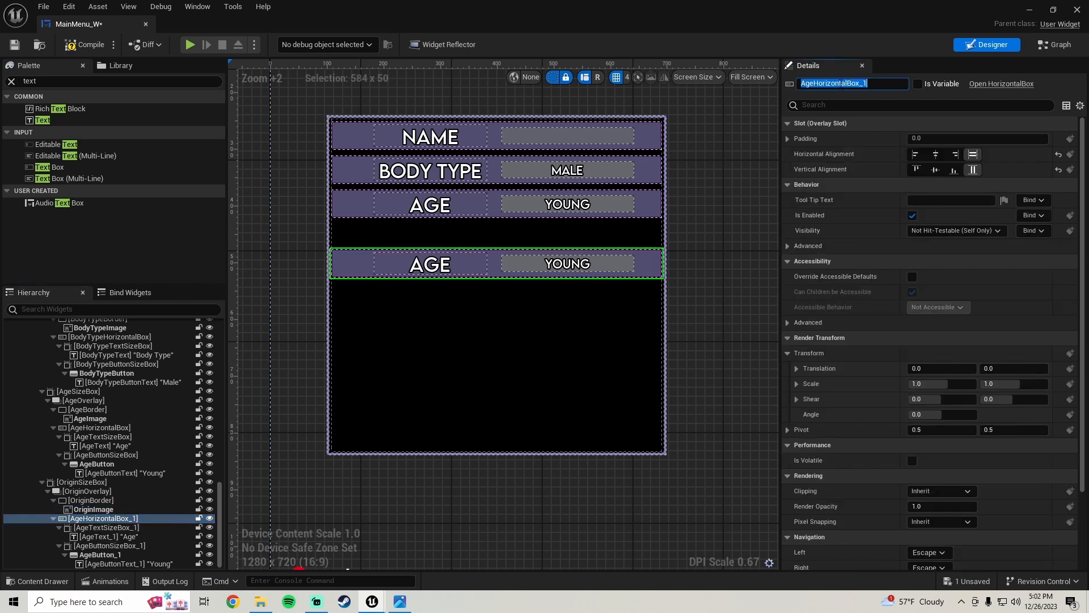
text(OriginHorizontalBox)
key(Return)
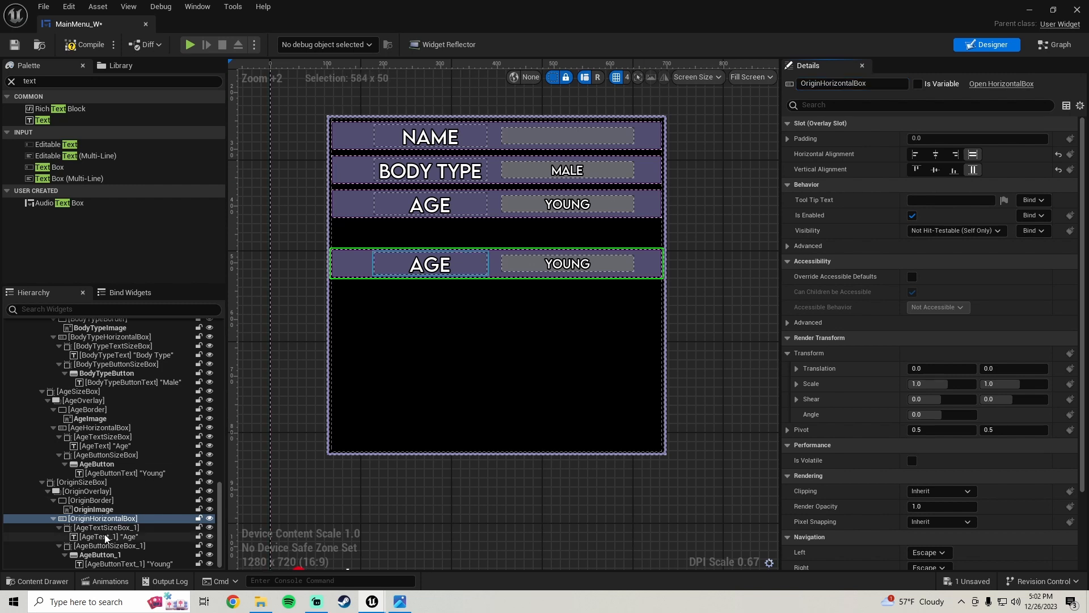
click(106, 528)
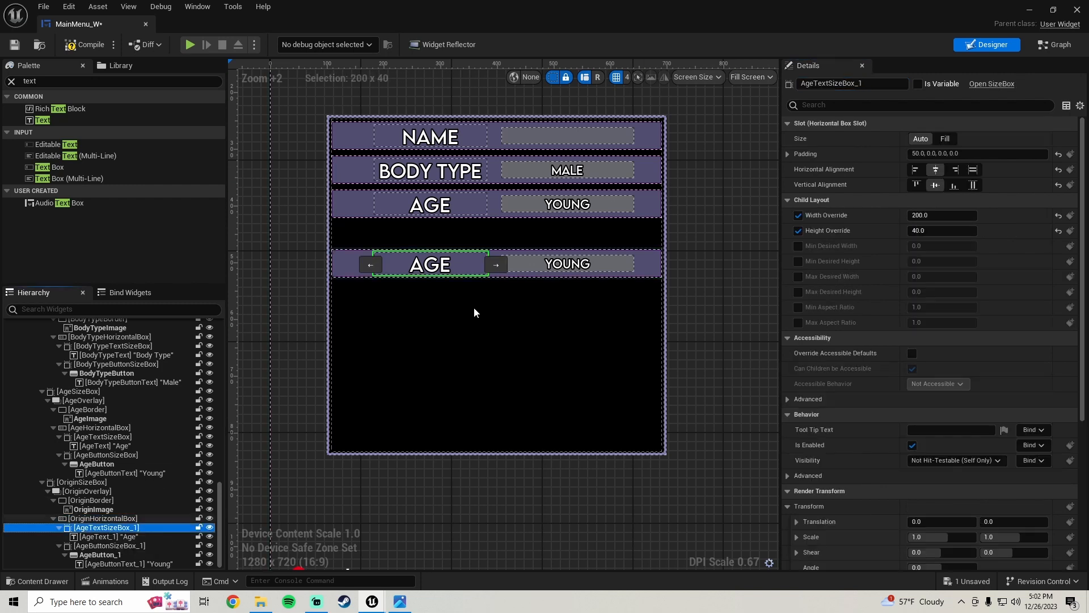
click(860, 84)
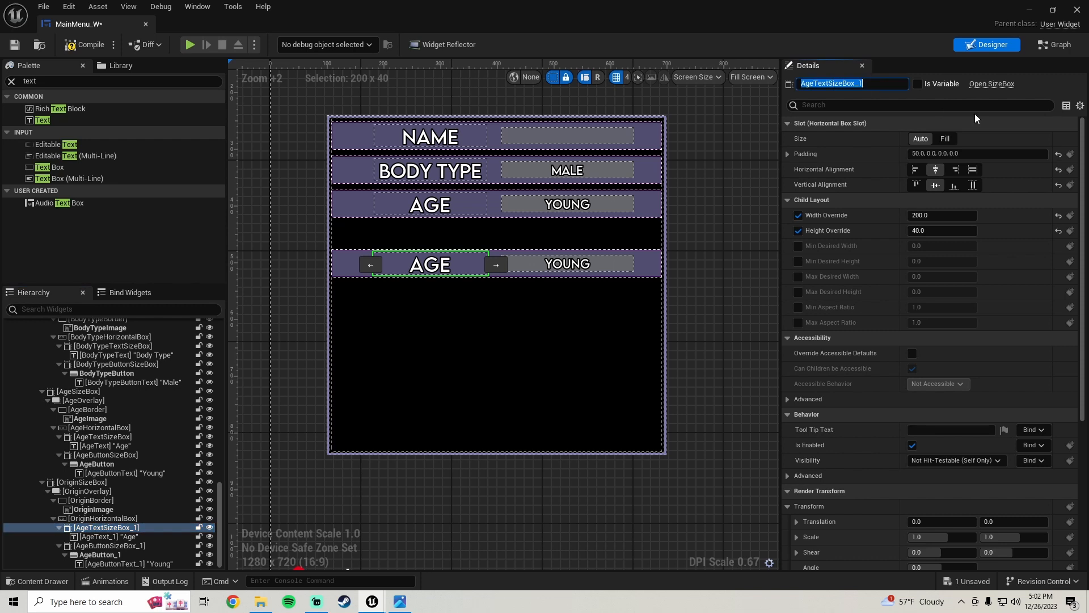
text(OriginTextSizeBox)
key(Return)
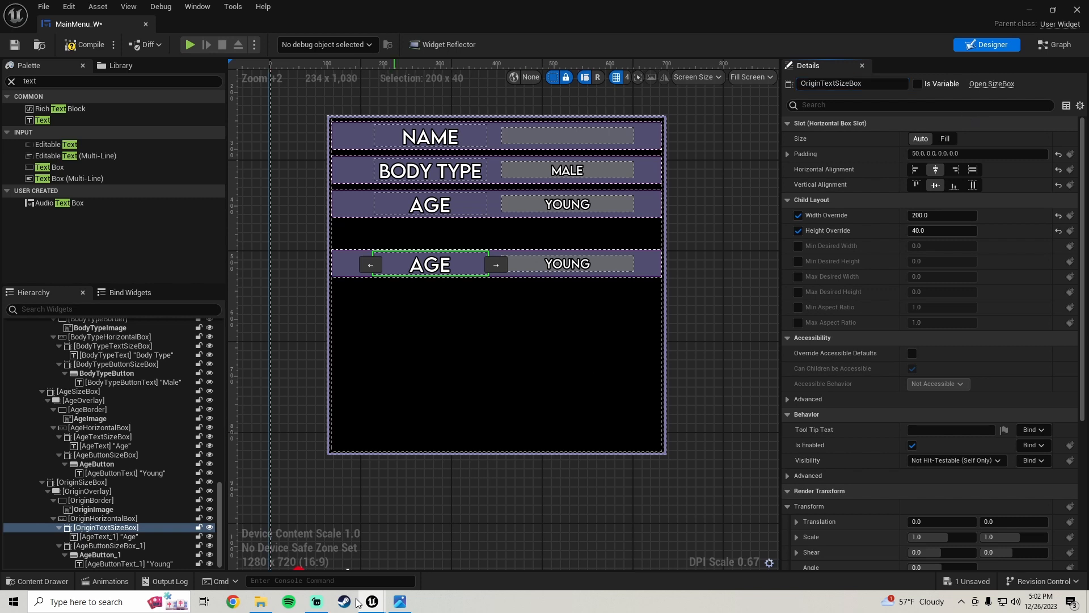
- Rename the text block inside OriginTextSizeBox as OriginText
click(102, 536)
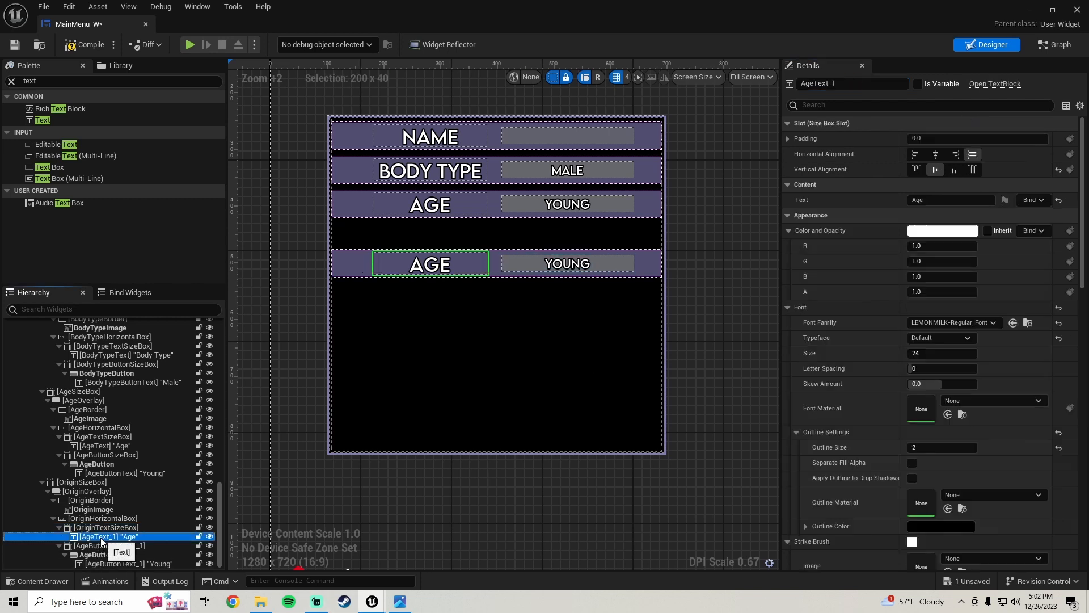
click(846, 85)
text(Origin)
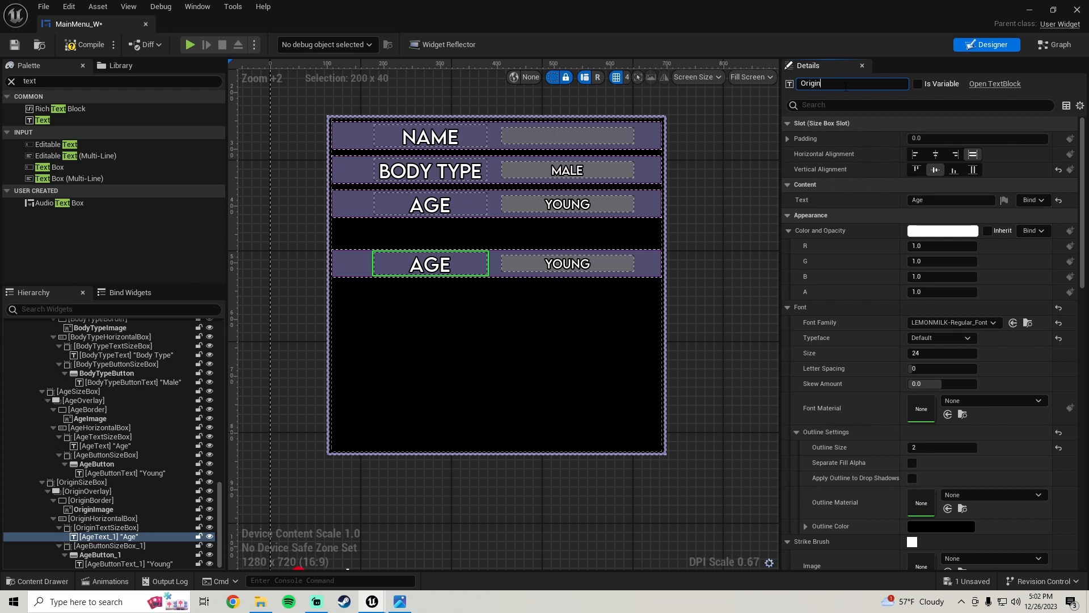
key(Return)
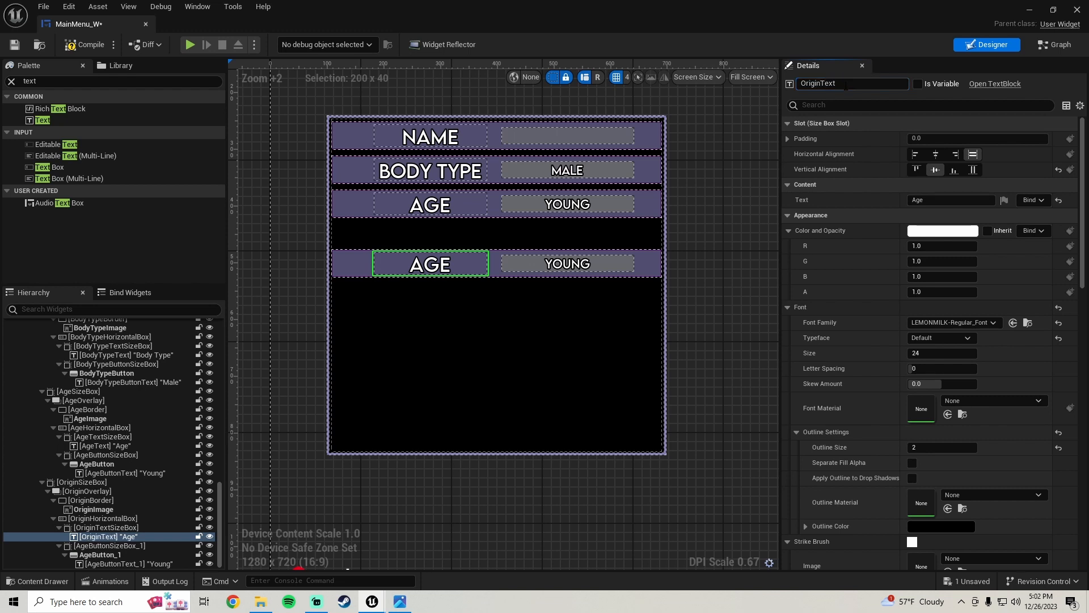
- Set the text of OriginText to "Origin" and save the MainMenu_W widget
click(933, 200)
text(Origin)
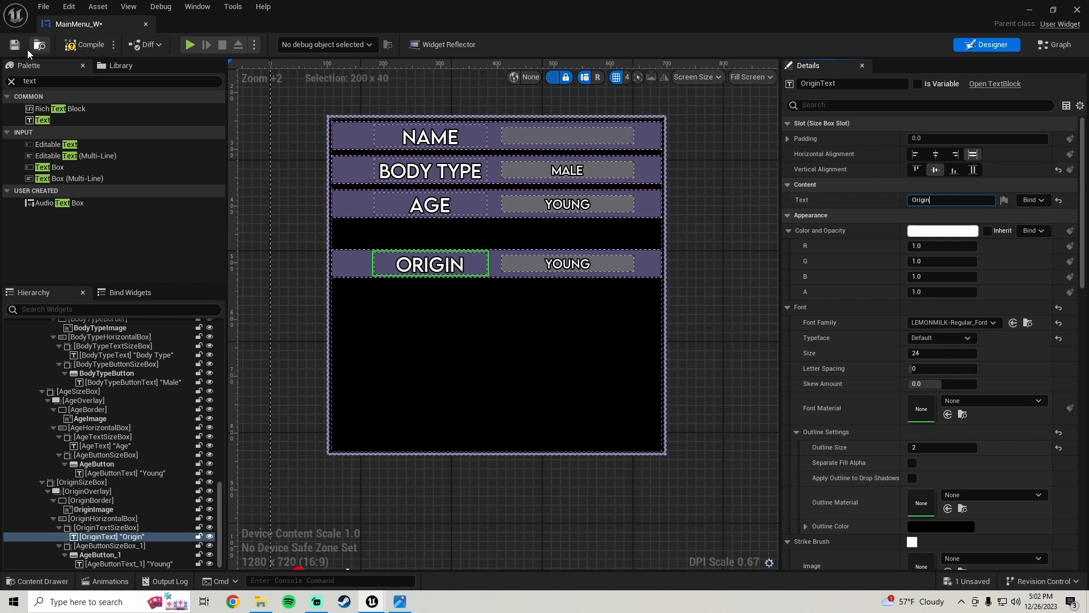
key(ctrl+s)
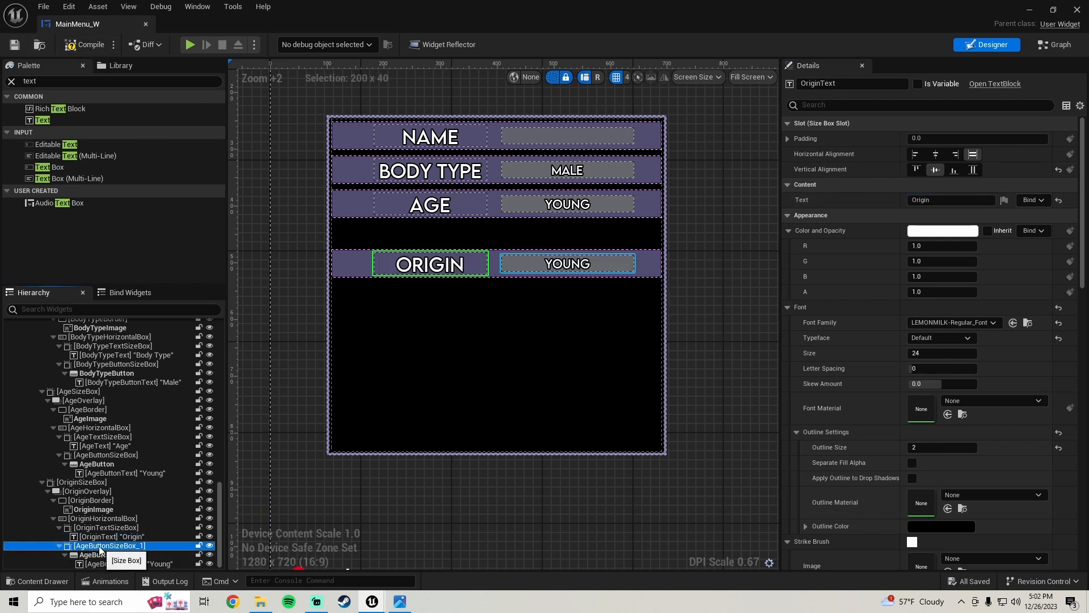
- Rename the Origin row's button size box as OriginButtonSizeBox and its button as OriginButton
click(108, 546)
click(821, 84)
text(O)
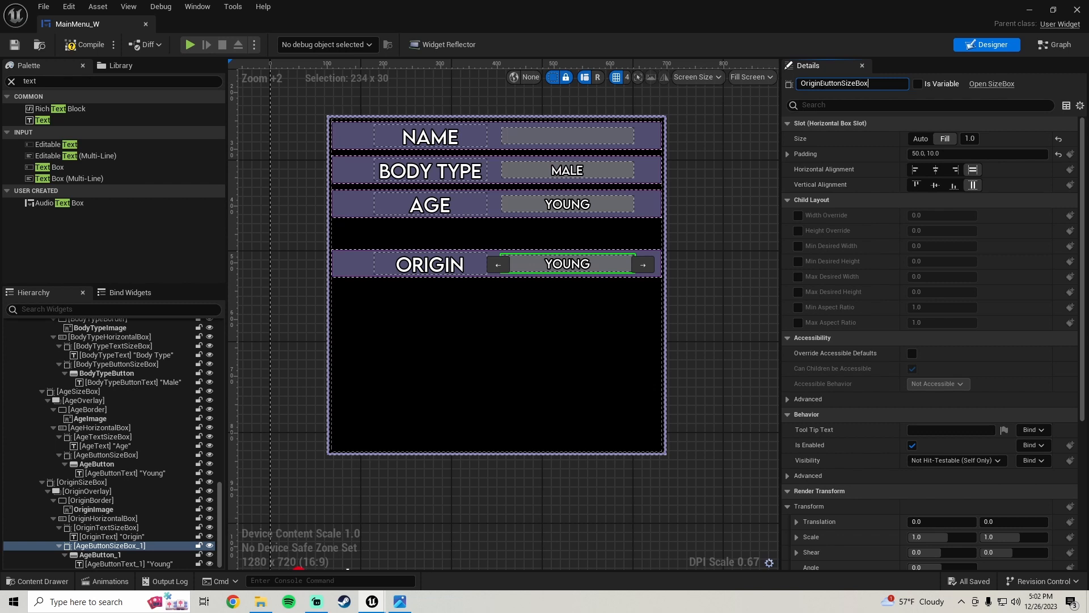
text(riginButtonSizeBox)
key(Return)
click(100, 555)
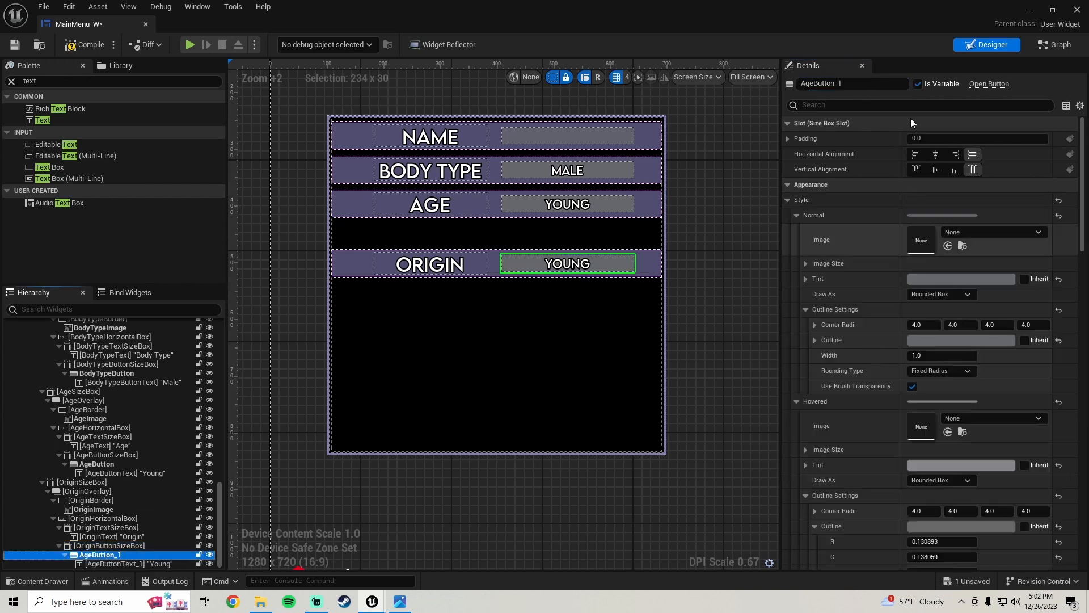
click(806, 83)
text(Origin)
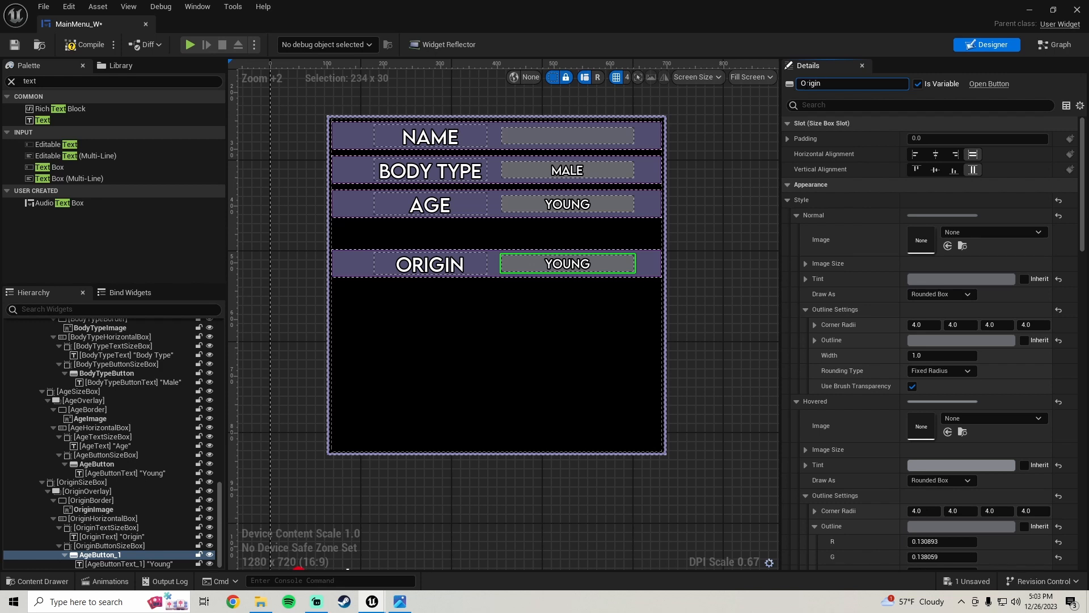
key(Return)
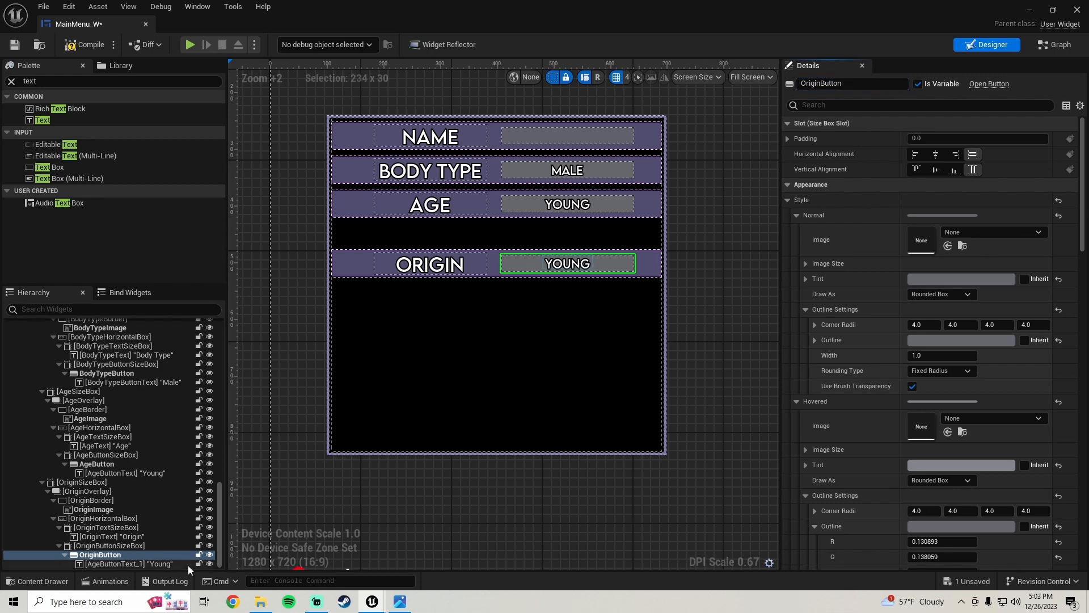
- Rename the text block inside OriginButton as OriginButtonText
click(139, 566)
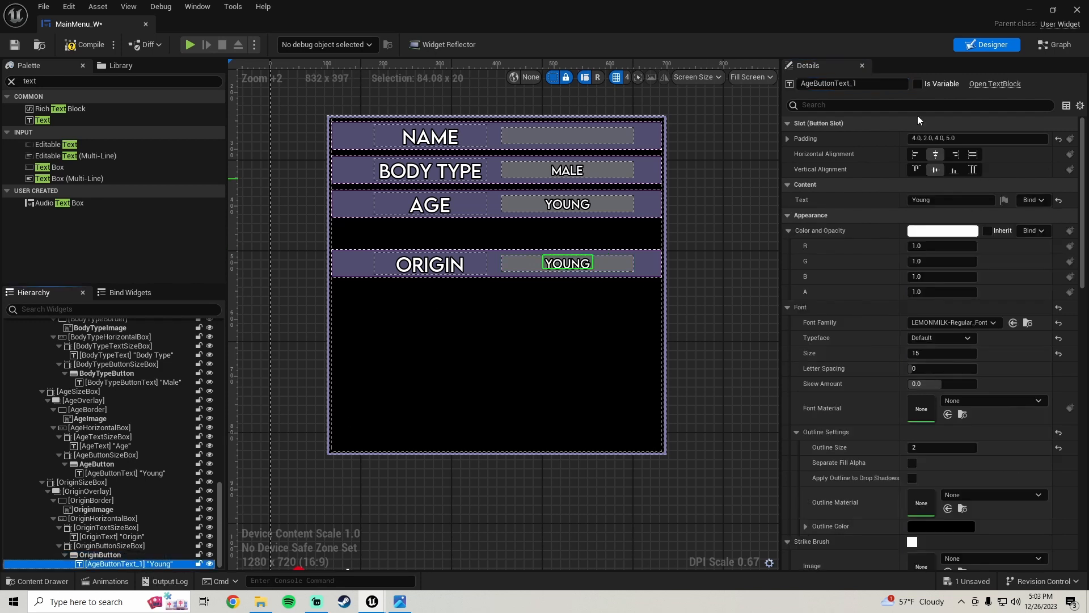
click(837, 85)
text(Ori)
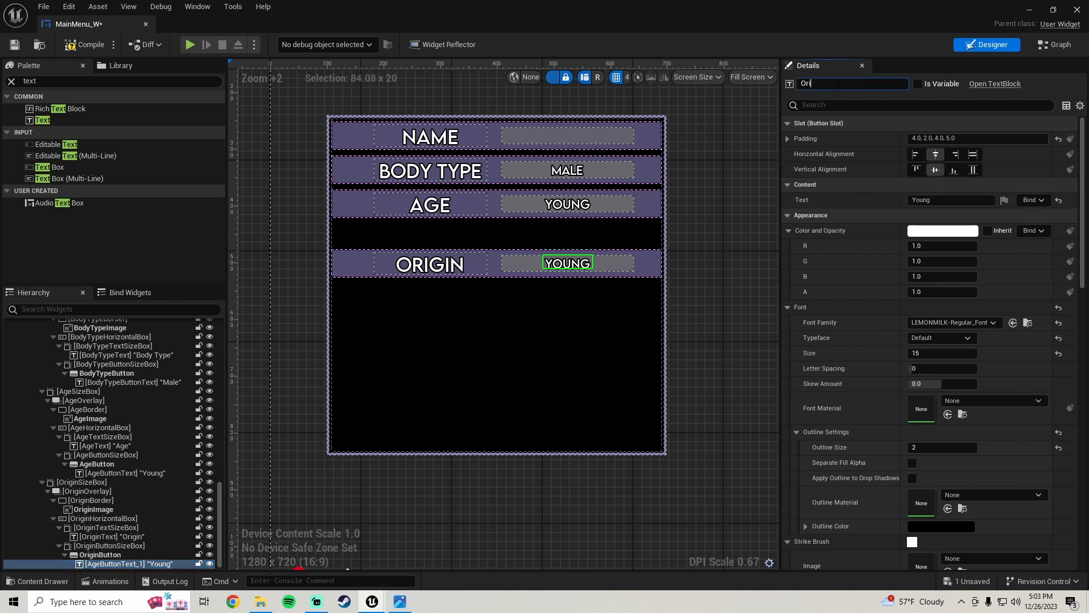
text(ginButtonText)
key(Return)
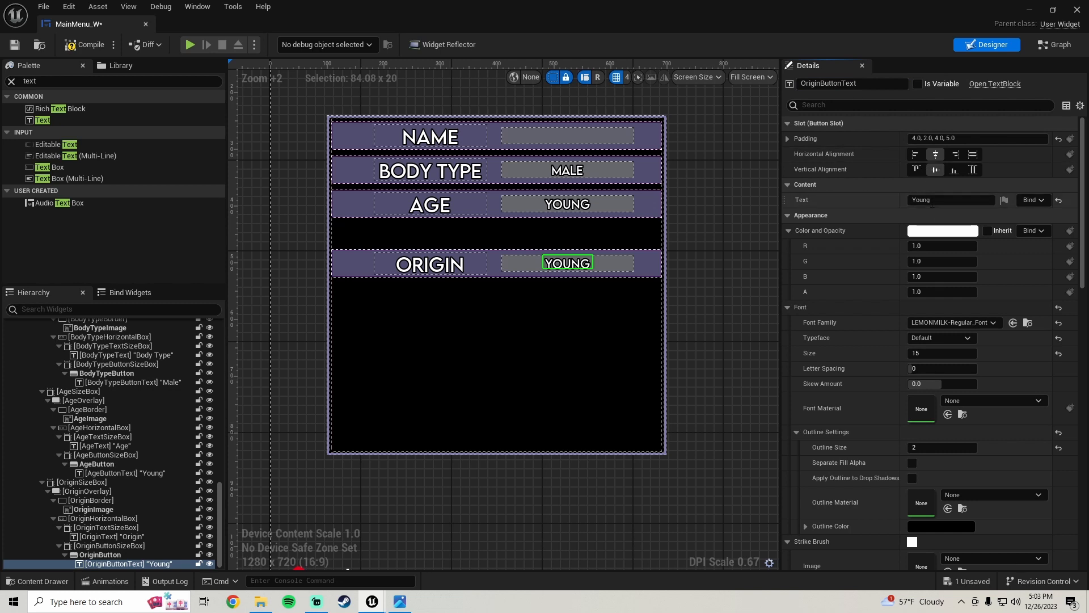
- Set the text of OriginButtonText to "None"
click(931, 200)
drag(943, 200, 735, 195)
text(None)
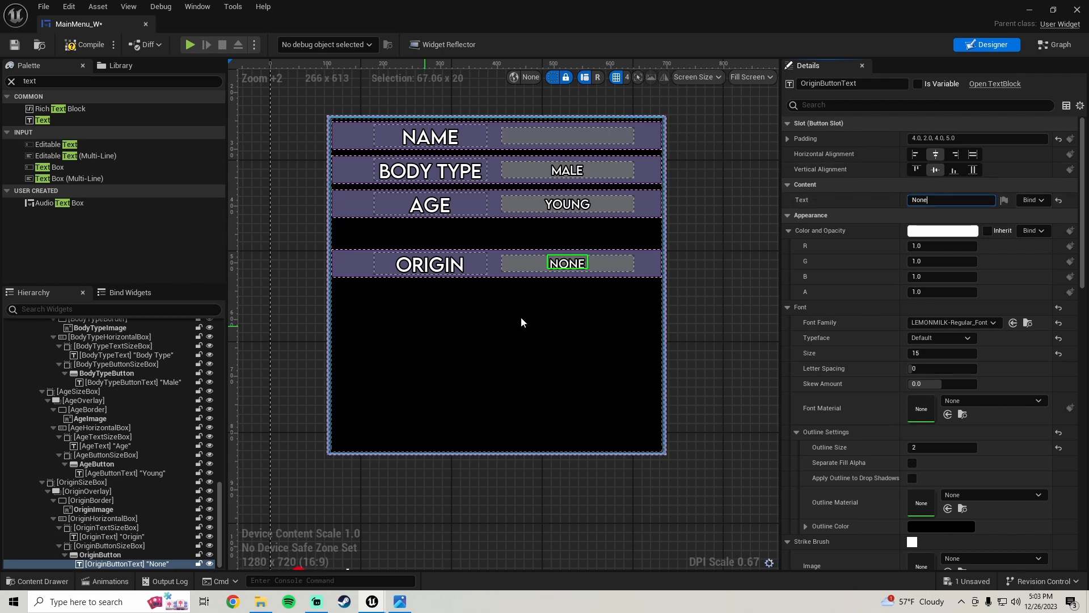
scroll(580, 295, down, 1)
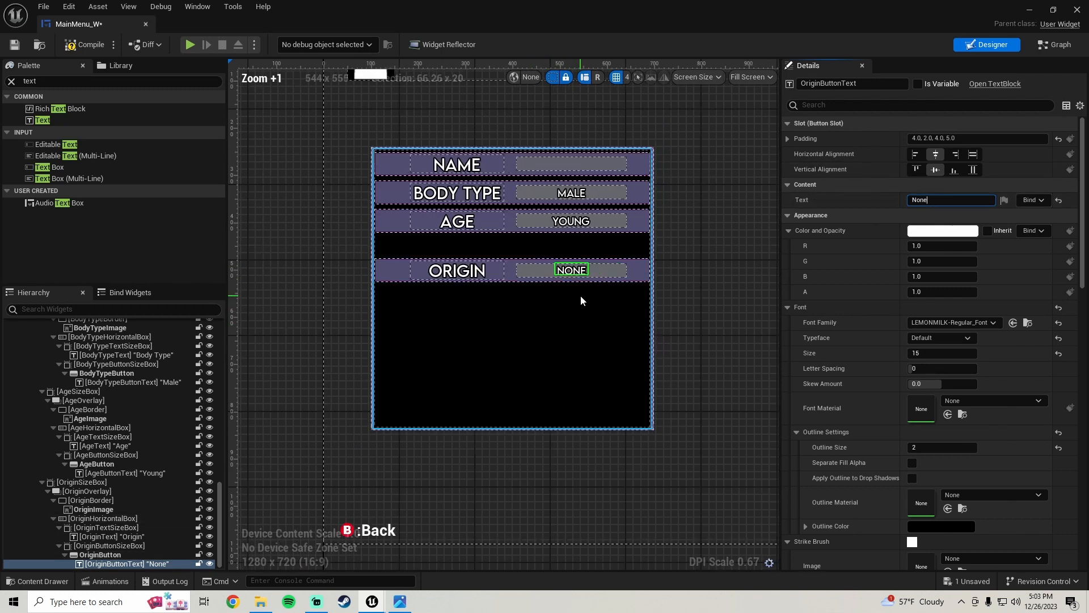
- Save the MainMenu_W widget
scroll(580, 295, up, 2)
right_drag(581, 294, 578, 272)
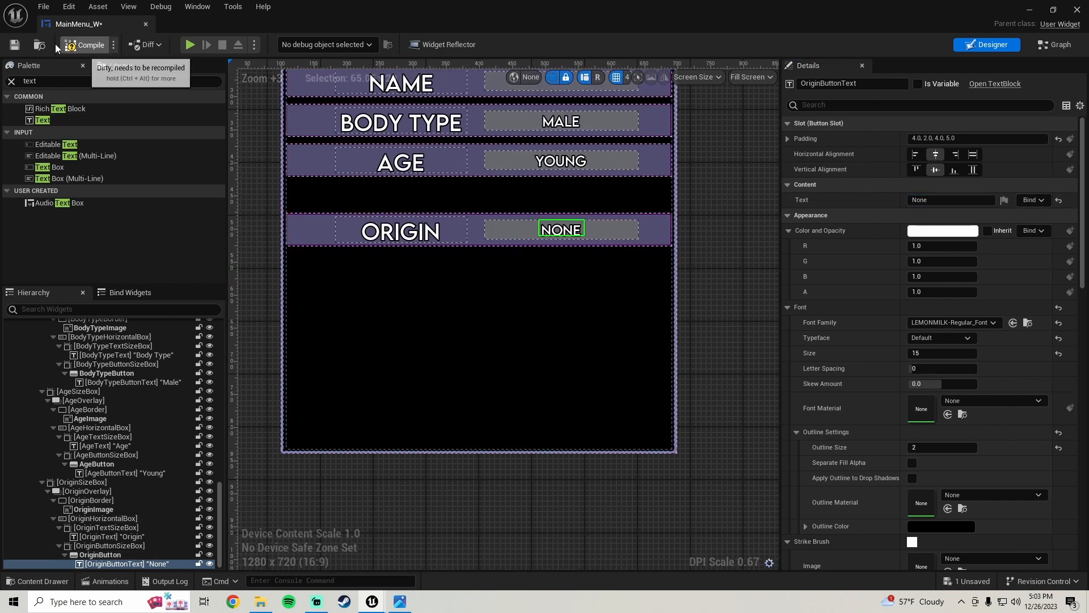
click(15, 44)
scroll(386, 182, down, 2)
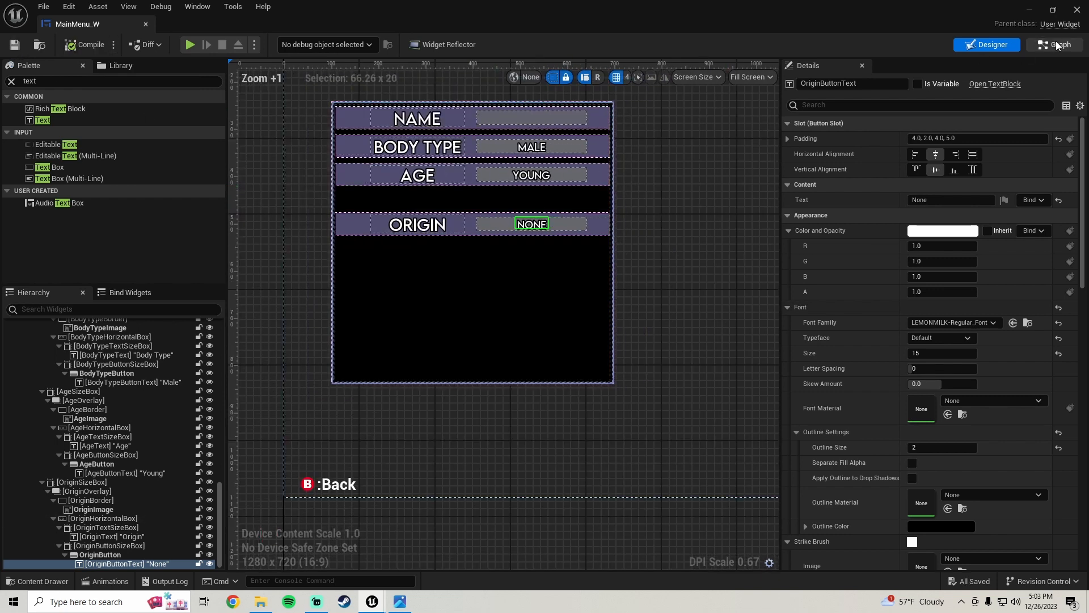
- Duplicate the OriginSizeBox row in the widget hierarchy
scroll(86, 386, up, 10)
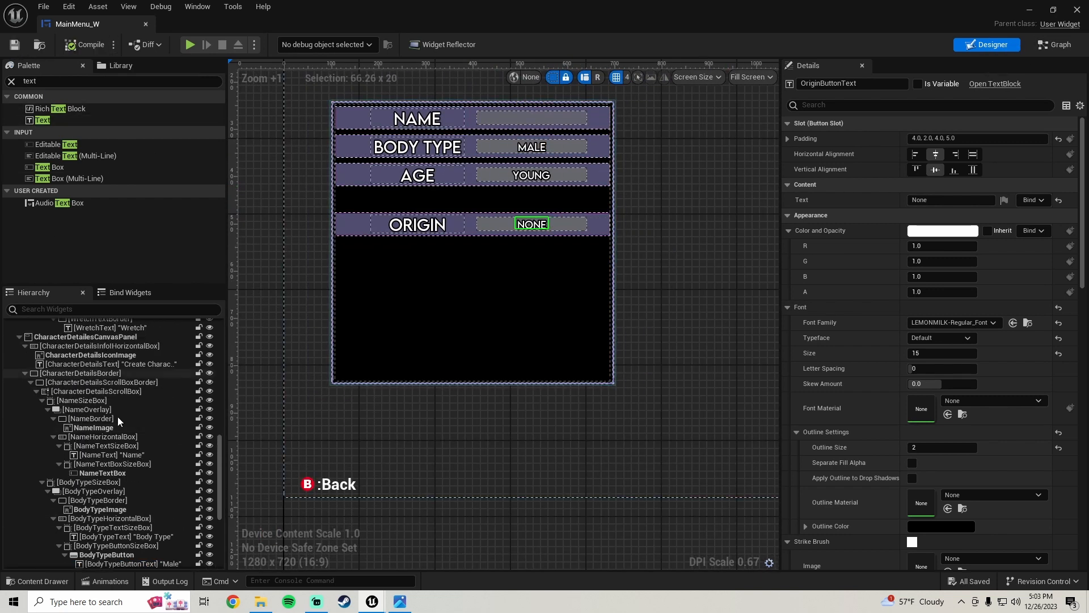
scroll(85, 397, down, 10)
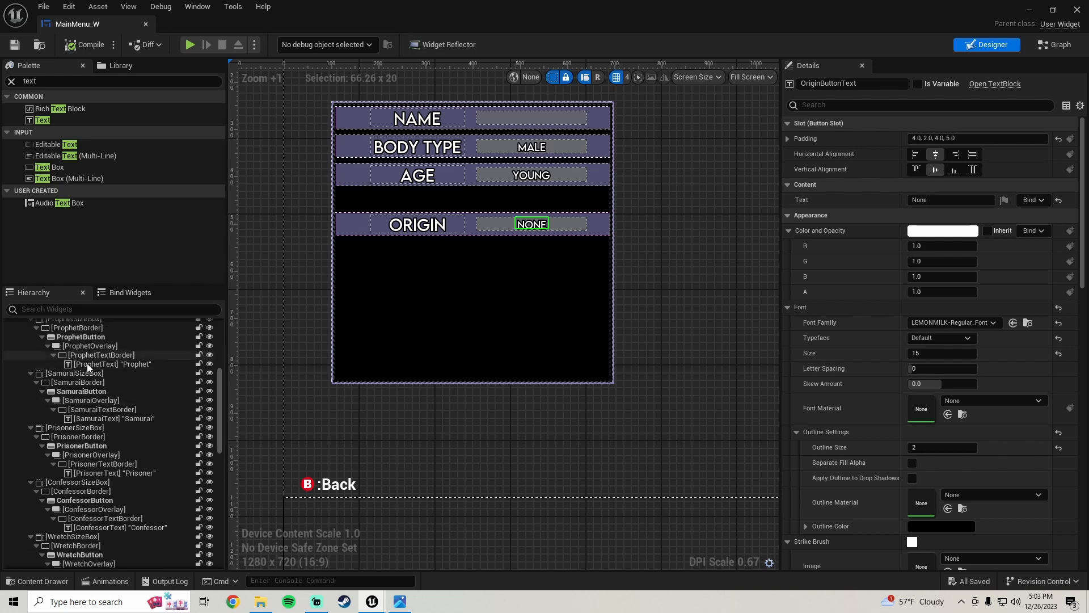
scroll(100, 434, down, 2)
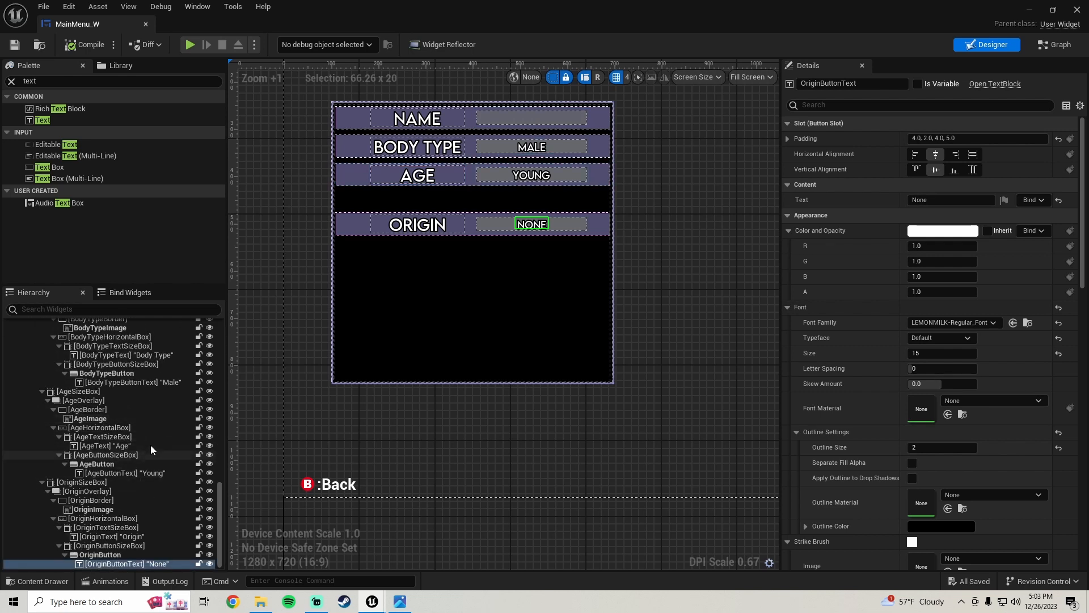
scroll(492, 314, up, 3)
scroll(492, 315, down, 3)
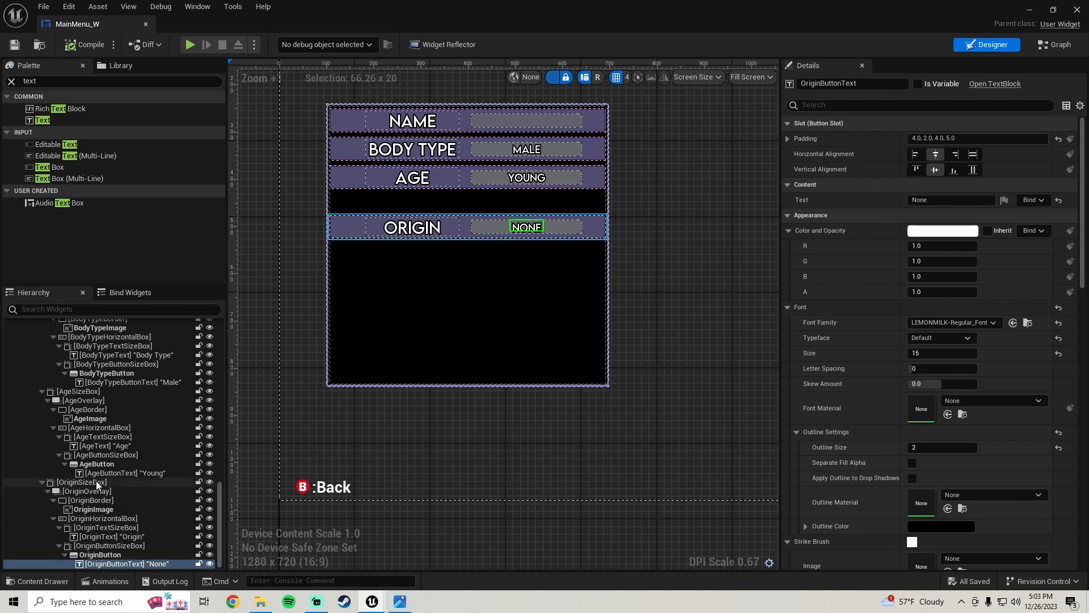
click(90, 483)
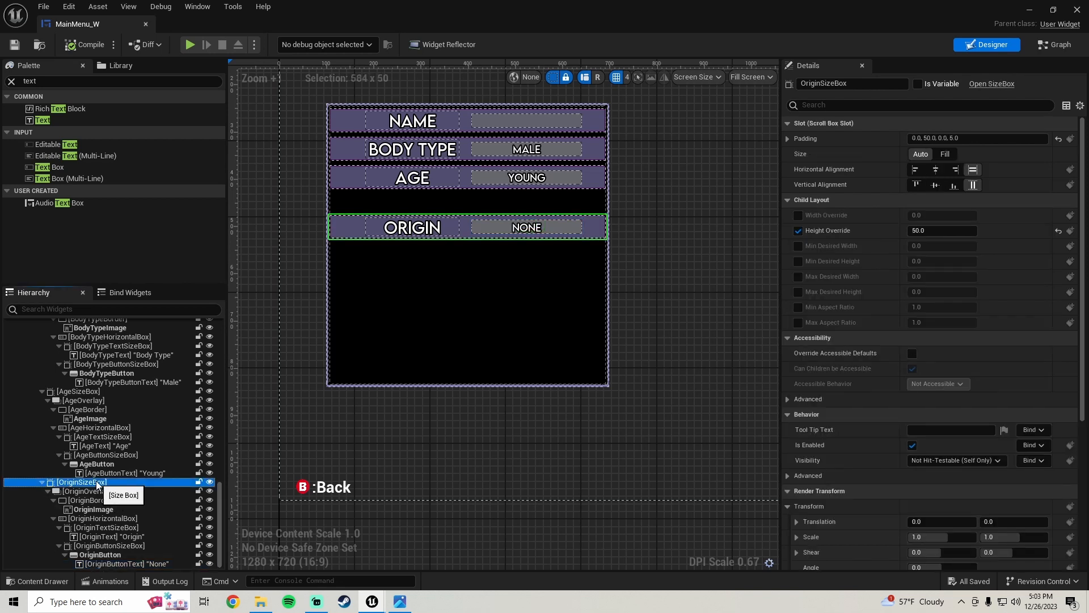
right_click(96, 483)
click(153, 370)
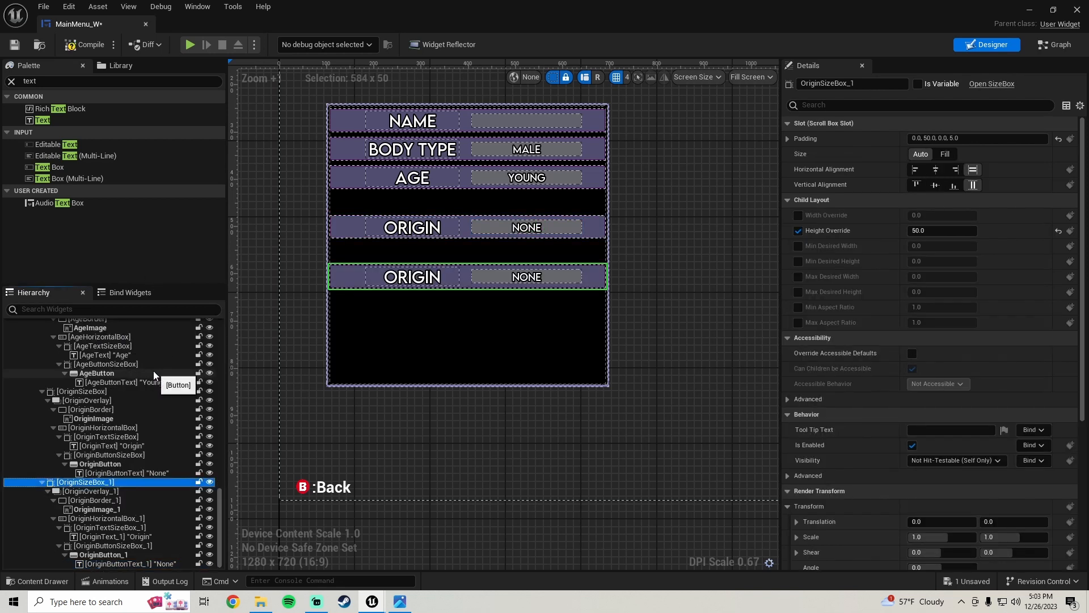
- Set the top padding of the duplicated Origin row's size box to 5
click(788, 139)
click(947, 172)
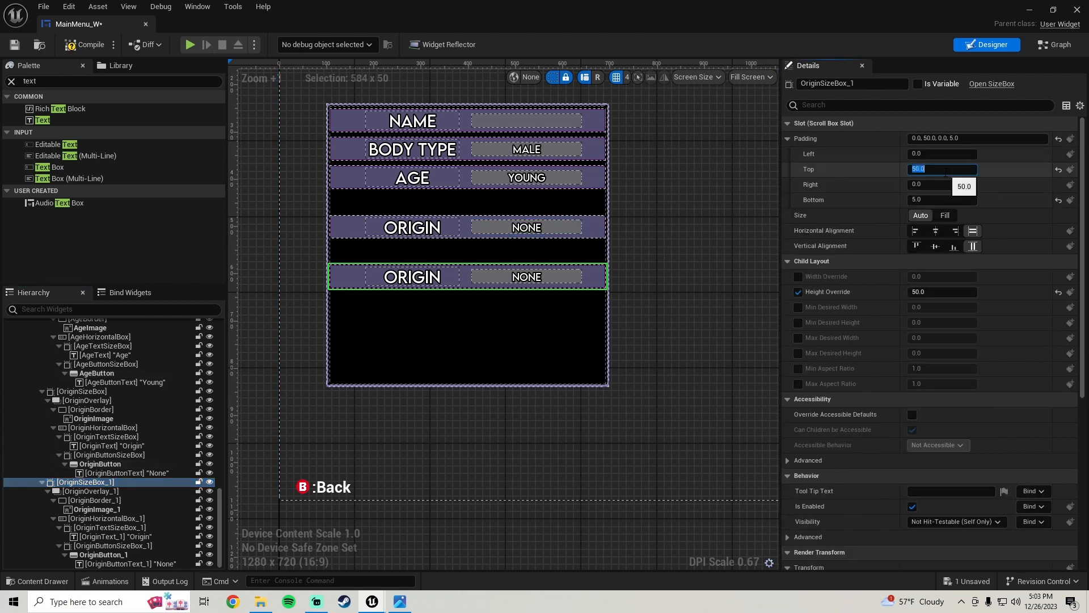
text(5)
key(Return)
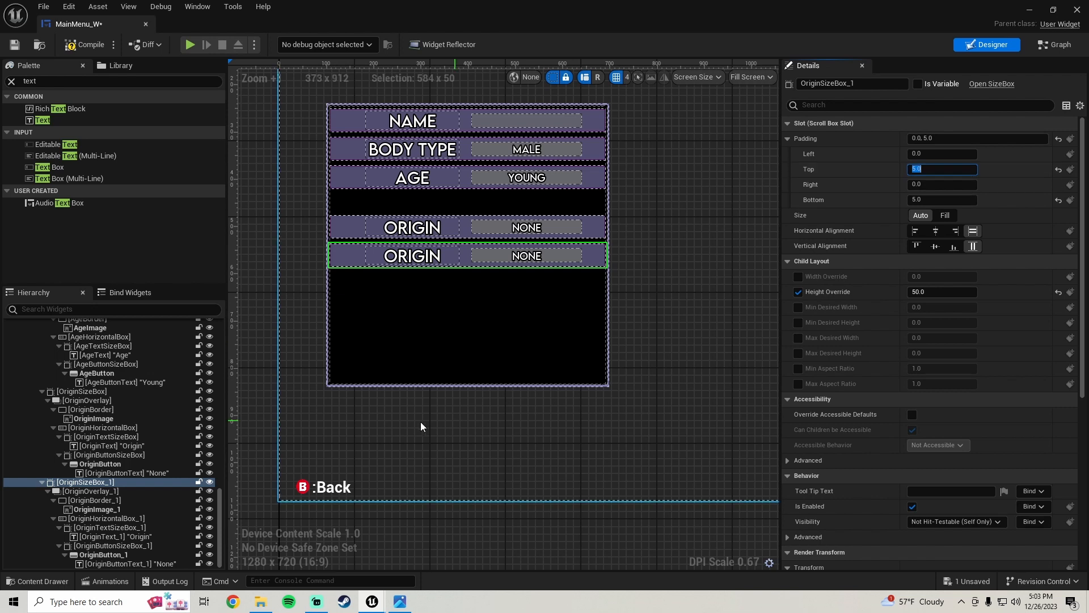
- Check the reference screenshot for the row below Origin and rename the duplicated size box as KeepsakeSizeBox
click(401, 601)
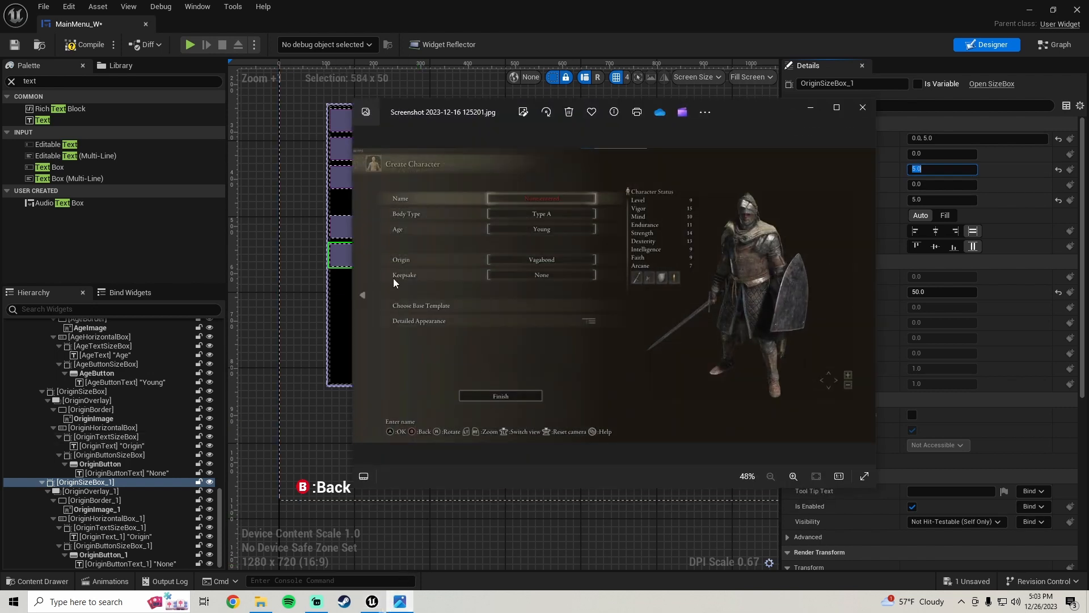
click(400, 602)
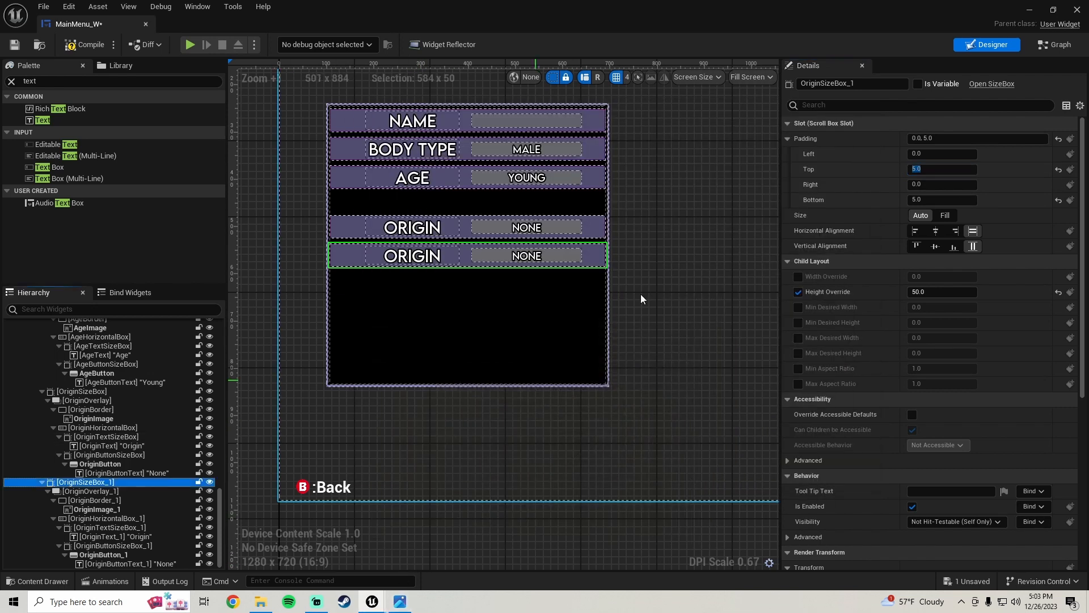
click(842, 83)
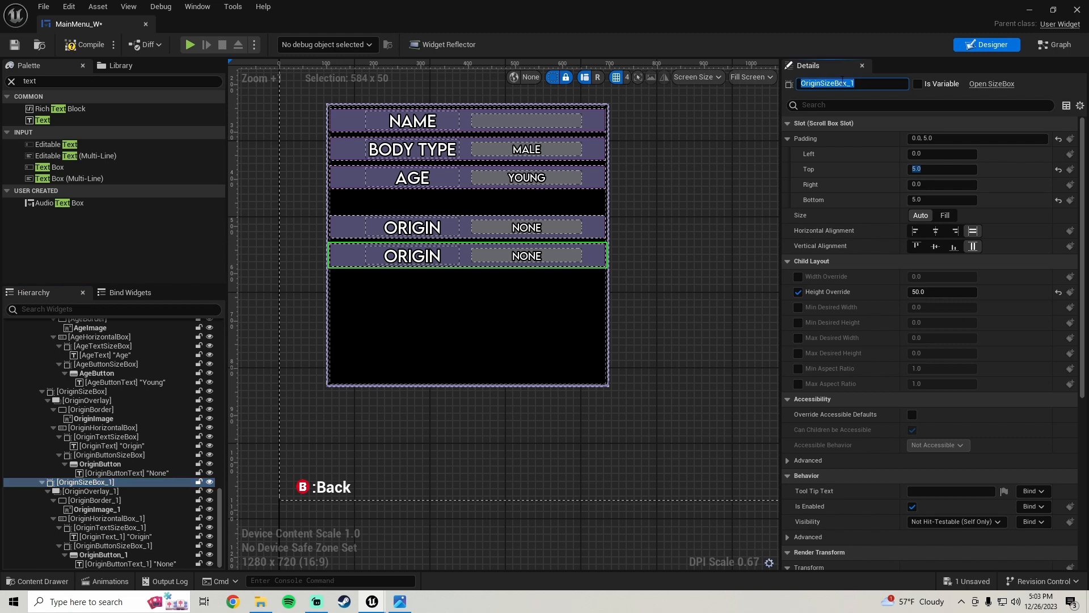
text(KeepsakeSizeBox)
key(Return)
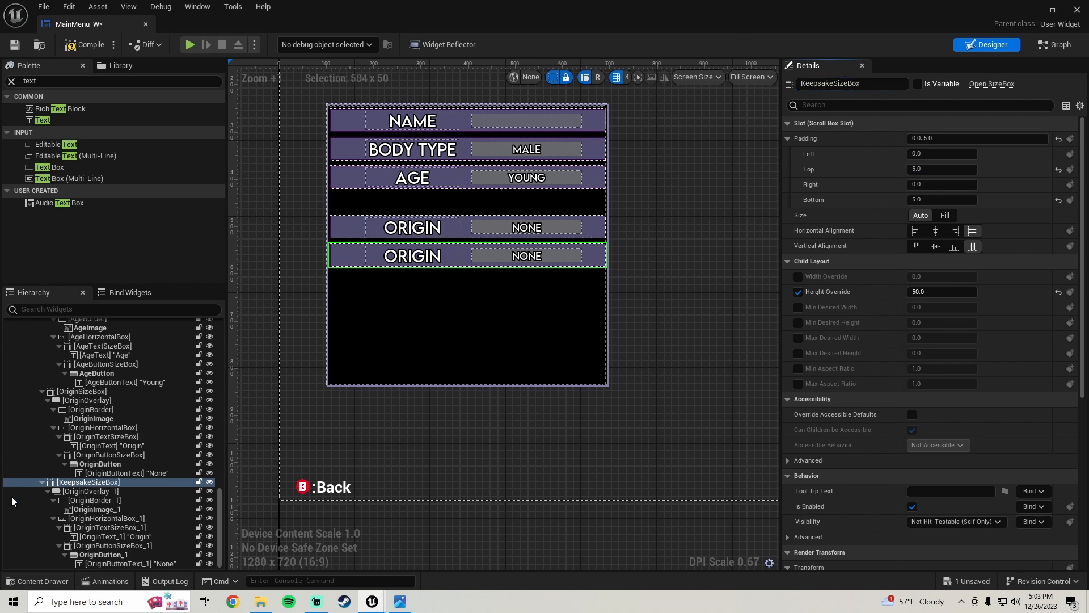
- Rename the overlay inside KeepsakeSizeBox as KeepSakeOverlay
click(115, 491)
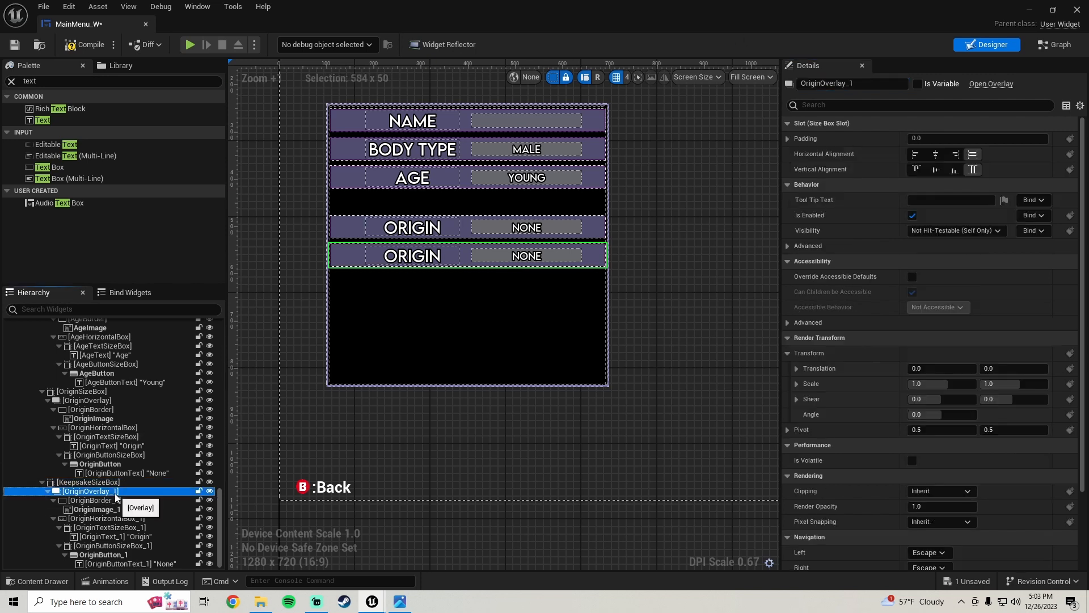
click(855, 83)
text(KeepS)
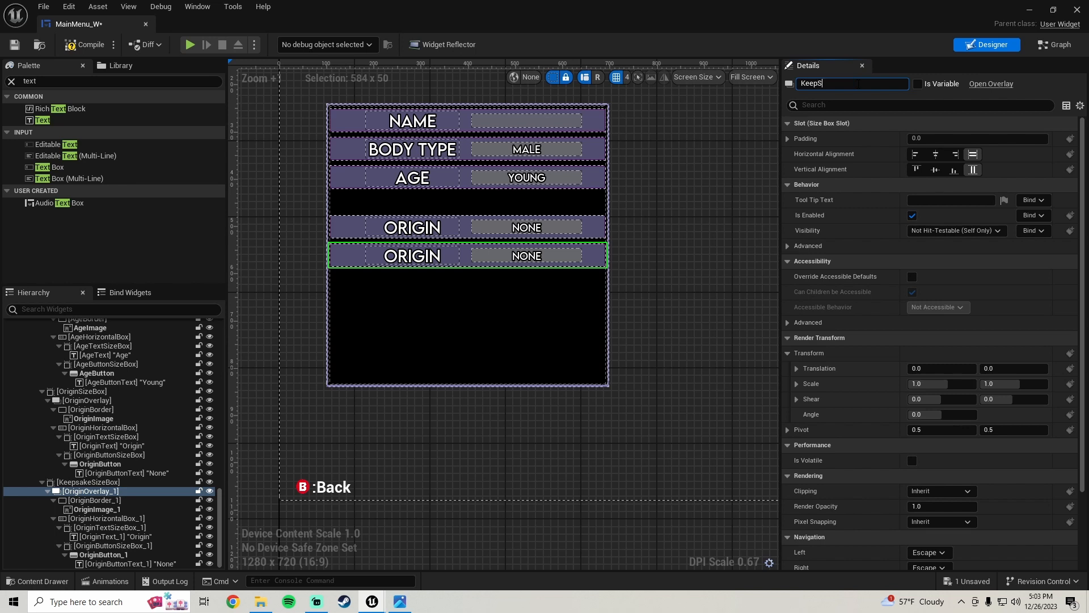
text(akeOverlay)
key(Return)
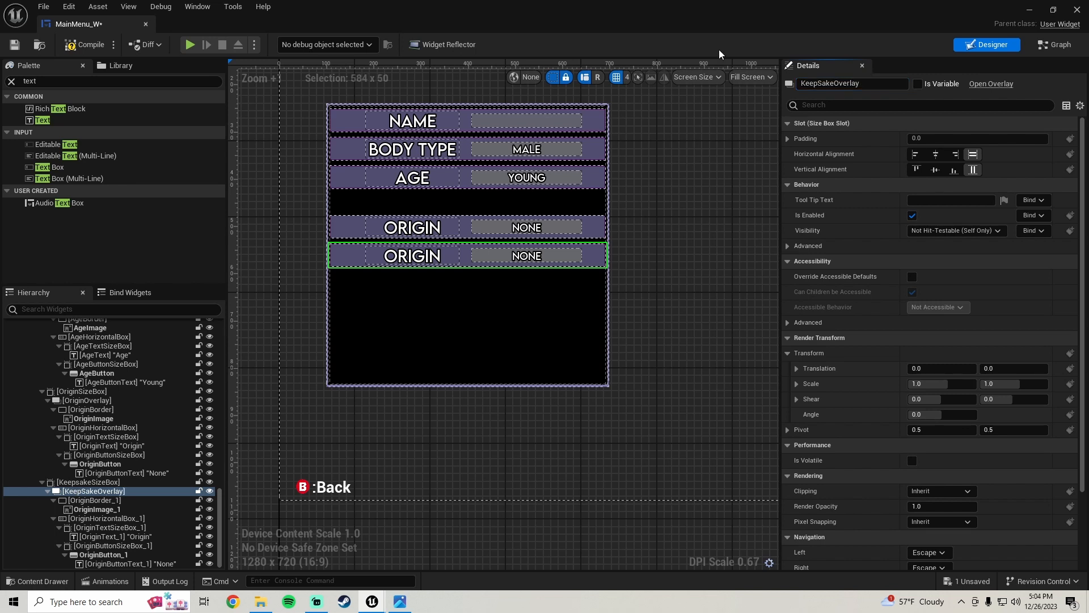
- Rename the border inside KeepSakeOverlay as KeepsakeBorder
click(91, 501)
click(851, 83)
text(K)
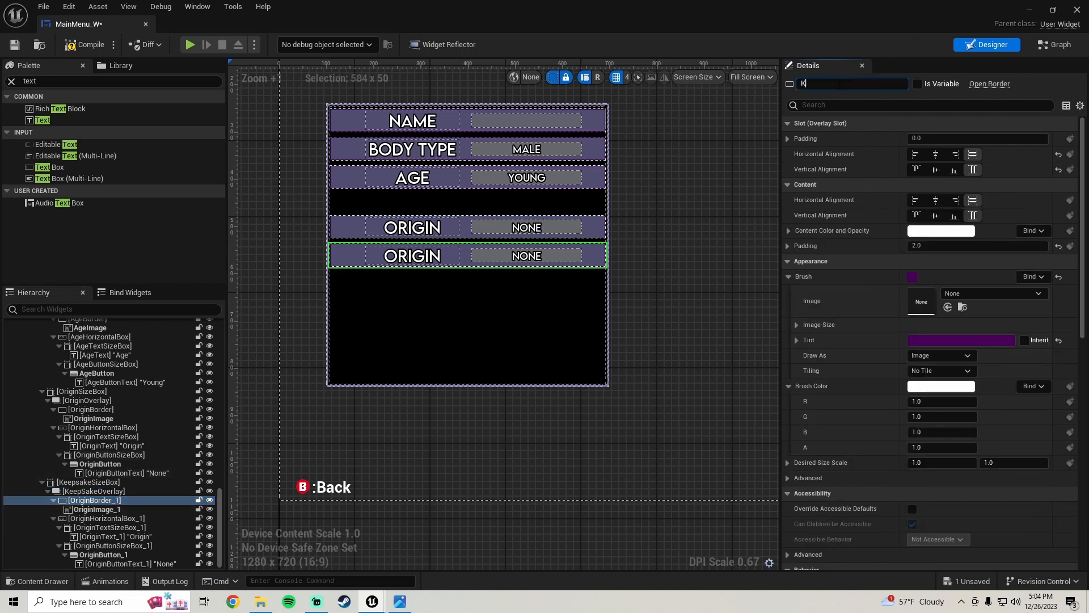
text(eepsakeBorder)
key(Return)
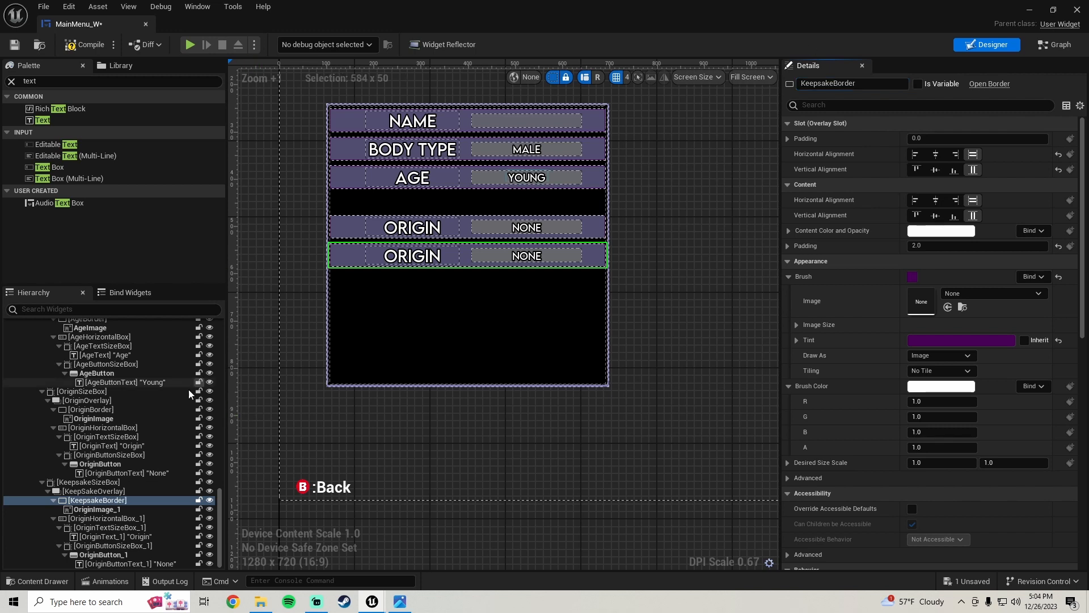
- Rename the image inside KeepsakeBorder as KeepsakeImage
click(91, 509)
click(836, 83)
text(Keepsa)
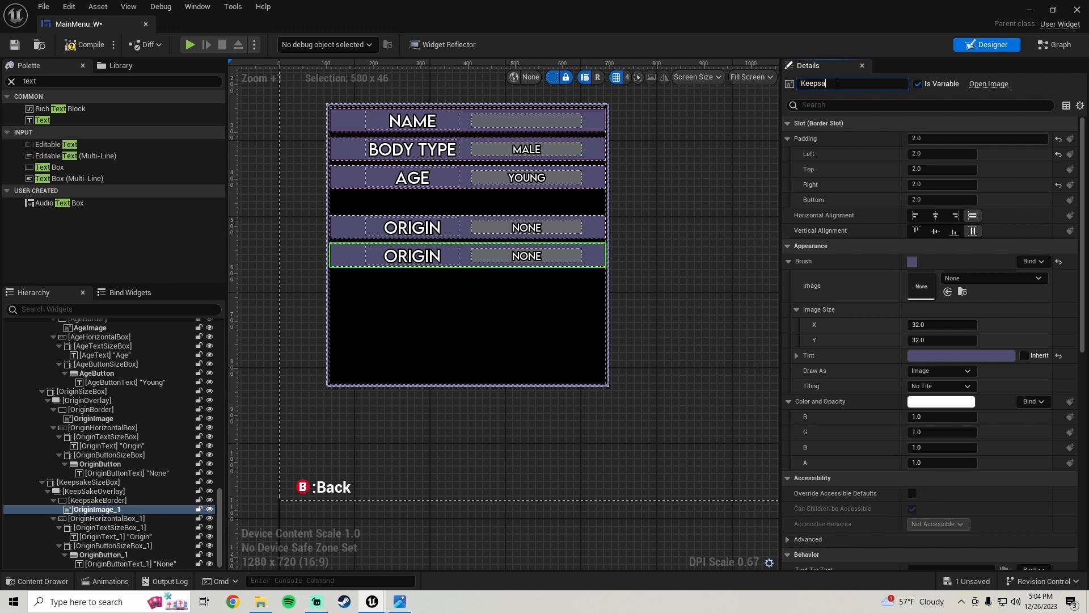
text(keImage)
key(Return)
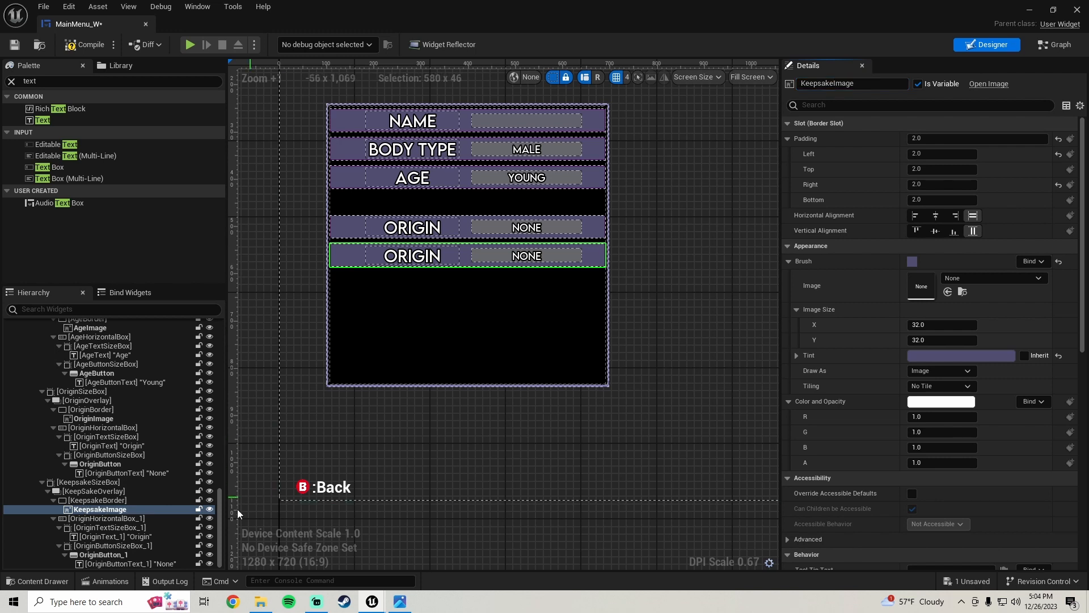
- Rename the horizontal box inside KeepSakeOverlay as KeepsakeHorizontalBox
click(118, 518)
click(864, 84)
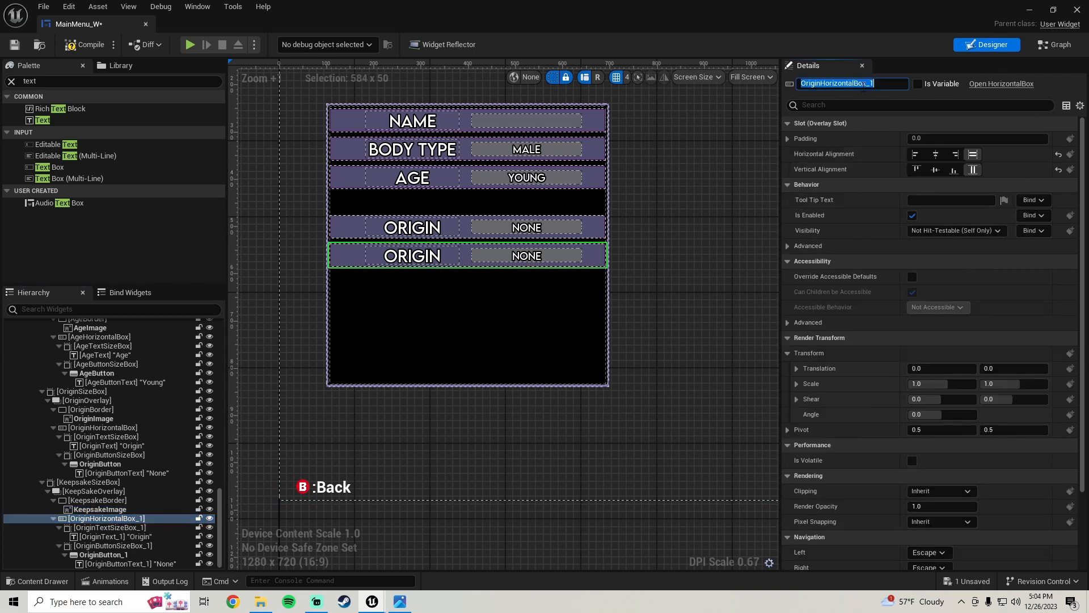
text(Keeps)
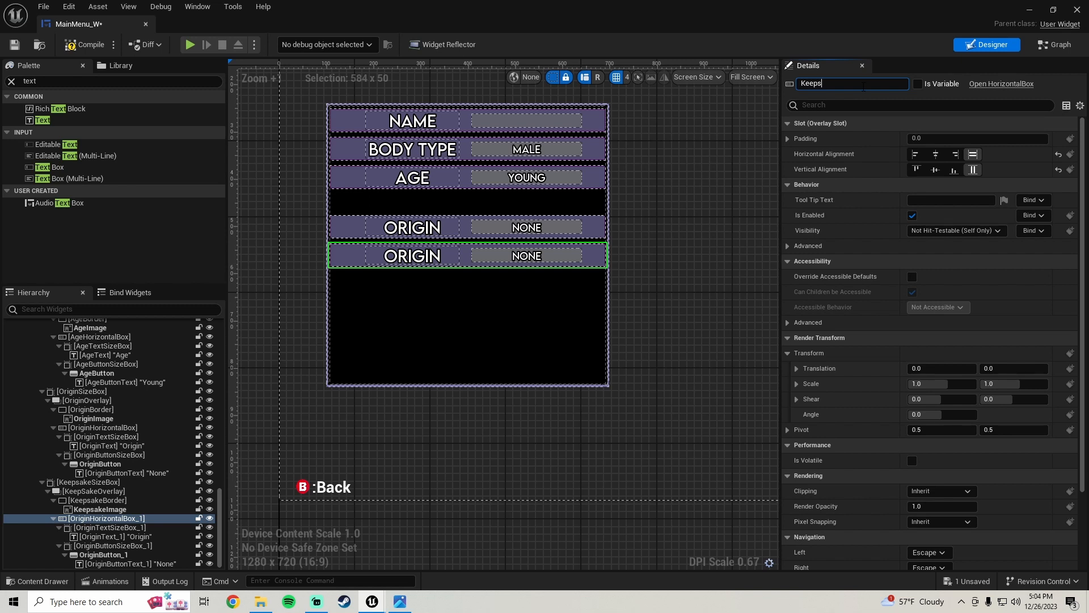
text(akeHorizontalBox)
key(Return)
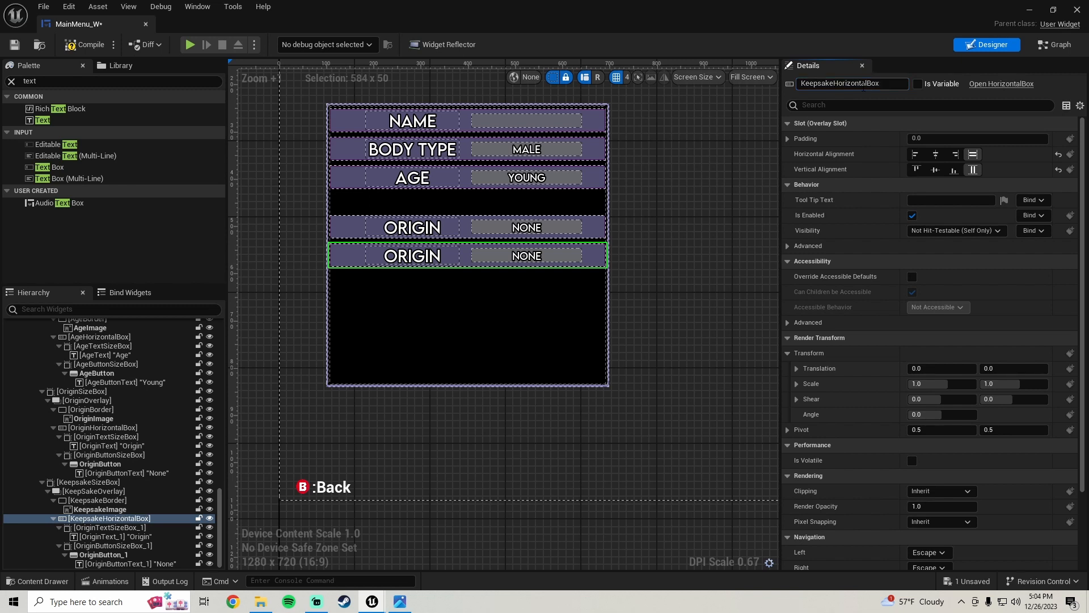
- Rename the text size box inside KeepsakeHorizontalBox as KeepsakeTextSizeBox
click(114, 528)
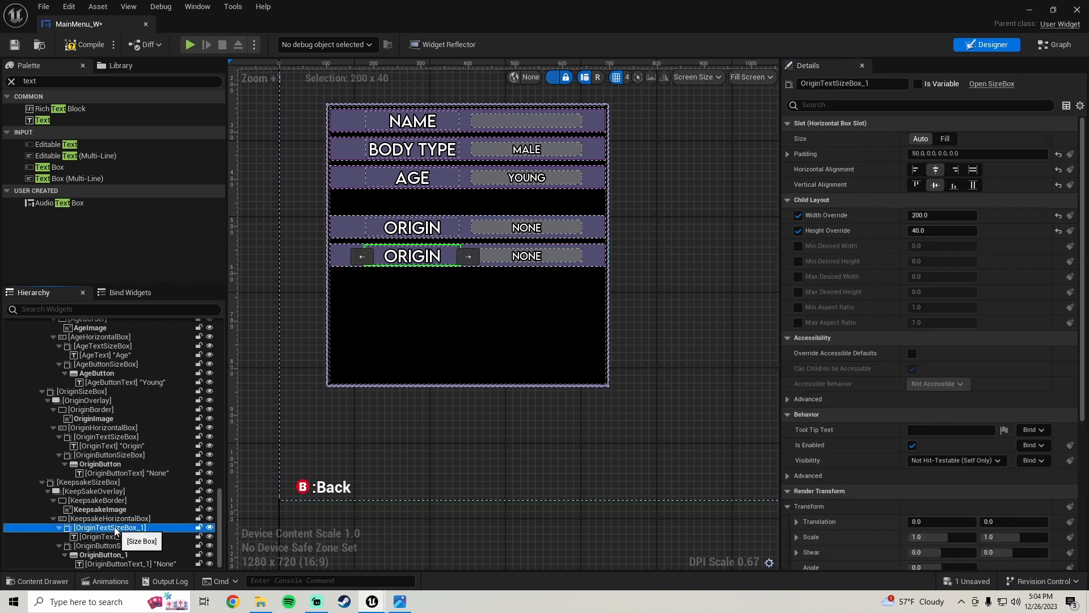
click(871, 83)
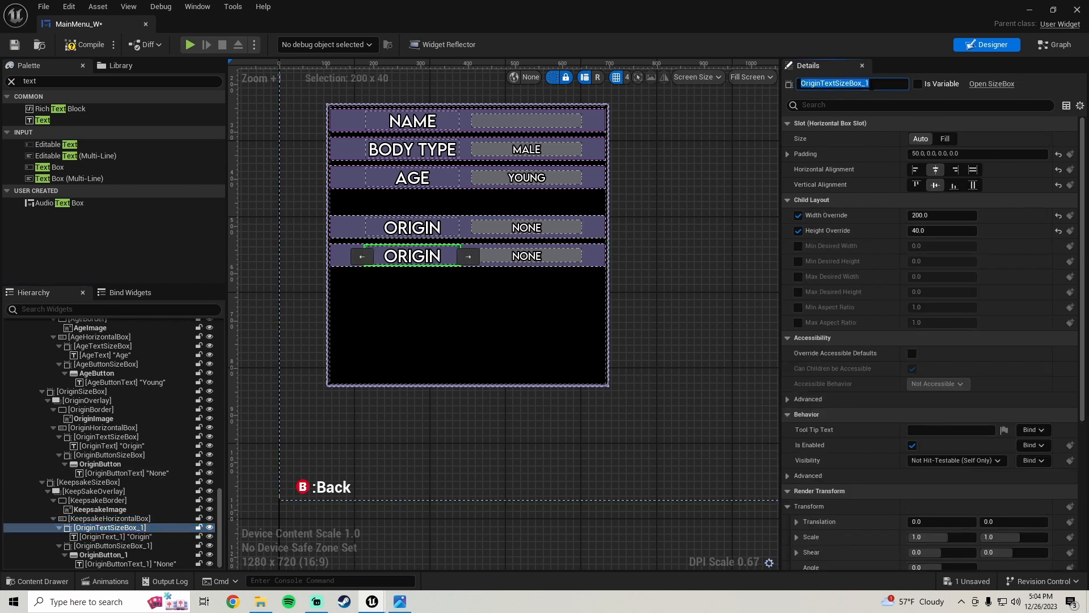
text(Ho)
key(BackSpace)
key(BackSpace)
text(KeepsakeText)
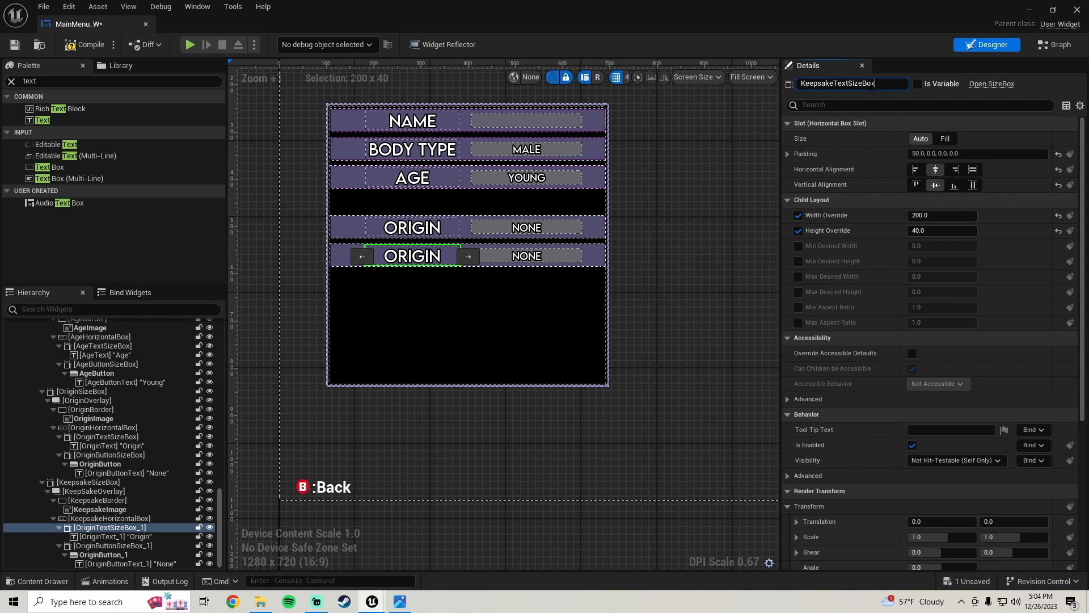
key(Return)
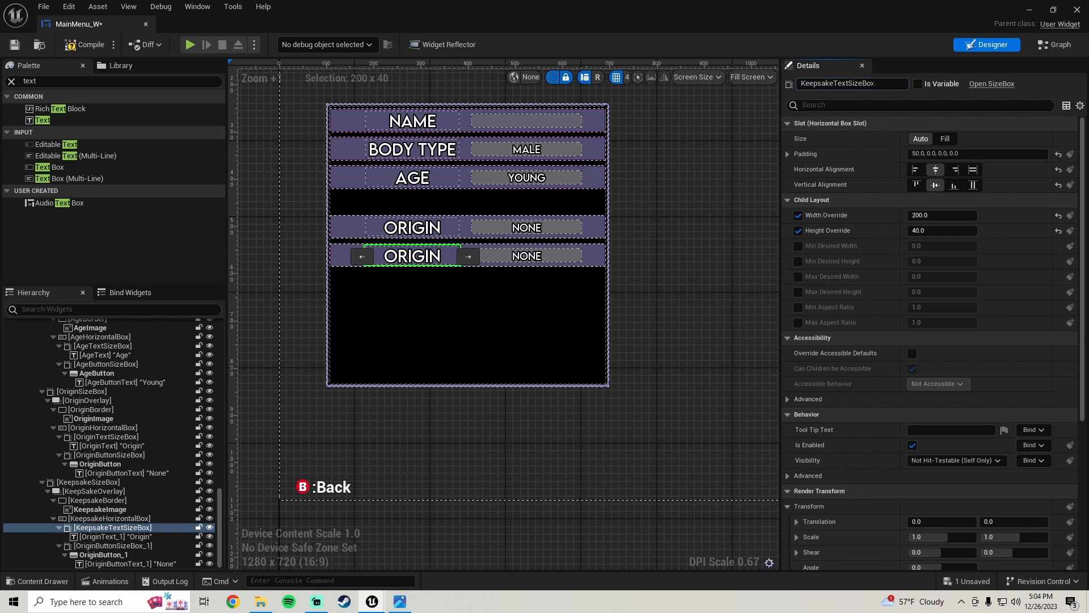
- Rename the text block inside KeepsakeTextSizeBox as KeepsakeText and set its text to "Keepsake"
click(133, 537)
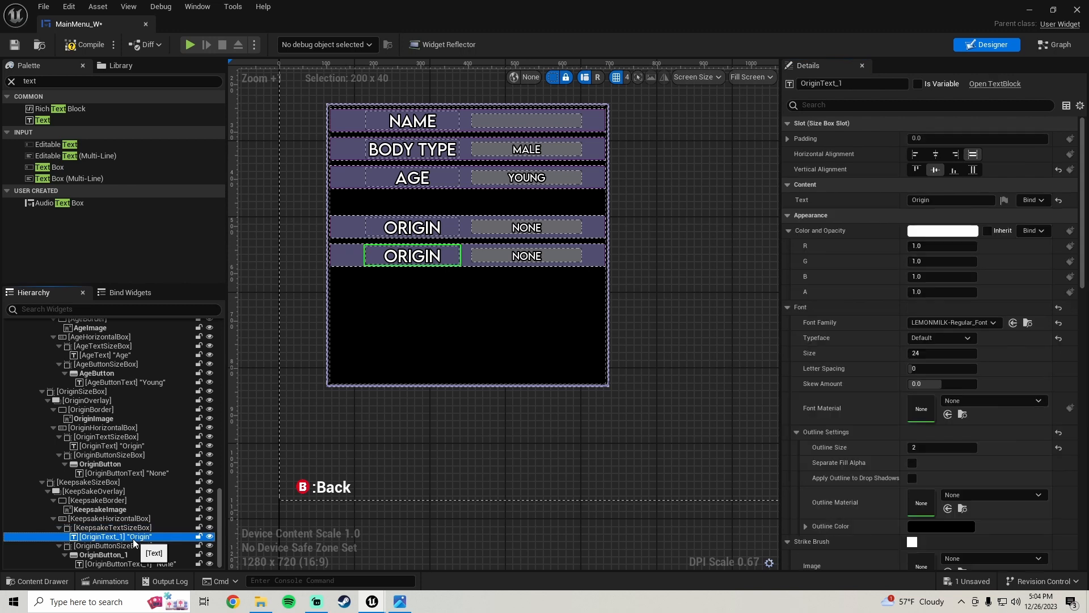
click(832, 85)
text(Keepsake)
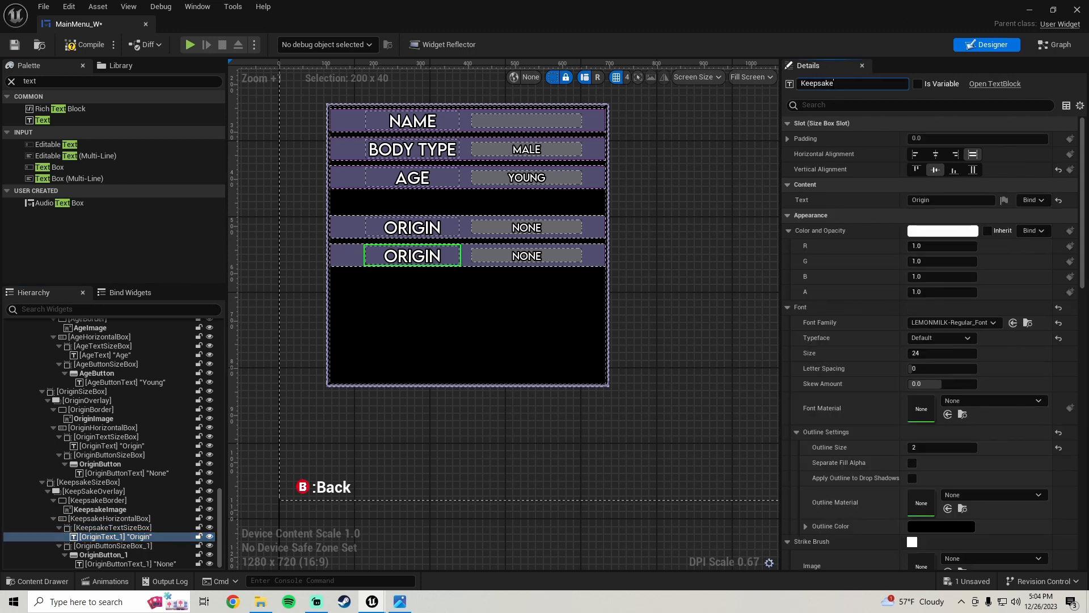
text(Text)
key(Return)
click(942, 199)
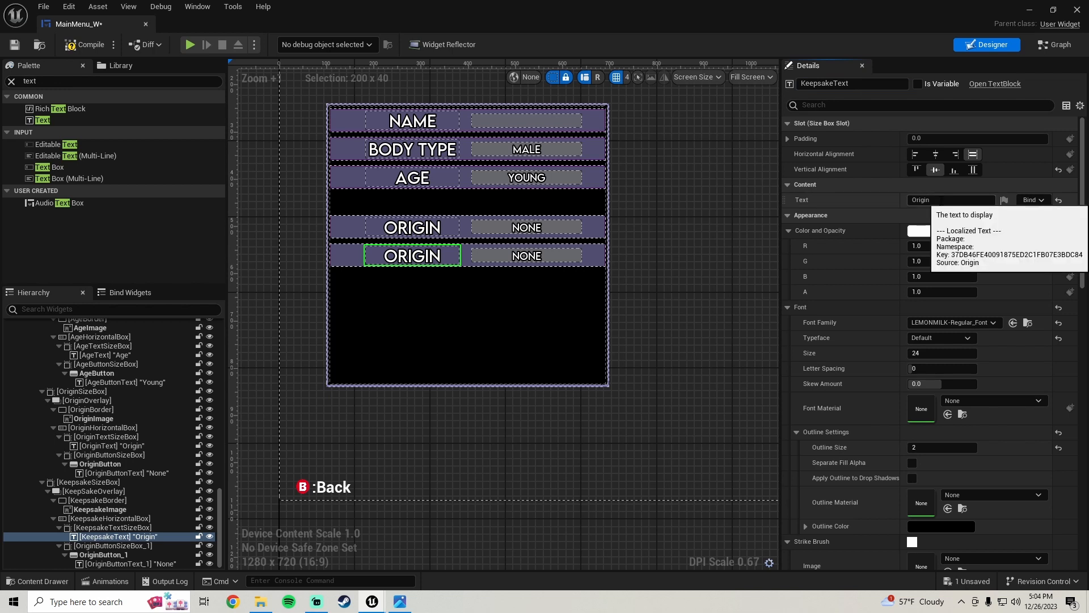
text(Keep)
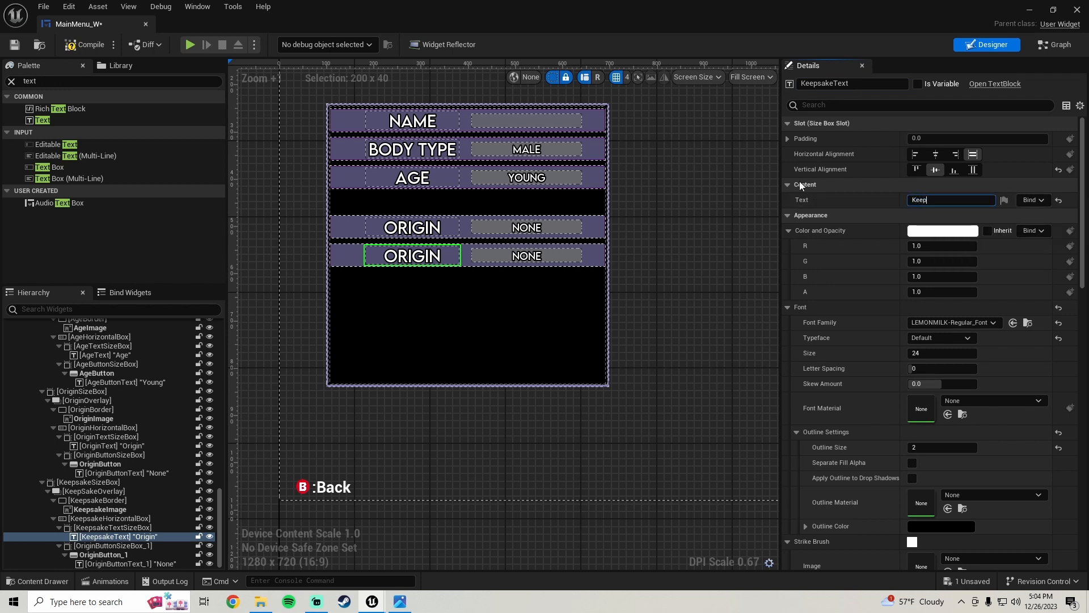
text(sake)
key(Return)
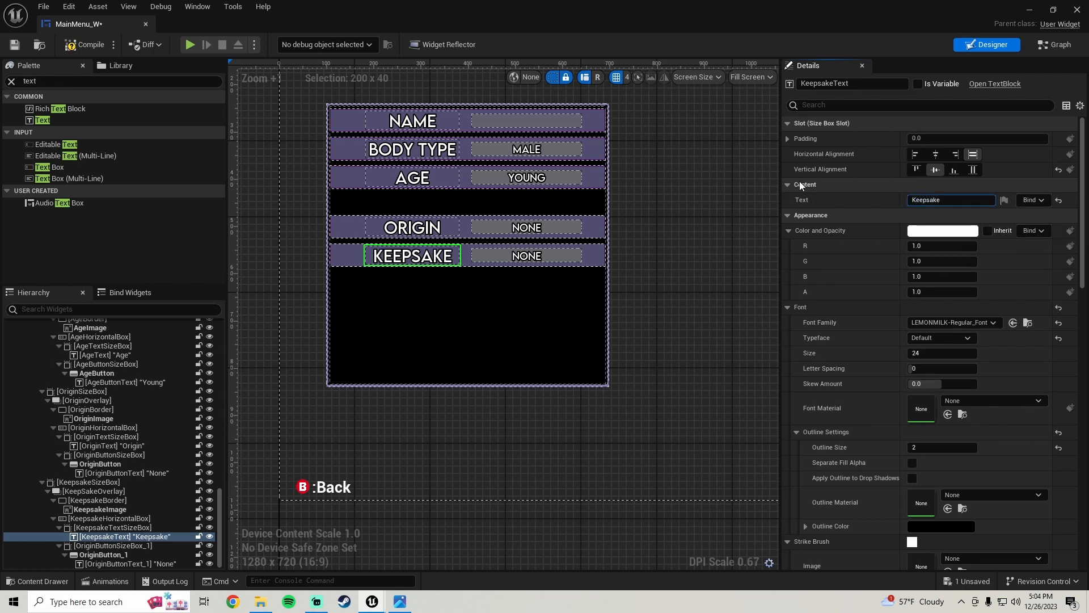
- Rename the button size box inside KeepsakeHorizontalBox as KeepsakeButtonSizeBox
click(133, 545)
click(853, 84)
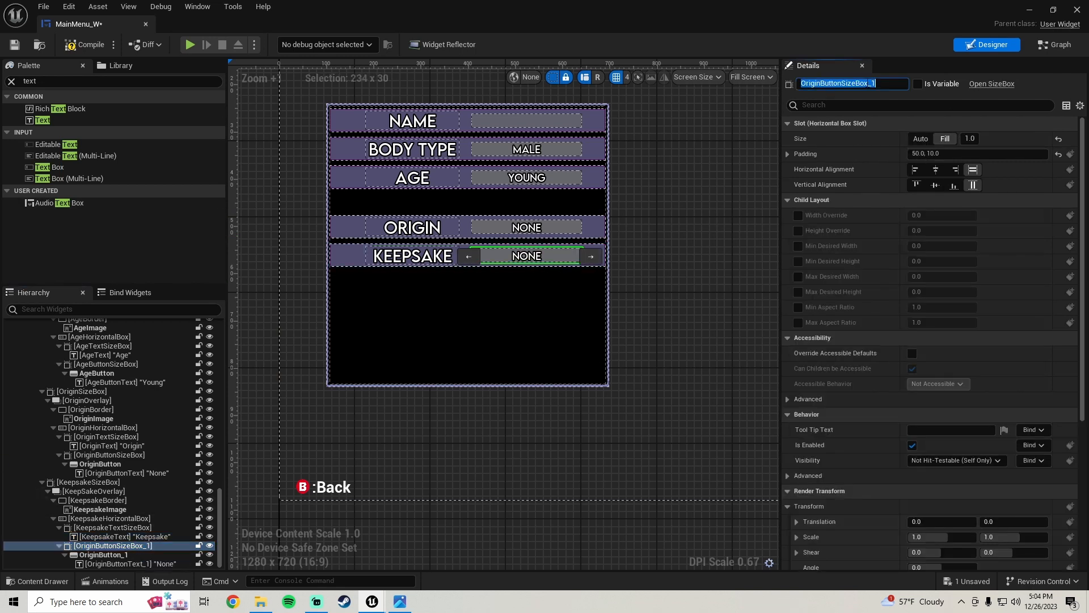
text(KeepsakeBu)
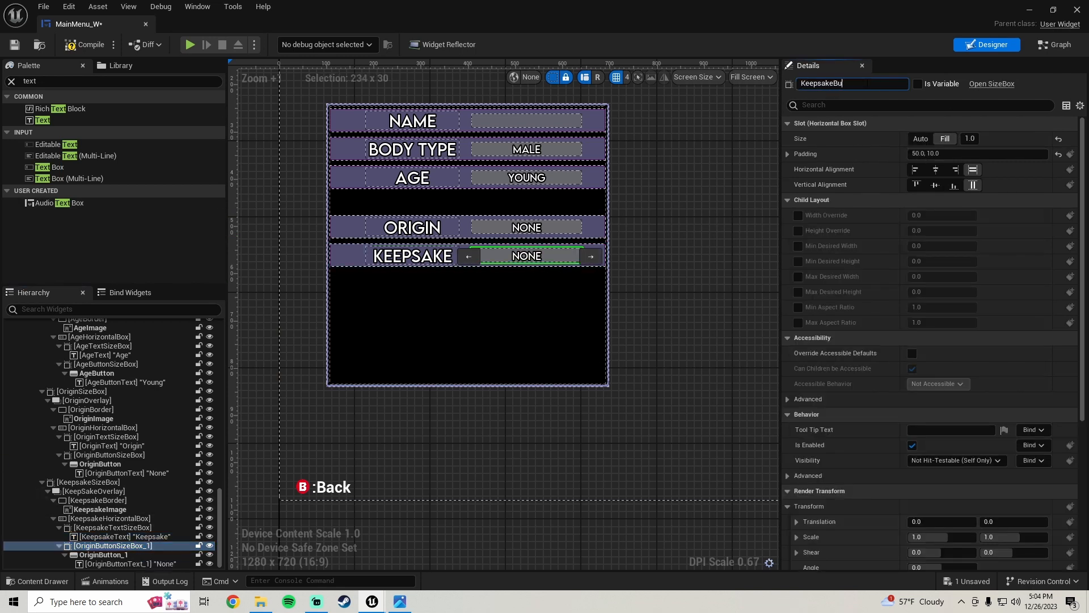
text(ttonSizeBox)
key(Return)
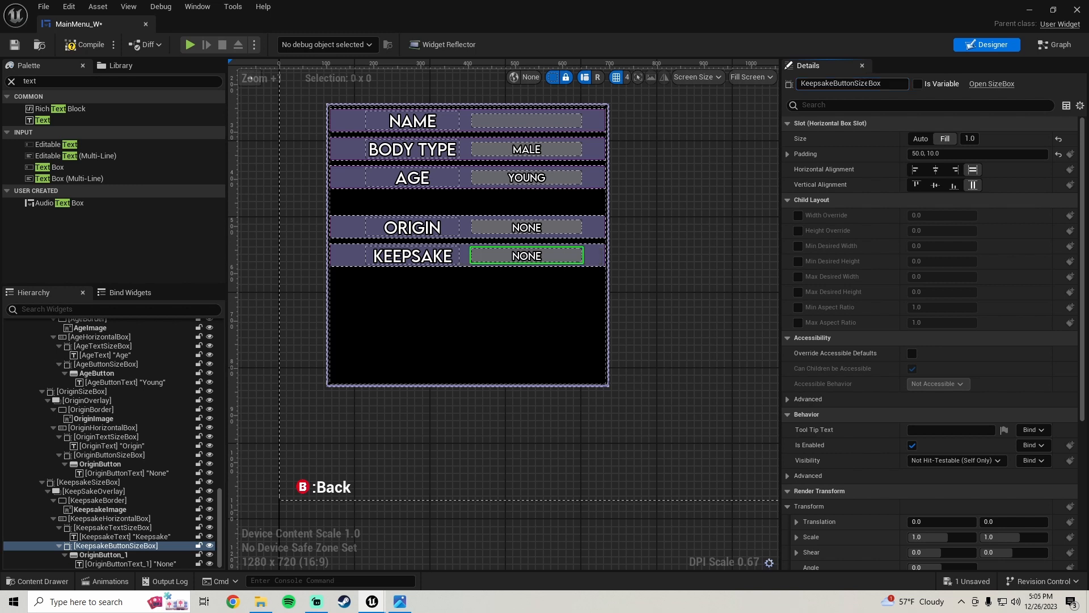
- Rename the button inside KeepsakeButtonSizeBox as KeepsakeButton
click(113, 555)
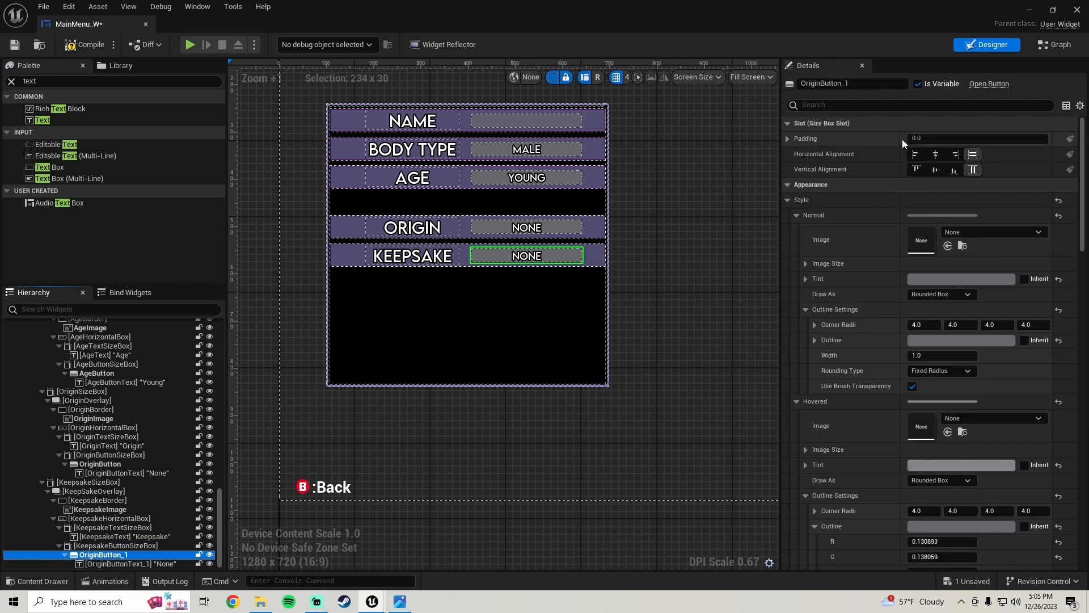
click(843, 83)
text(Keepsak)
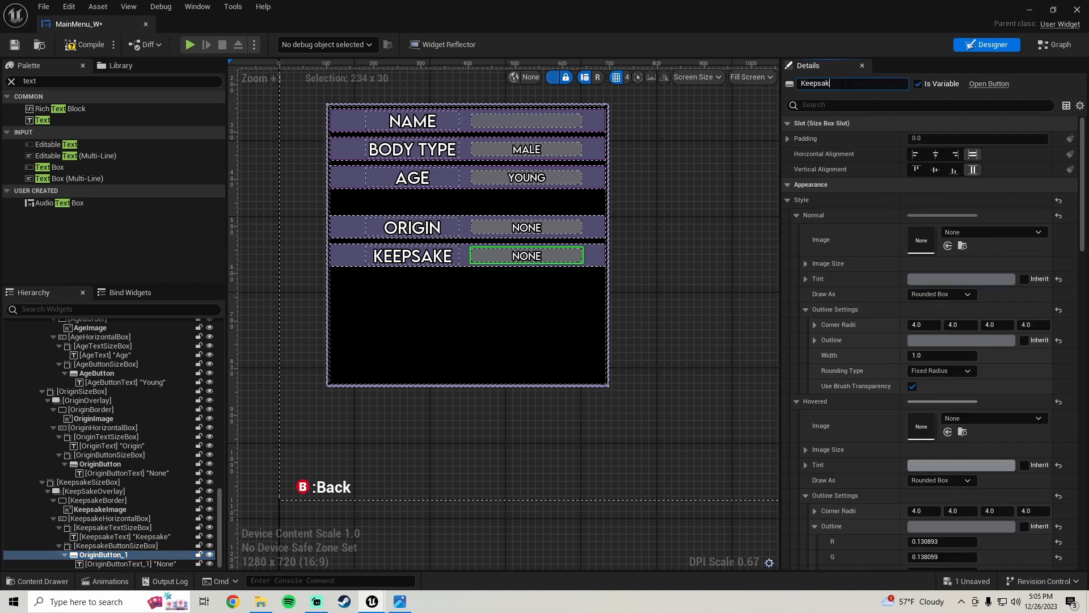
text(eButton)
key(Return)
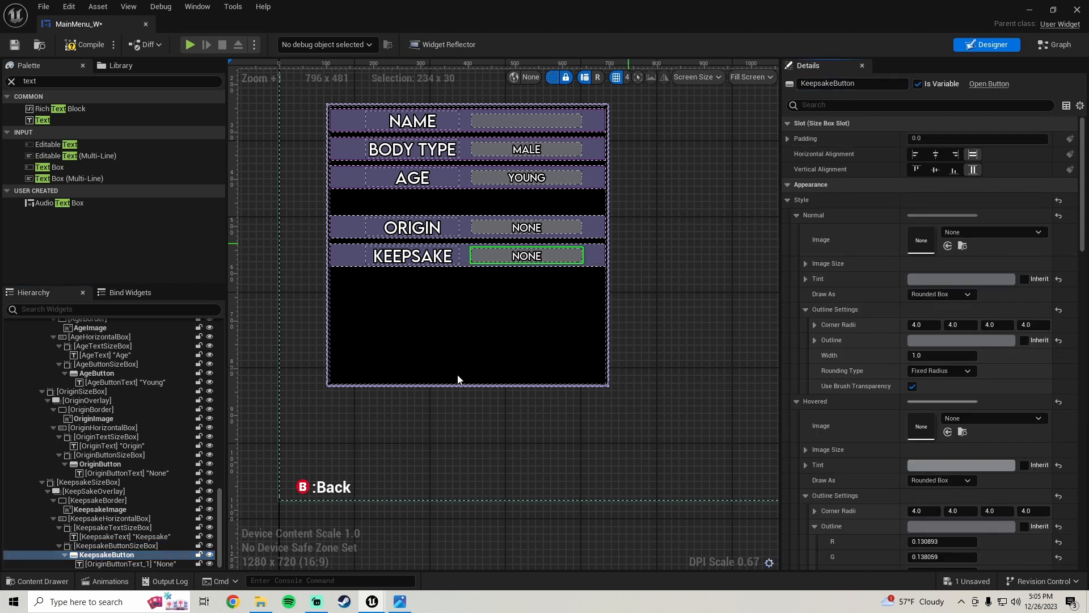
- Rename the text block inside KeepsakeButton as KeepsakeButtonText and save the widget
click(120, 564)
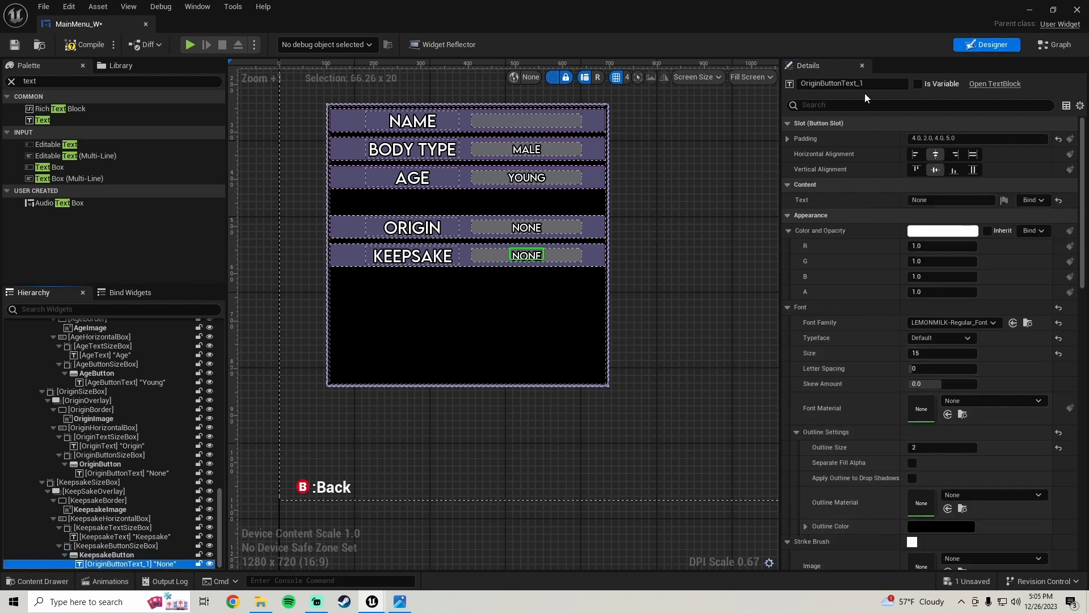
click(851, 84)
text(Keepas)
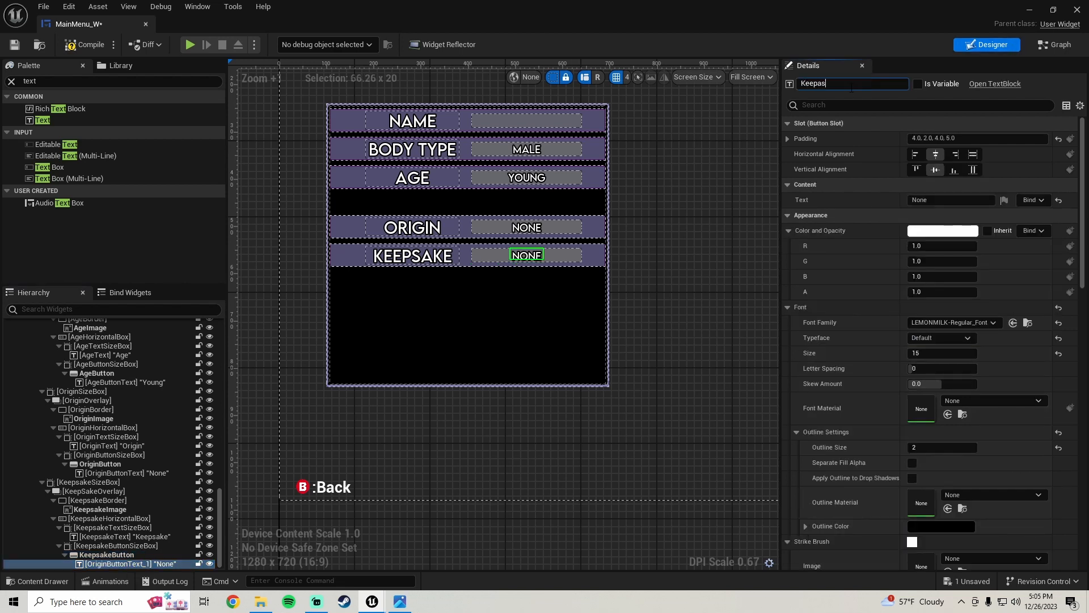
key(BackSpace)
key(BackSpace)
key(BackSpace)
text(sakeButtonText)
key(Return)
click(926, 199)
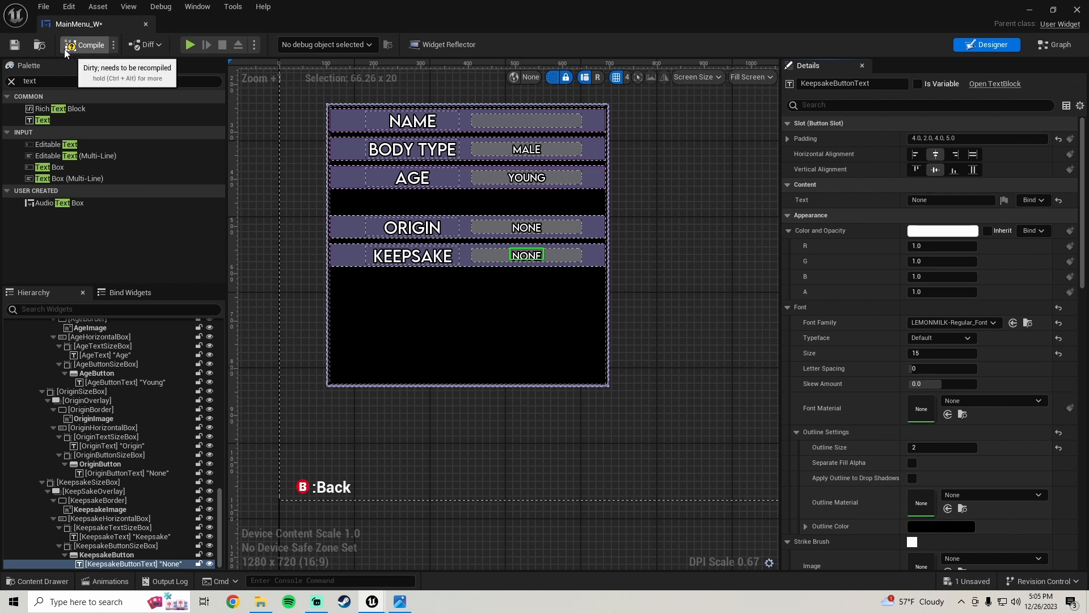
click(13, 45)
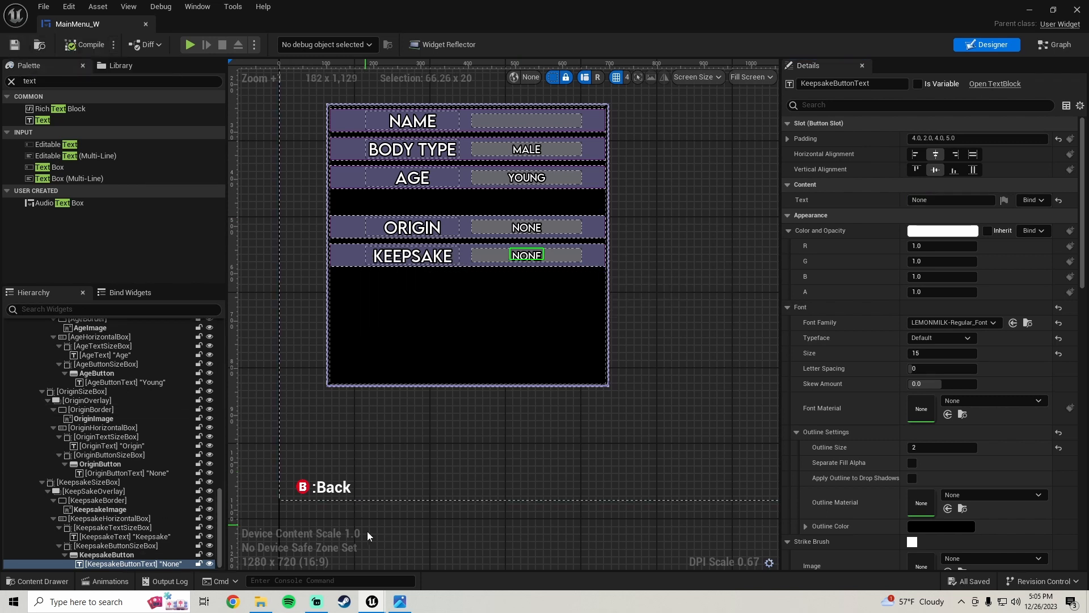
- Check the reference screenshot for the row after Keepsake and duplicate KeepsakeSizeBox with its contents
click(404, 606)
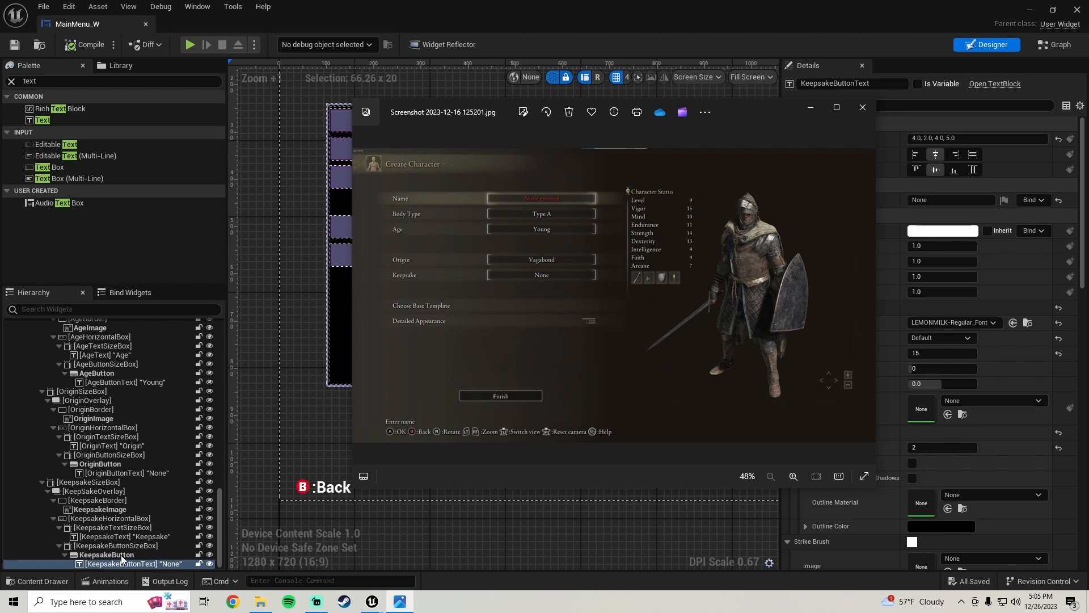
click(96, 482)
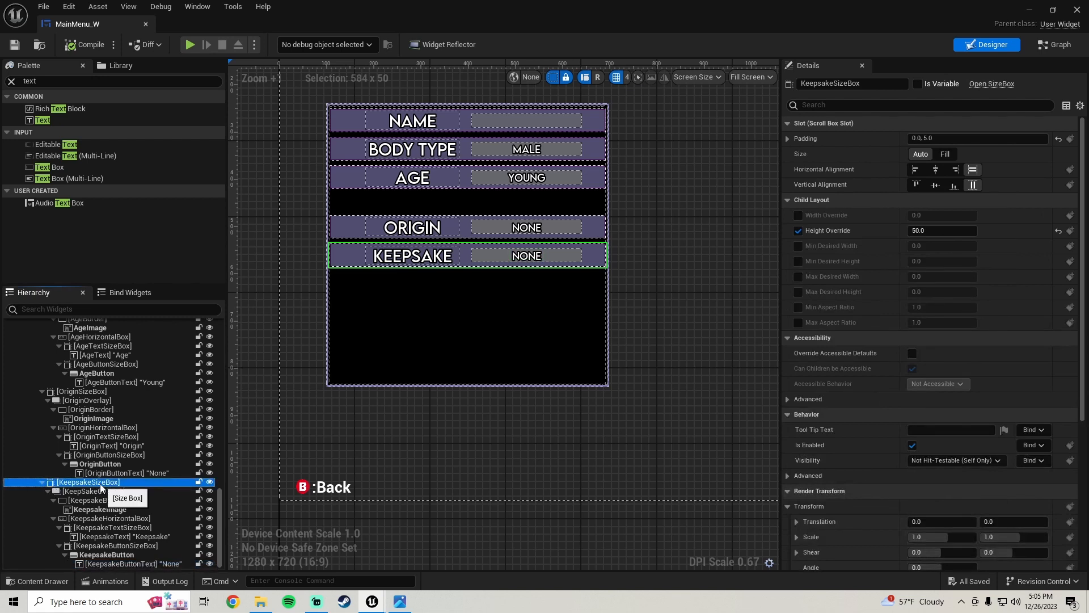
right_click(100, 484)
click(150, 376)
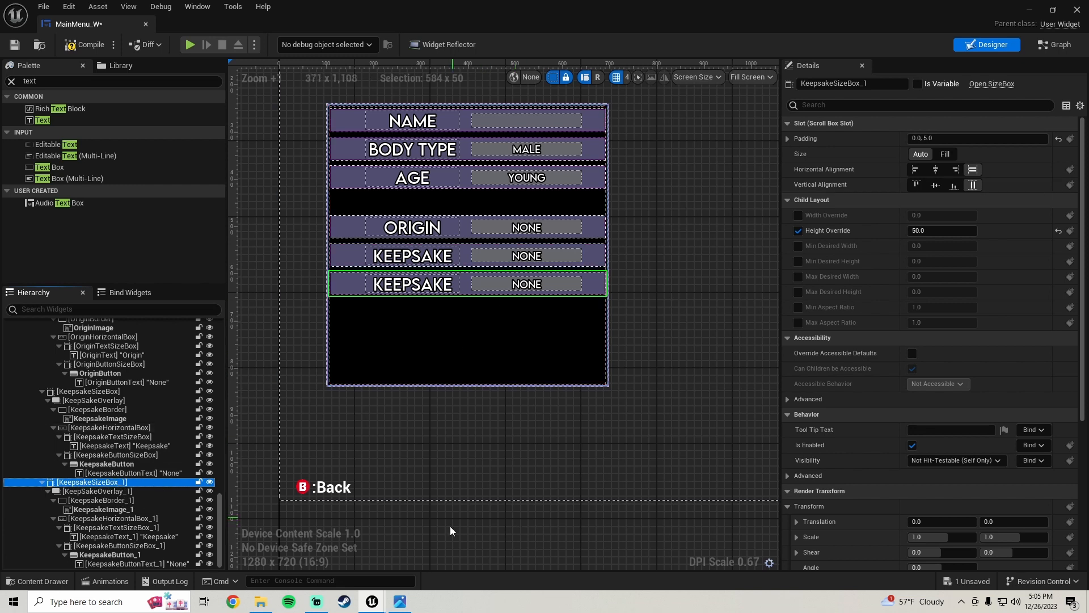
- Check the reference screenshot for the row's name and rename the duplicated Keepsake size box as BaseTemplateSizeBox
click(403, 604)
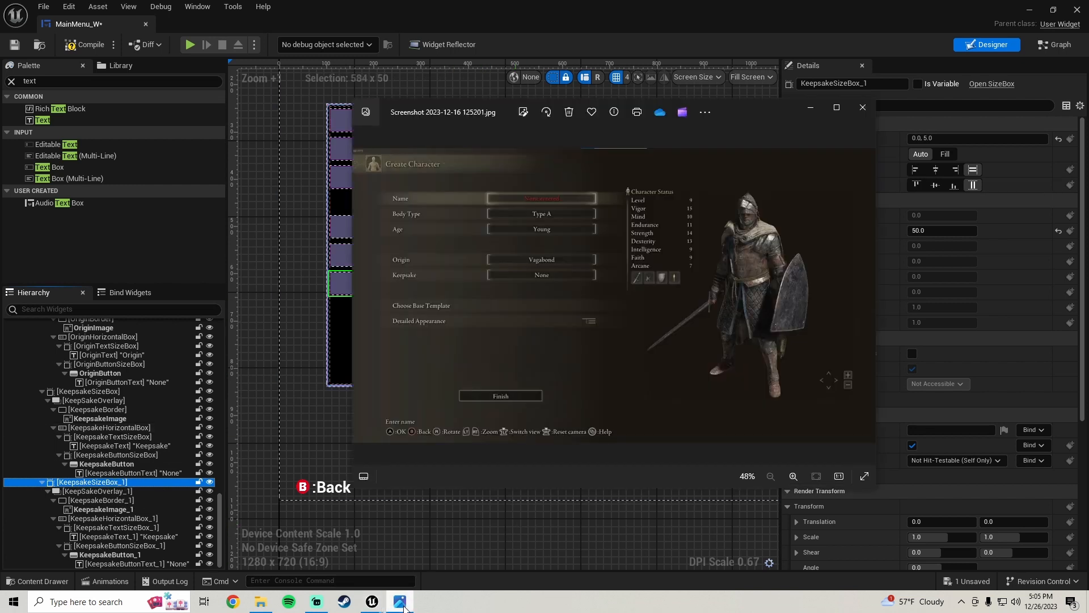
click(403, 605)
click(842, 83)
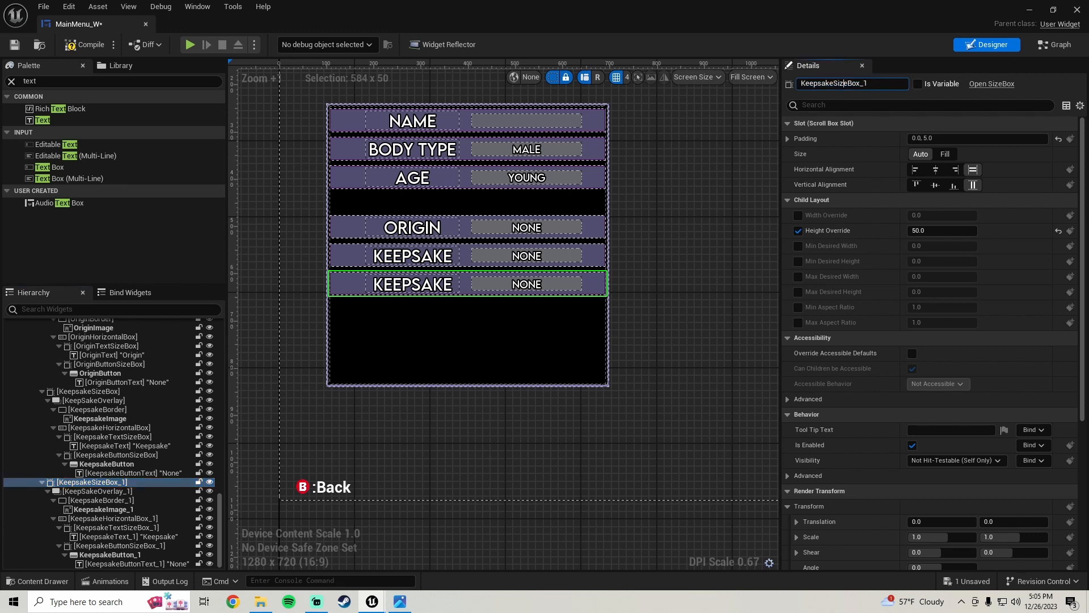
double_click(844, 84)
text(BaseTEmpla)
key(BackSpace)
key(BackSpace)
key(BackSpace)
text(emplateSizeBox)
key(Return)
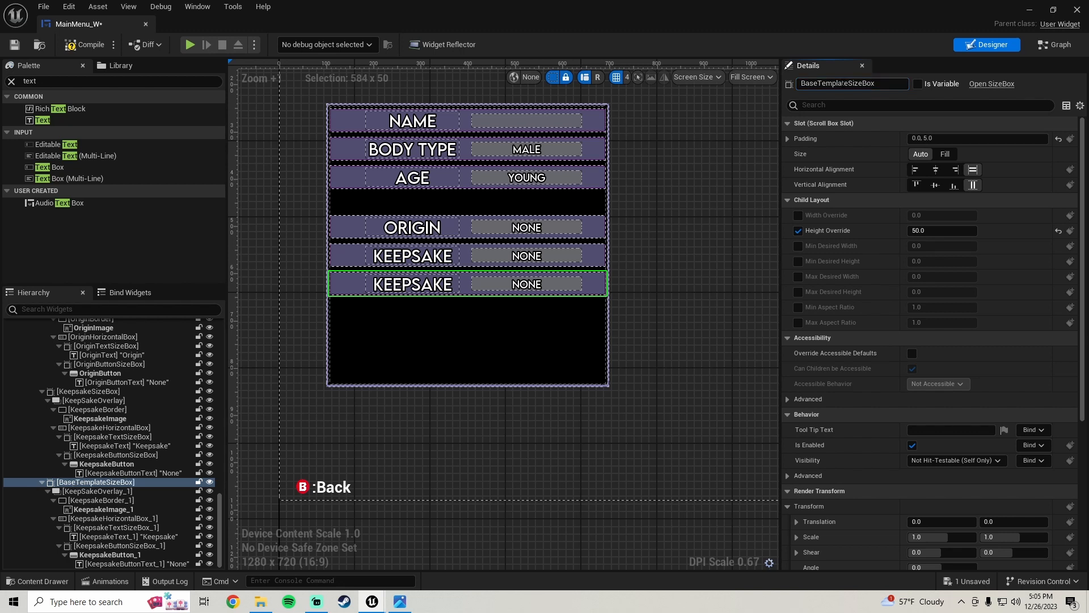
- Rename the overlay inside BaseTemplateSizeBox as BaseTemplateOverlay
click(118, 491)
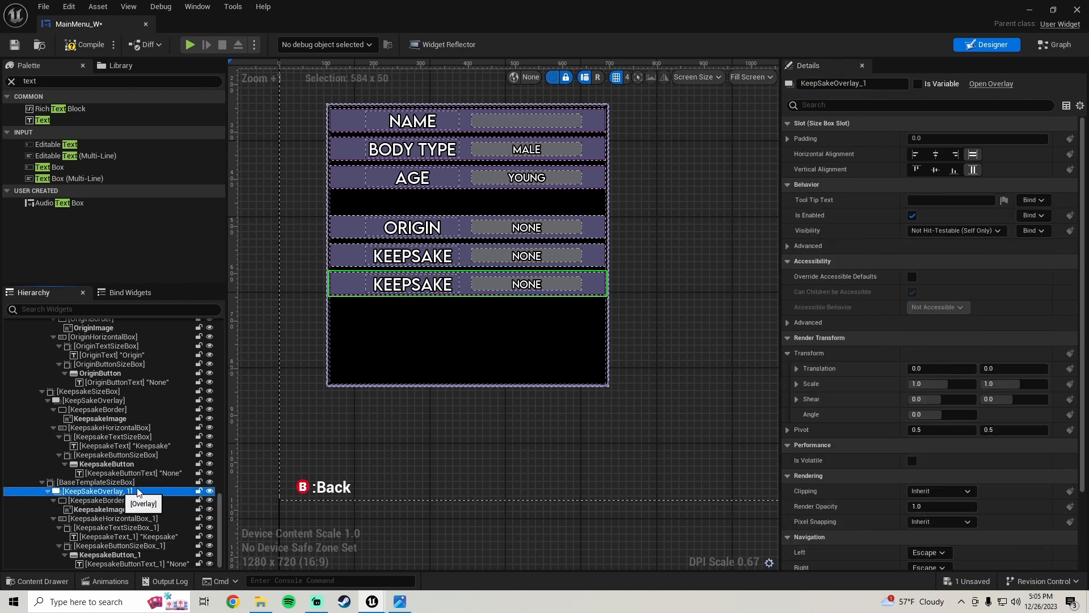
click(854, 83)
text(B)
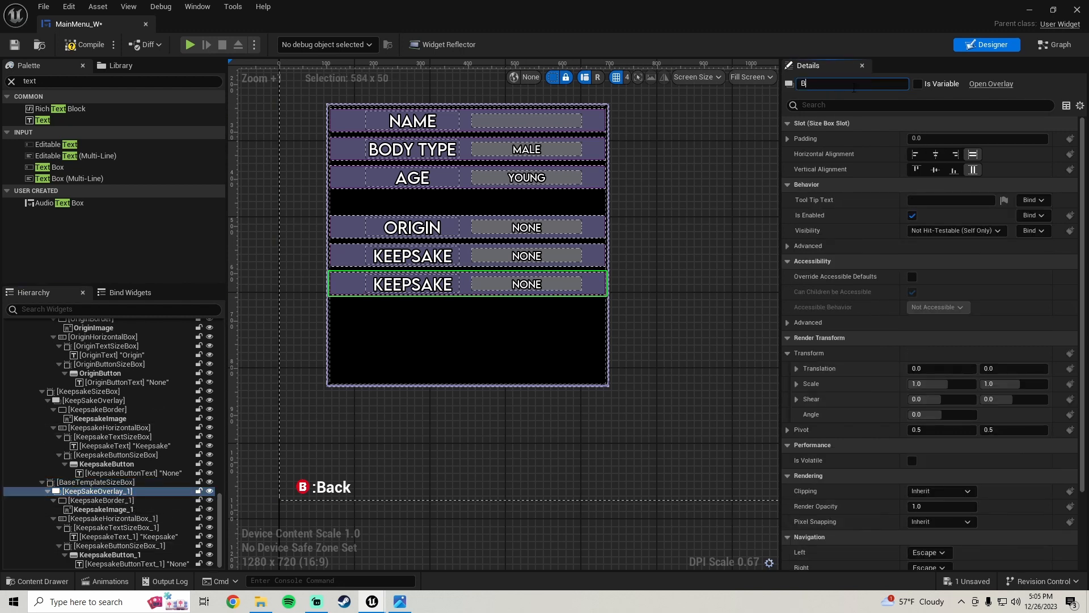
text(aseTemplateOverlay)
key(Return)
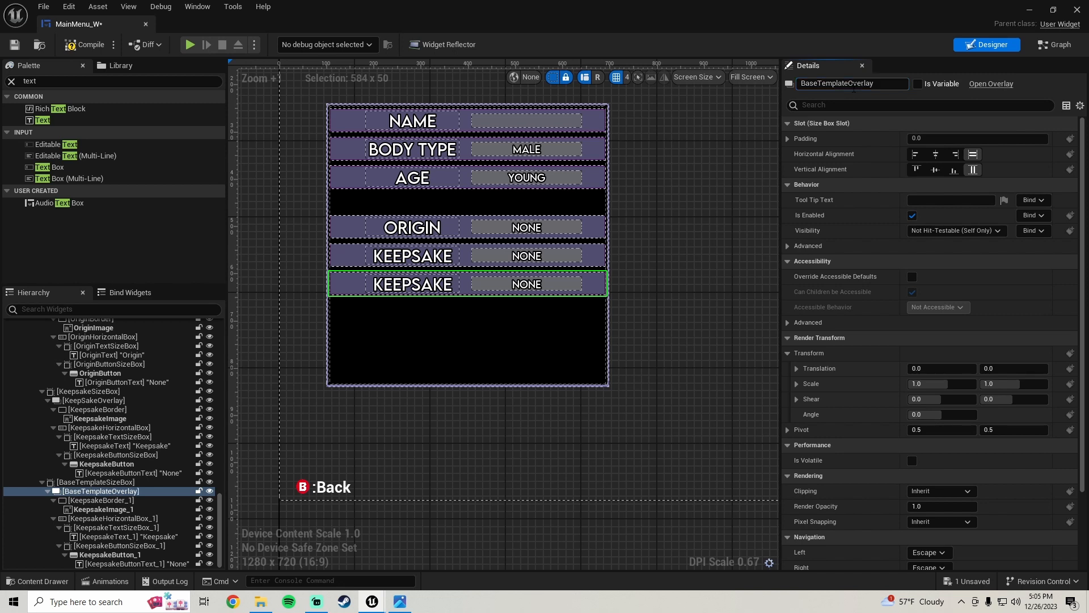
- Rename the border inside BaseTemplateOverlay as BaseTemplateBorder
click(103, 503)
click(852, 84)
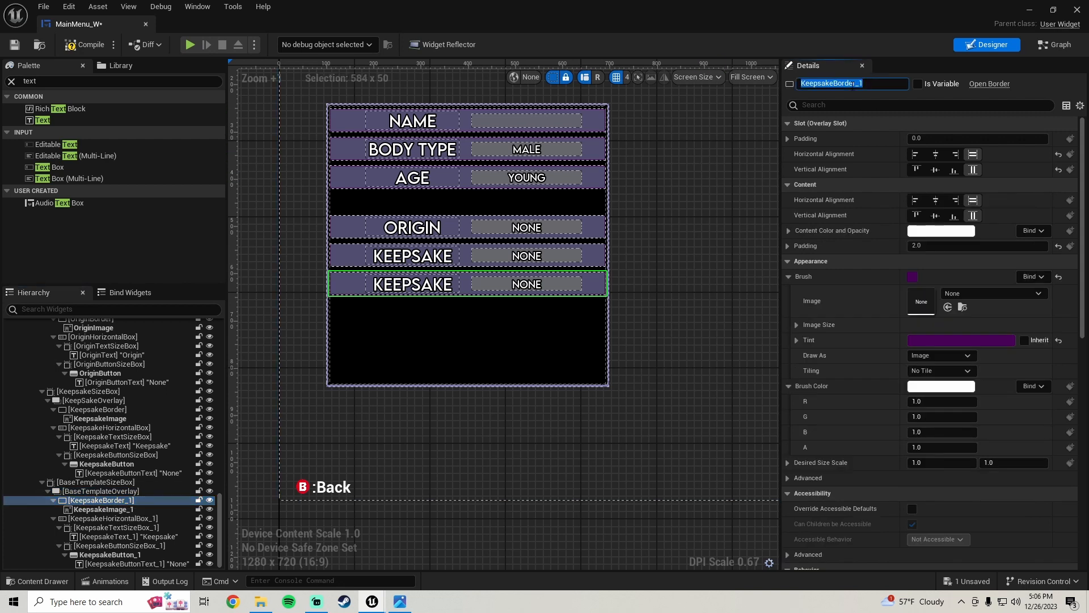
text(BaseTemplateBorder)
key(Return)
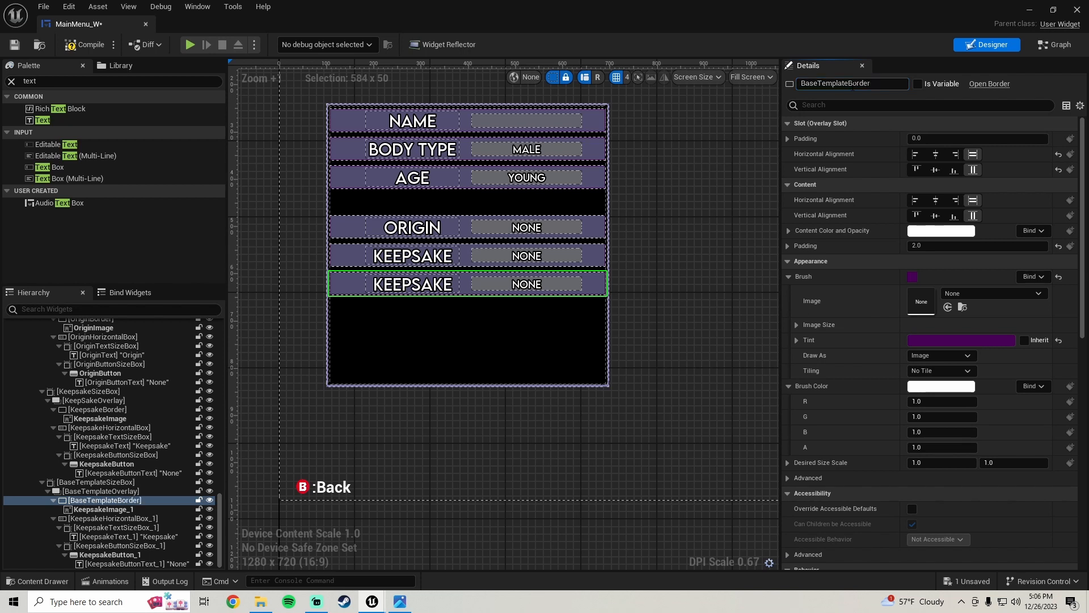
- Rename the image inside BaseTemplateBorder as BaseTemplateImage
click(102, 509)
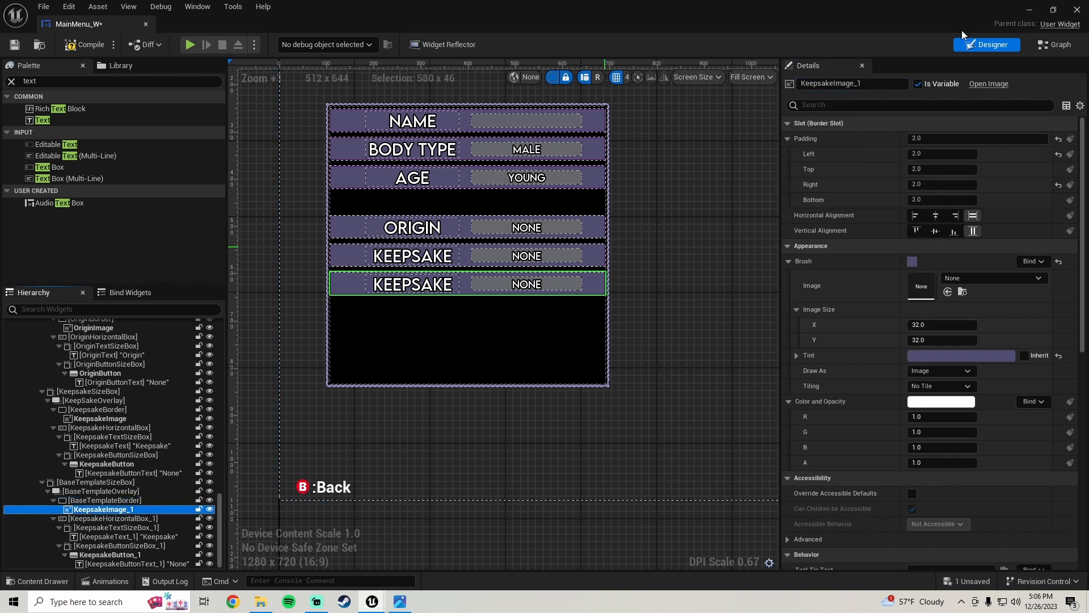
click(847, 84)
text(Ba)
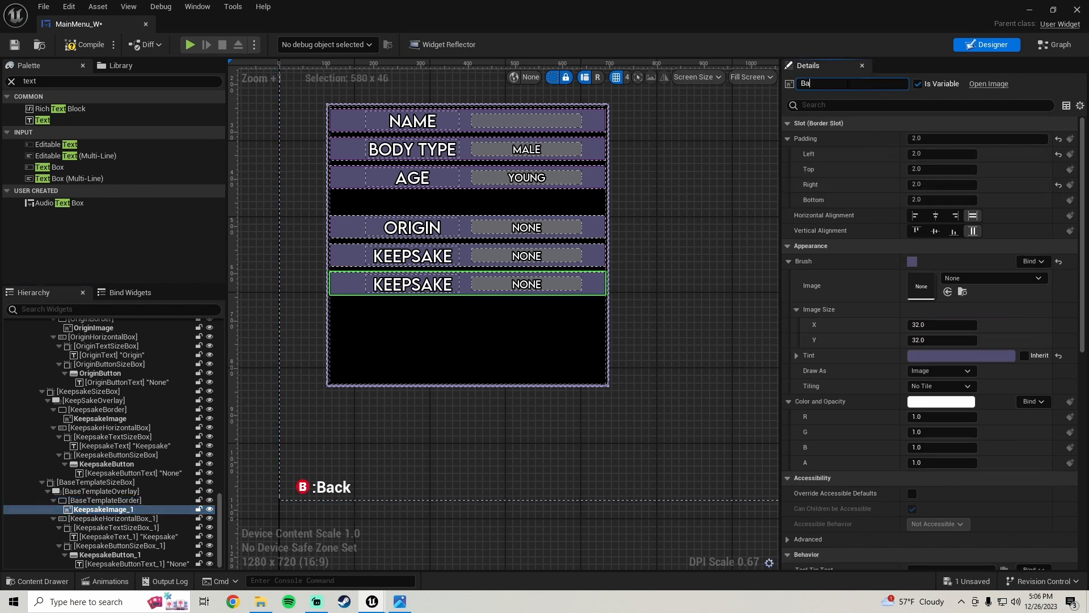
text(seTemplateImage)
key(Return)
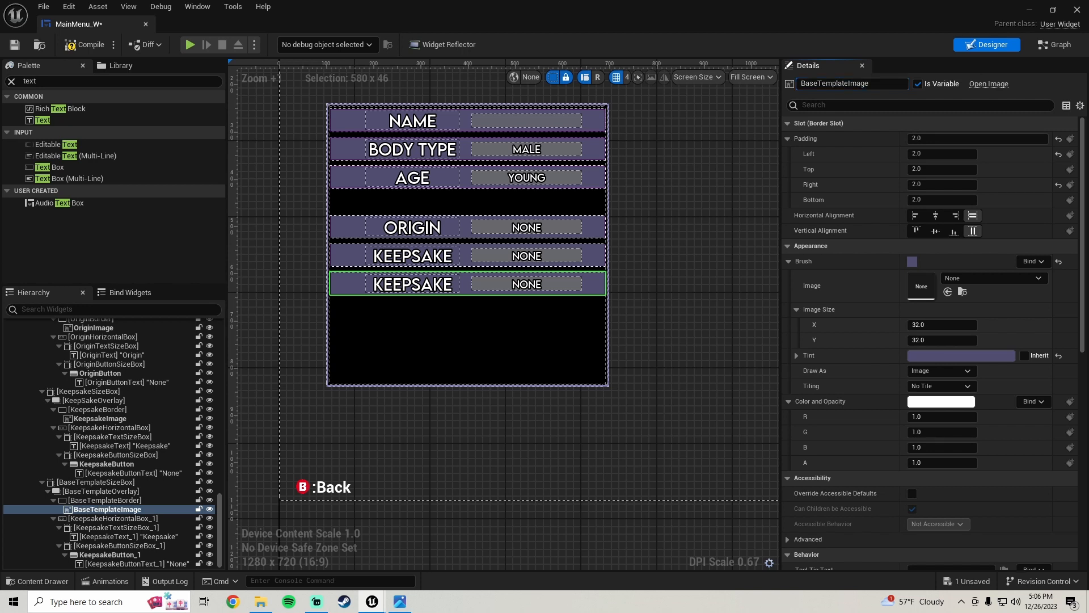
- Rename the horizontal box inside BaseTemplateOverlay as BaseTemplateHorizontalBox
click(108, 517)
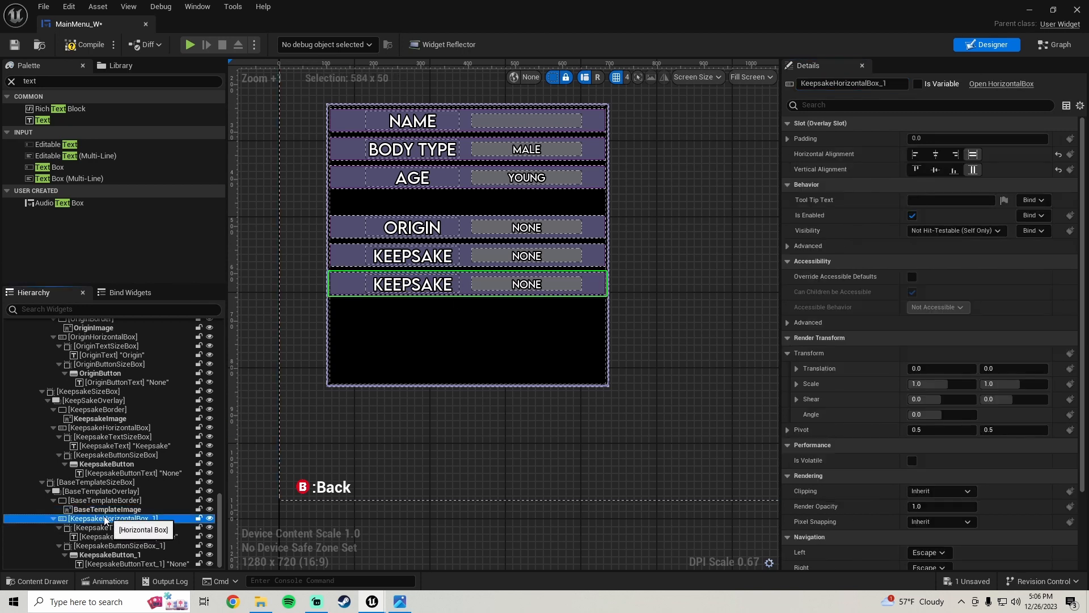
click(844, 83)
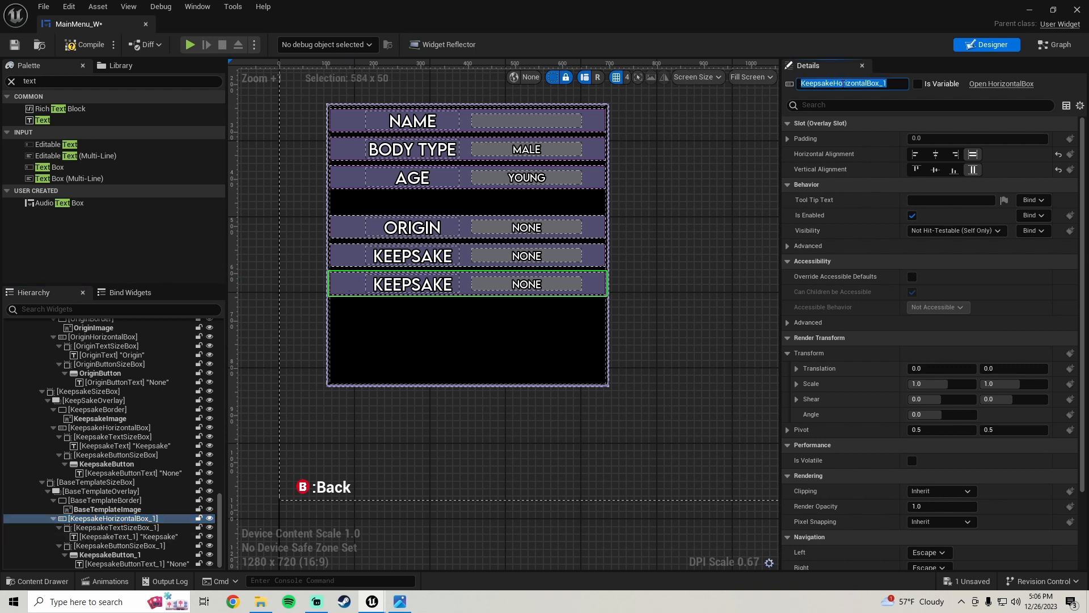
text(BaseTempla)
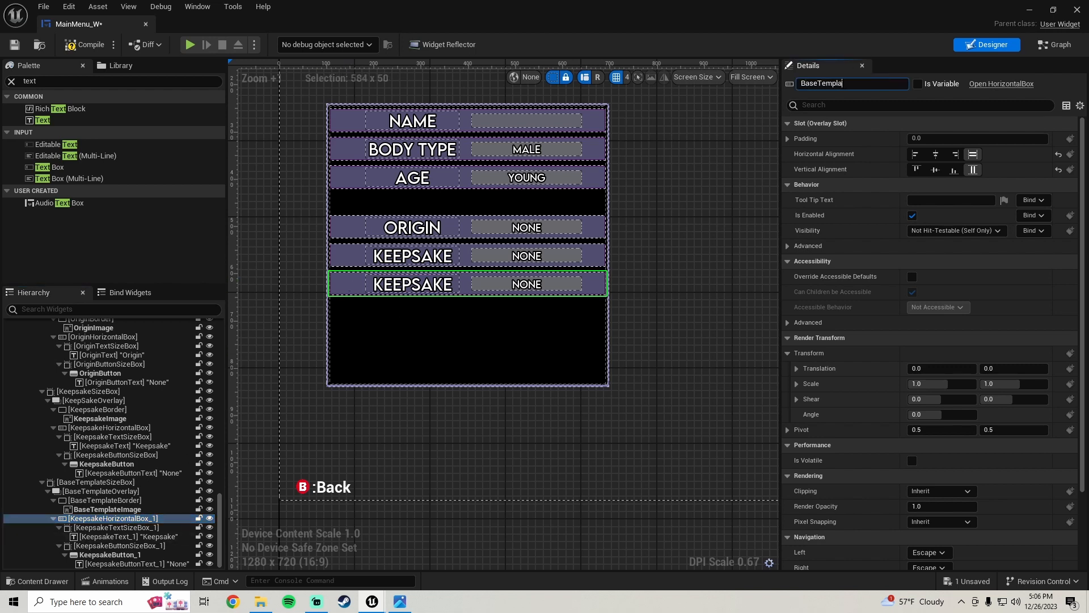
text(teHorizontalBox)
key(Return)
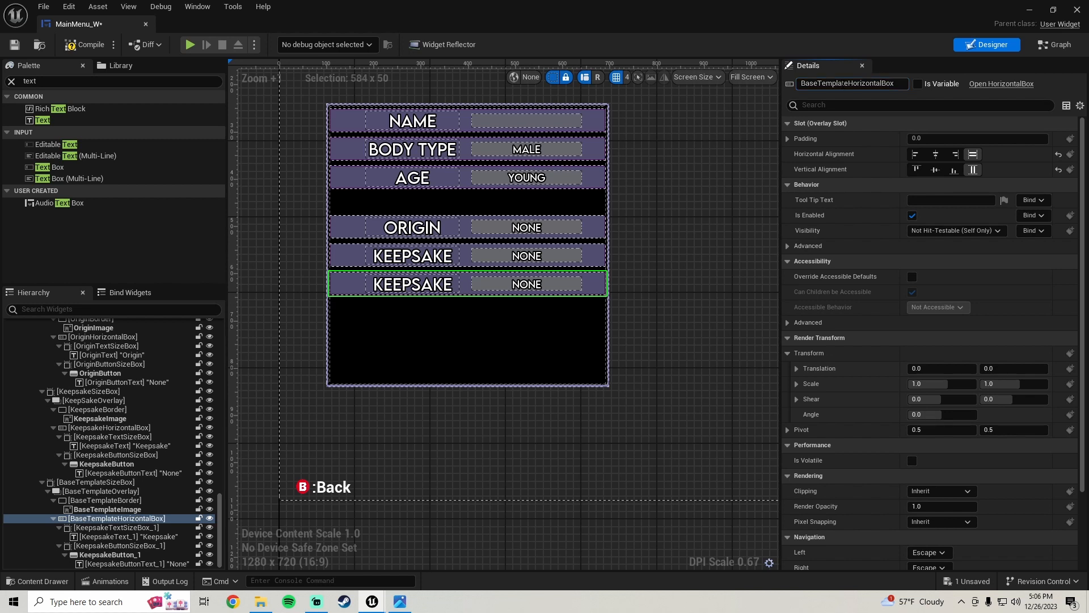
- Rename the text size box inside BaseTemplateHorizontalBox as BaseTemplateTextSizeBox
click(126, 528)
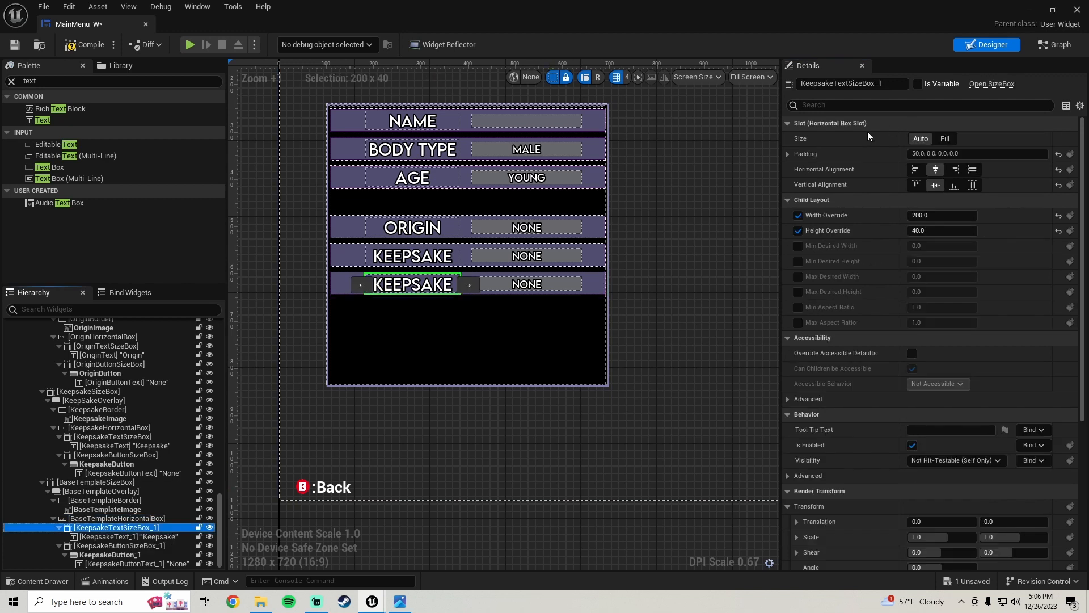
click(834, 84)
text(Base)
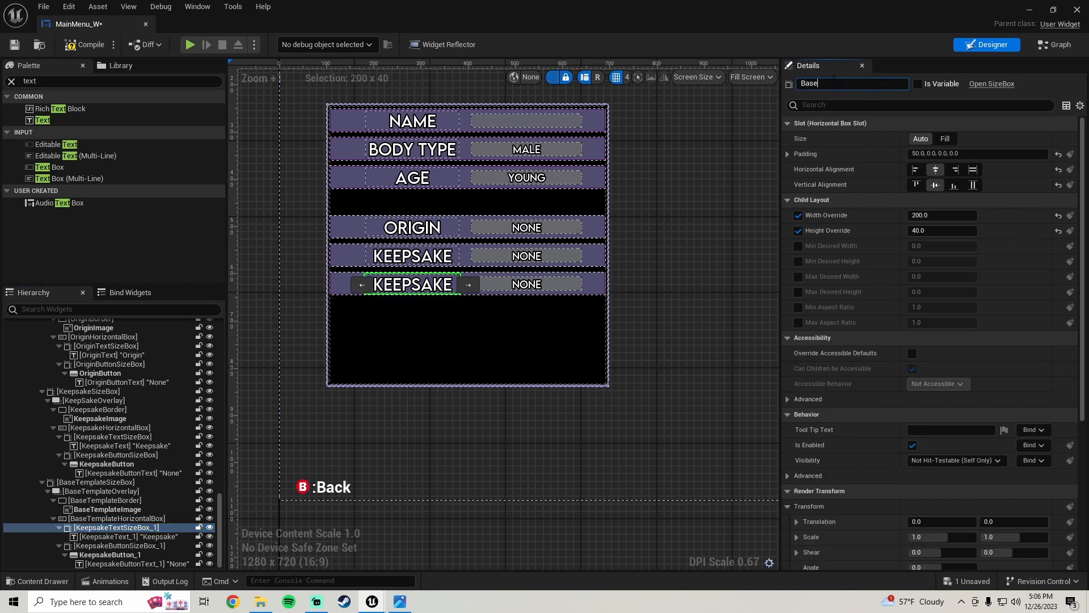
text(TemplateTextSizeBox)
key(Return)
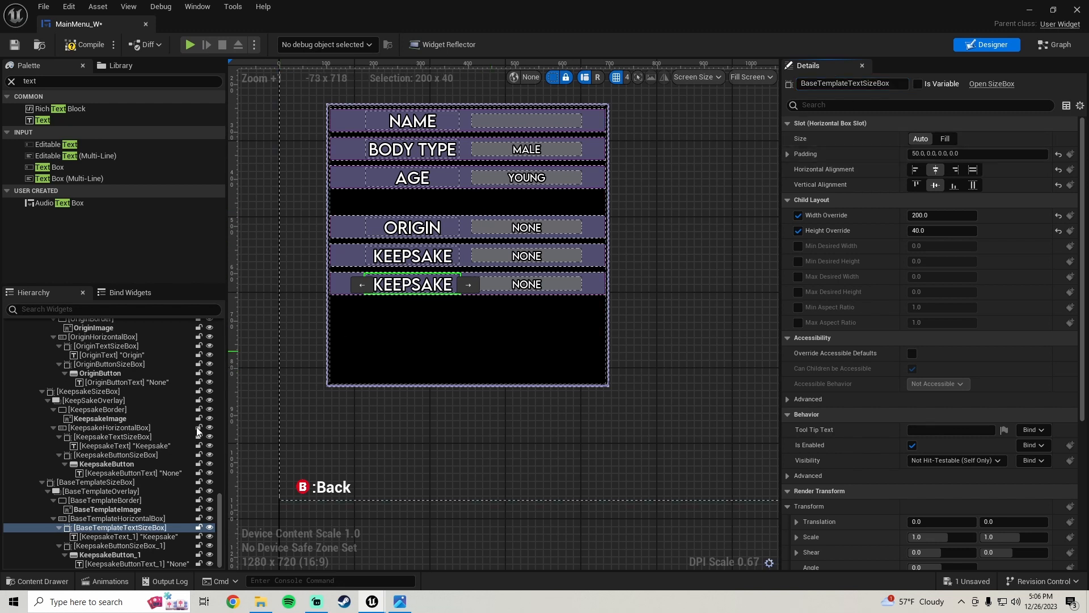
- Rename the text block inside BaseTemplateTextSizeBox as BaseTempalteText and bring up the reference screenshot to check the row's label
click(142, 536)
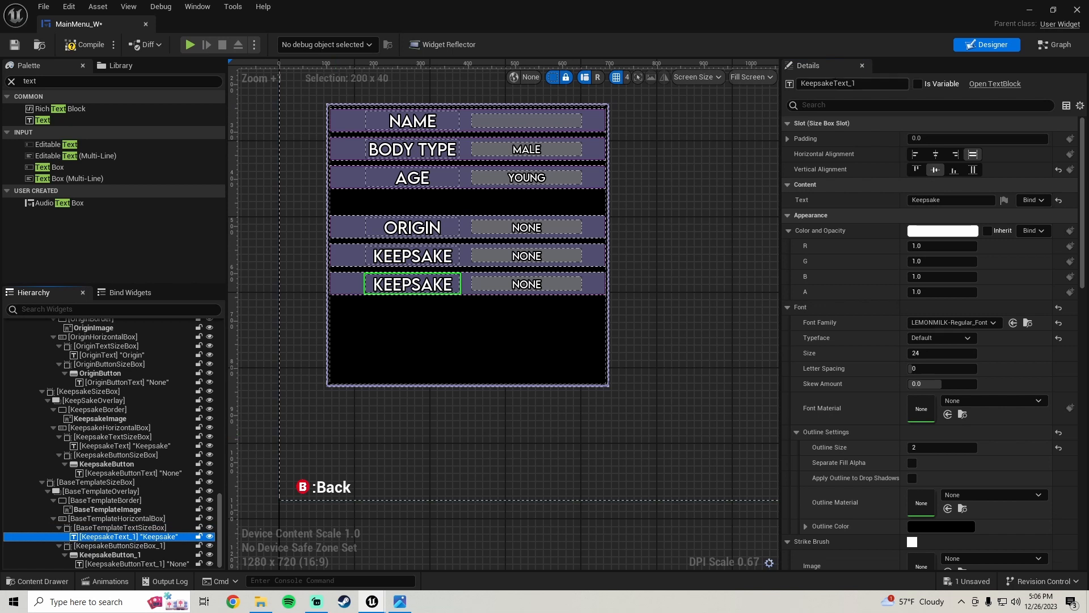
click(833, 83)
text(BaseT)
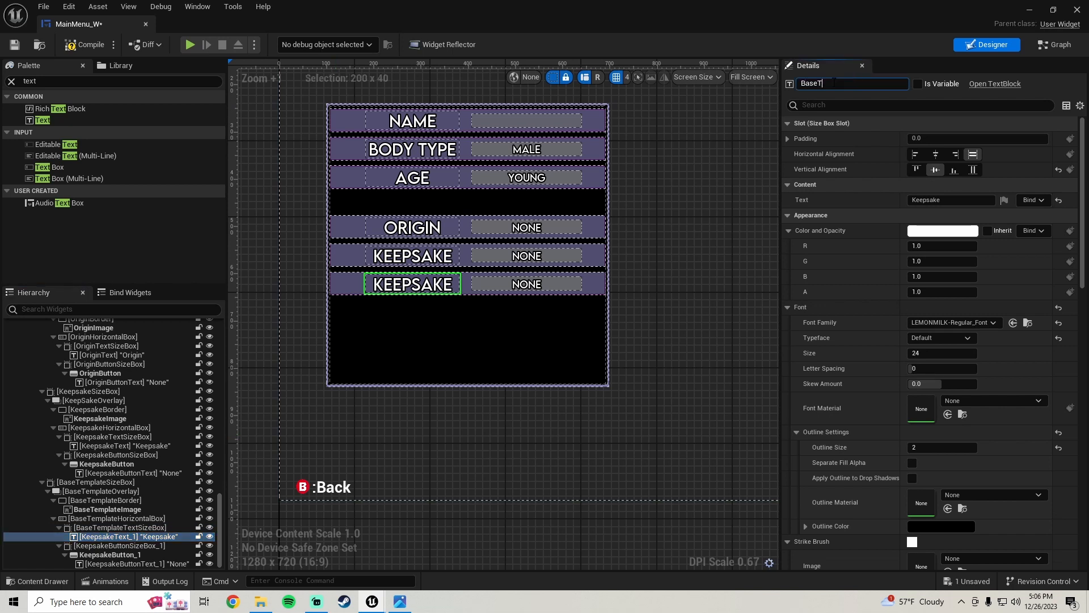
text(empalteText)
key(Return)
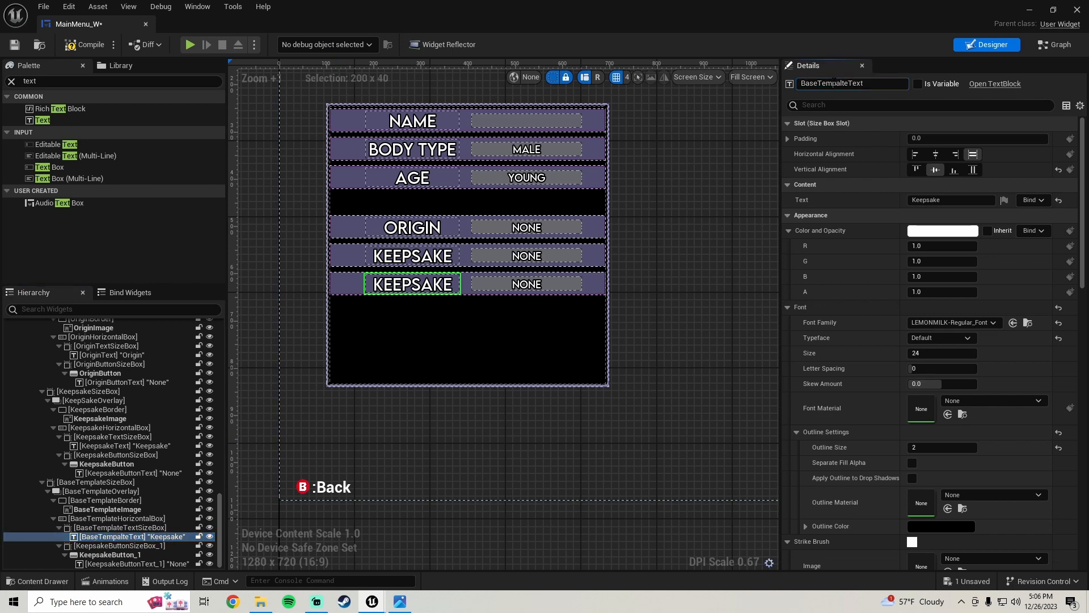
click(404, 605)
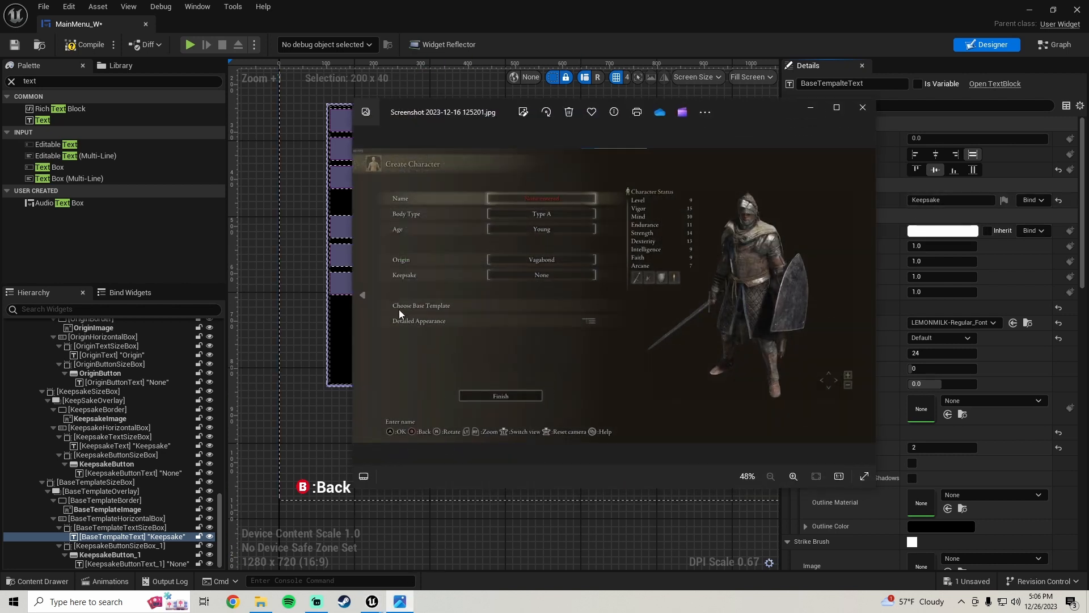
- Change the text of BaseTempalteText from the copied Keepsake wording to "Choose Base Template"
click(986, 208)
drag(952, 202, 900, 200)
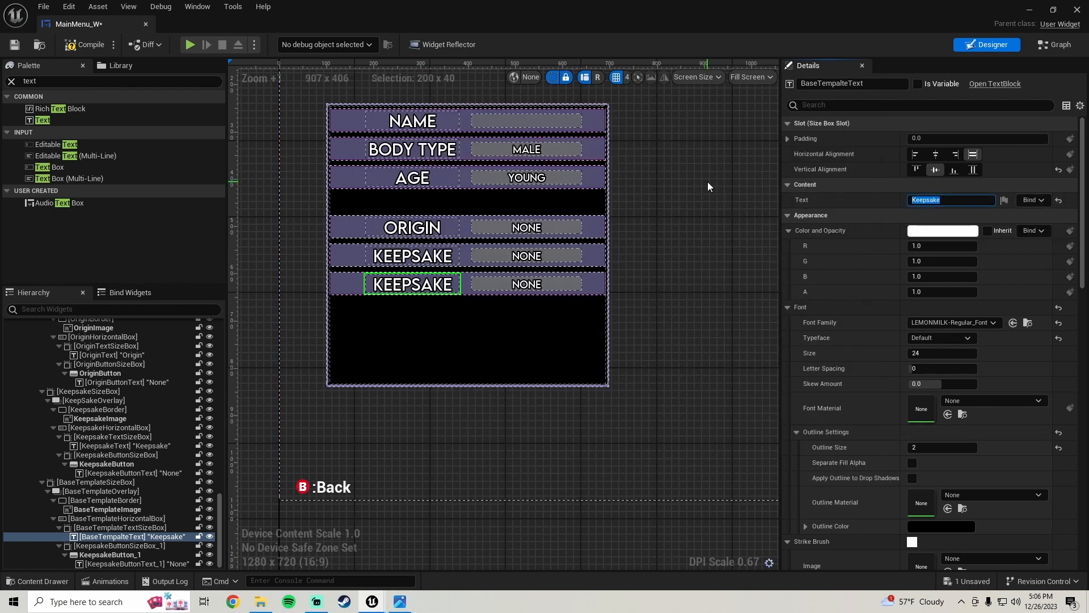
text(Choose Base Templat)
key(Return)
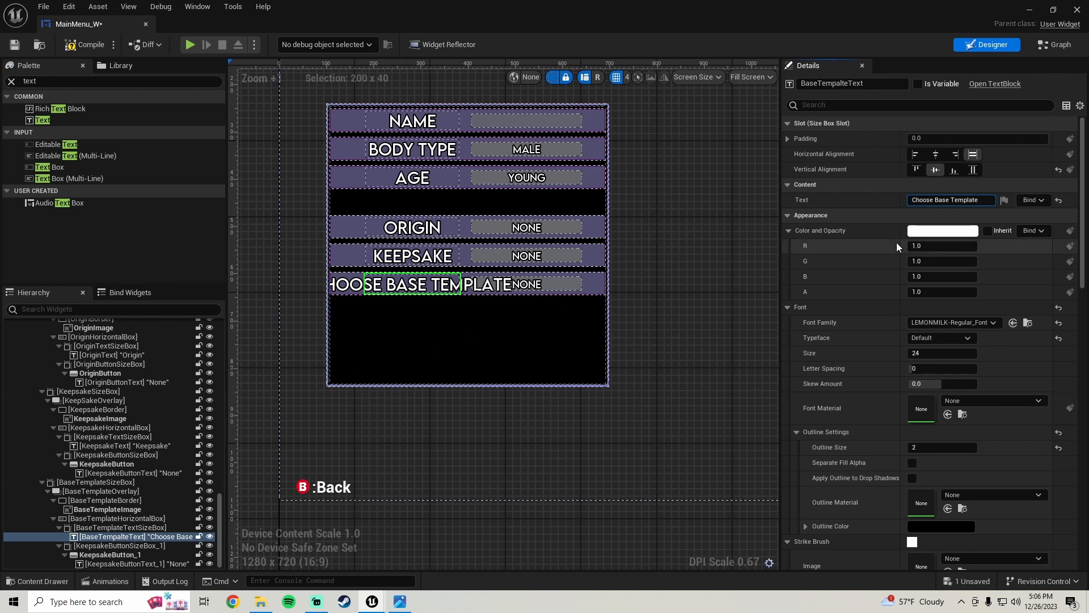
- Try font sizes 12 and 15 on the Choose Base Template label
scroll(880, 248, down, 2)
click(930, 317)
text(1)
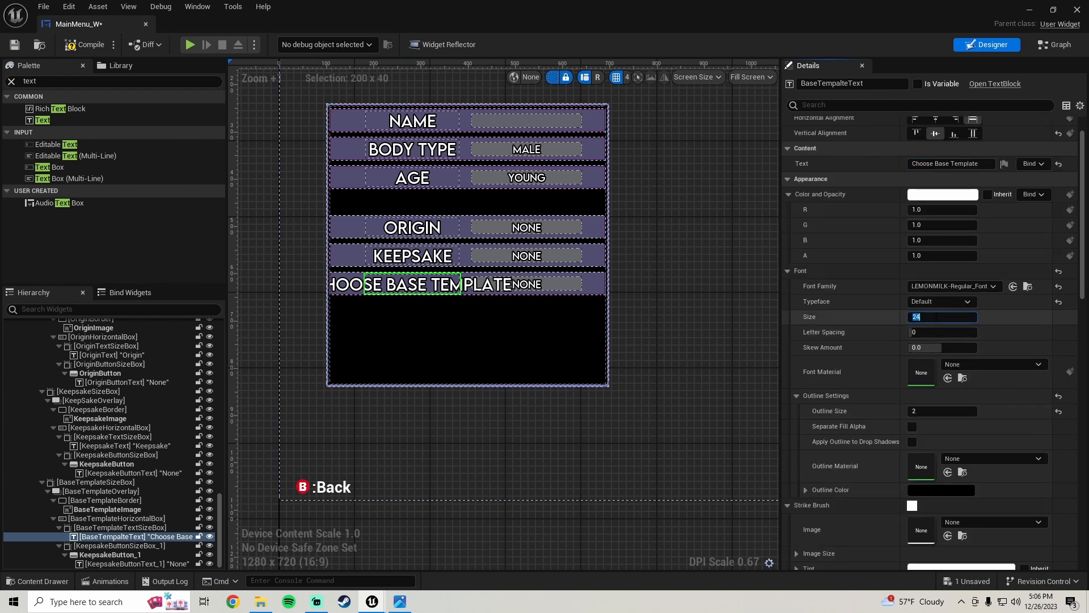
text(2)
key(Return)
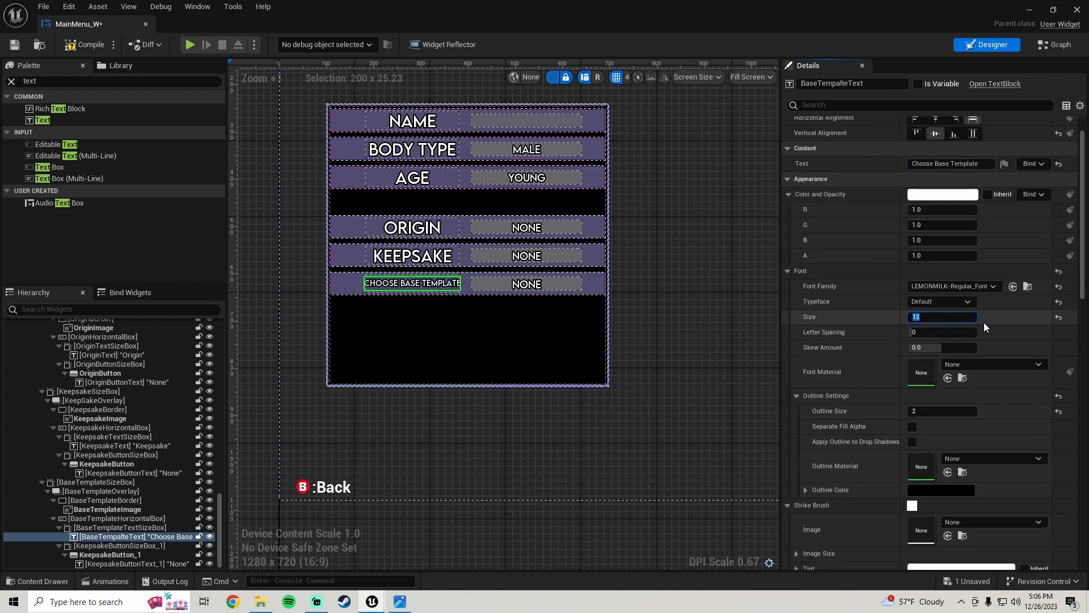
text(15)
key(Return)
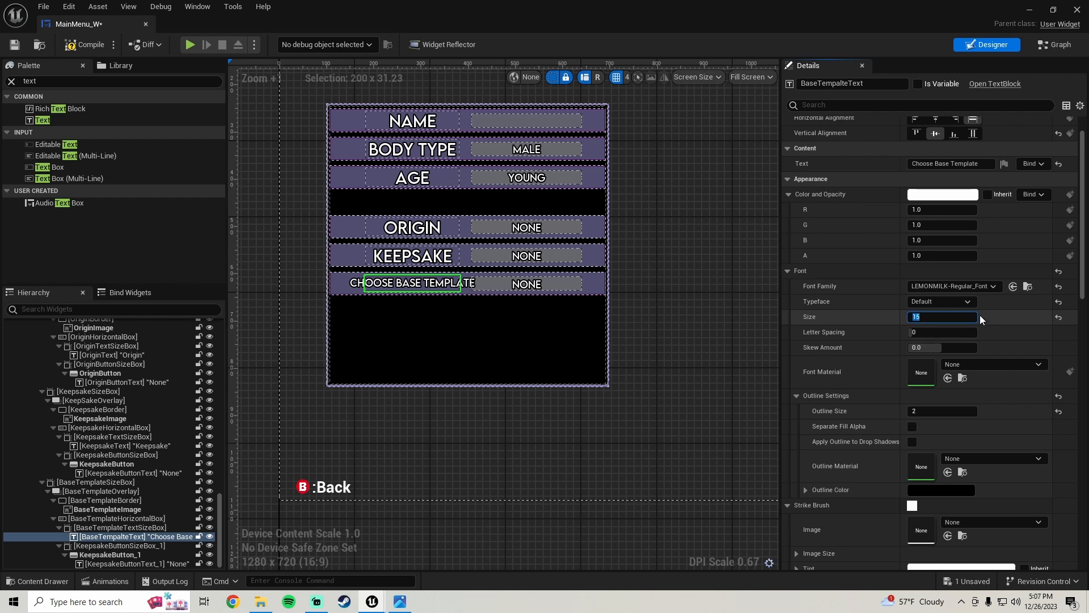
- Try right padding values of 5, 10, 20 and 40 on the Choose Base Template label
scroll(842, 265, up, 3)
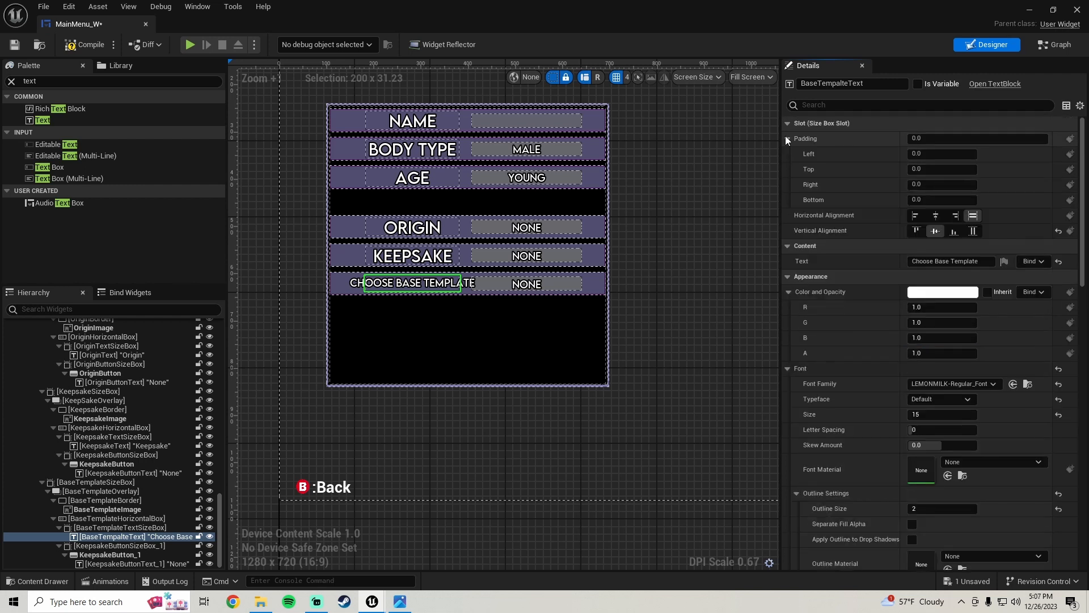
click(941, 184)
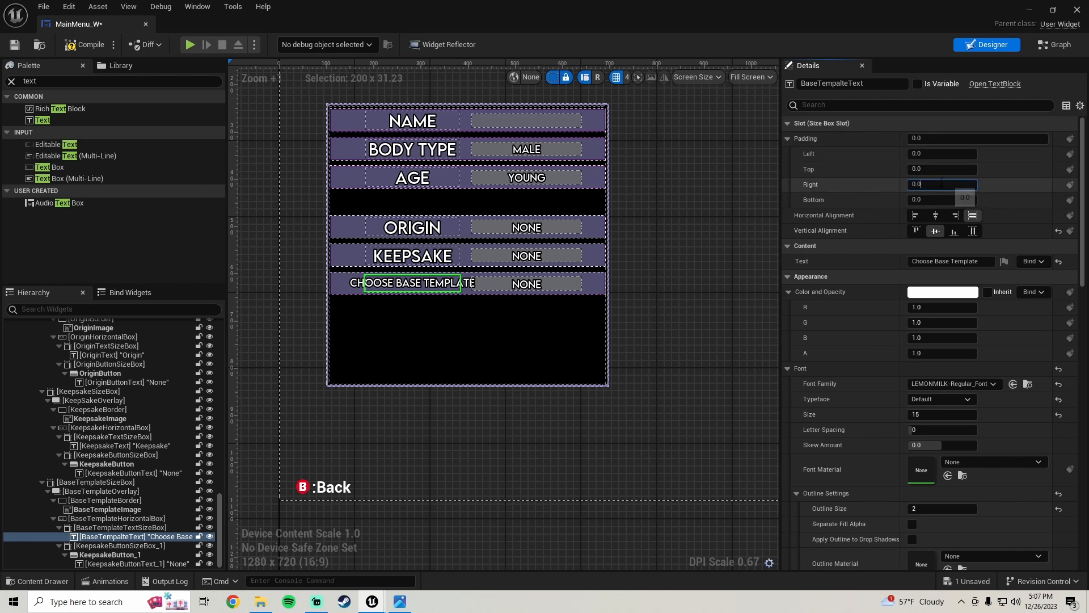
text(5)
key(Return)
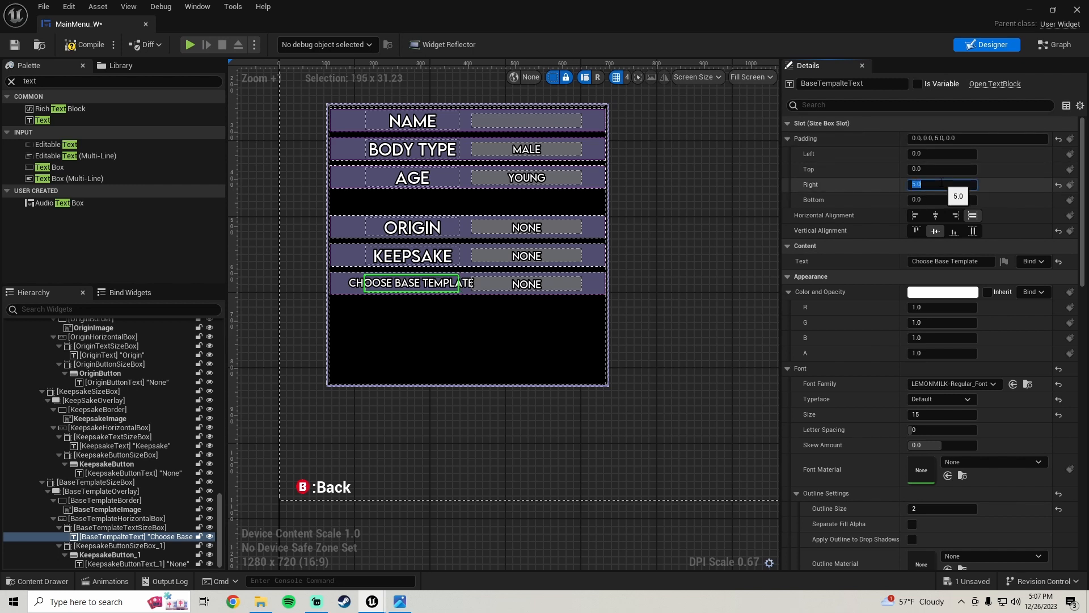
text(10)
key(Return)
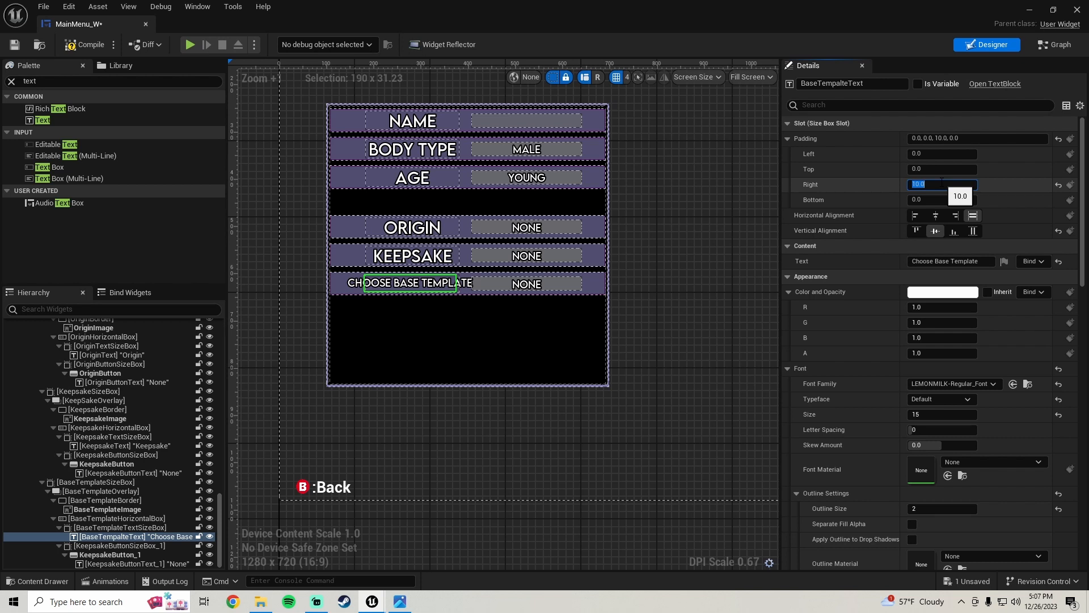
text(20)
key(Return)
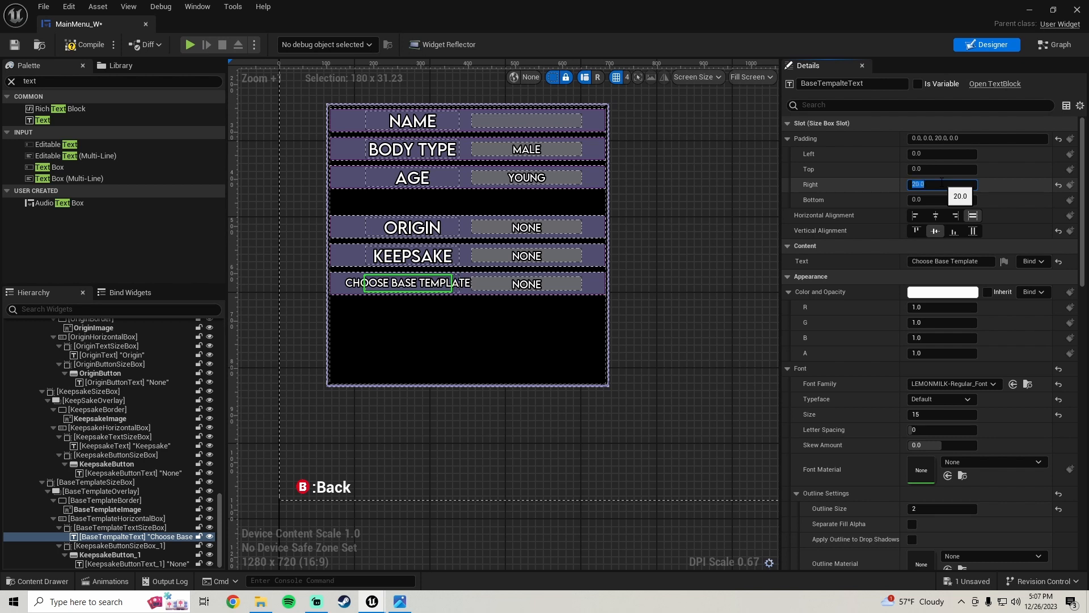
text(40)
key(Return)
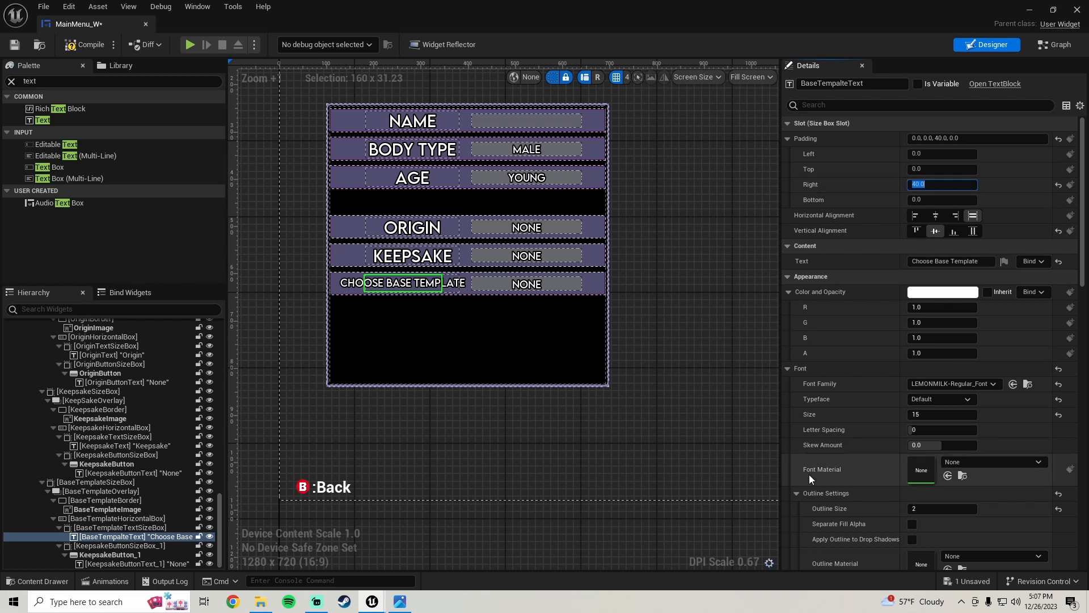
- Set the Choose Base Template label's font size to 12
scroll(849, 323, down, 2)
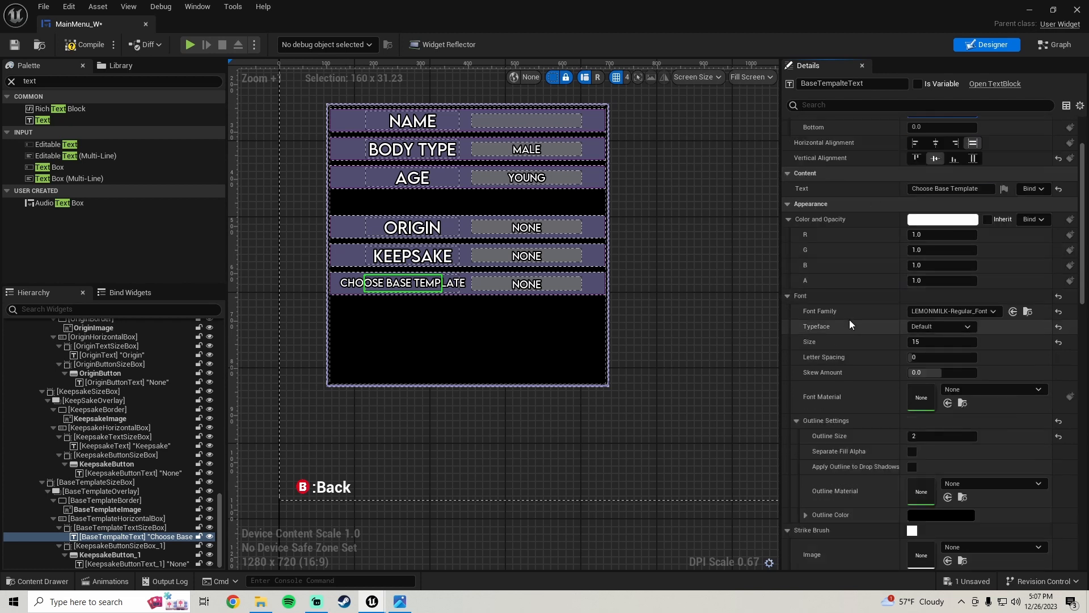
click(935, 341)
text(12)
key(Return)
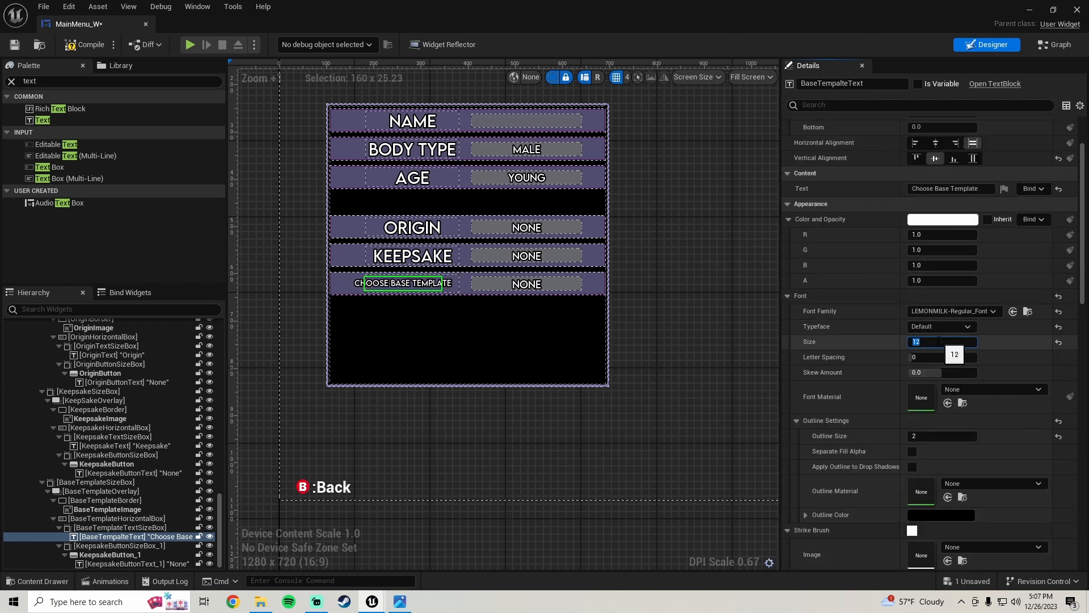
- Try a right padding of 60 on the Choose Base Template label and compare it with the reference screenshot
scroll(854, 244, up, 2)
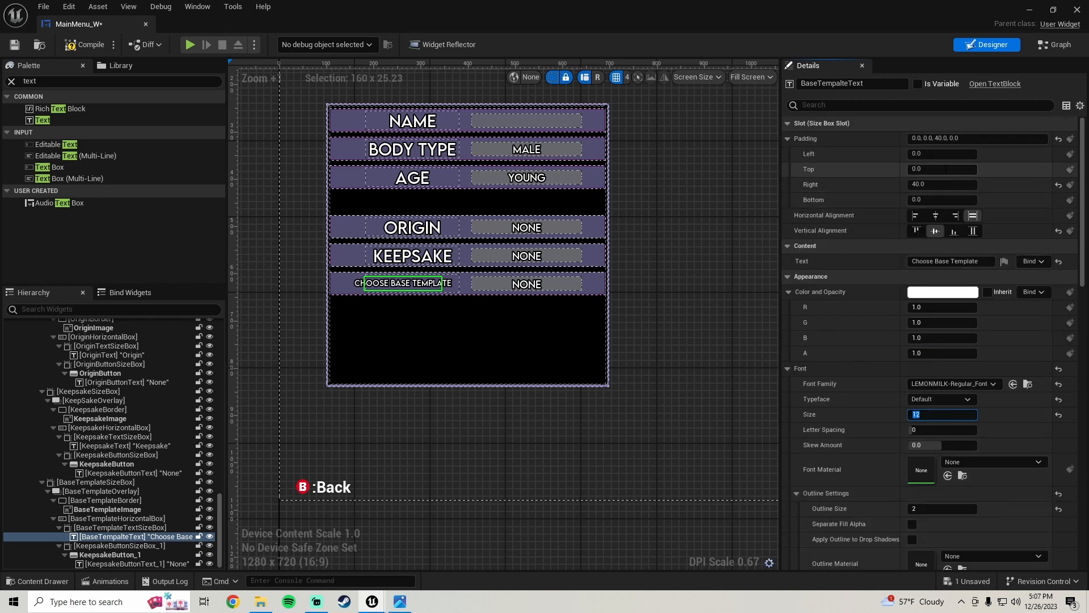
click(943, 184)
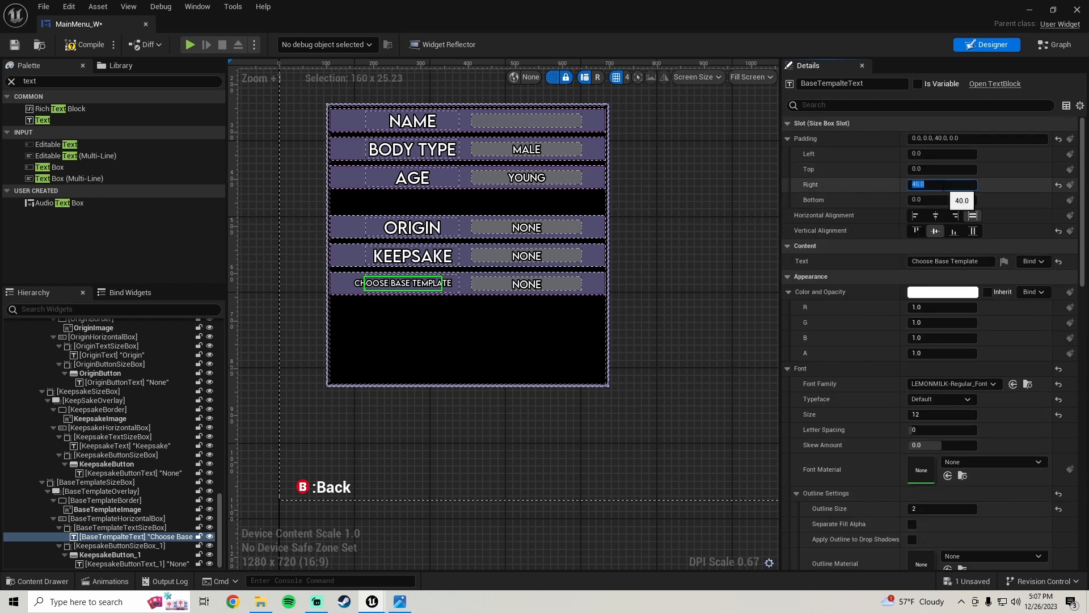
text(60)
key(Return)
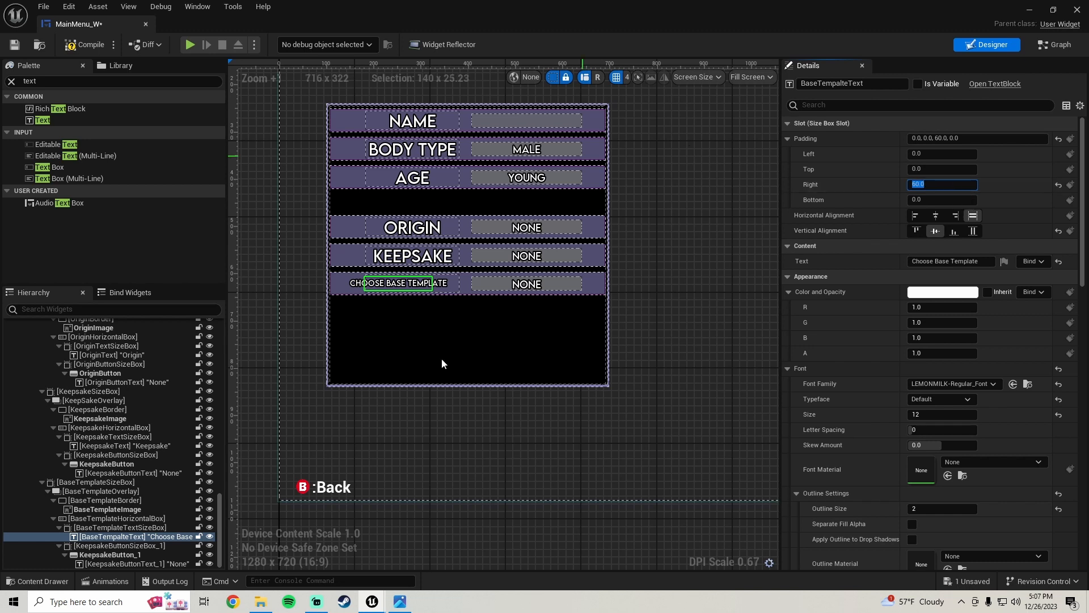
click(400, 602)
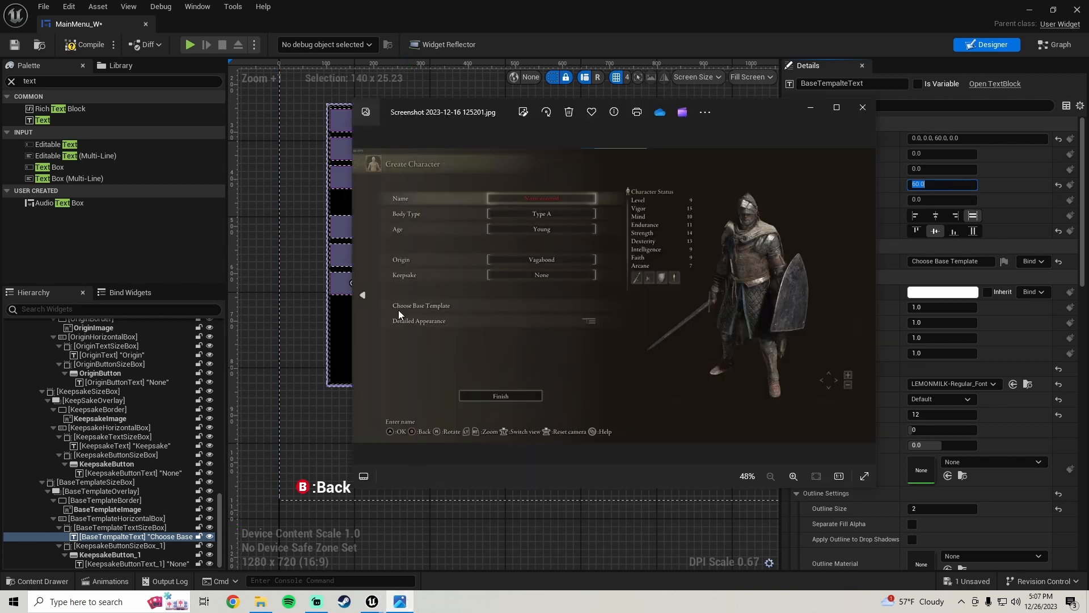
click(404, 600)
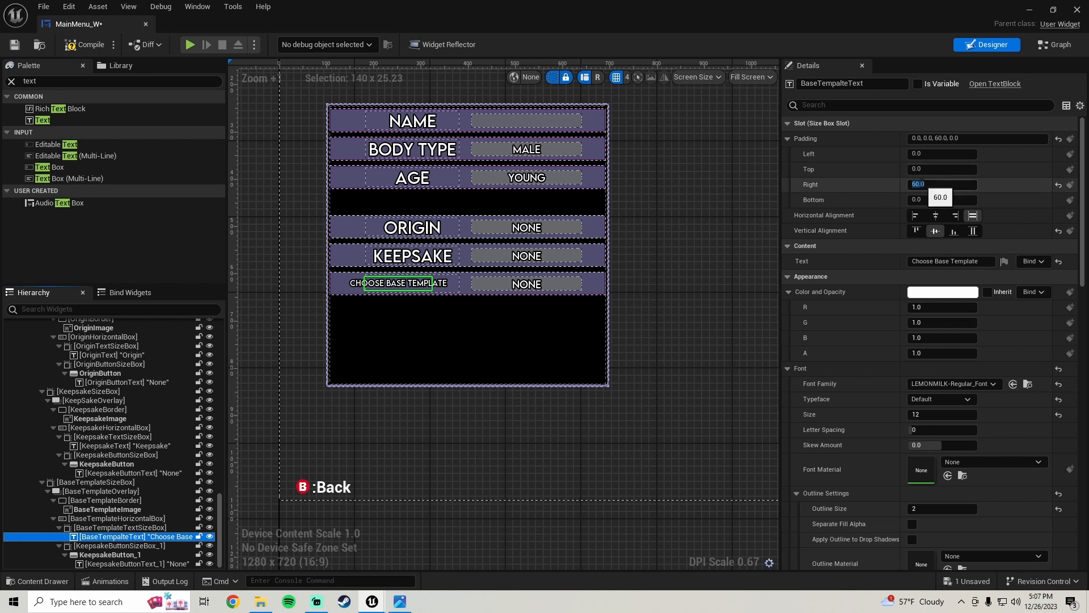
- Try right padding values of 50, 40 and 30 on the Choose Base Template label and check its placement unselected
click(922, 185)
text(50)
key(Return)
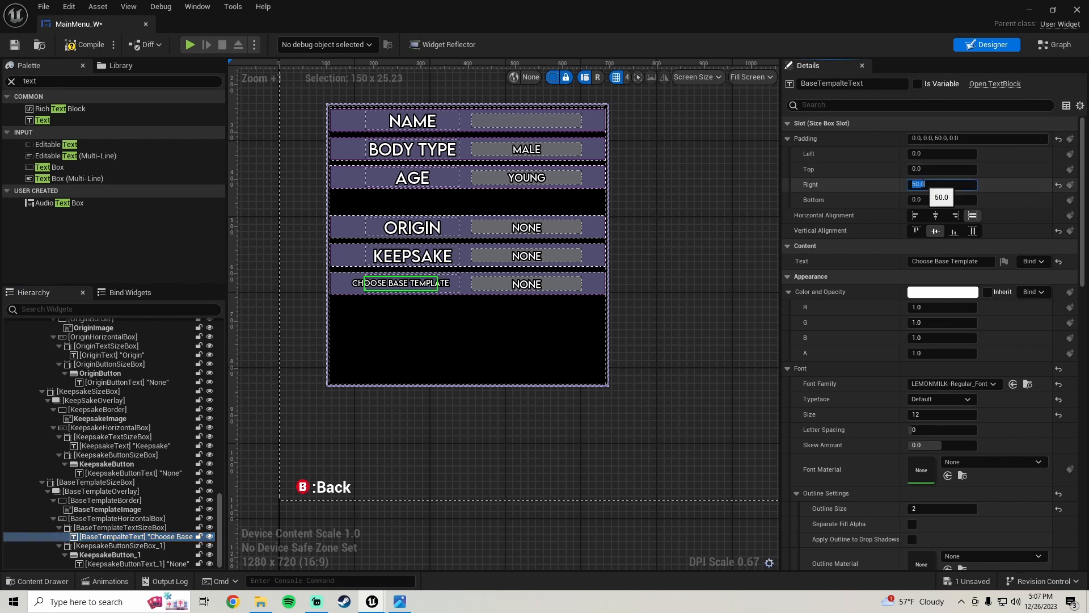
text(40)
key(Return)
text(30)
key(Return)
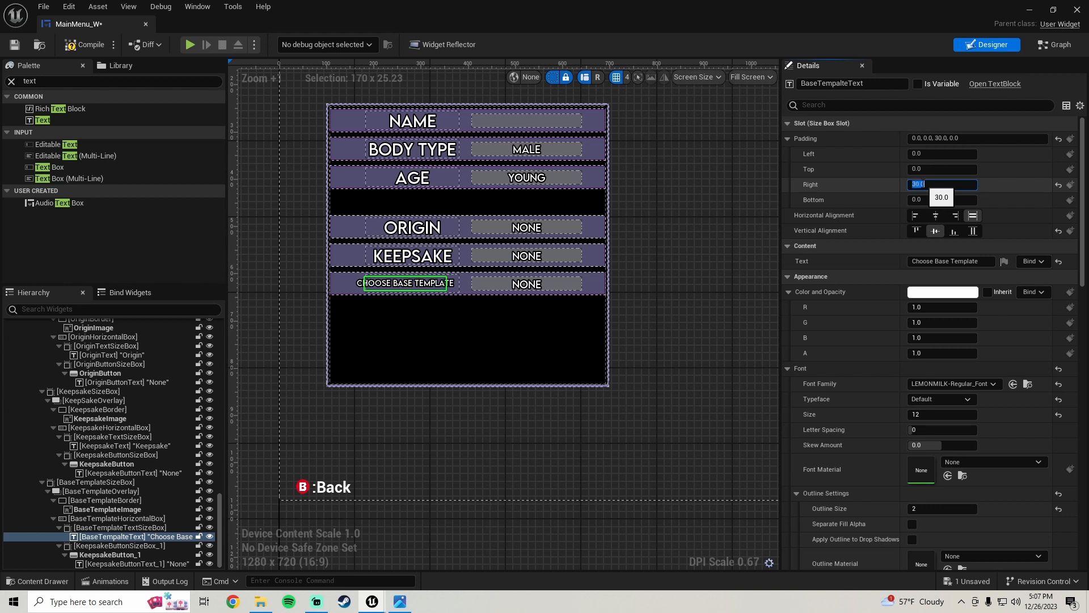
click(642, 322)
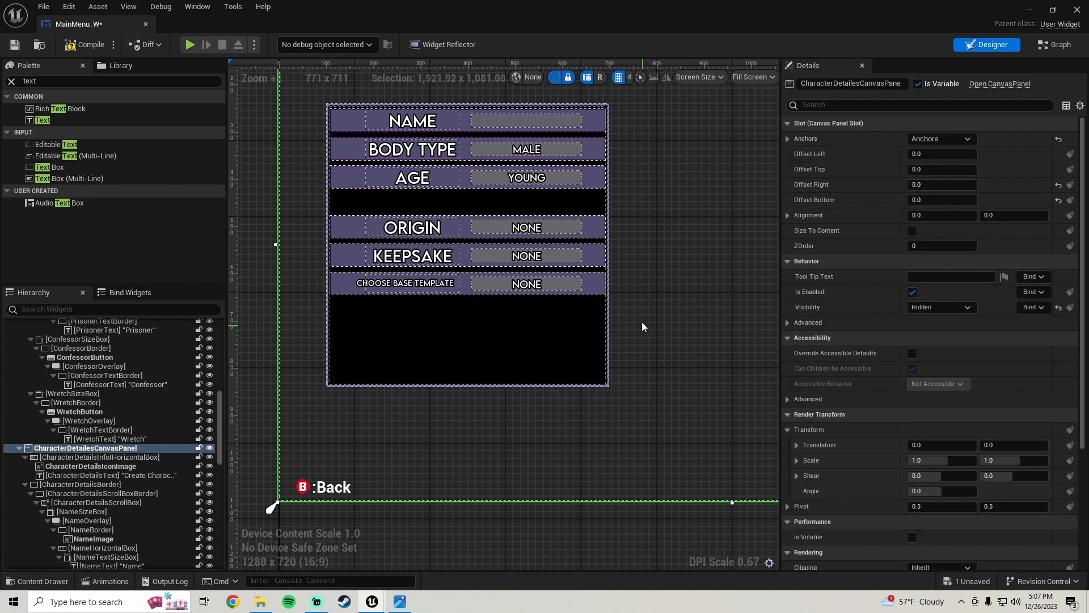
- Set the Choose Base Template label's right padding to 20
click(400, 282)
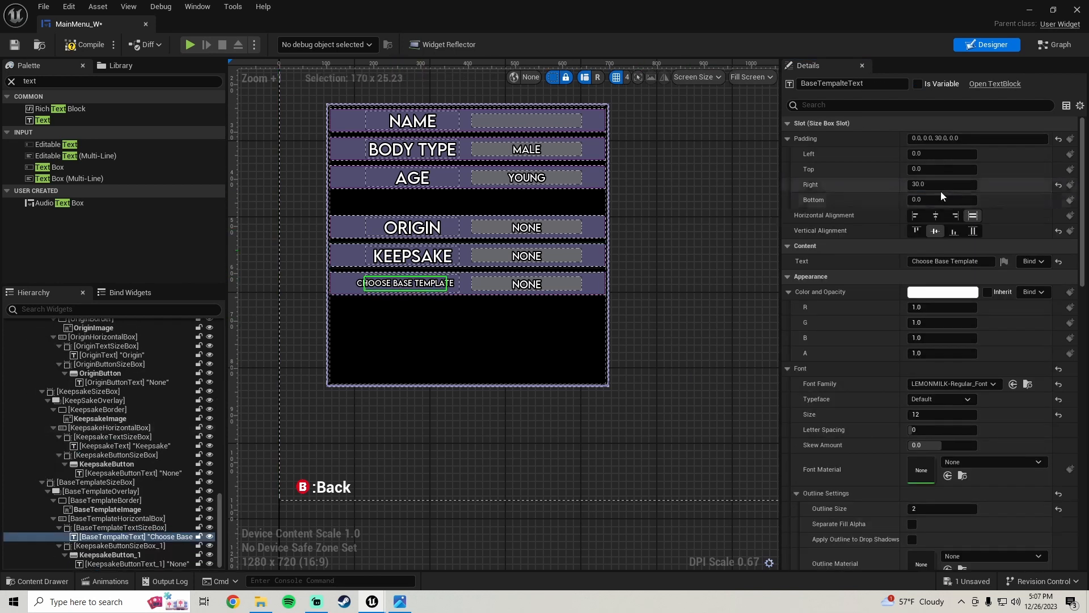
click(932, 184)
text(20)
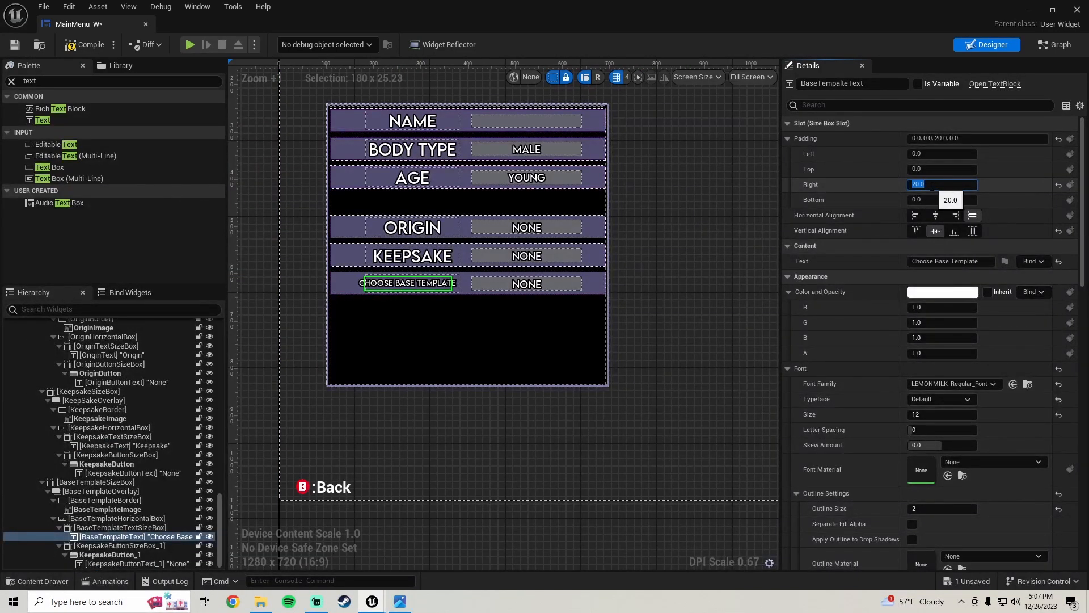
key(Return)
- Examine how the Choose Base Template label fits its row and lines up with the labels above it
scroll(685, 318, up, 3)
scroll(684, 318, down, 1)
click(656, 319)
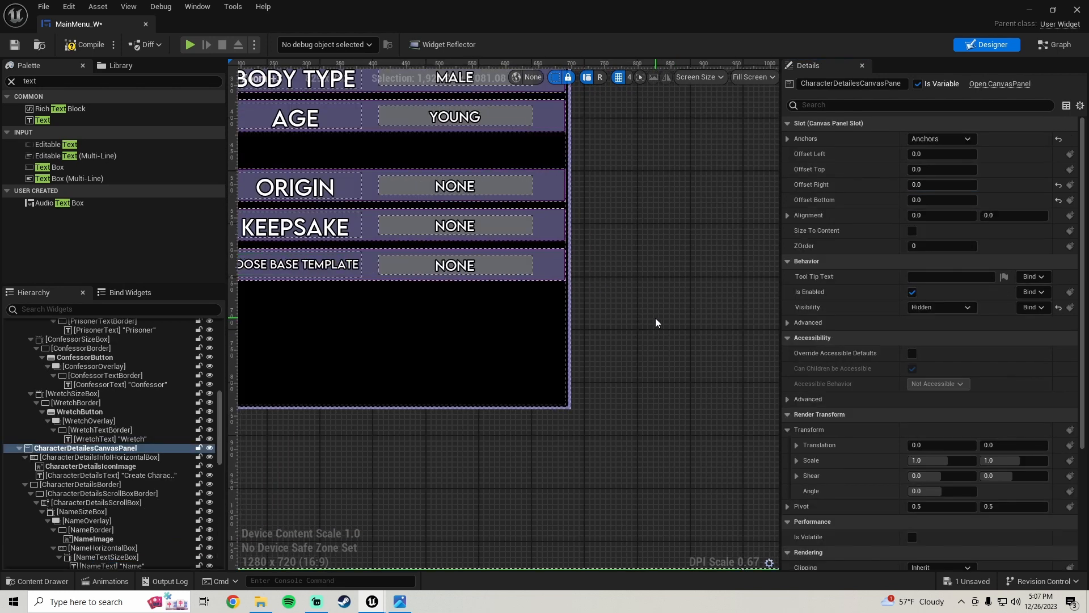
right_drag(656, 318, 788, 322)
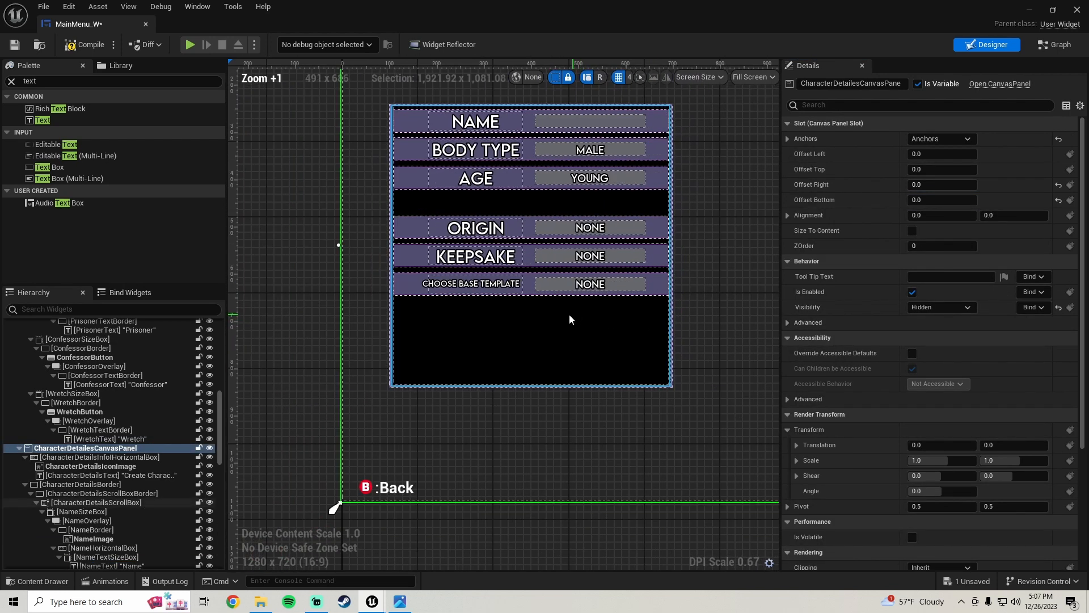
click(471, 284)
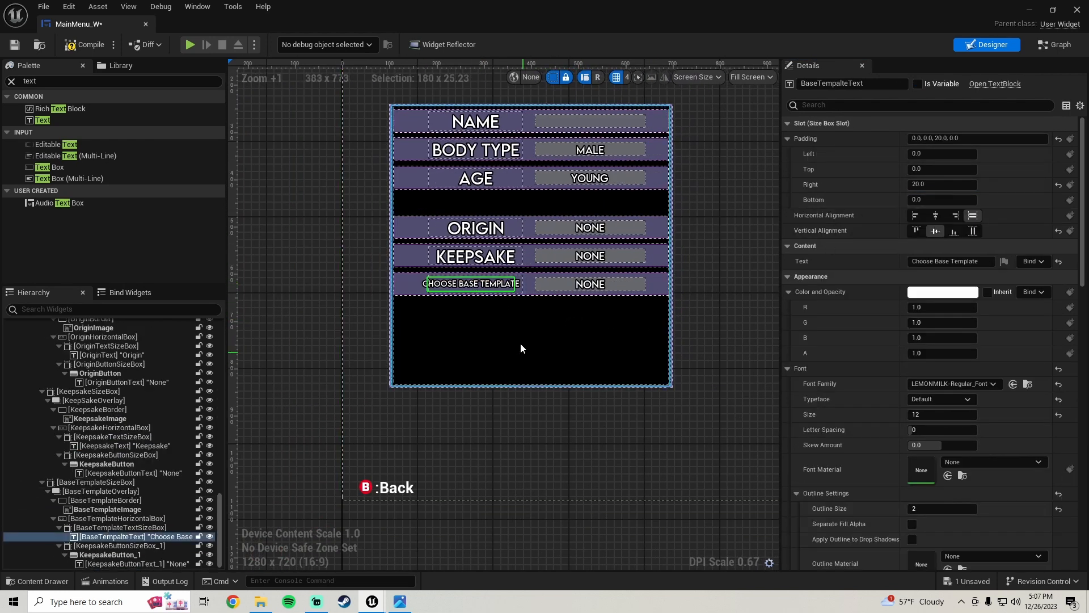
scroll(516, 326, up, 4)
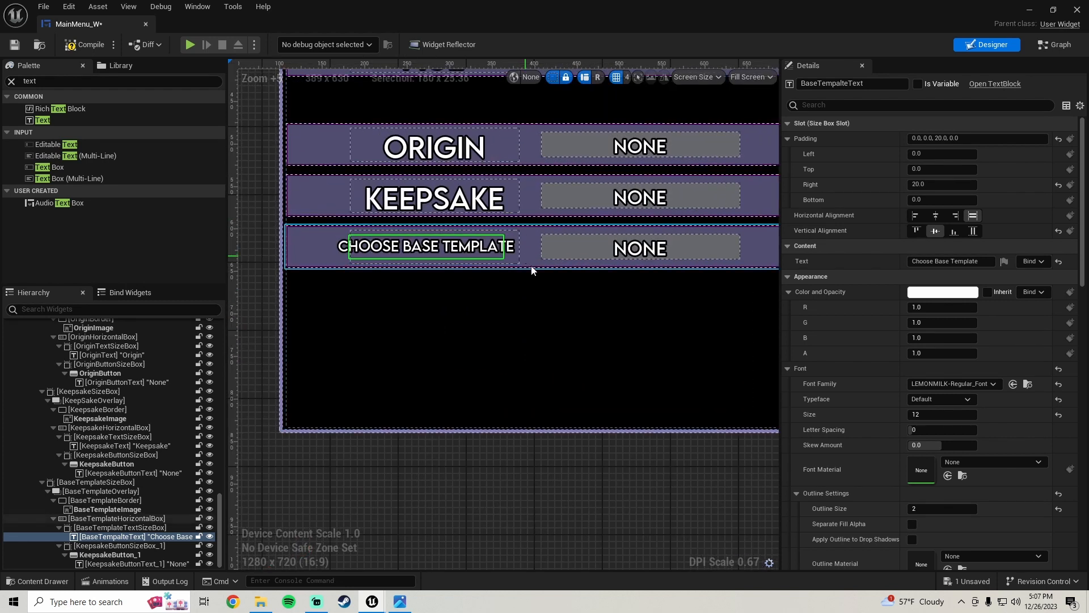
scroll(539, 274, down, 2)
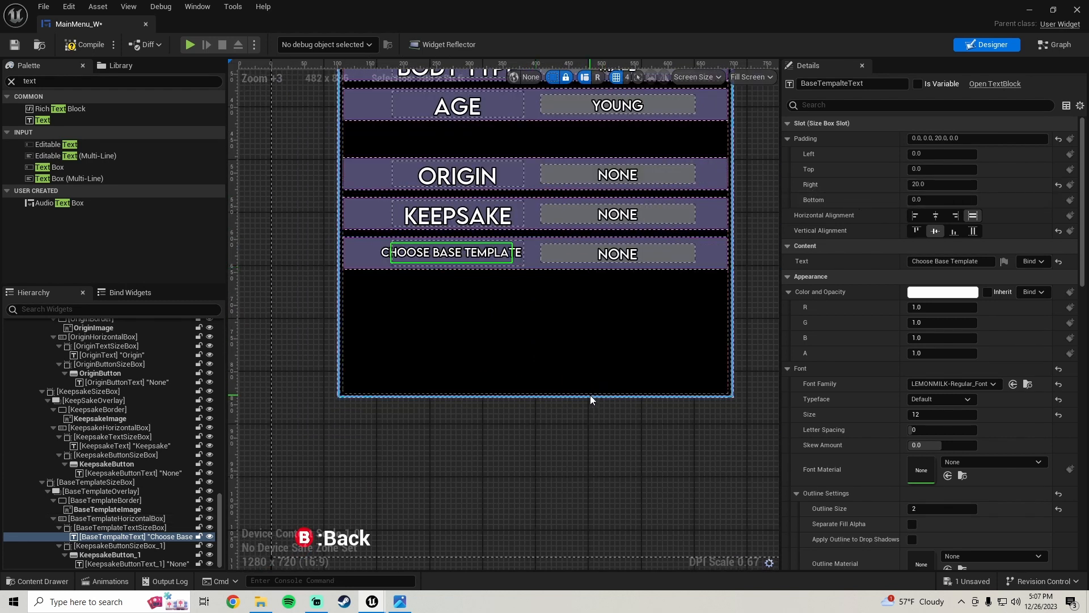
right_drag(567, 312, 497, 297)
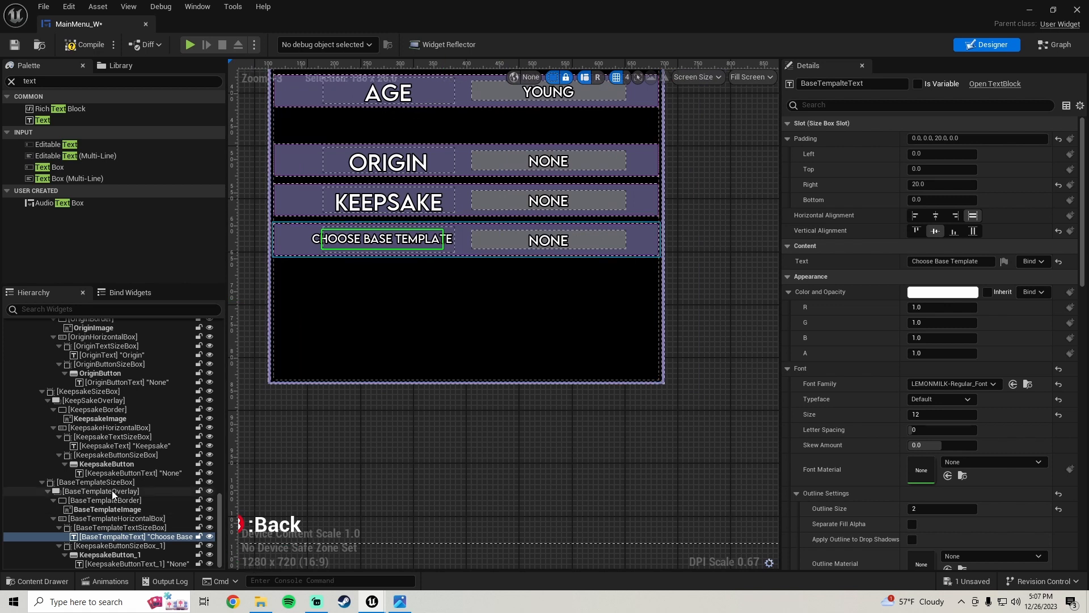
- Delete KeepsakeButtonSizeBox_1 with its button and text from BaseTemplateHorizontalBox
click(116, 545)
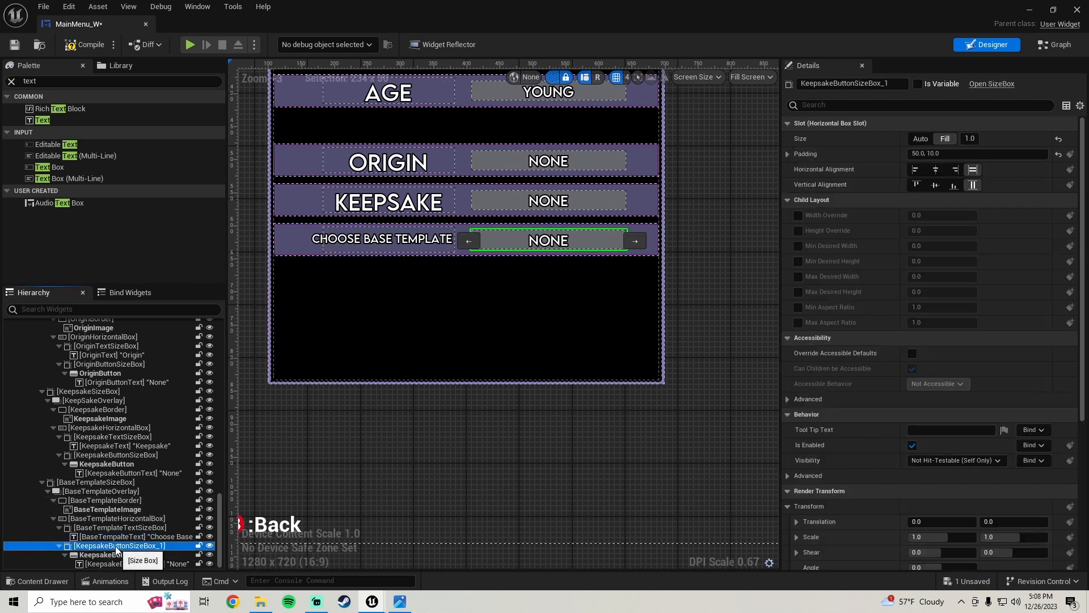
mouse_move(374, 469)
right_down()
mouse_move(390, 482)
mouse_move(380, 489)
right_up()
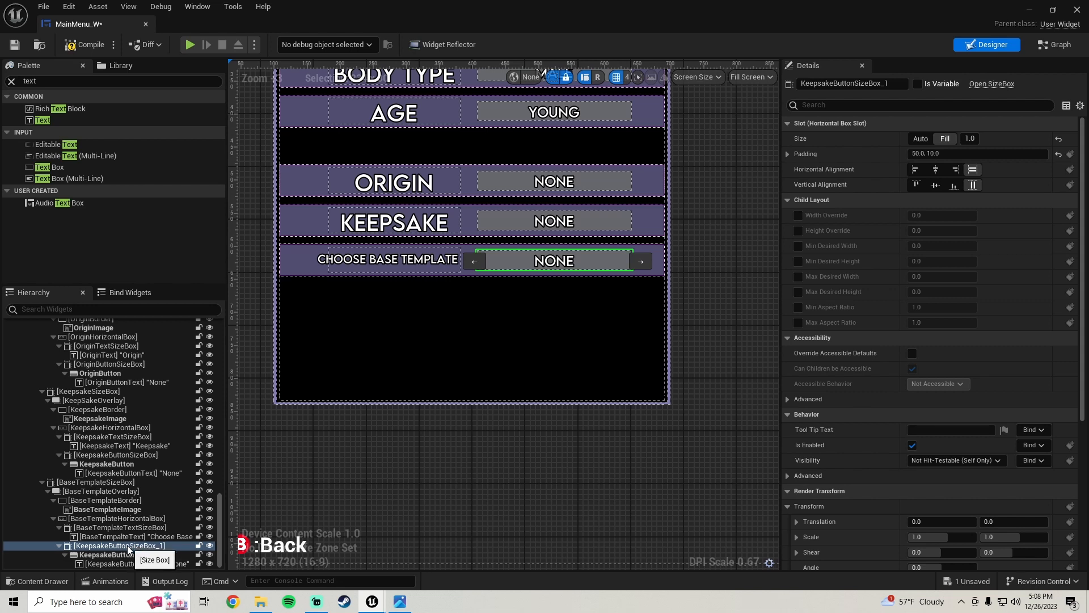
key(Delete)
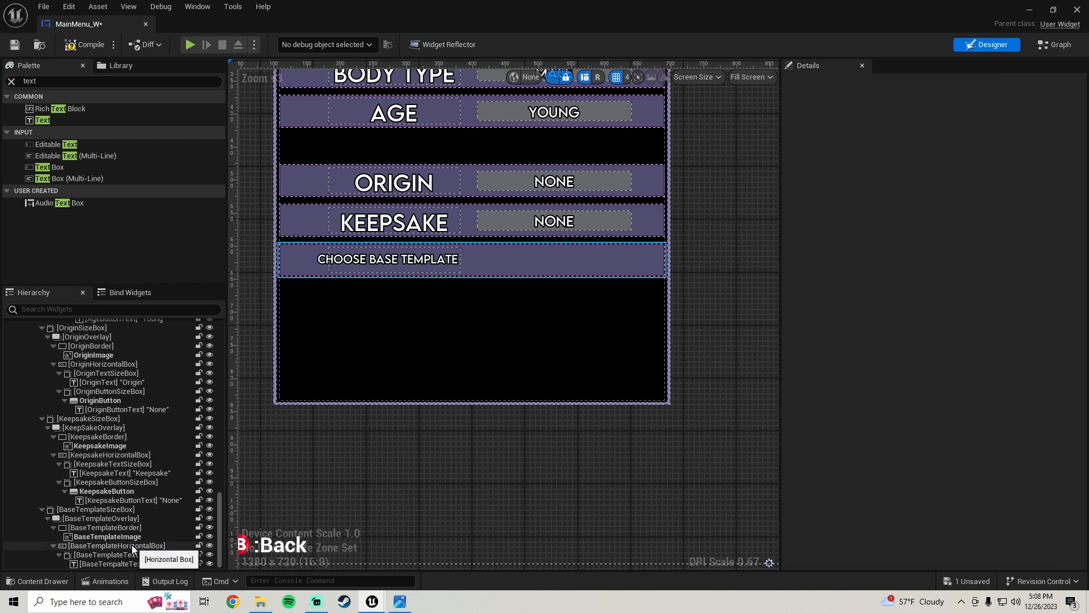
- Wrap BaseTemplateHorizontalBox with a Button
right_drag(415, 353, 441, 368)
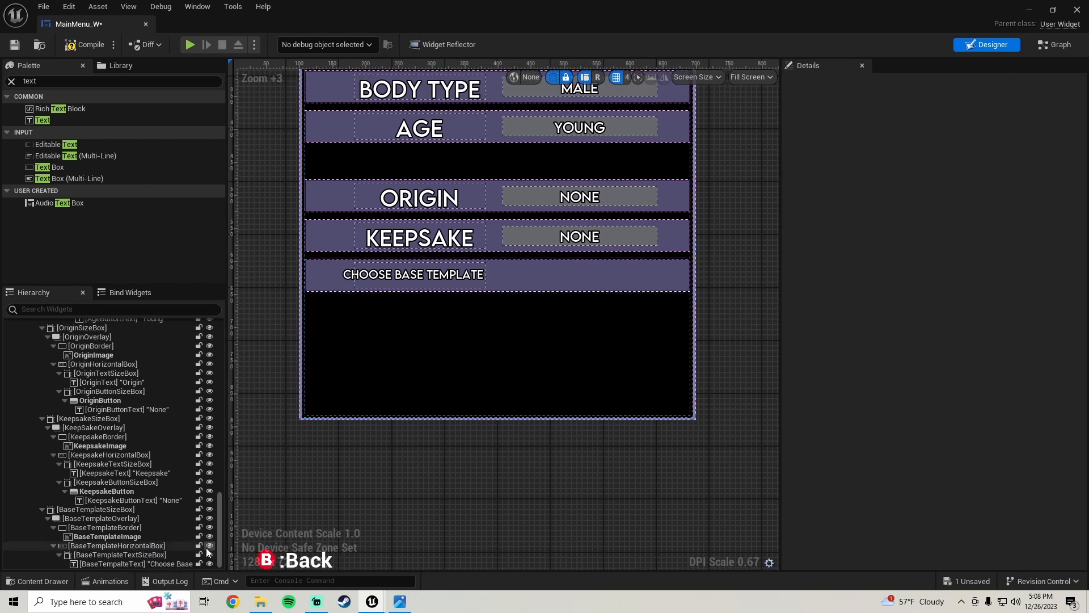
click(134, 546)
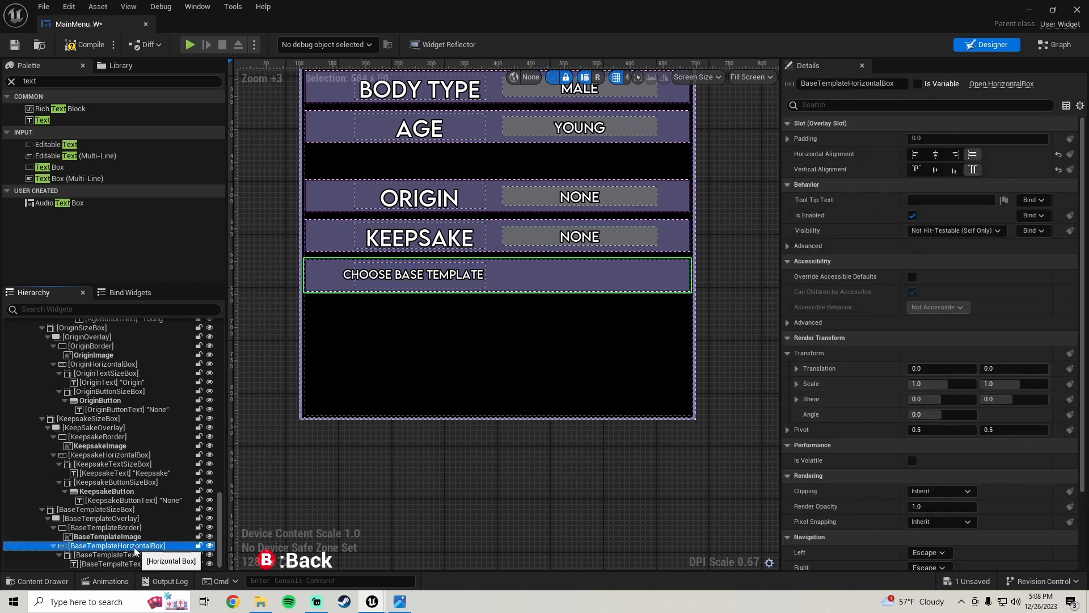
right_click(136, 547)
mouse_move(250, 487)
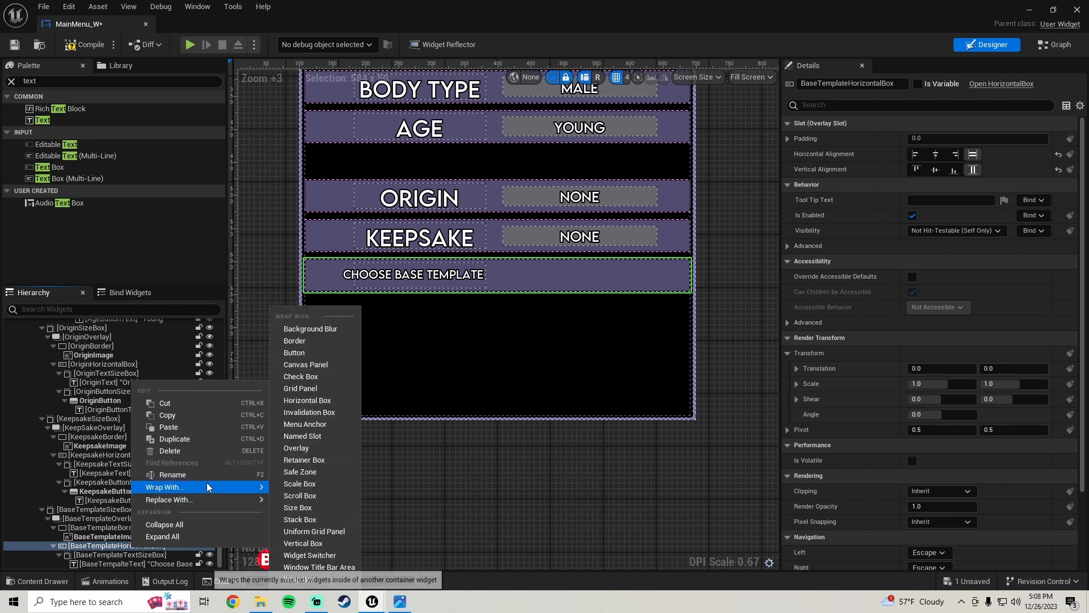
click(303, 353)
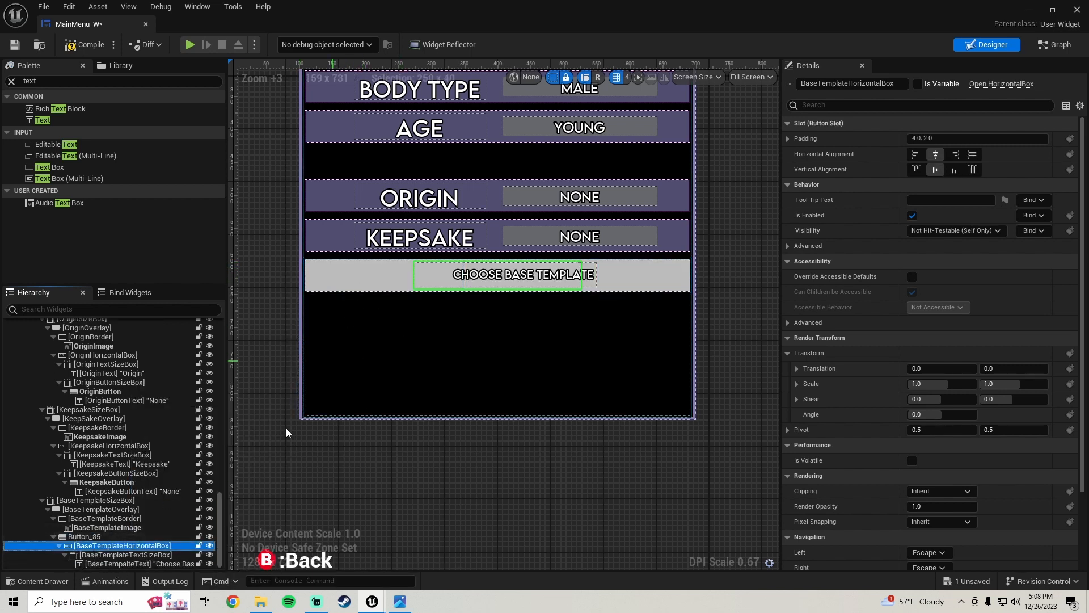
- Copy the tint of KeepsakeImage and paste it onto the Normal style tint of the new button around BaseTemplateHorizontalBox
click(332, 233)
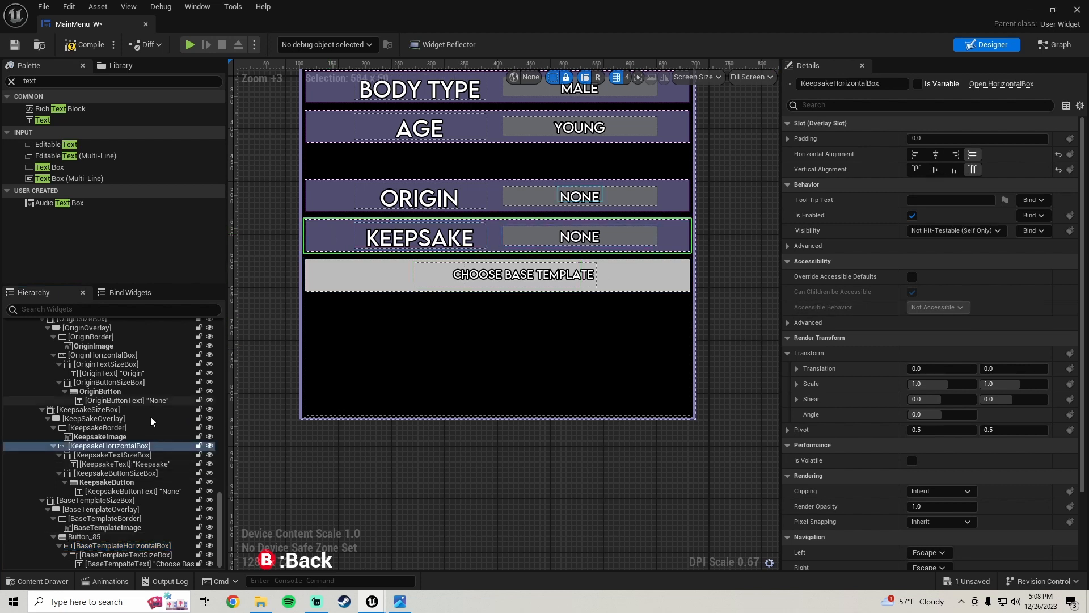
click(130, 437)
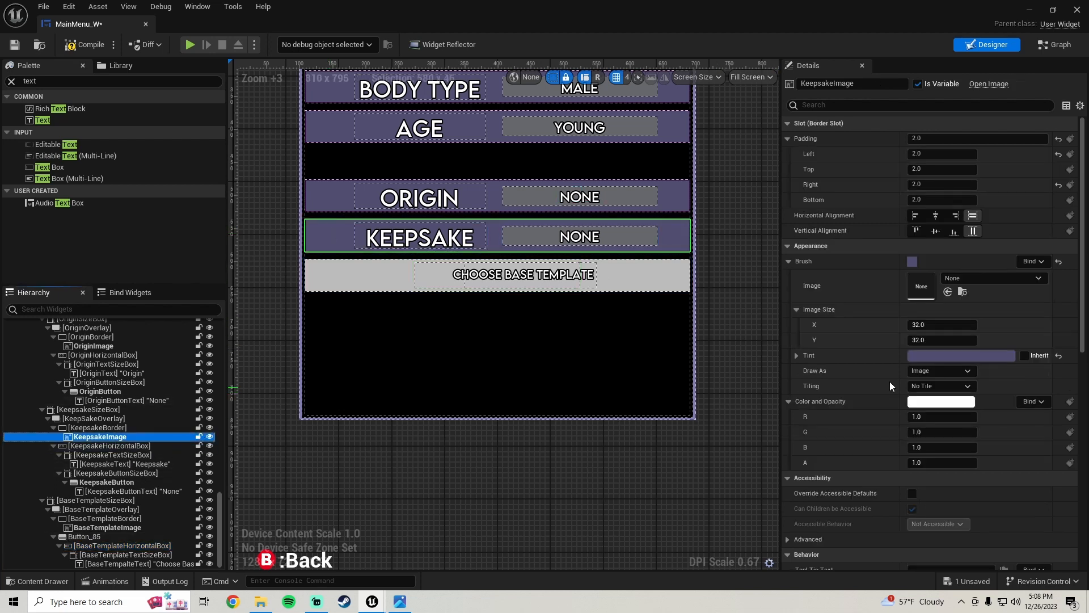
right_click(870, 353)
click(916, 406)
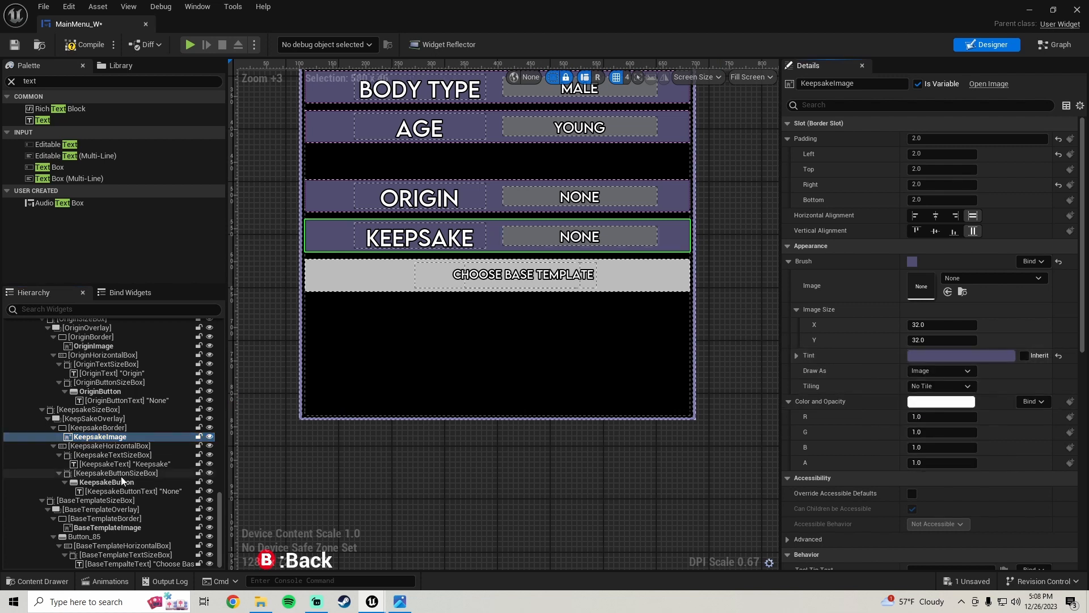
click(93, 535)
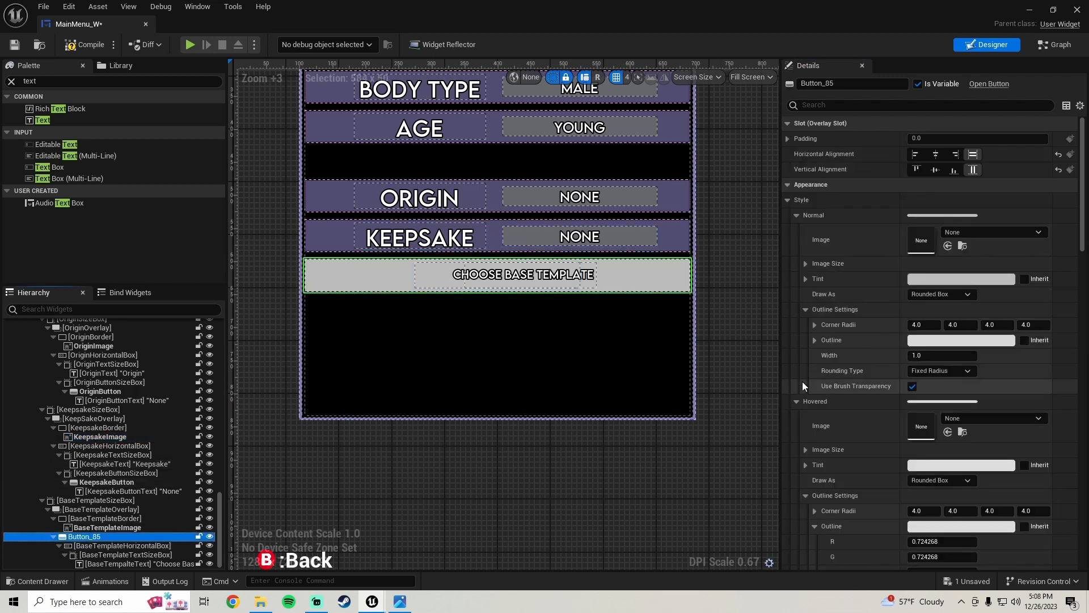
right_click(845, 277)
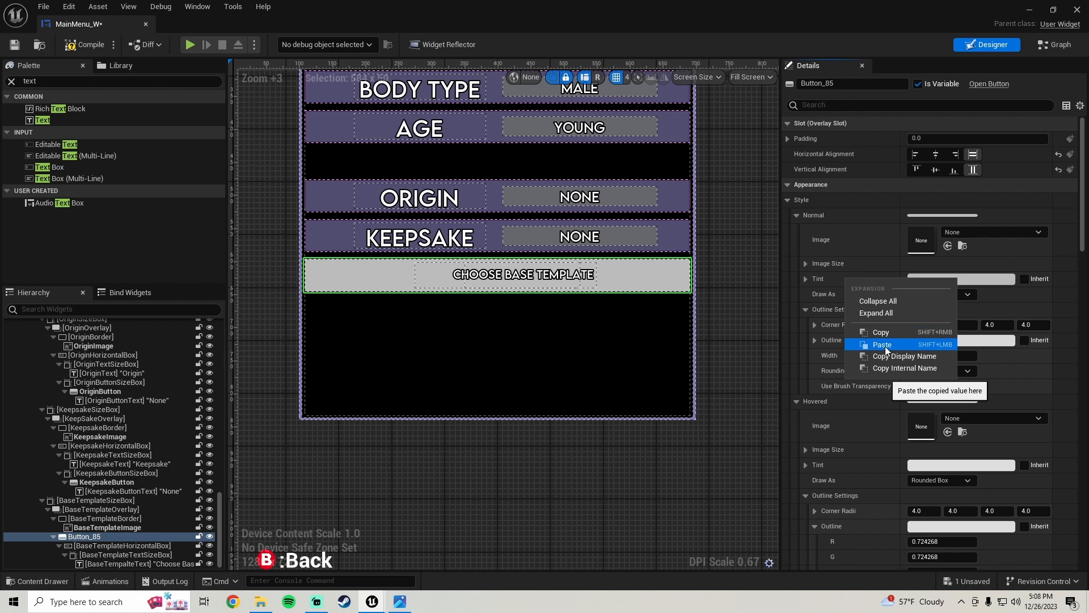
click(885, 346)
scroll(478, 320, down, 2)
scroll(478, 320, up, 2)
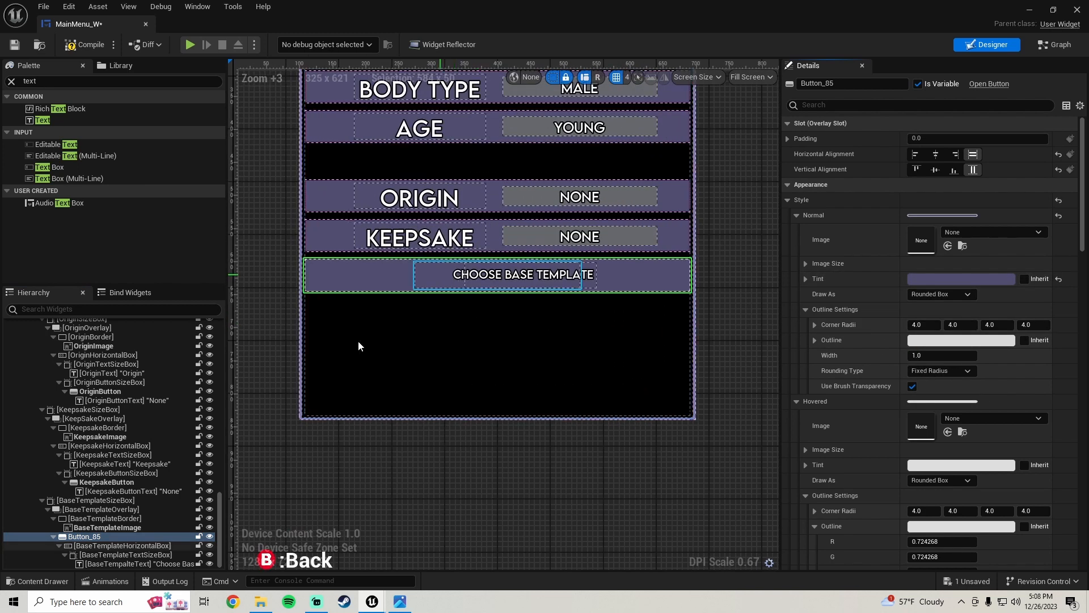
- Make BaseTemplateHorizontalBox fill its button horizontally and vertically, and save the widget
click(110, 544)
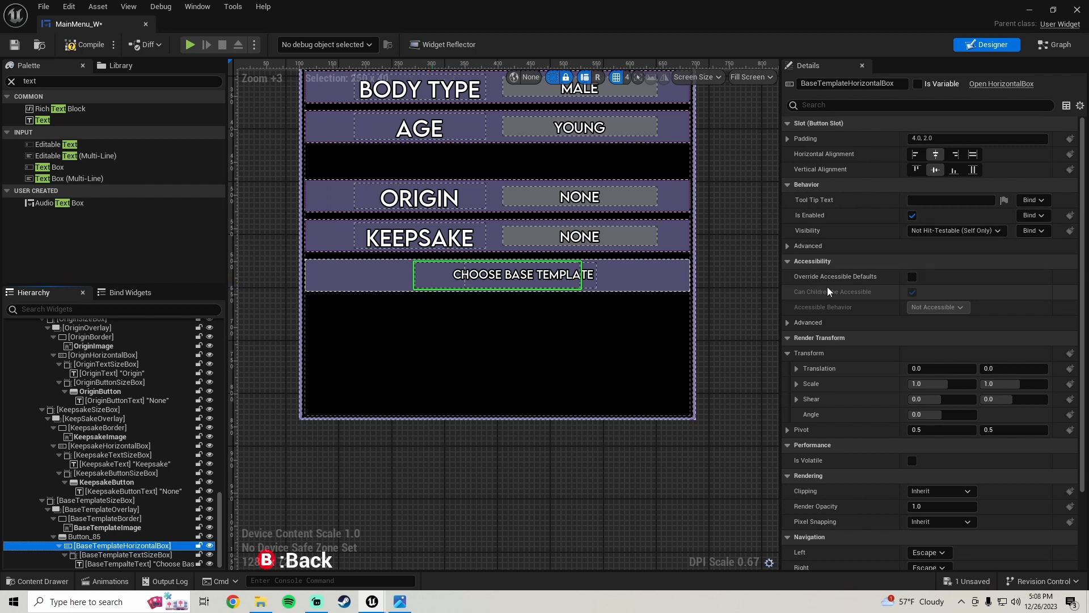
click(973, 153)
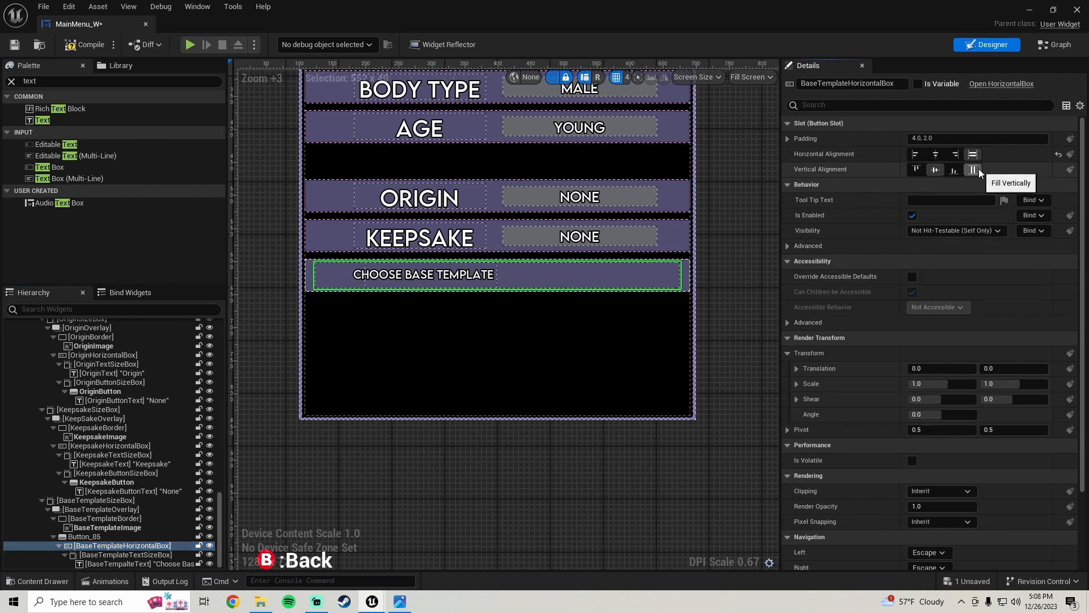
click(977, 171)
scroll(375, 326, down, 1)
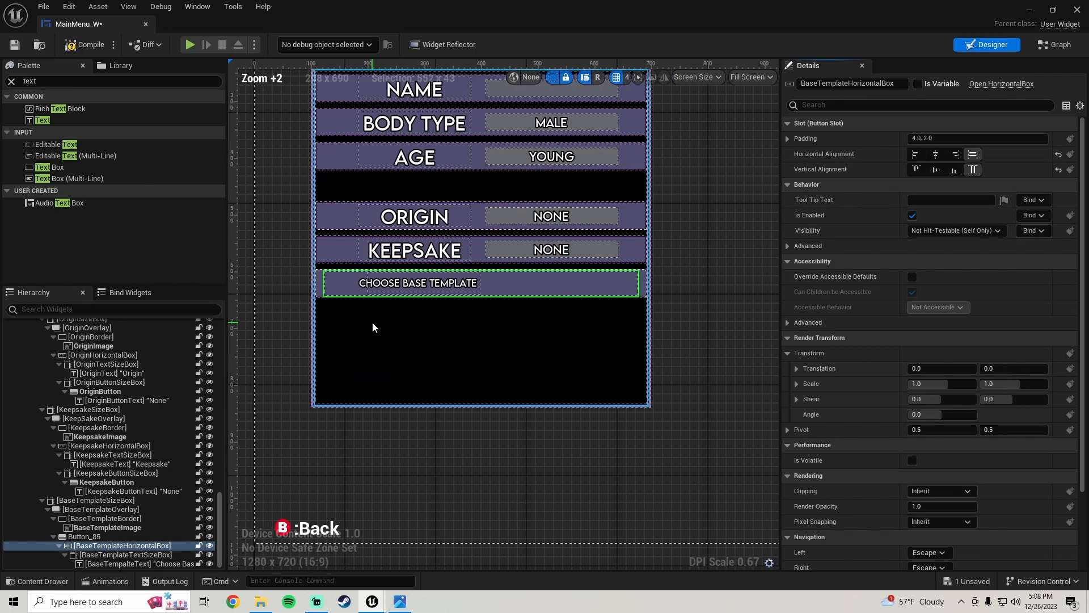
click(15, 44)
- Rename the button wrapping BaseTemplateHorizontalBox as BaseTemplateButton
click(462, 436)
scroll(115, 512, down, 14)
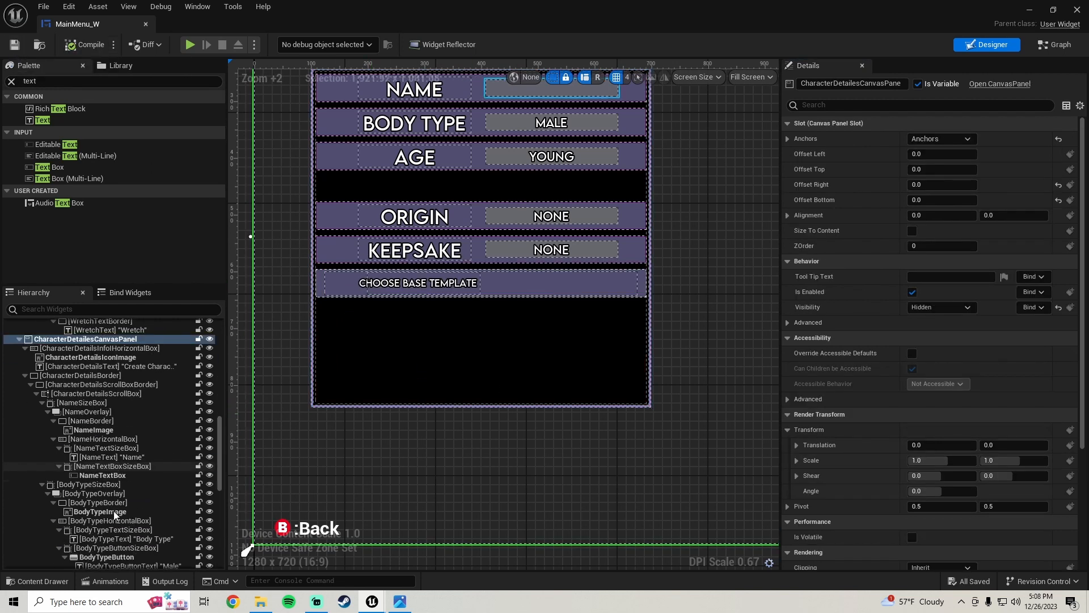
scroll(118, 545, down, 5)
click(116, 536)
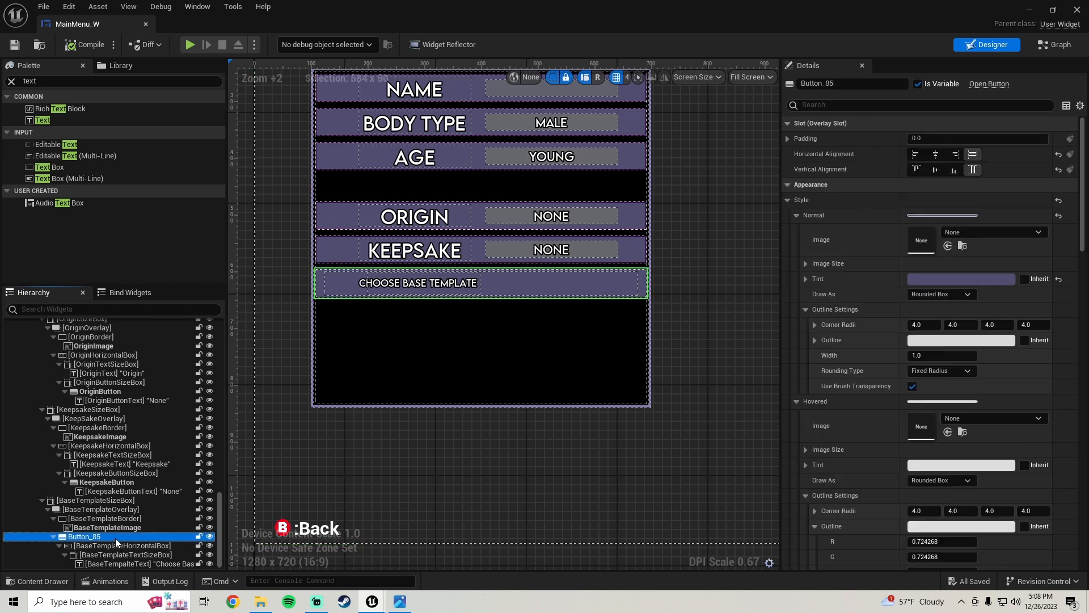
click(838, 83)
text(B)
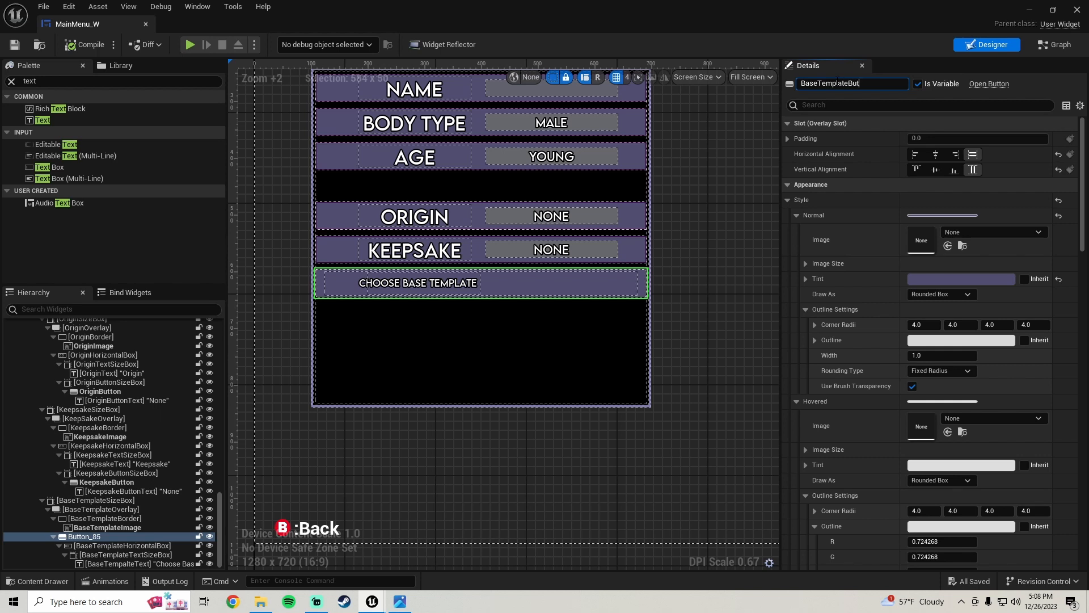
text(aseTemplateButton)
key(Return)
scroll(506, 285, down, 3)
scroll(496, 289, up, 1)
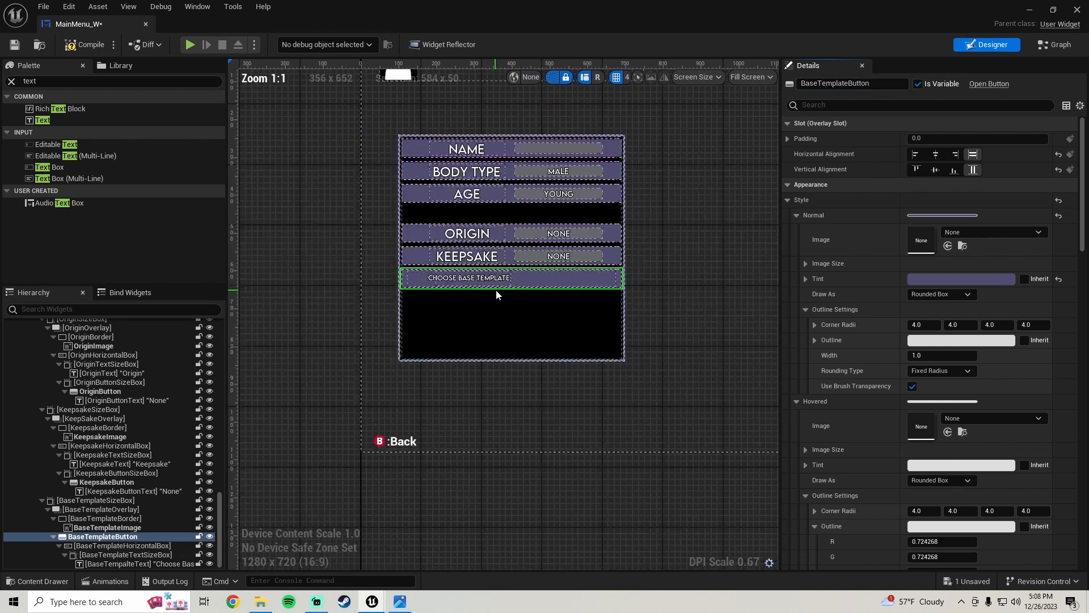
- Check the reference screenshot's row spacing and set the top padding of BaseTemplateSizeBox to 50
click(400, 603)
click(400, 602)
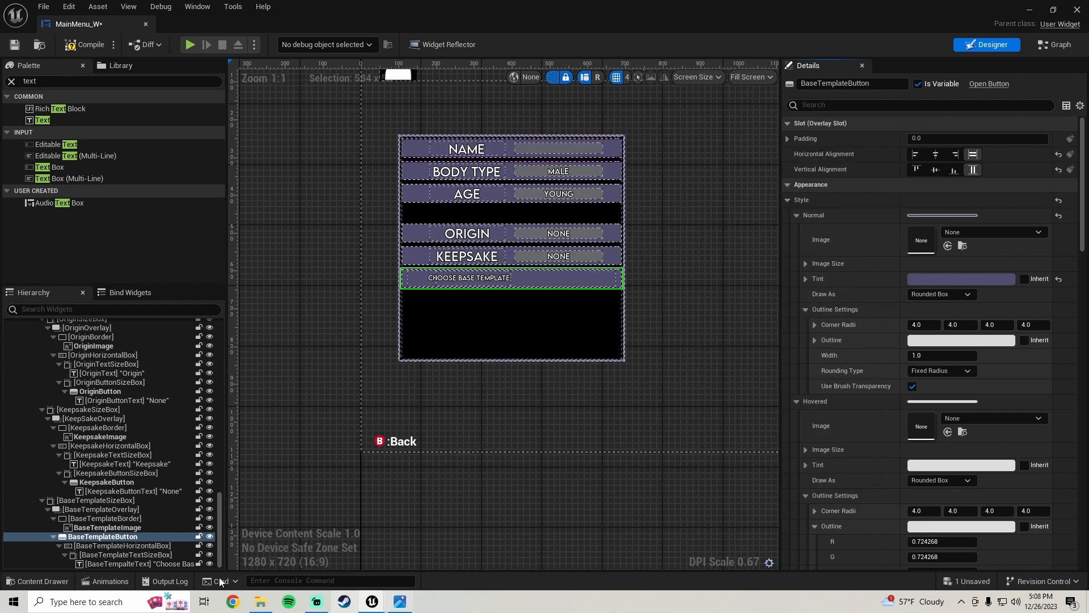
click(104, 508)
click(106, 502)
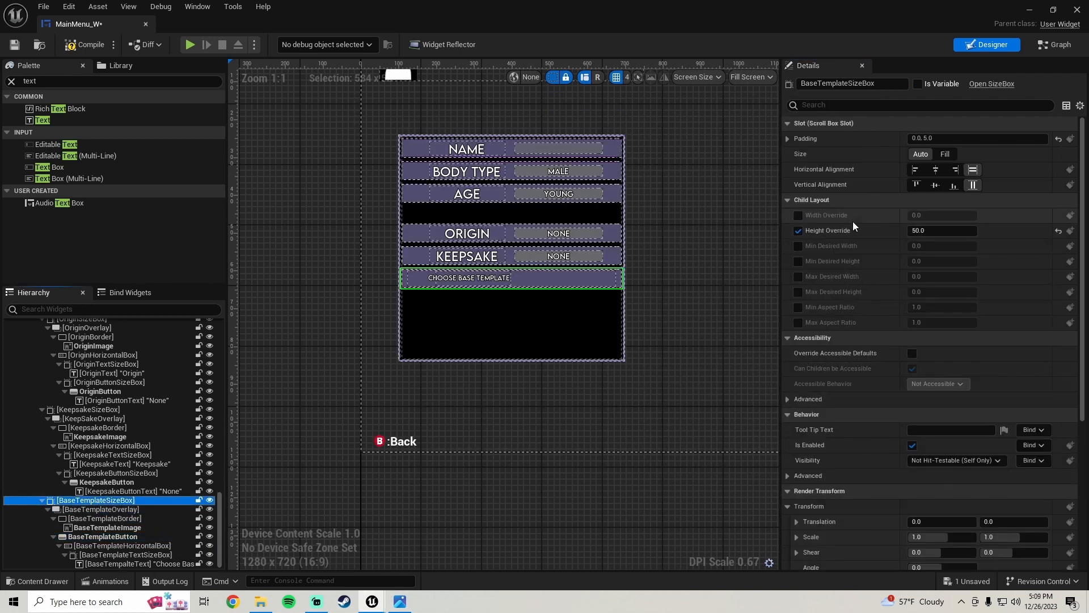
click(787, 139)
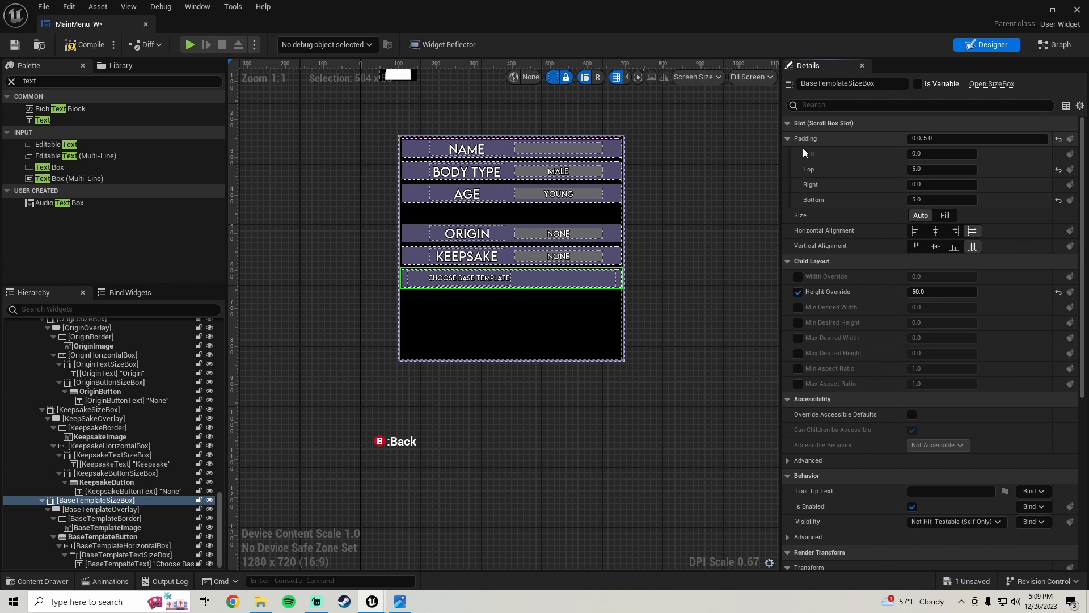
click(925, 169)
text(50)
key(Return)
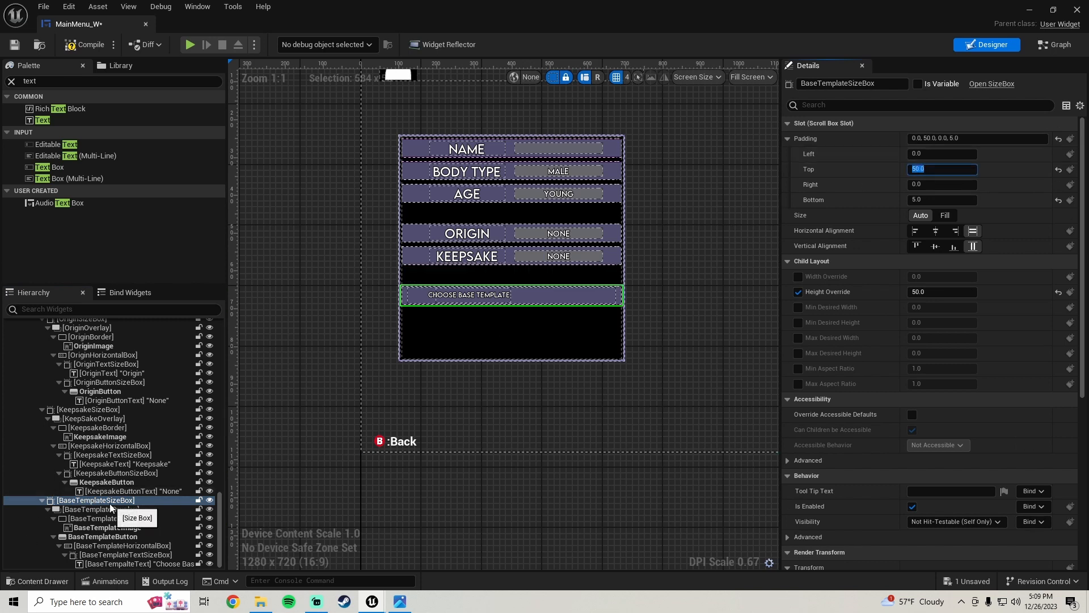
- Duplicate BaseTemplateSizeBox with its contents and set the copy's top padding to 5
right_click(117, 505)
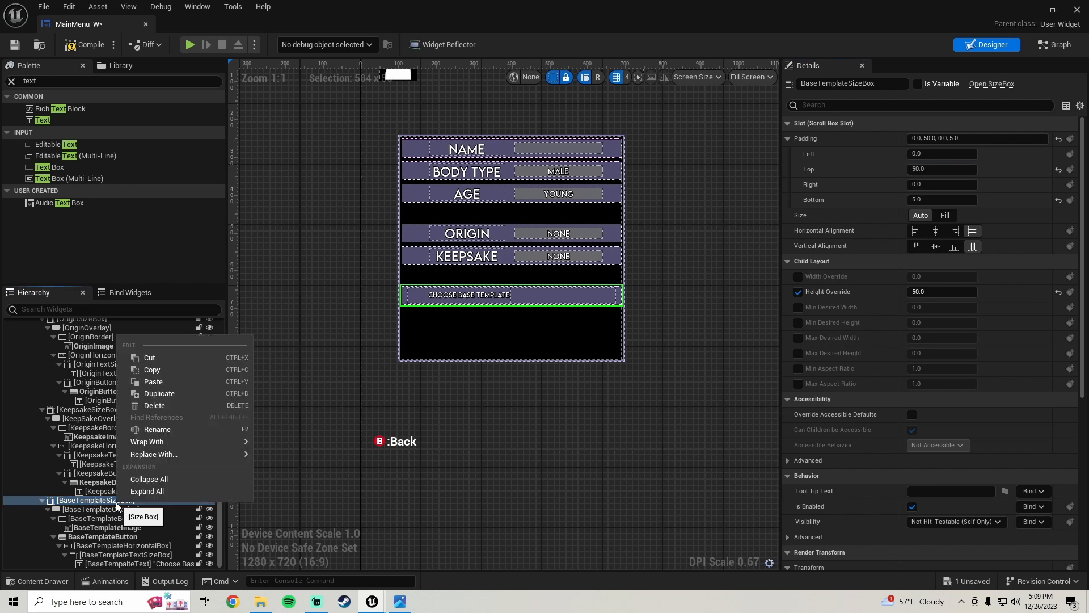
click(167, 396)
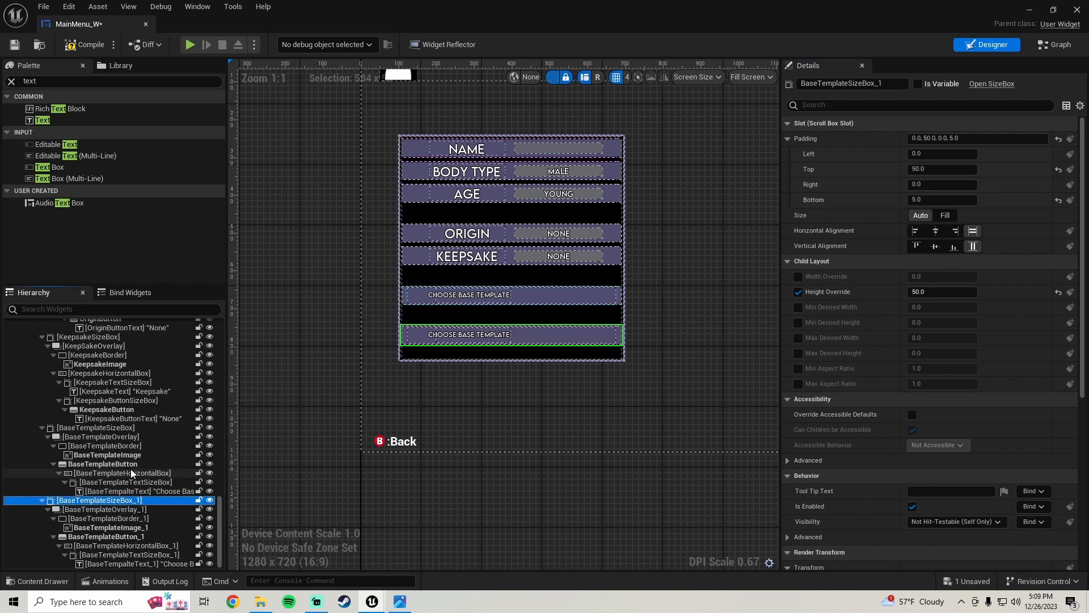
double_click(121, 502)
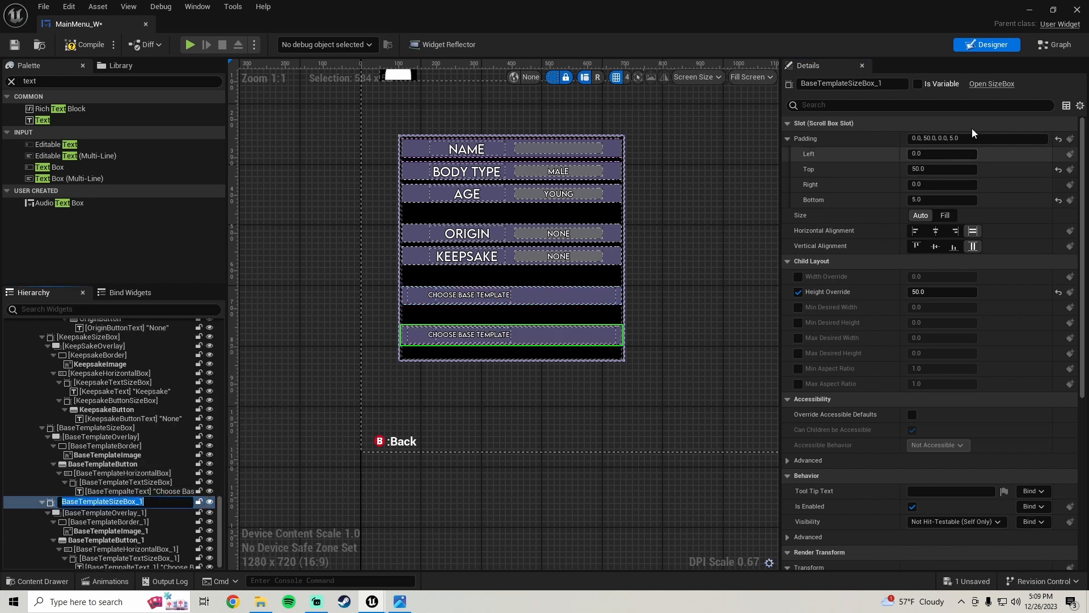
click(924, 166)
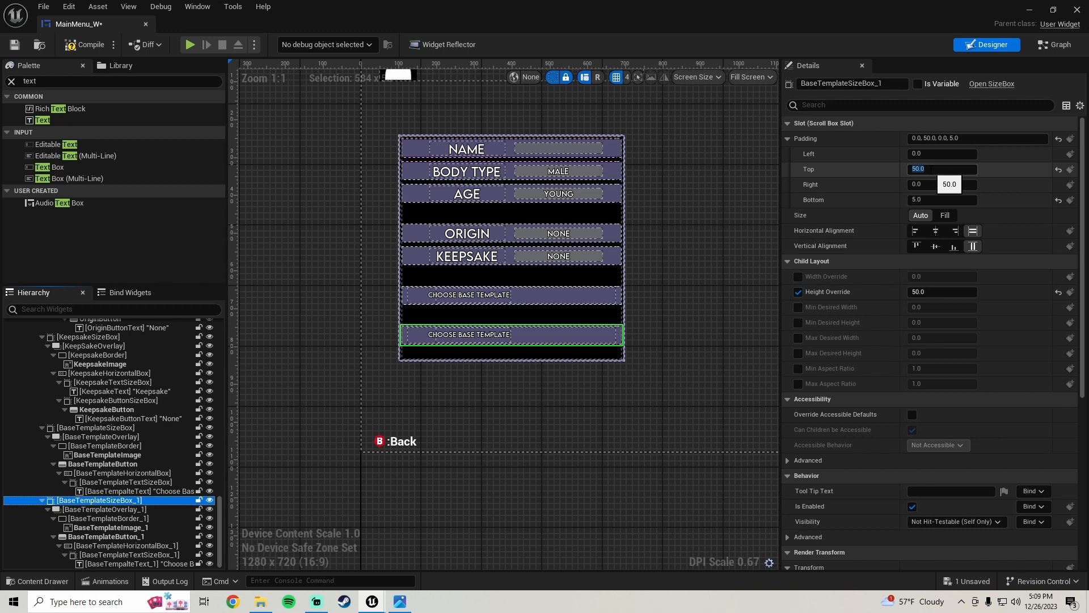
text(5)
key(Return)
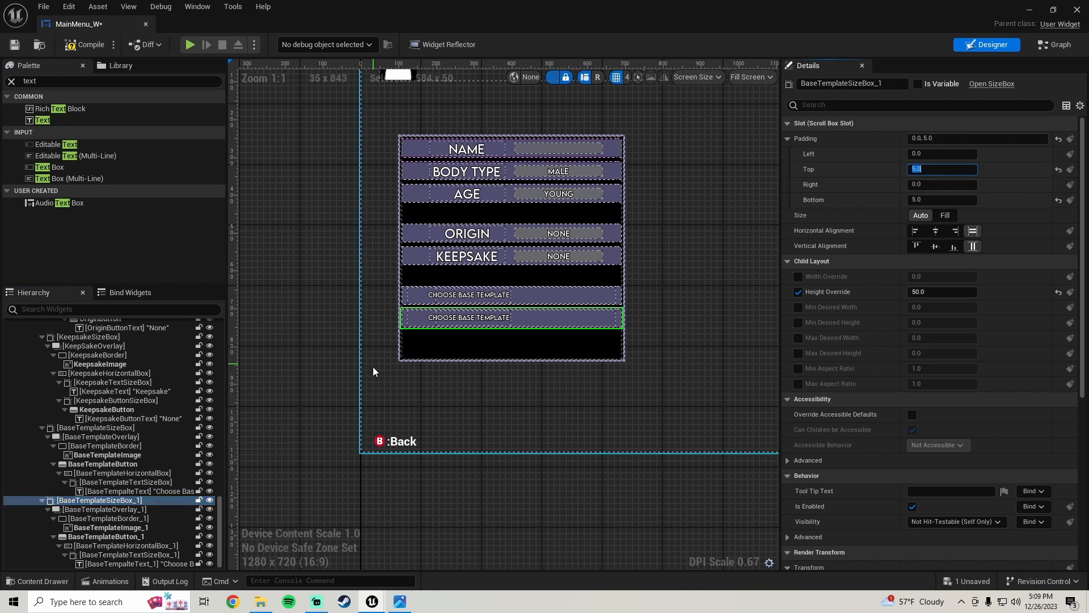
- Check the last row's label in the reference screenshot and rename the duplicated size box as DetailedAppearanaceSizeBox
click(408, 600)
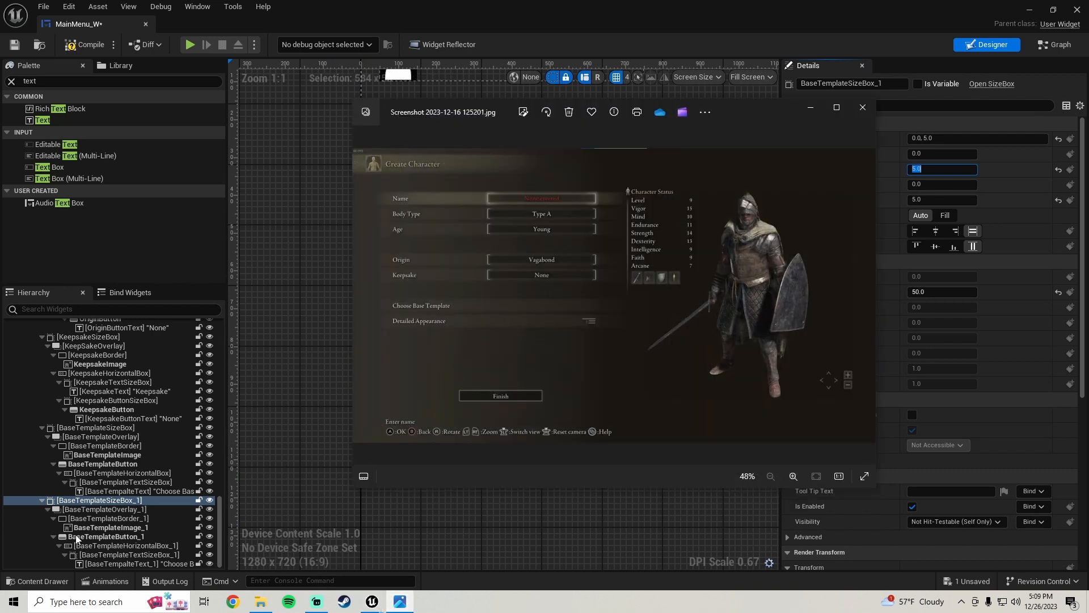
click(112, 501)
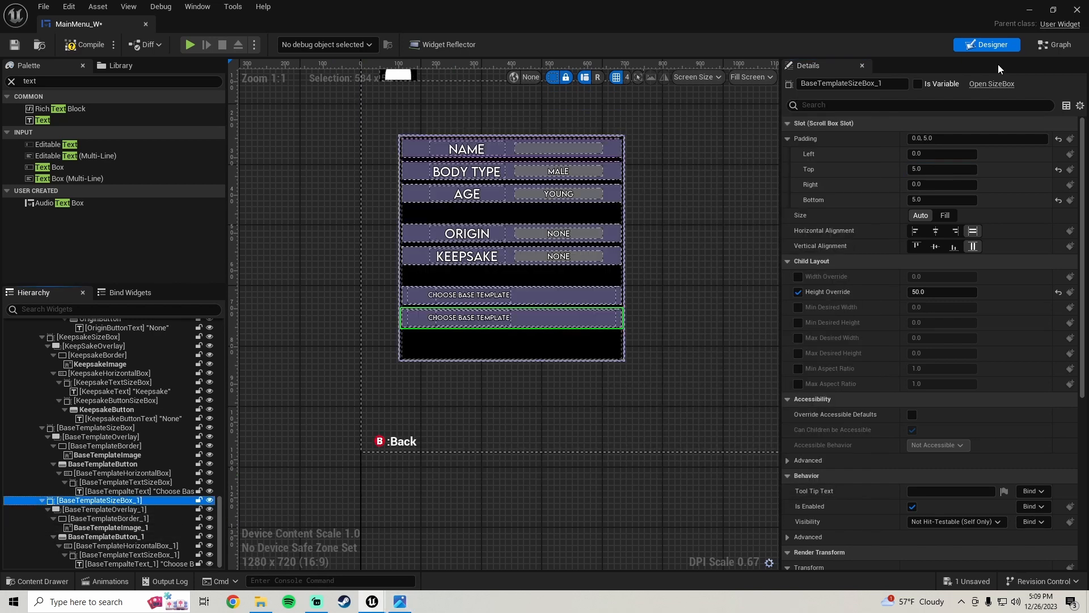
click(851, 84)
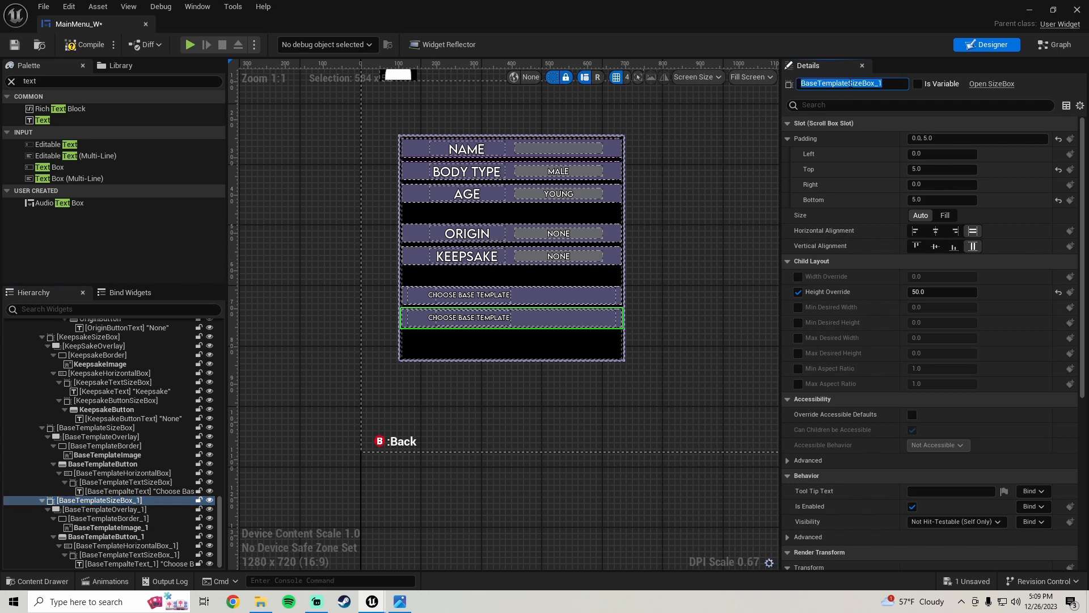
text(DetailedAppearanac)
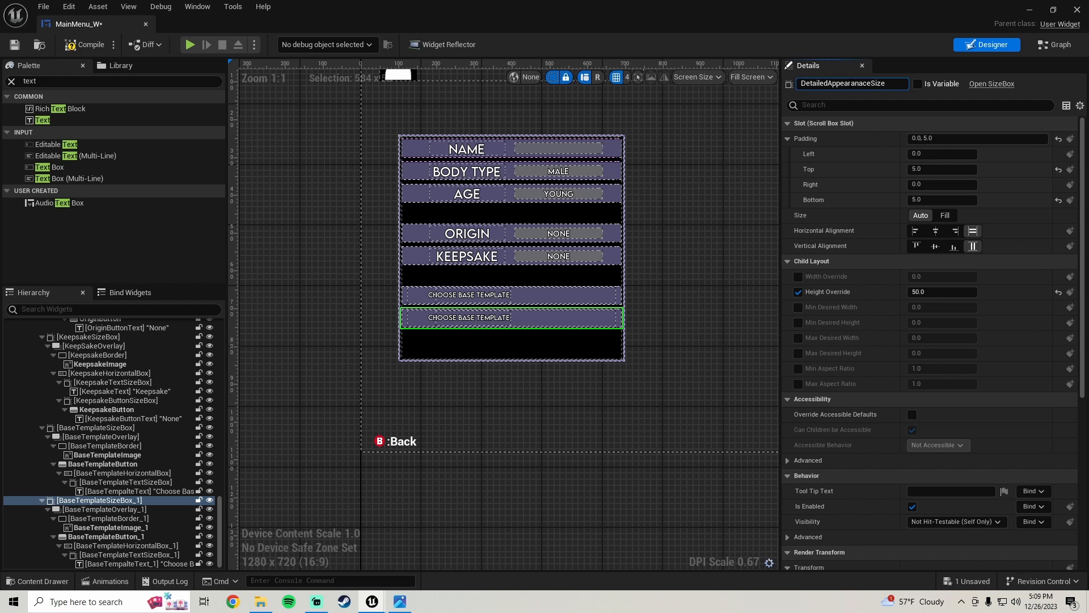
key(Return)
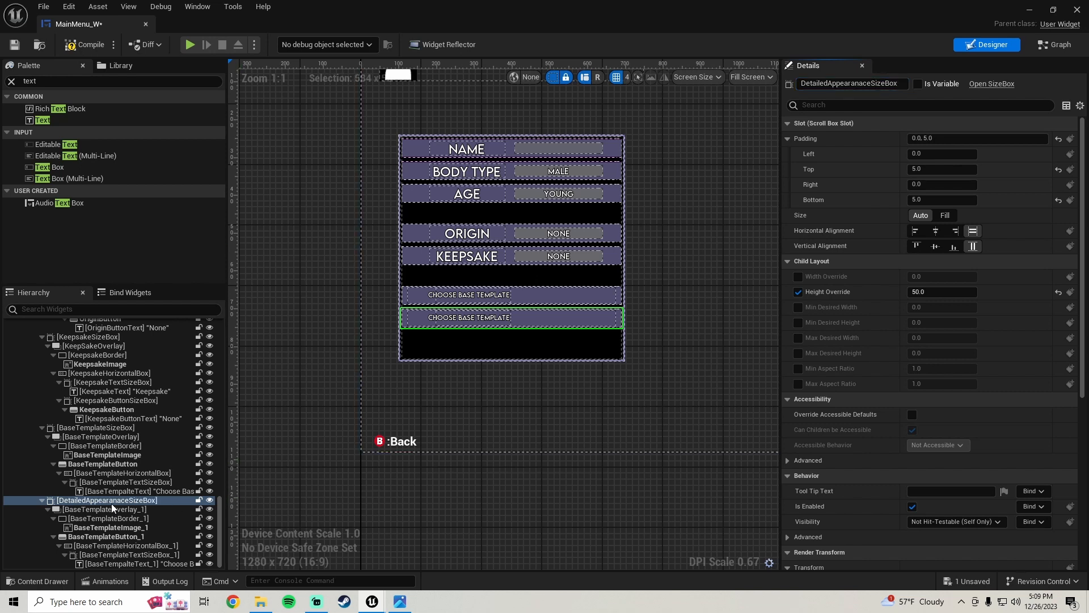
- Rename BaseTemplateOverlay_1 in the duplicated row as DetailedAppearanceOverlay
click(111, 503)
click(113, 508)
click(838, 84)
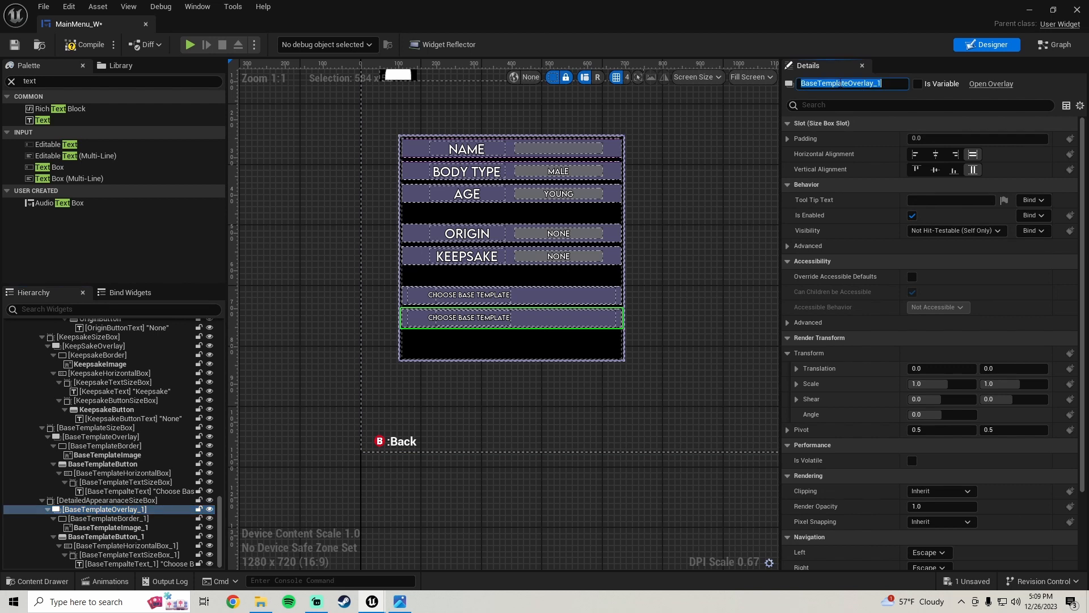
text(DetailedAppearanc)
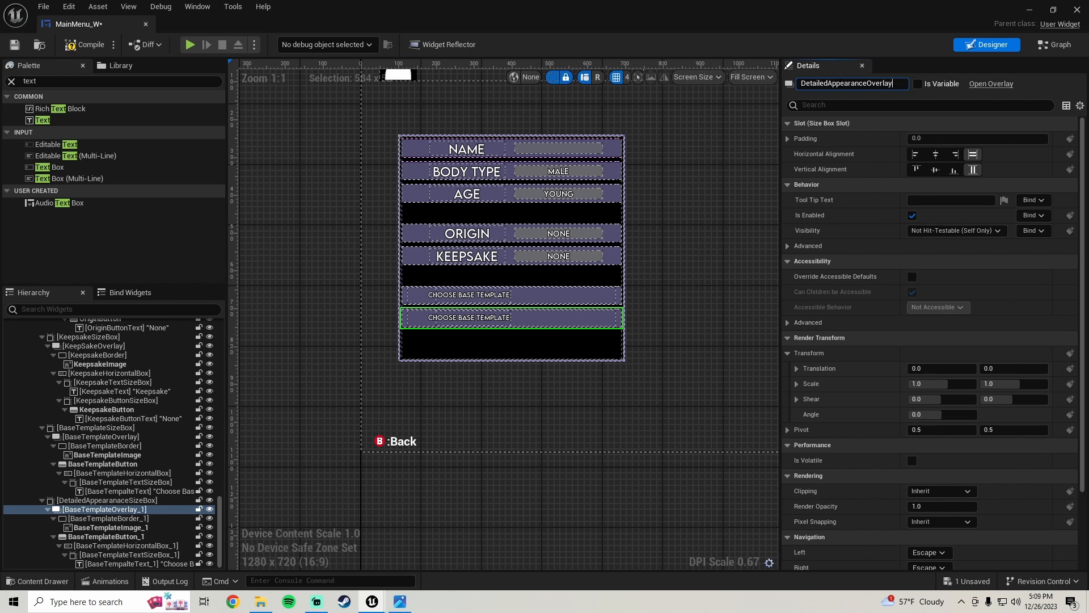
key(Return)
- Rename BaseTemplateBorder_1 as DetailedAppearanceBorder and BaseTemplateImage_1 as DetailedAppearanceImage in the duplicated row
click(139, 518)
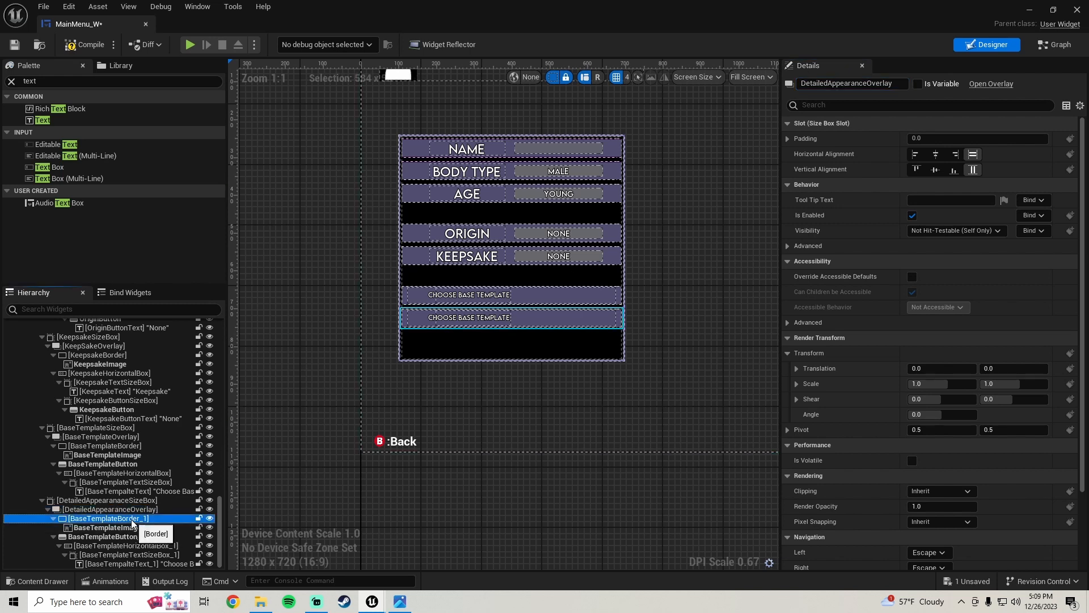
click(837, 86)
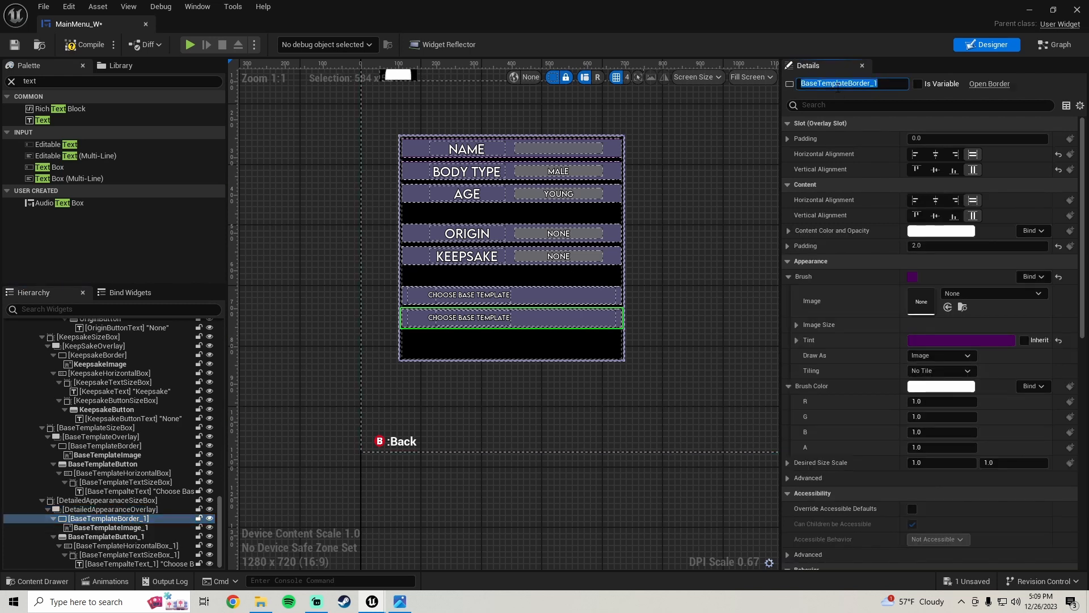
text(DetailedAppearanc)
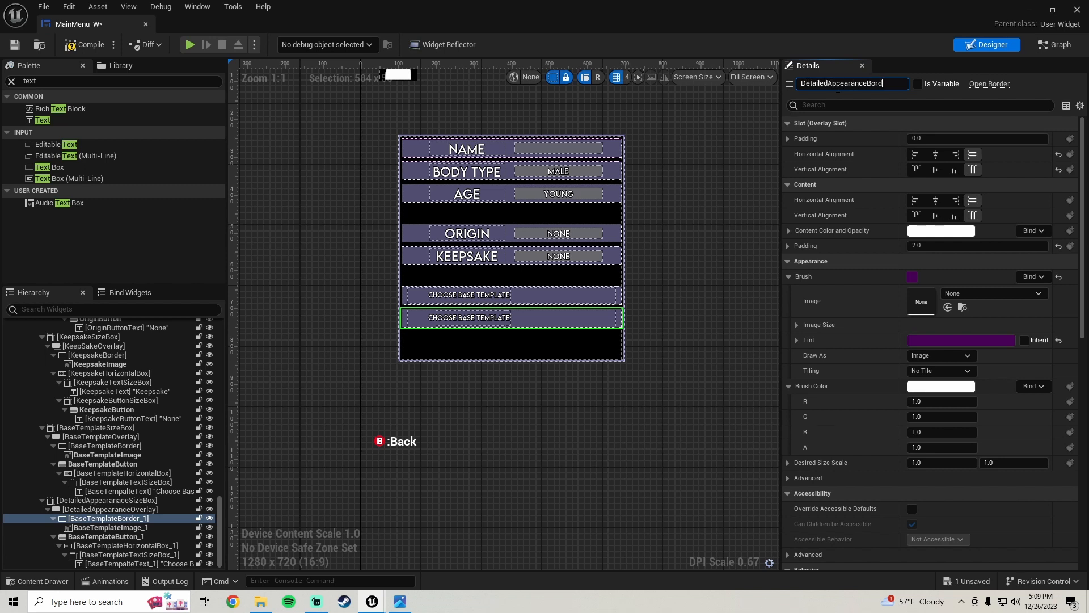
key(Return)
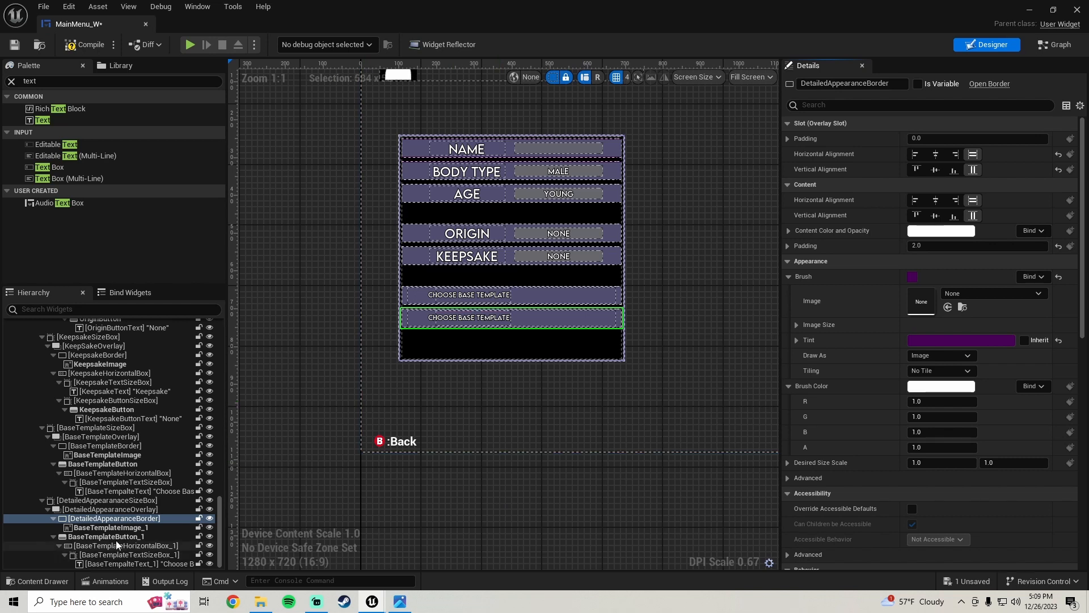
click(130, 527)
click(851, 83)
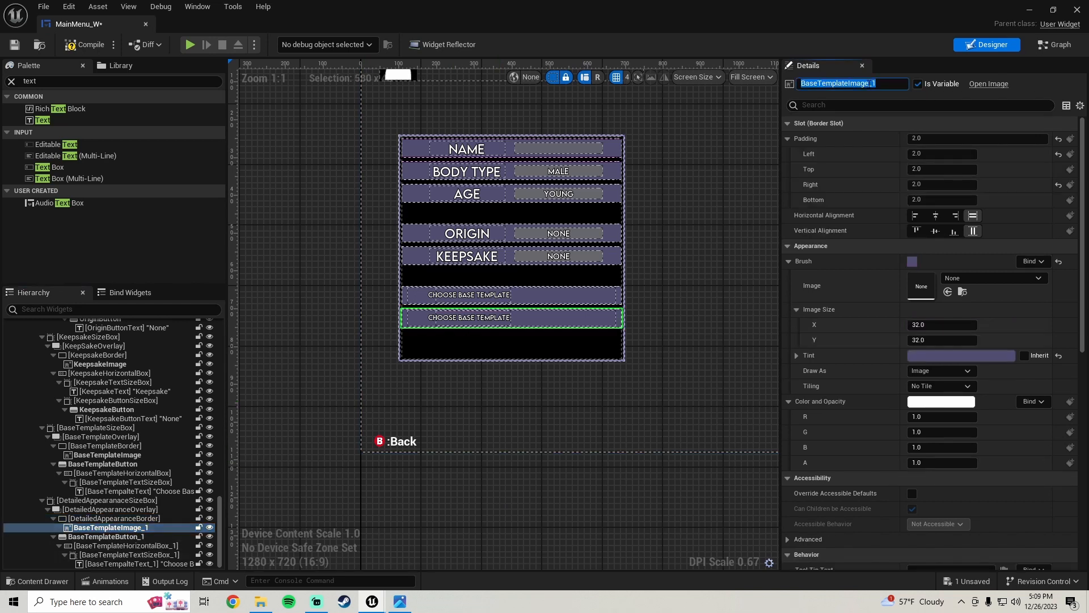
text(DetailedAppearanc)
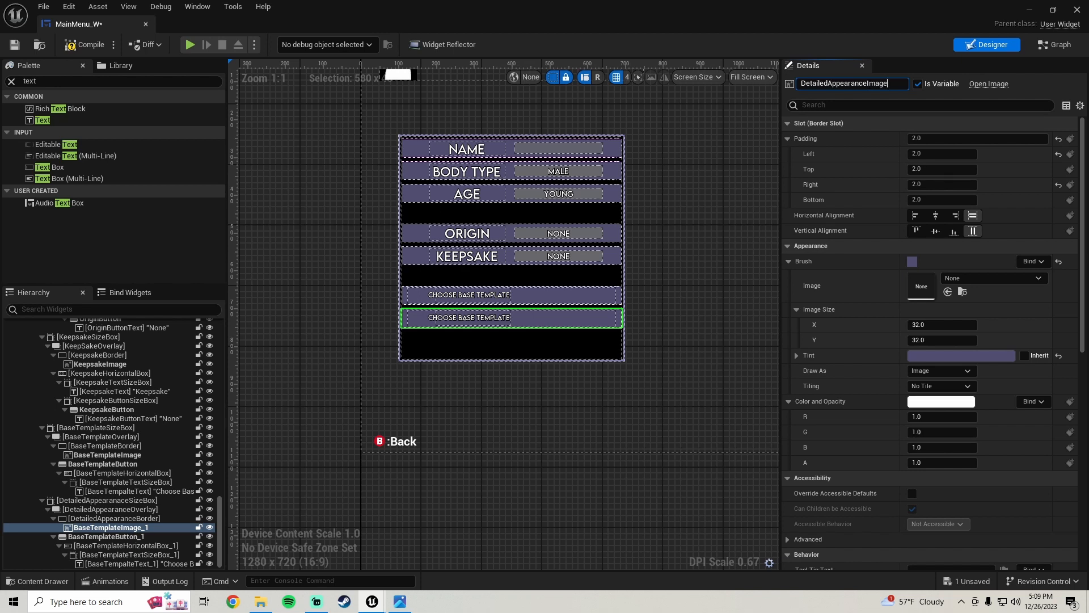
key(Return)
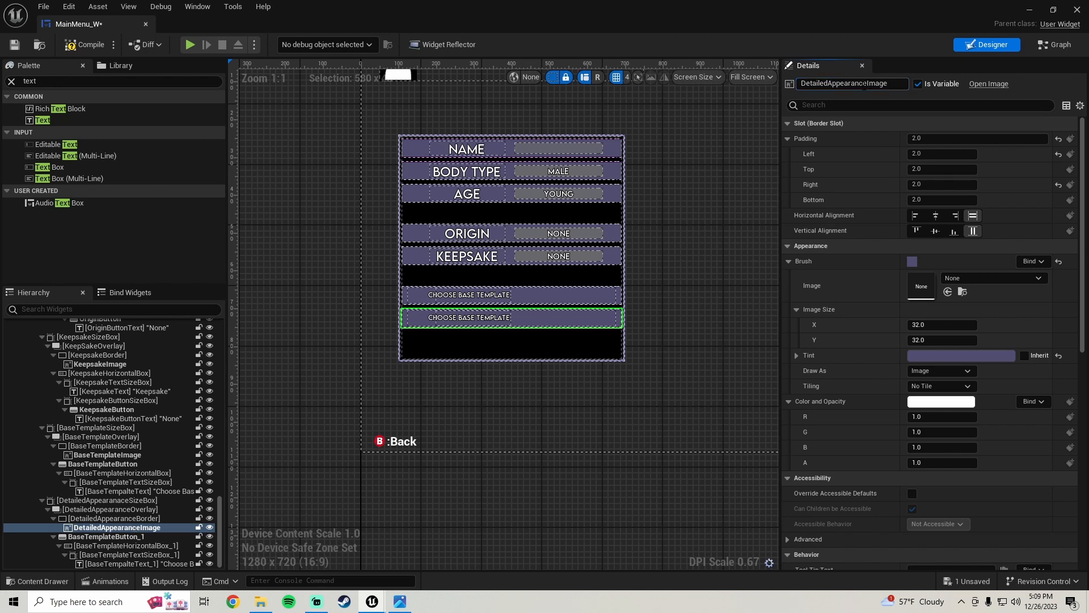
- Rename BaseTemplateButton_1 as DetailedAppearanceButton and its horizontal box as DetailedAppearanceHorizontalBox
click(106, 537)
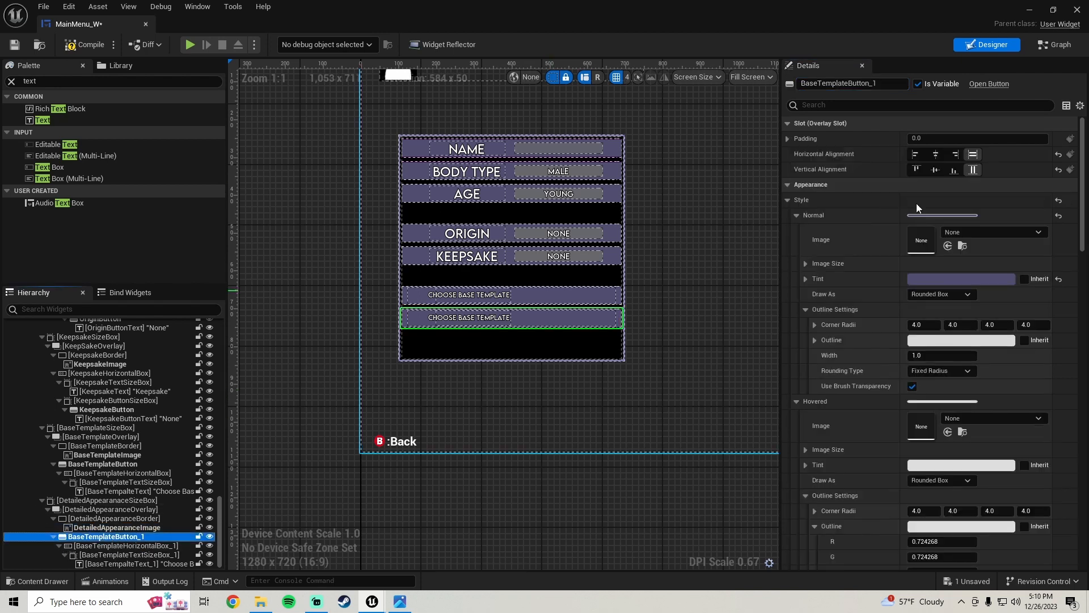
click(861, 85)
text(DetailedAppearanc)
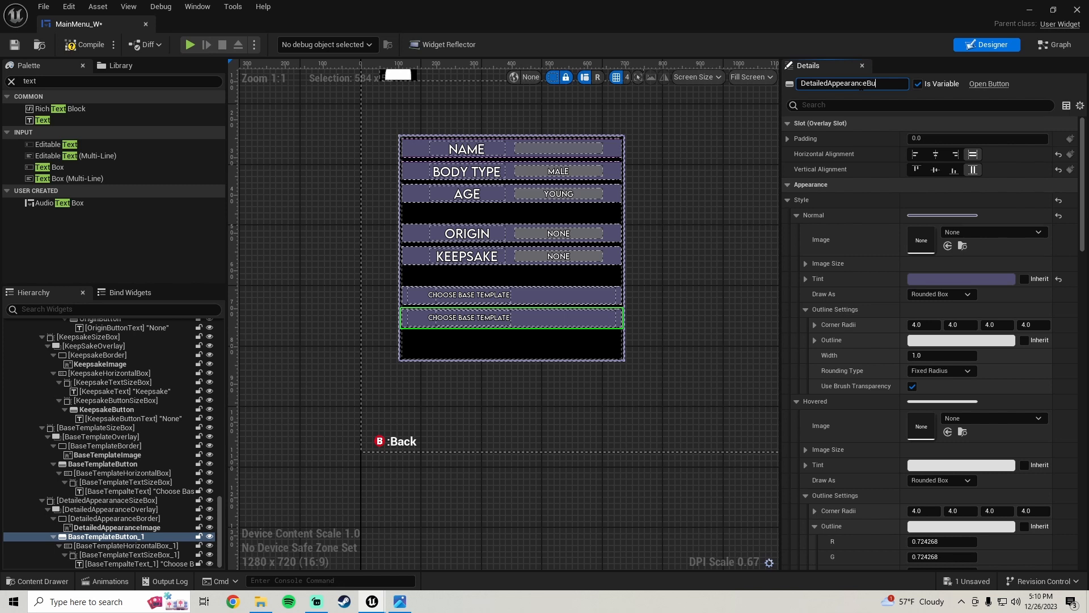
key(Return)
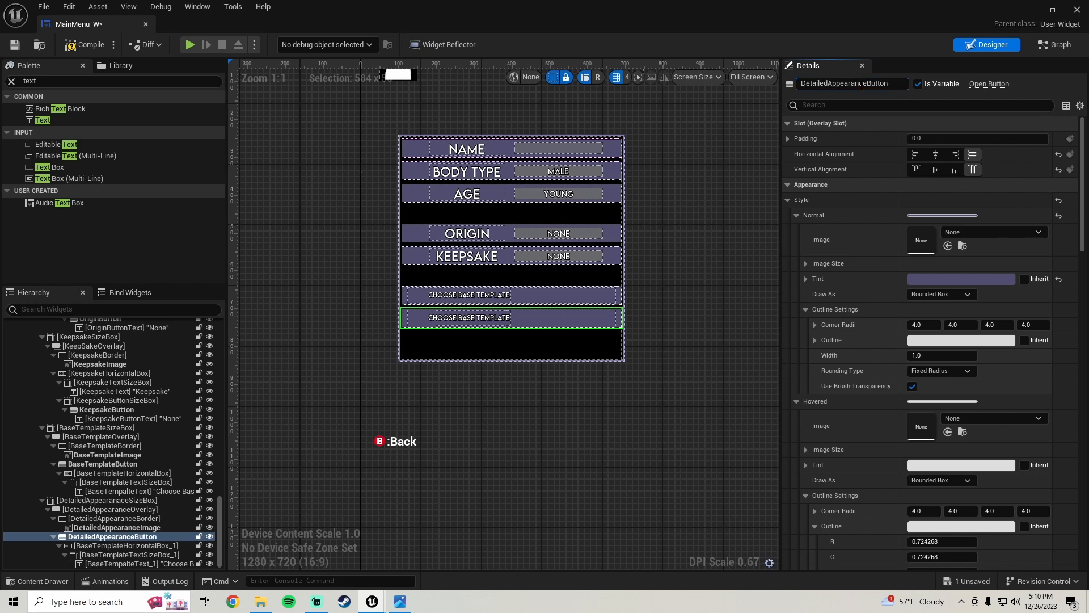
click(125, 546)
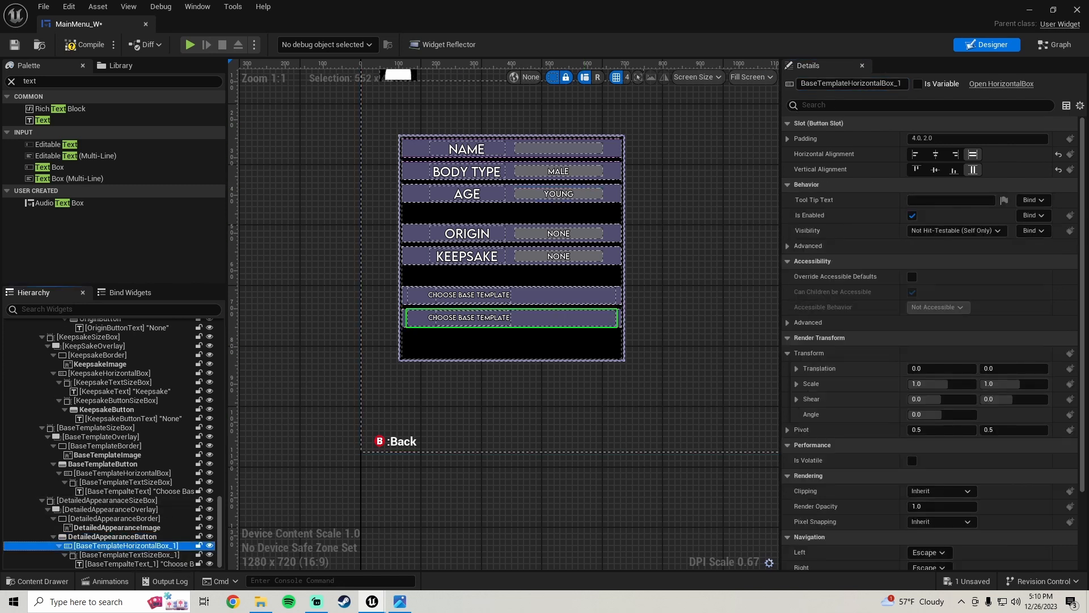
click(851, 83)
text(DetailedAppearance)
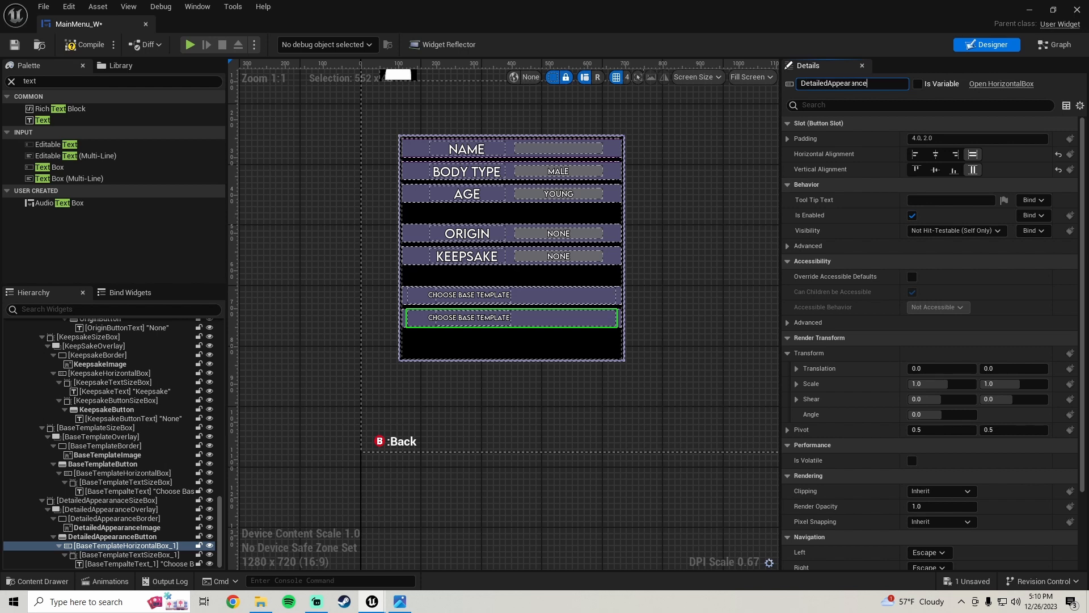
text(HorizontalBox)
key(Return)
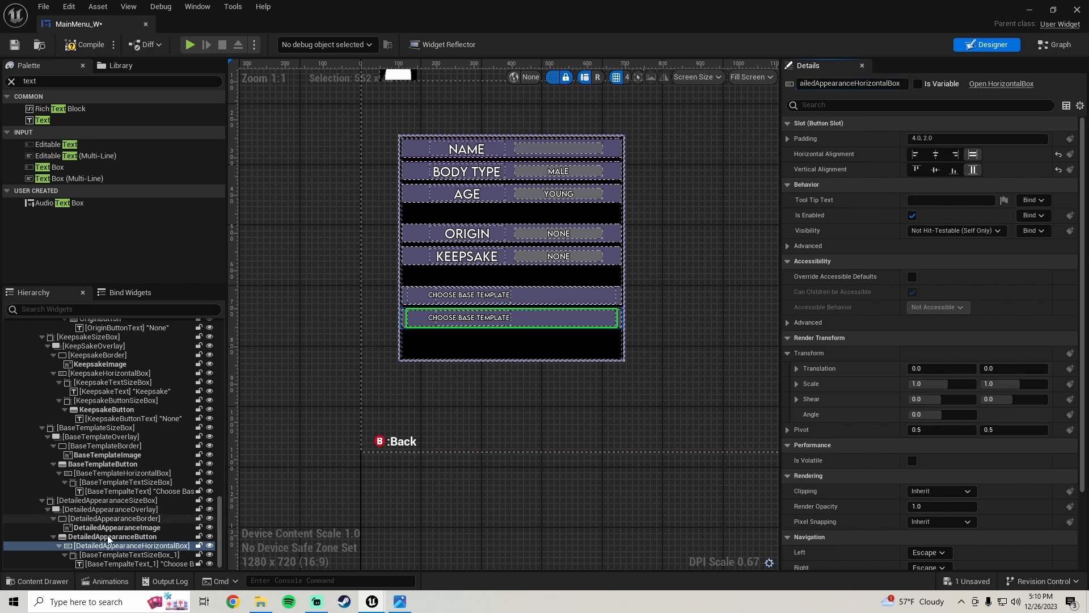
- Rename BaseTemplateTextSizeBox_1 as DetailedAppearanceTextSizeBox and the text block inside it as DetailedAppearanceText
click(128, 555)
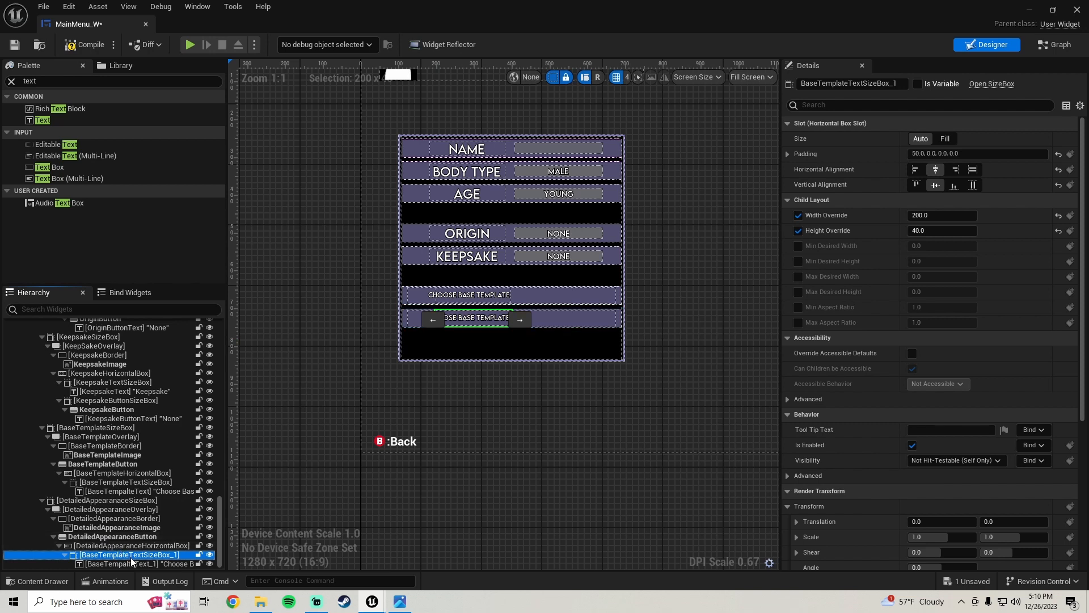
click(850, 83)
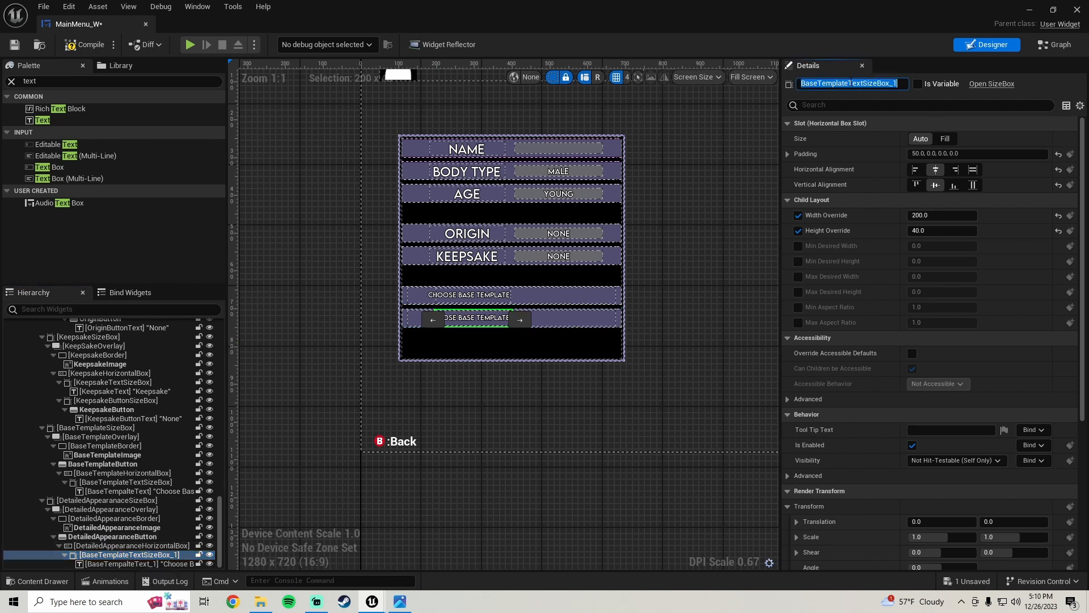
text(DetailedAppearanceTextSiz)
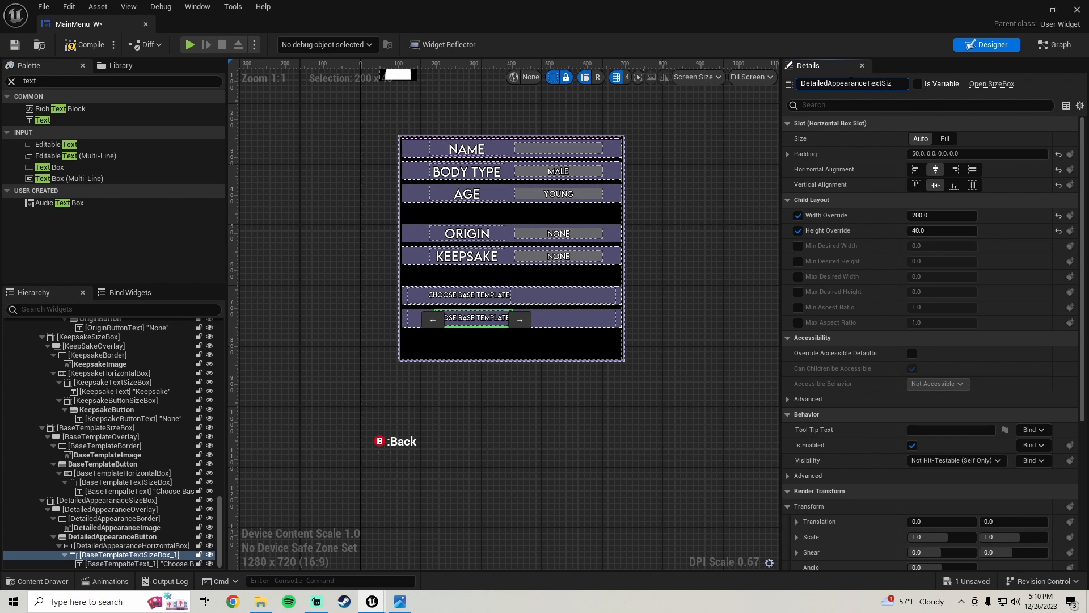
text(eBox)
key(Return)
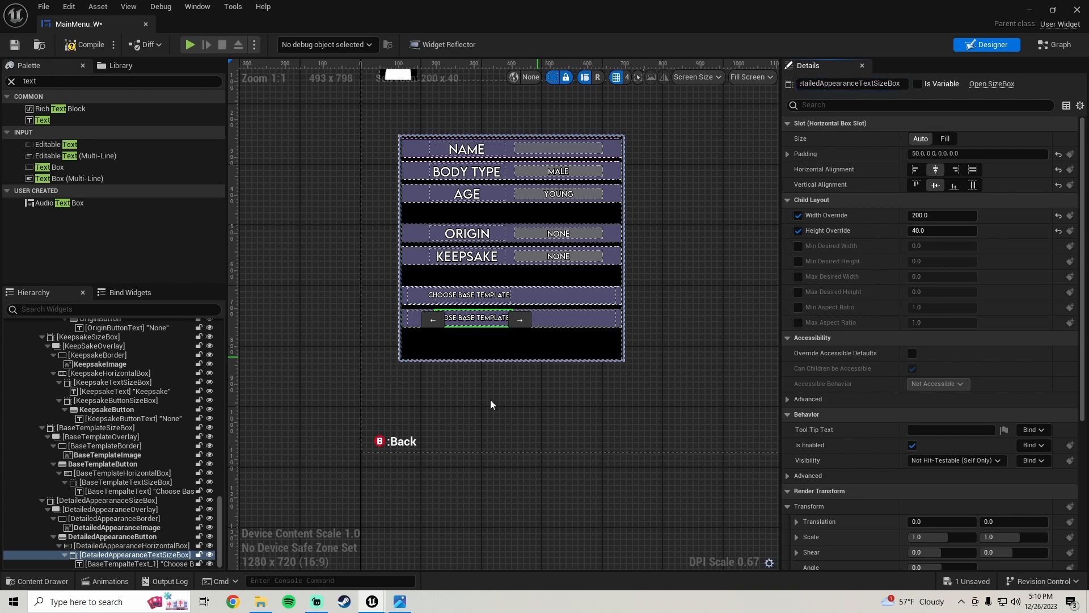
click(131, 565)
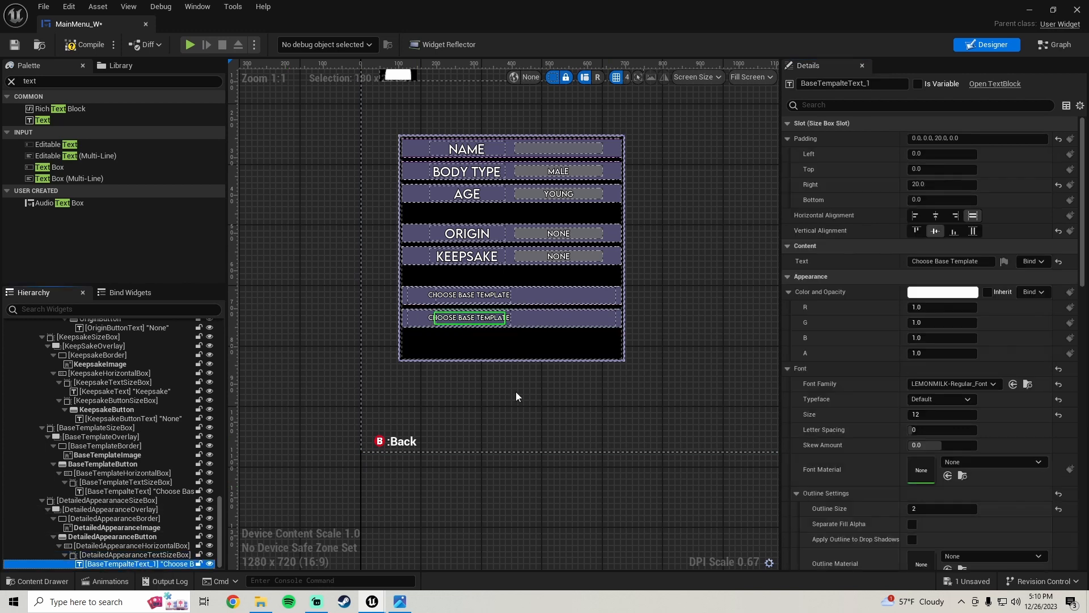
click(839, 83)
text(DetailedAppearanc)
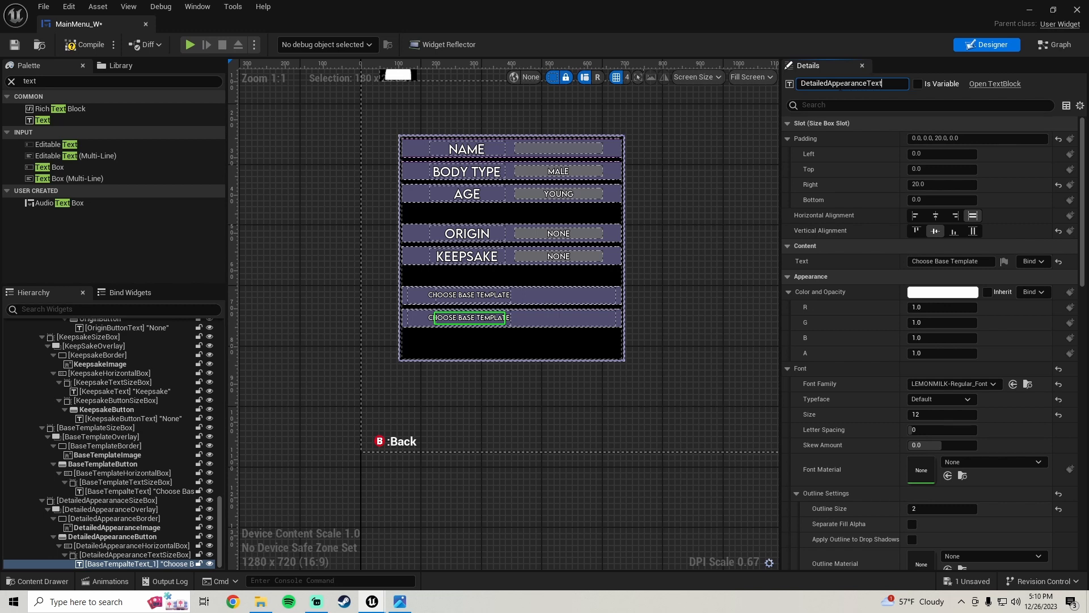
key(Return)
- Set the displayed text of DetailedAppearanceText to "DetailedAppearance", then compile and save the widget
click(952, 263)
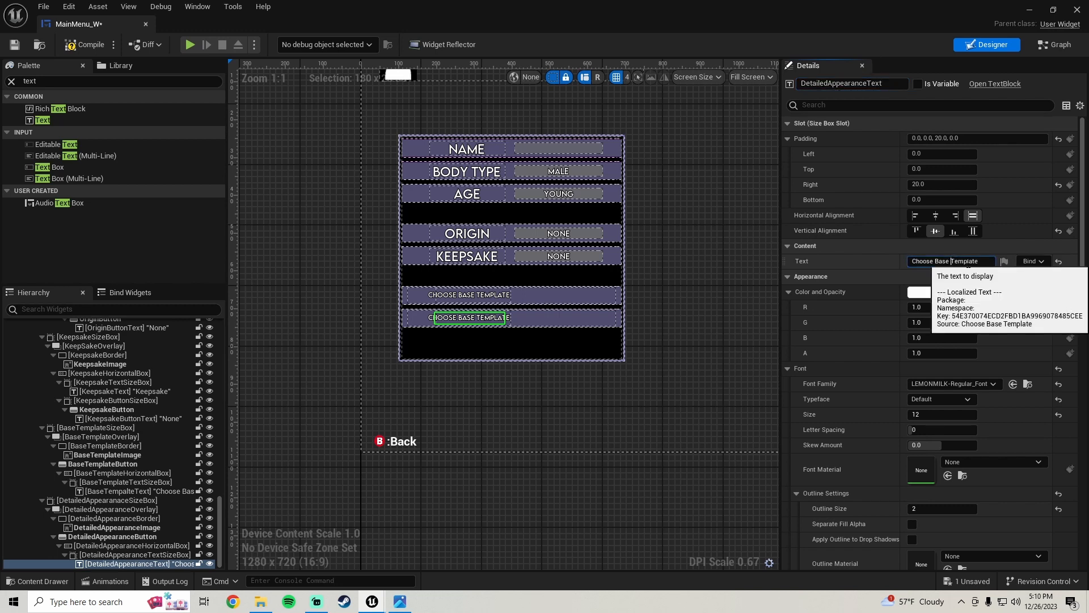
key(ctrl+a)
text(Deta)
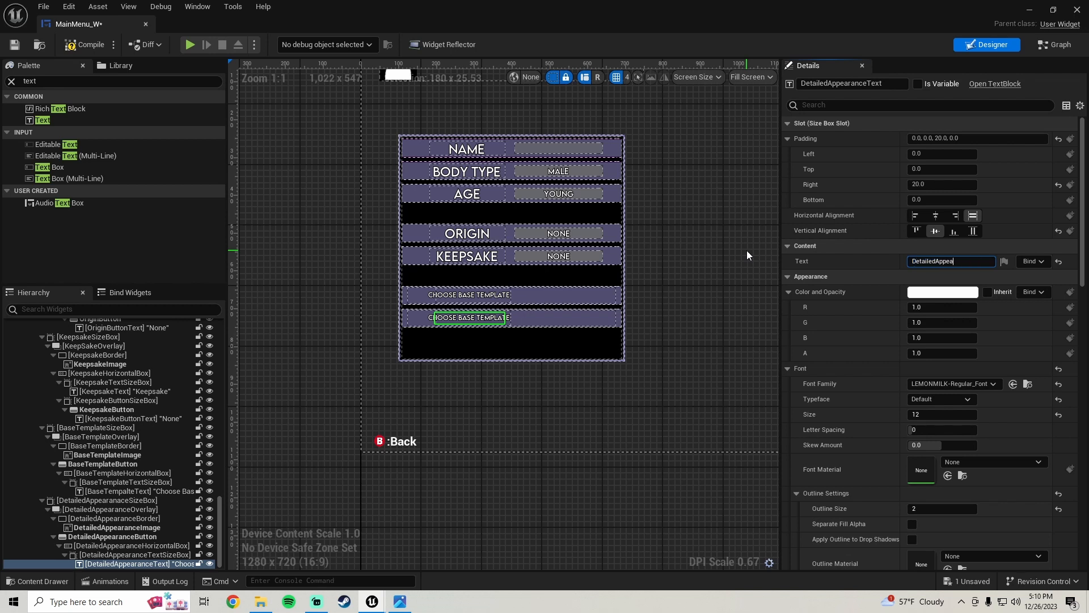
text(iledAppearance)
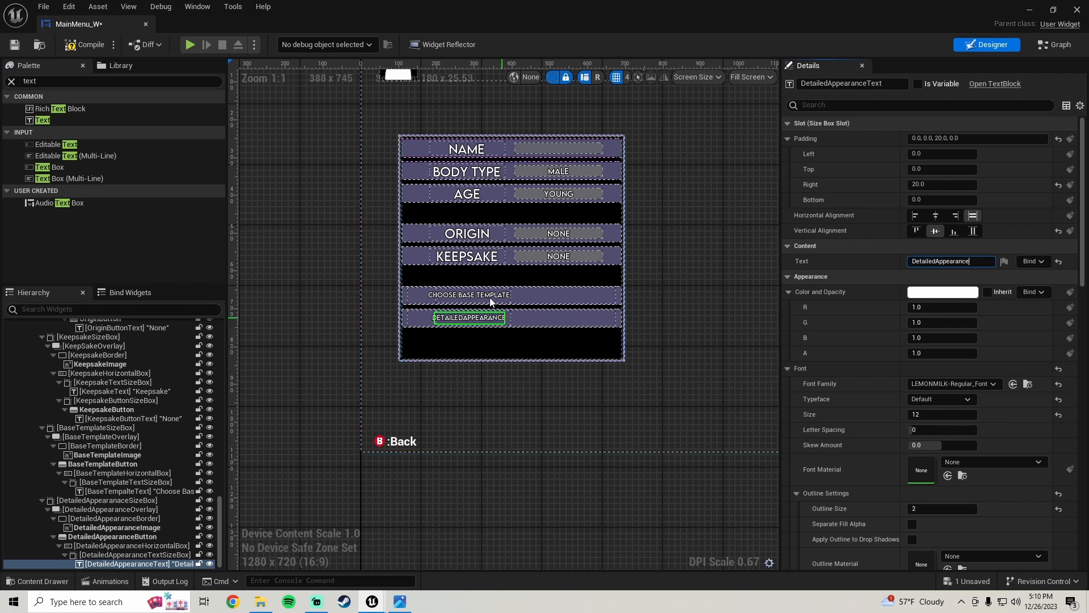
scroll(485, 302, up, 3)
click(80, 45)
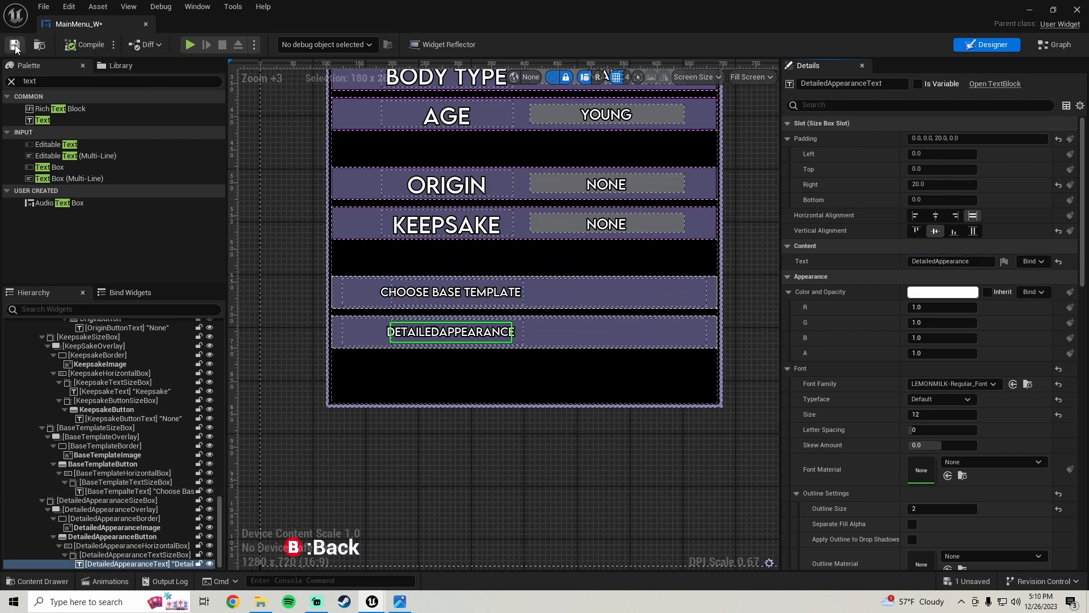
- Play the MainMenu level from the main editor window and go past the title screen to the Create Character screen
scroll(441, 258, down, 4)
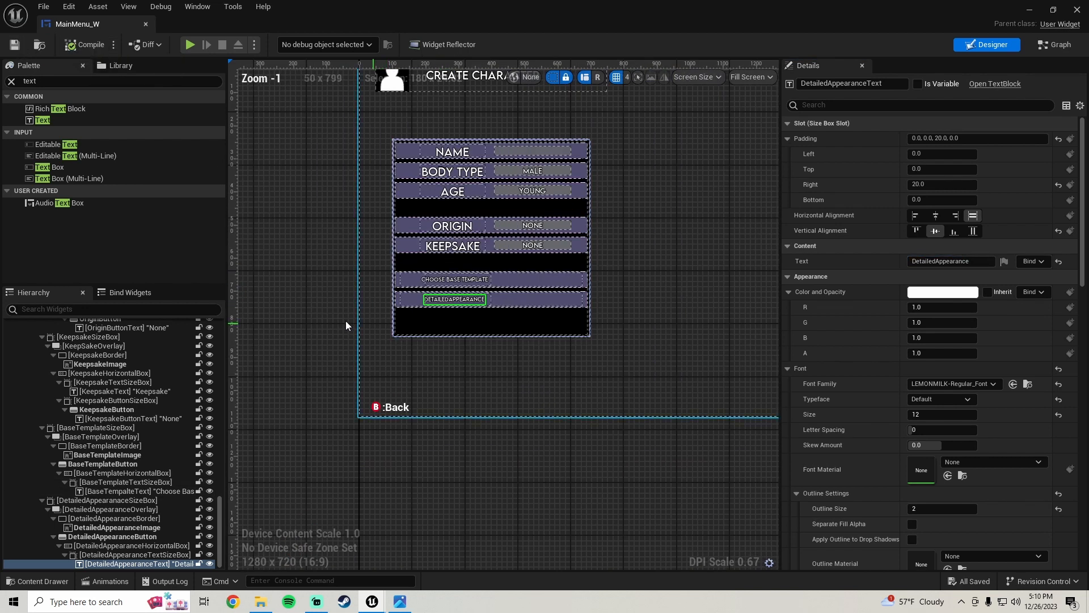
click(373, 239)
click(1029, 10)
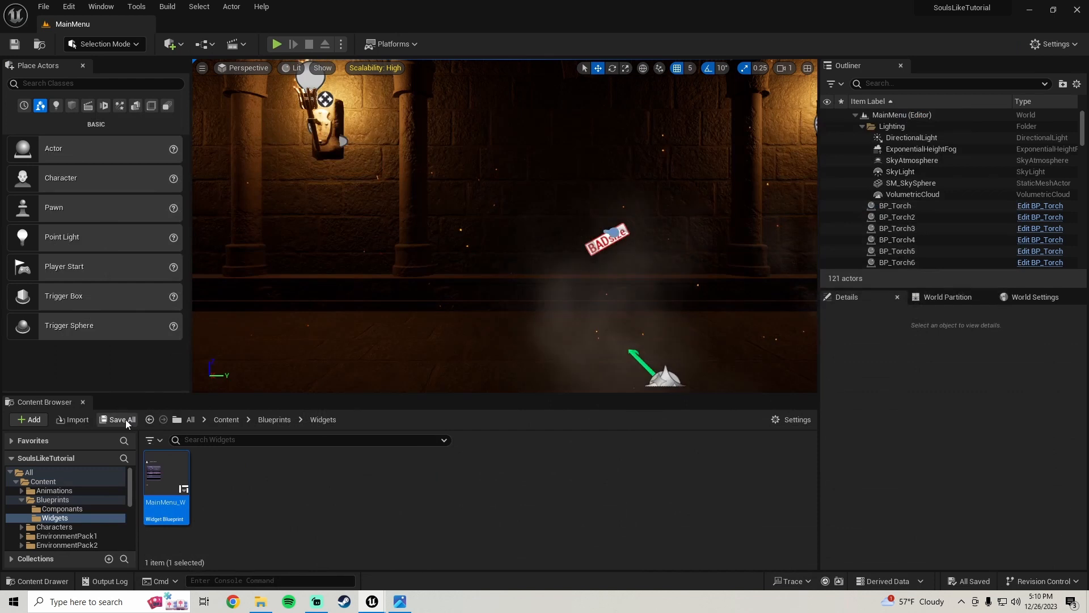
click(277, 44)
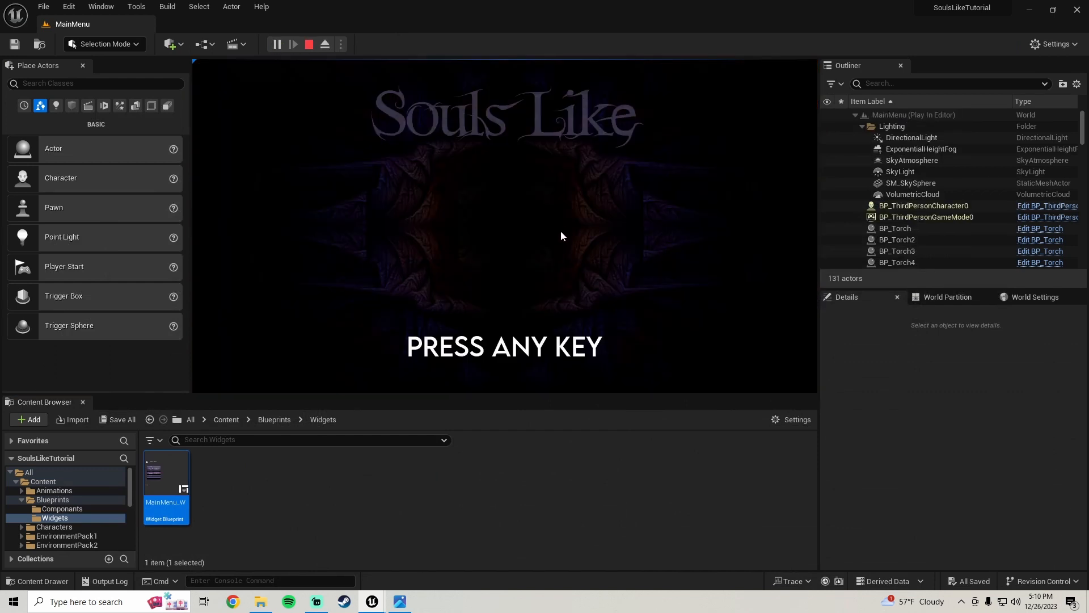
click(497, 331)
click(316, 170)
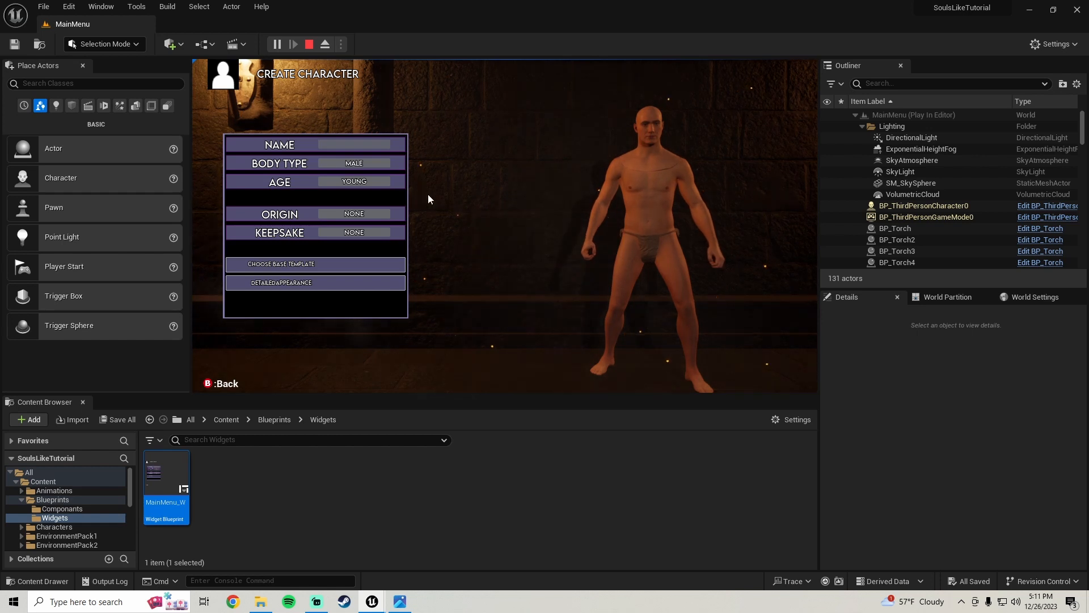
- Compare the running Create Character screen with the reference screenshot and view the game preview in full screen
click(400, 600)
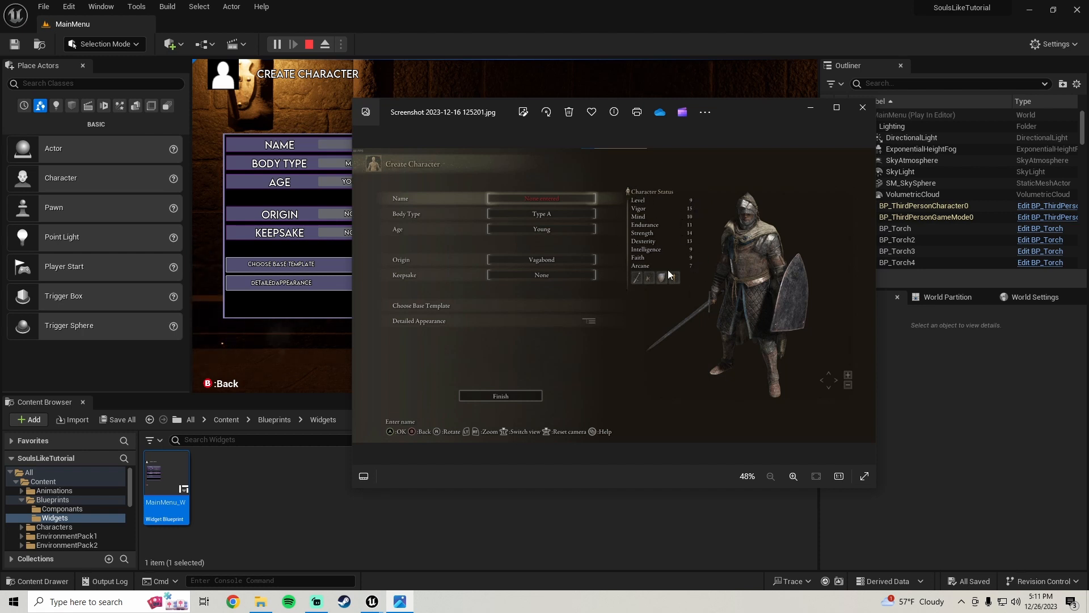
click(808, 108)
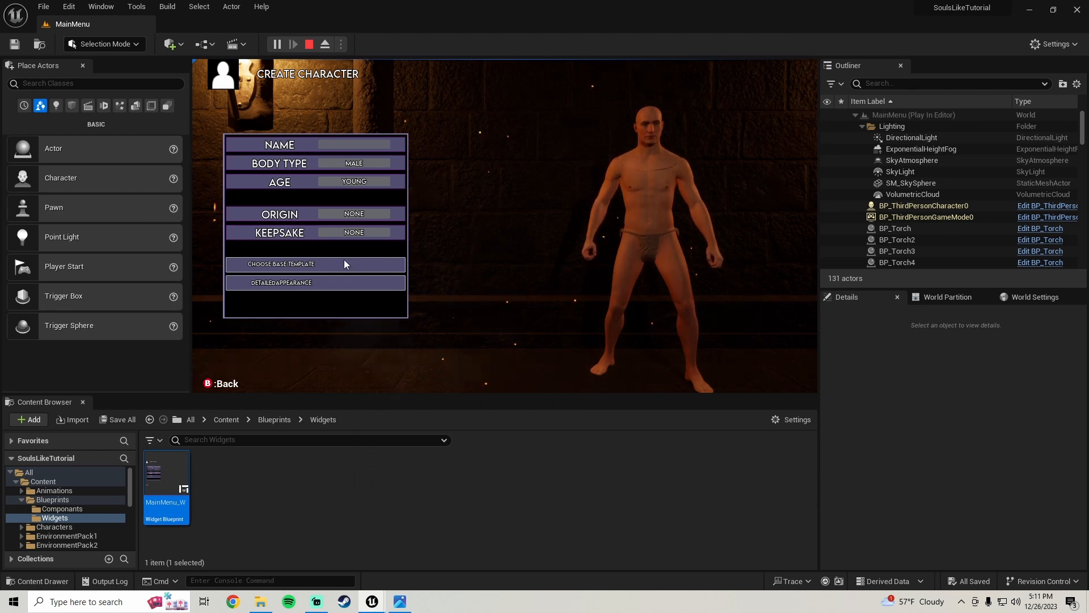
key(F11)
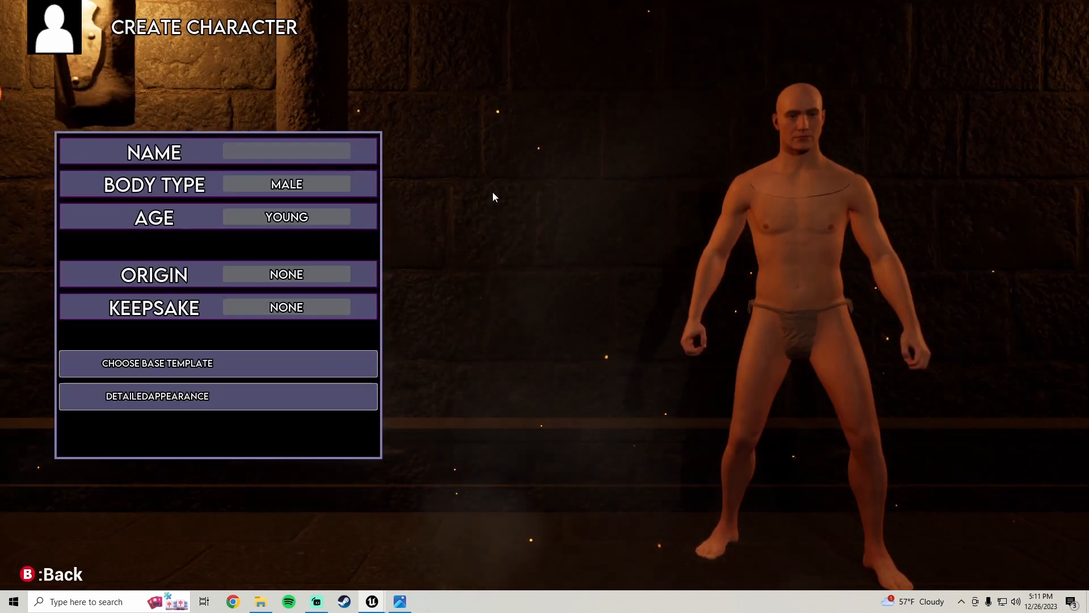